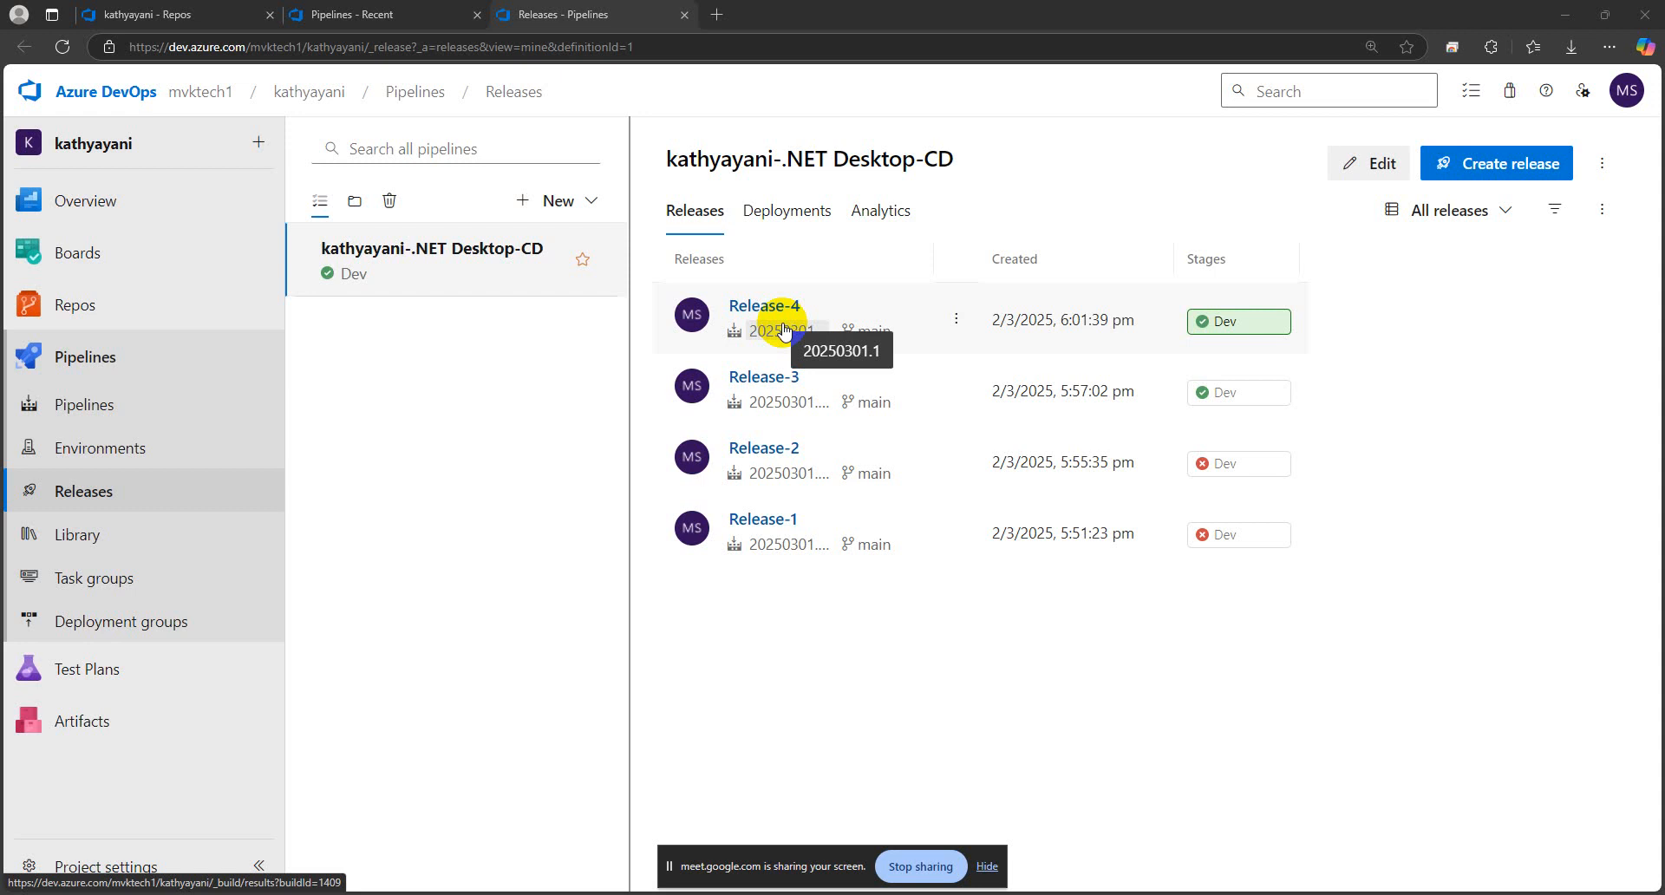
Check the repository's files and open the run history of the existing .NET Desktop-CI build pipeline
click(317, 15)
click(165, 15)
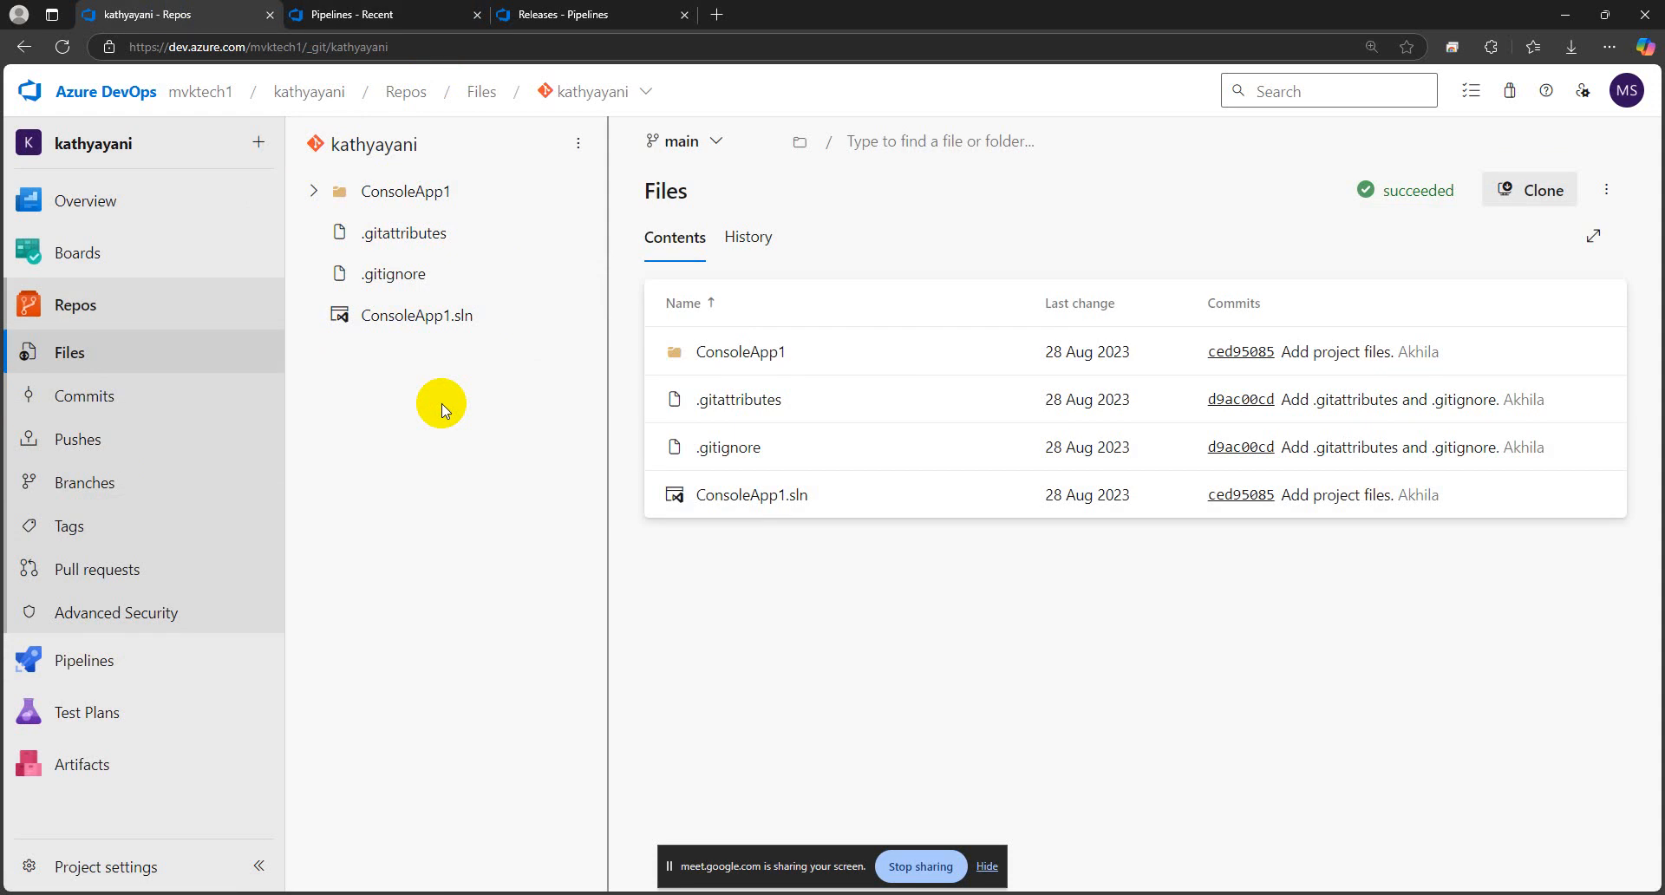
click(346, 15)
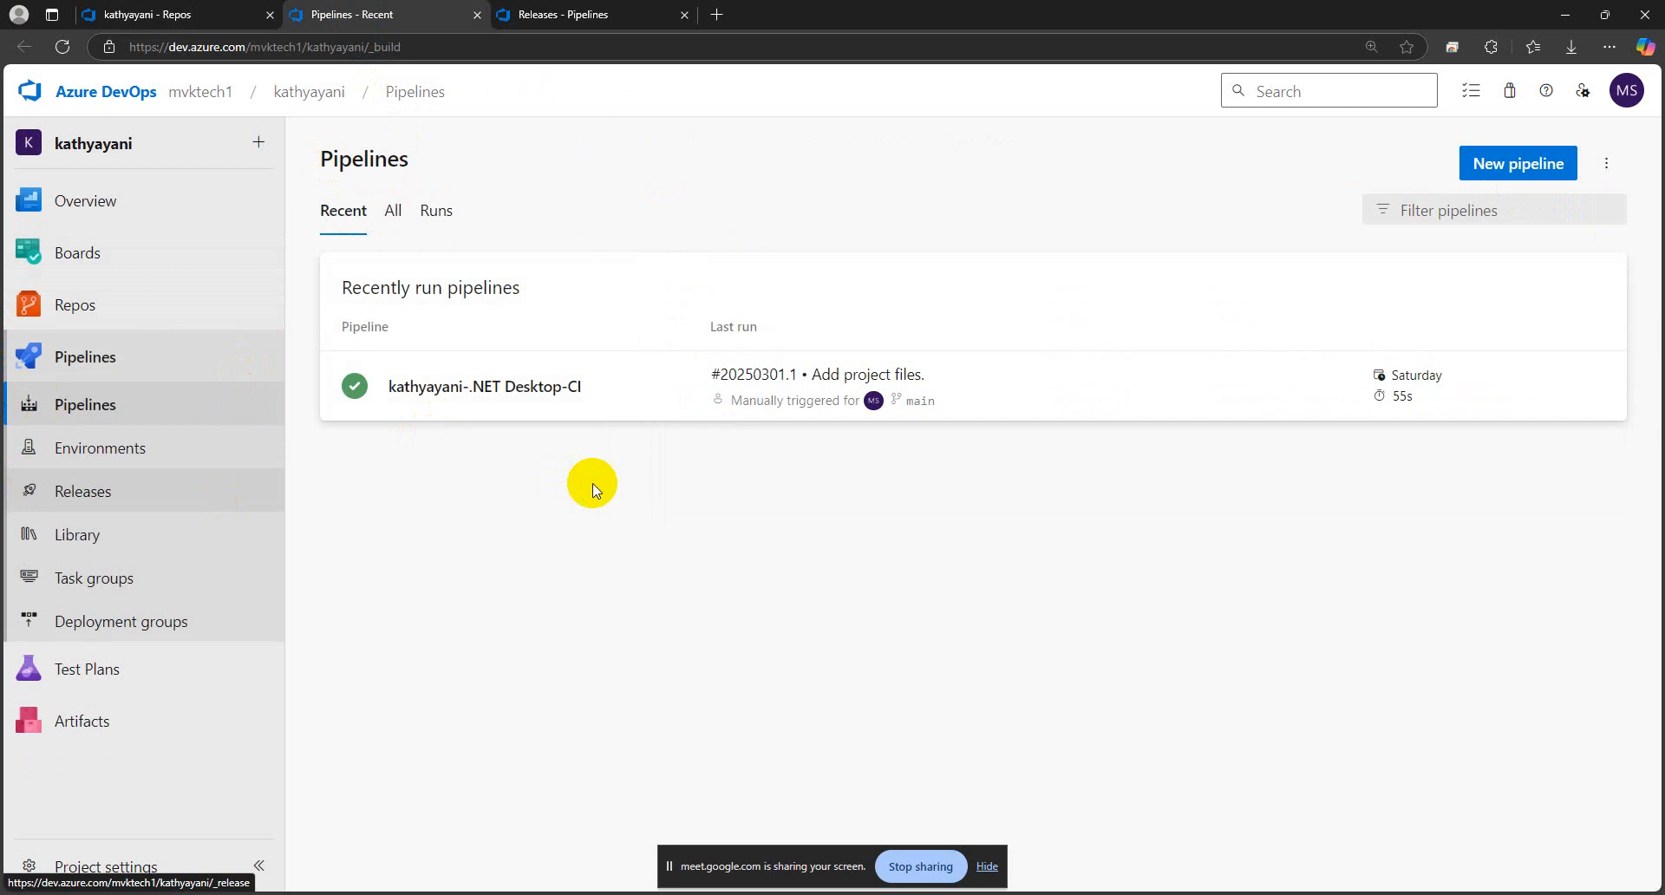
click(446, 390)
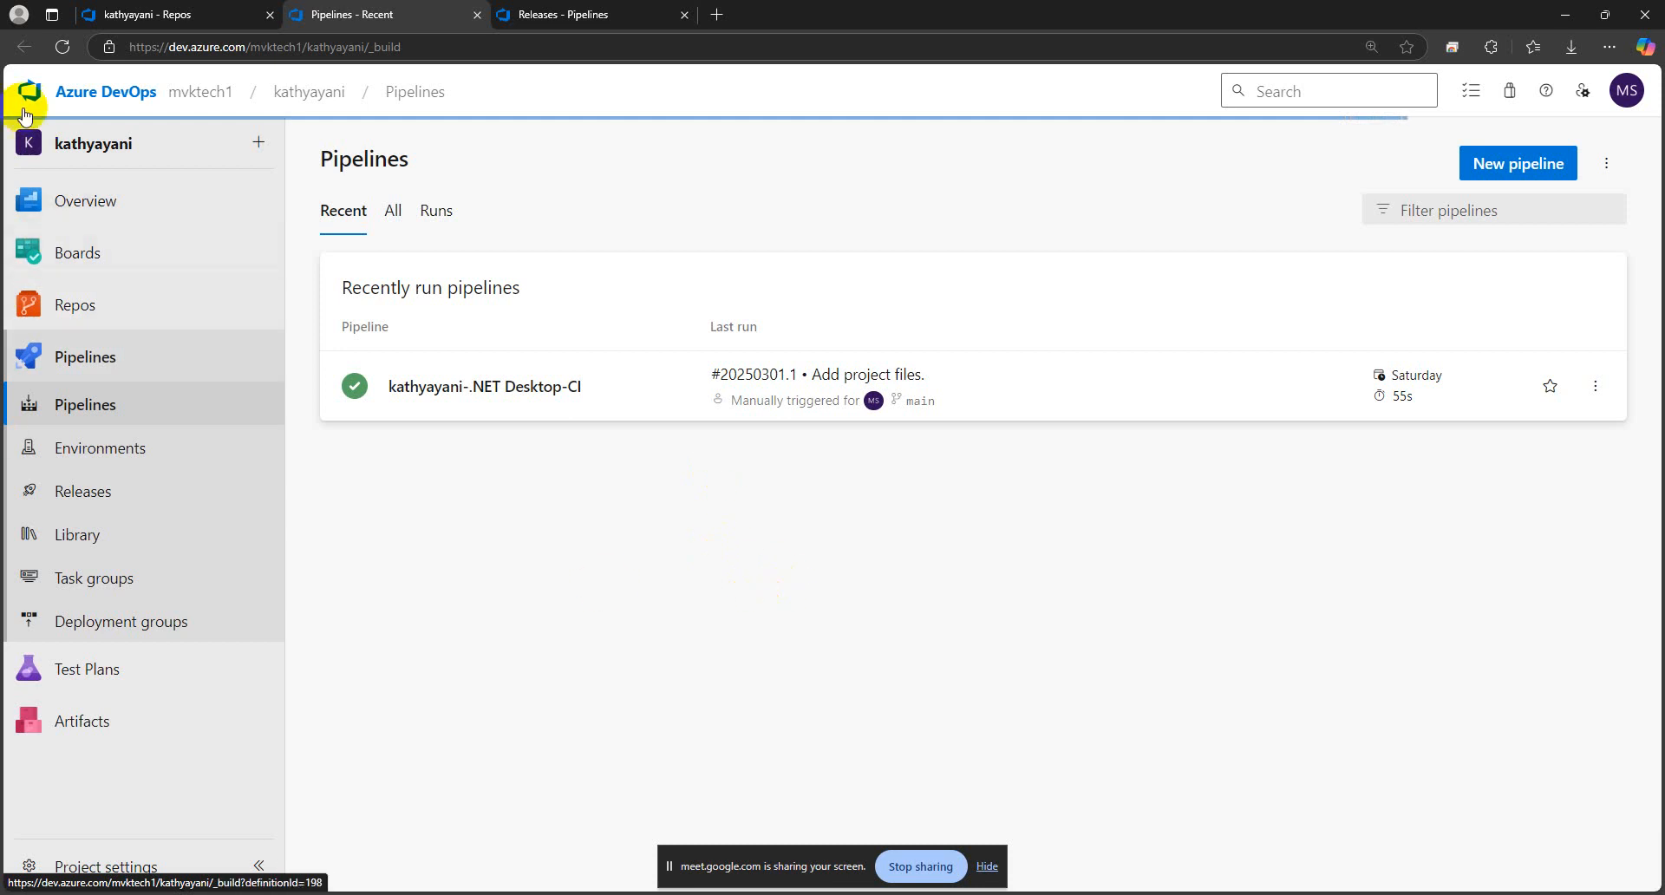
click(61, 49)
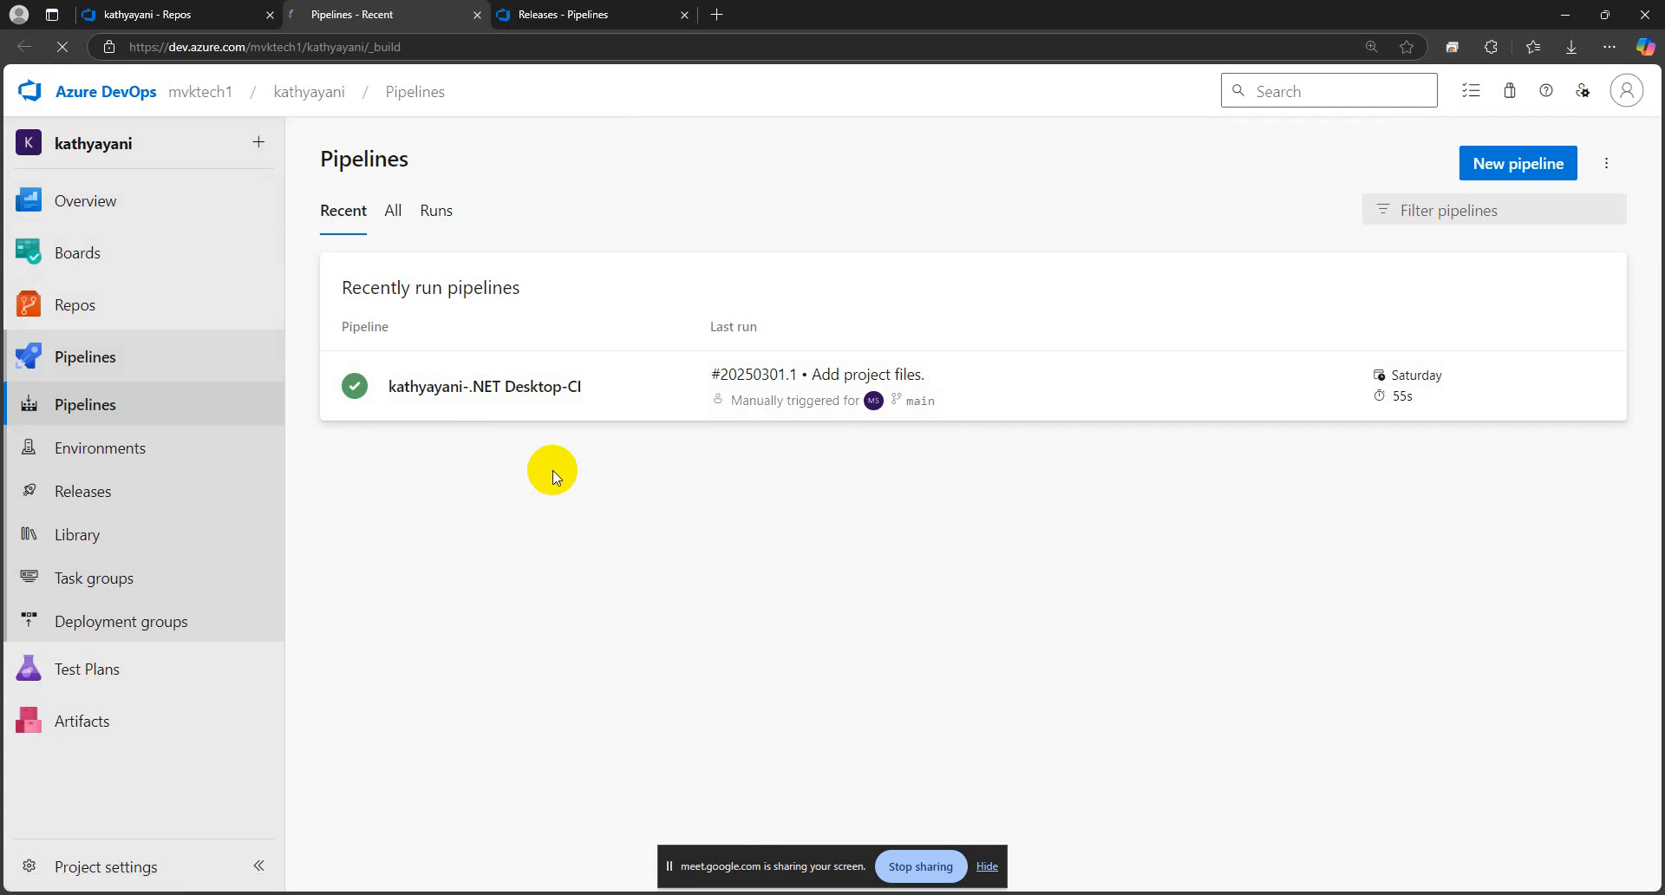
click(470, 390)
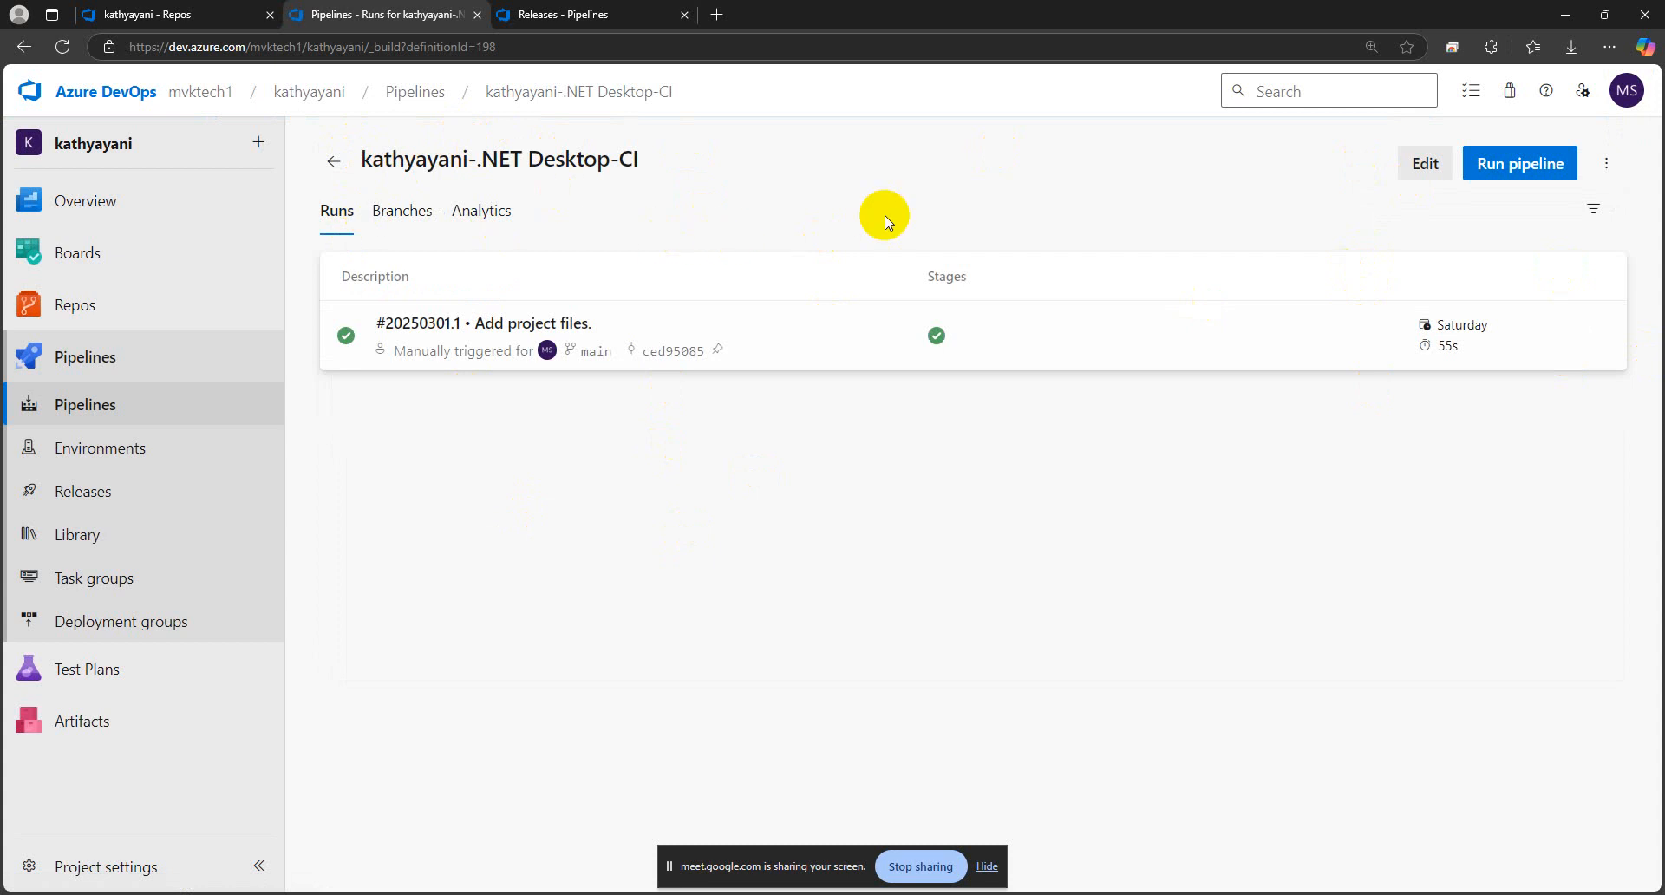
Examine the CI pipeline's name alongside the project folder in the repository
drag(644, 161, 362, 176)
click(653, 480)
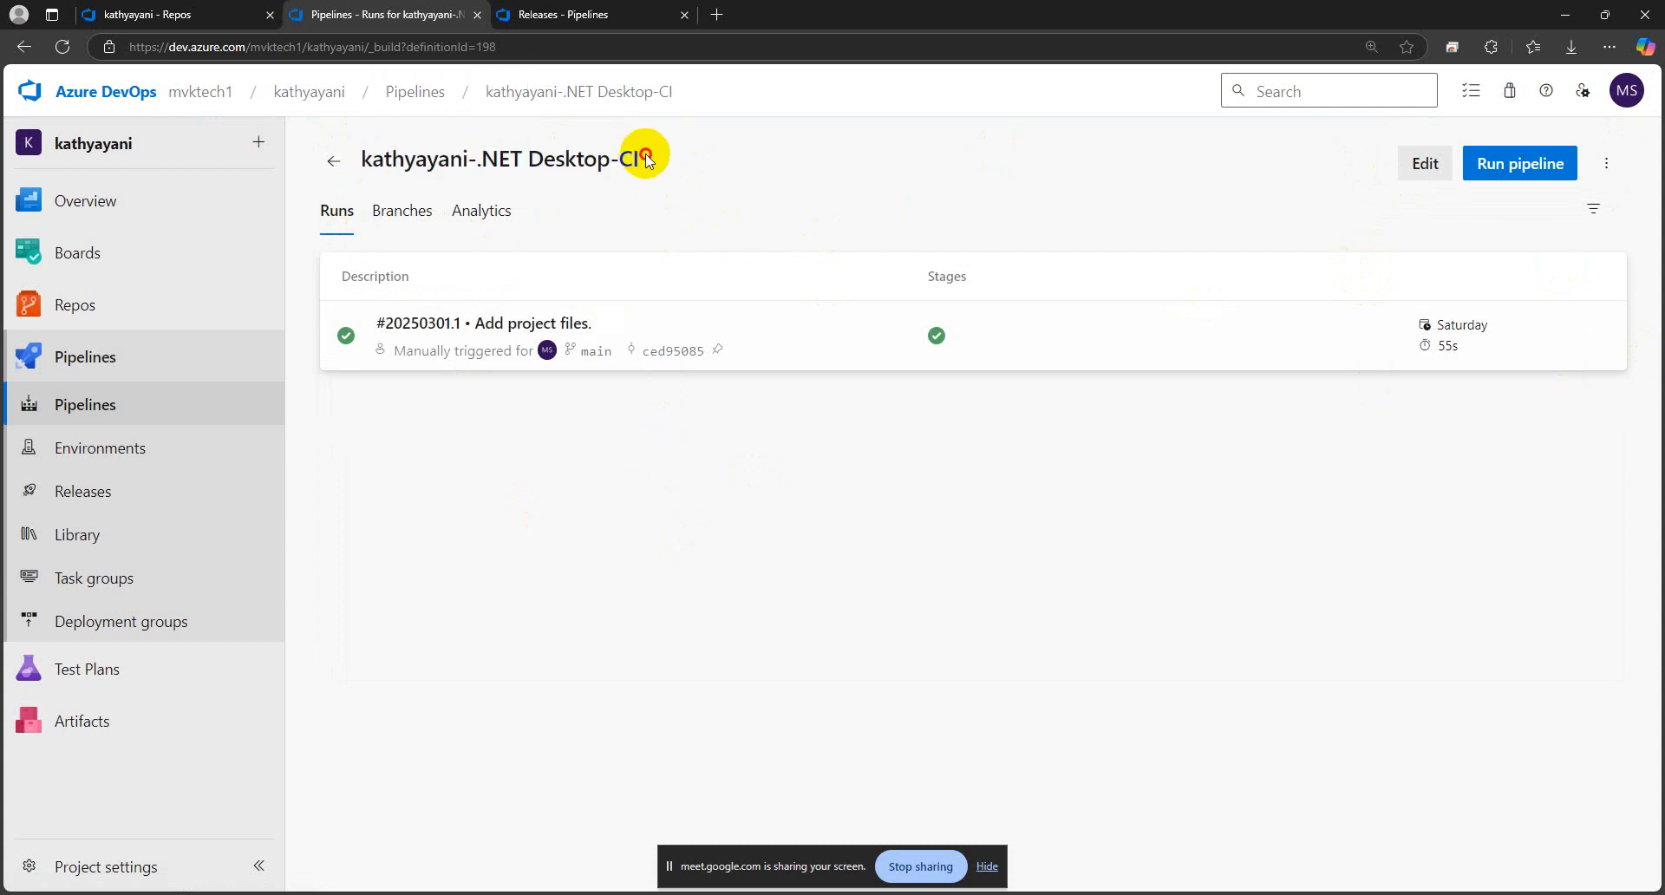
drag(642, 158, 355, 174)
click(717, 471)
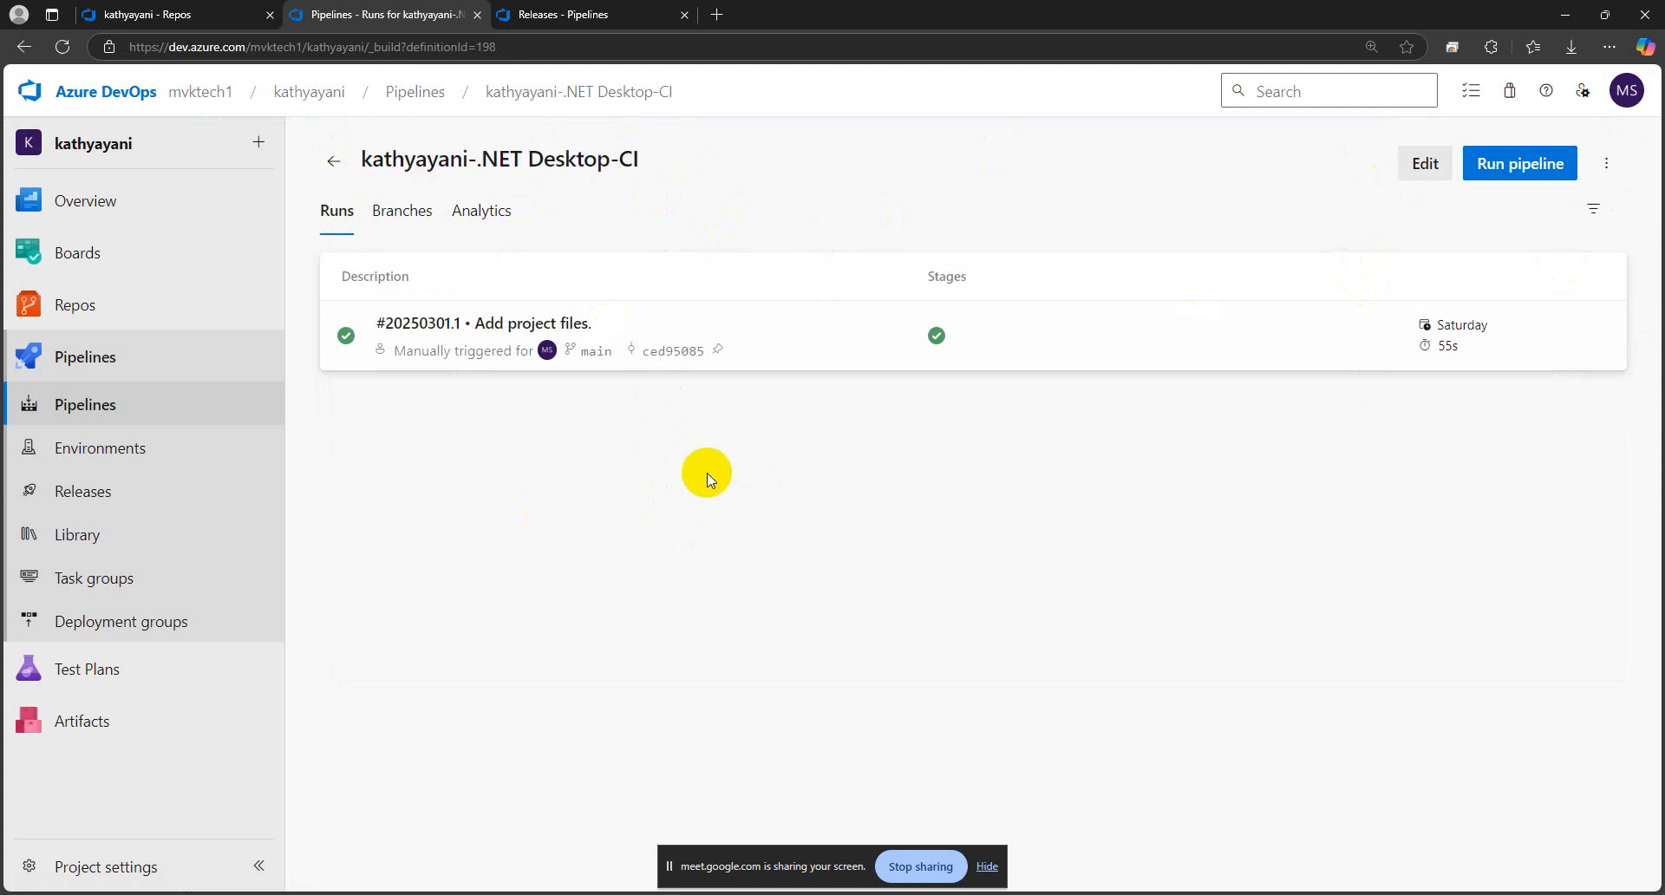
drag(646, 164, 359, 165)
click(706, 517)
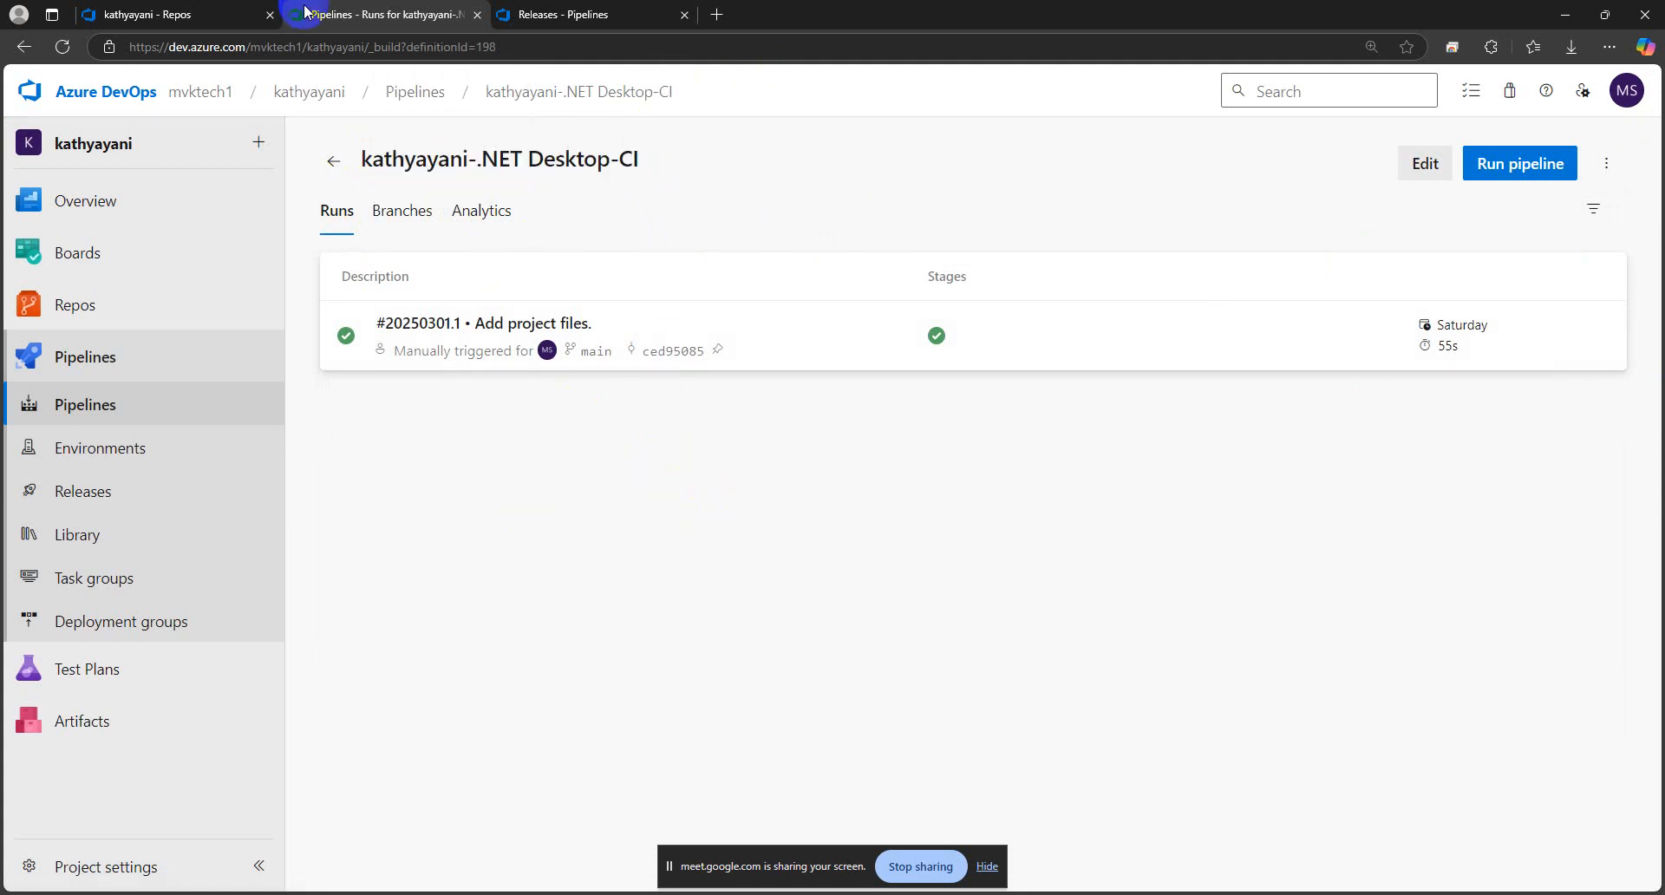
click(174, 18)
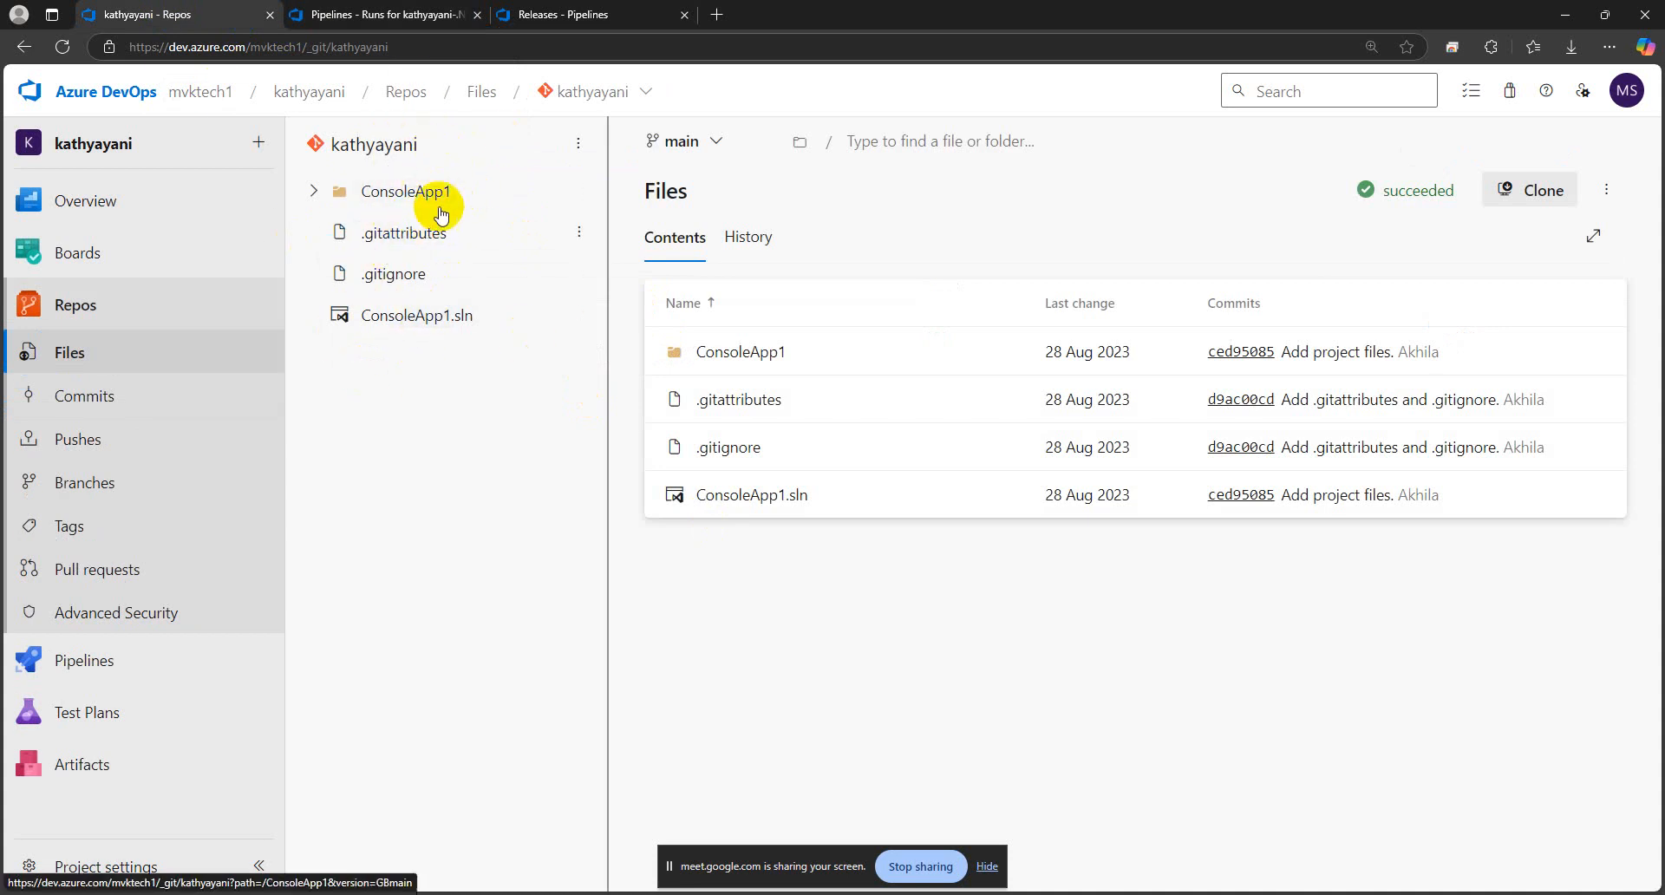
click(439, 14)
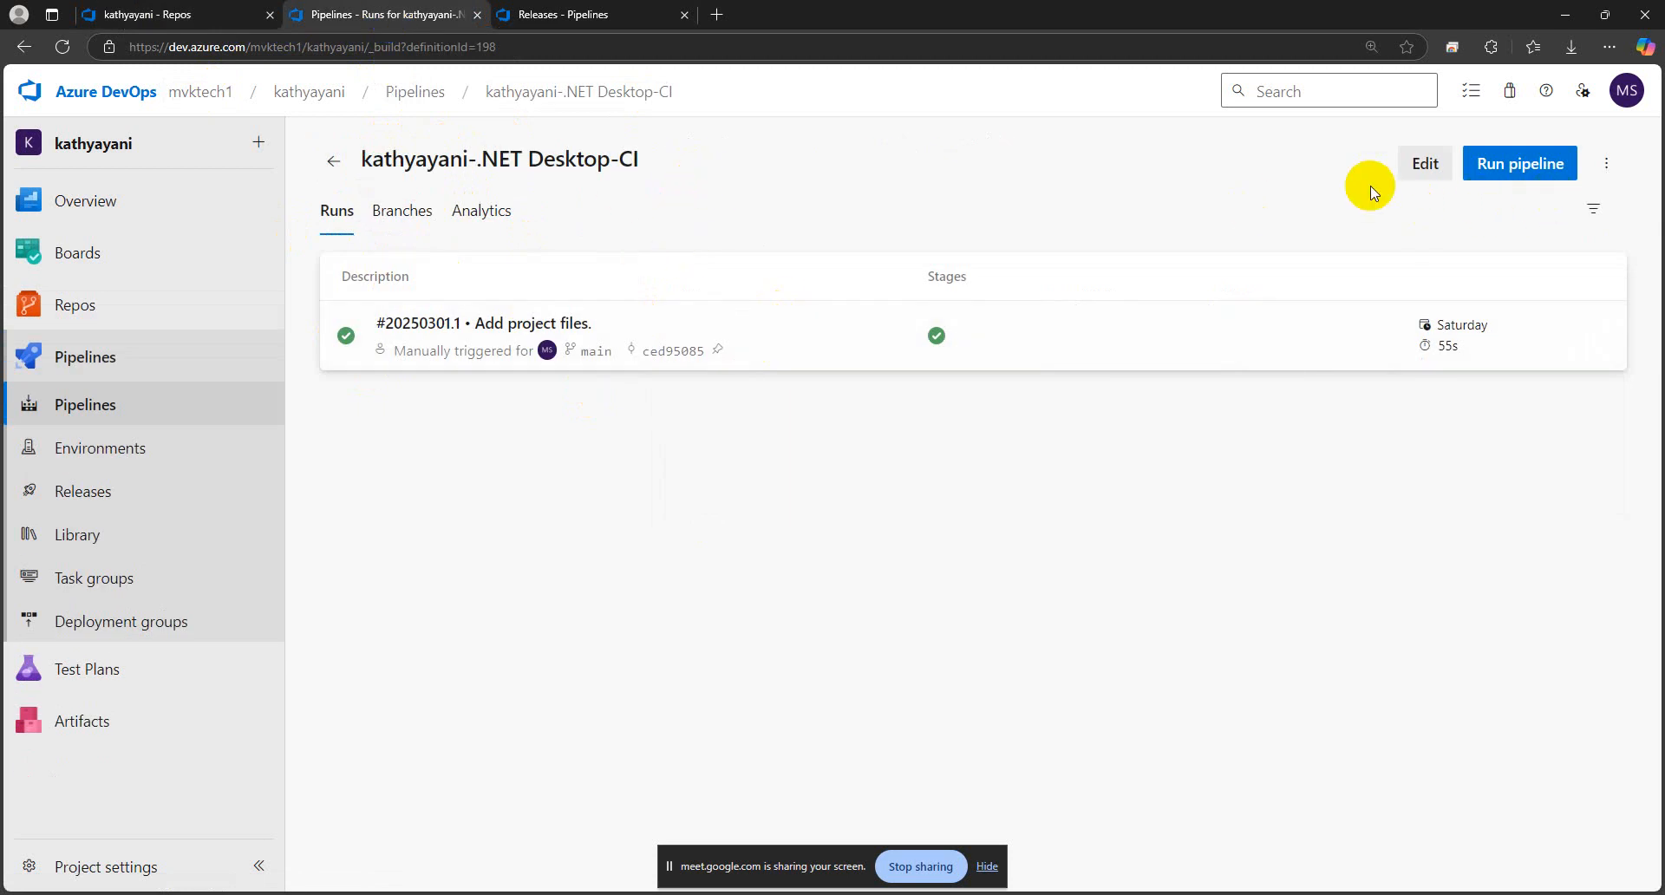
Clone the .NET Desktop-CI build pipeline
click(1607, 168)
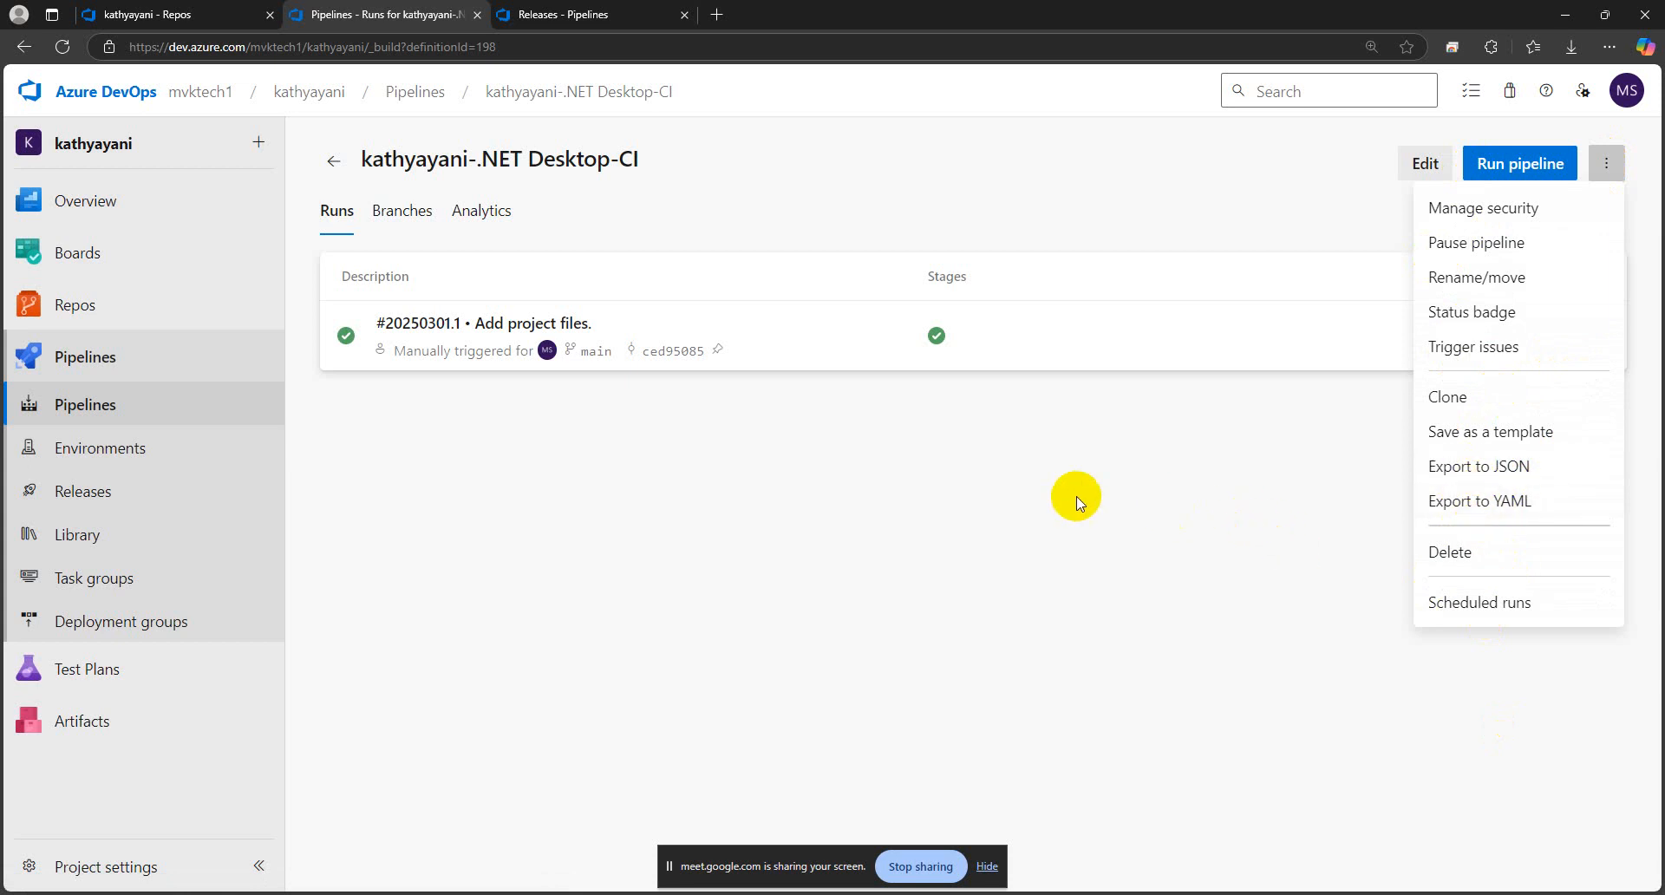
click(1076, 501)
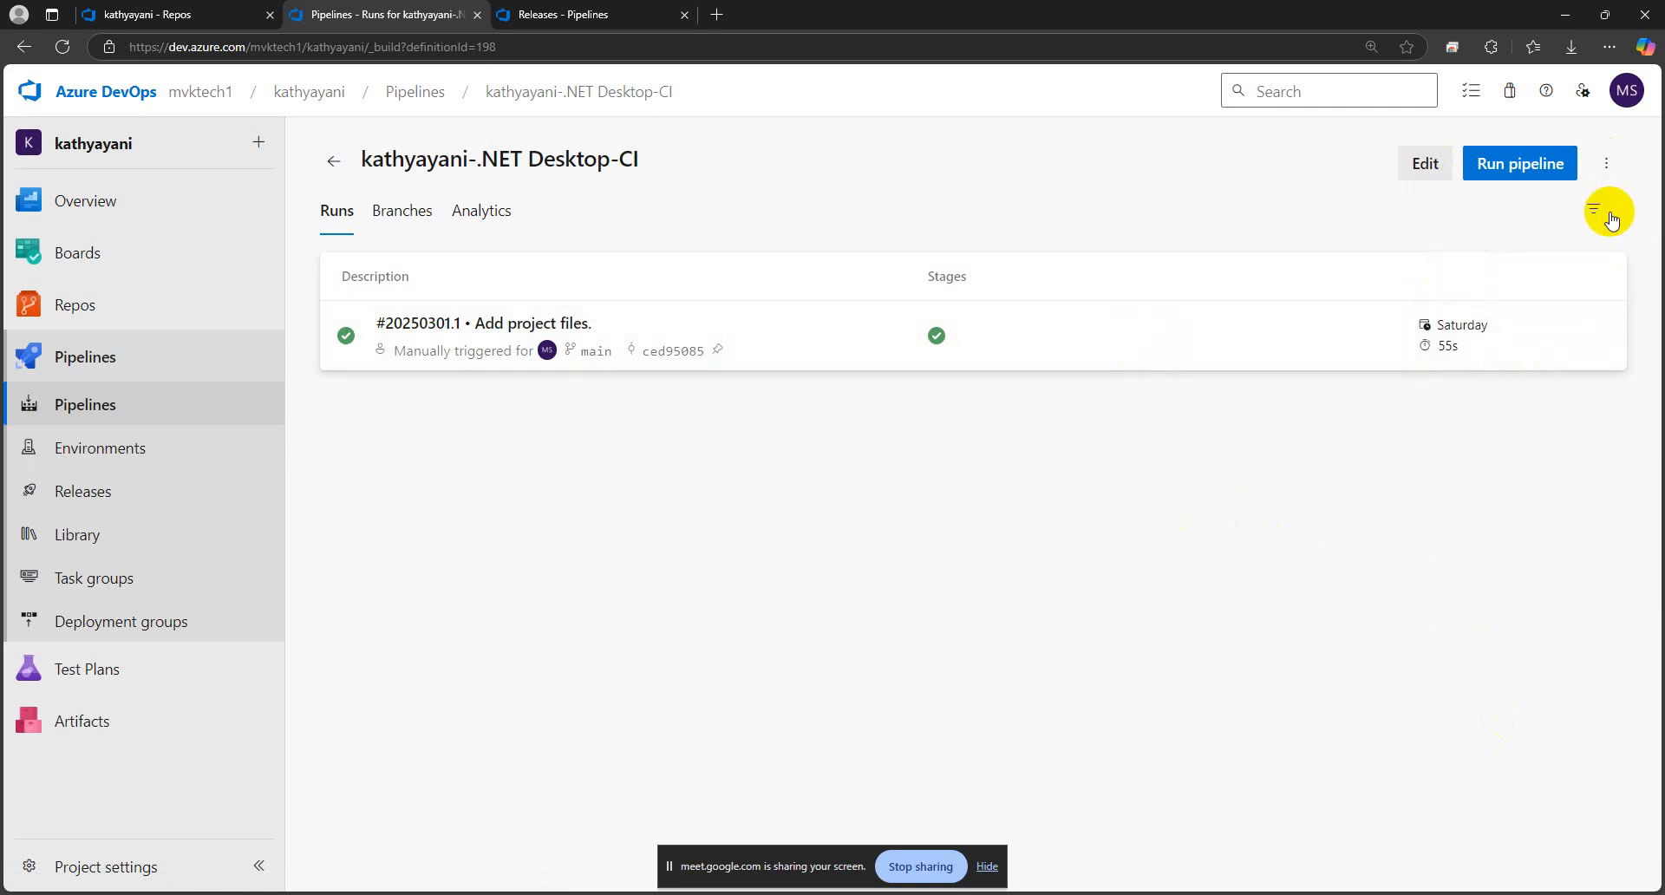
click(1082, 342)
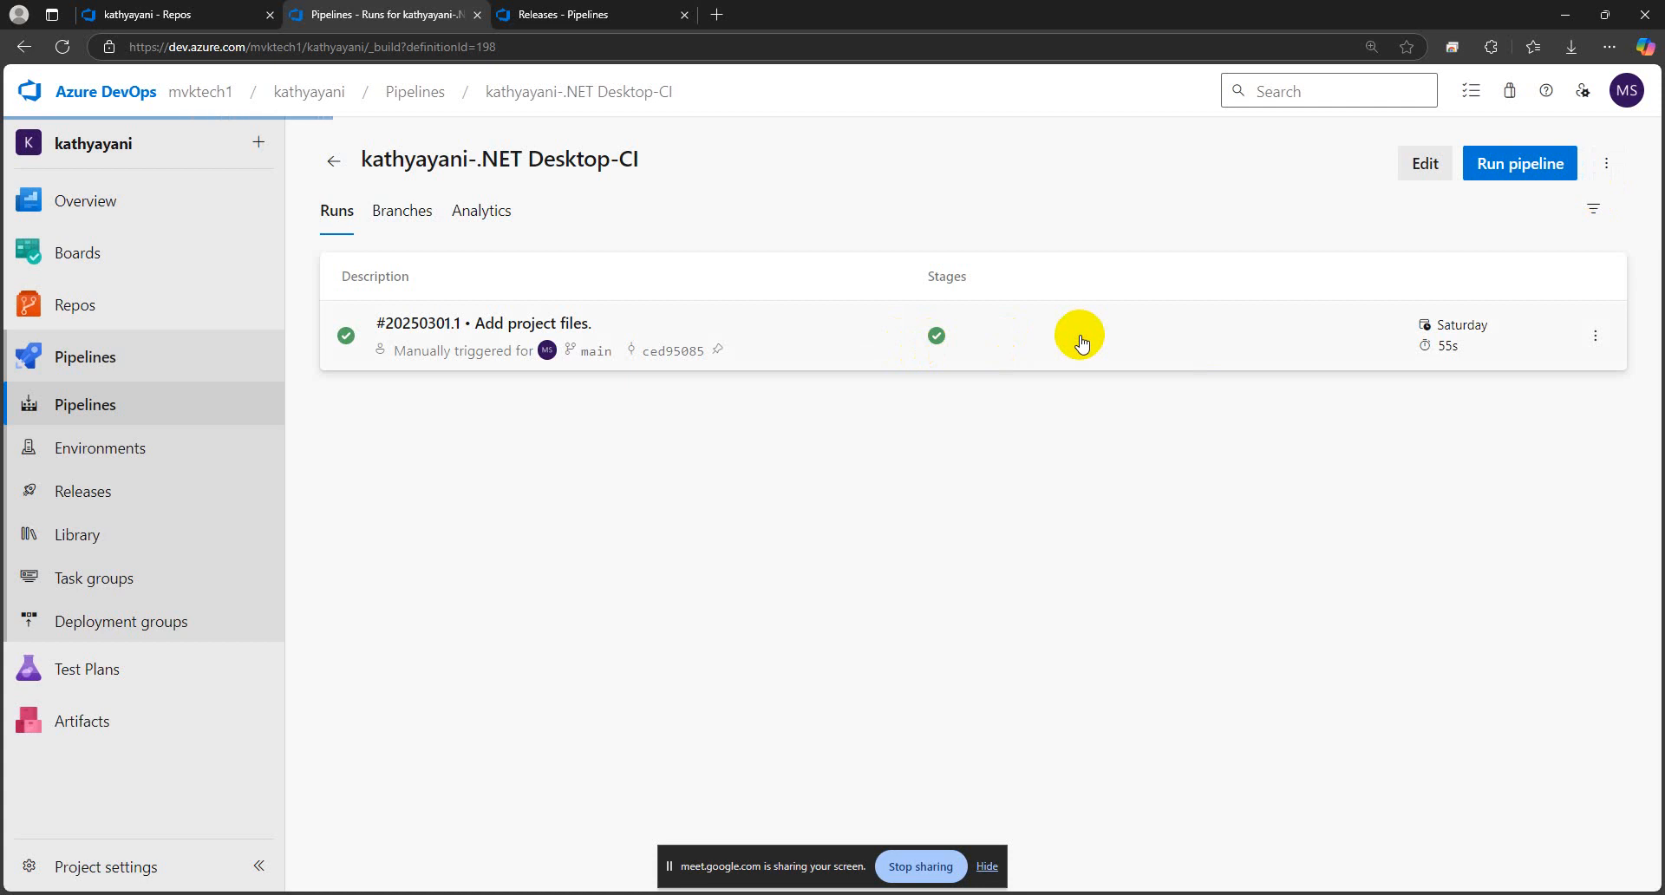
click(1601, 167)
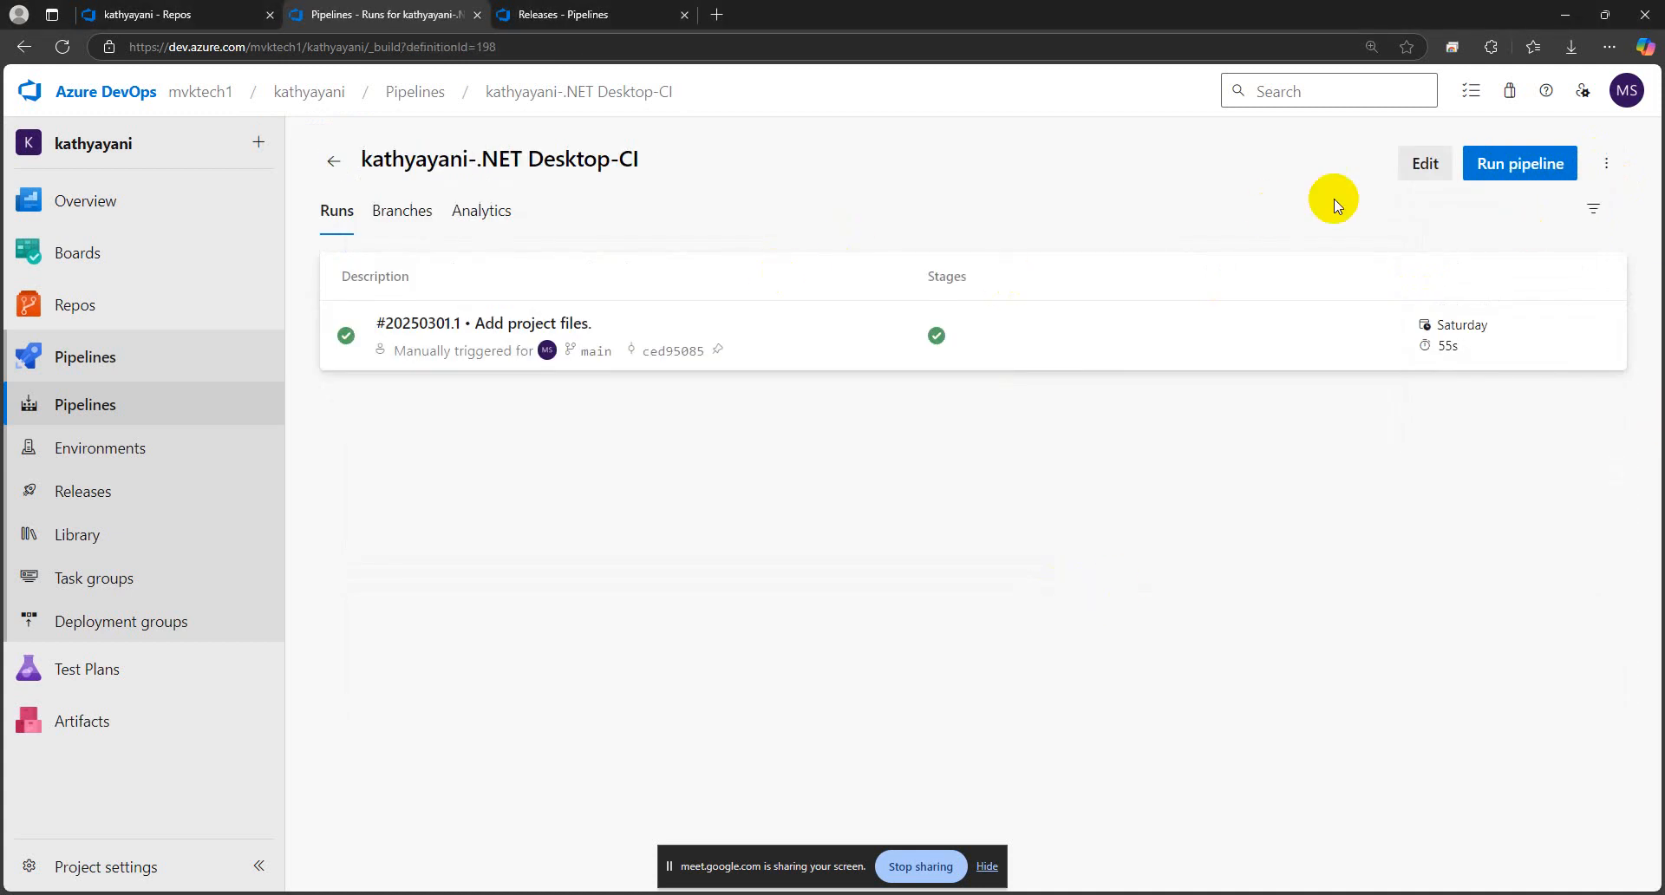
click(1606, 163)
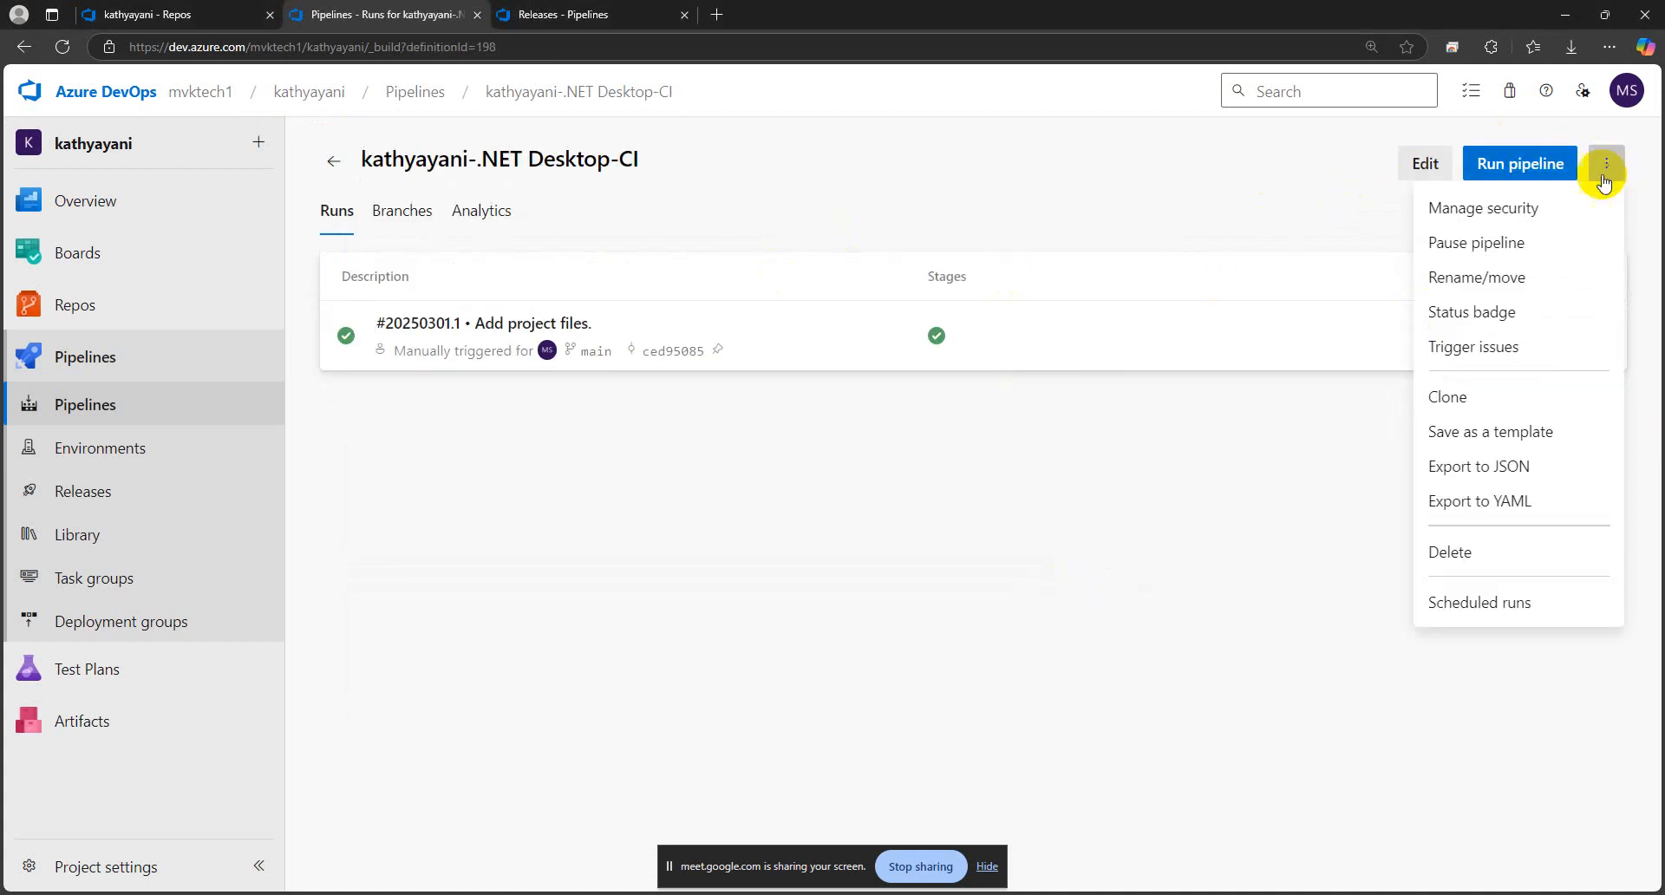
click(1455, 406)
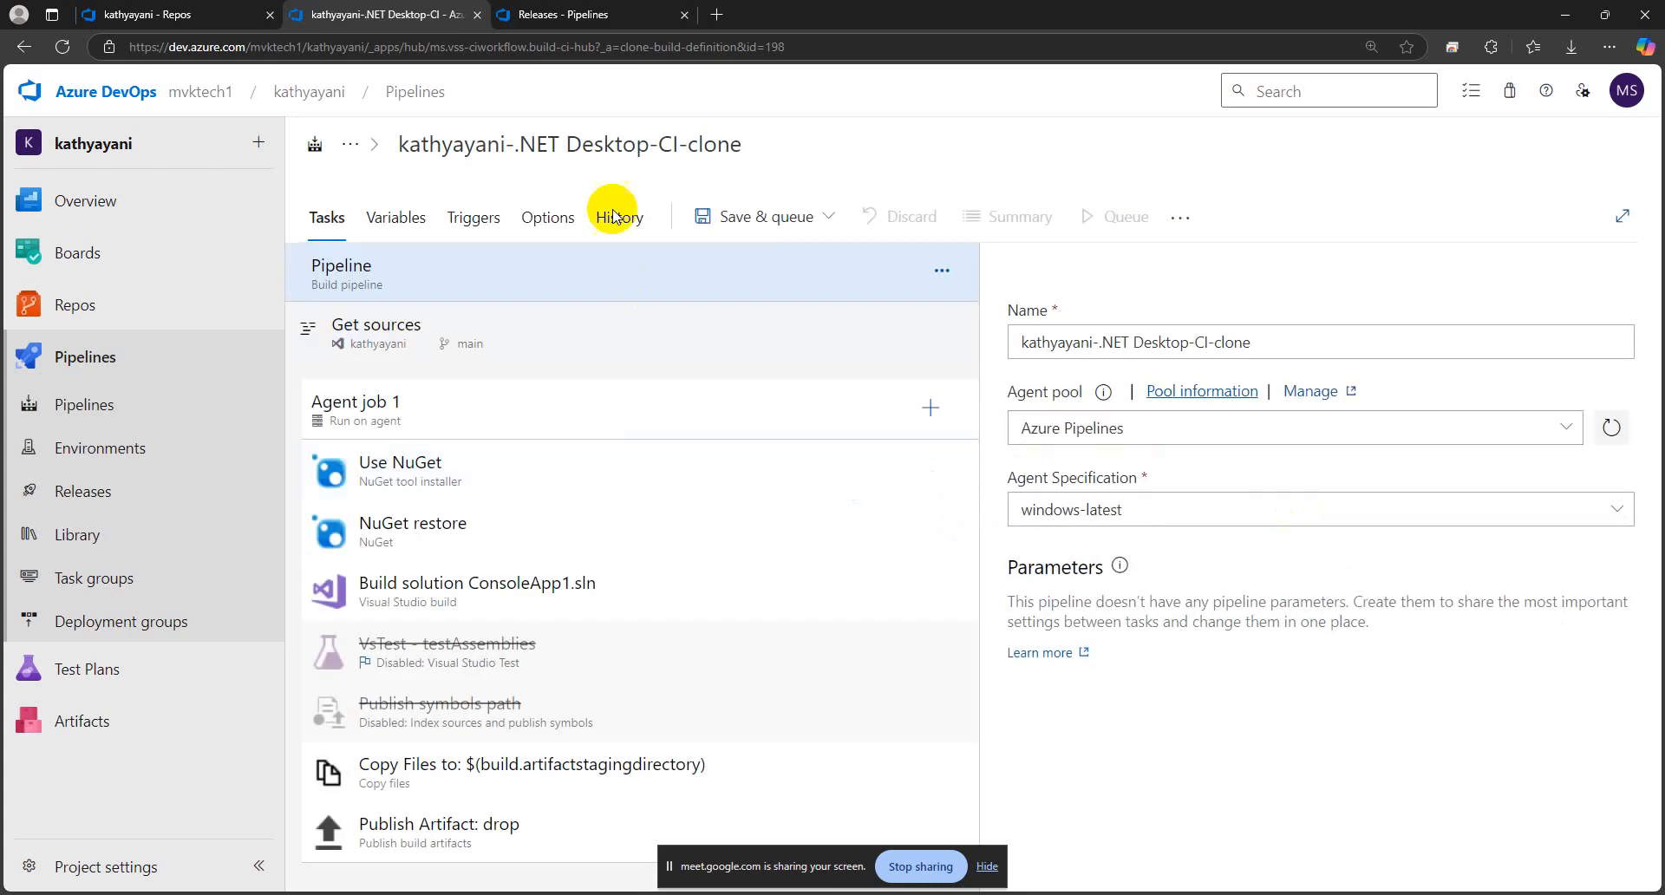
click(579, 144)
click(505, 144)
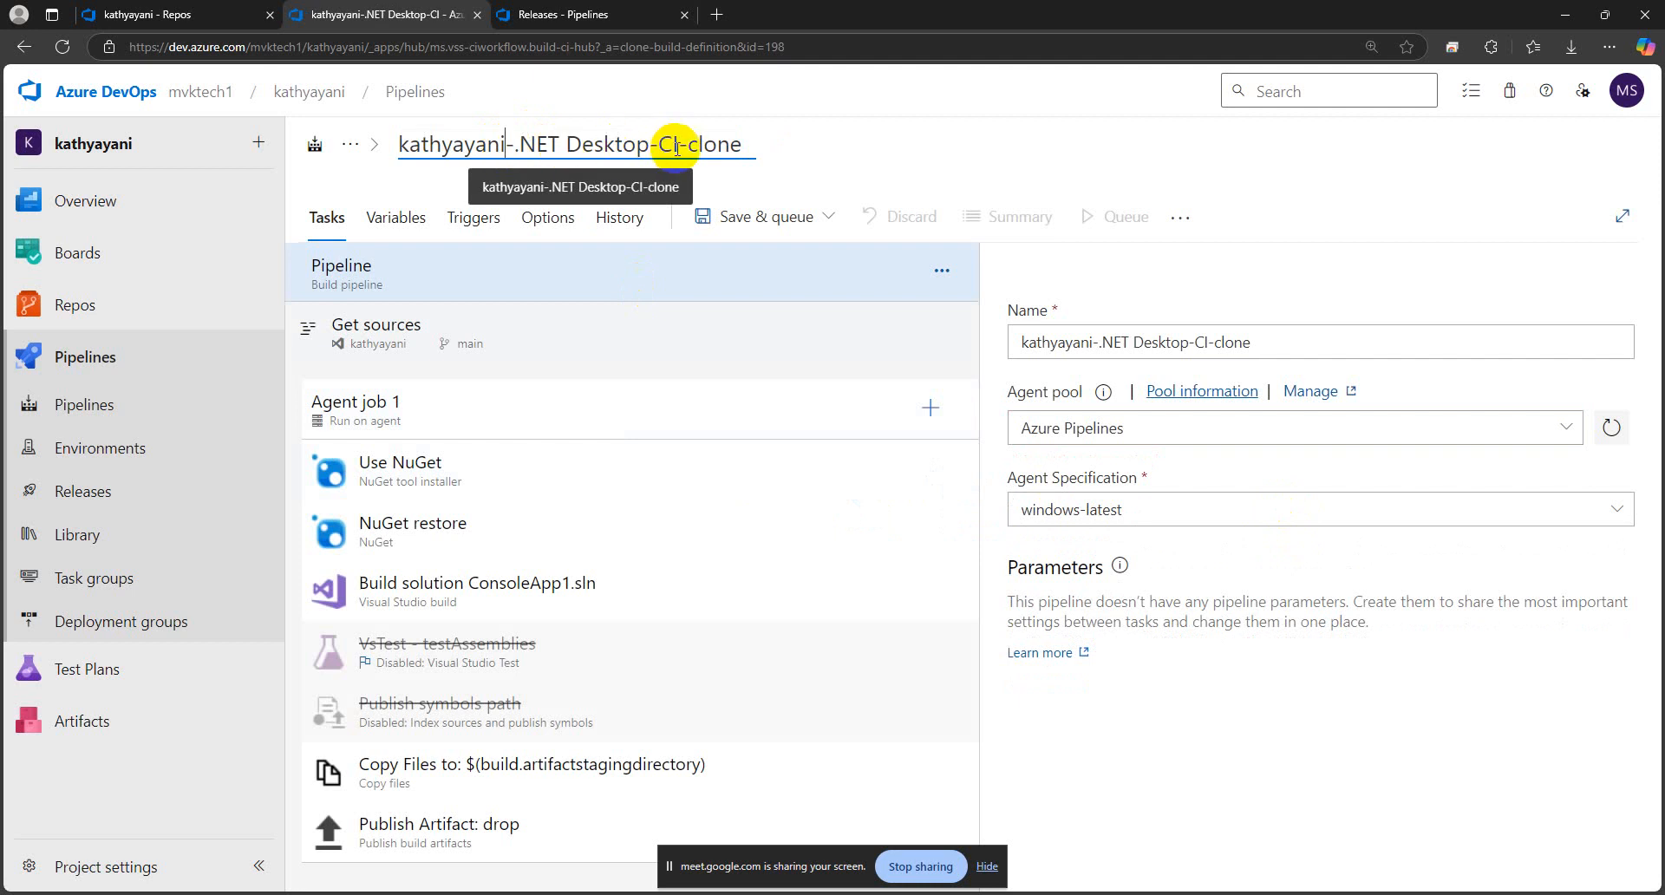
drag(678, 144, 383, 143)
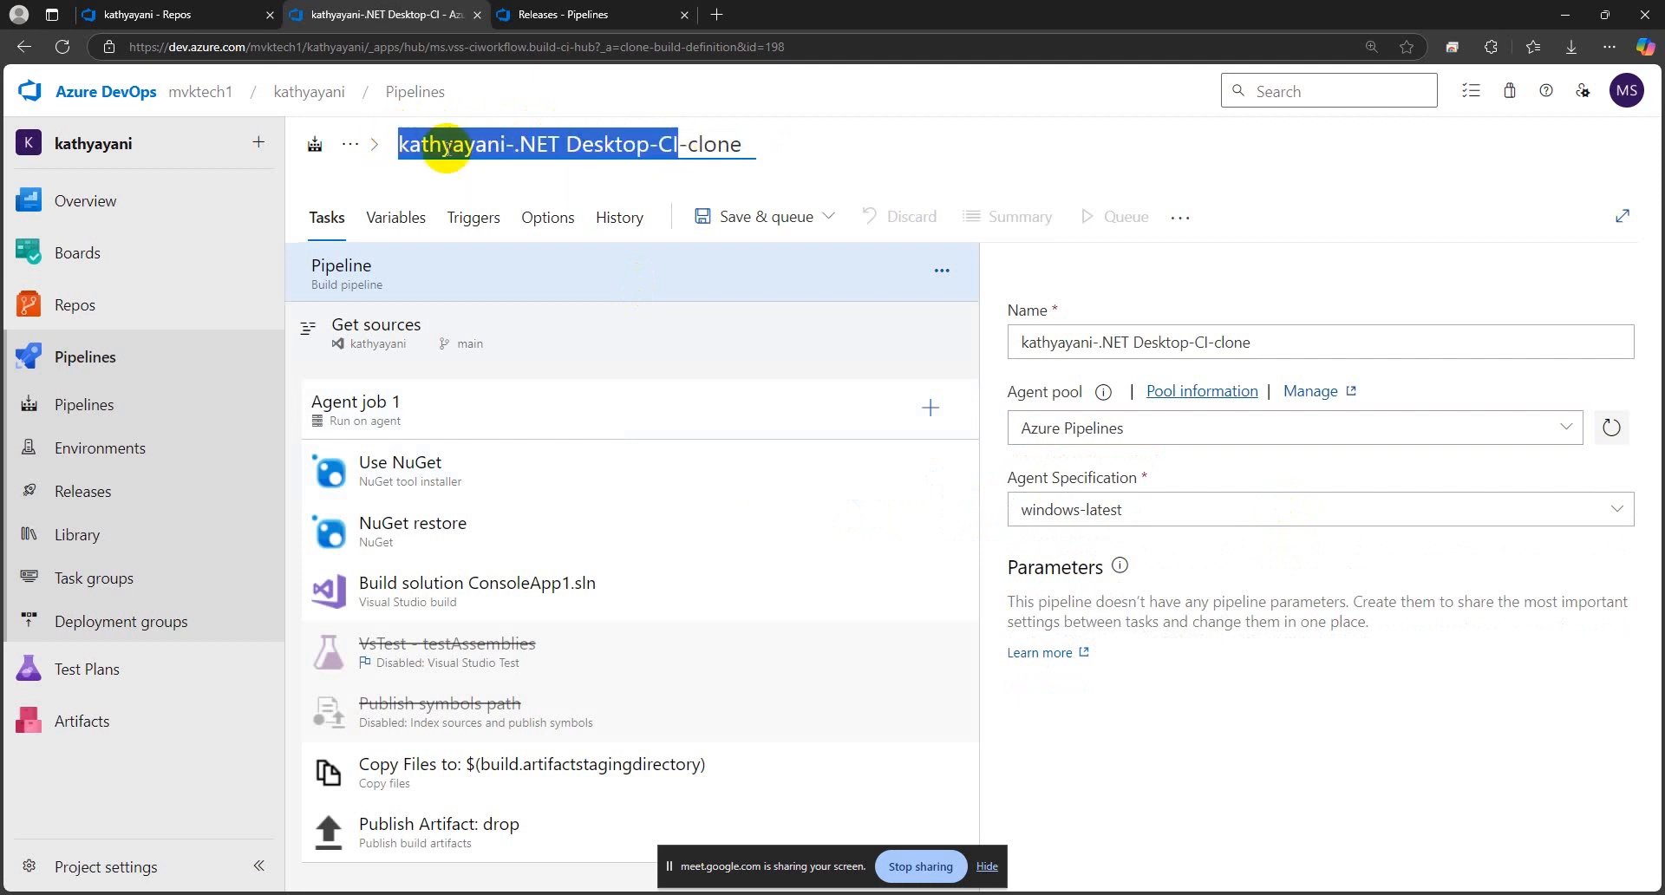
click(500, 141)
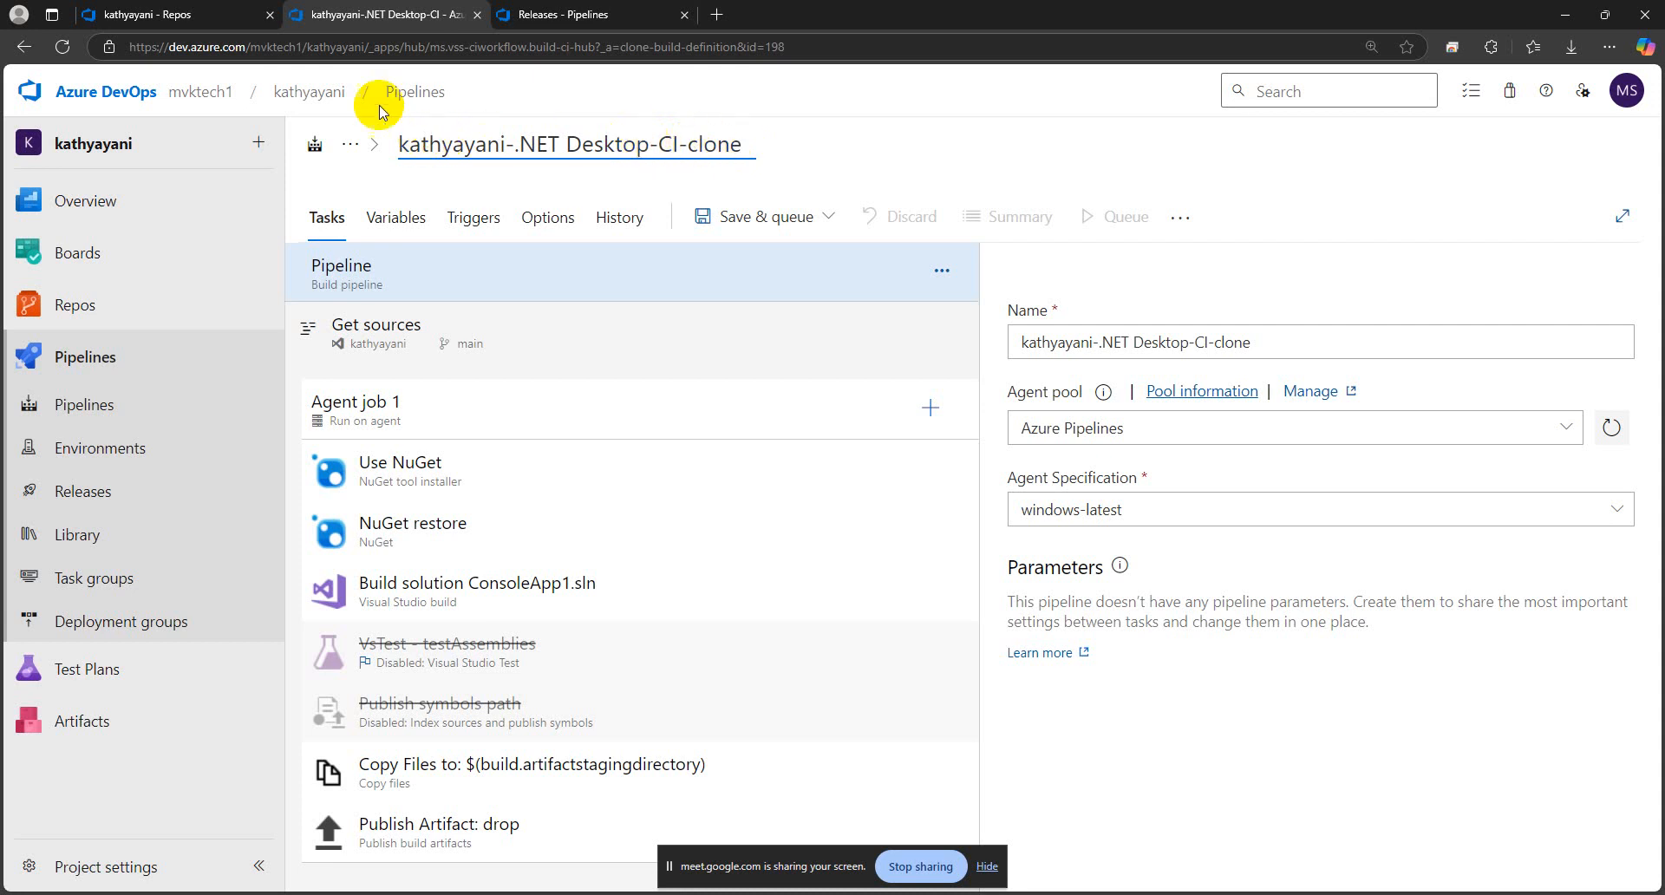
Open the ConsoleApp1 folder in the repository and copy its name from the heading
click(176, 15)
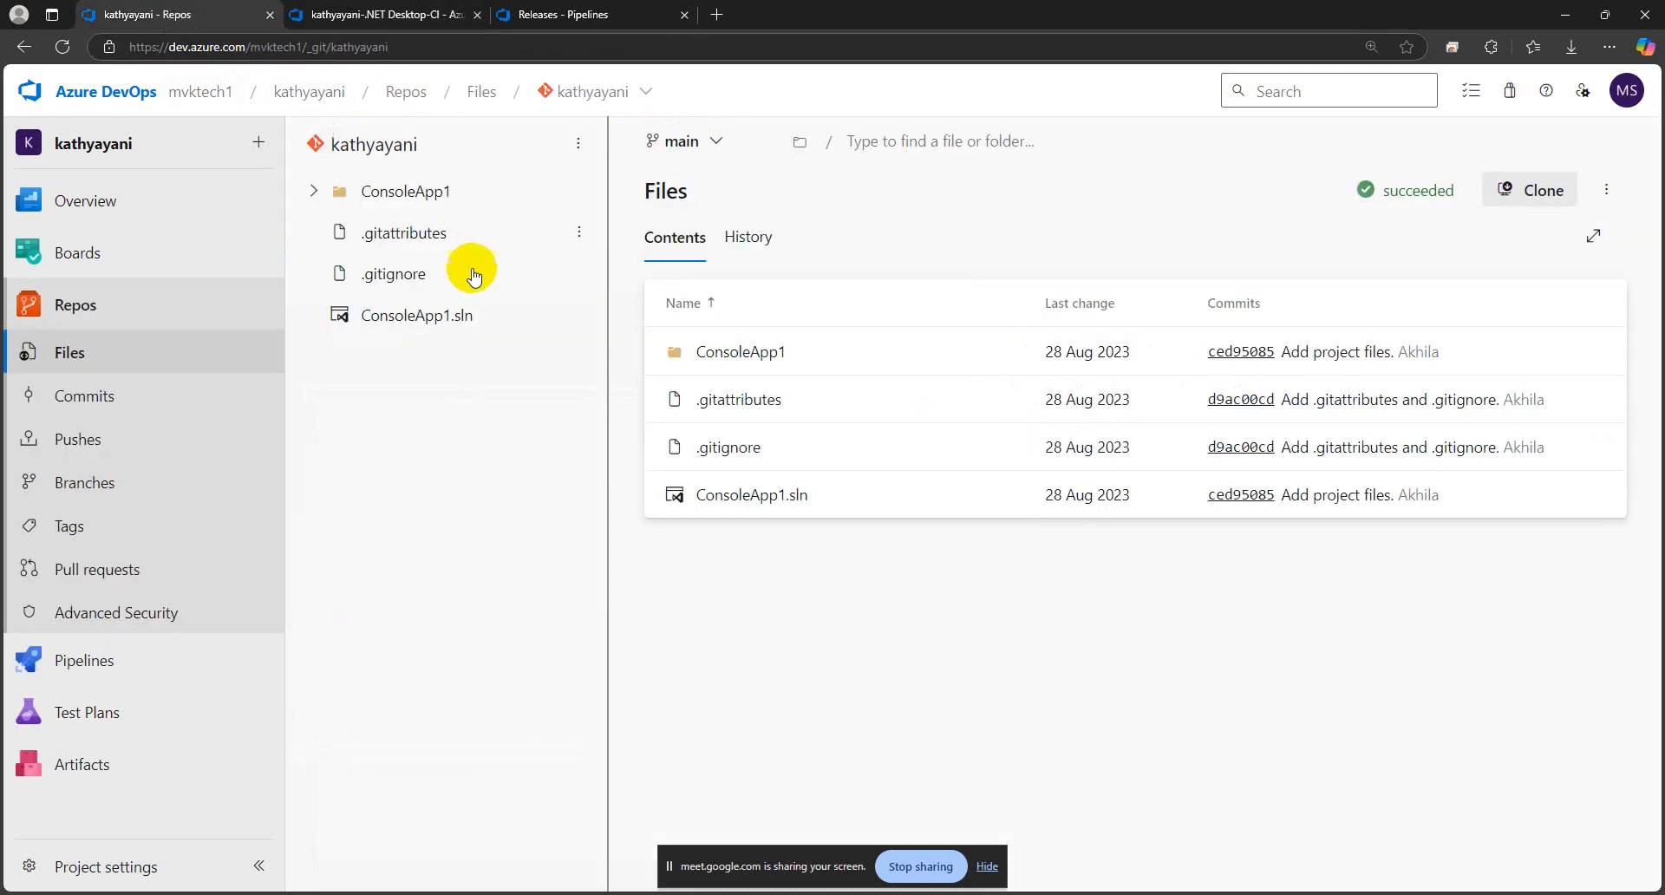
click(392, 199)
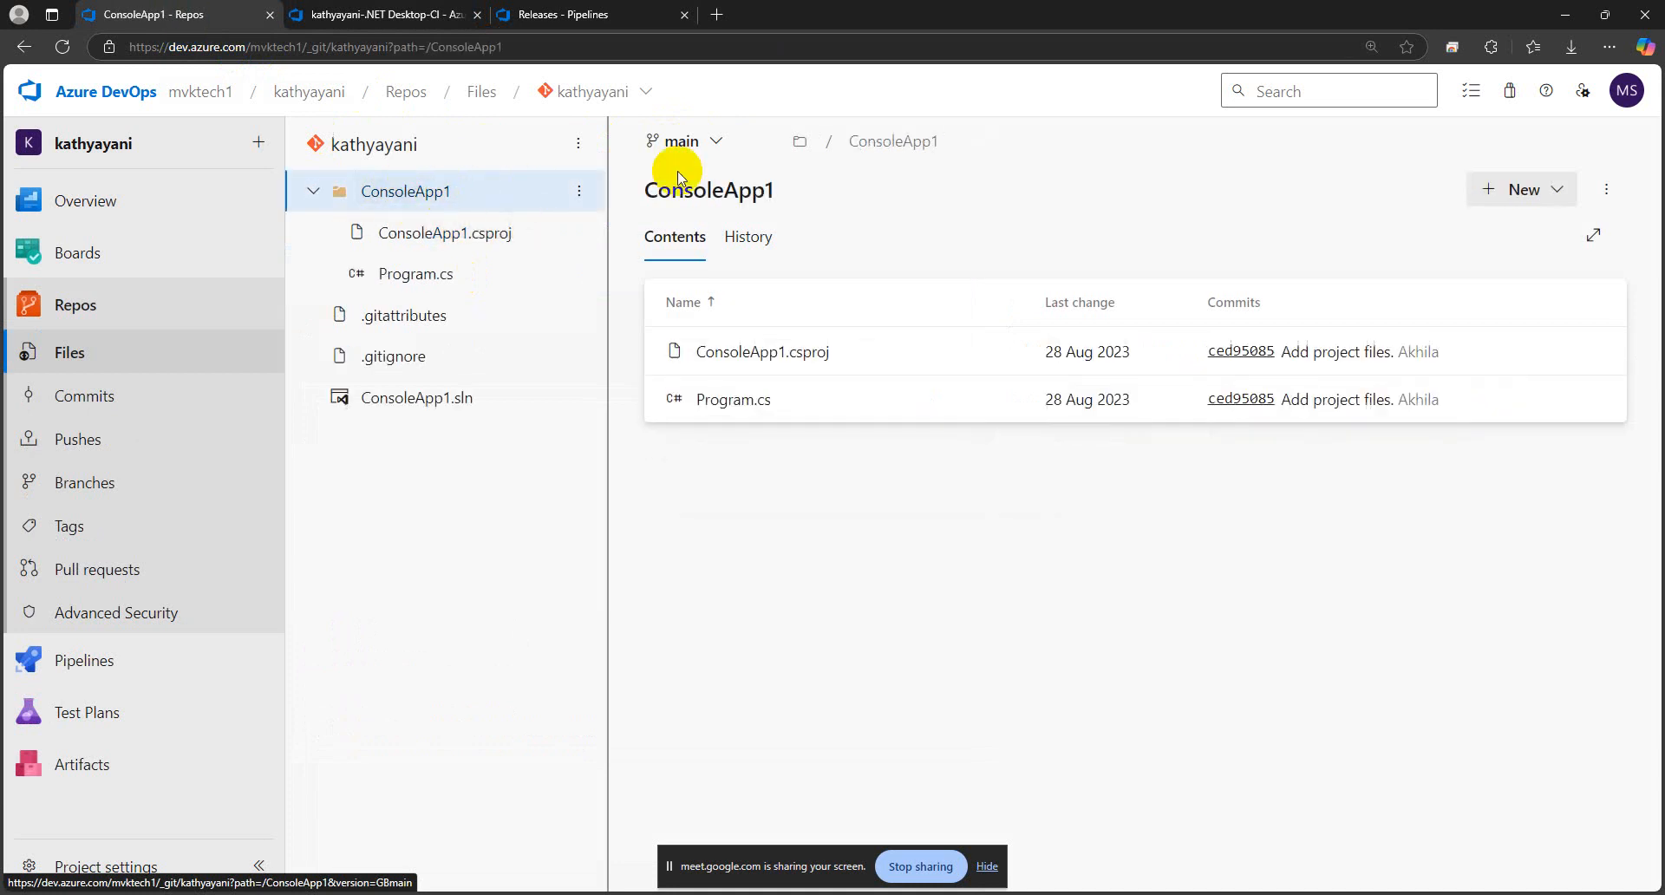
drag(778, 196, 632, 185)
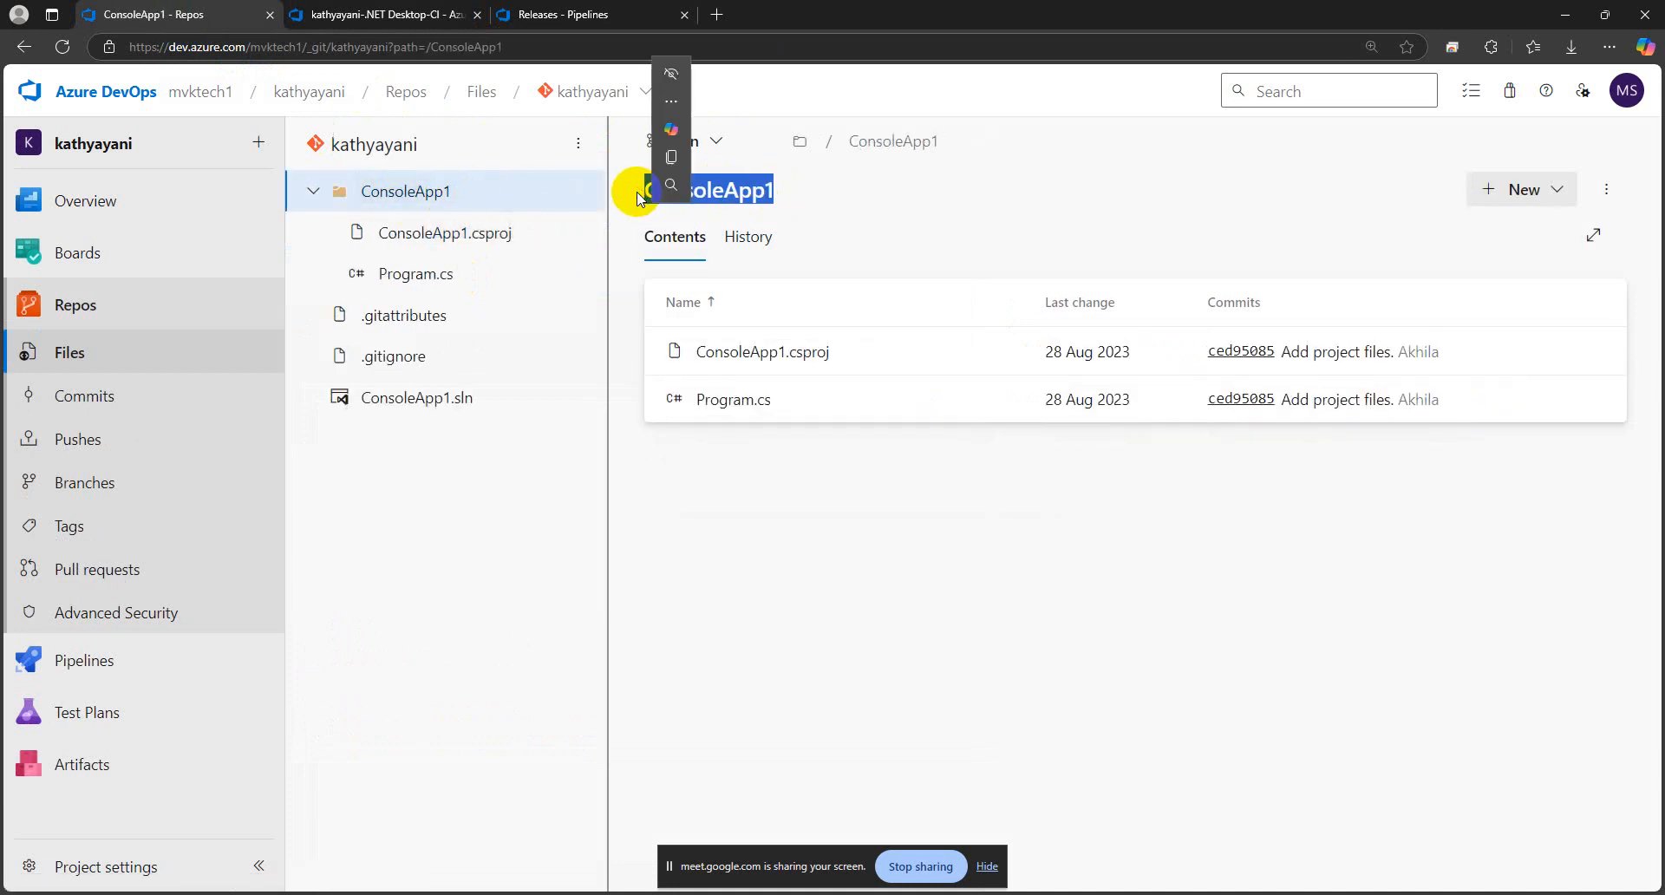
right_click(702, 191)
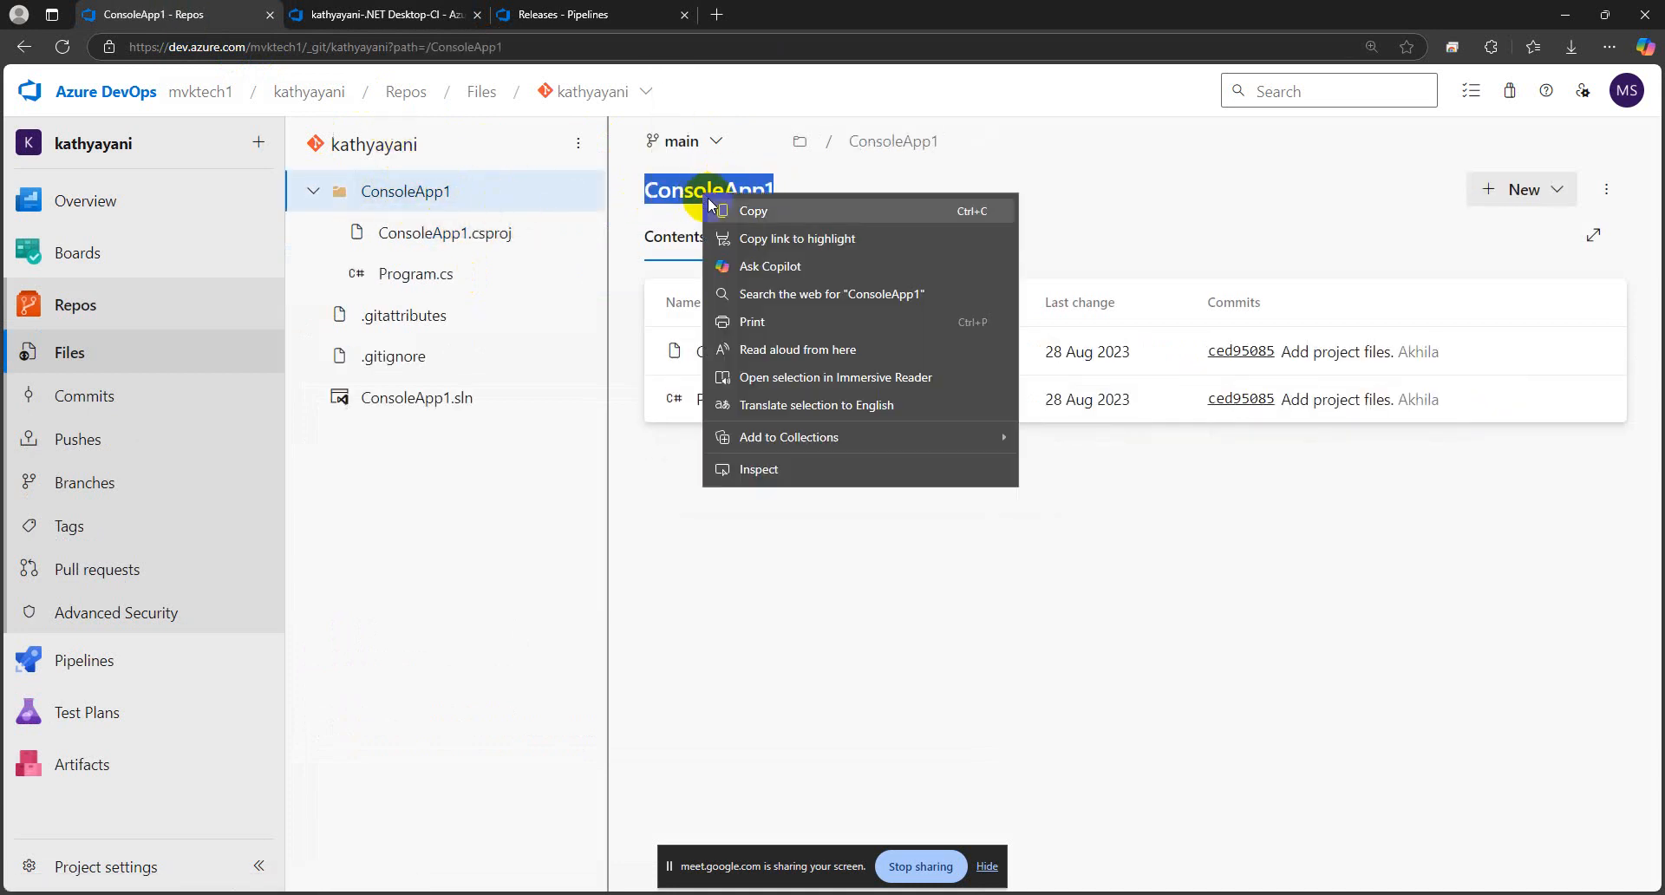
click(680, 211)
Rename the cloned pipeline as ConsoleApp1-.NET Desktop-CI, using the copied folder name and removing the clone suffix
click(491, 28)
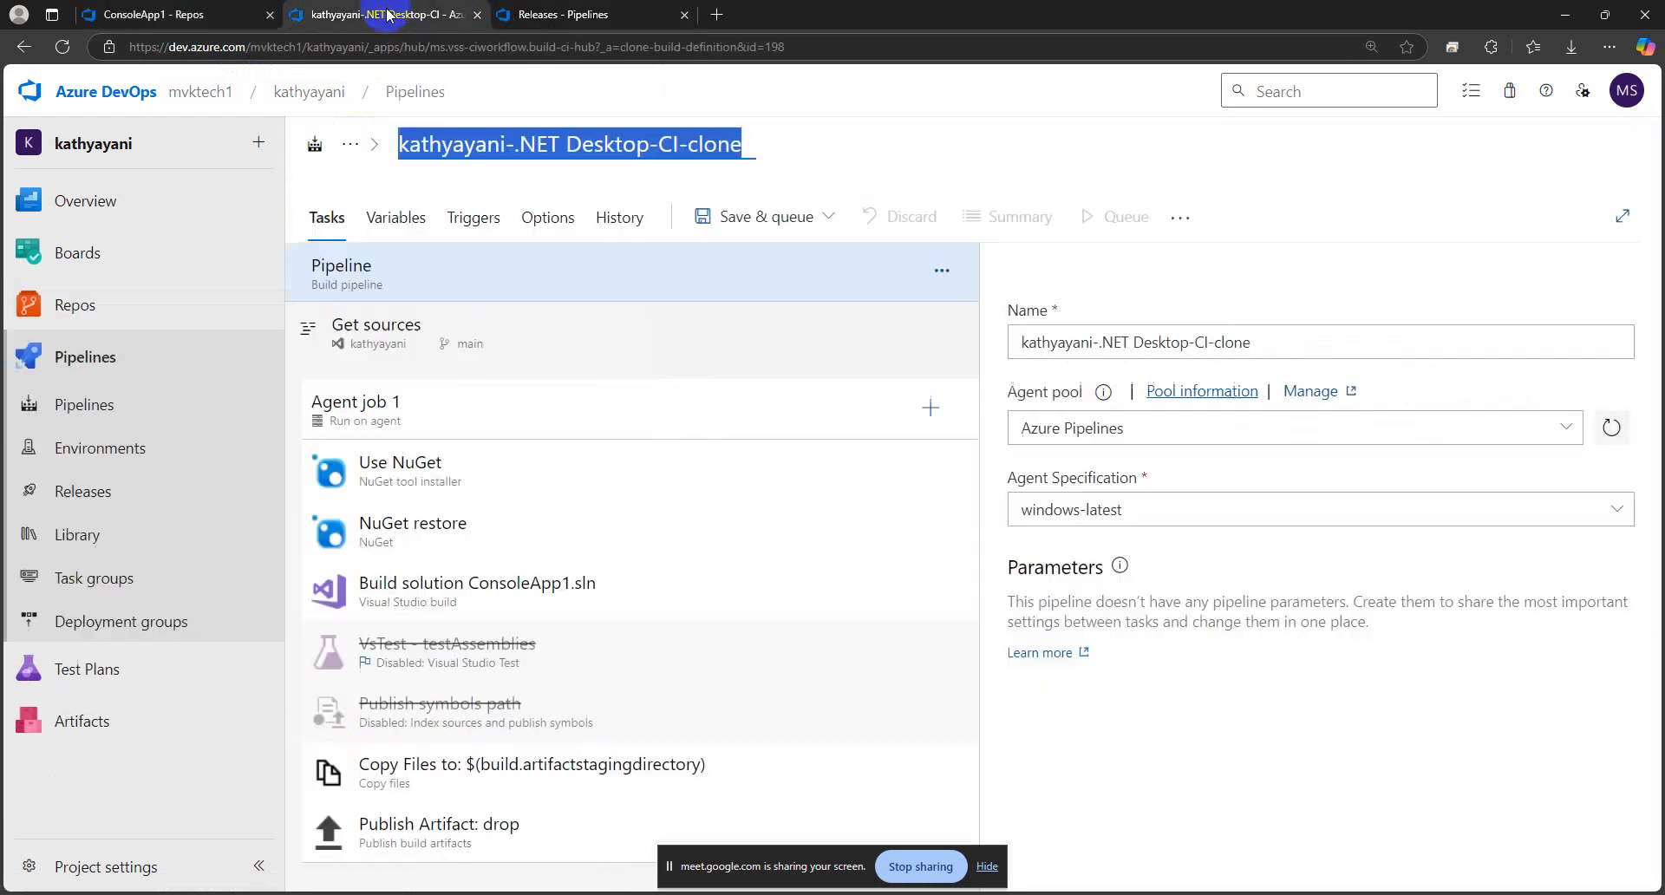
click(607, 148)
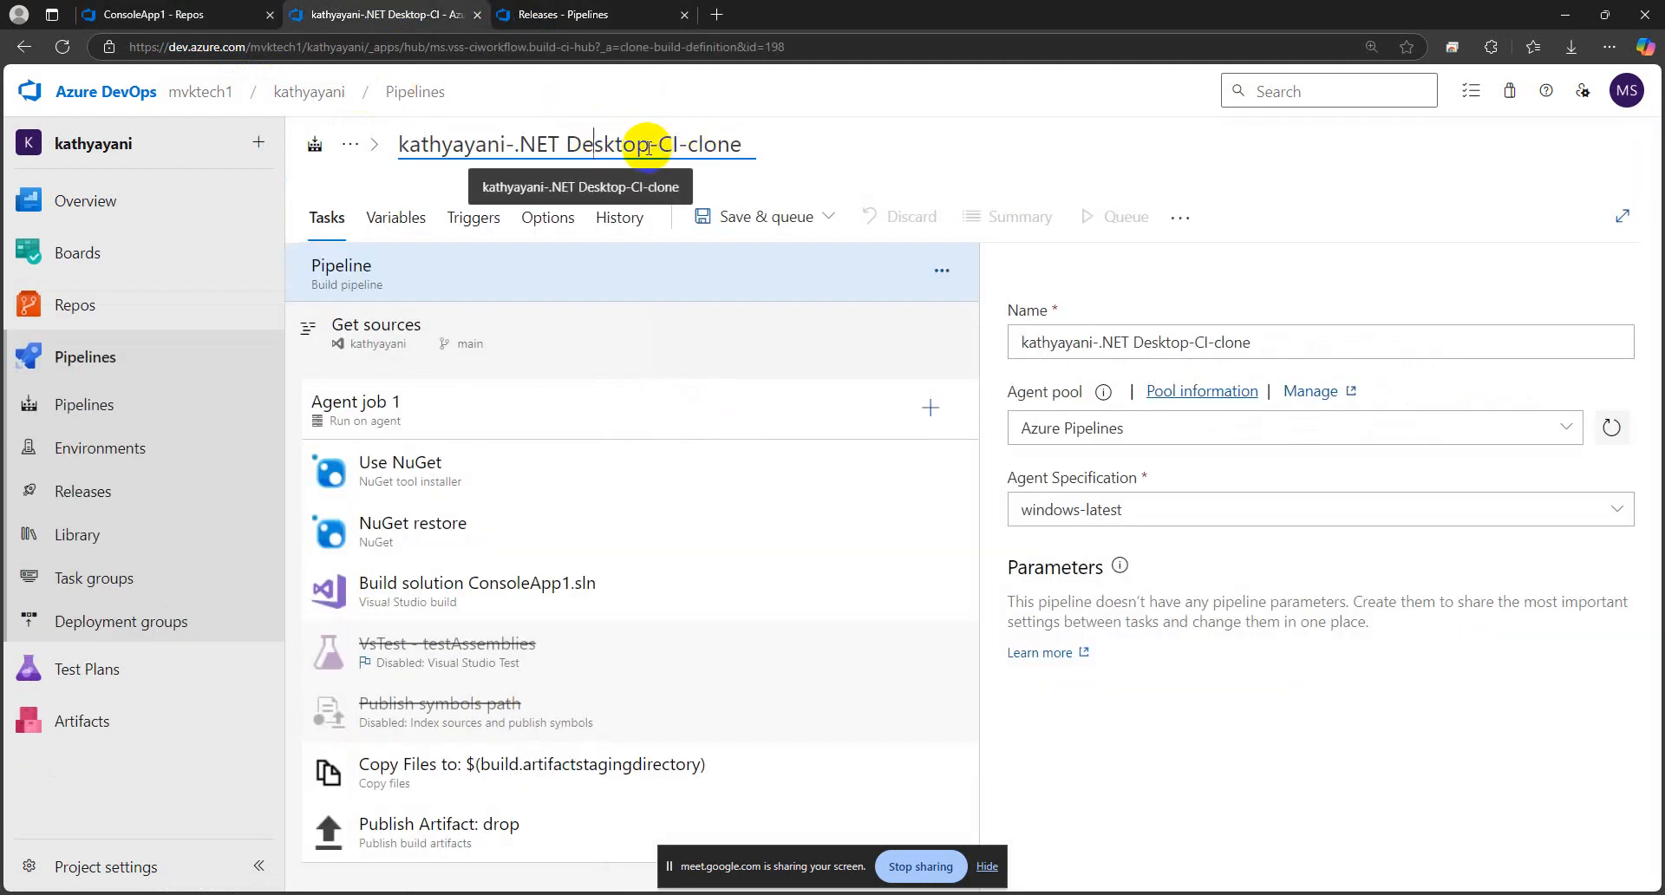
drag(649, 145, 347, 157)
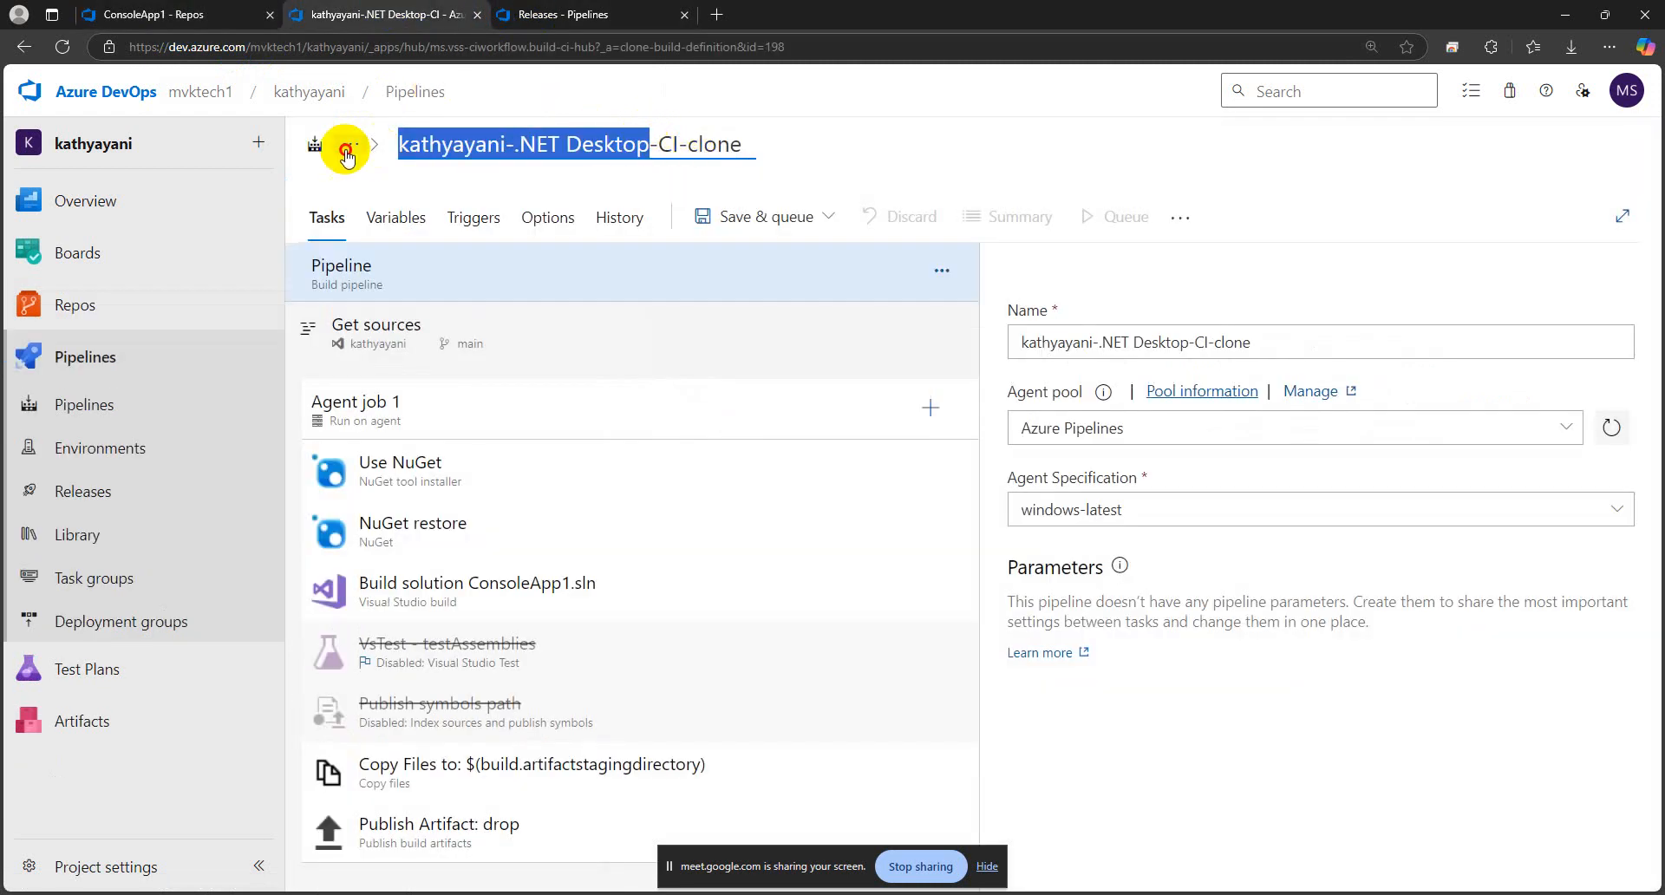
click(507, 144)
drag(507, 144, 401, 144)
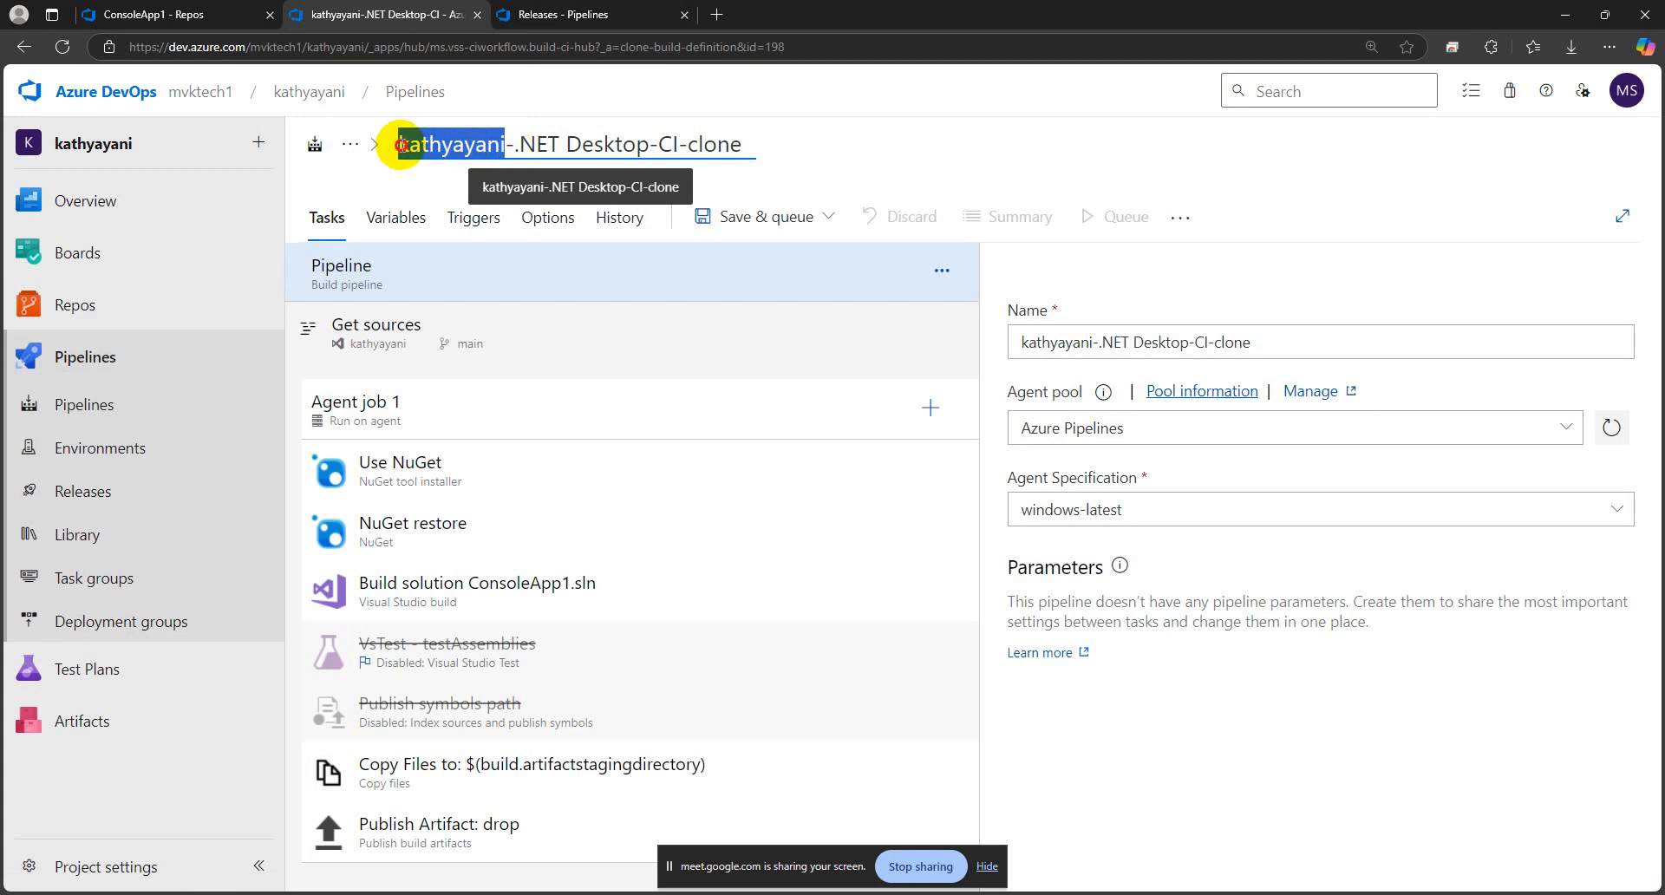
key(BackSpace)
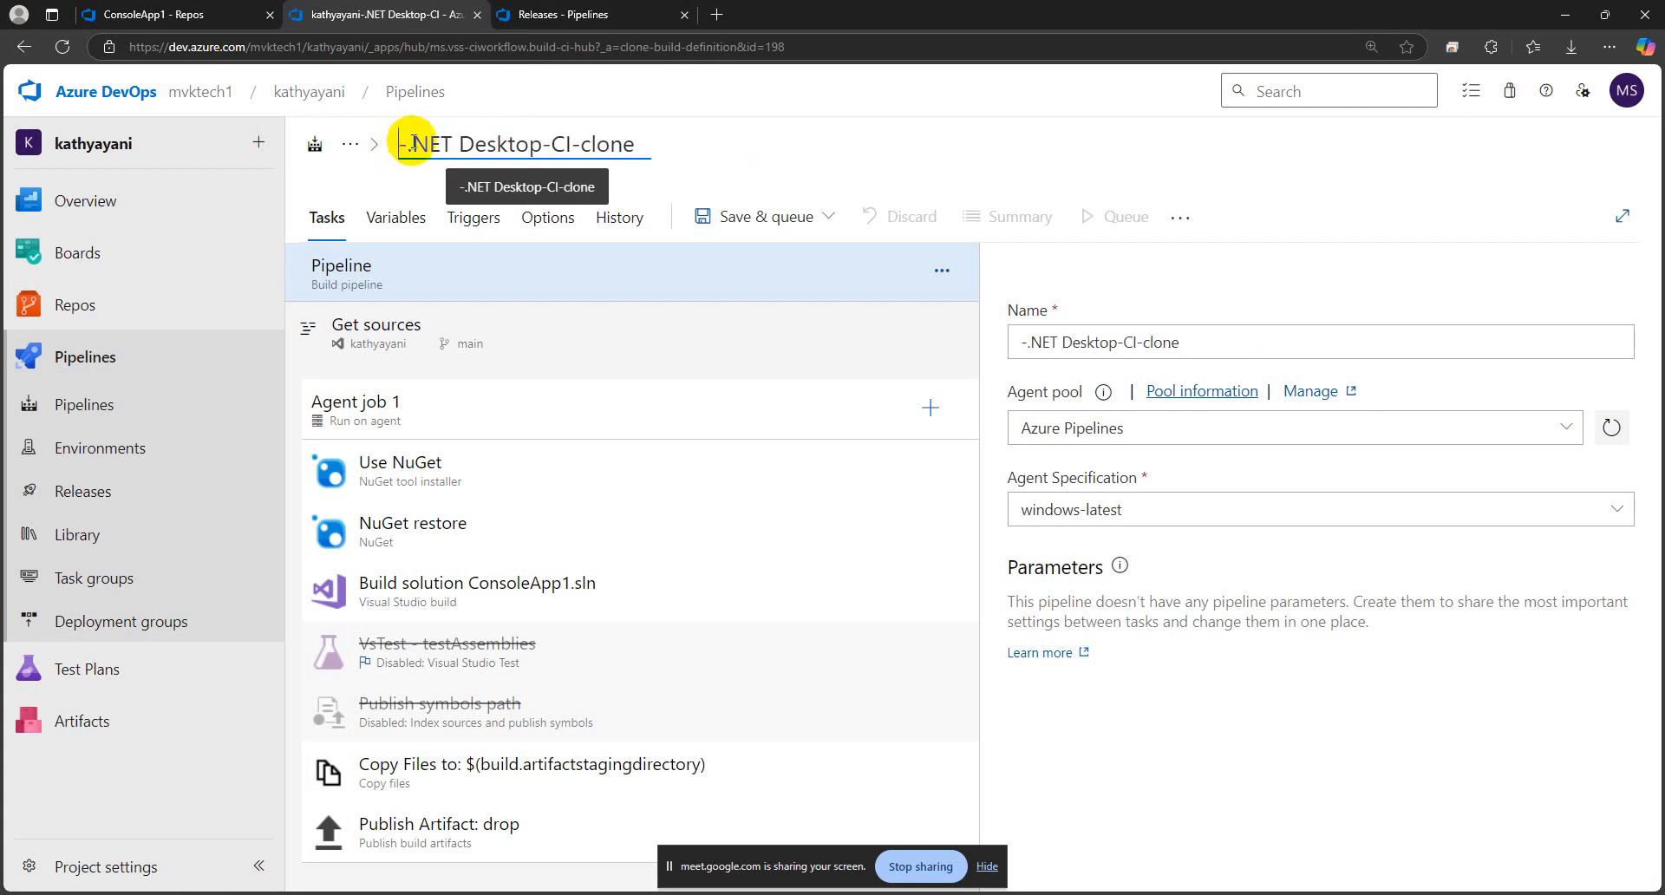
key(ctrl+v)
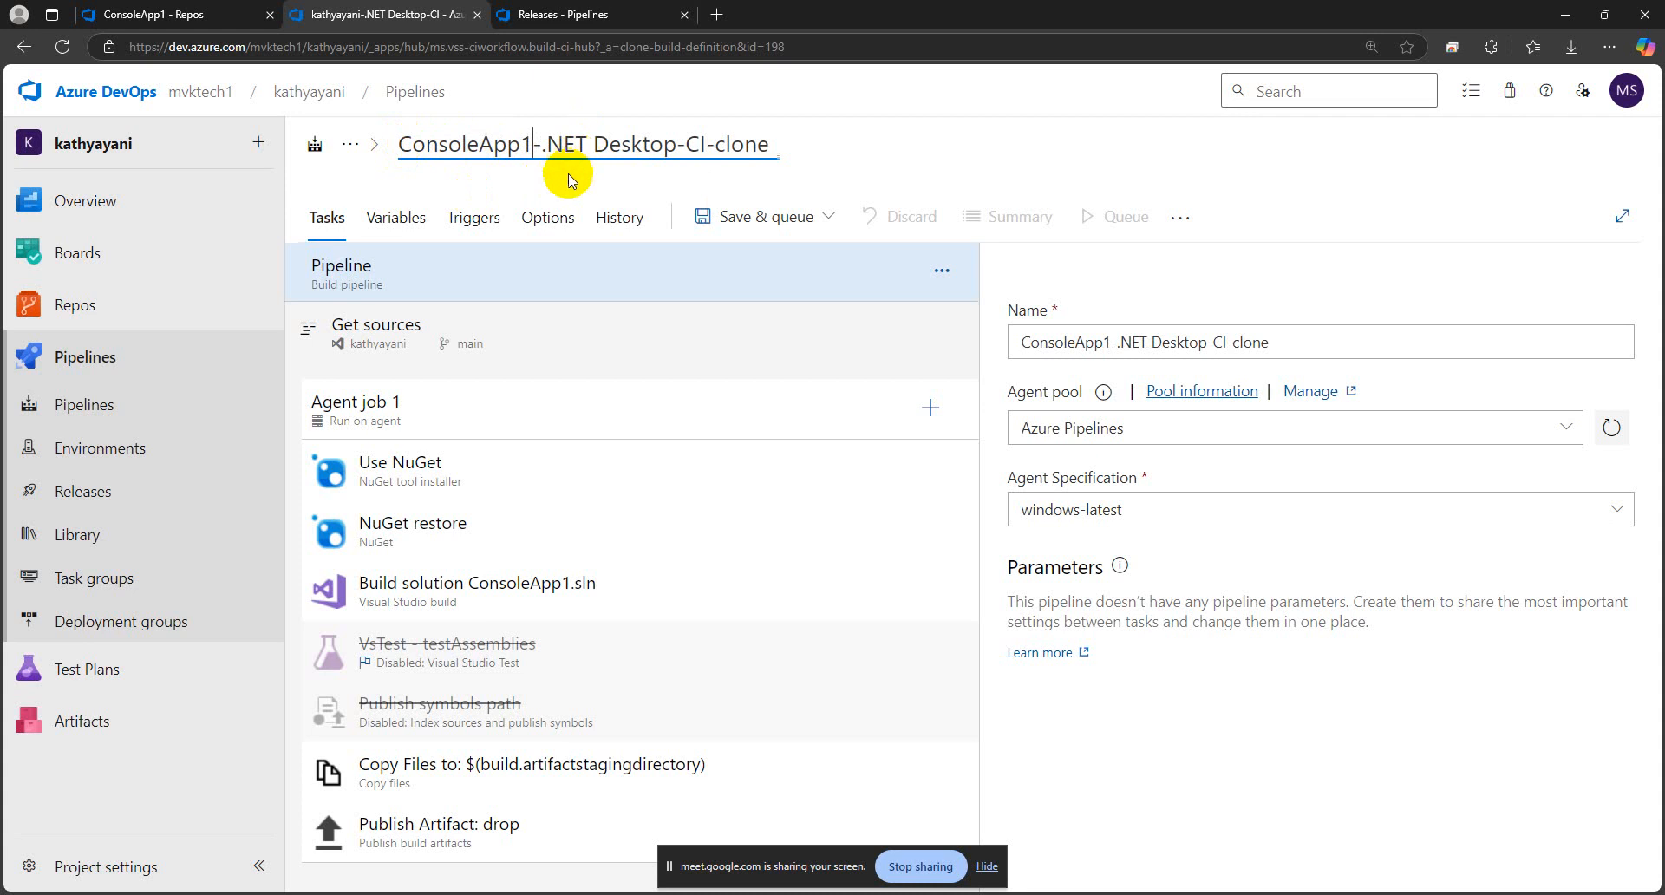
double_click(767, 143)
key(BackSpace)
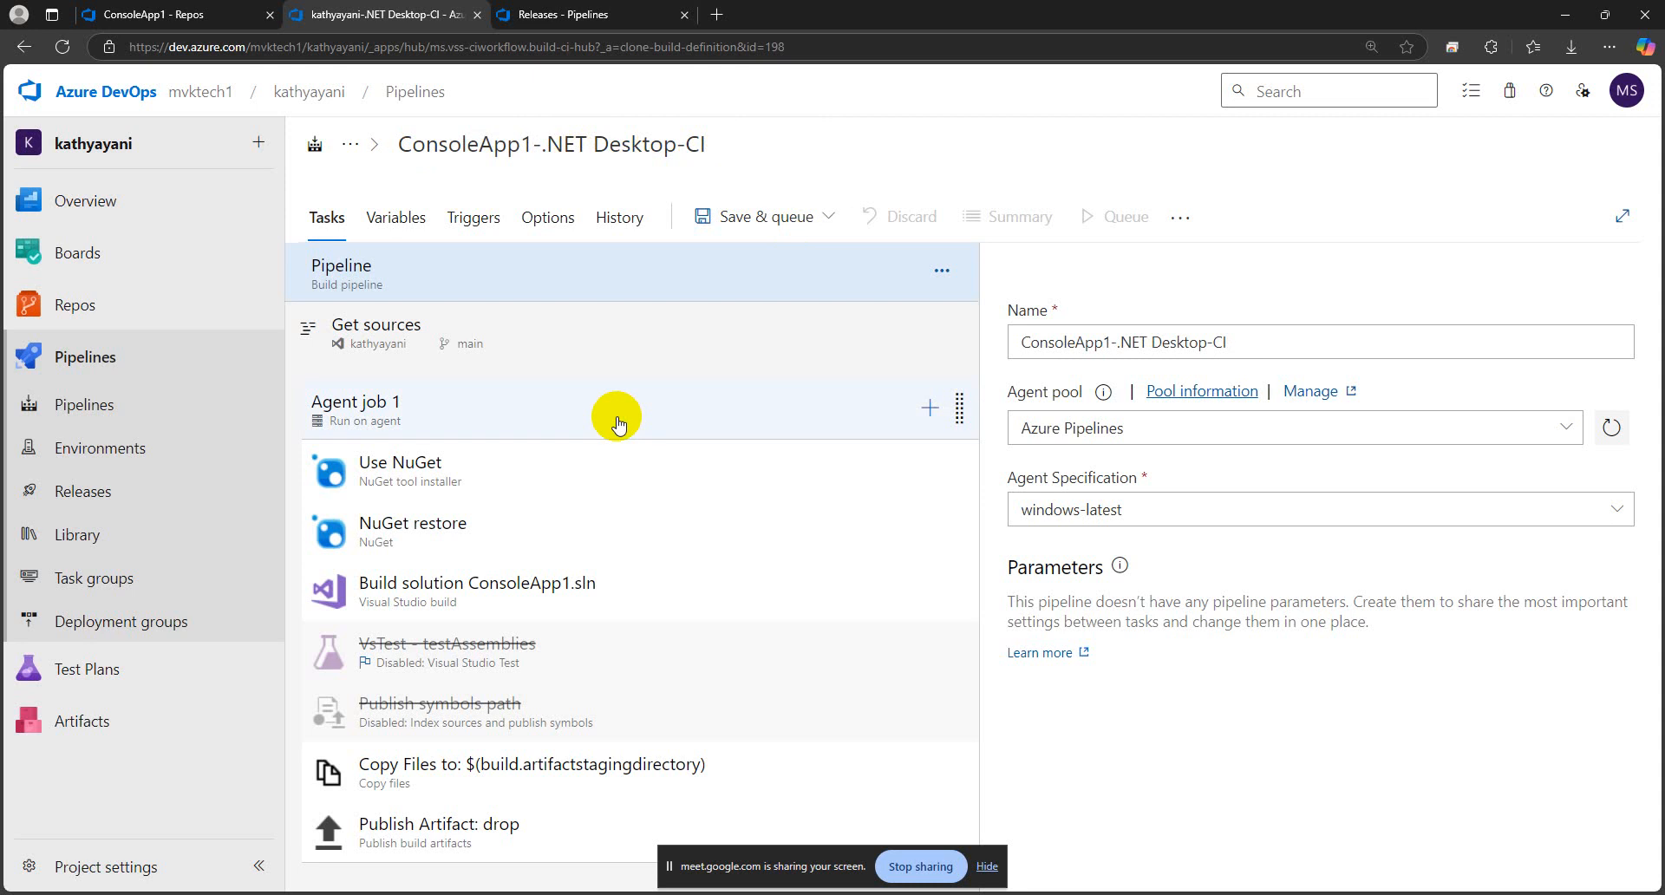
click(579, 144)
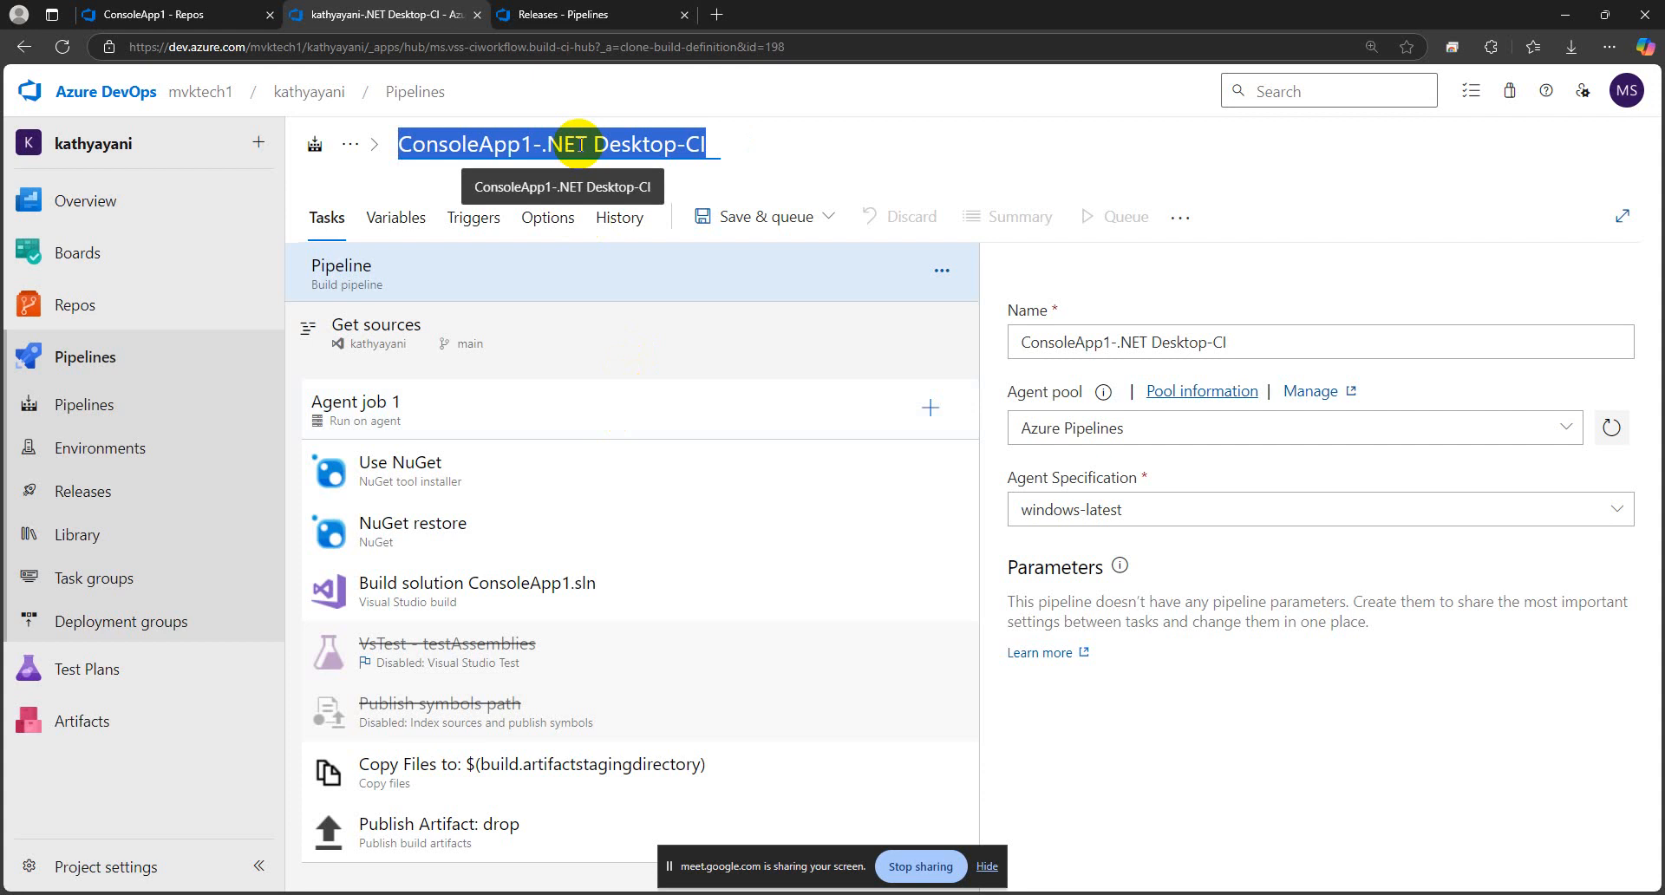
click(1403, 687)
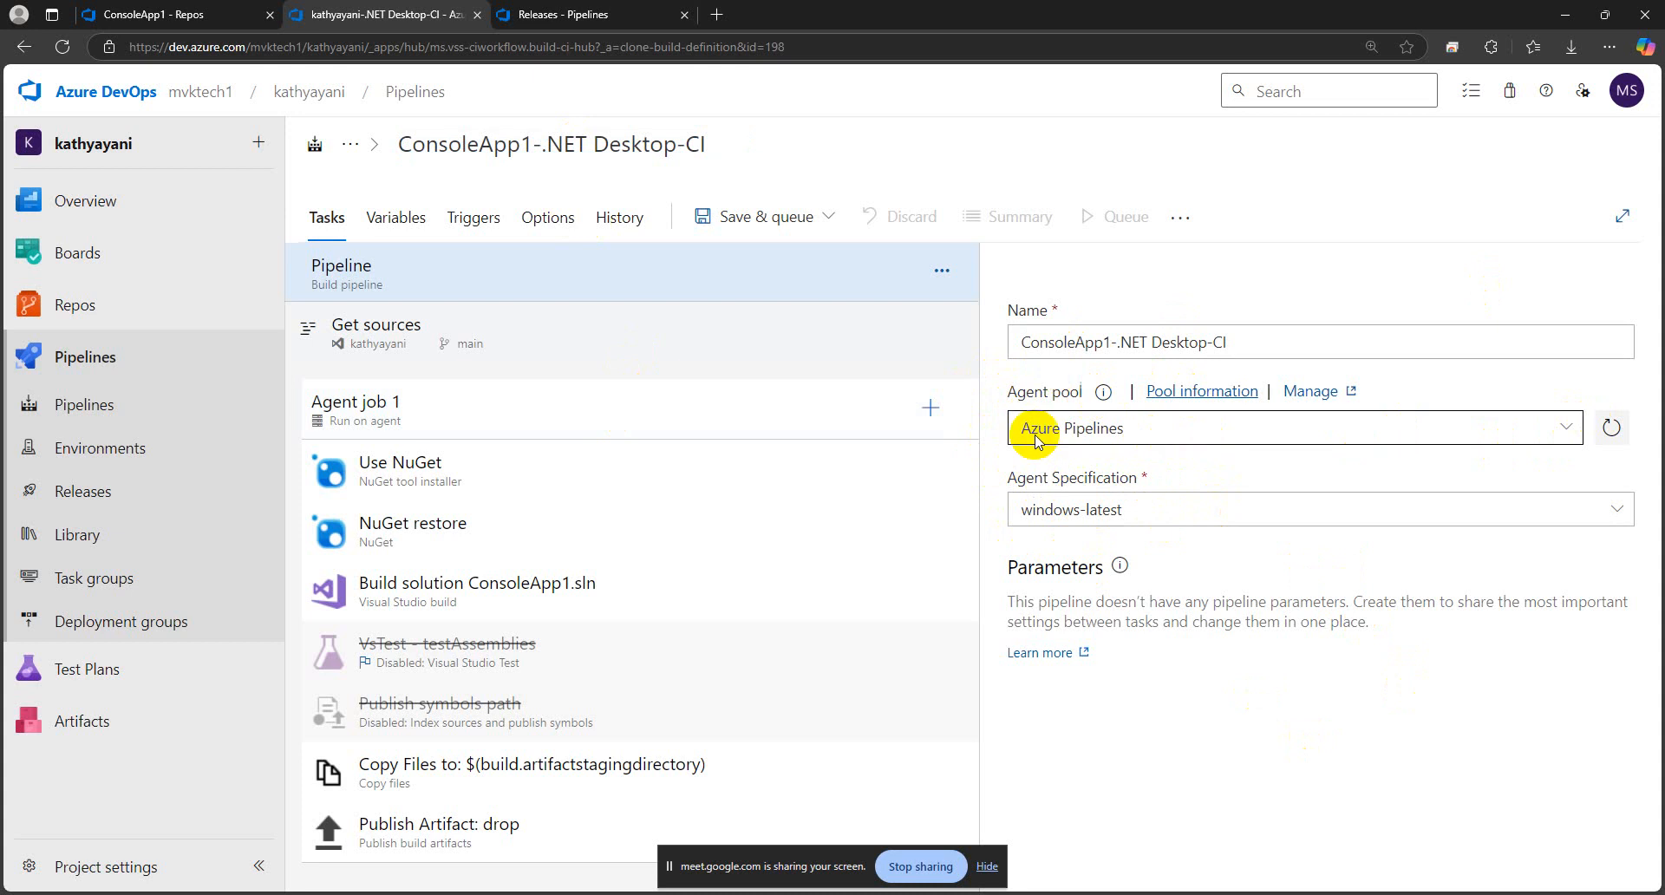
Check the ConsoleApp1 folder in the repository and open the cloned pipeline's Get sources settings
click(133, 12)
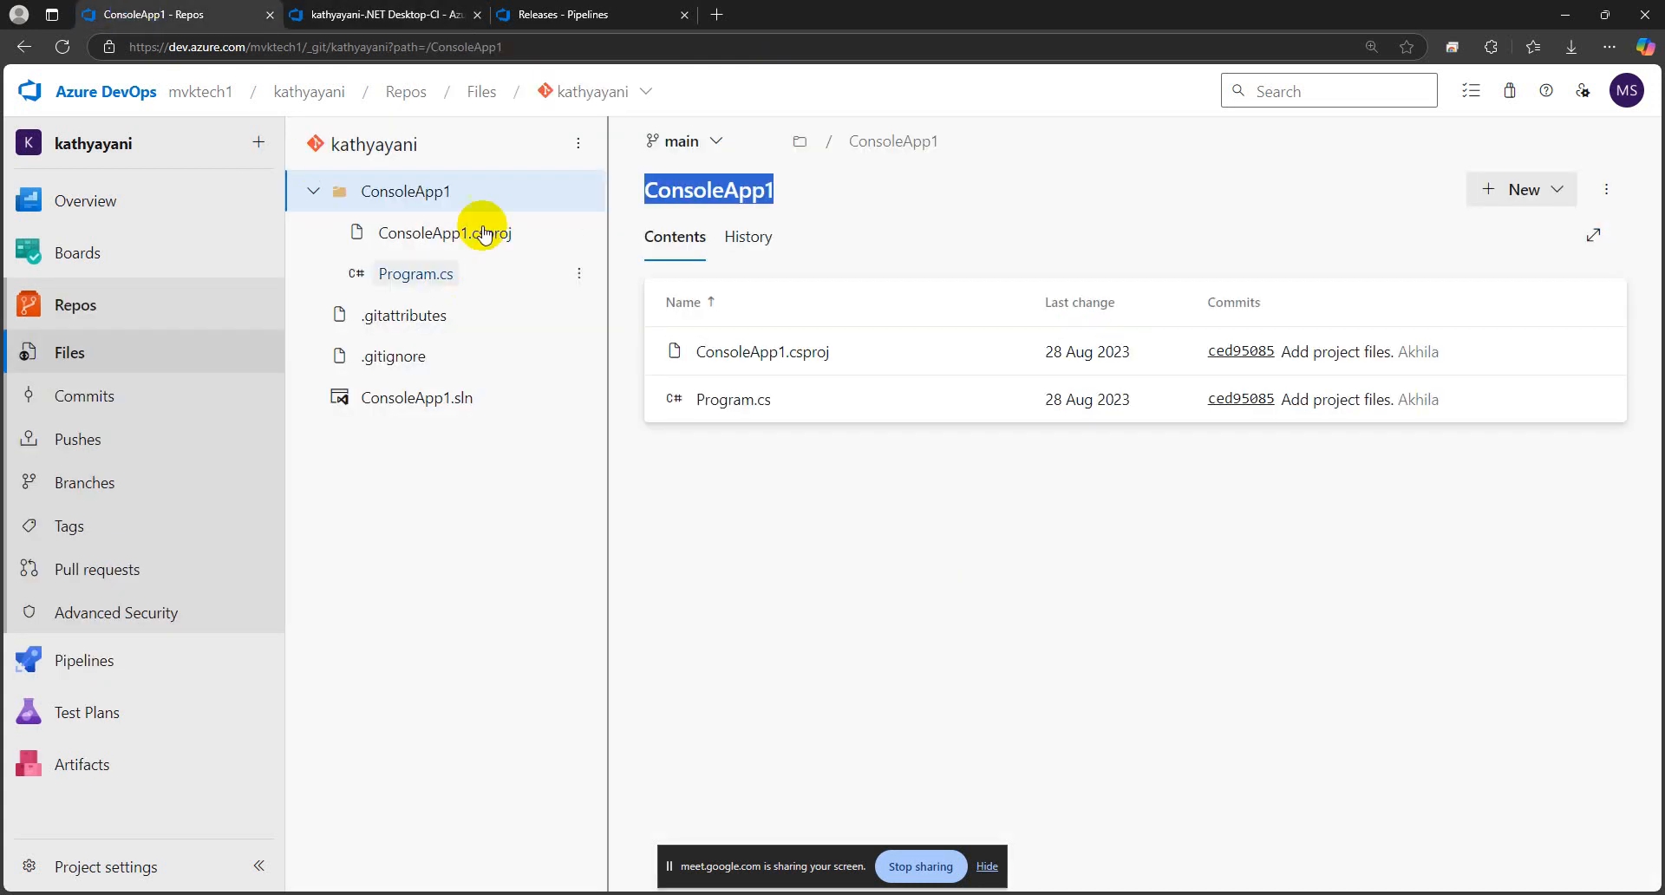
click(359, 17)
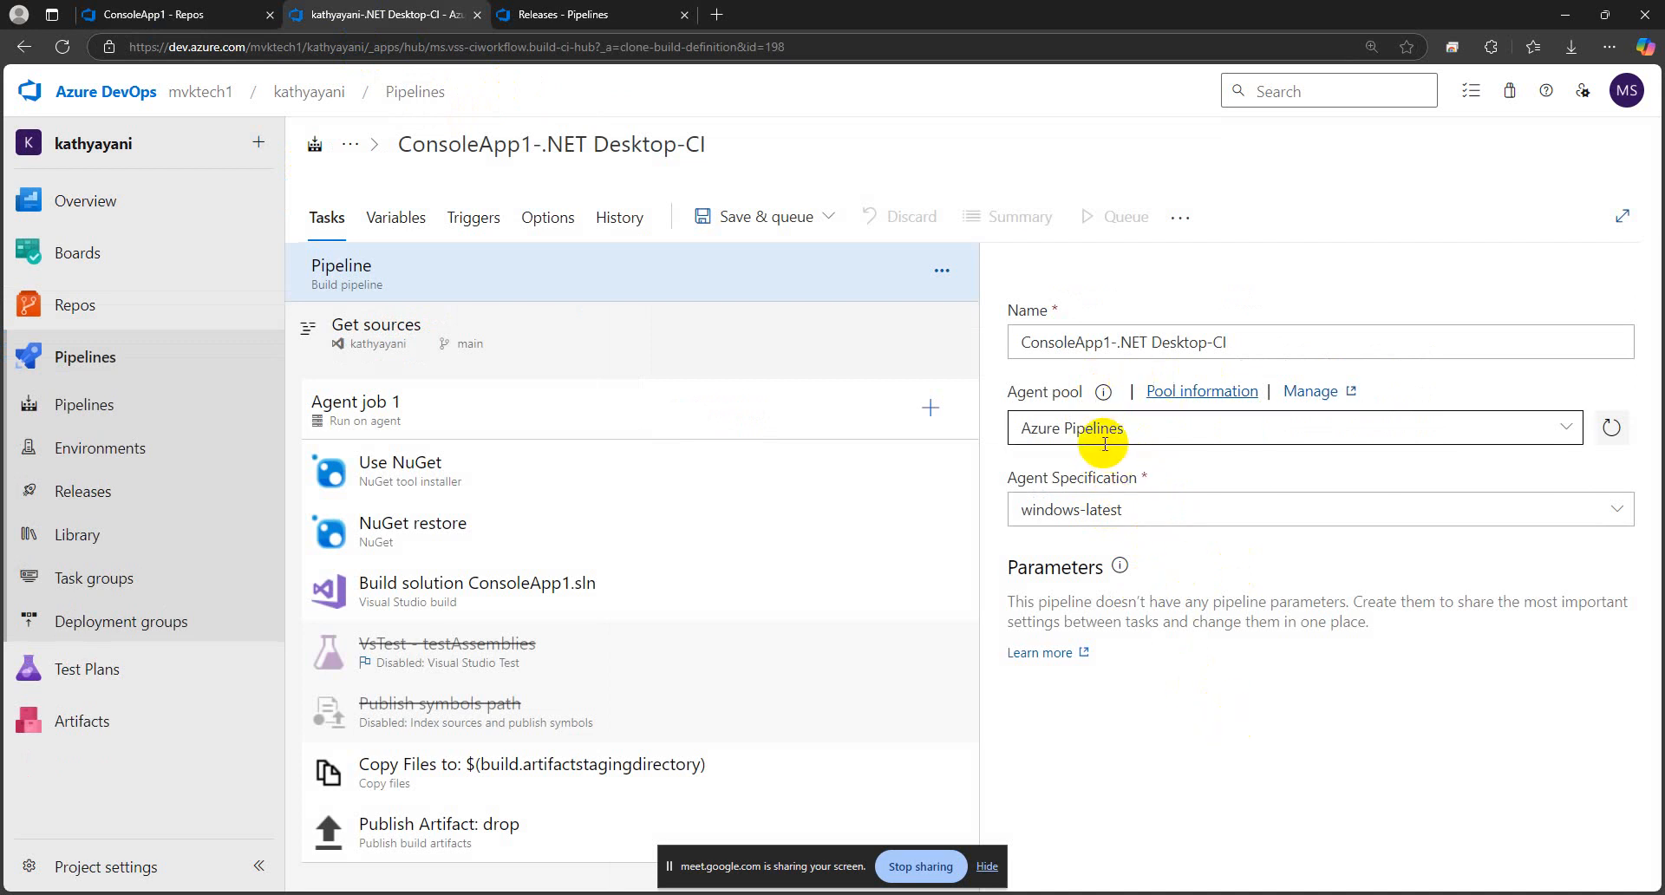
click(567, 332)
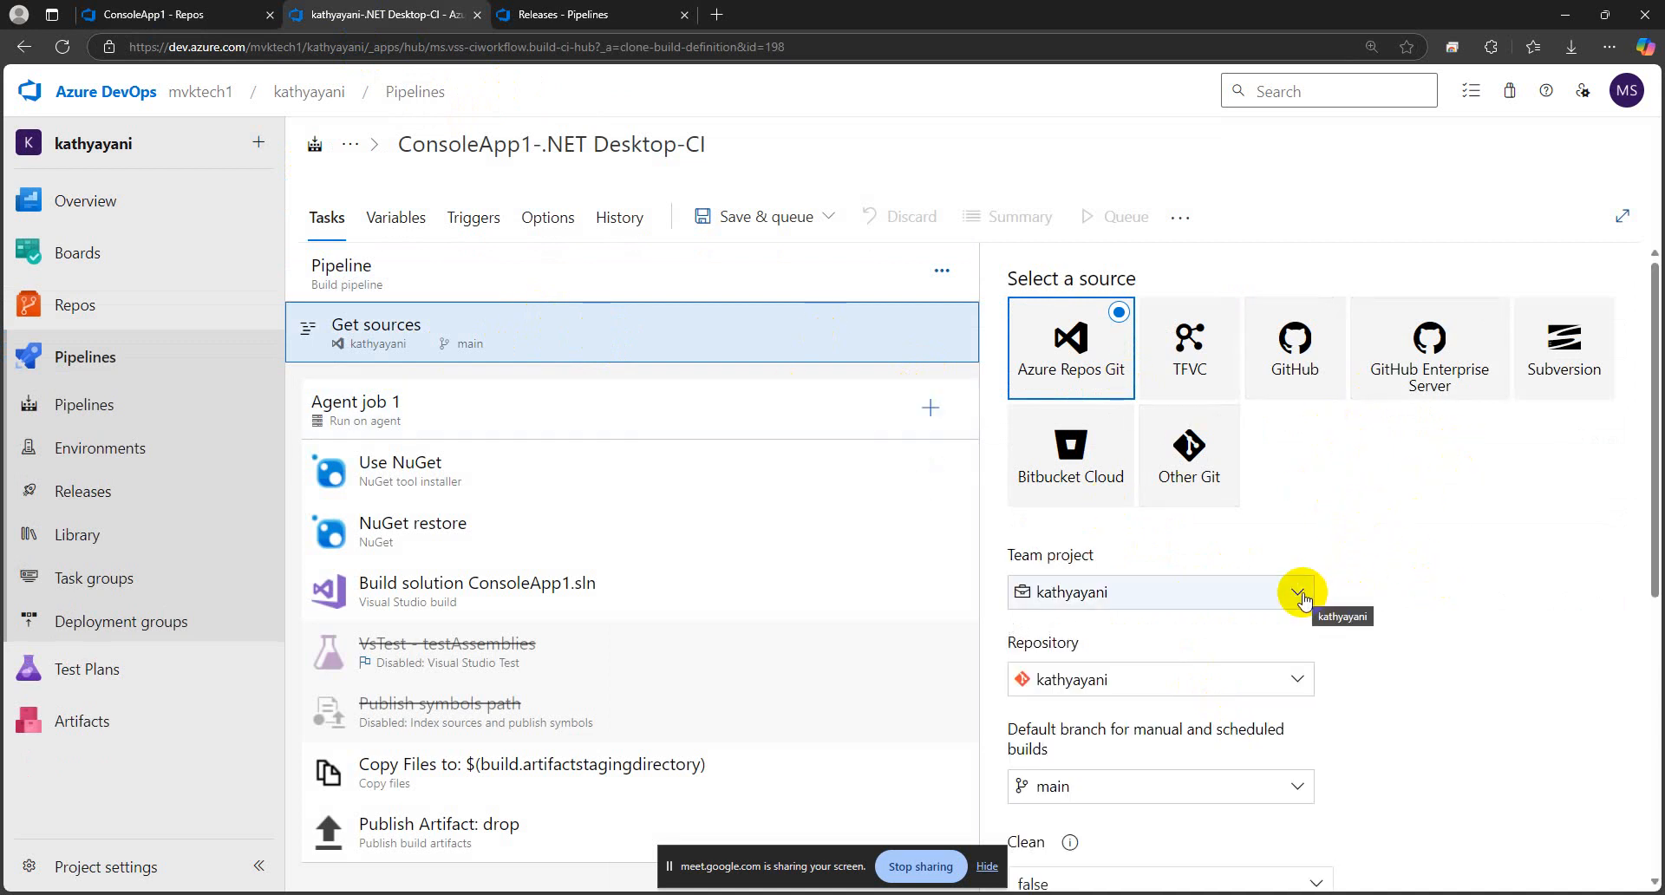
Compare the ConsoleApp1 repository folder with the pipeline's source settings and review the Agent job 1 selection, demands and execution plan
click(173, 16)
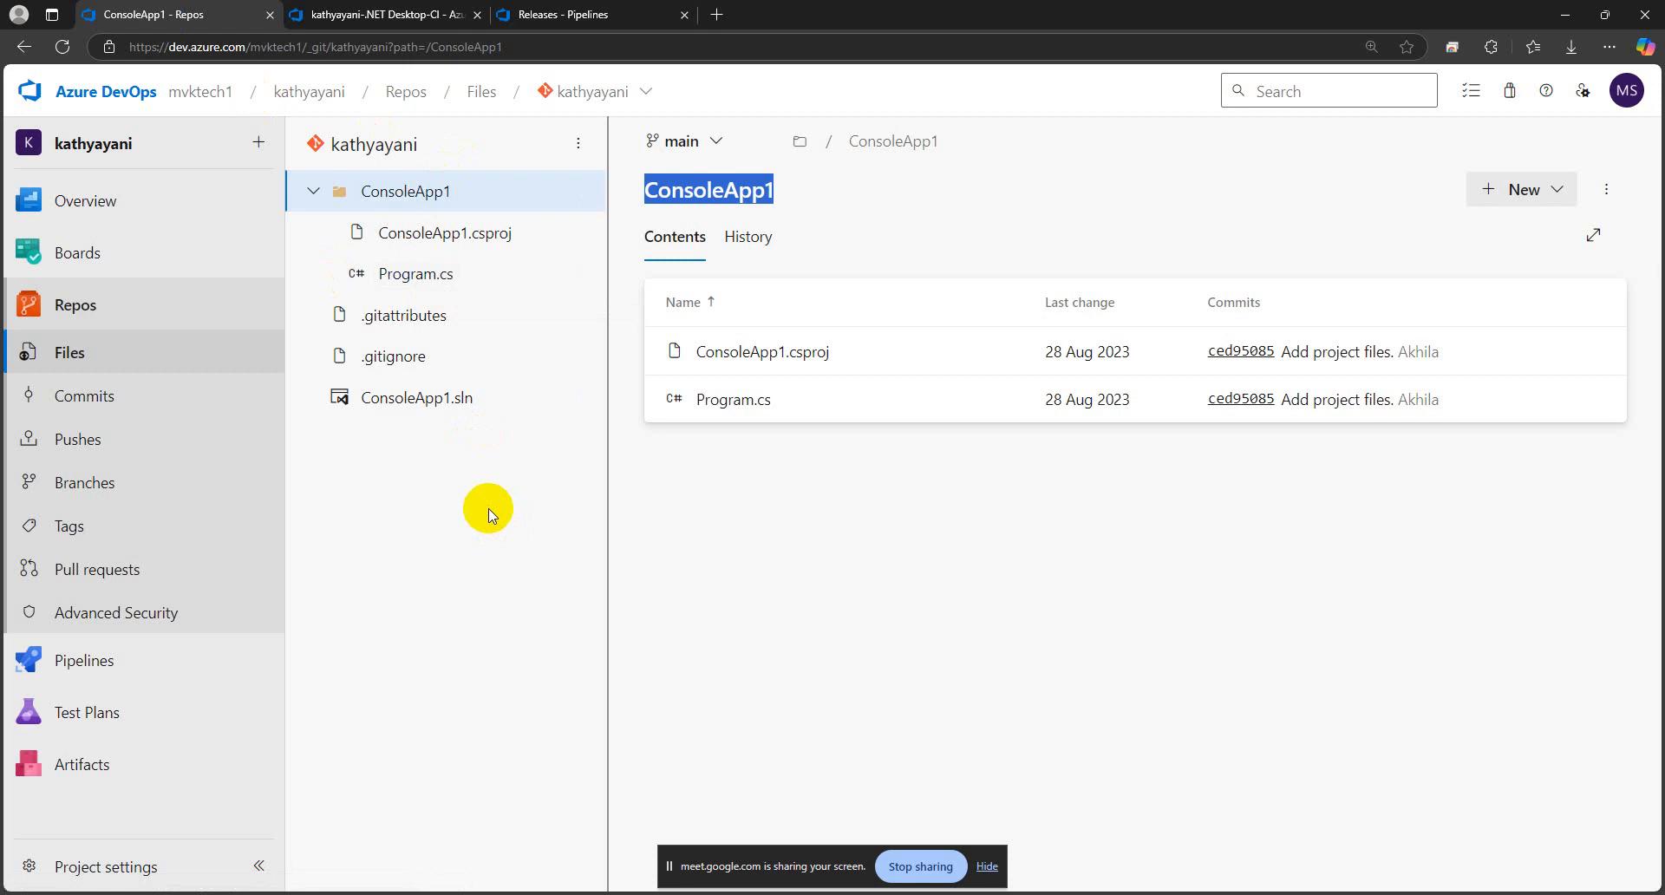
click(347, 14)
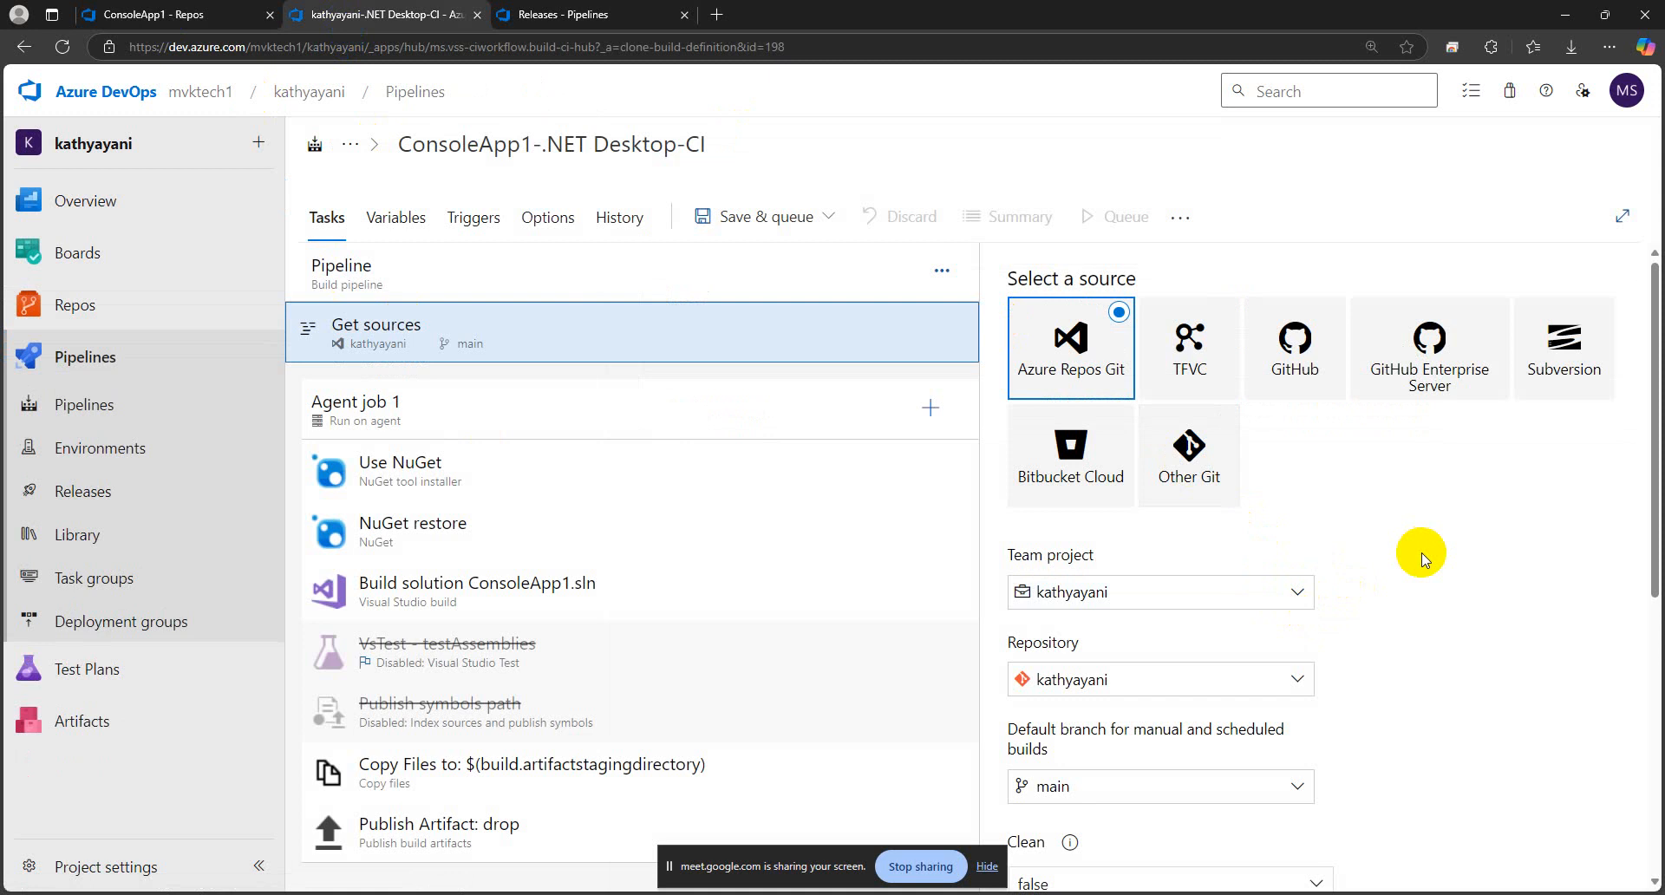
scroll(1423, 555, down, 2)
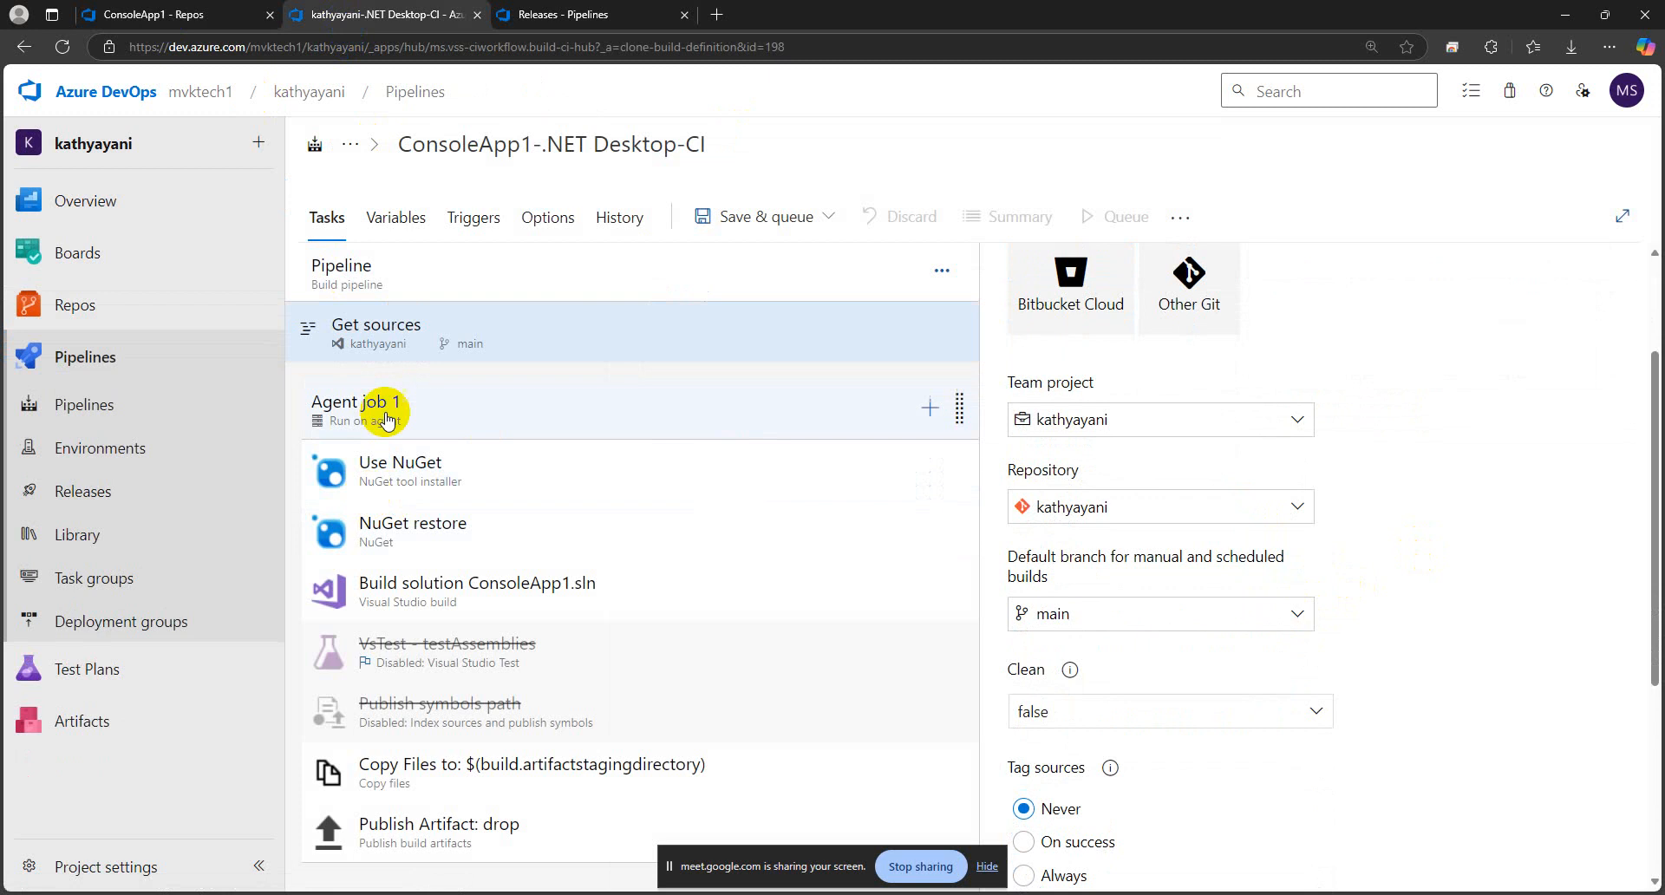
click(469, 413)
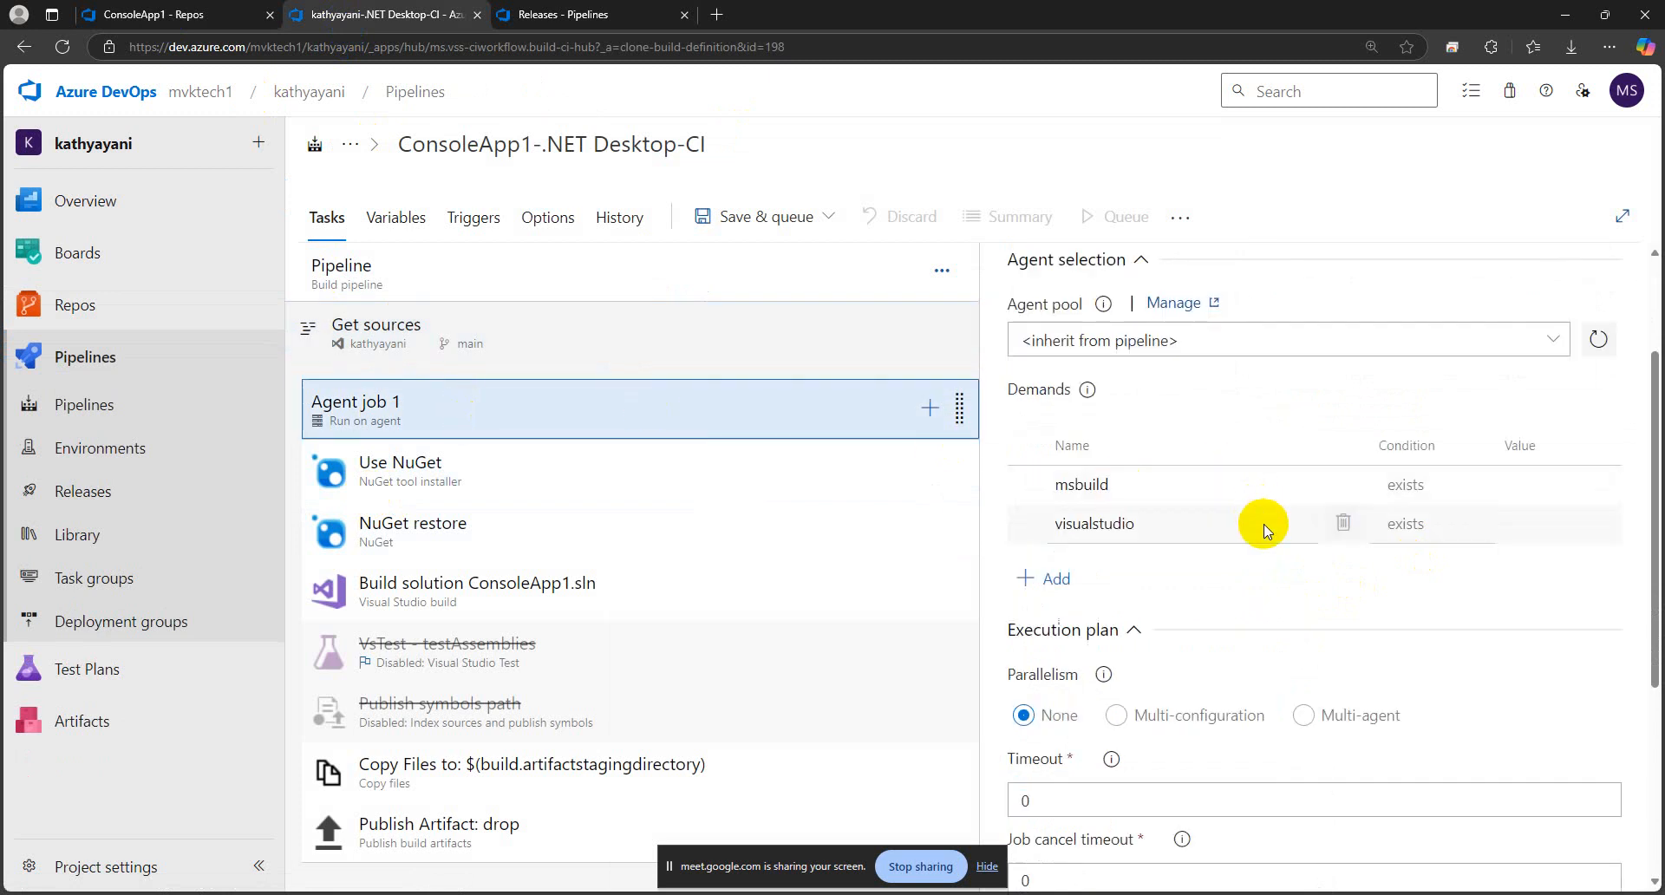
scroll(1263, 516, down, 5)
scroll(1265, 524, up, 5)
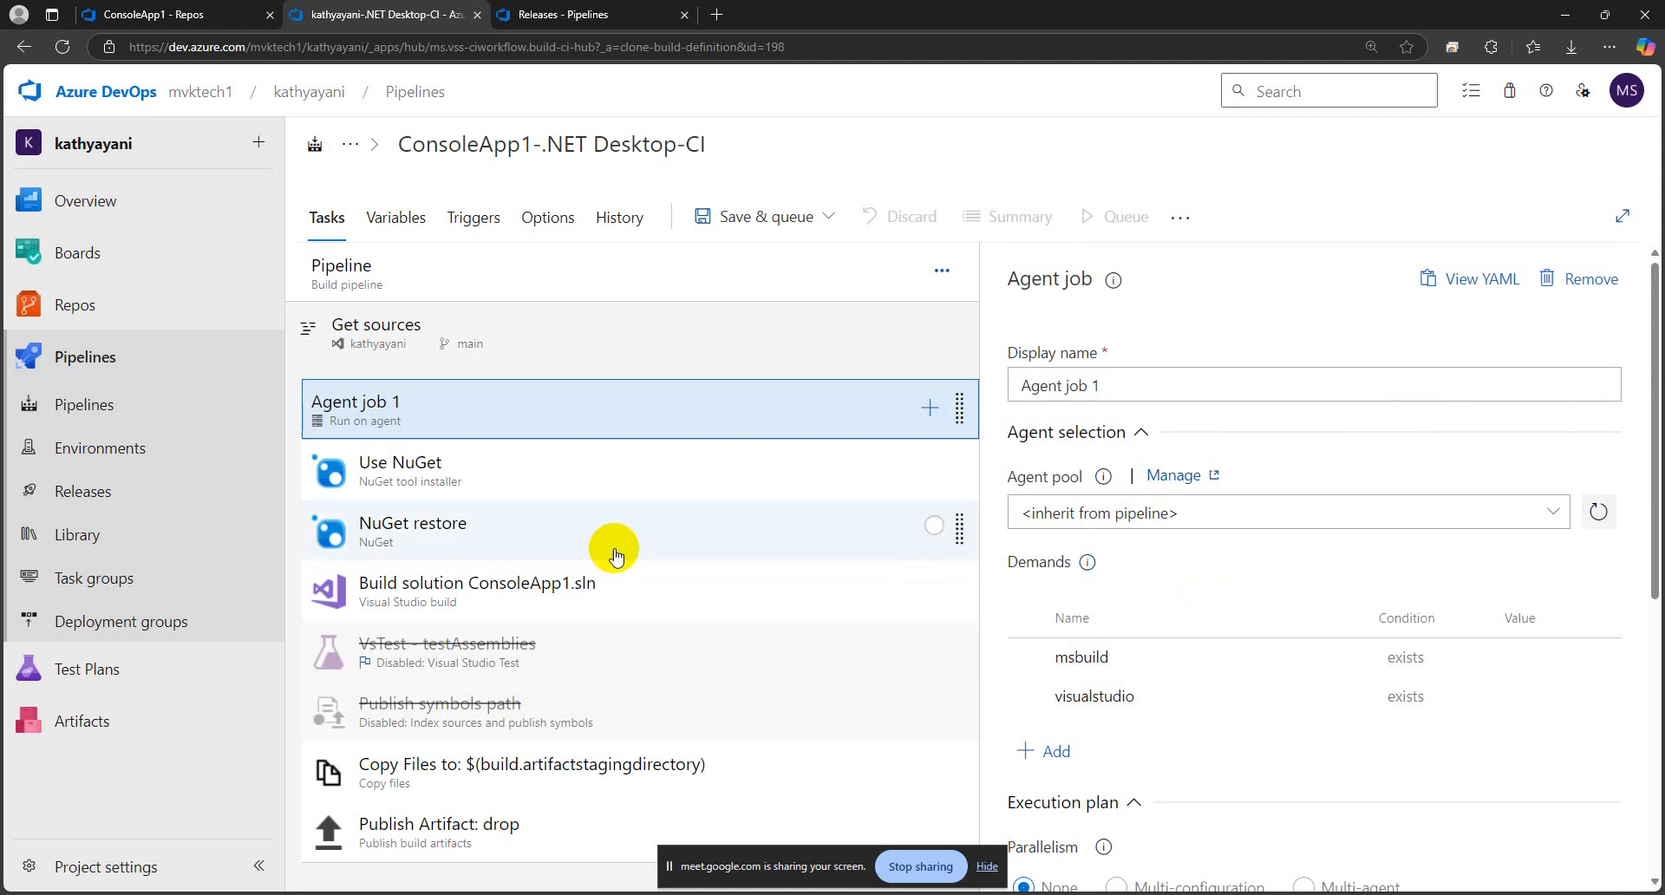
Review the settings of the Use NuGet, NuGet restore, Build solution, Copy Files and Publish Artifact tasks
click(435, 467)
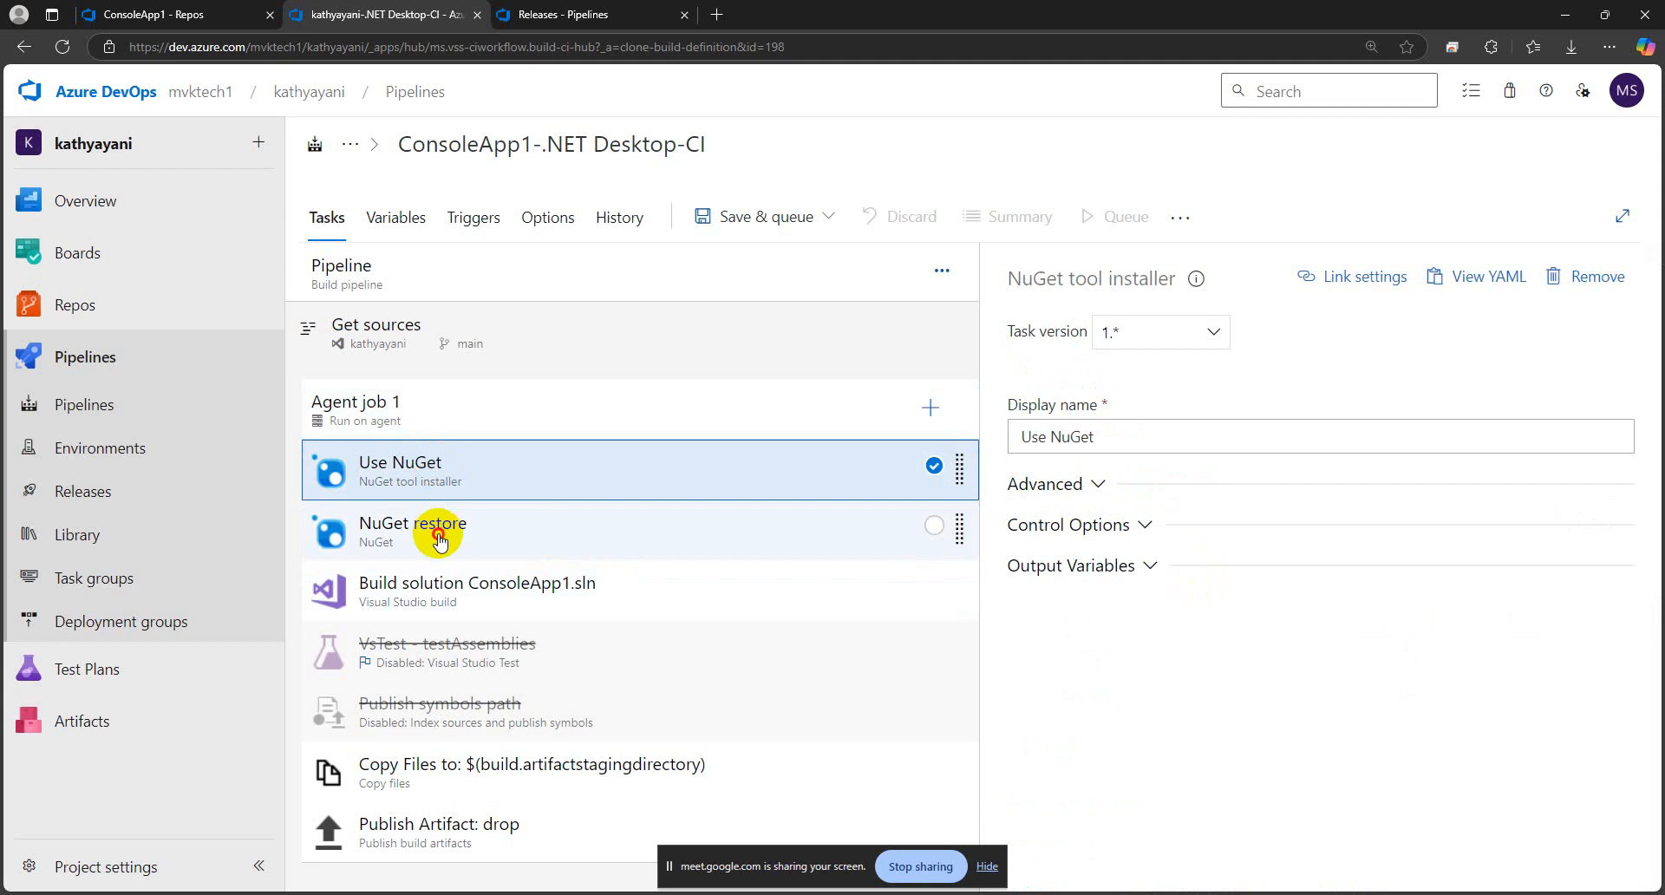
click(438, 524)
click(493, 593)
click(468, 488)
click(469, 531)
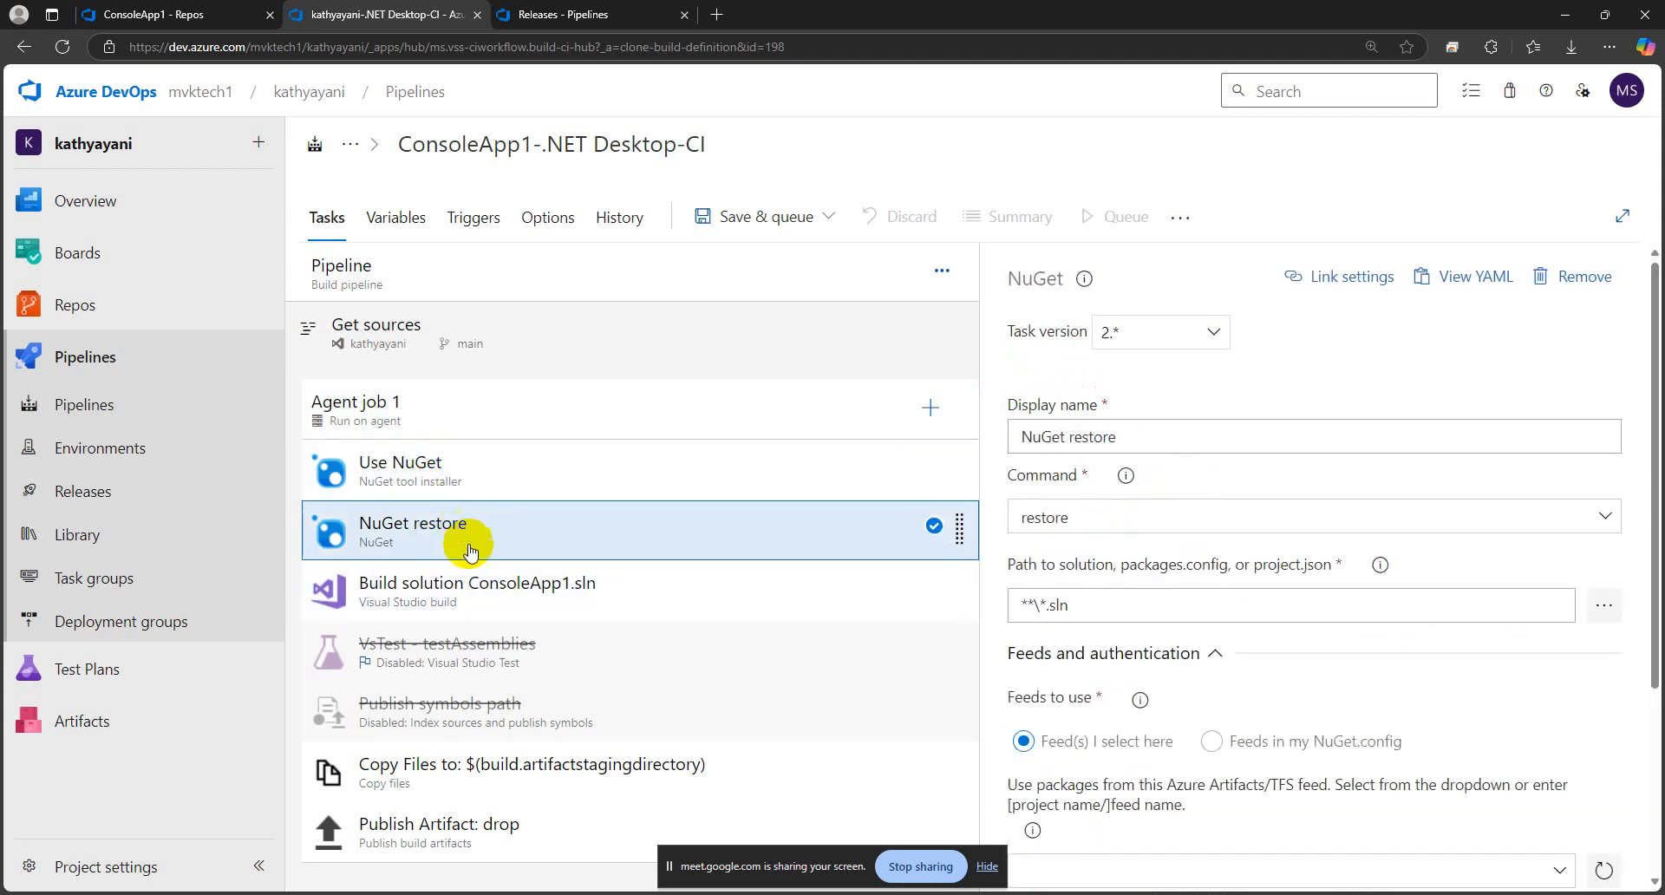
click(490, 607)
click(510, 772)
click(516, 845)
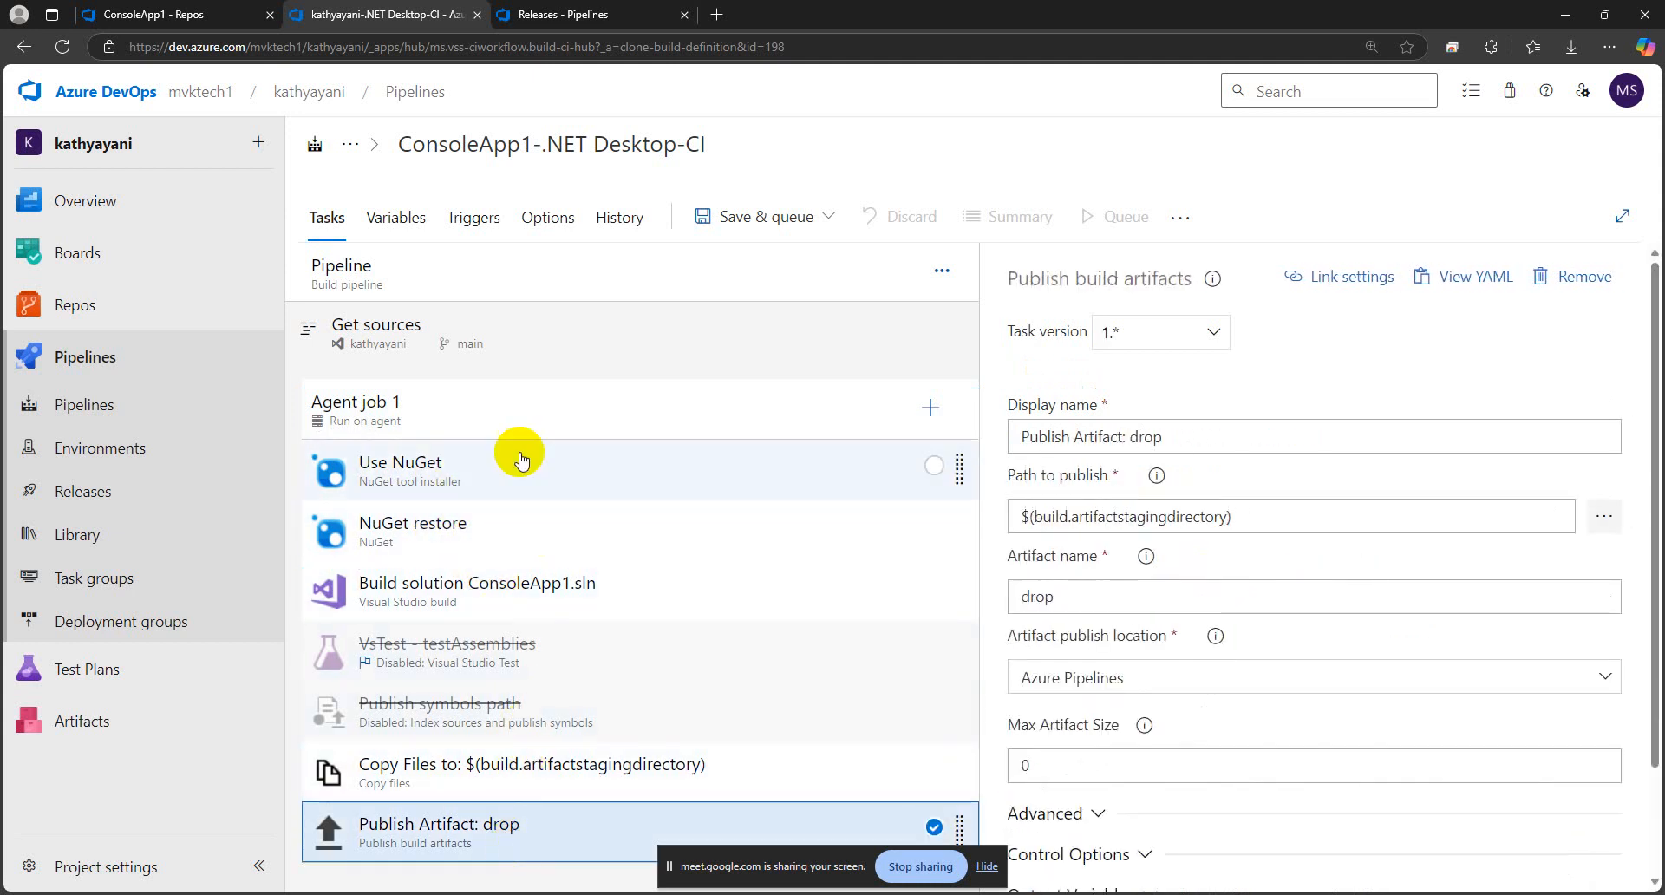
click(511, 469)
click(496, 536)
click(503, 603)
click(513, 768)
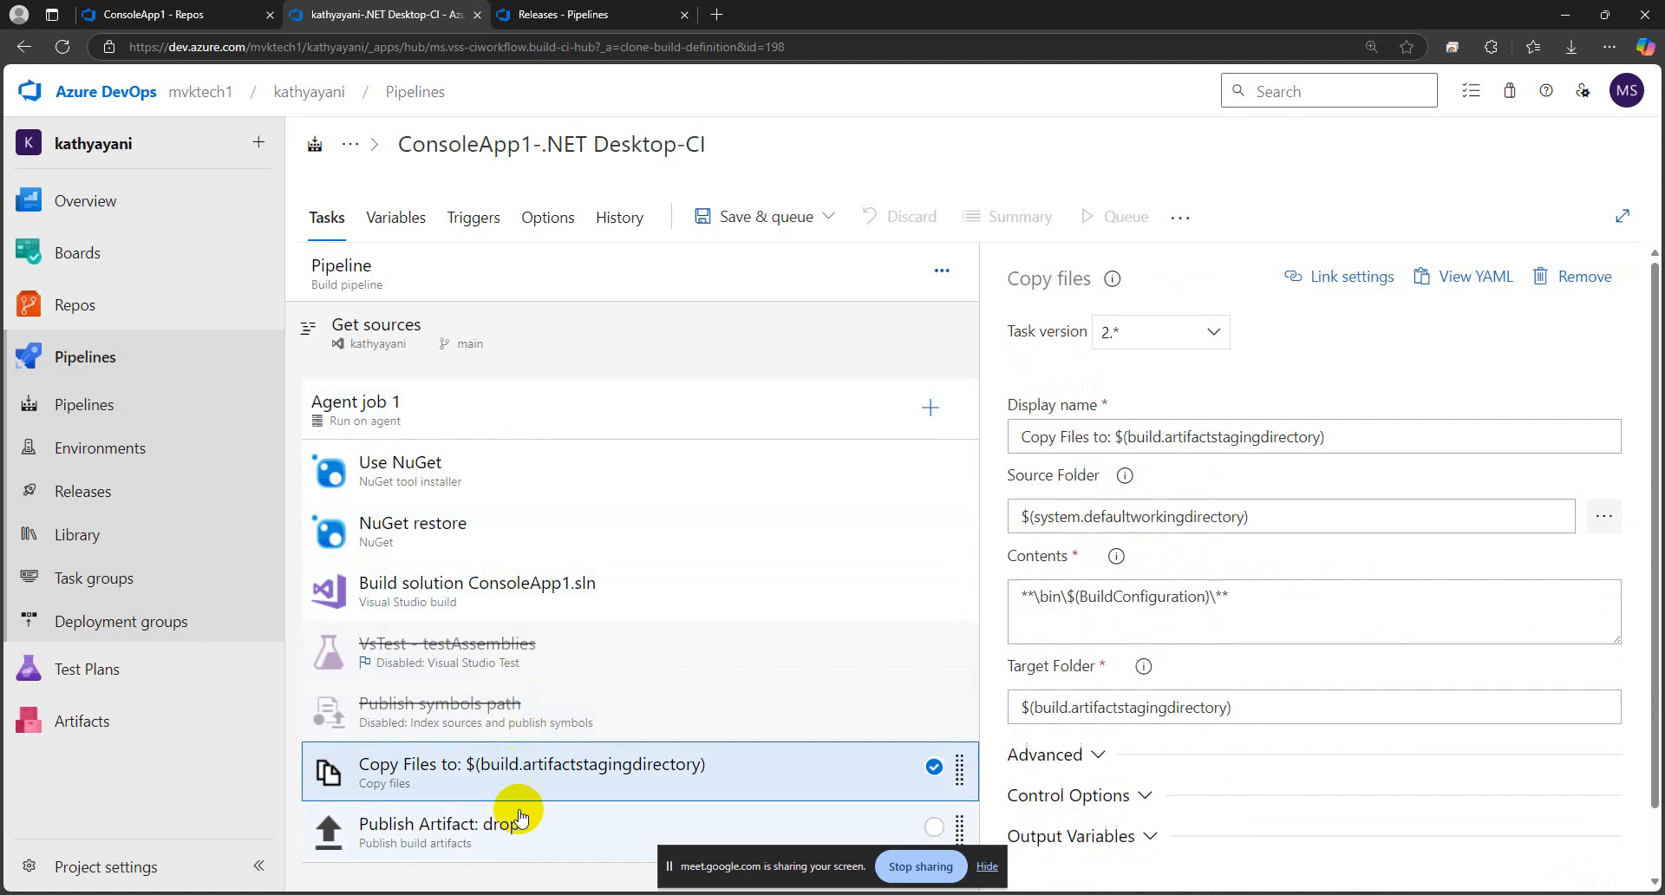
click(516, 826)
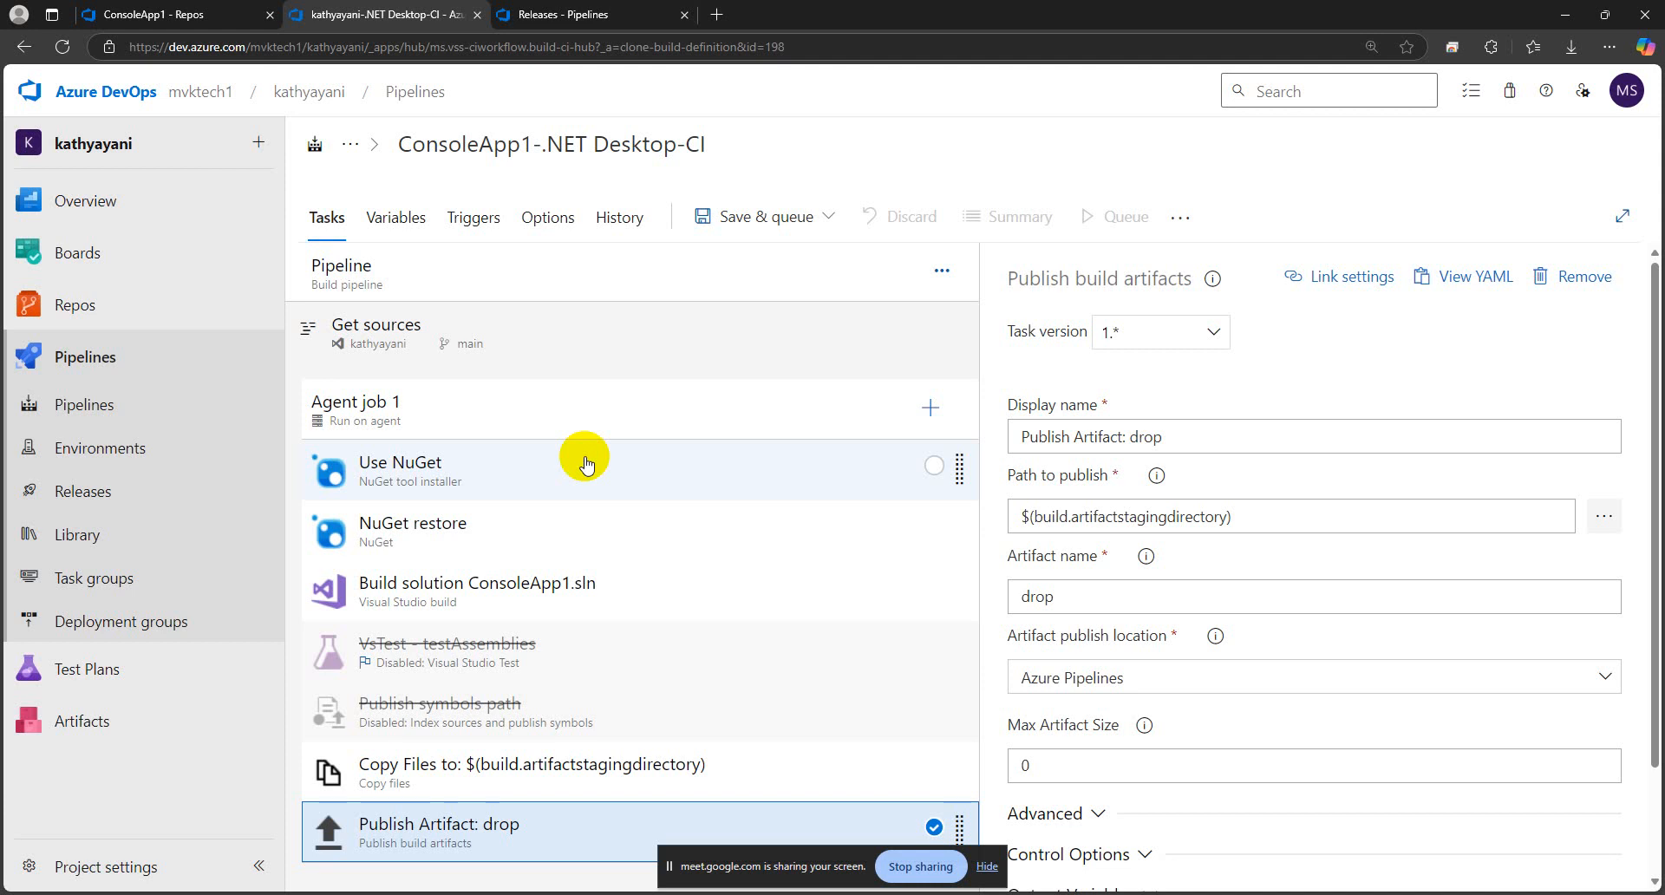
Save the ConsoleApp1-.NET Desktop-CI build pipeline in the root folder without a comment
click(764, 216)
click(742, 301)
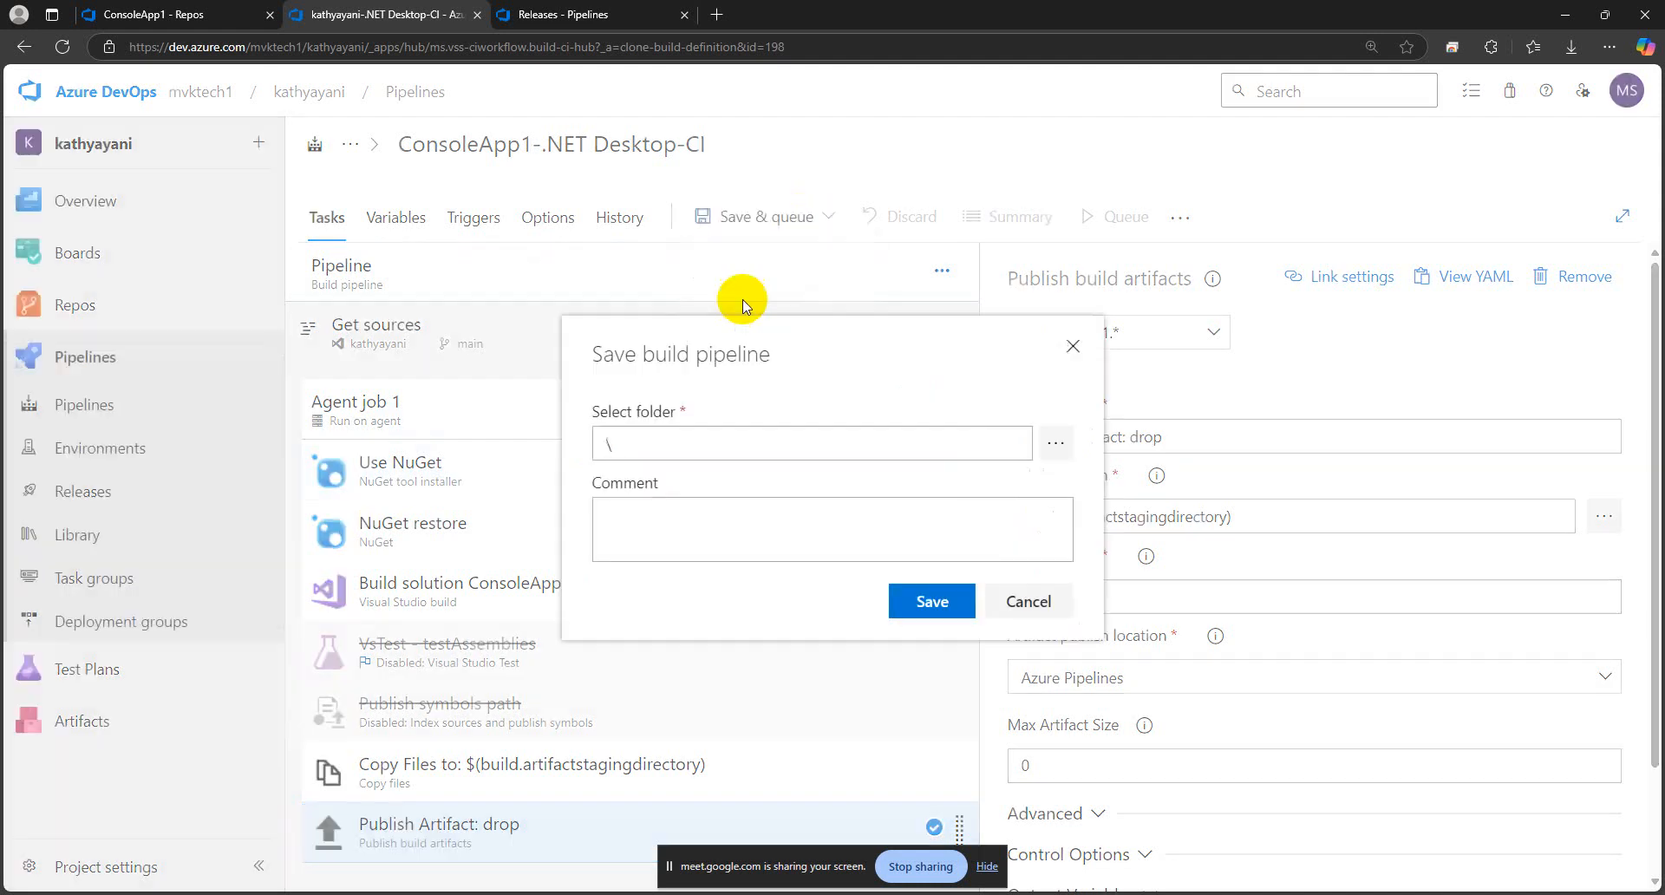
click(933, 596)
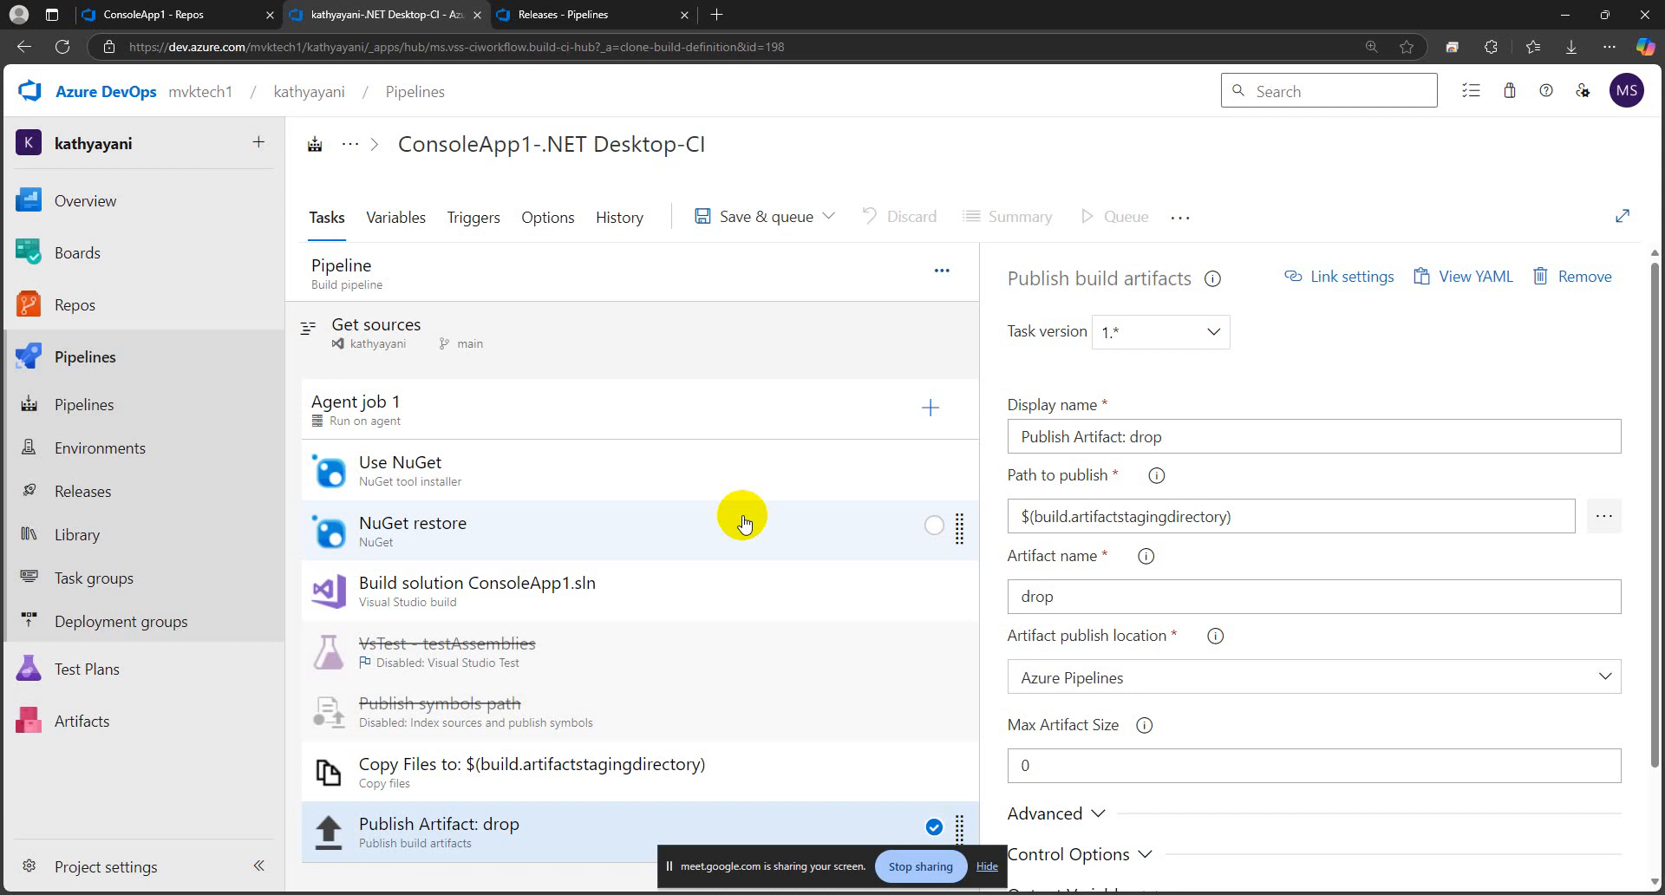
click(807, 220)
click(737, 297)
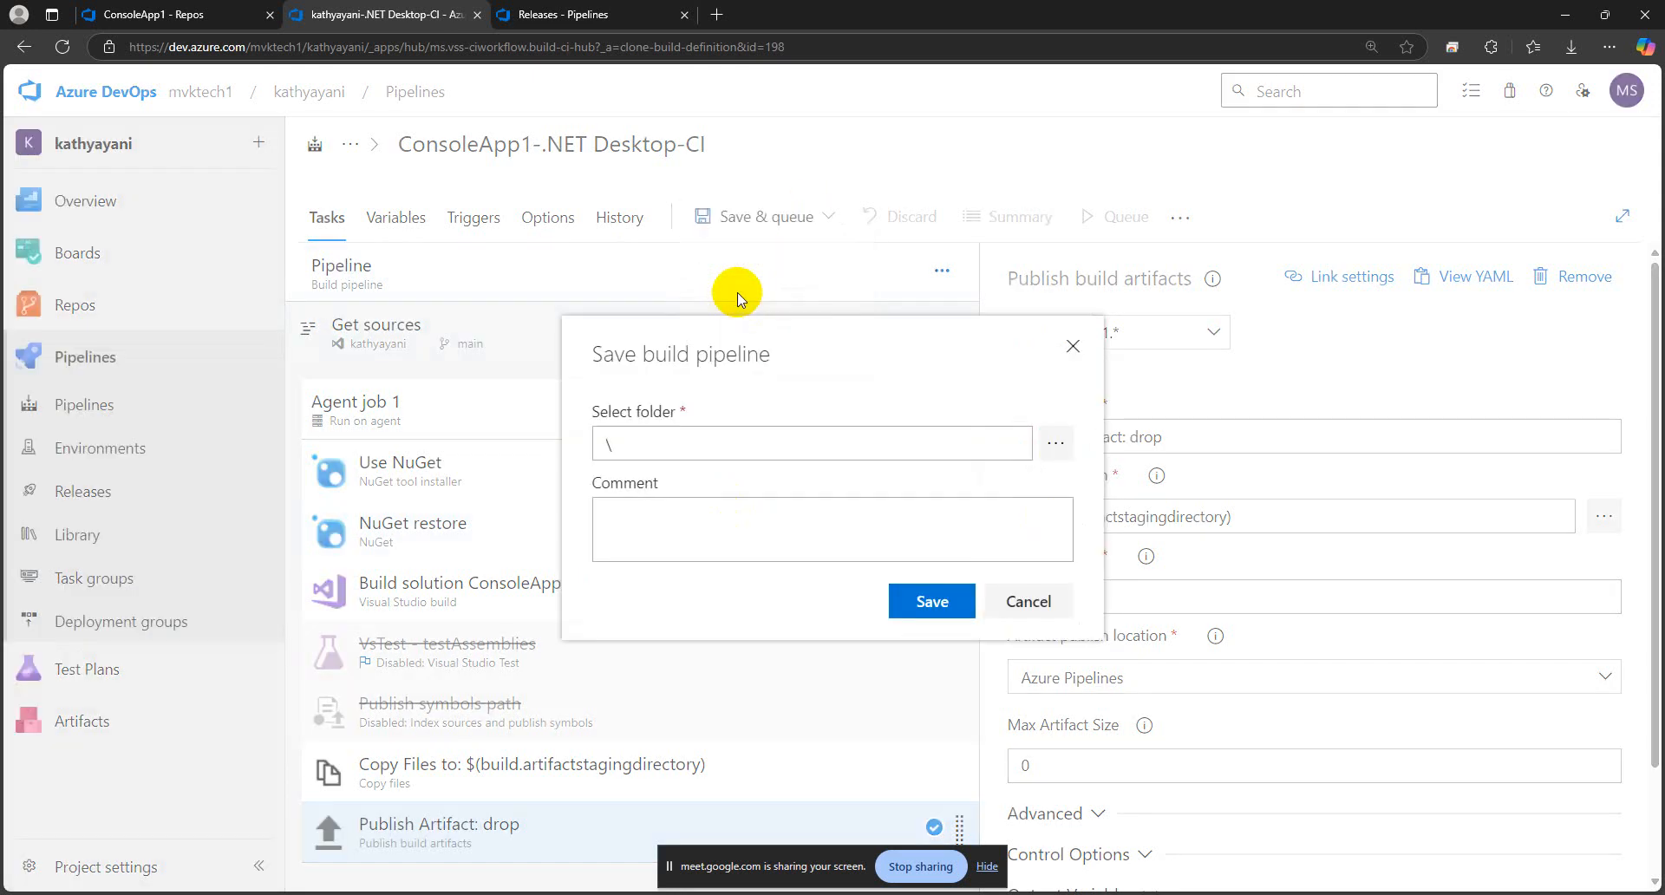
click(924, 599)
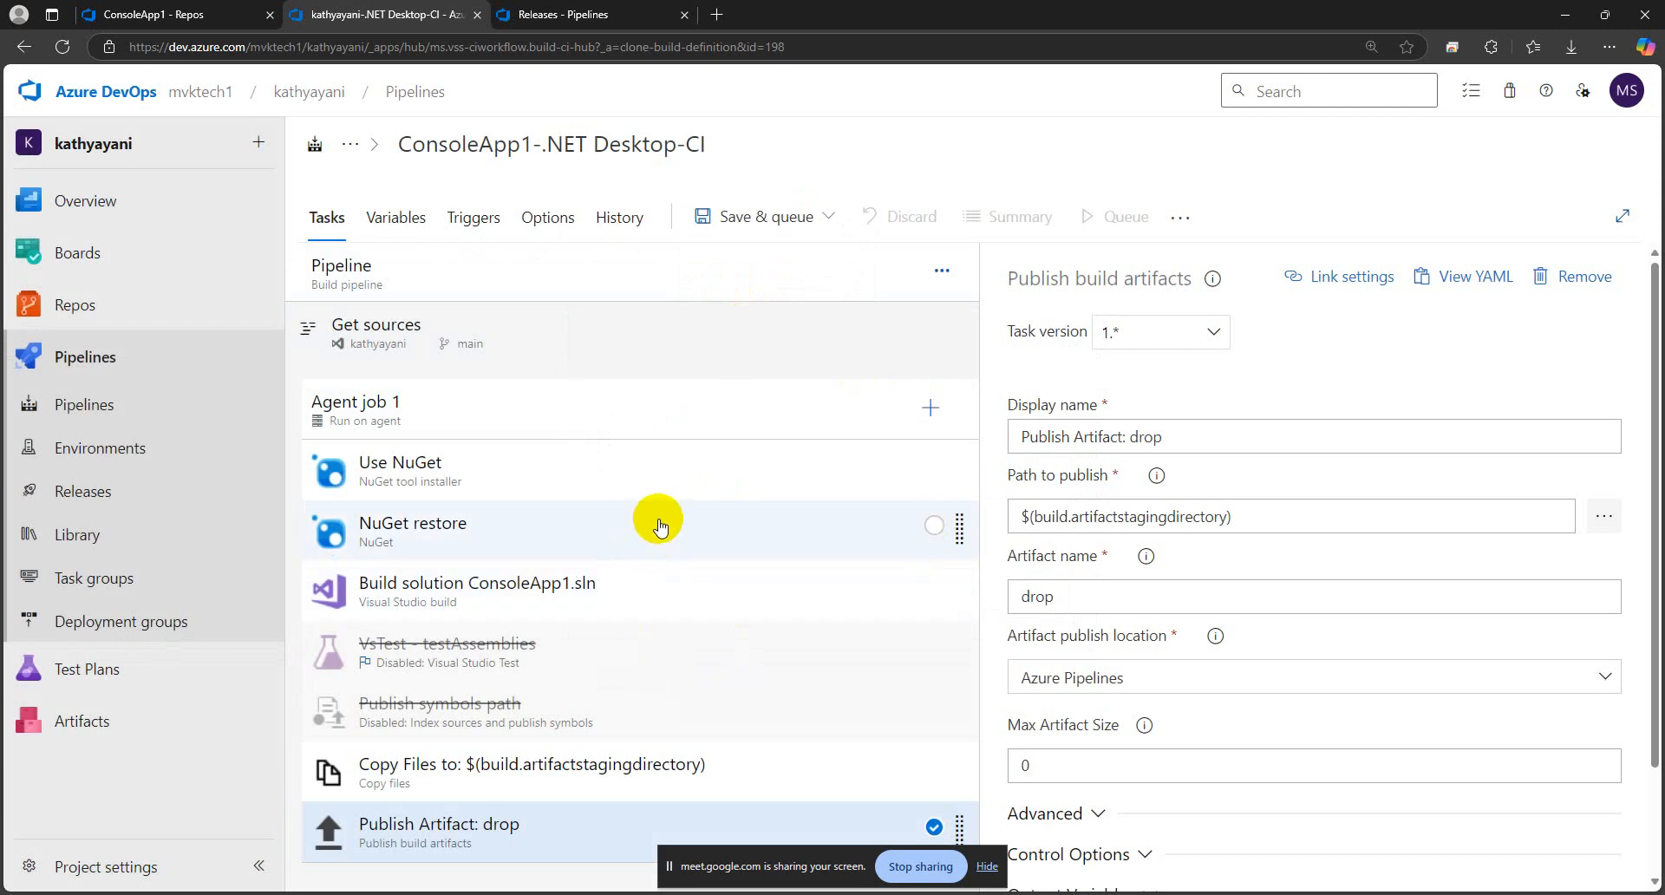
Try to save and run the ConsoleApp1-.NET Desktop-CI pipeline from the clone editor, and close the run dialog
click(607, 409)
click(520, 272)
click(762, 219)
click(756, 258)
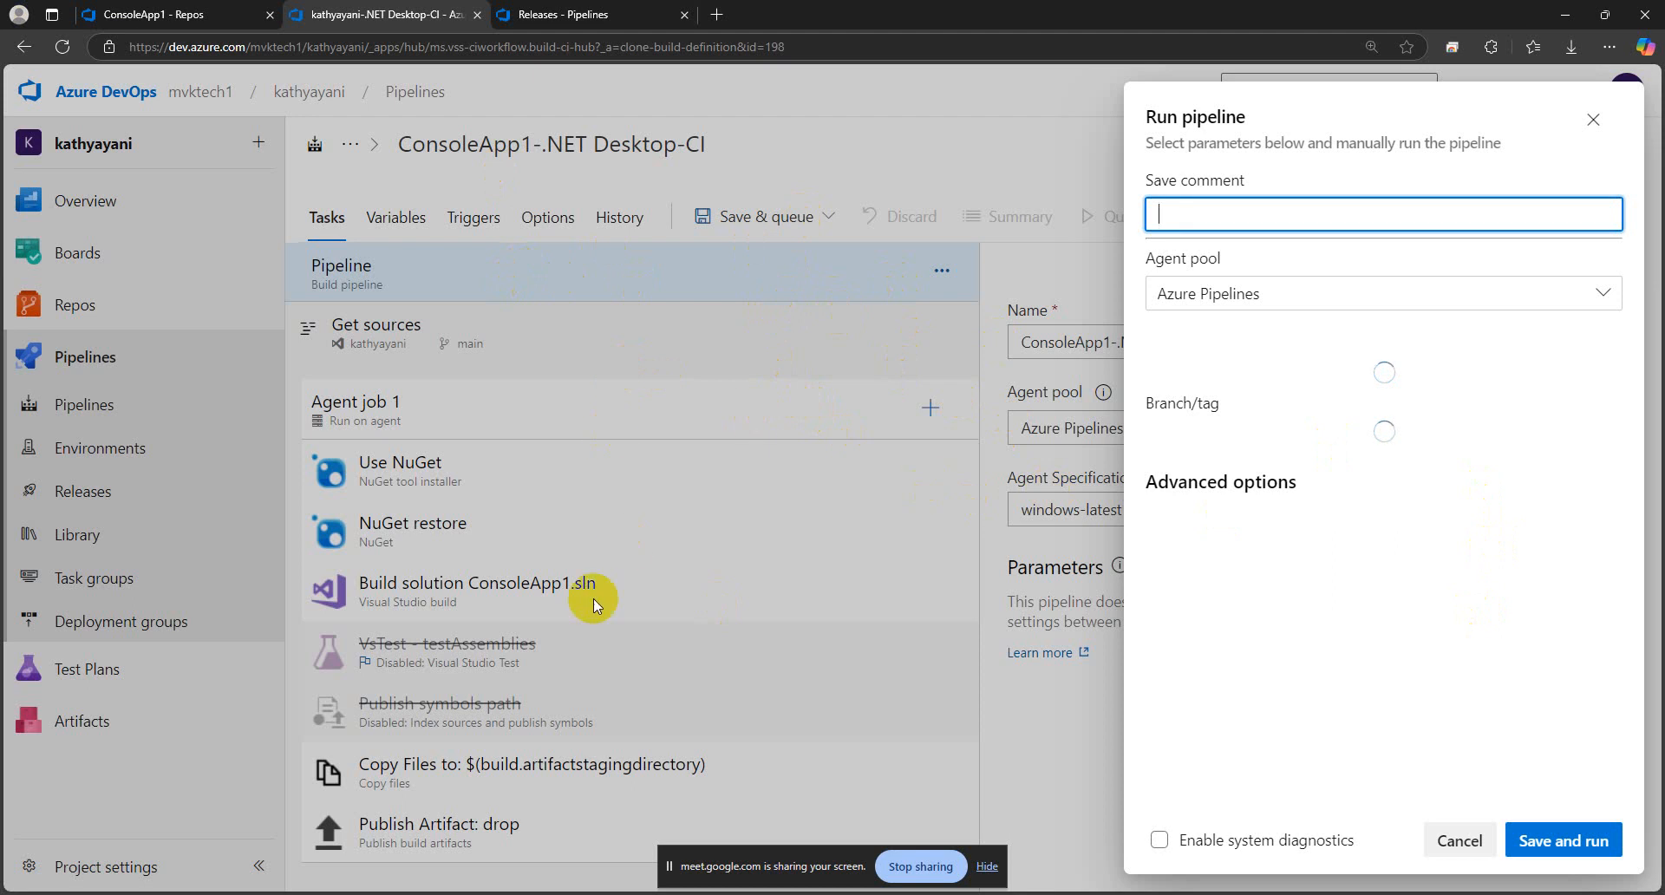
click(741, 415)
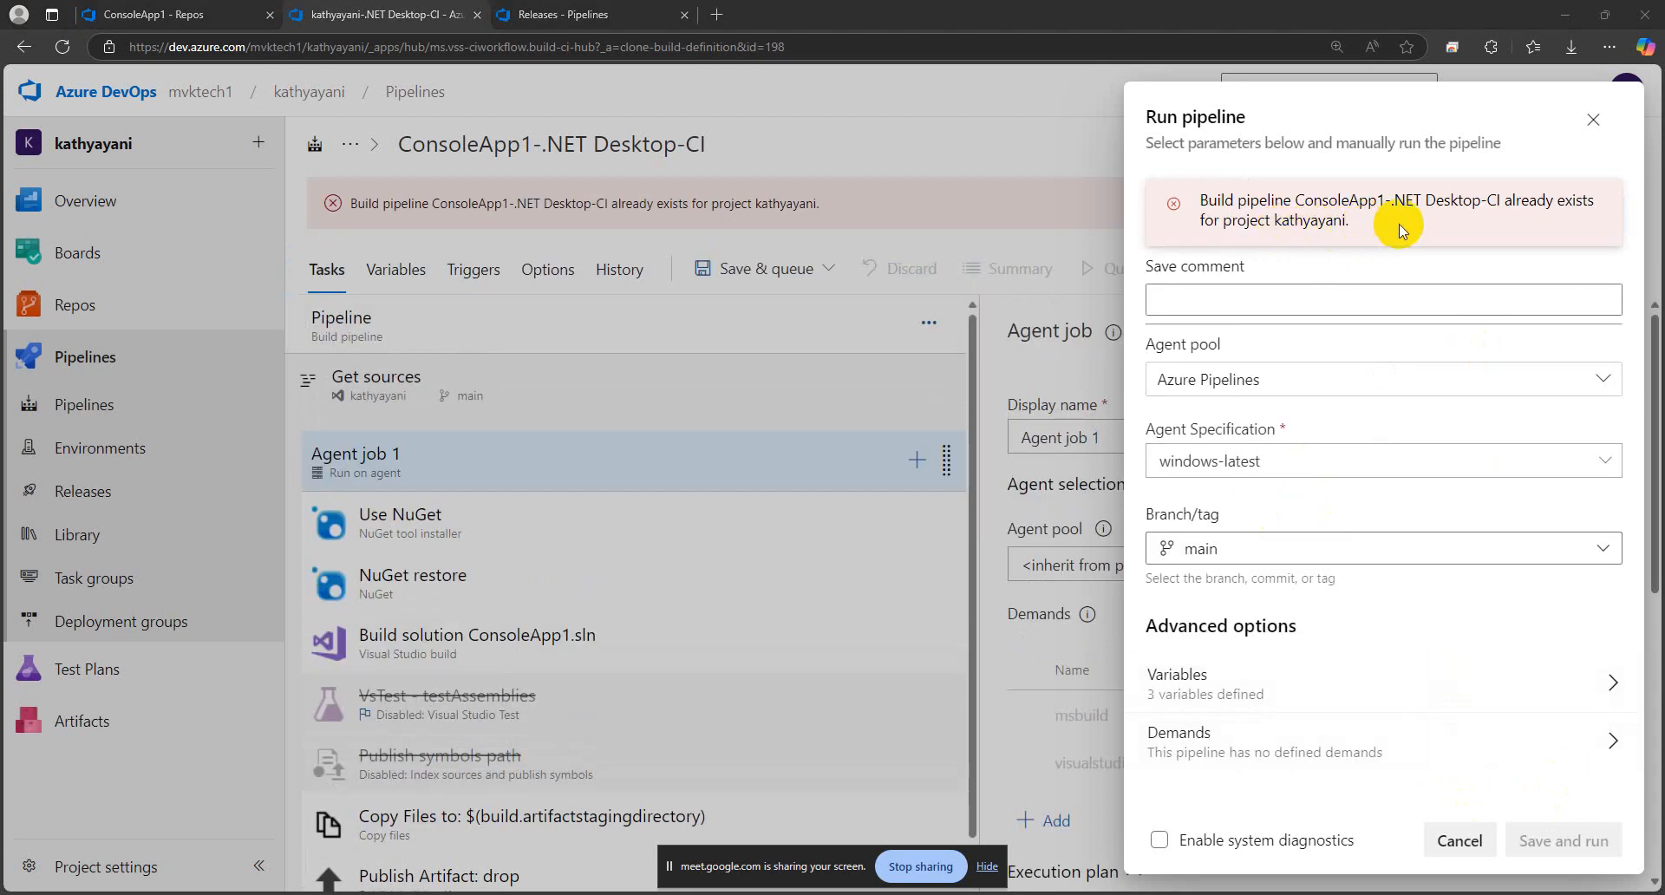
click(1594, 121)
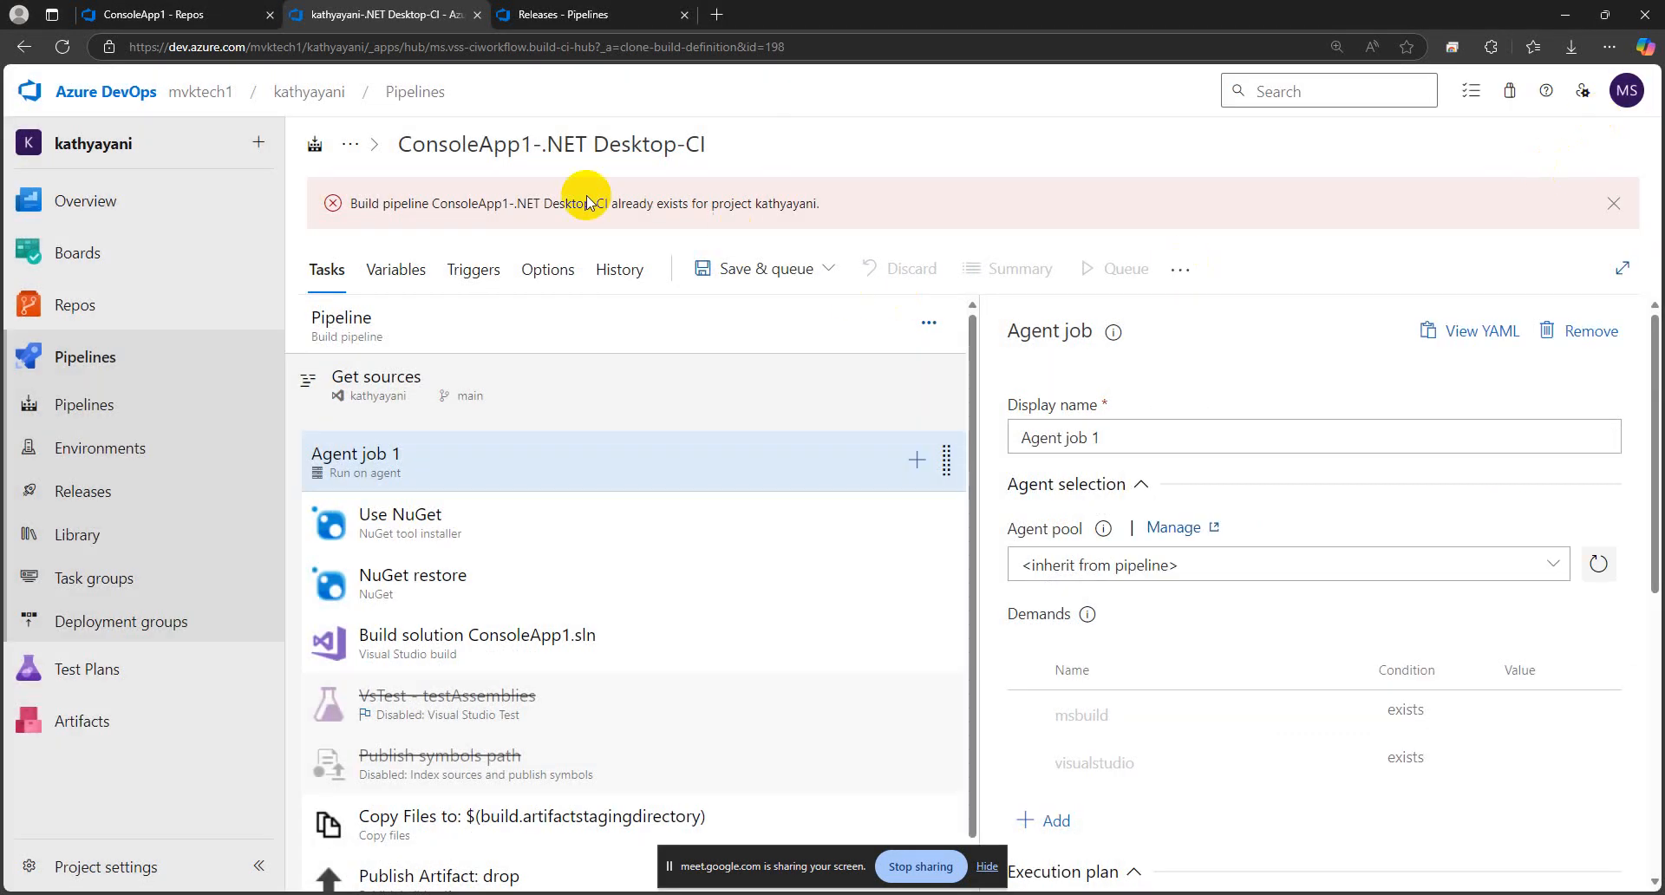
Open the project's Pipelines page in a separate browser tab and list all pipelines
click(512, 145)
click(510, 144)
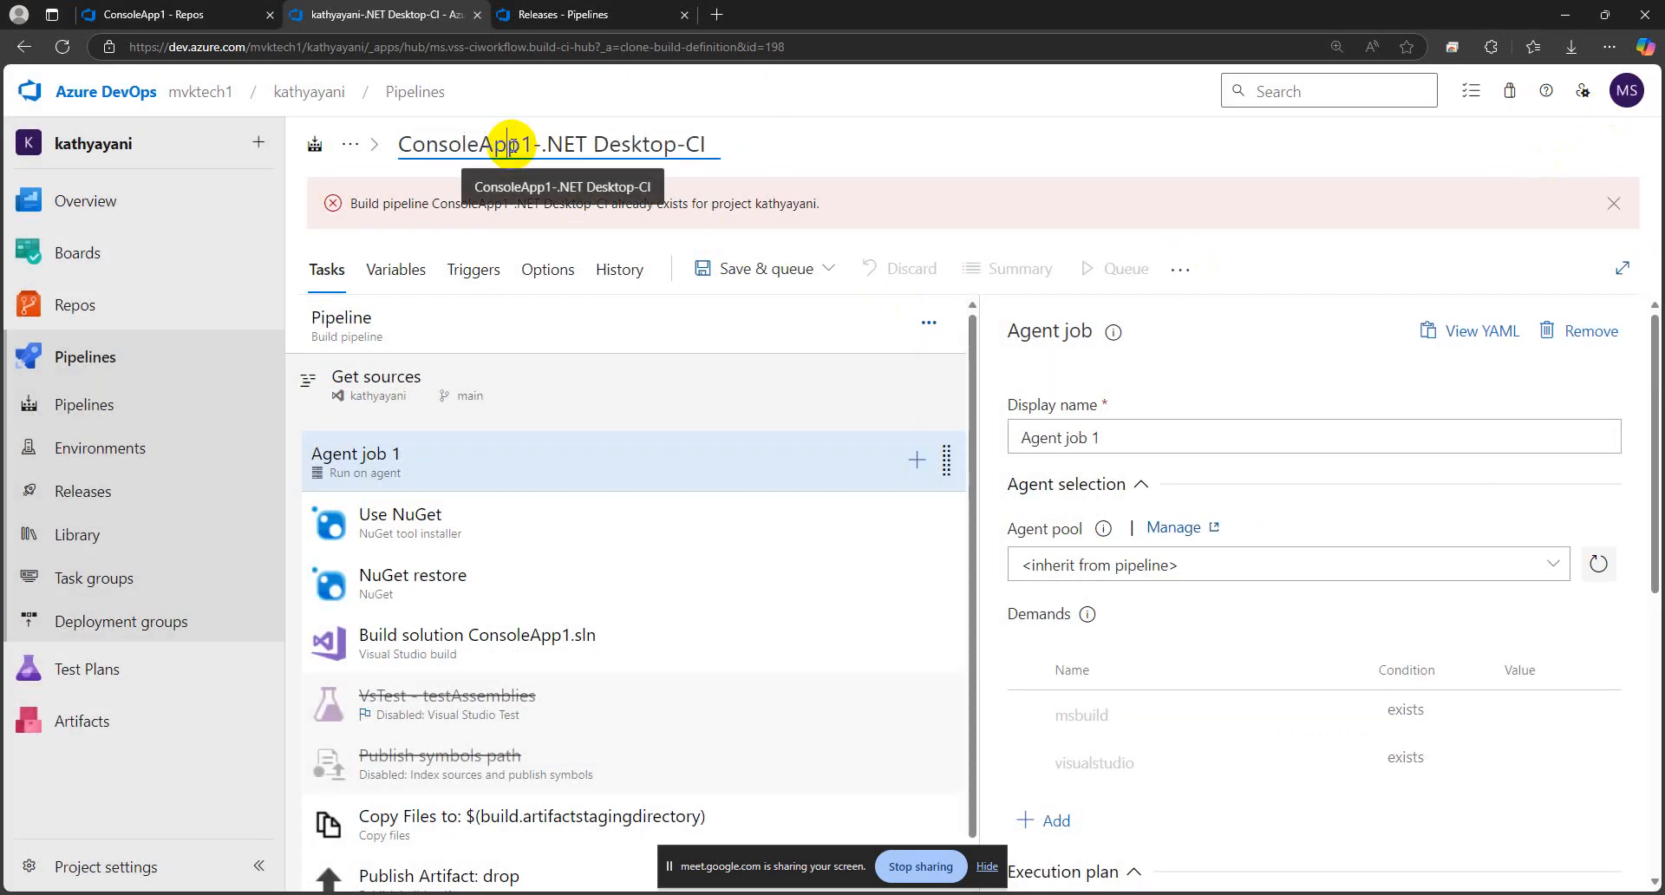
right_click(408, 92)
click(445, 108)
click(573, 14)
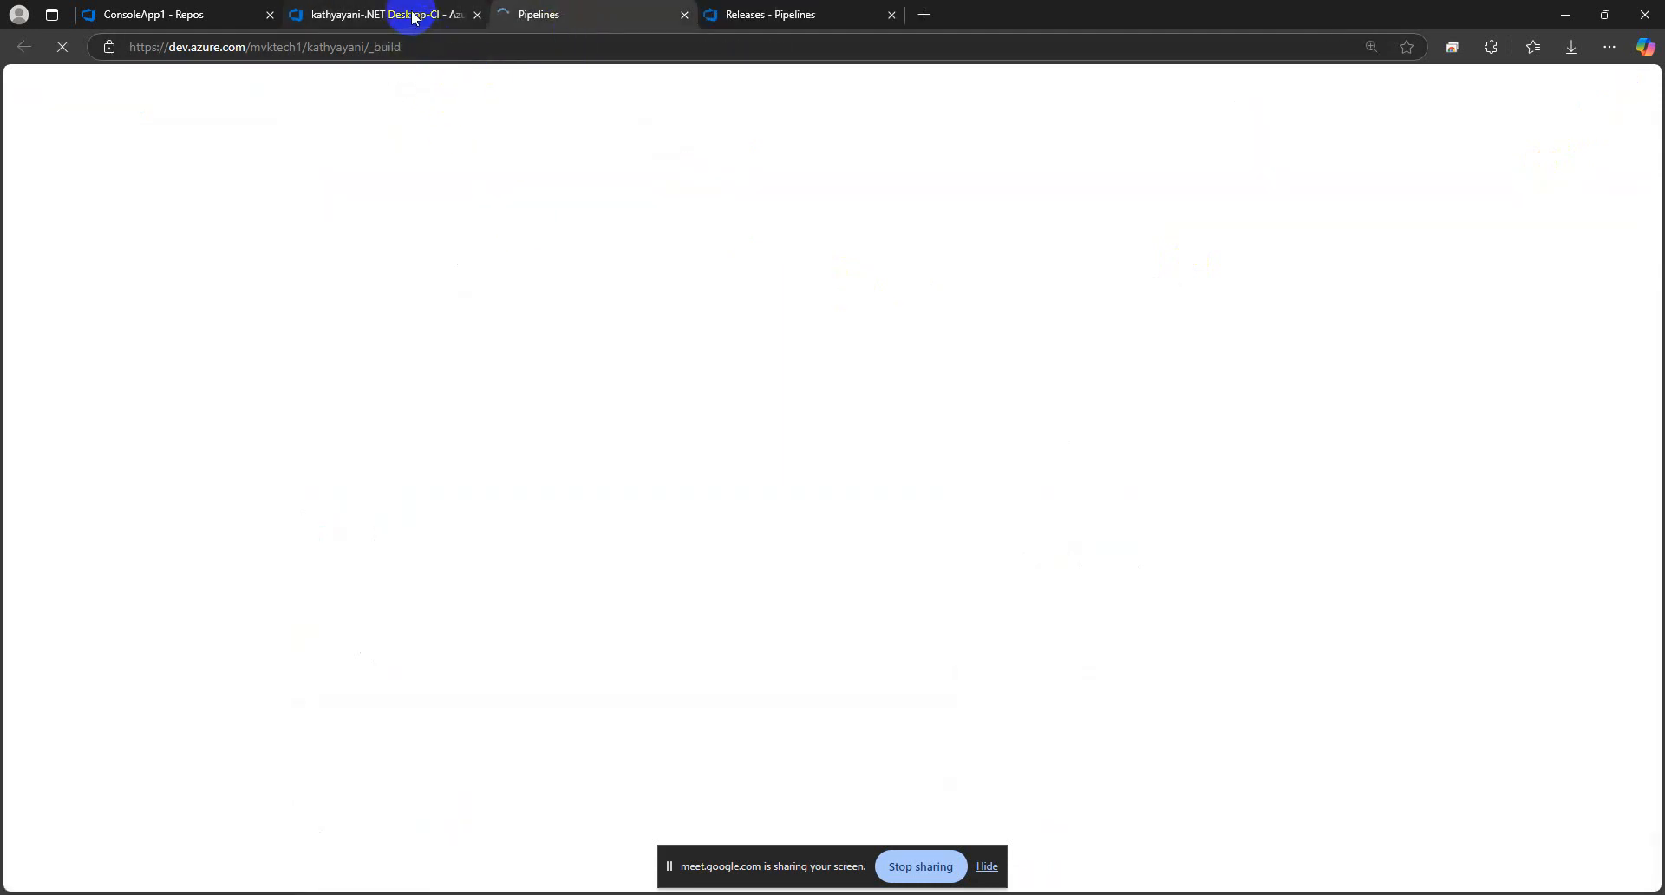
click(395, 211)
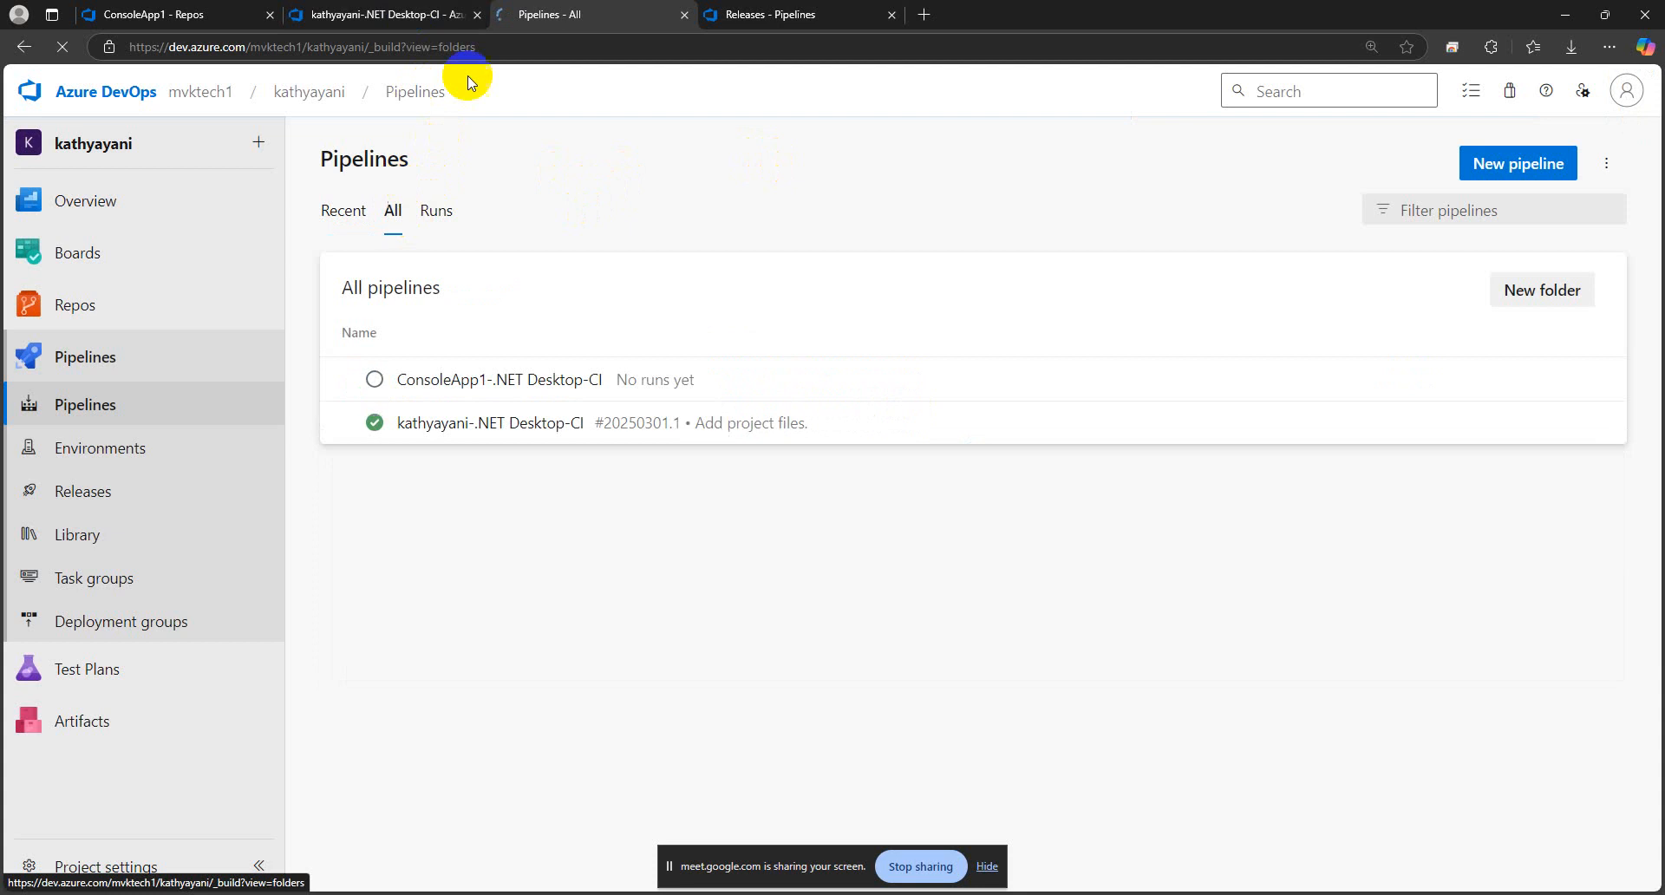
Return to the clone editor without leaving the page and examine the error message about the pipeline name
click(460, 15)
click(476, 14)
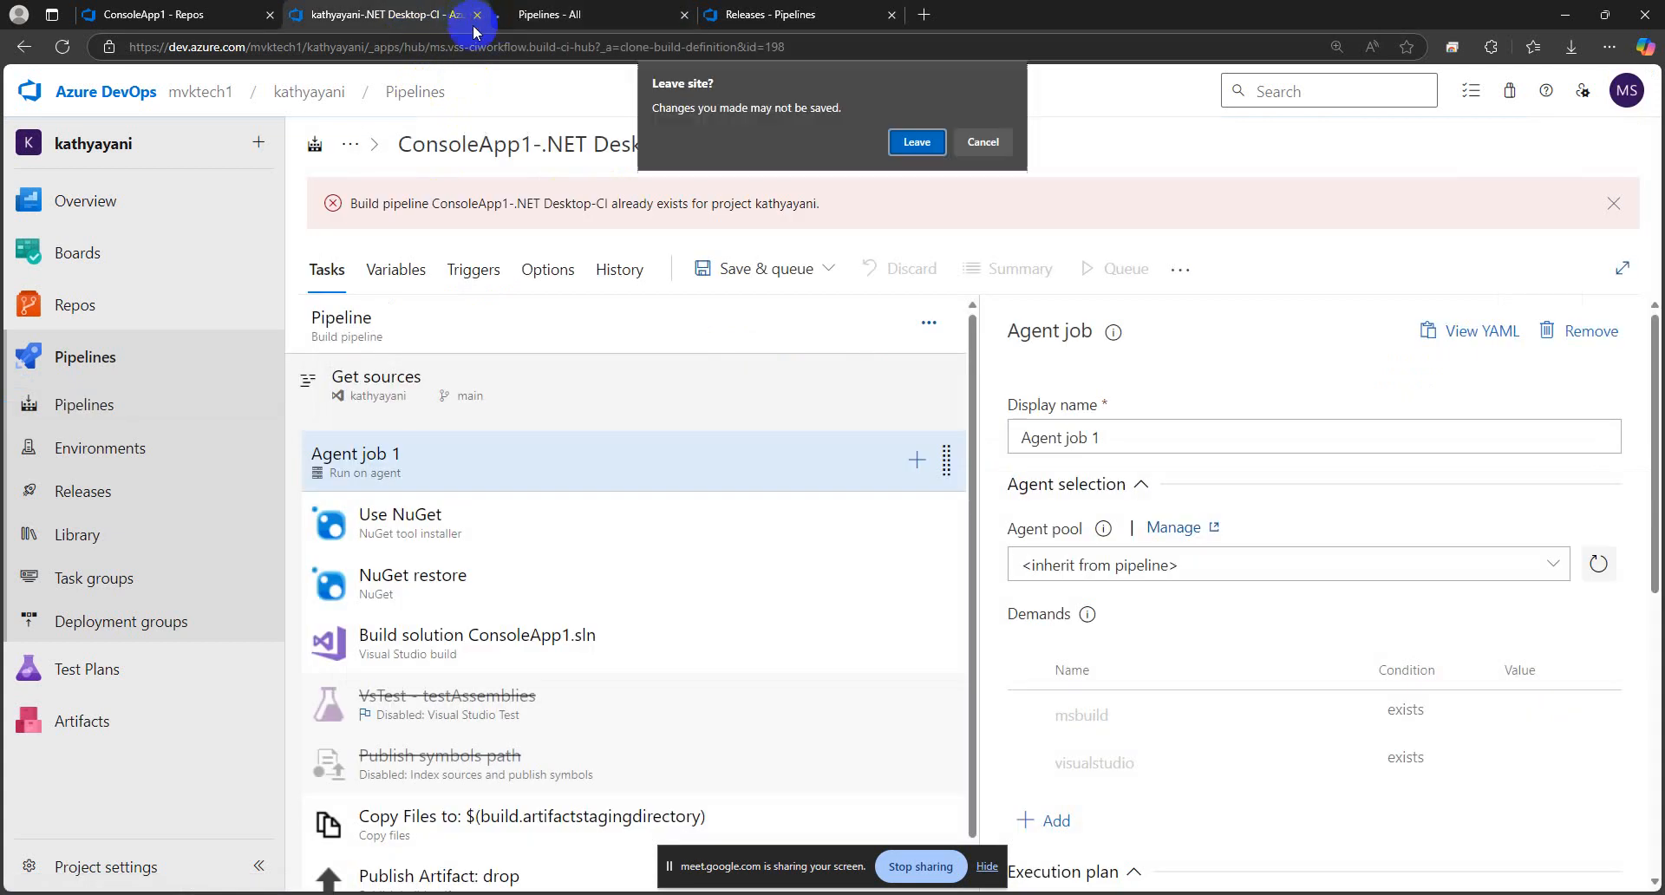
click(984, 137)
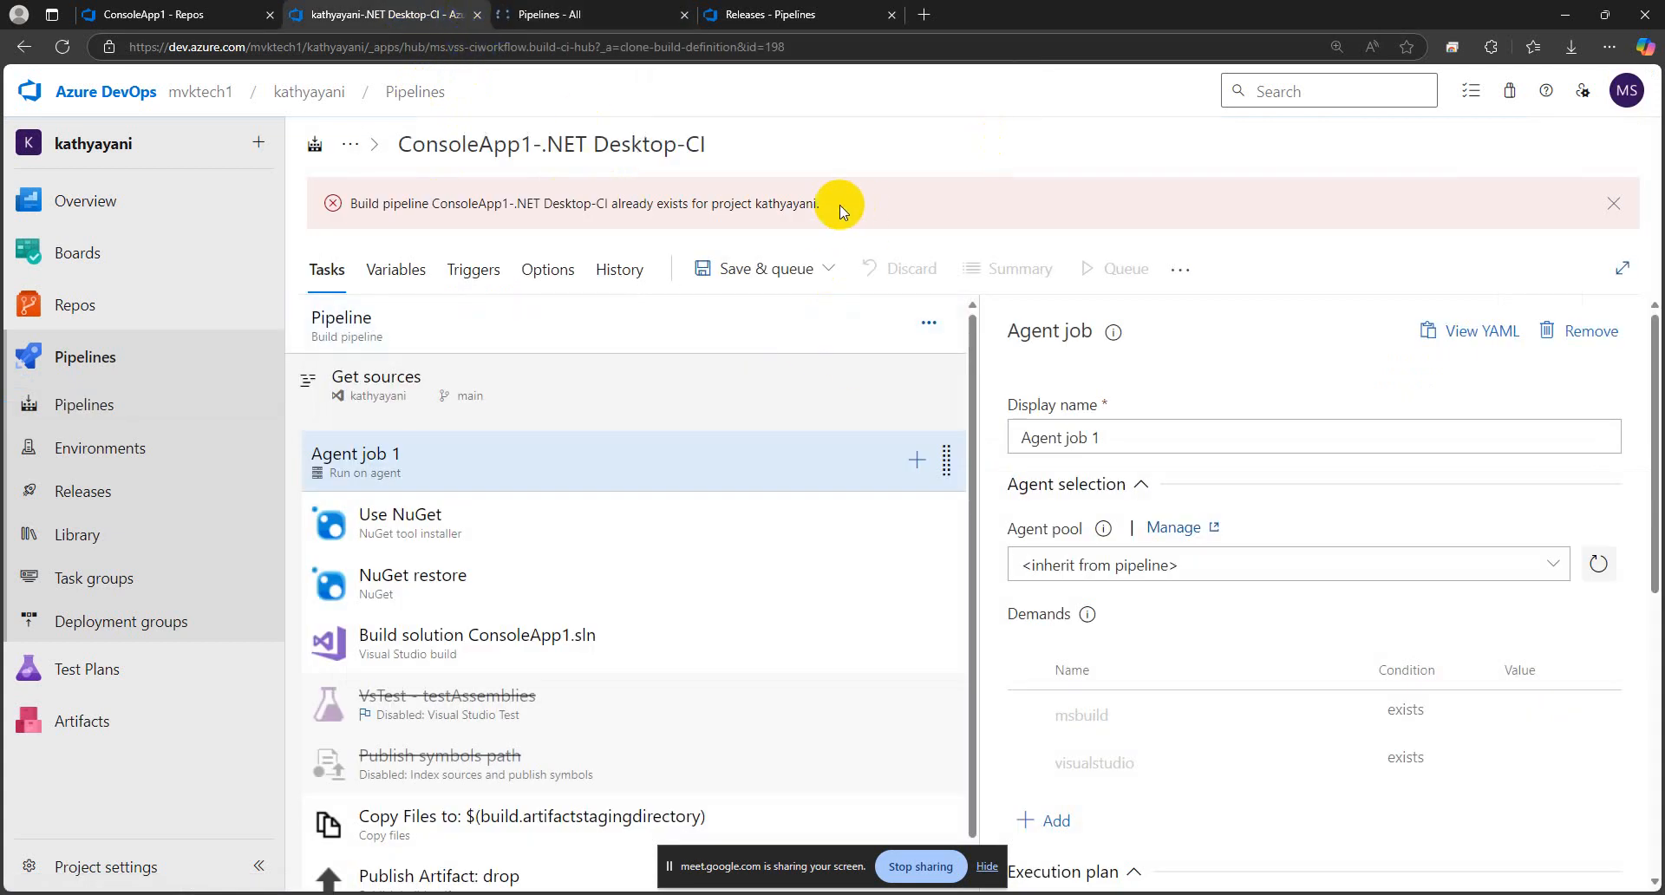
drag(839, 205, 351, 212)
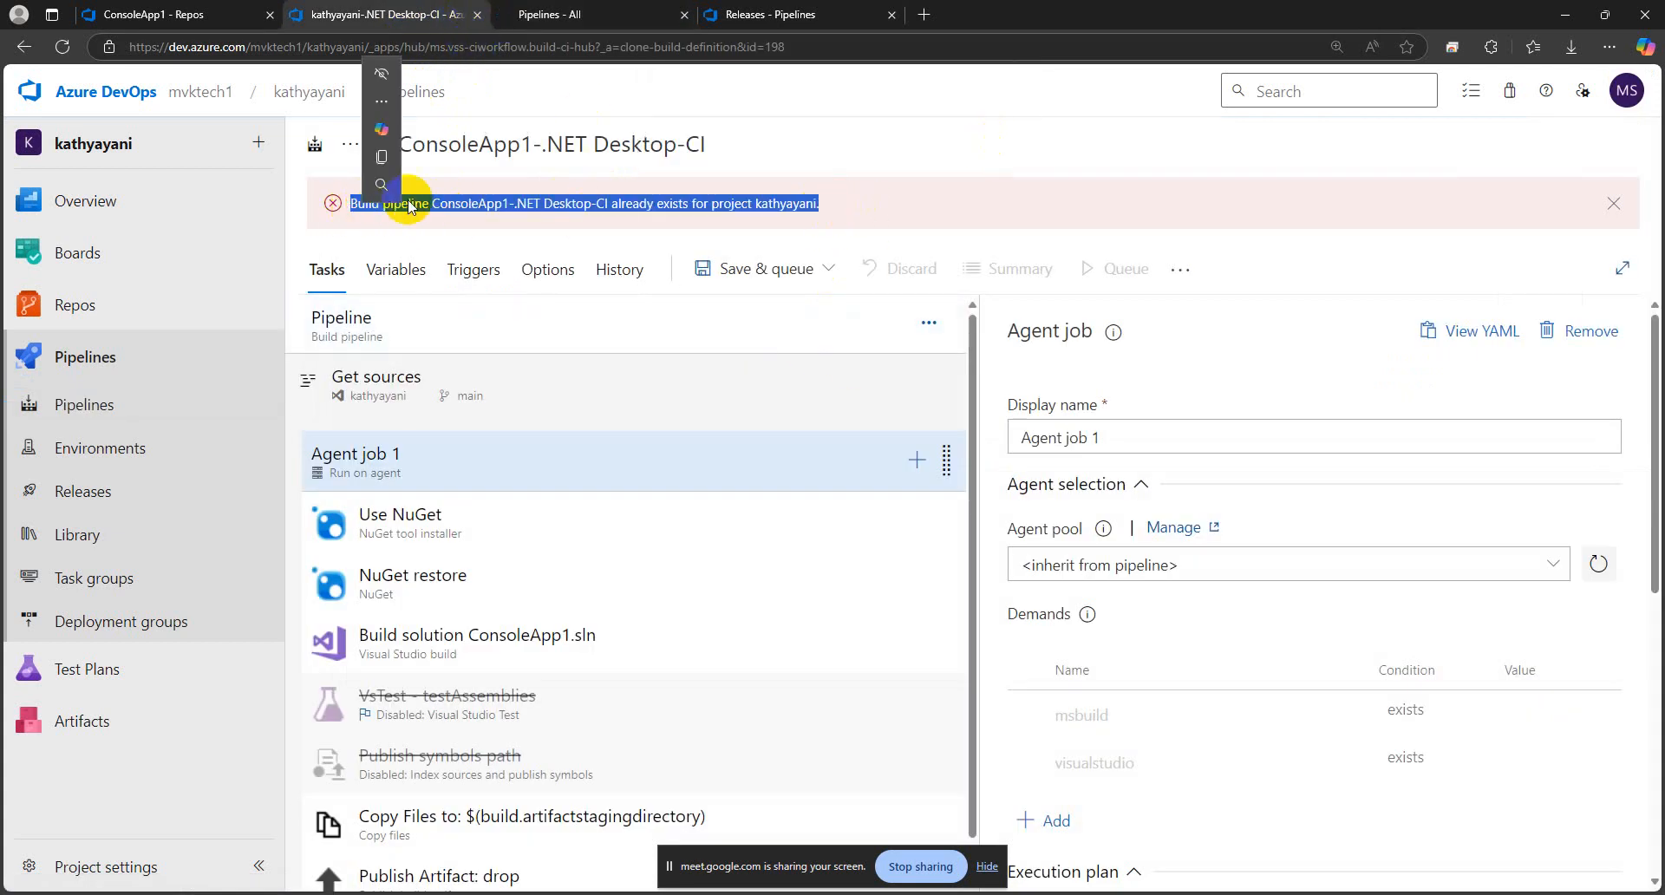
click(555, 205)
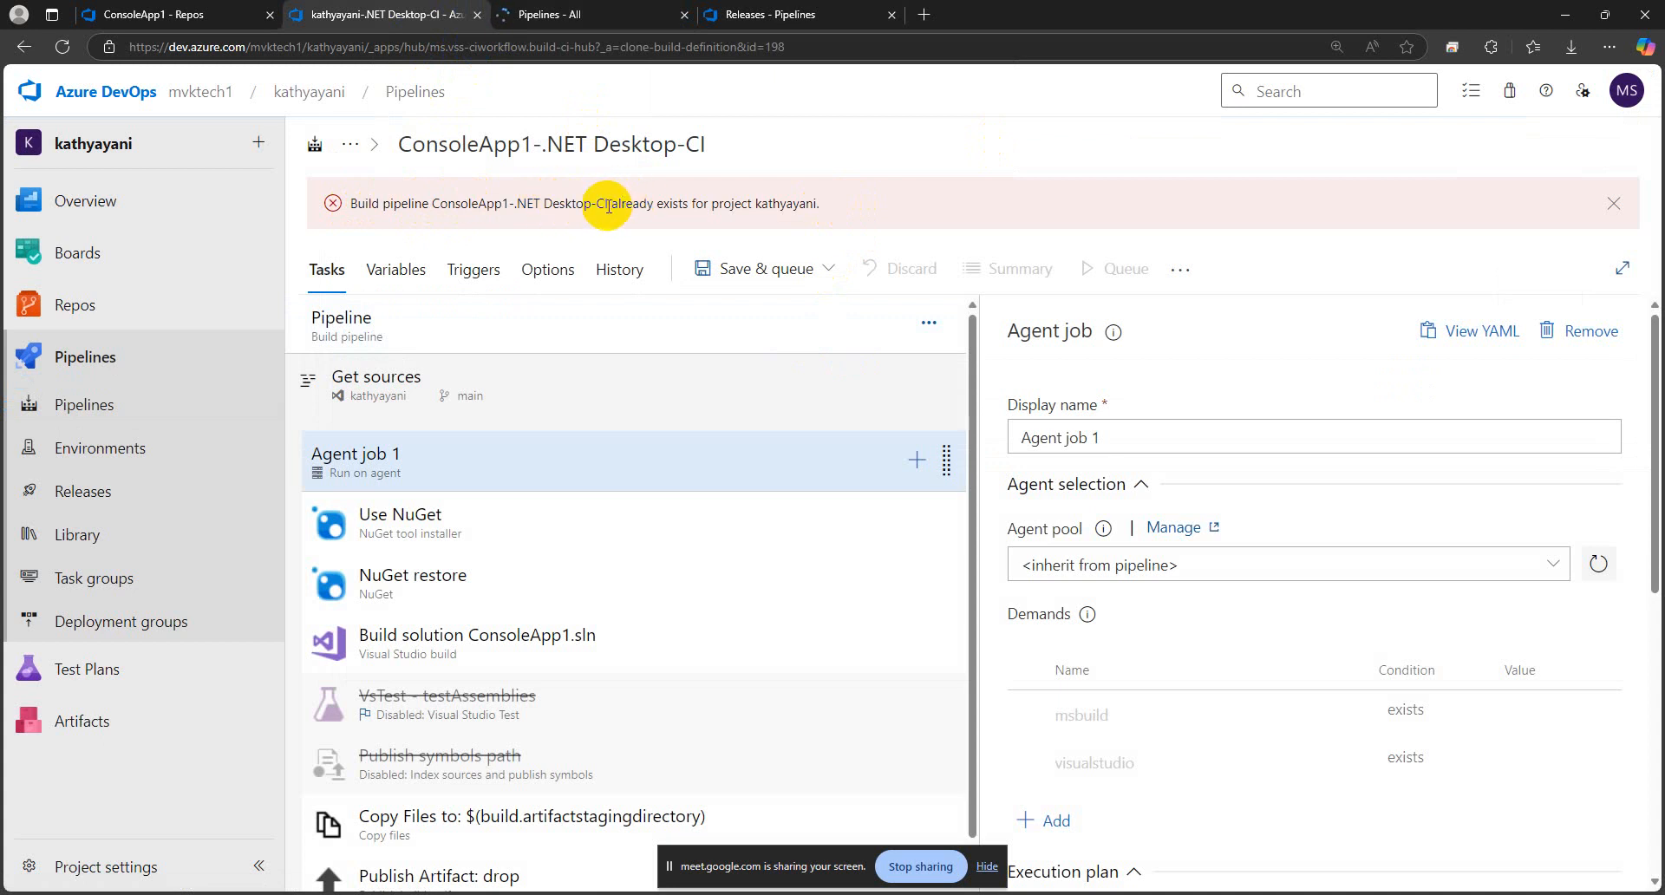
drag(608, 205, 350, 212)
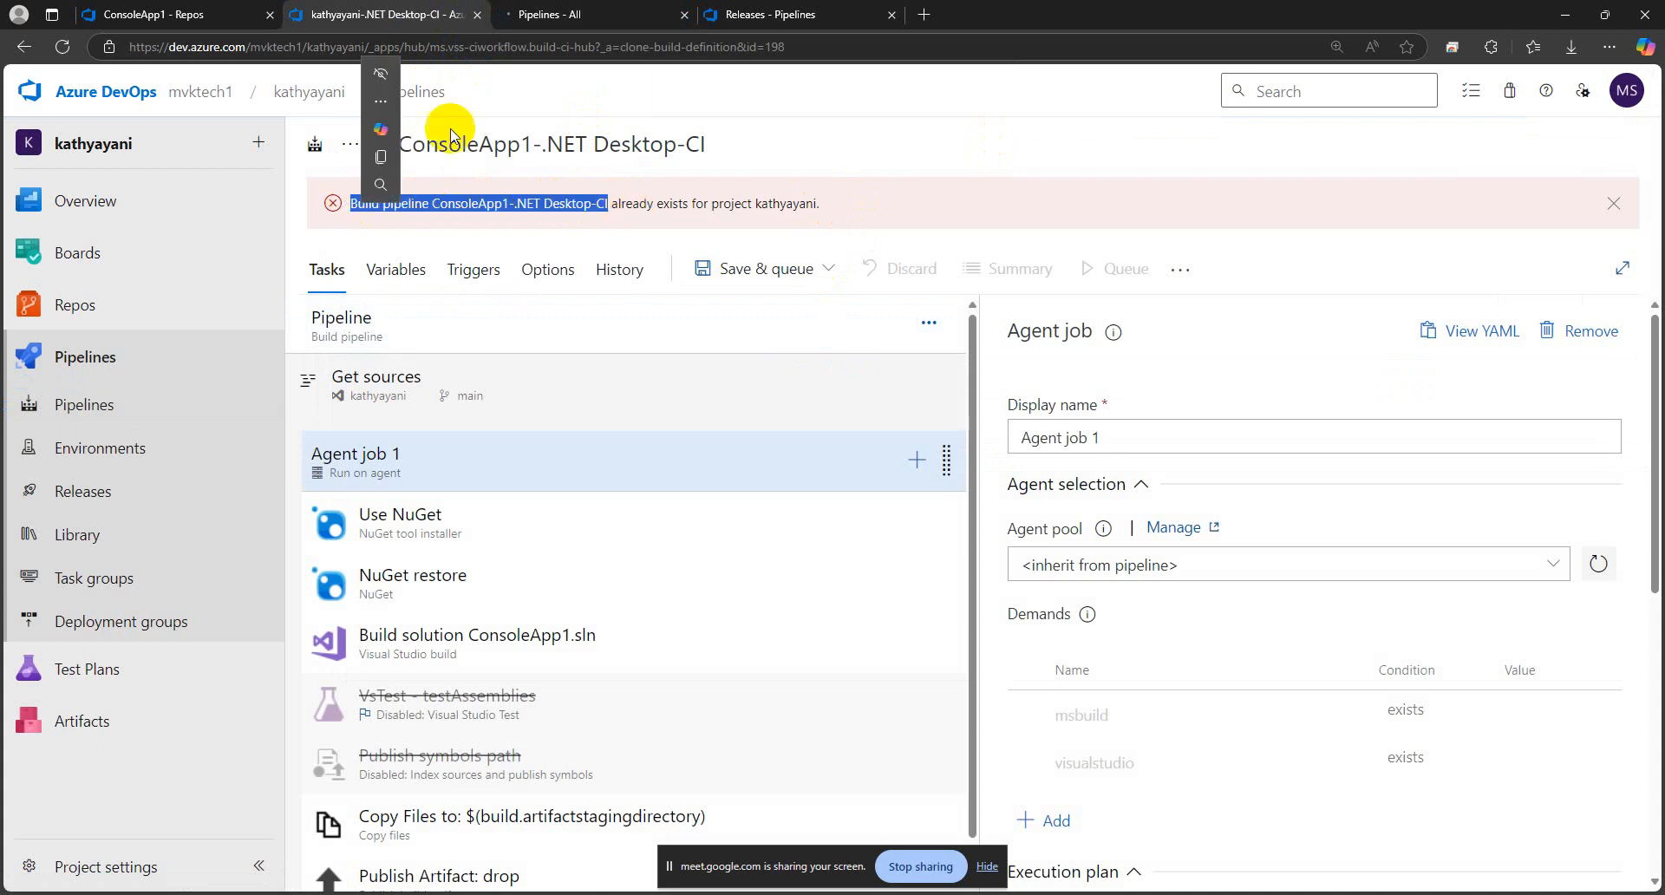
click(561, 203)
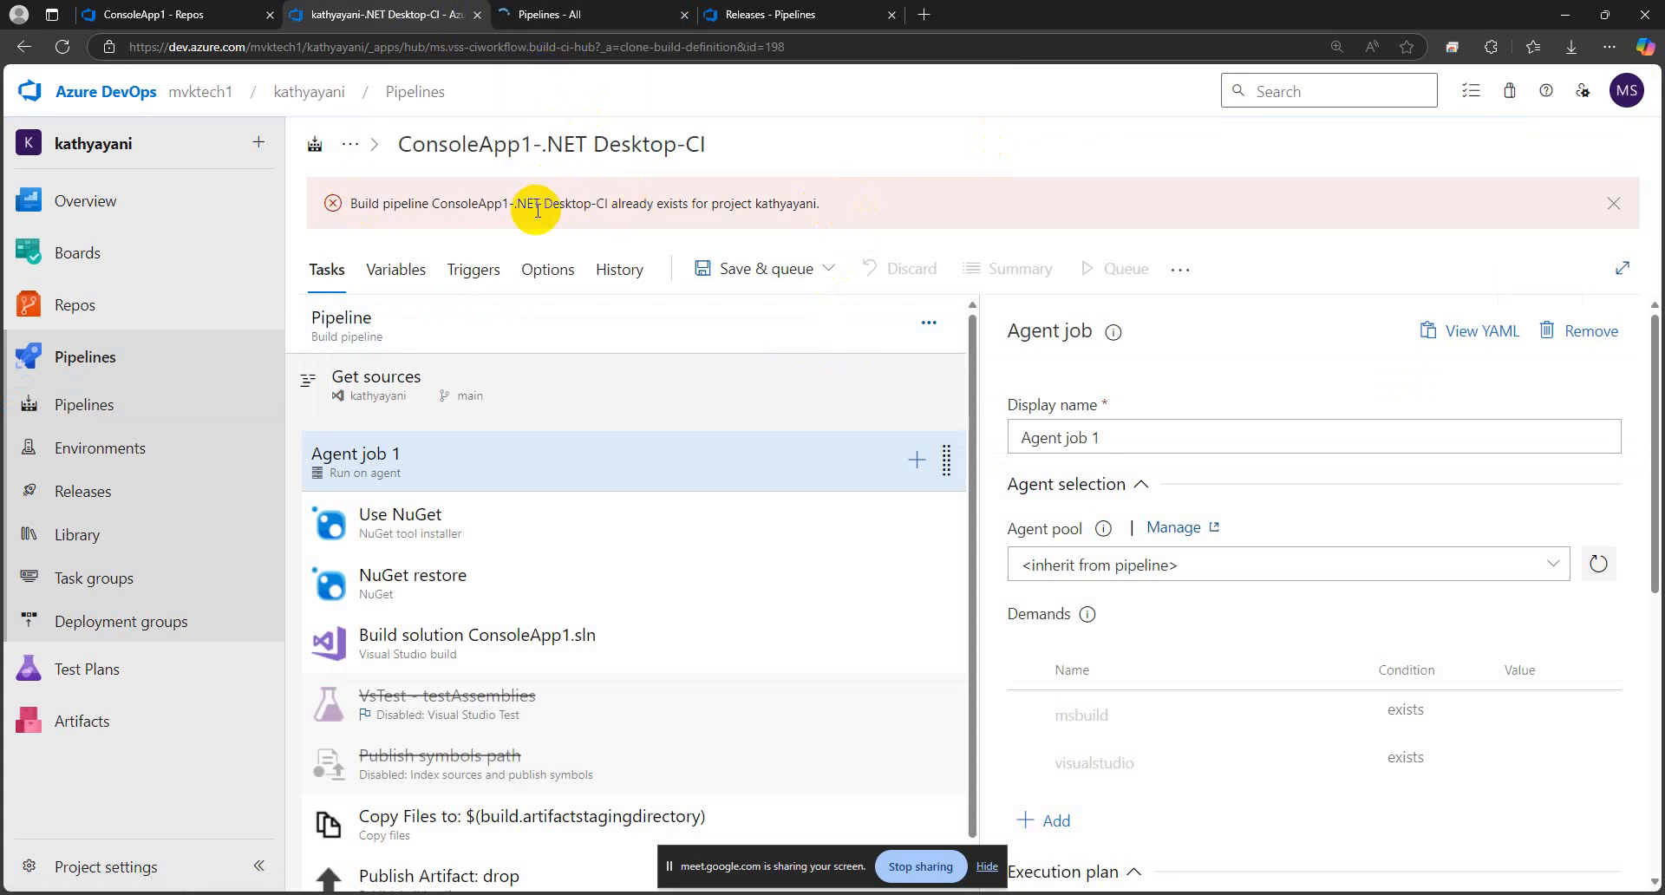
Check the list of all pipelines and close the clone editor's browser tab, discarding its unsaved changes
click(549, 16)
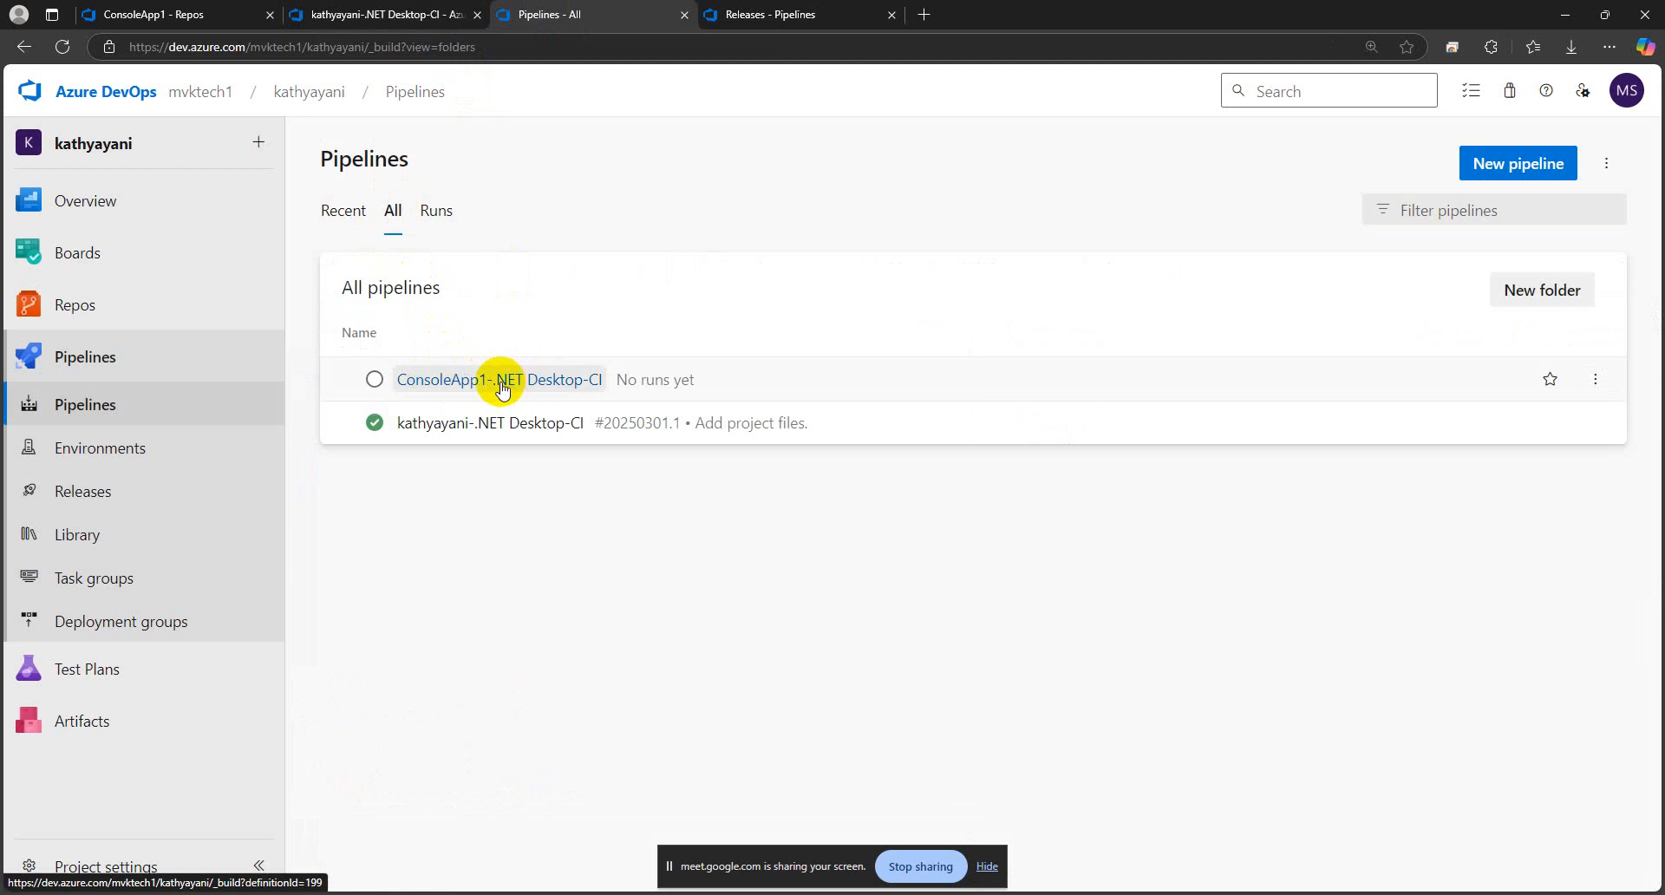
click(470, 21)
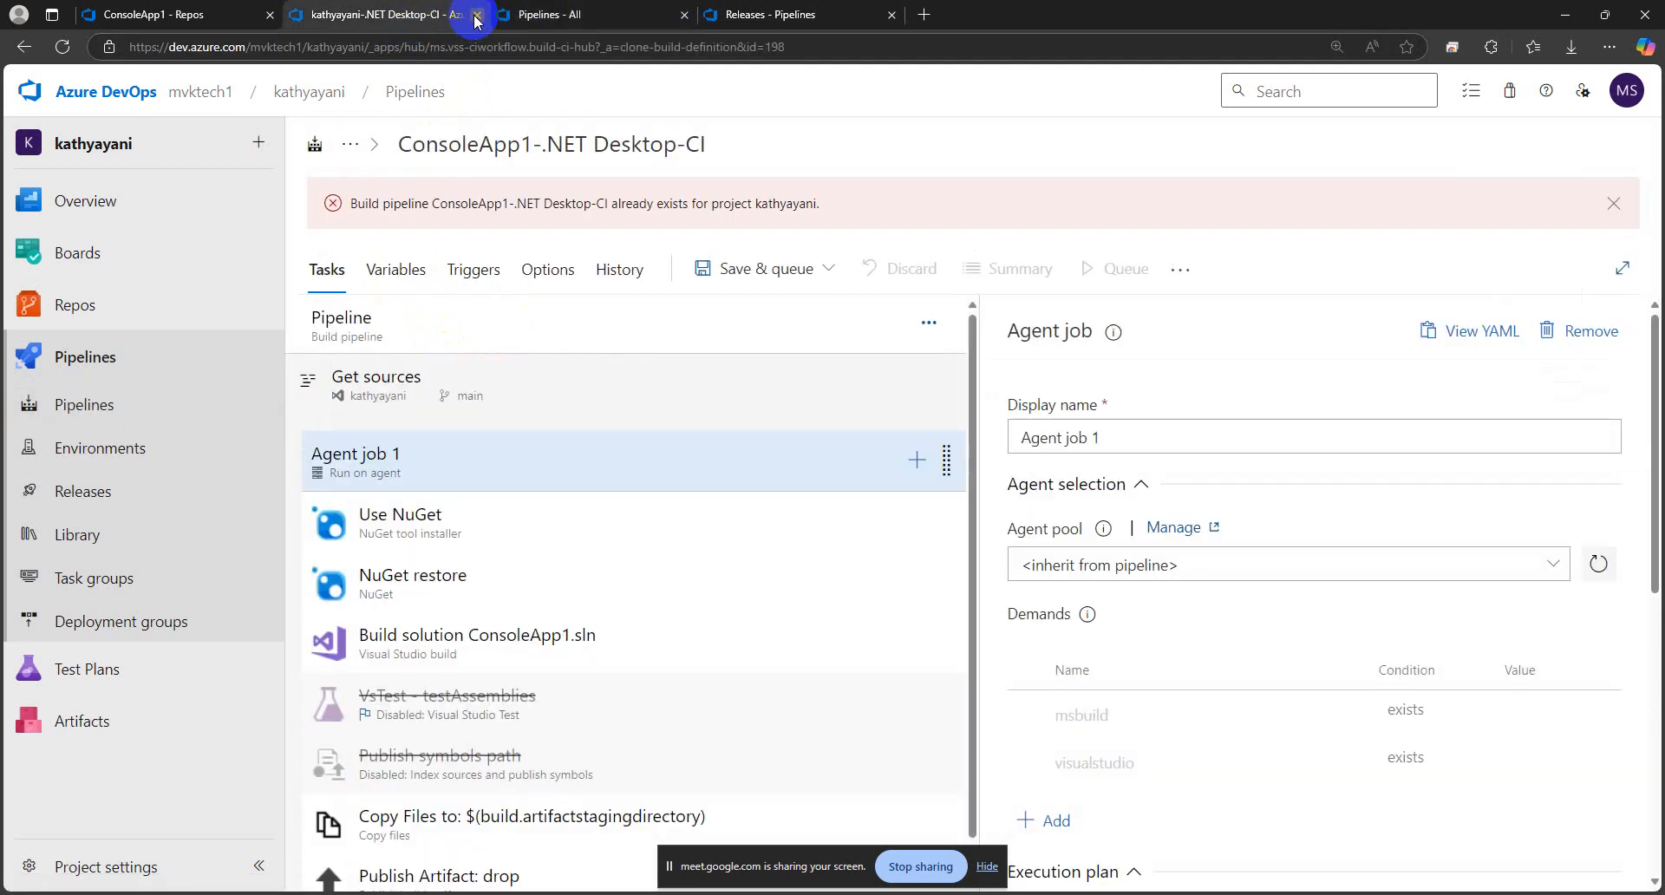
click(476, 16)
click(905, 171)
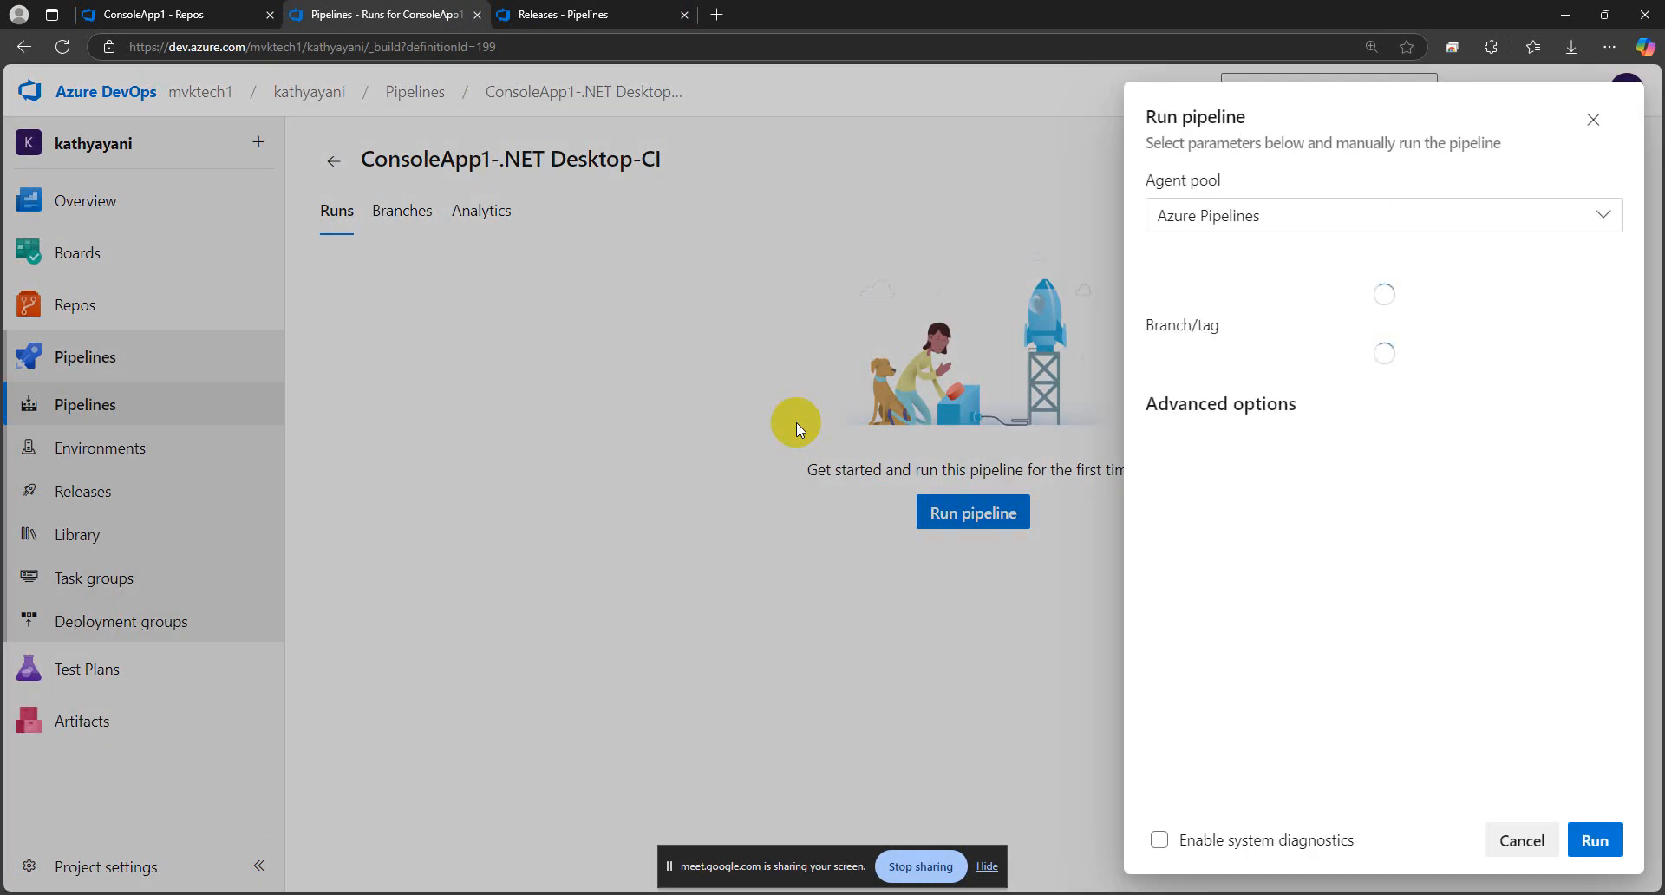
Run the ConsoleApp1-.NET Desktop-CI pipeline on the Azure Pipelines agent pool and check the Agent job 1 log before returning to the run summary
click(1595, 838)
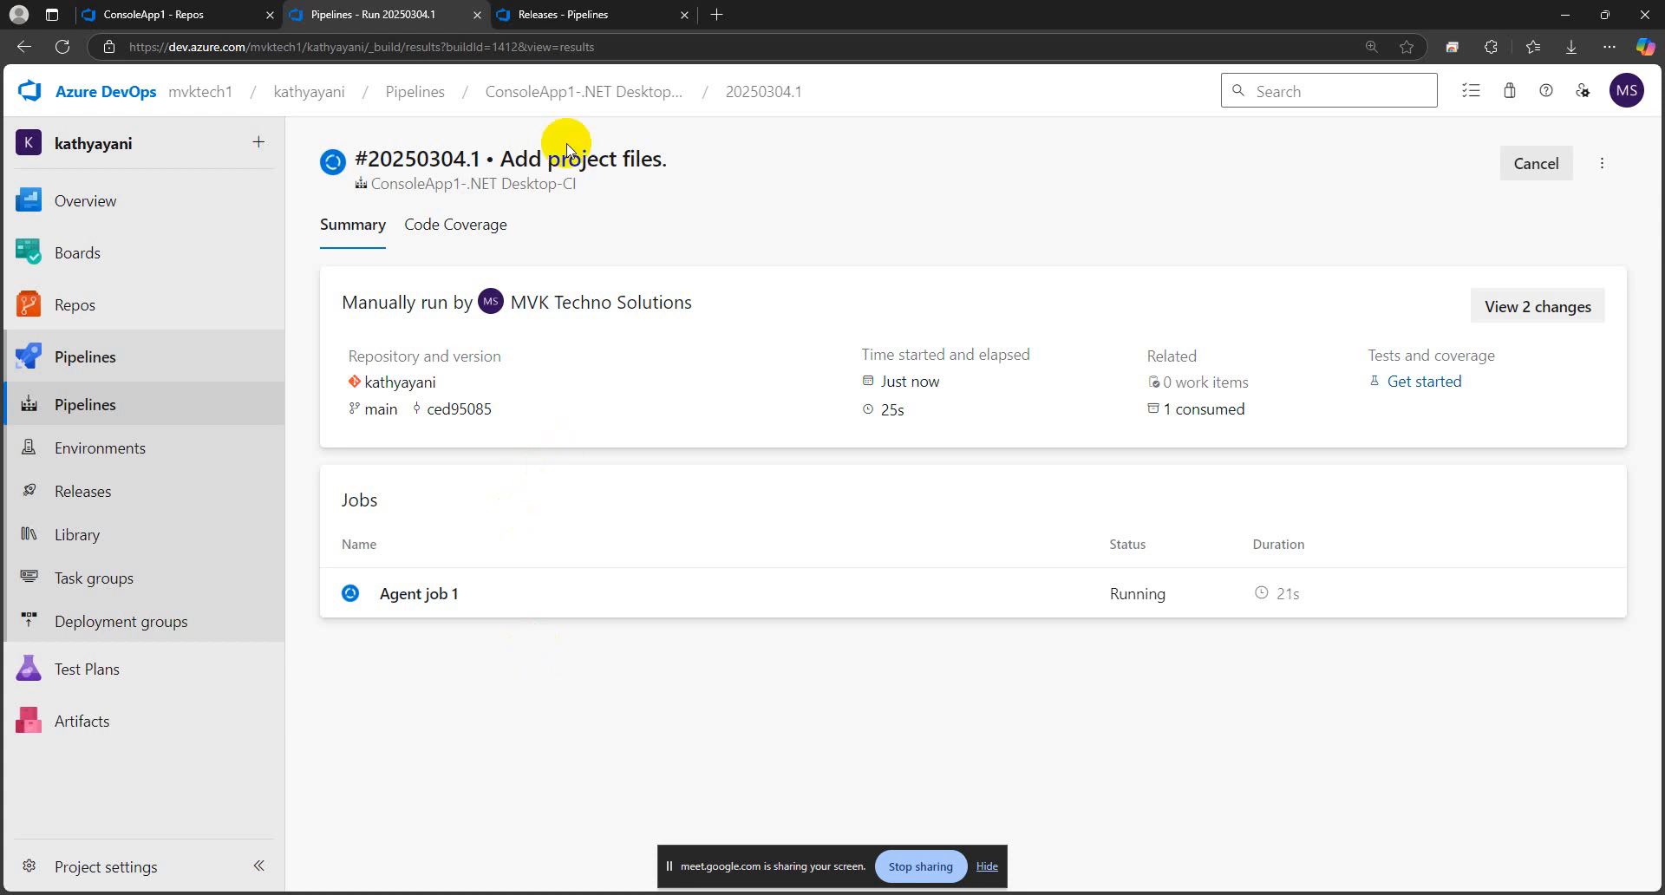
click(507, 604)
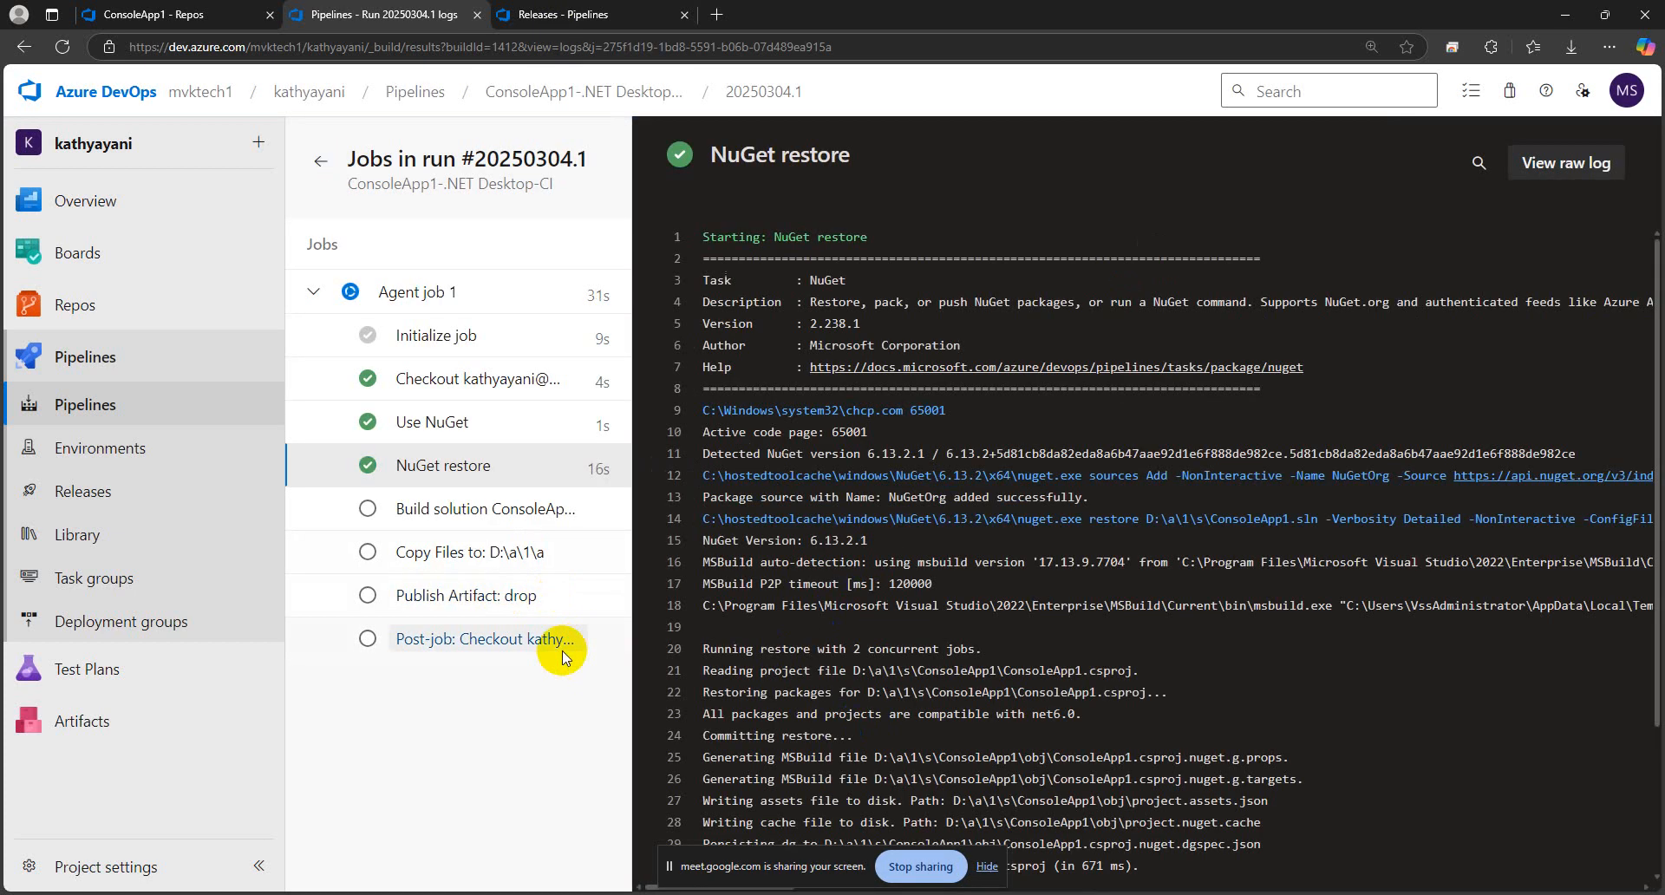
click(752, 99)
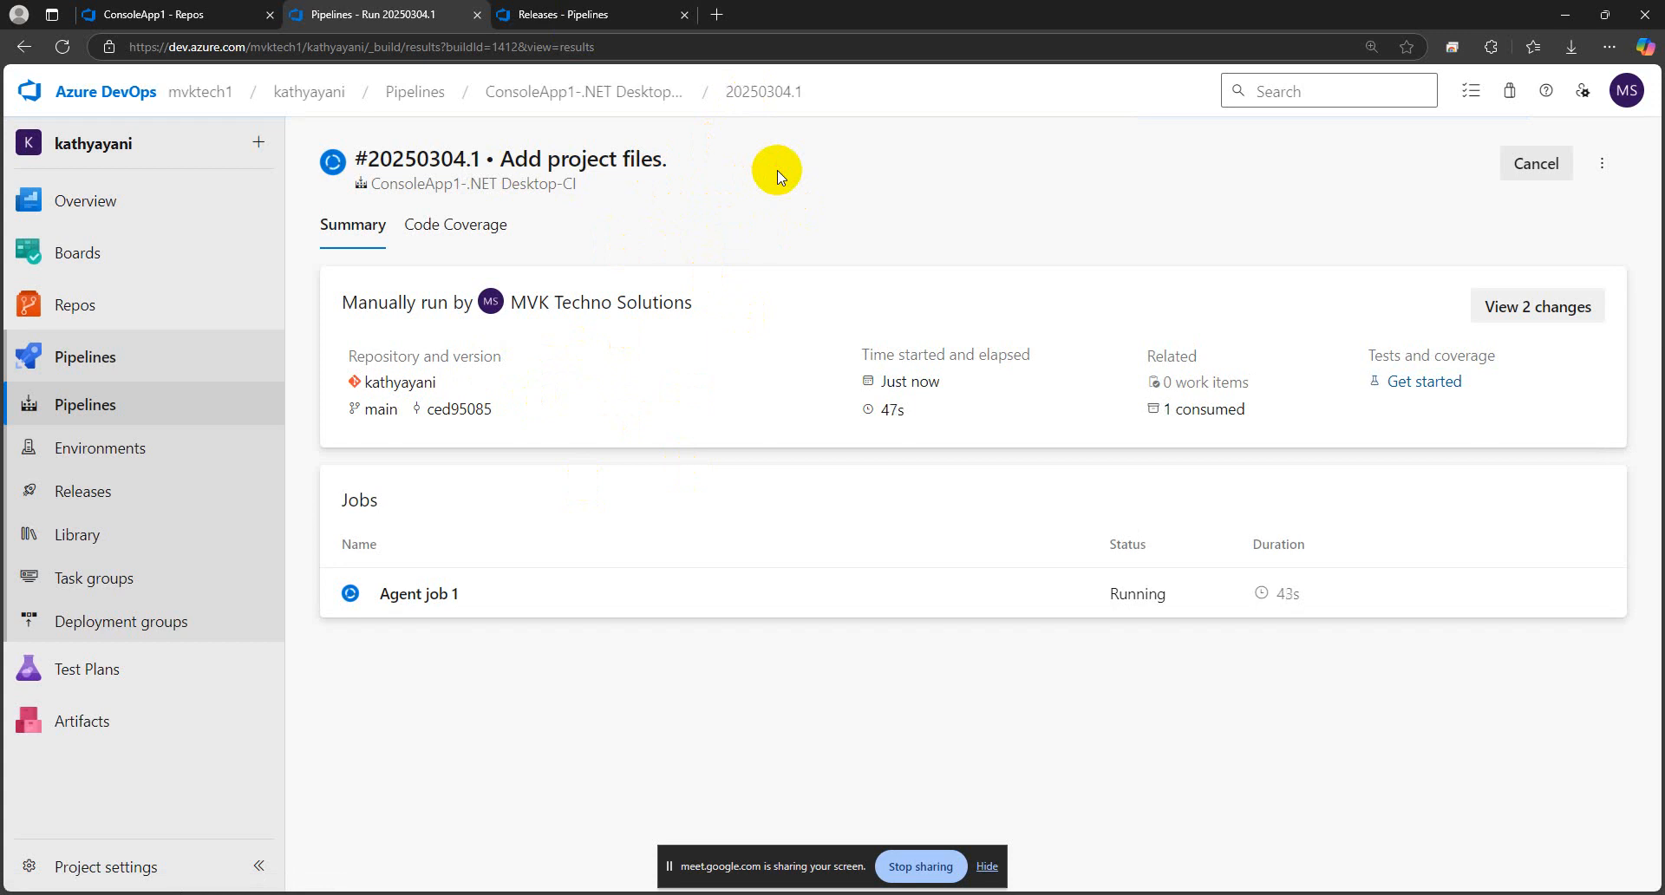
Switch to the Releases page, refresh it and examine the name of the existing .NET Desktop-CD release pipeline
click(529, 14)
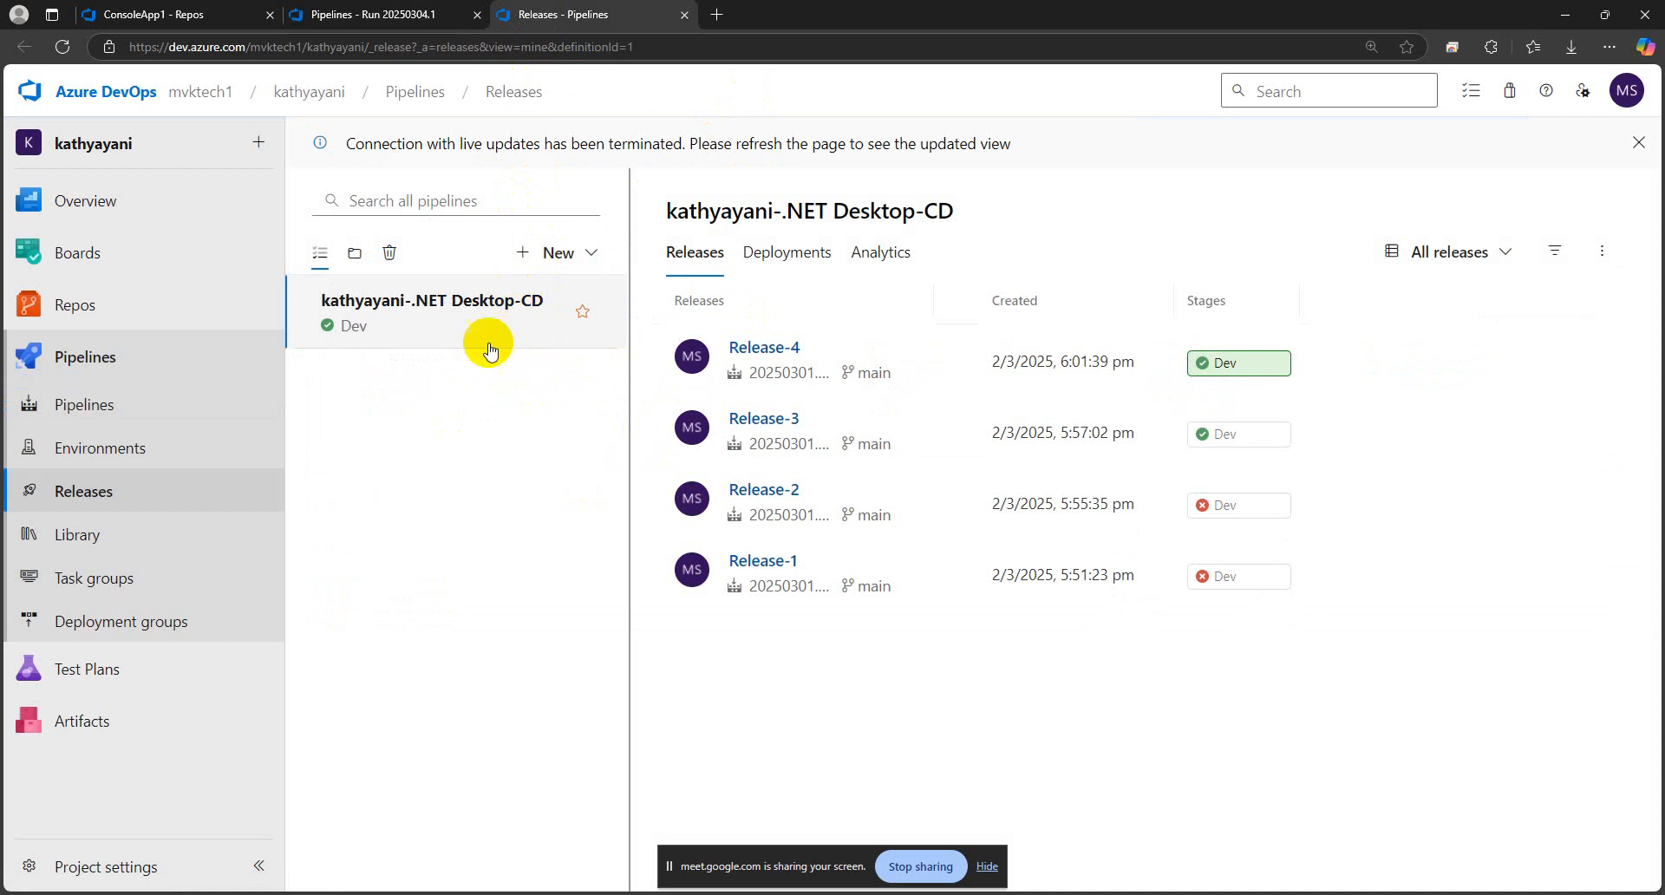
click(66, 49)
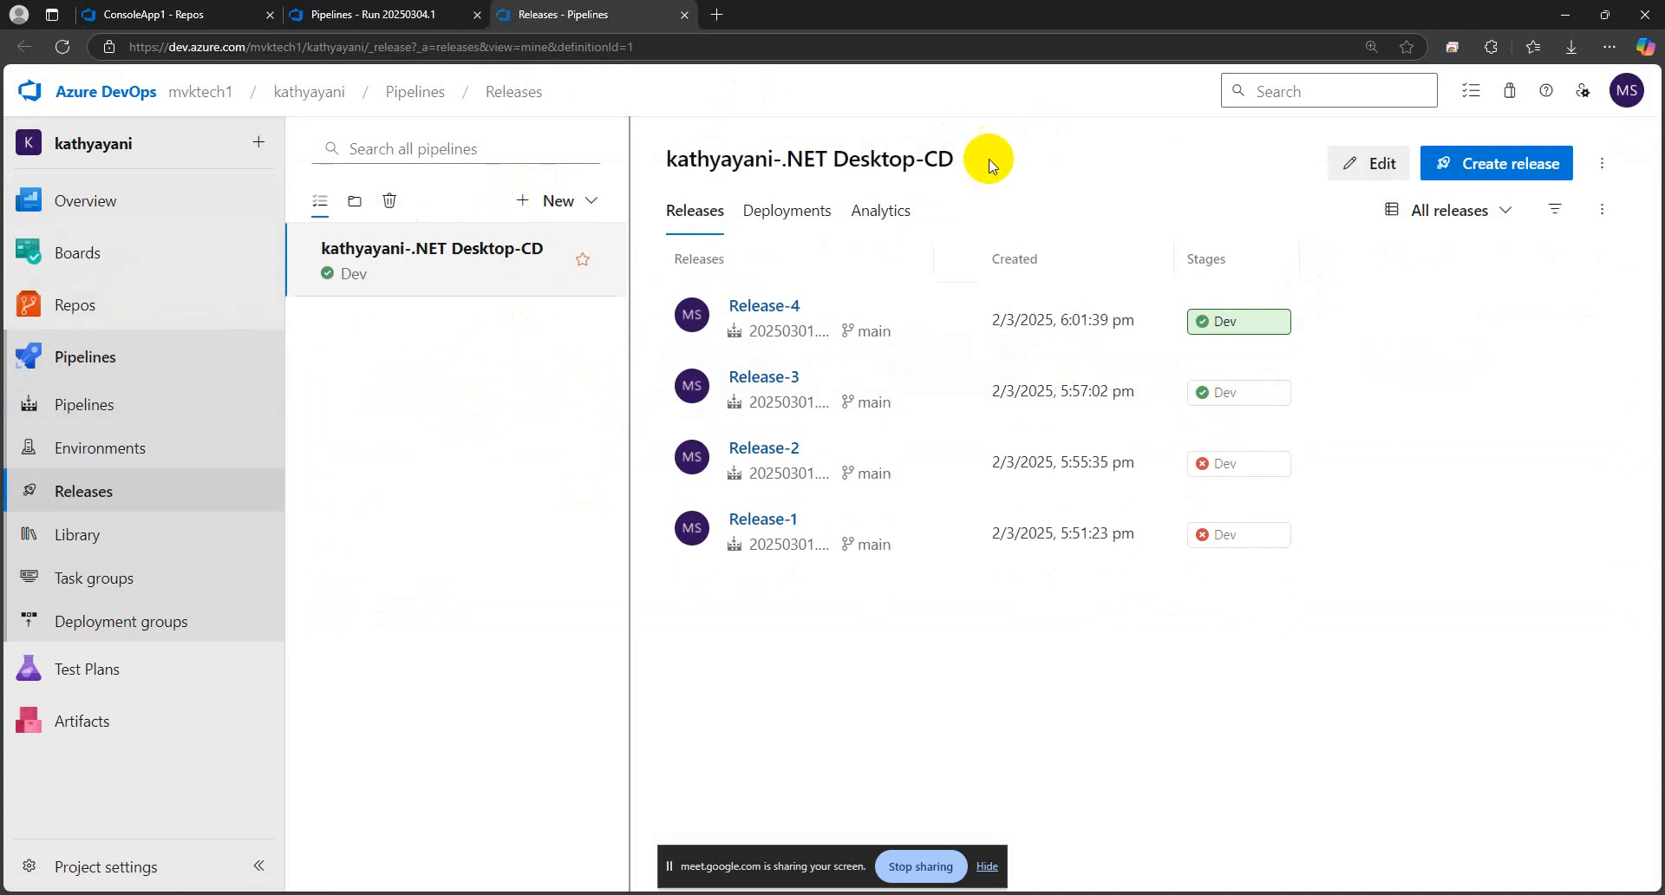
double_click(950, 159)
drag(949, 158, 669, 159)
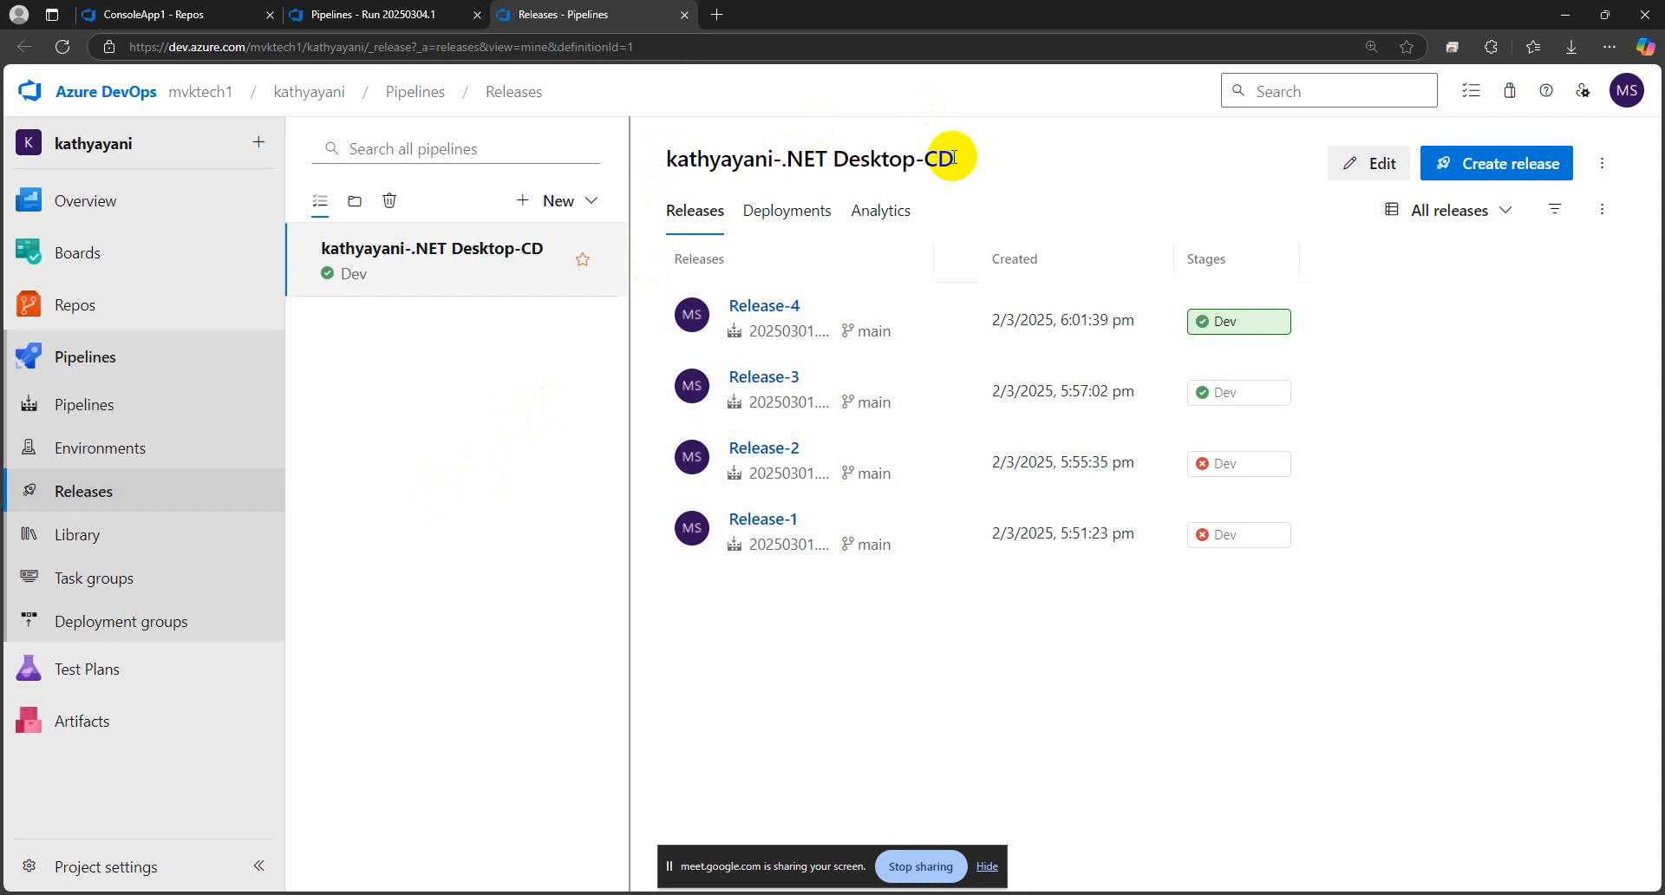
Clone the existing .NET Desktop-CD release pipeline
drag(957, 156, 610, 165)
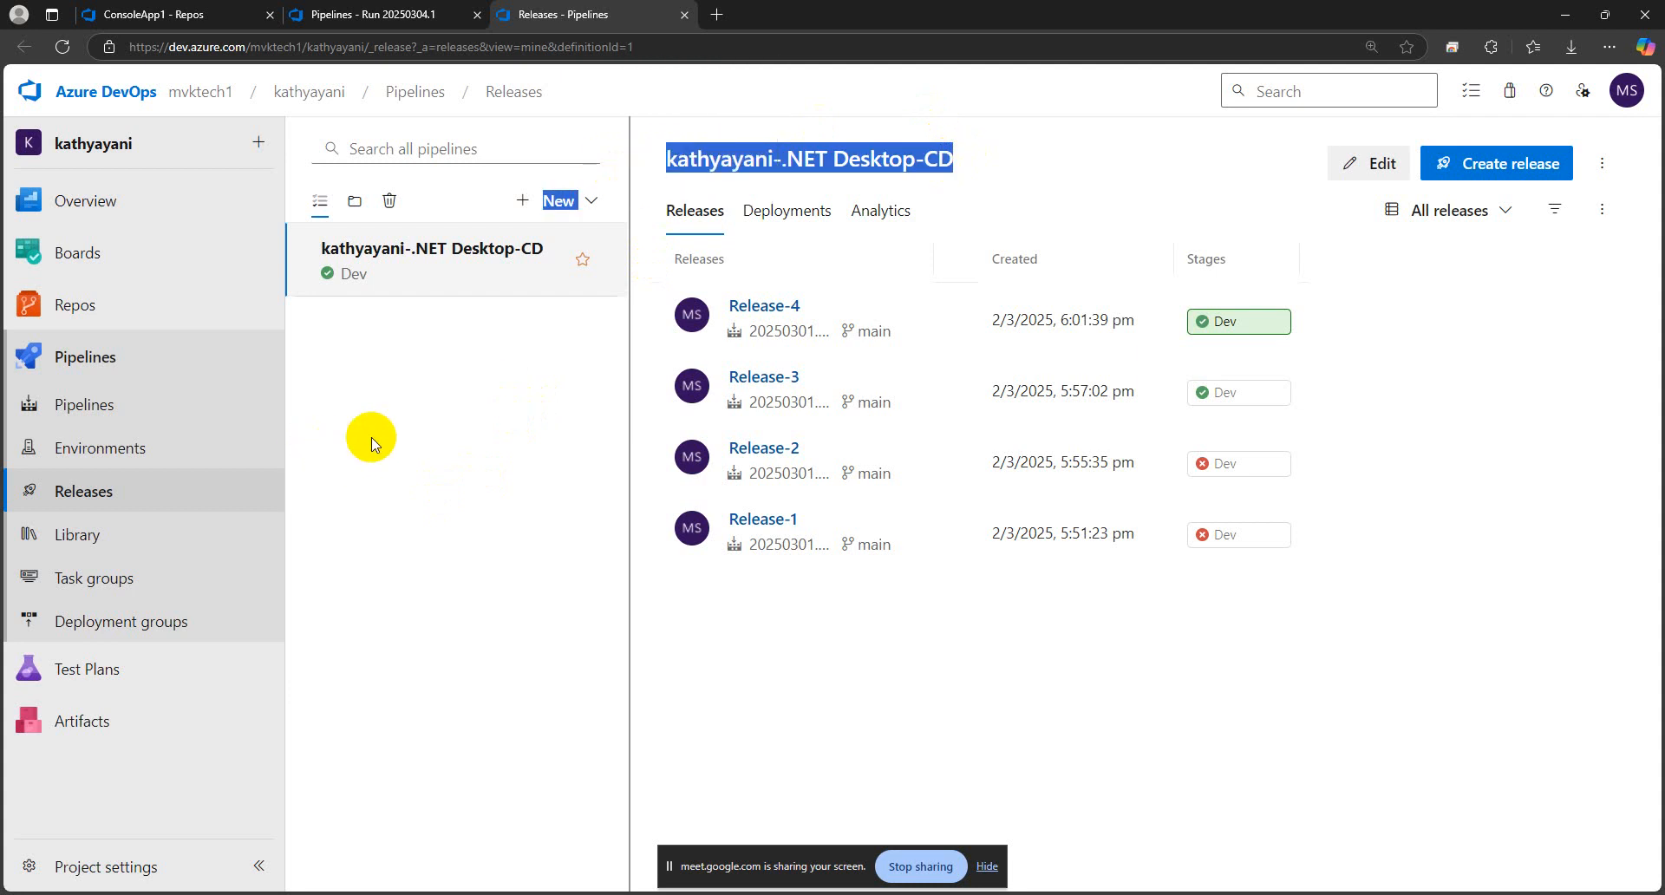
click(491, 364)
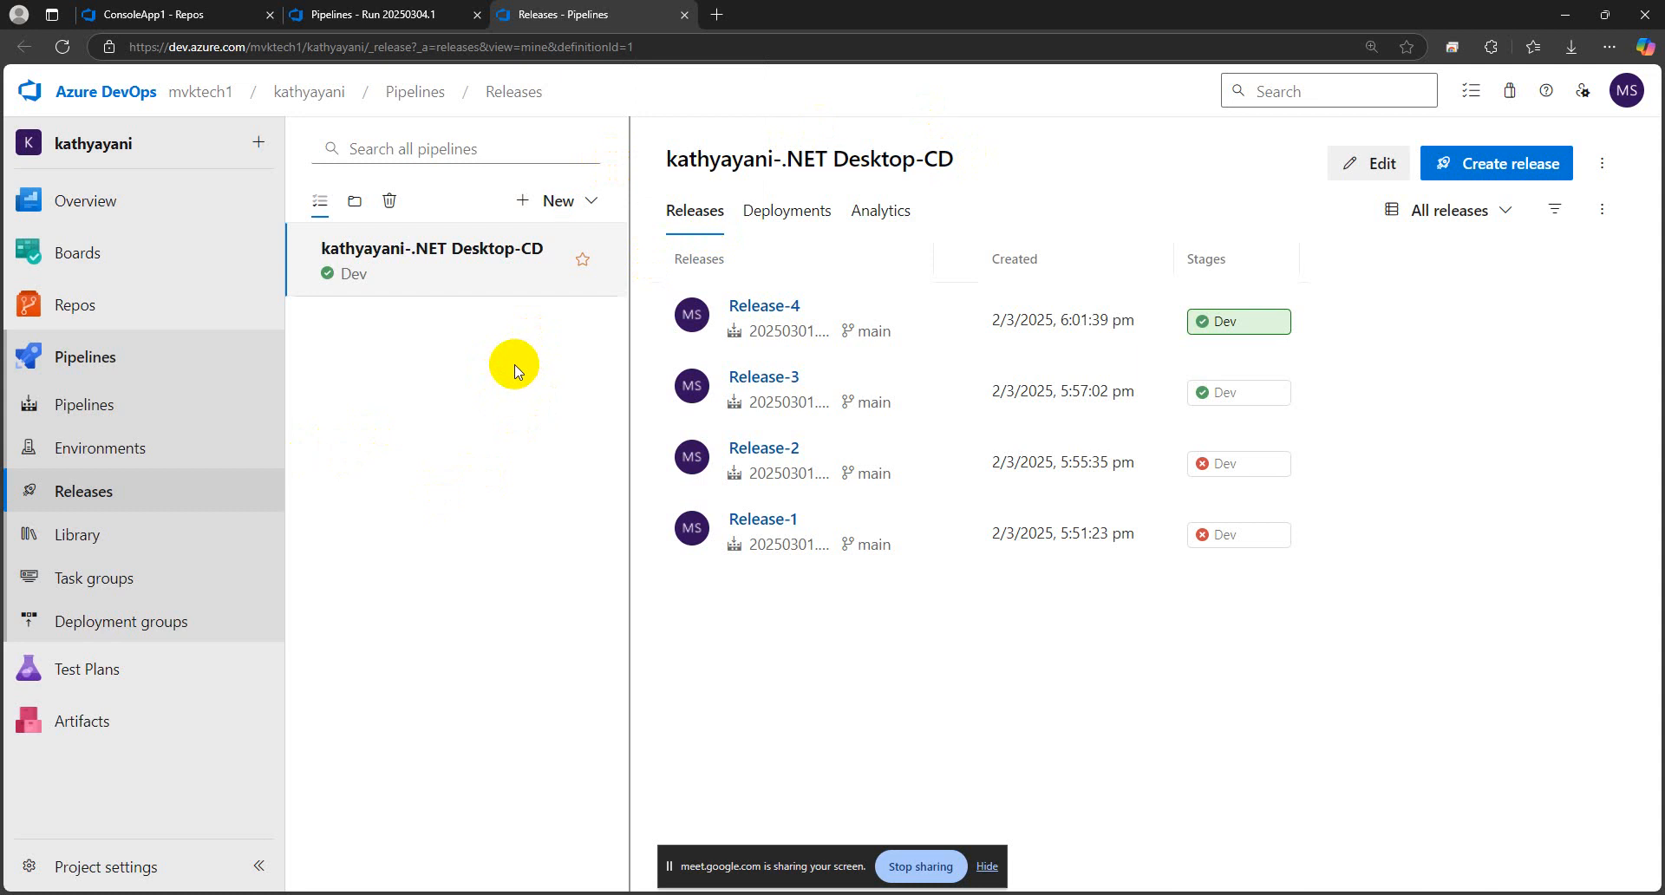
click(1603, 164)
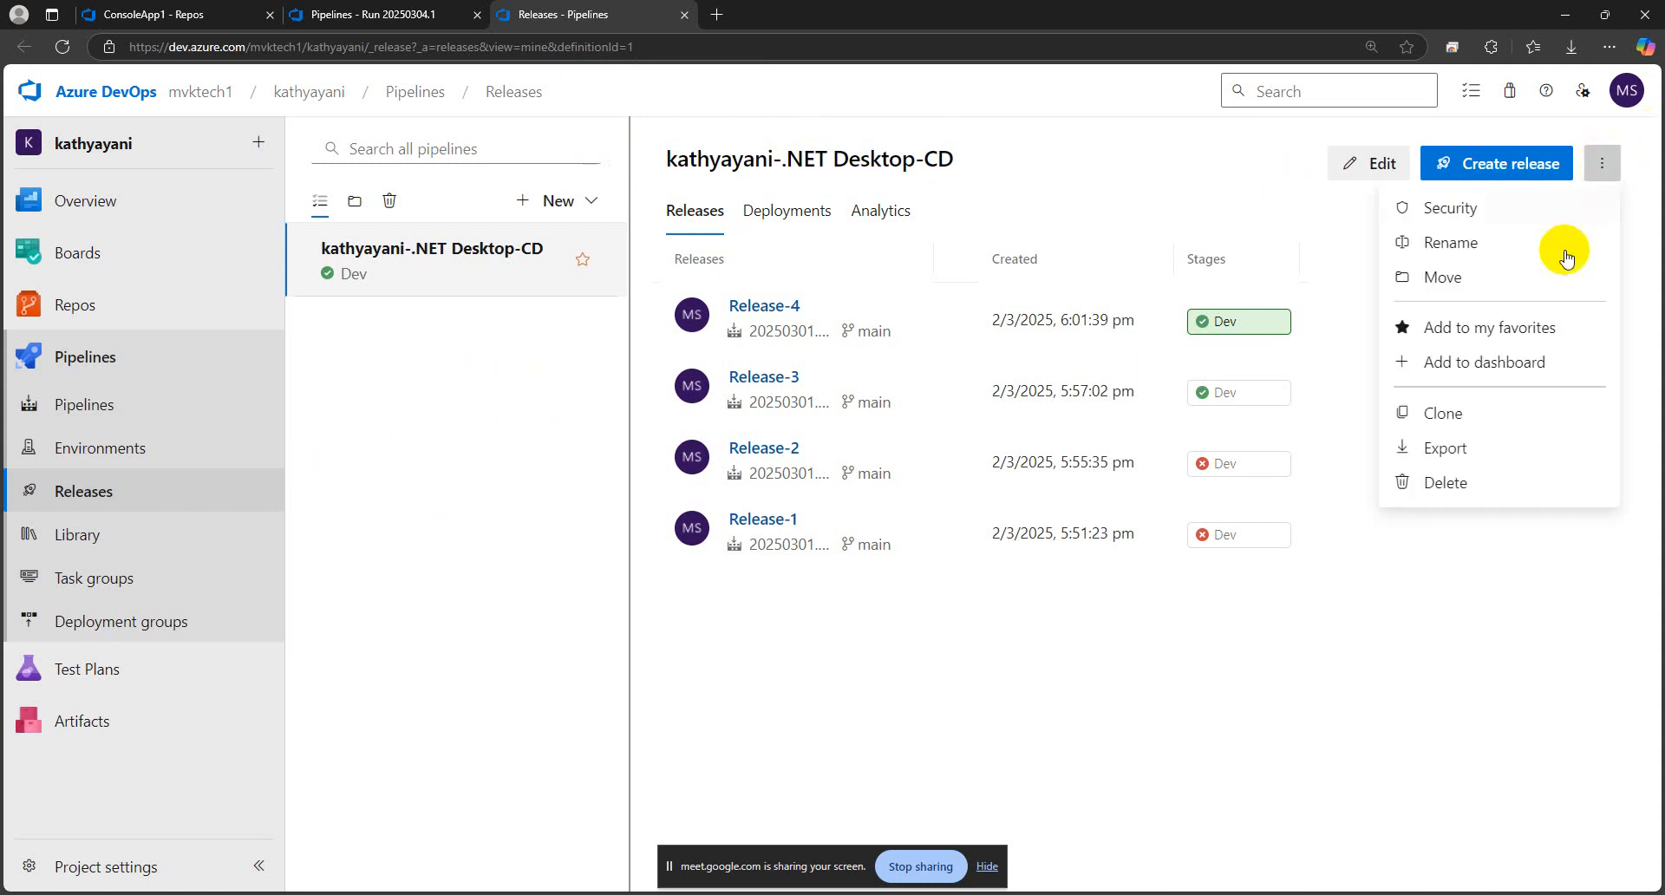
click(1457, 415)
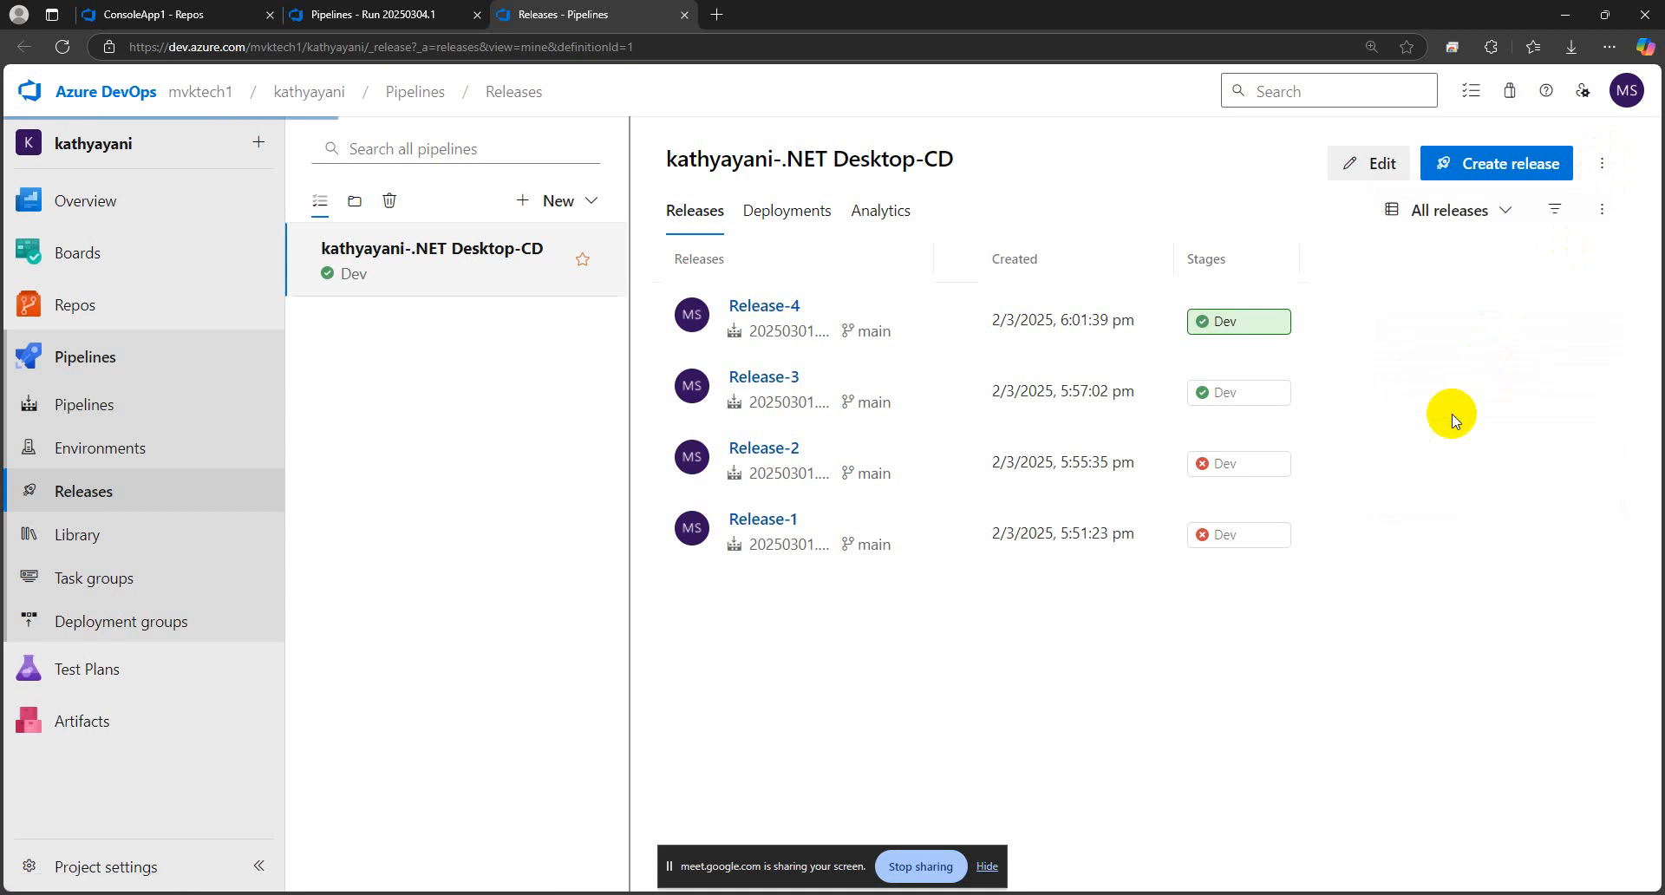
Try to replace the cloned release pipeline's name with the name copied from the ConsoleApp1 CI build run page
click(375, 17)
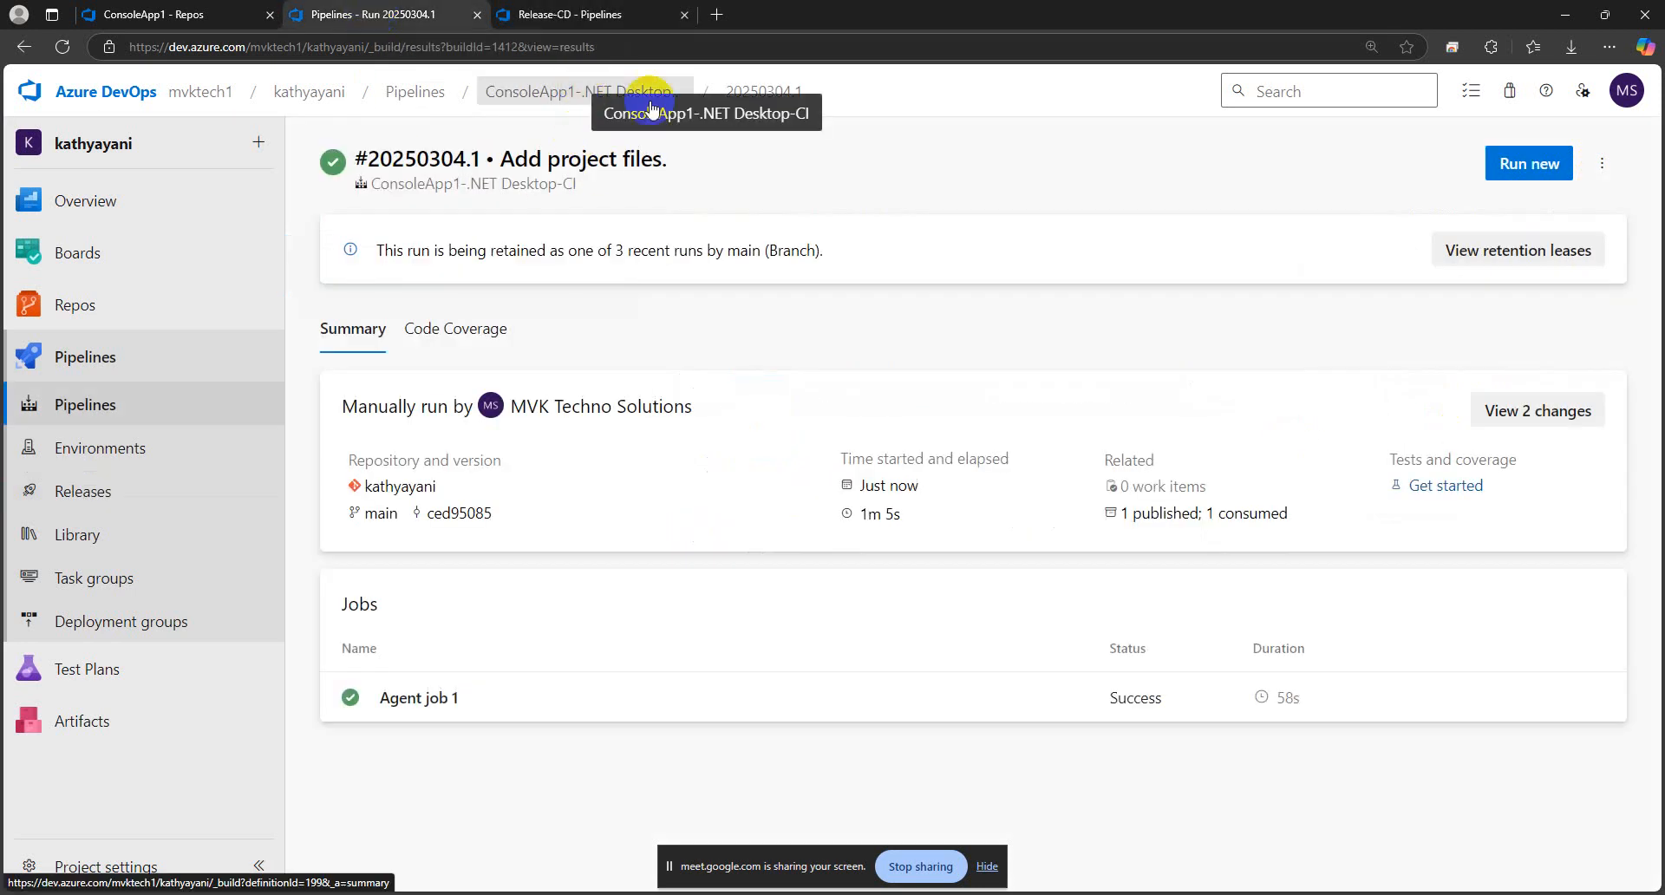
drag(814, 116, 606, 119)
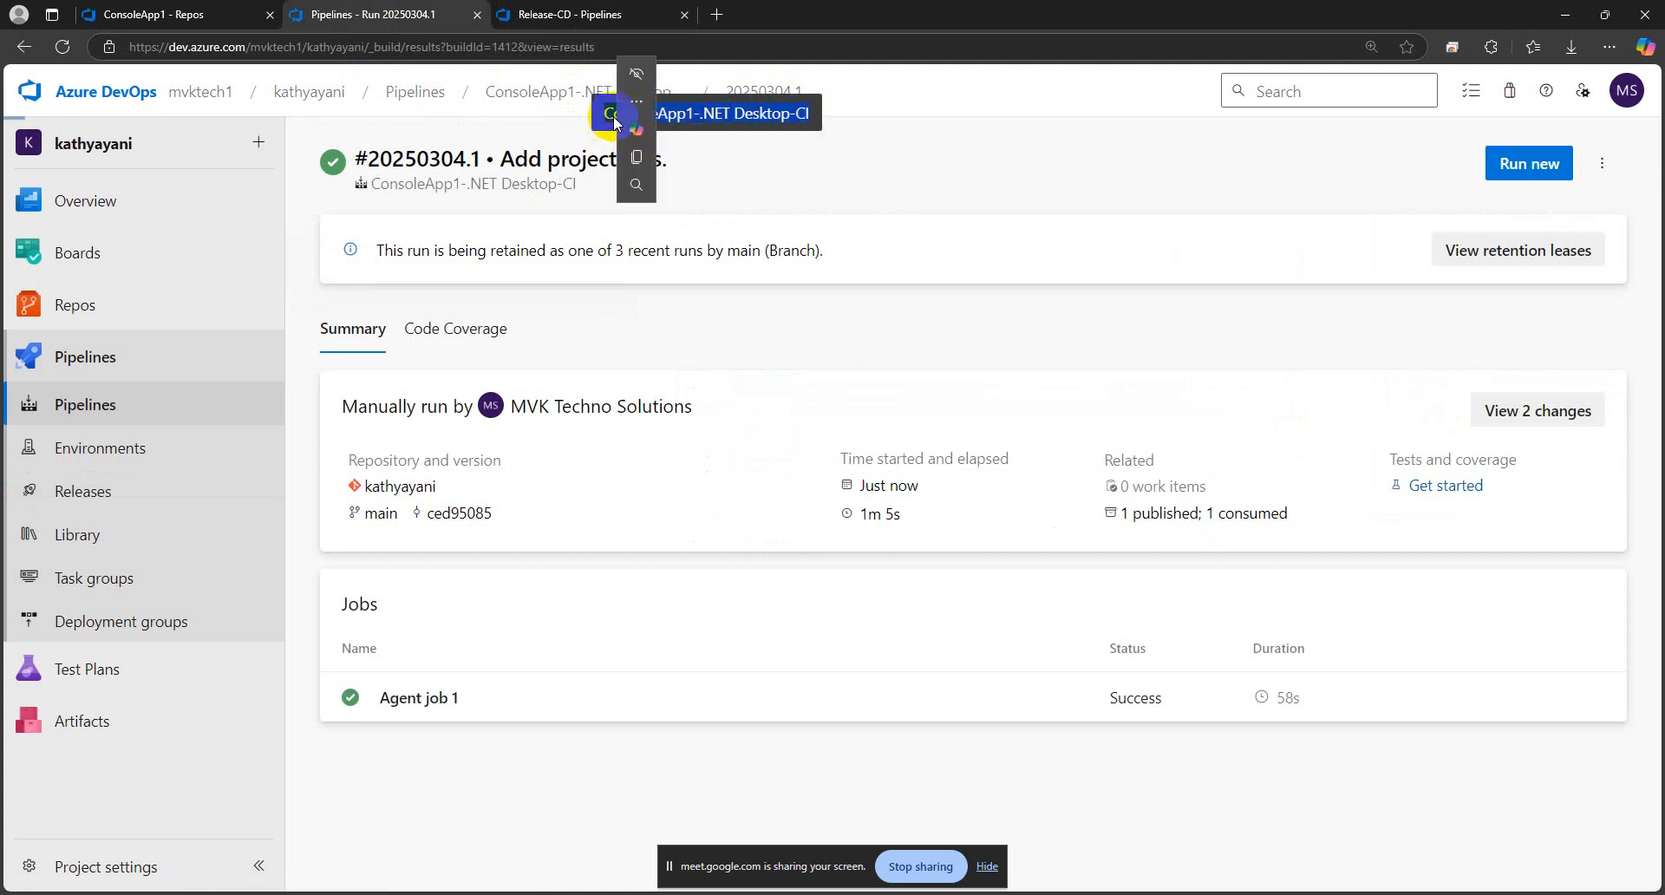
click(636, 159)
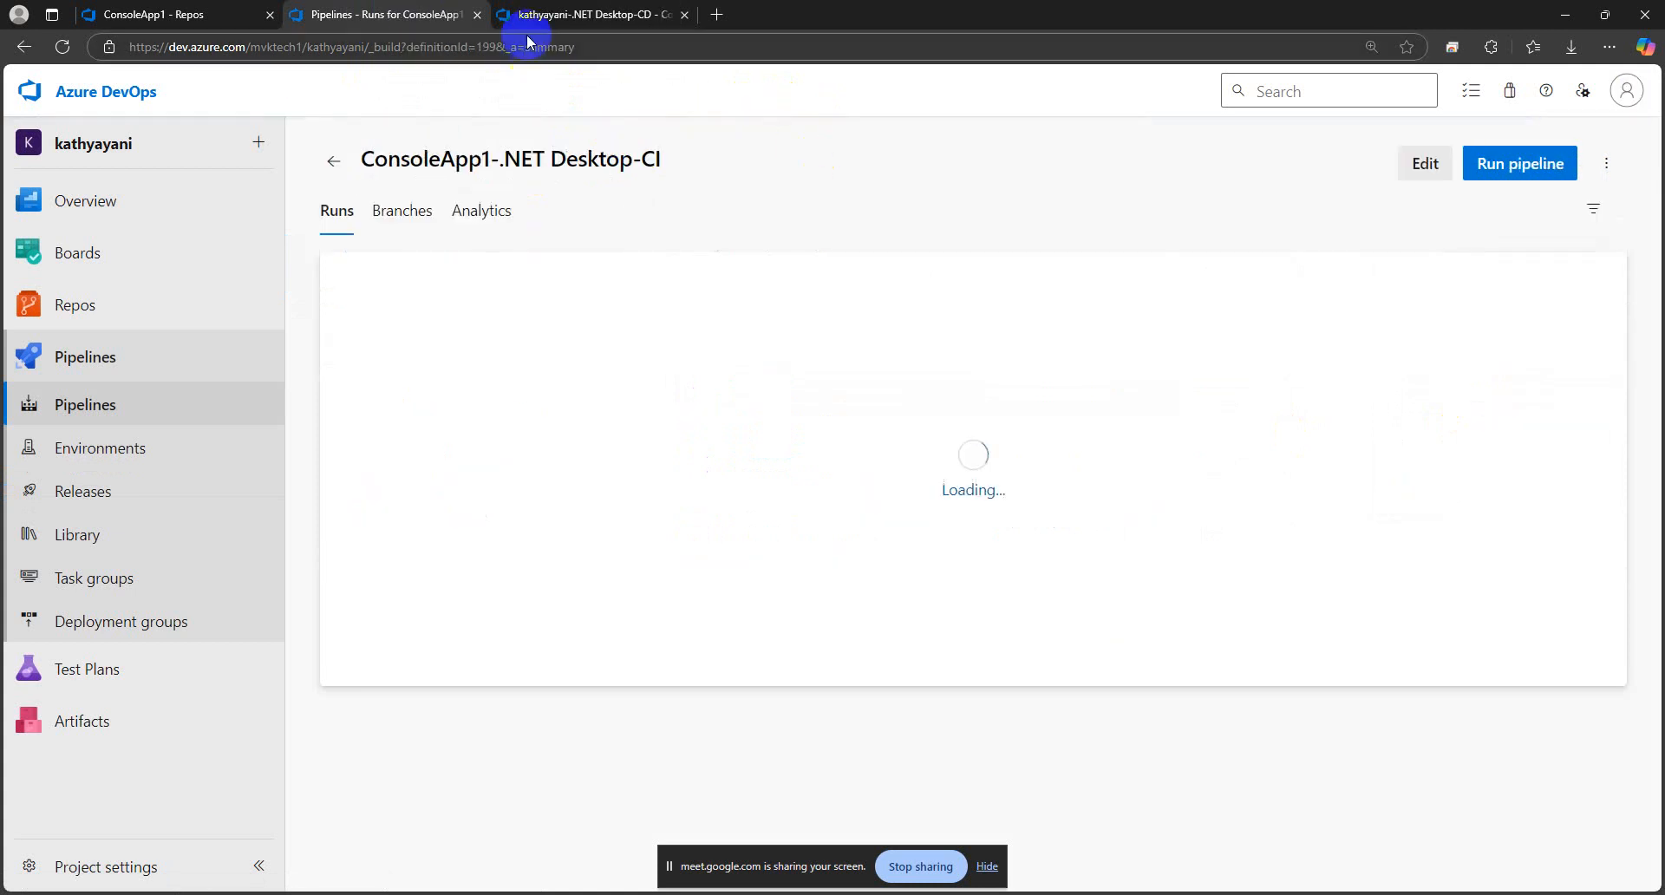
click(589, 15)
click(636, 142)
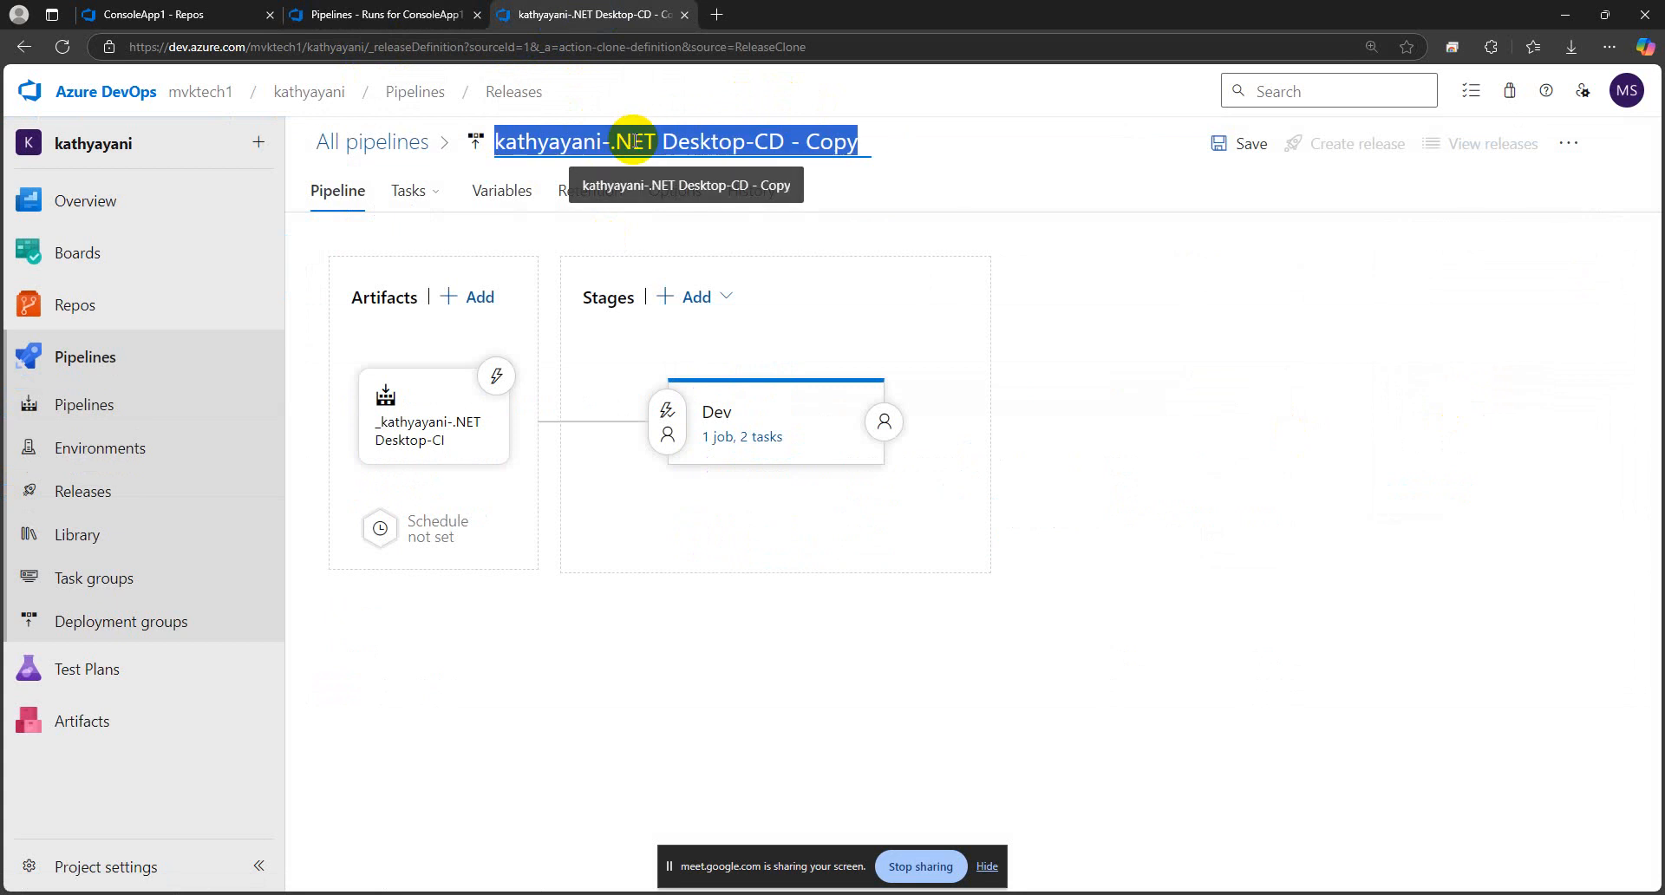
text(ConsoleApp1)
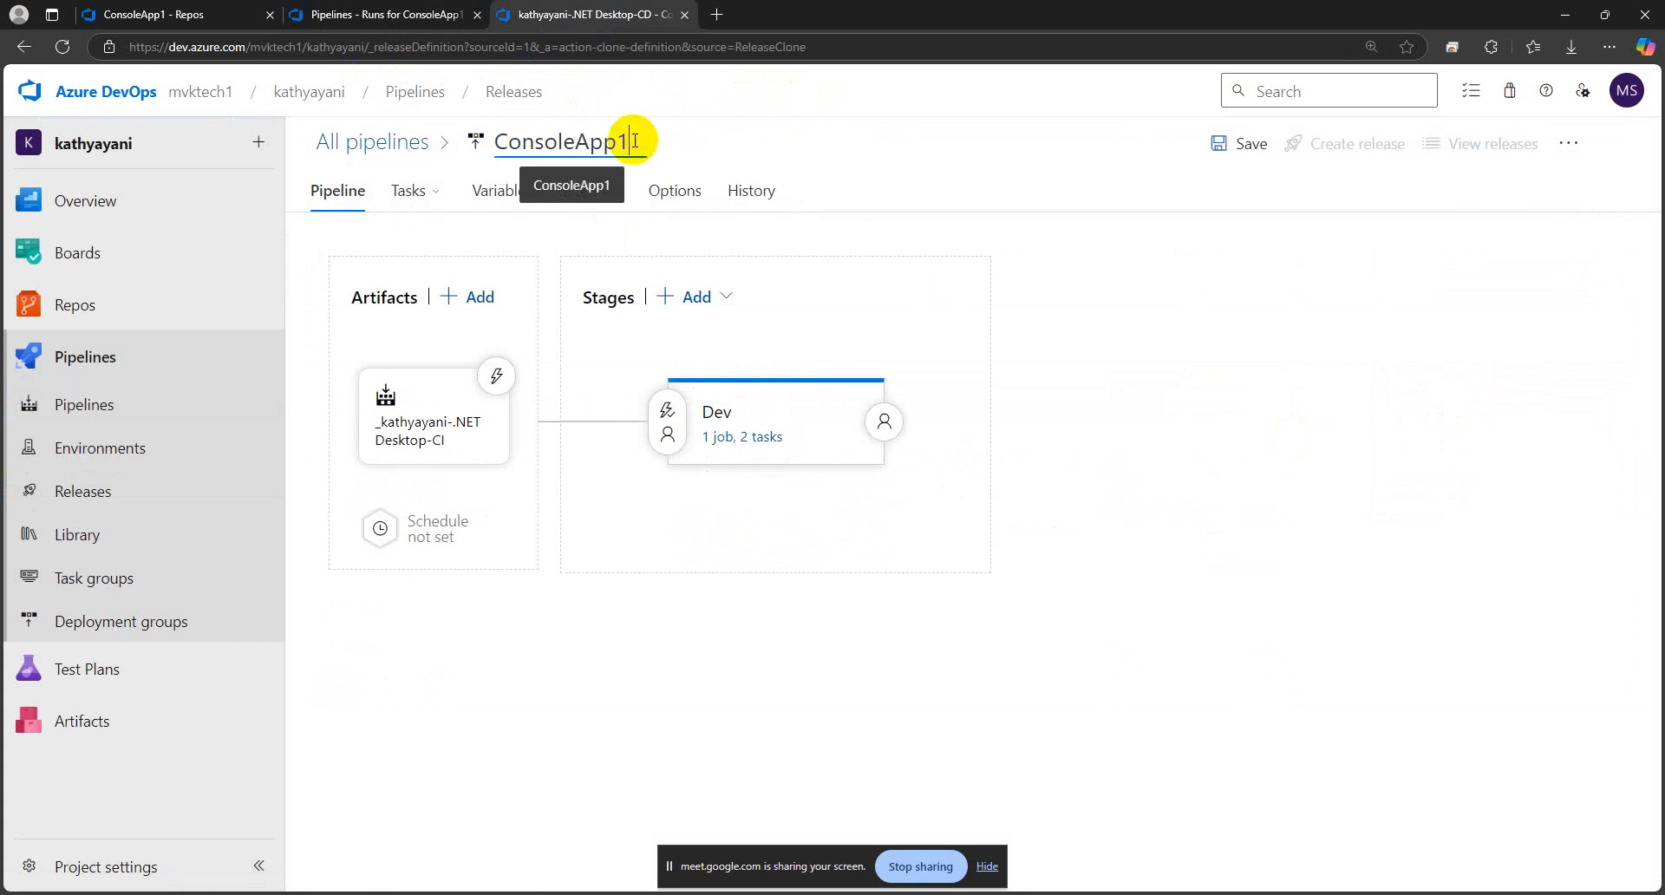
Rename the cloned release pipeline ConsoleApp1-.NET Desktop-CD, reusing the name copied from the CI build pipeline's page and changing CI to CD
click(373, 14)
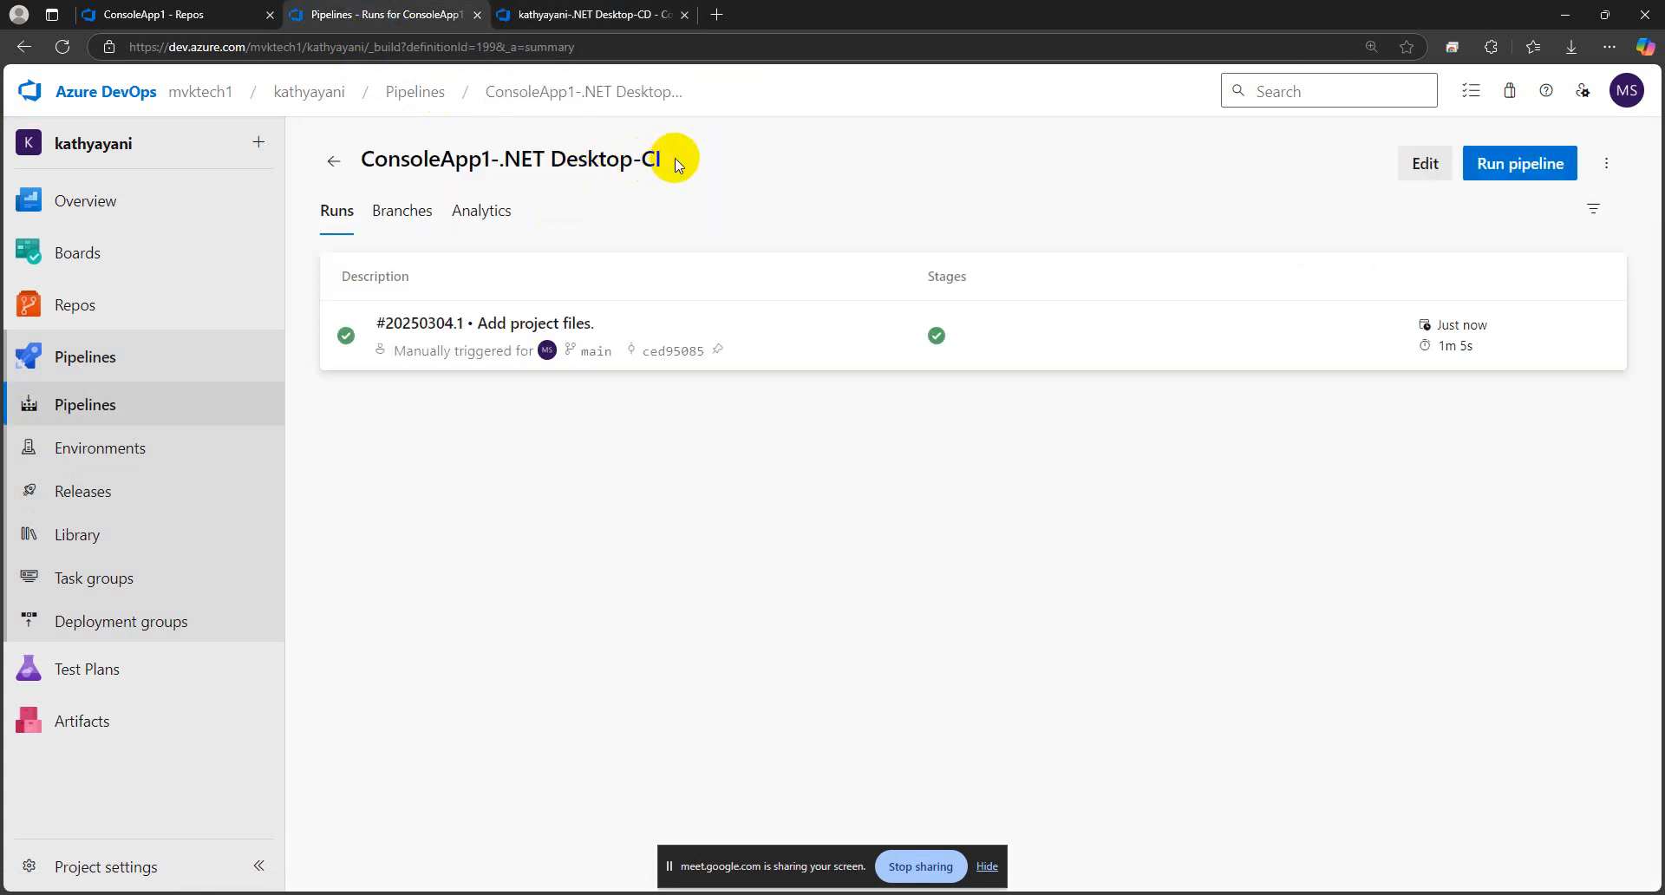
drag(673, 158, 327, 164)
click(366, 157)
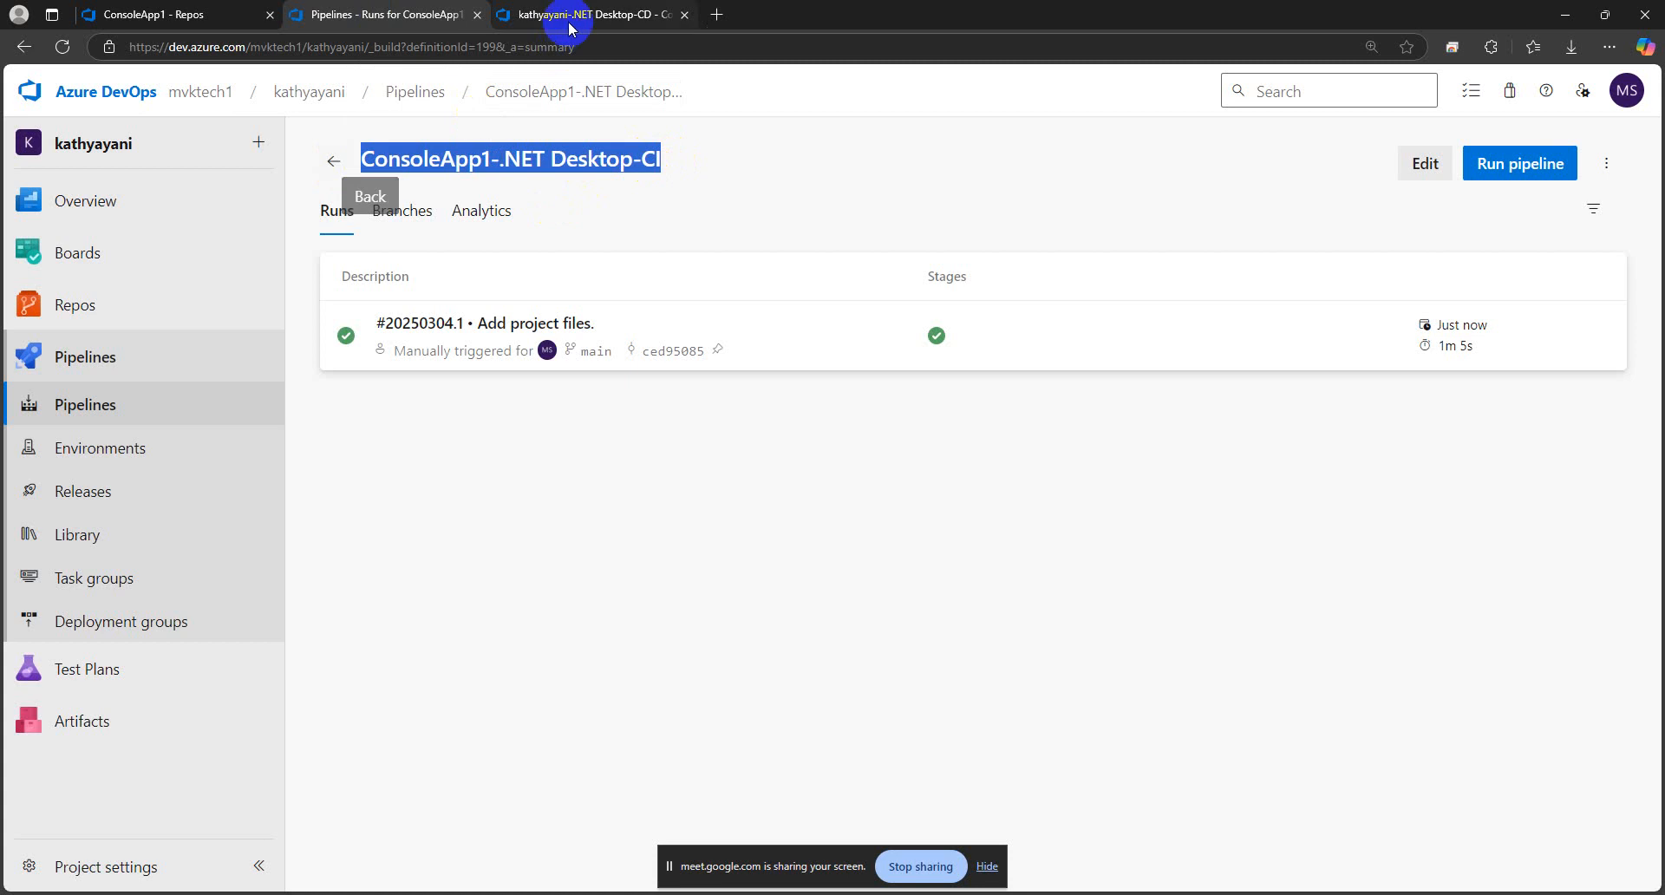
click(576, 15)
key(ctrl+v)
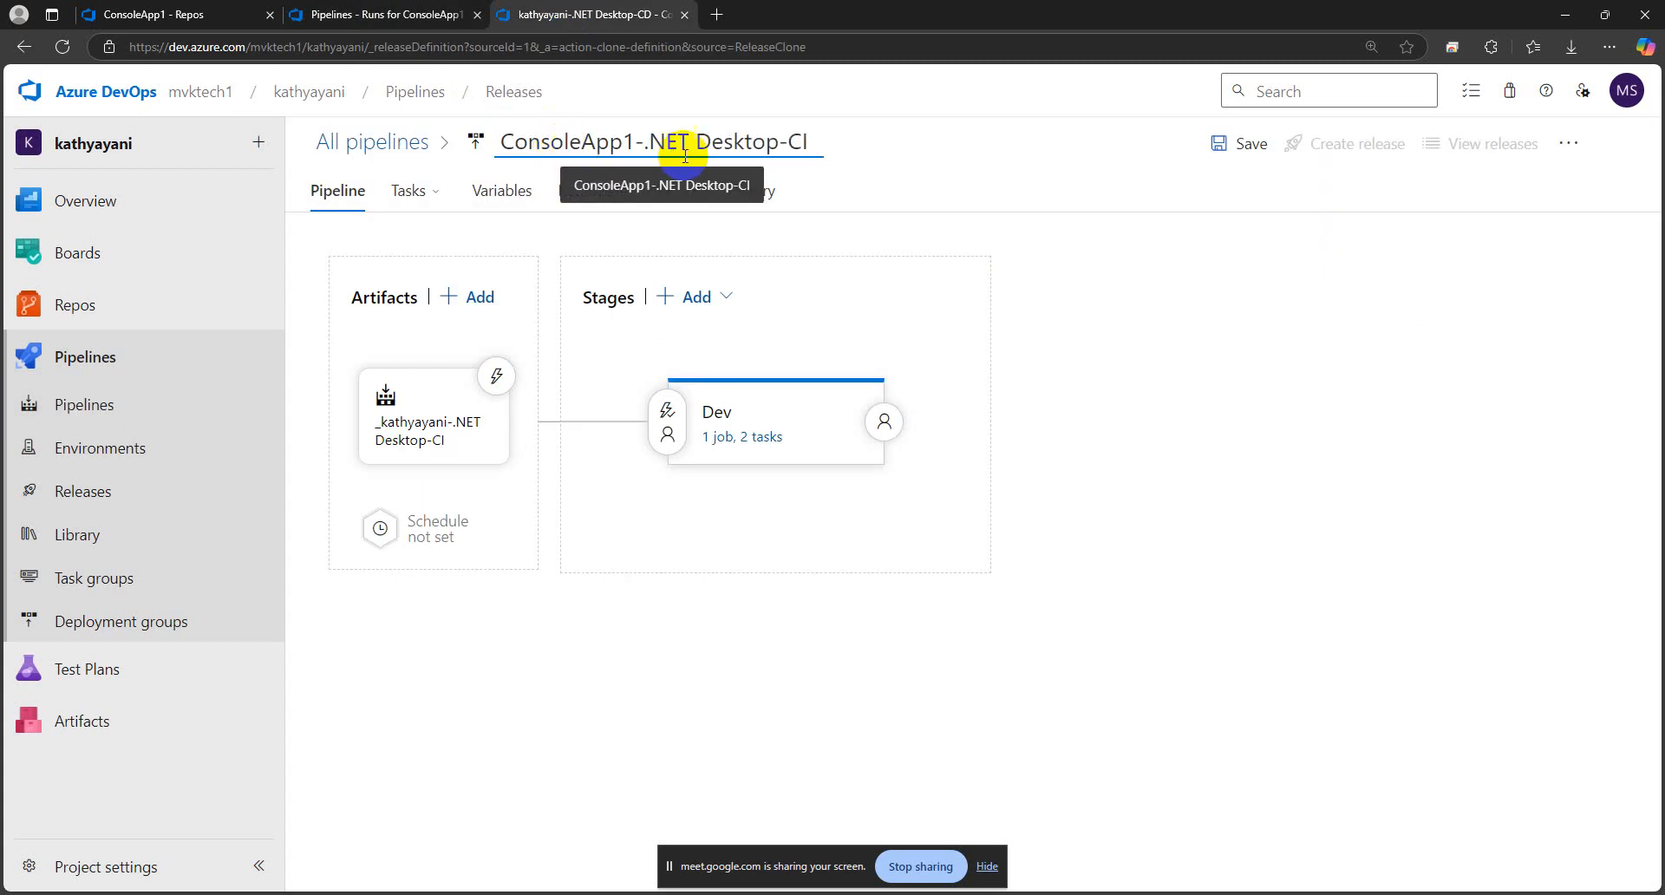
key(BackSpace)
key(Caps_Lock)
text(D)
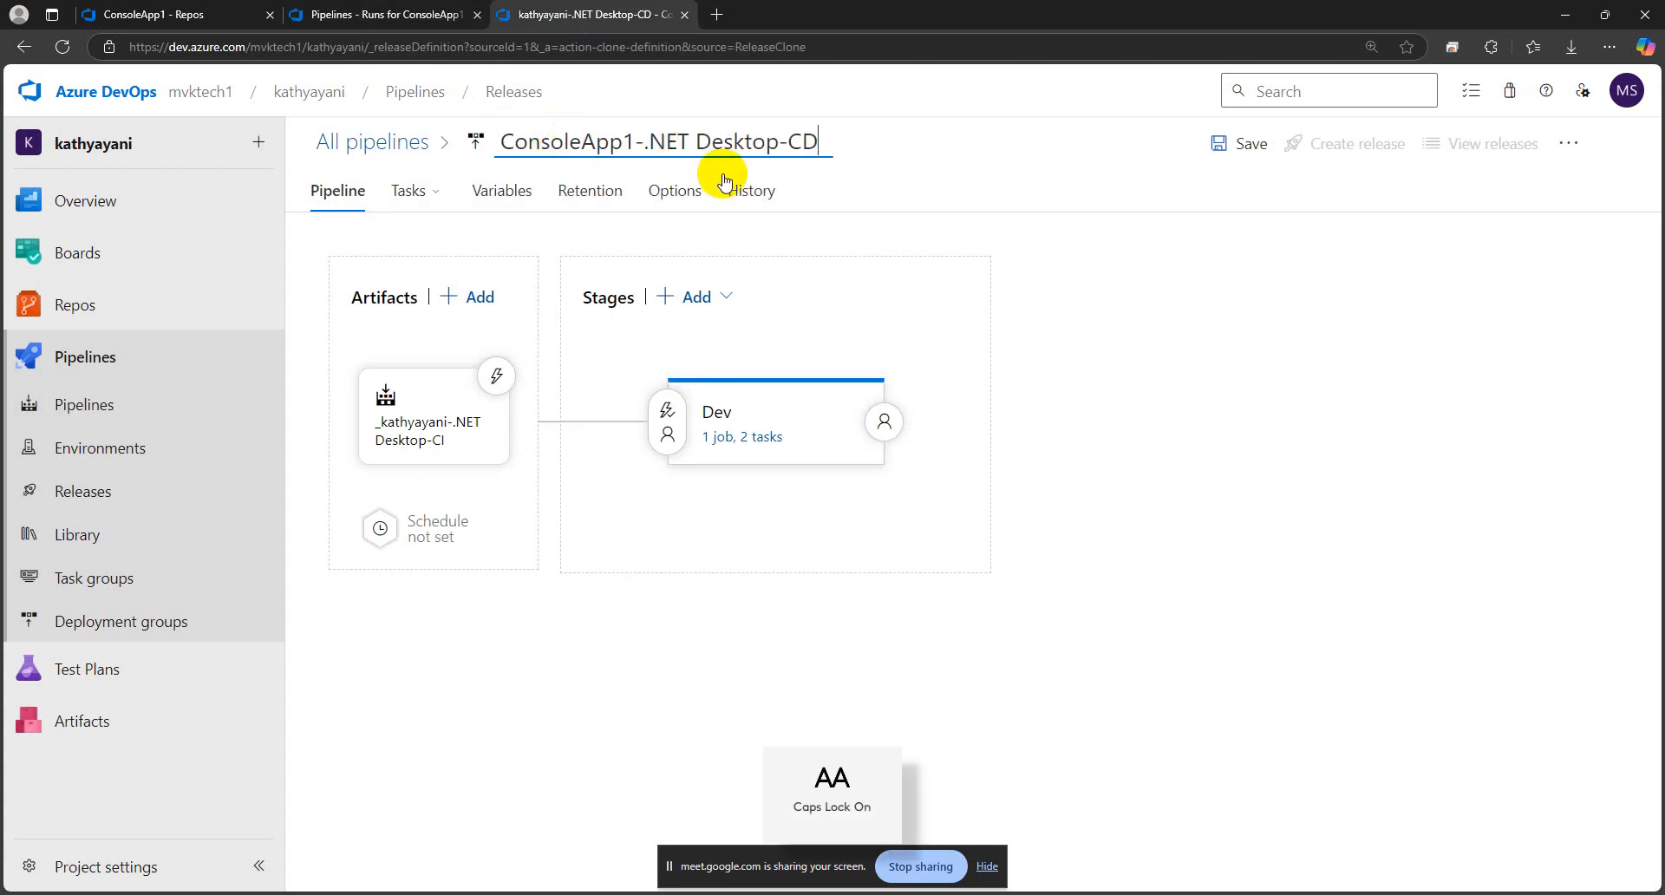
key(Caps_Lock)
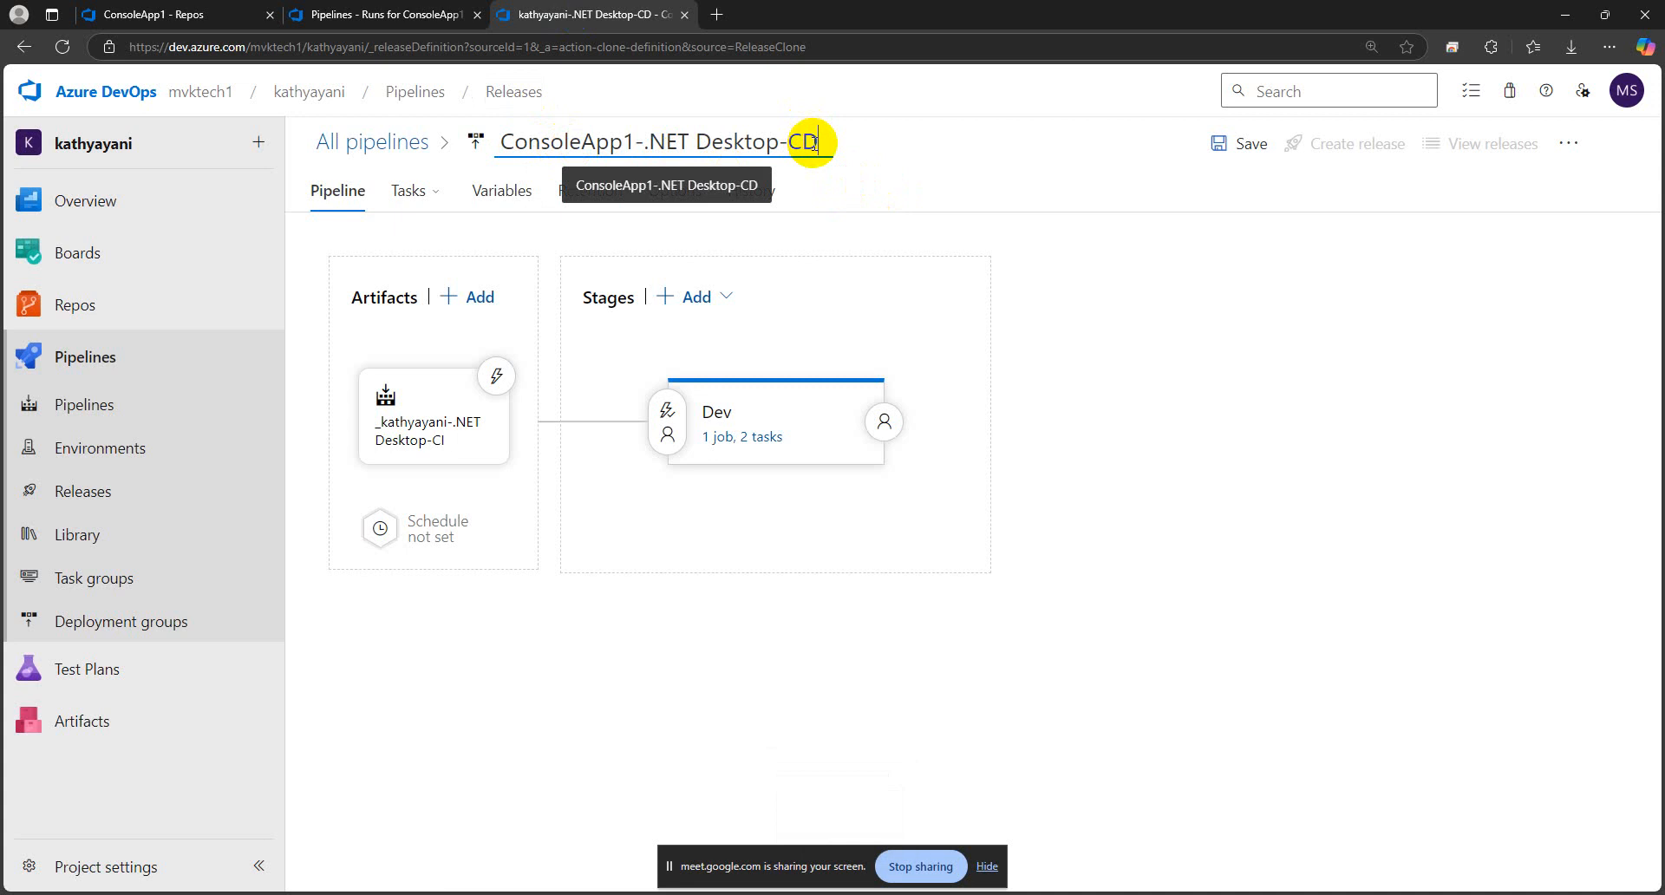
click(1114, 329)
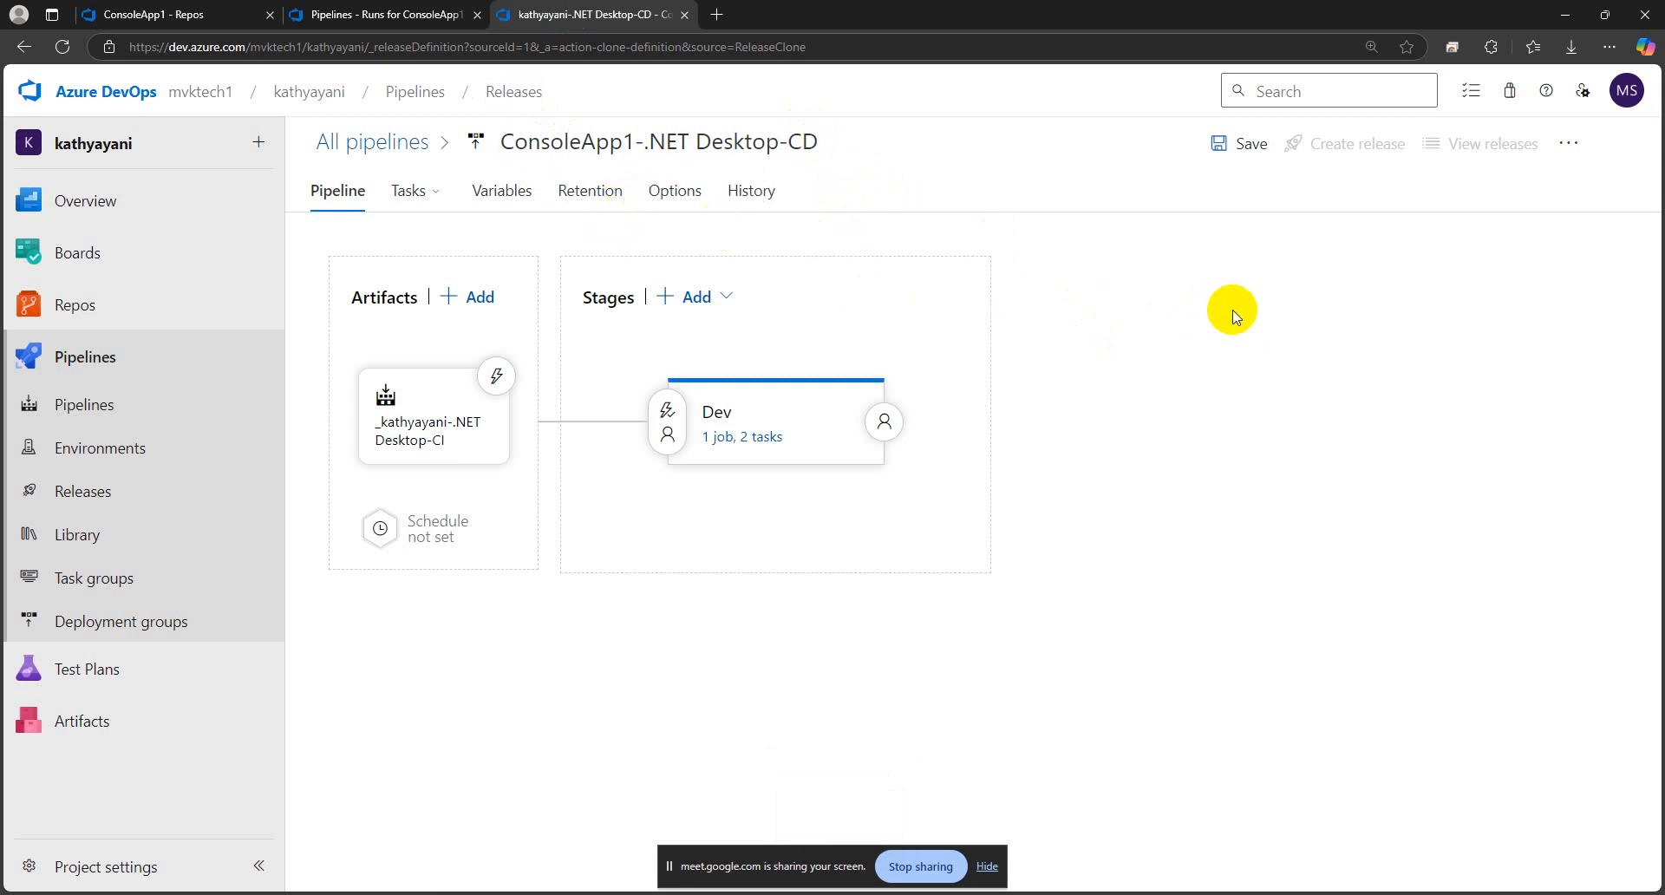
Compare the cloned release pipeline's name with the name of the ConsoleApp1 CI build pipeline
click(685, 146)
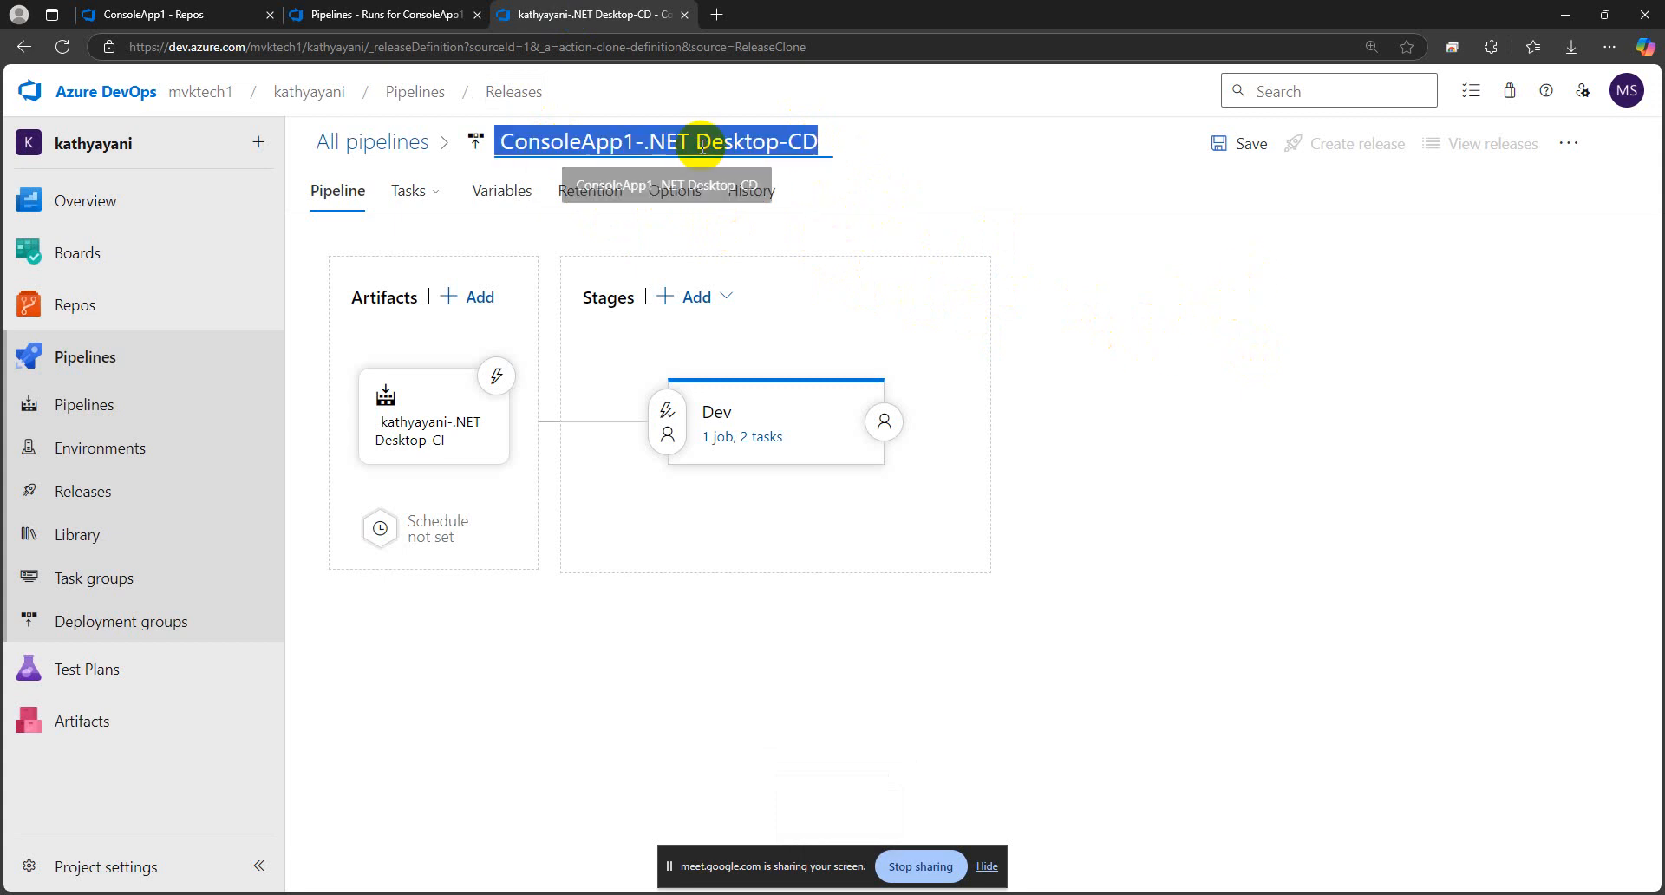
click(648, 144)
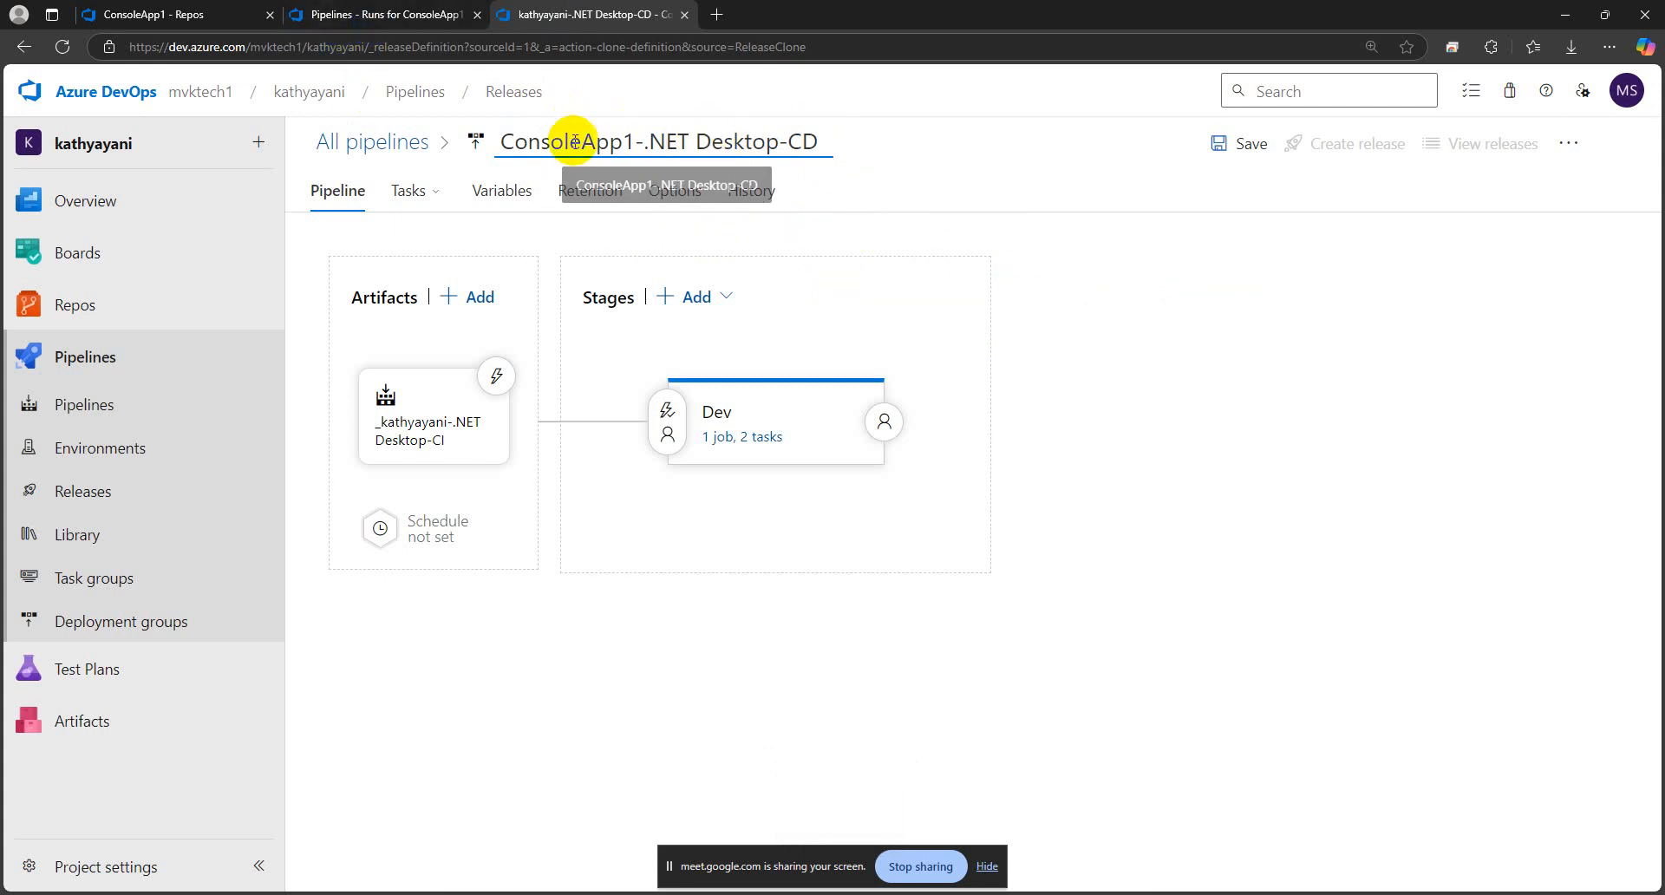
click(347, 15)
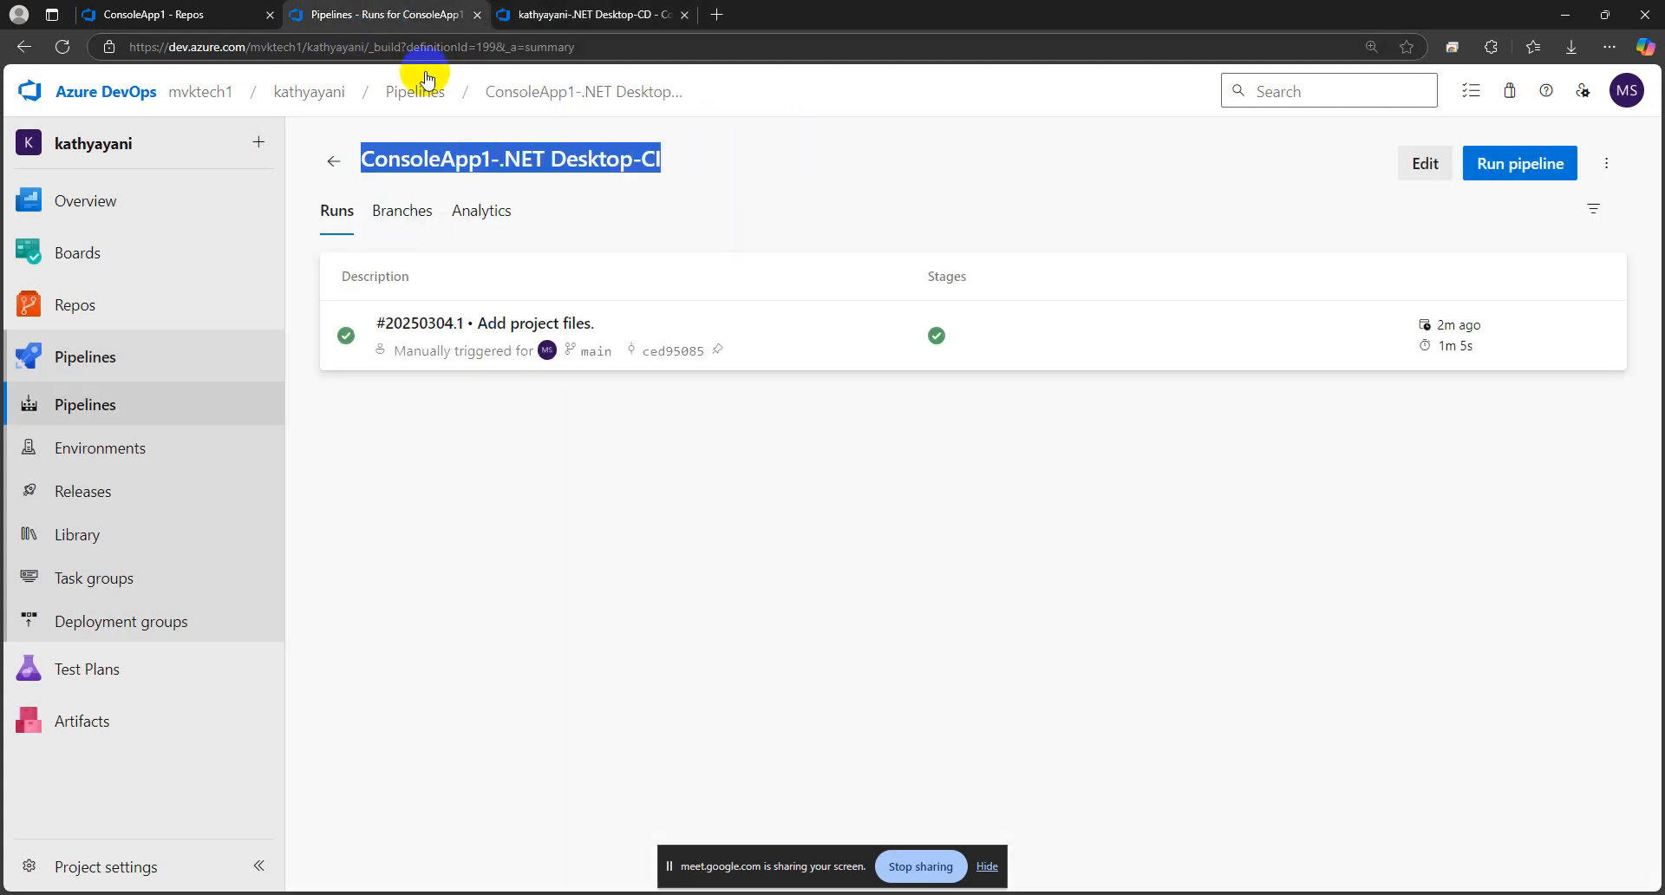
click(548, 18)
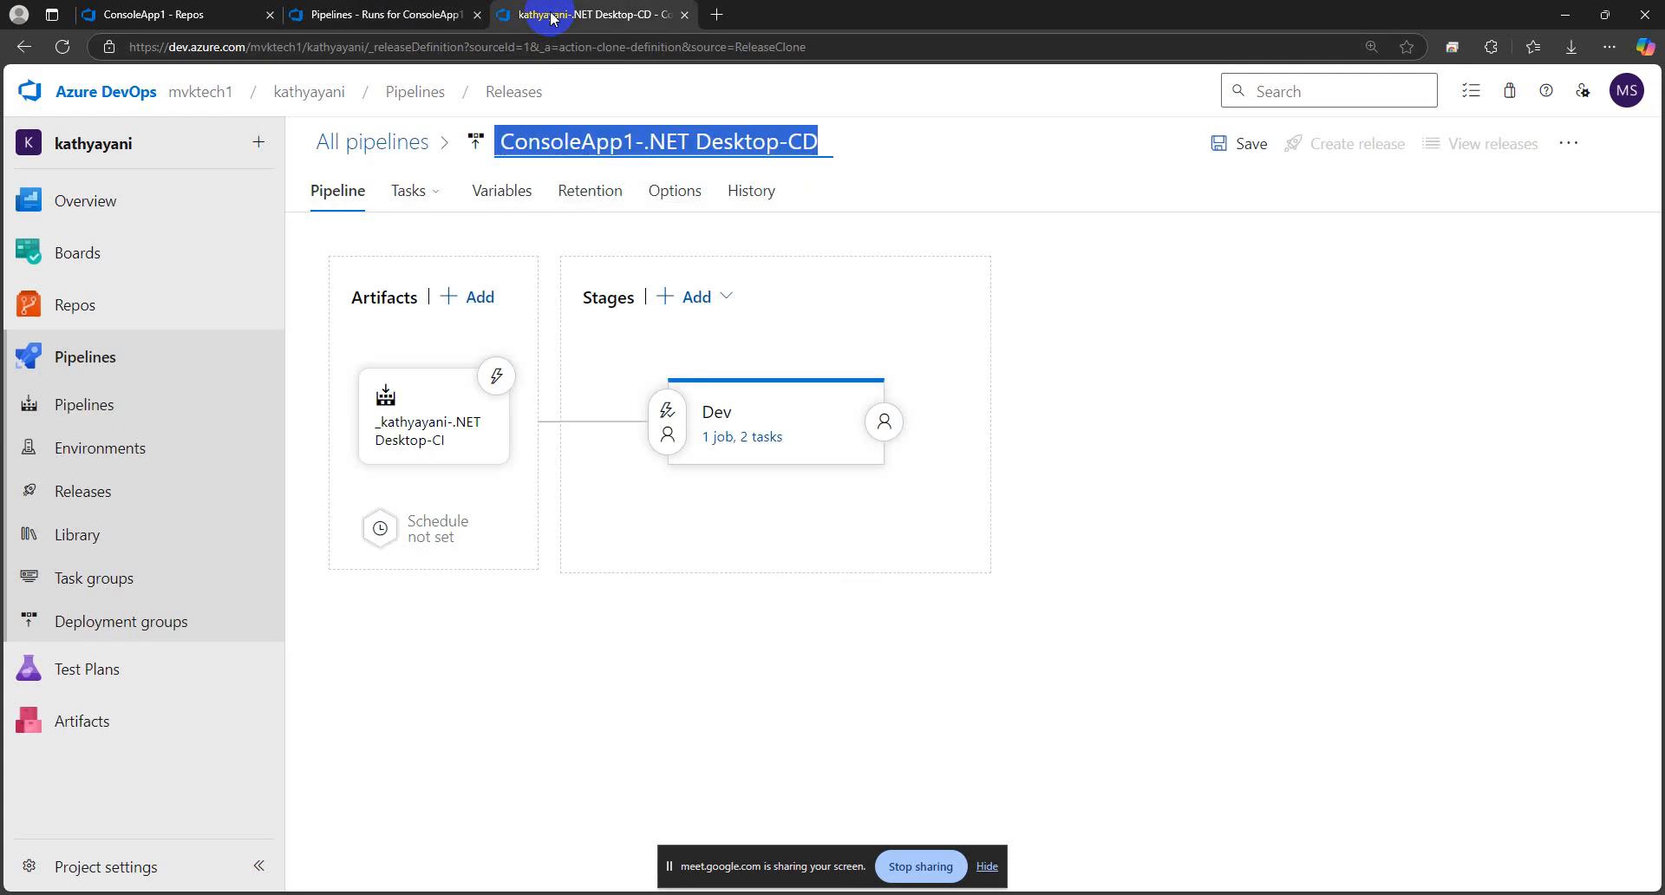
click(1183, 342)
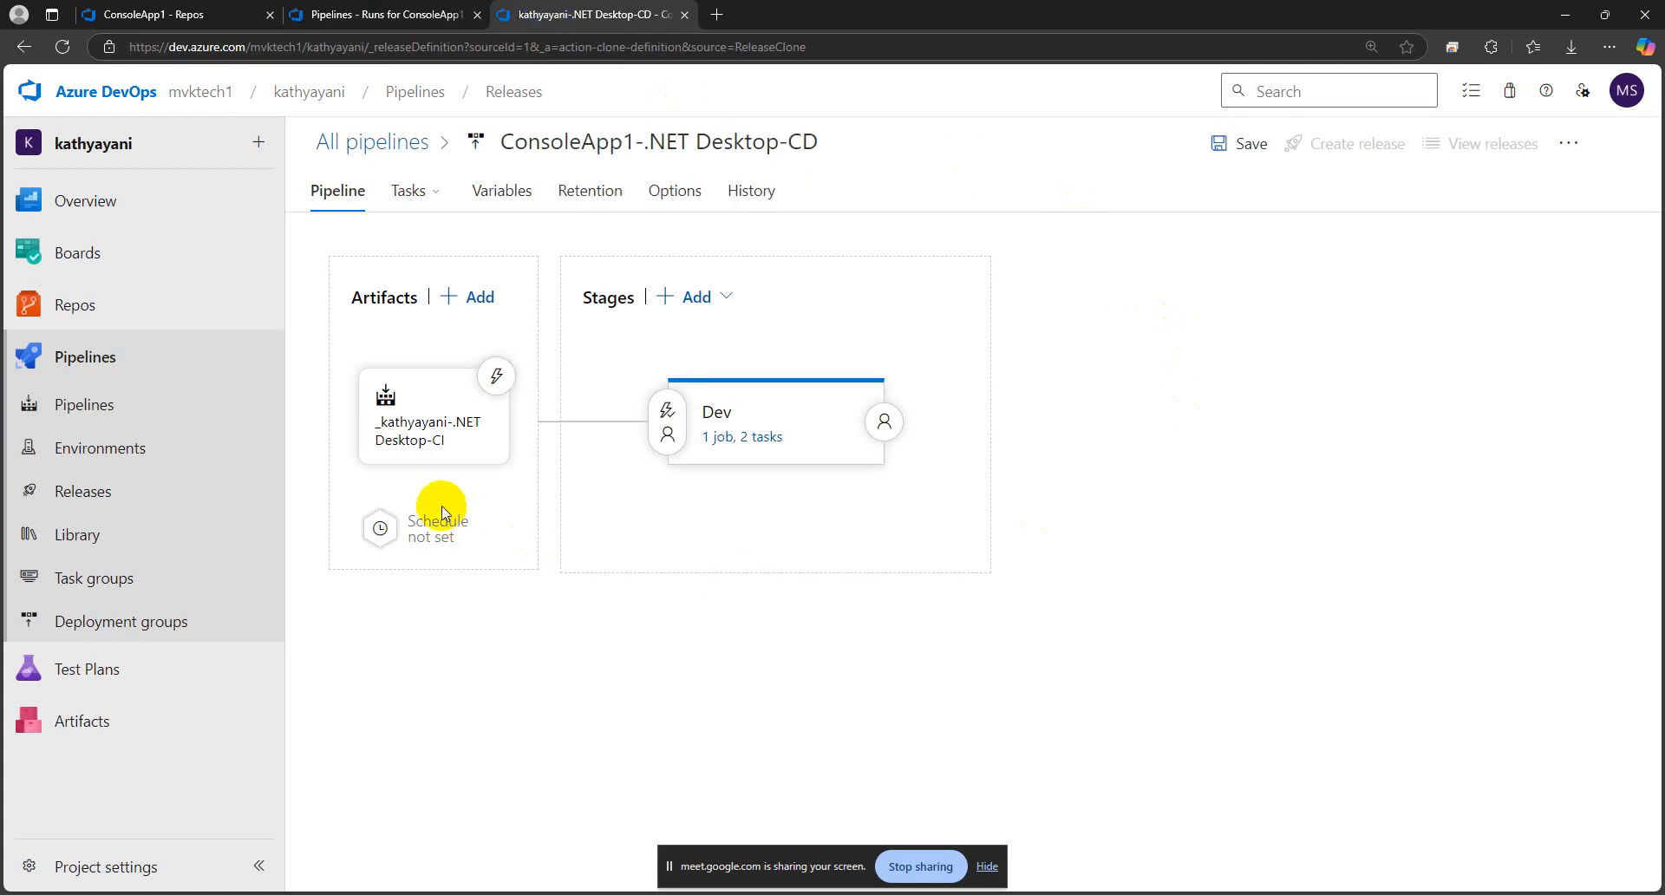
Delete the .NET Desktop-CI build artifact inherited from the original release pipeline and confirm the removal
click(416, 420)
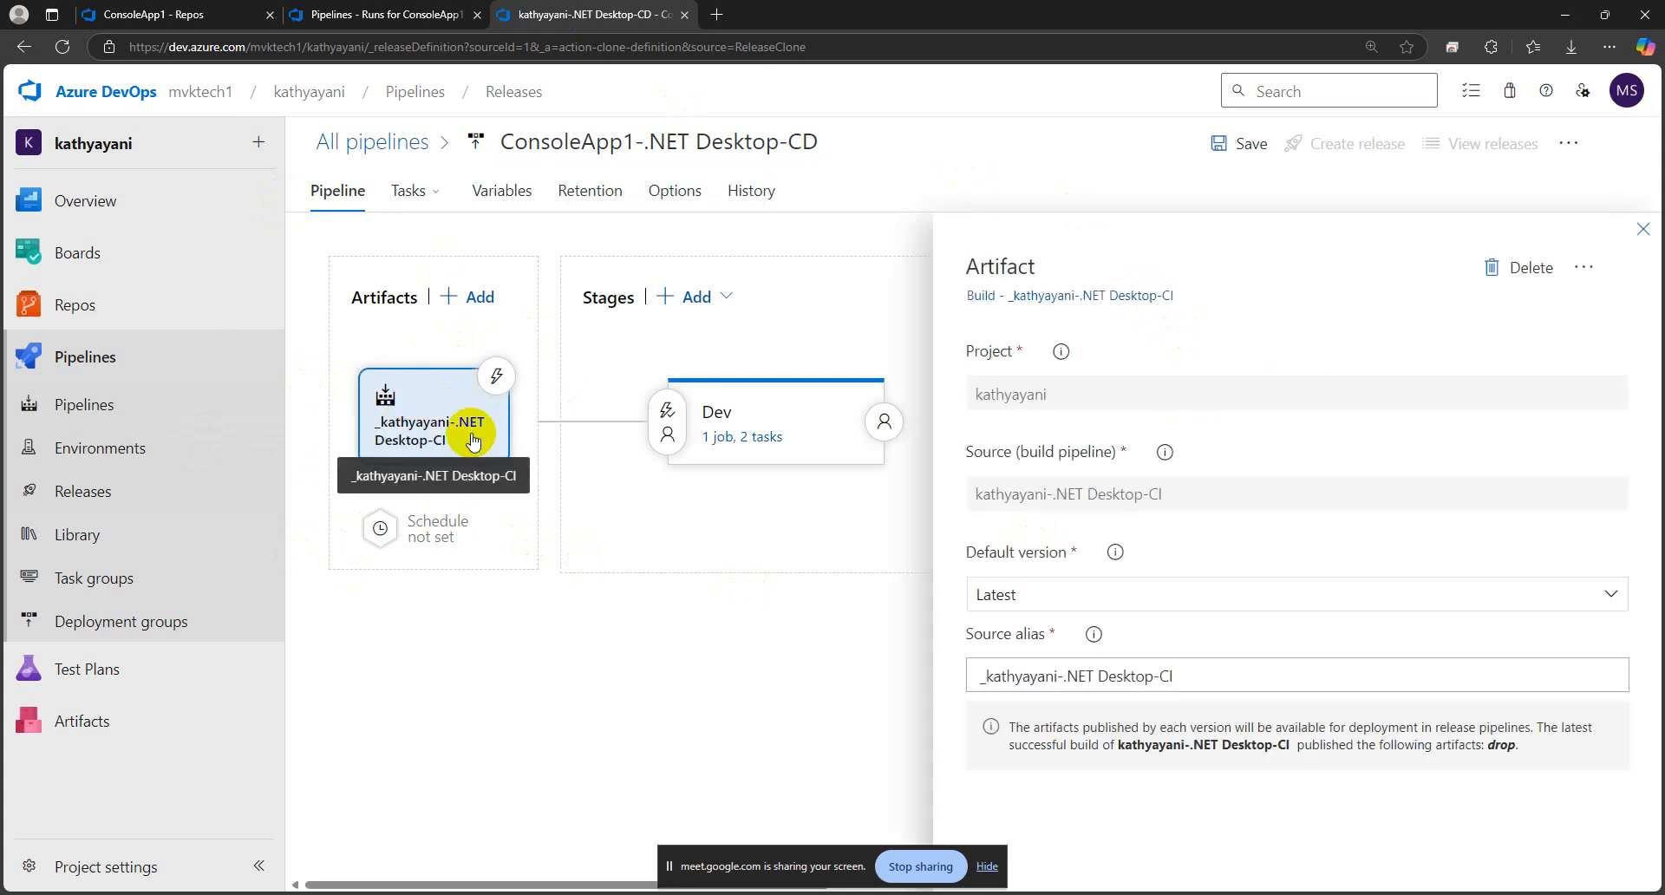
click(1508, 276)
click(883, 549)
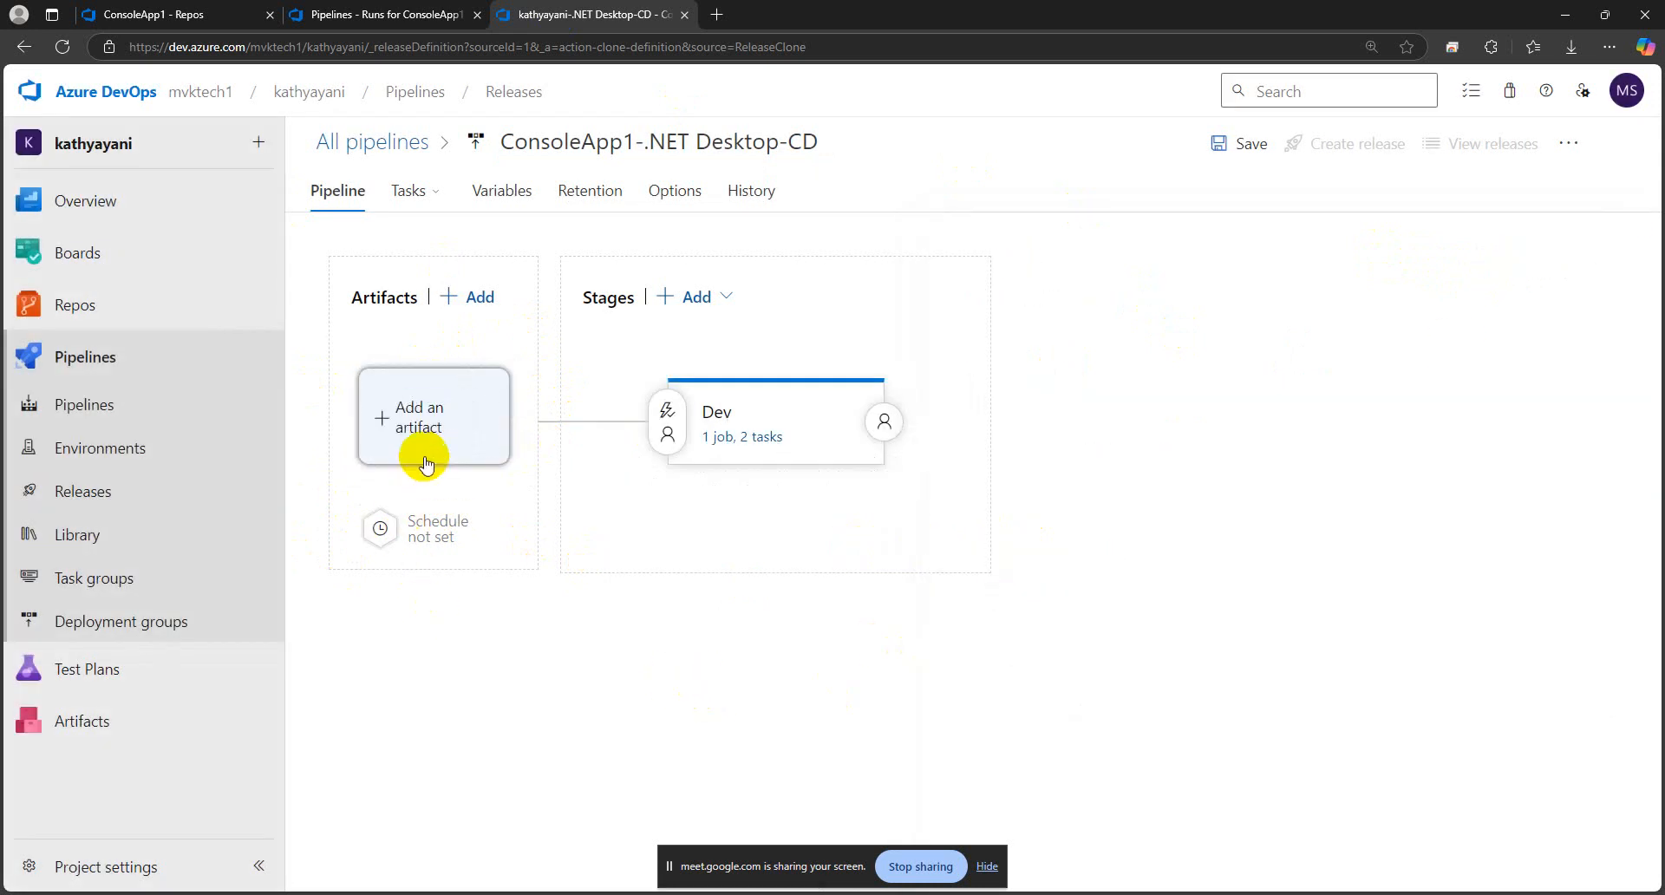
Add a Build artifact with ConsoleApp1-.NET Desktop-CI as its source build pipeline and Latest as the default version
click(427, 436)
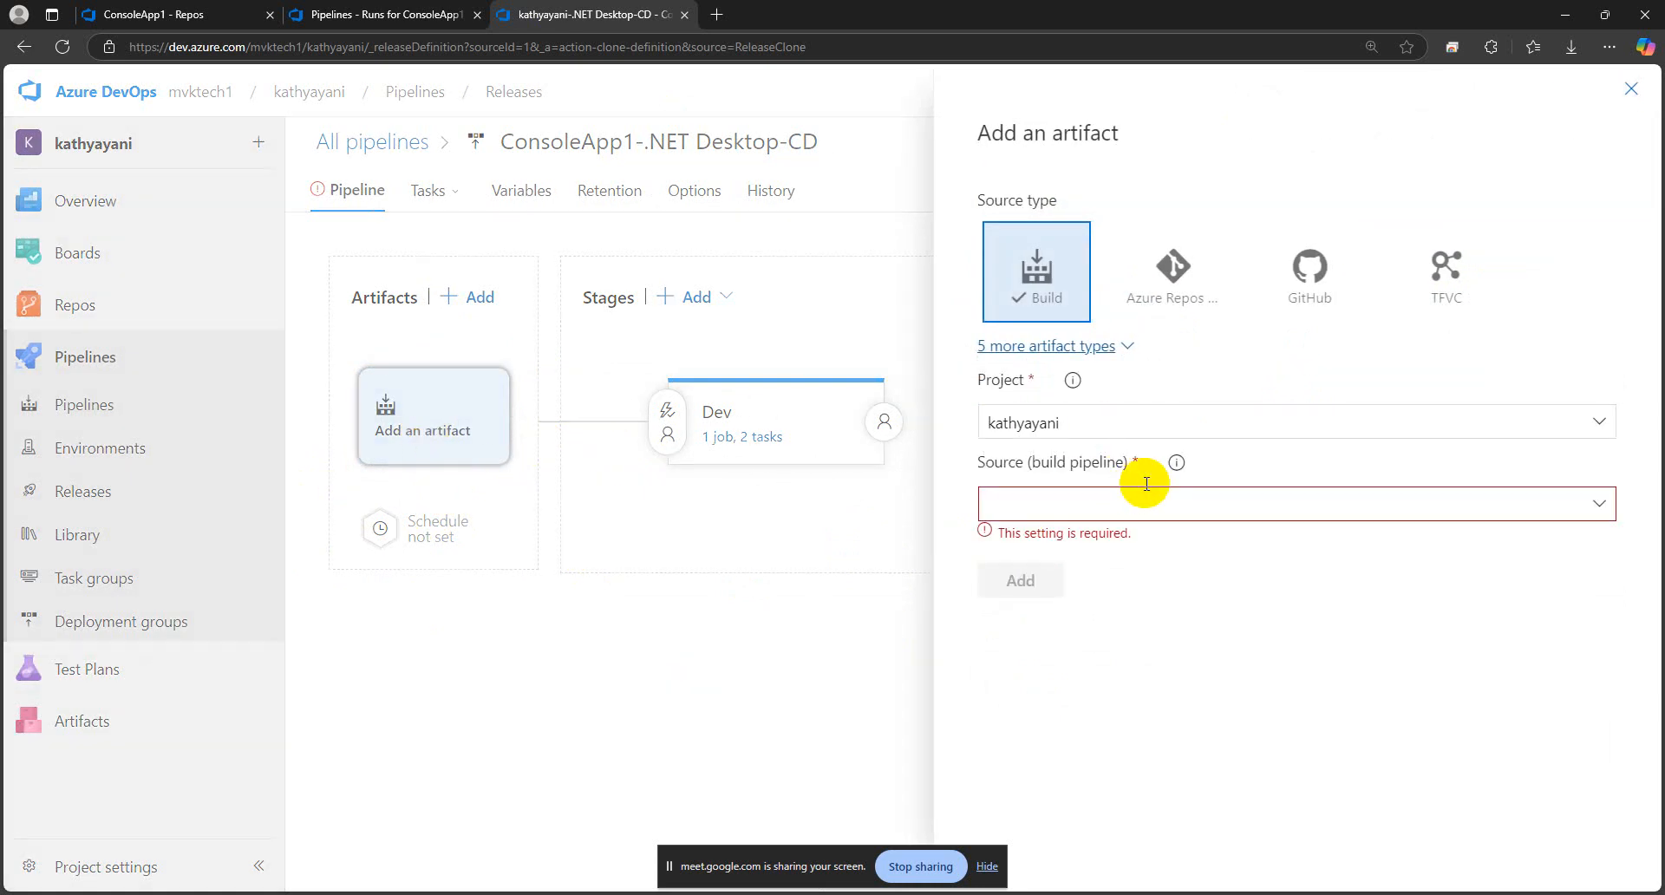
click(417, 23)
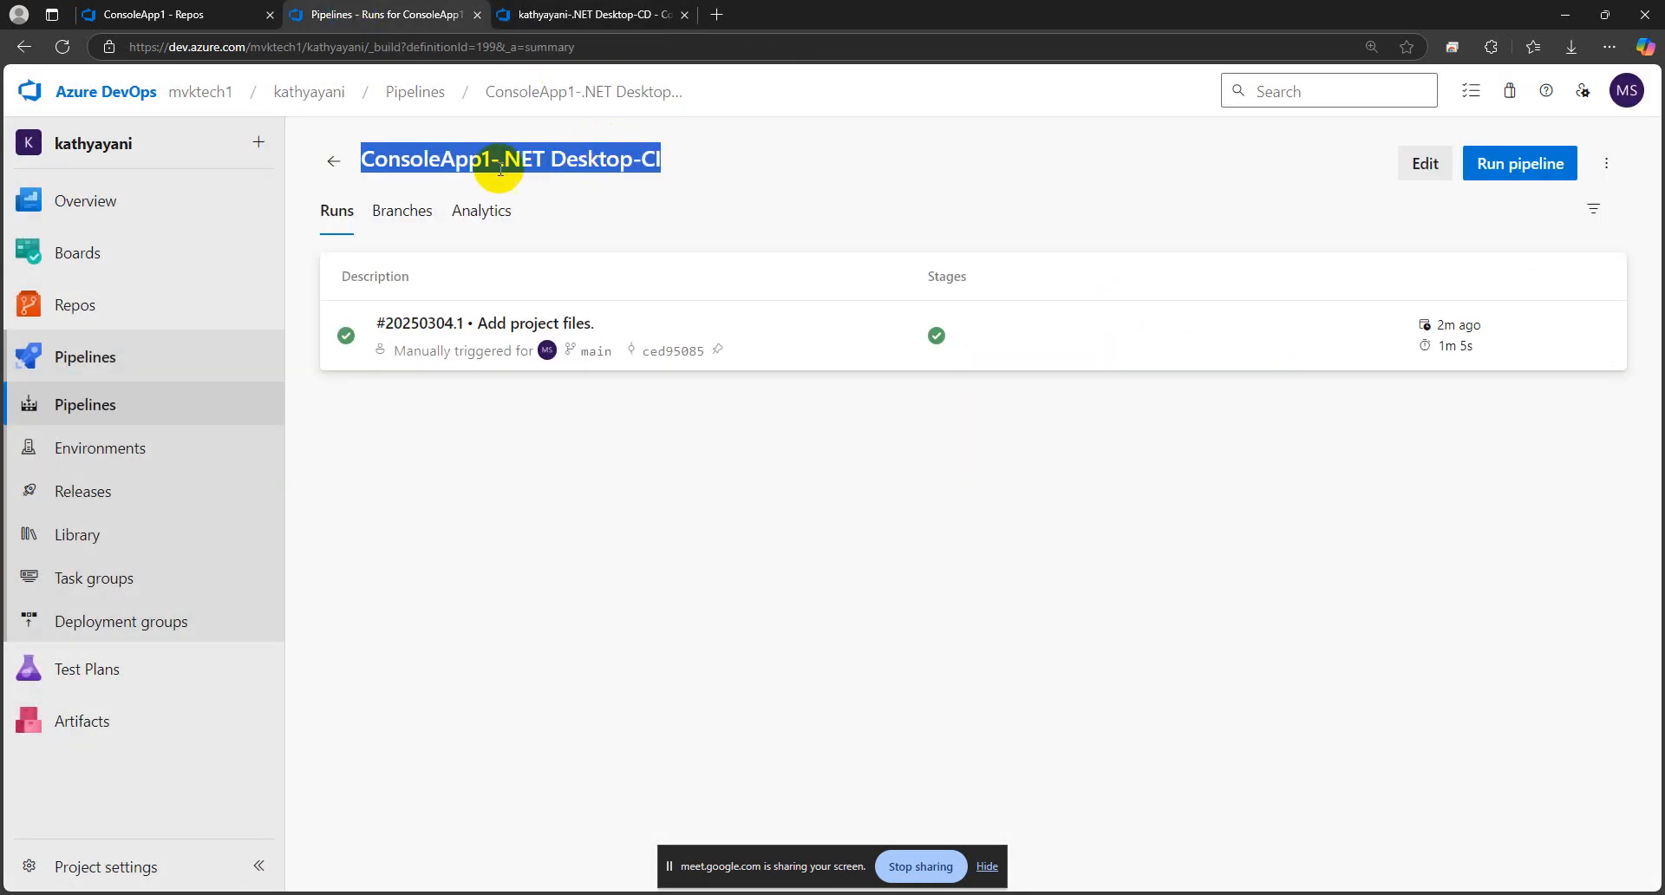
click(577, 15)
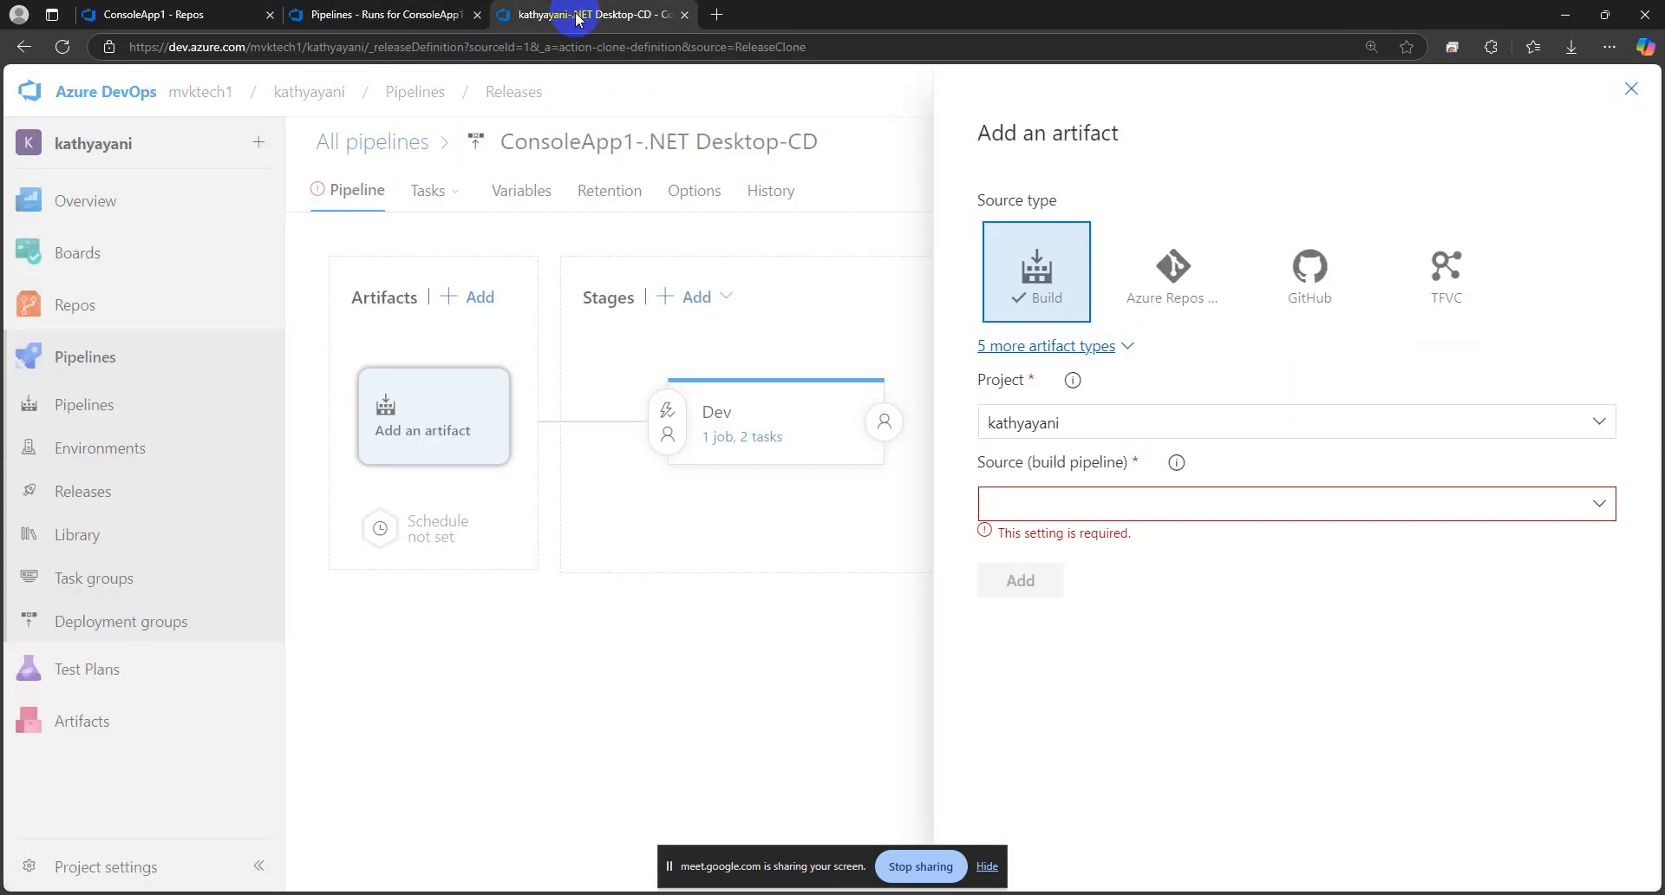
click(1599, 505)
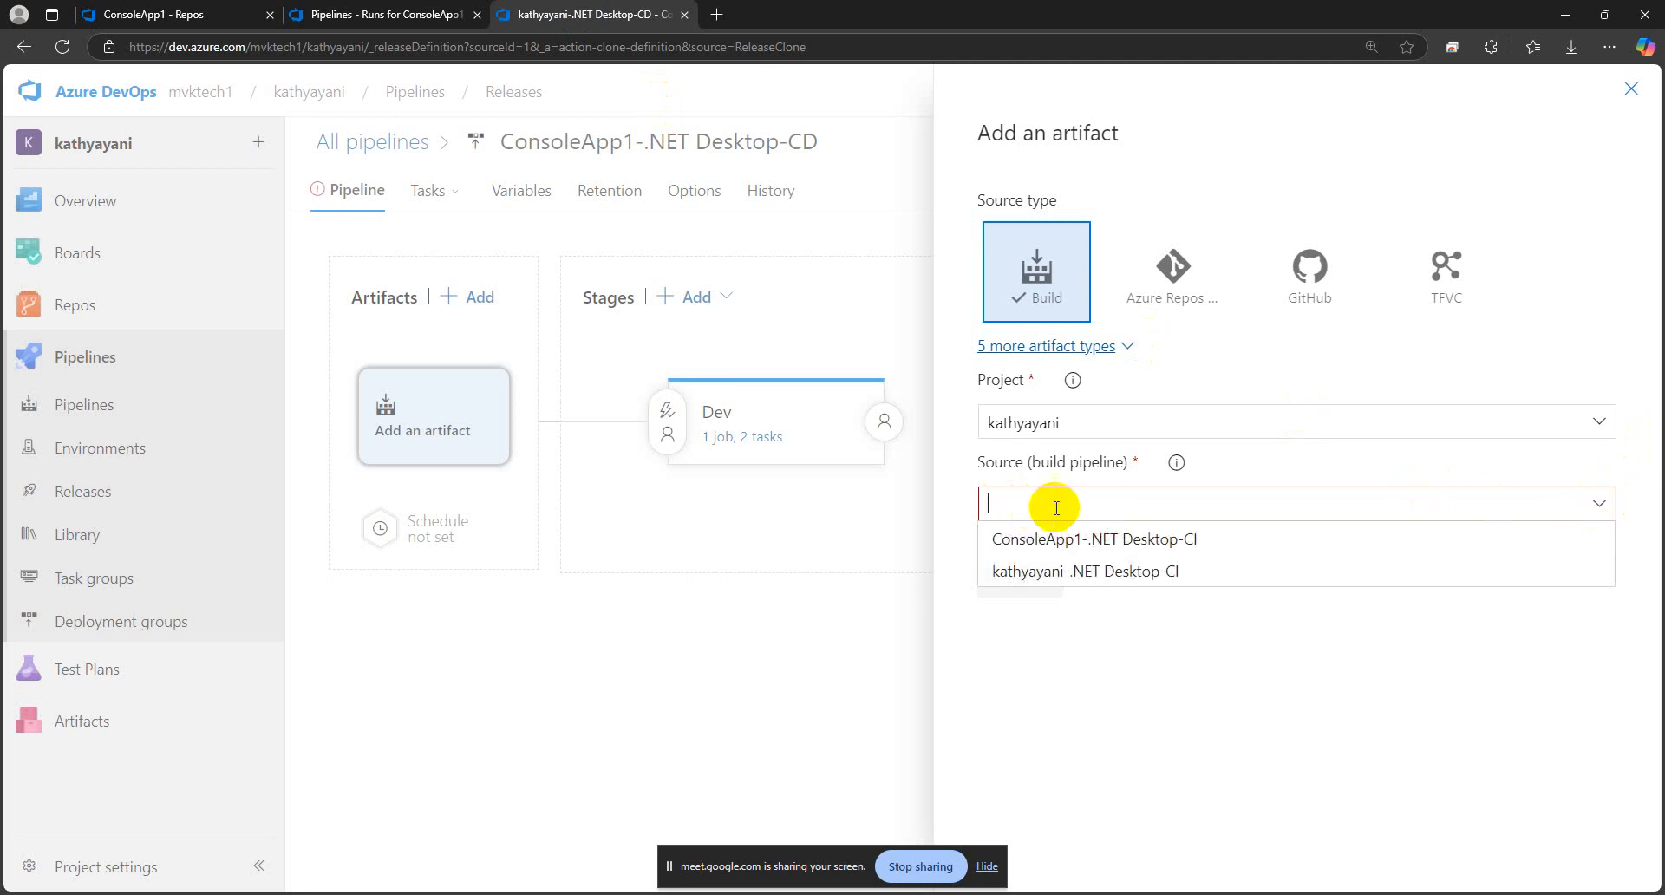
click(1096, 541)
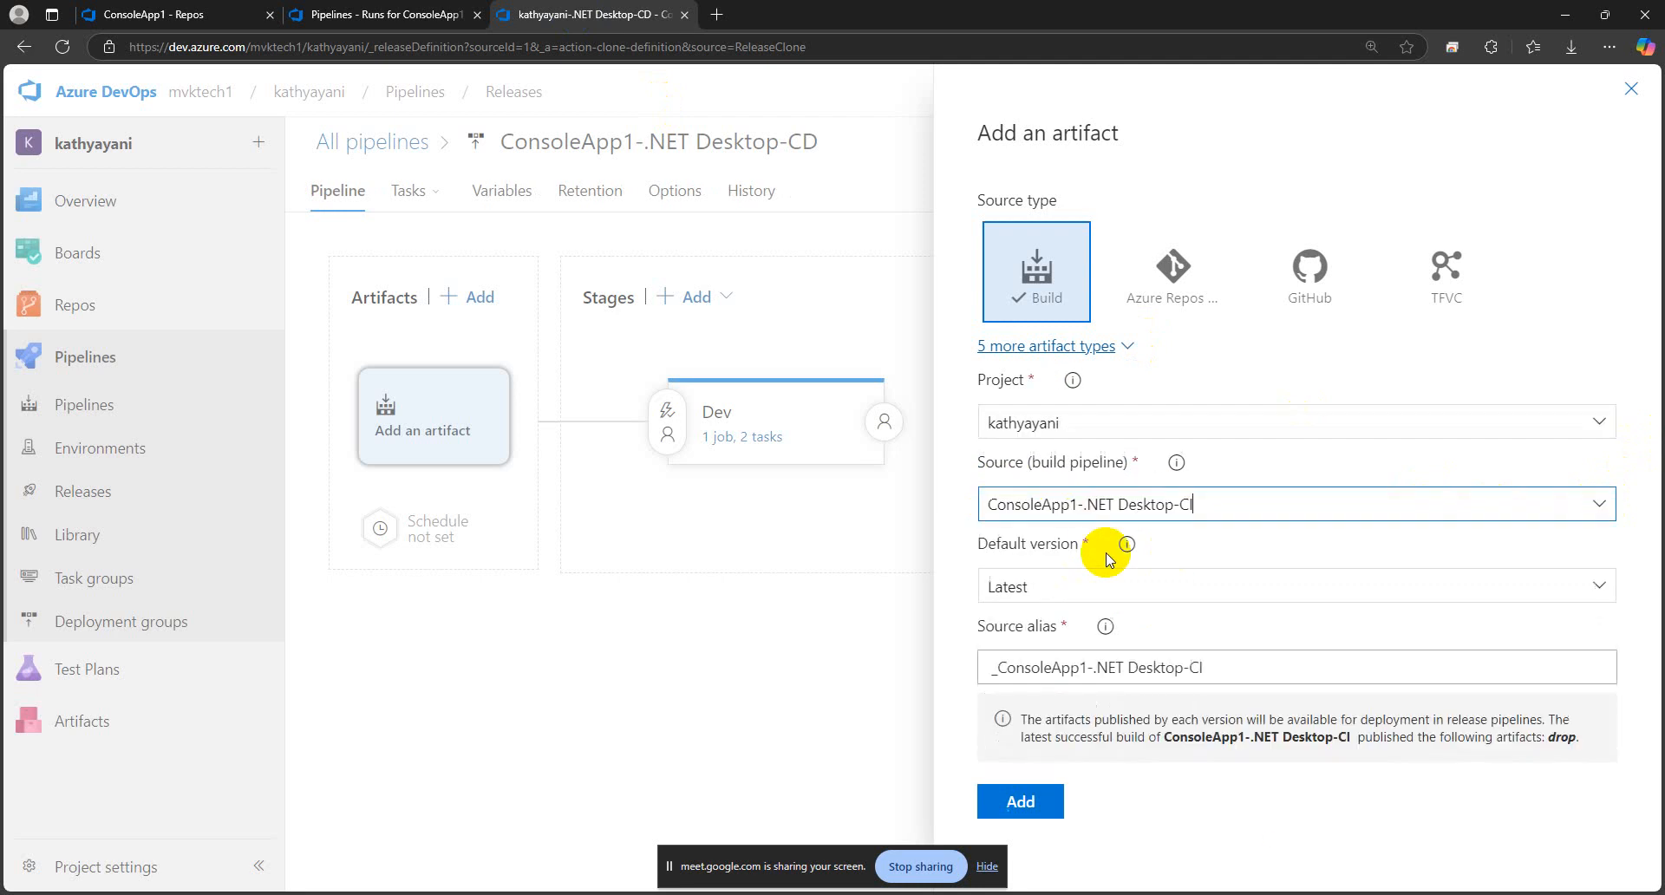
click(1026, 804)
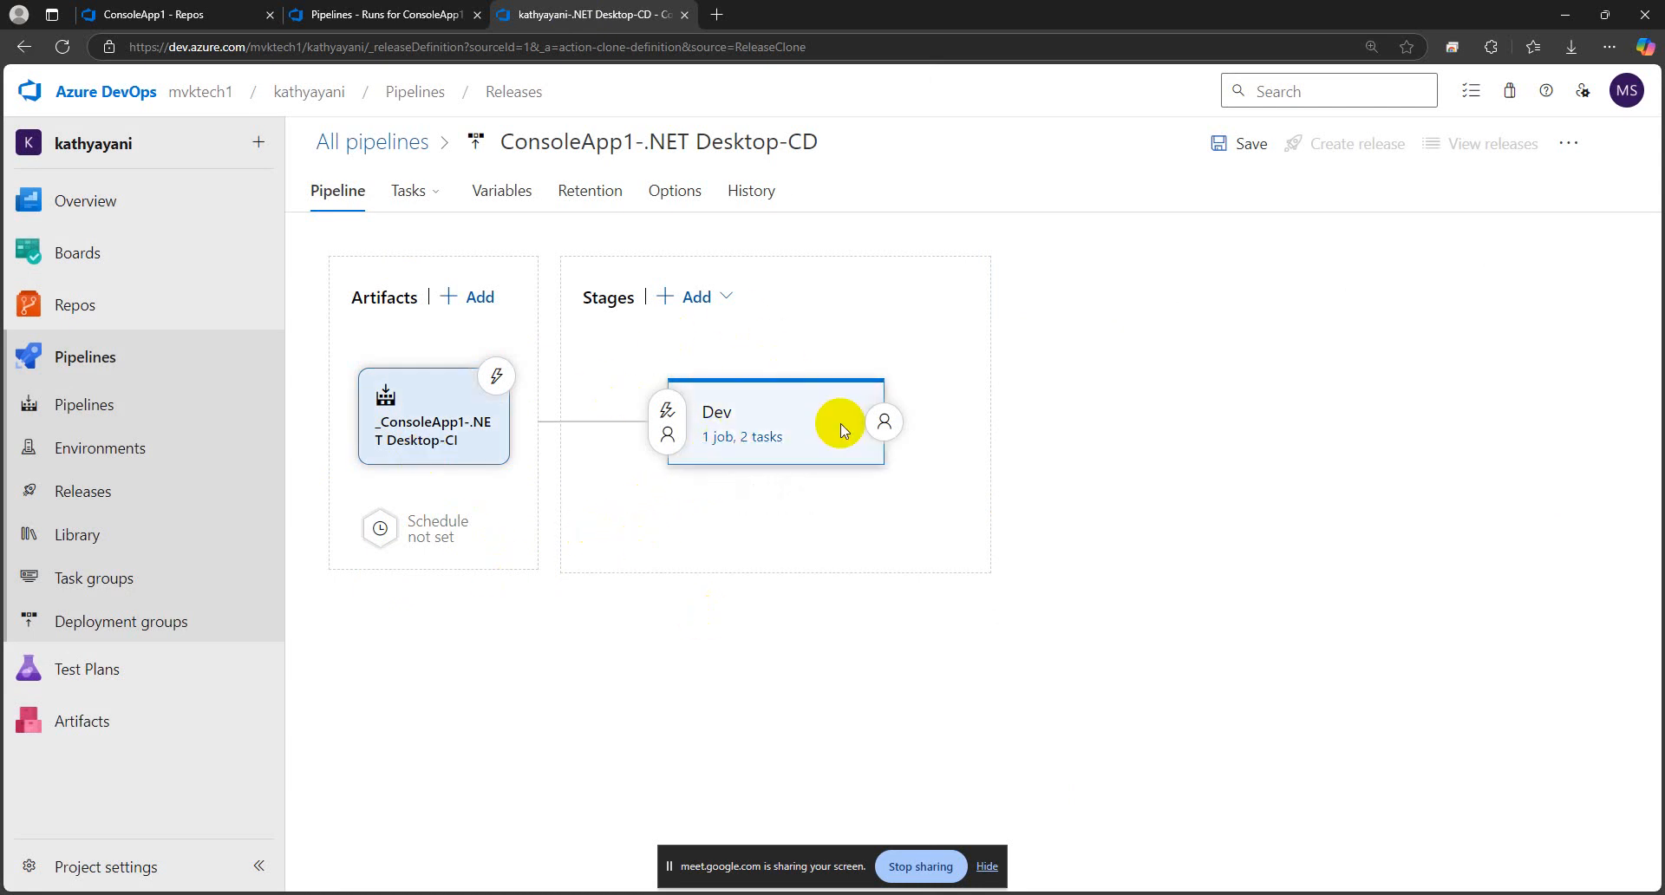
Examine the Dev stage's tasks, checking the IIS Deployment job's available deployment groups and the IIS Web App Manage task's settings
click(748, 438)
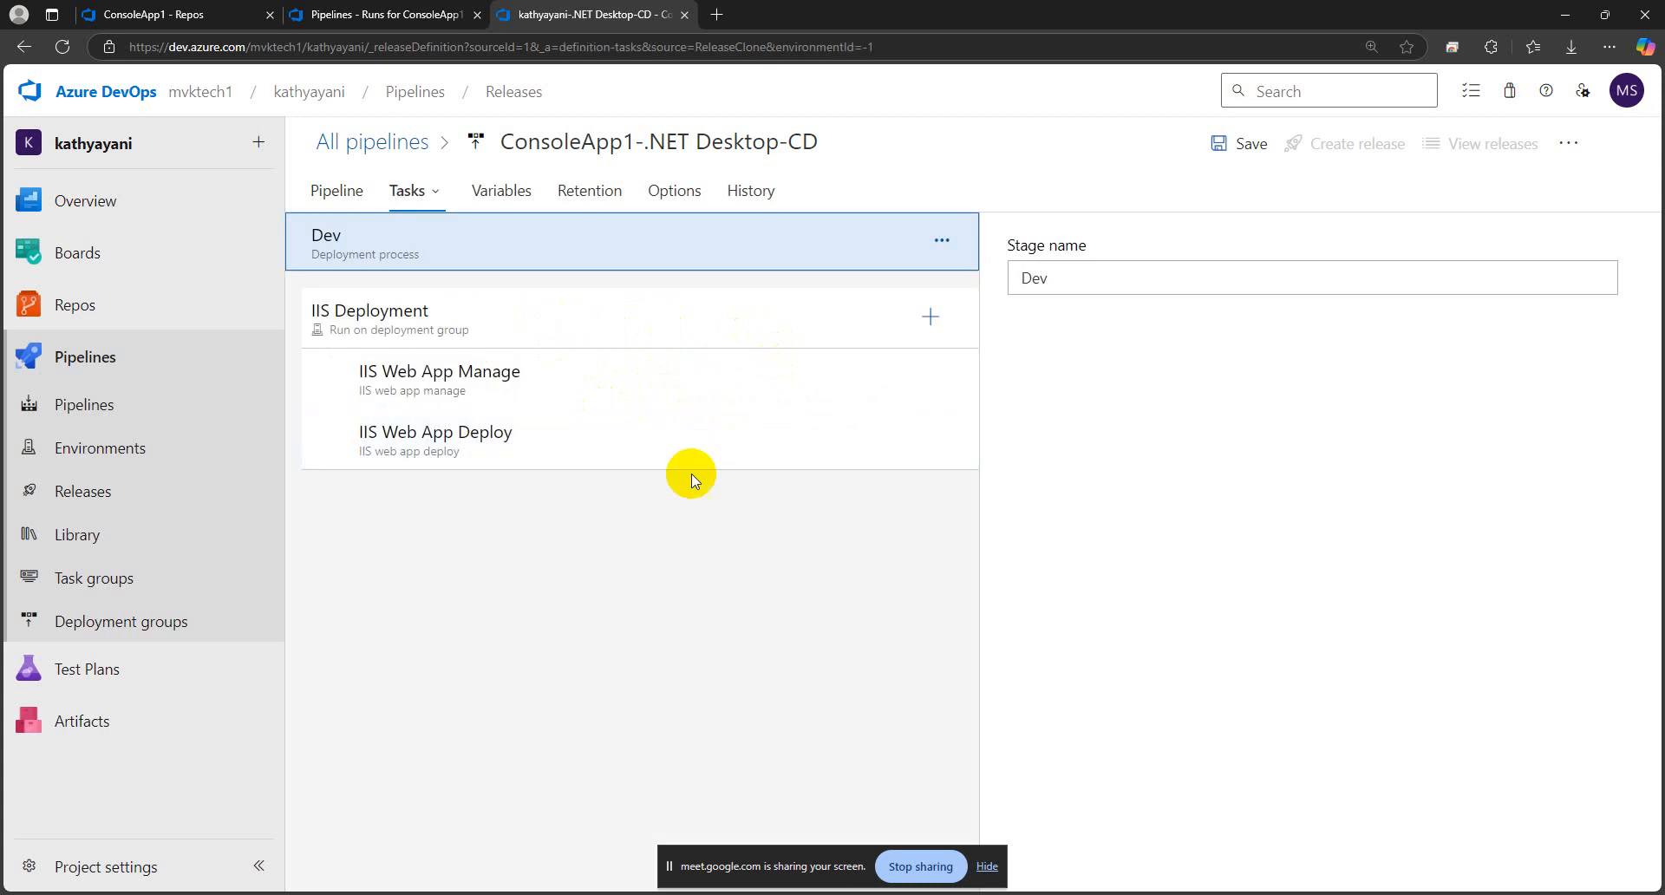
click(520, 328)
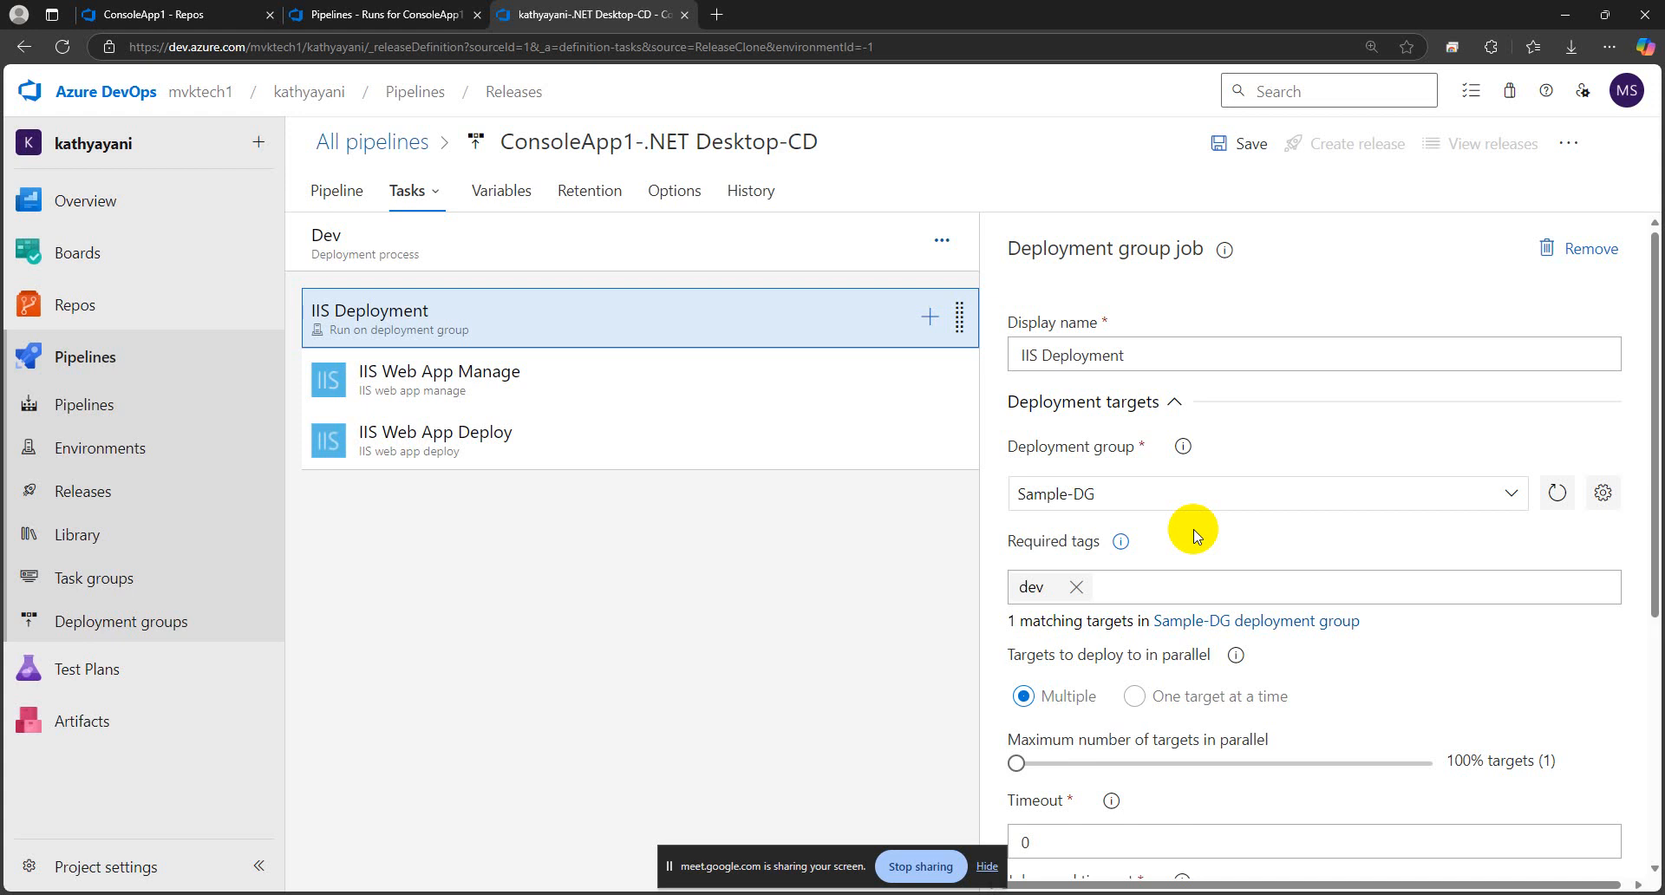
click(1511, 493)
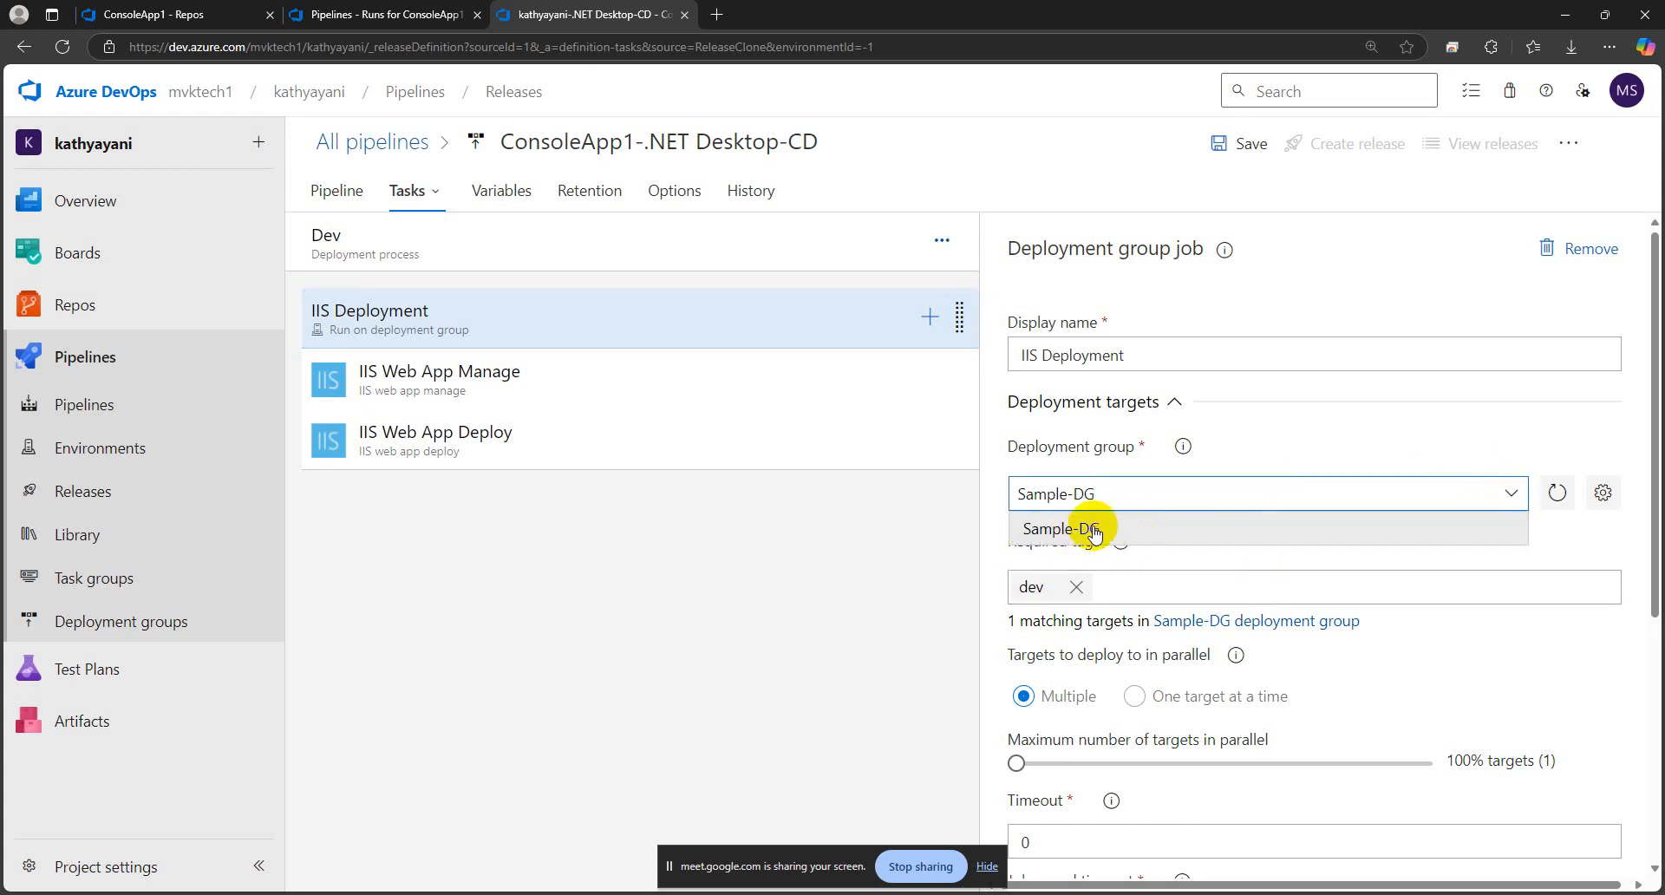
click(1121, 541)
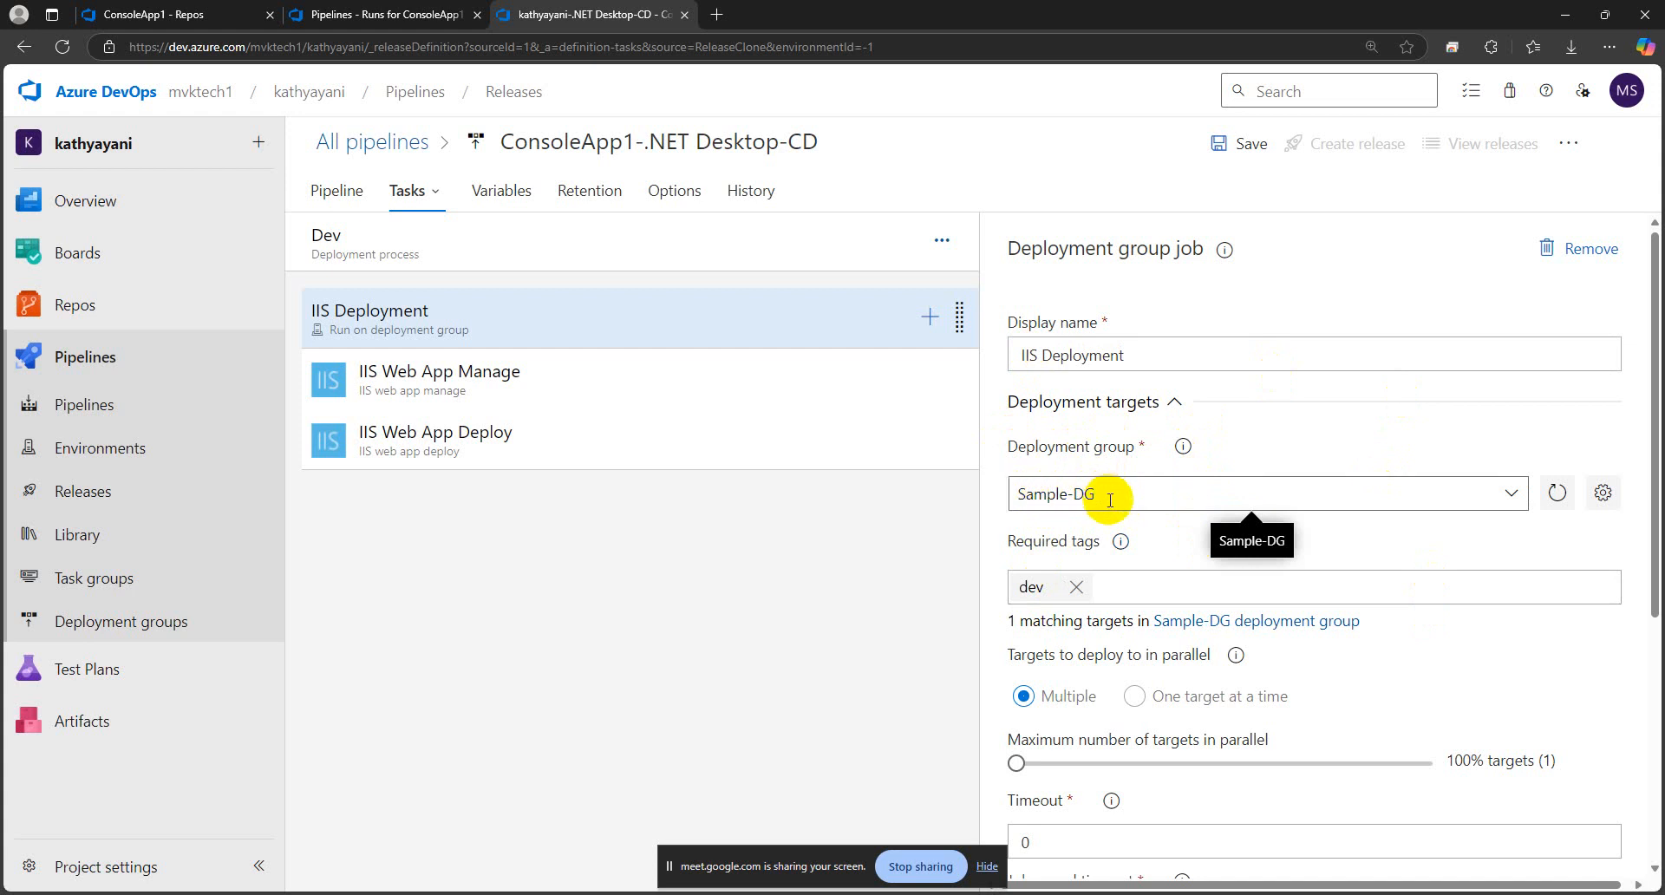
click(1510, 496)
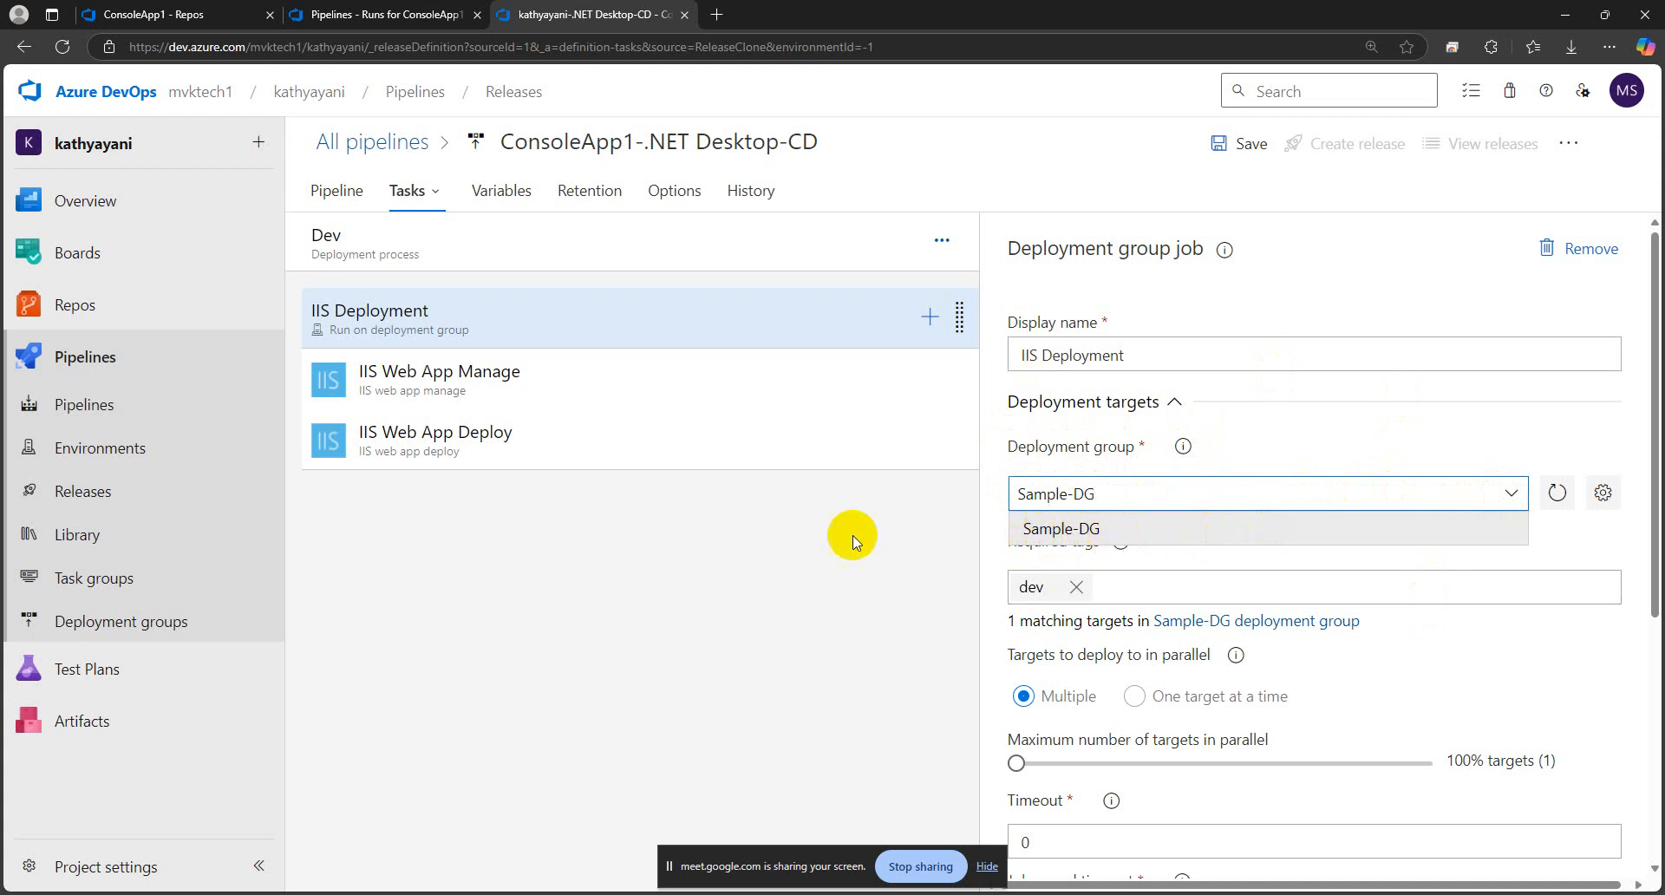
click(843, 564)
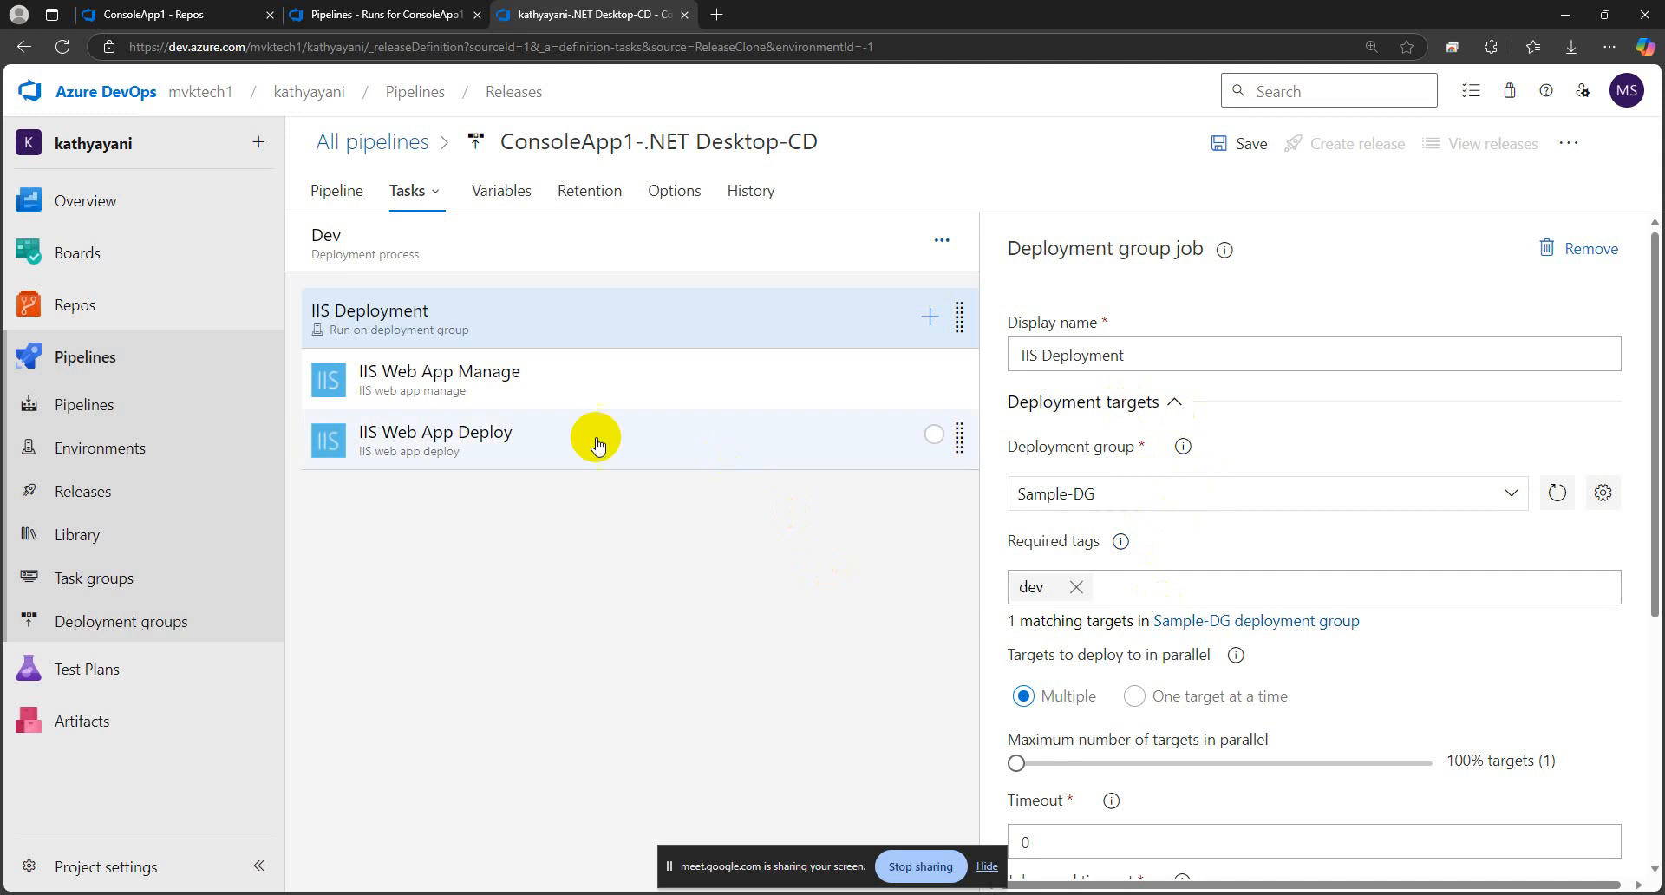
click(513, 389)
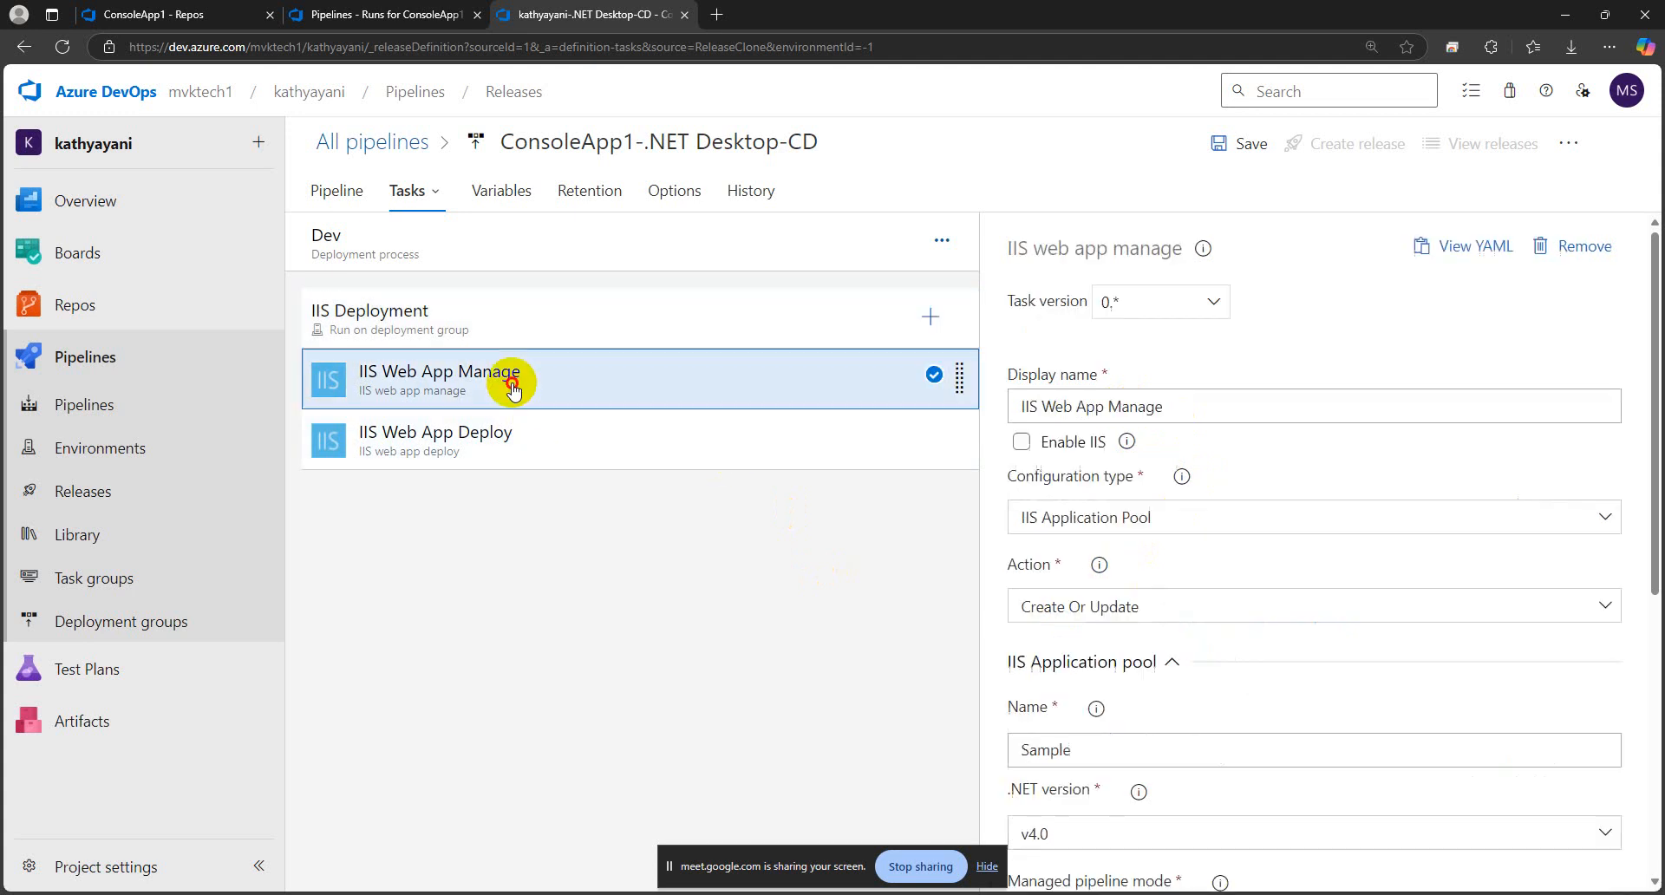
Examine the IIS Web App Manage and IIS Web App Deploy tasks' settings, checking the package path against the ConsoleApp1 CI build pipeline's name
click(533, 440)
click(606, 373)
click(595, 429)
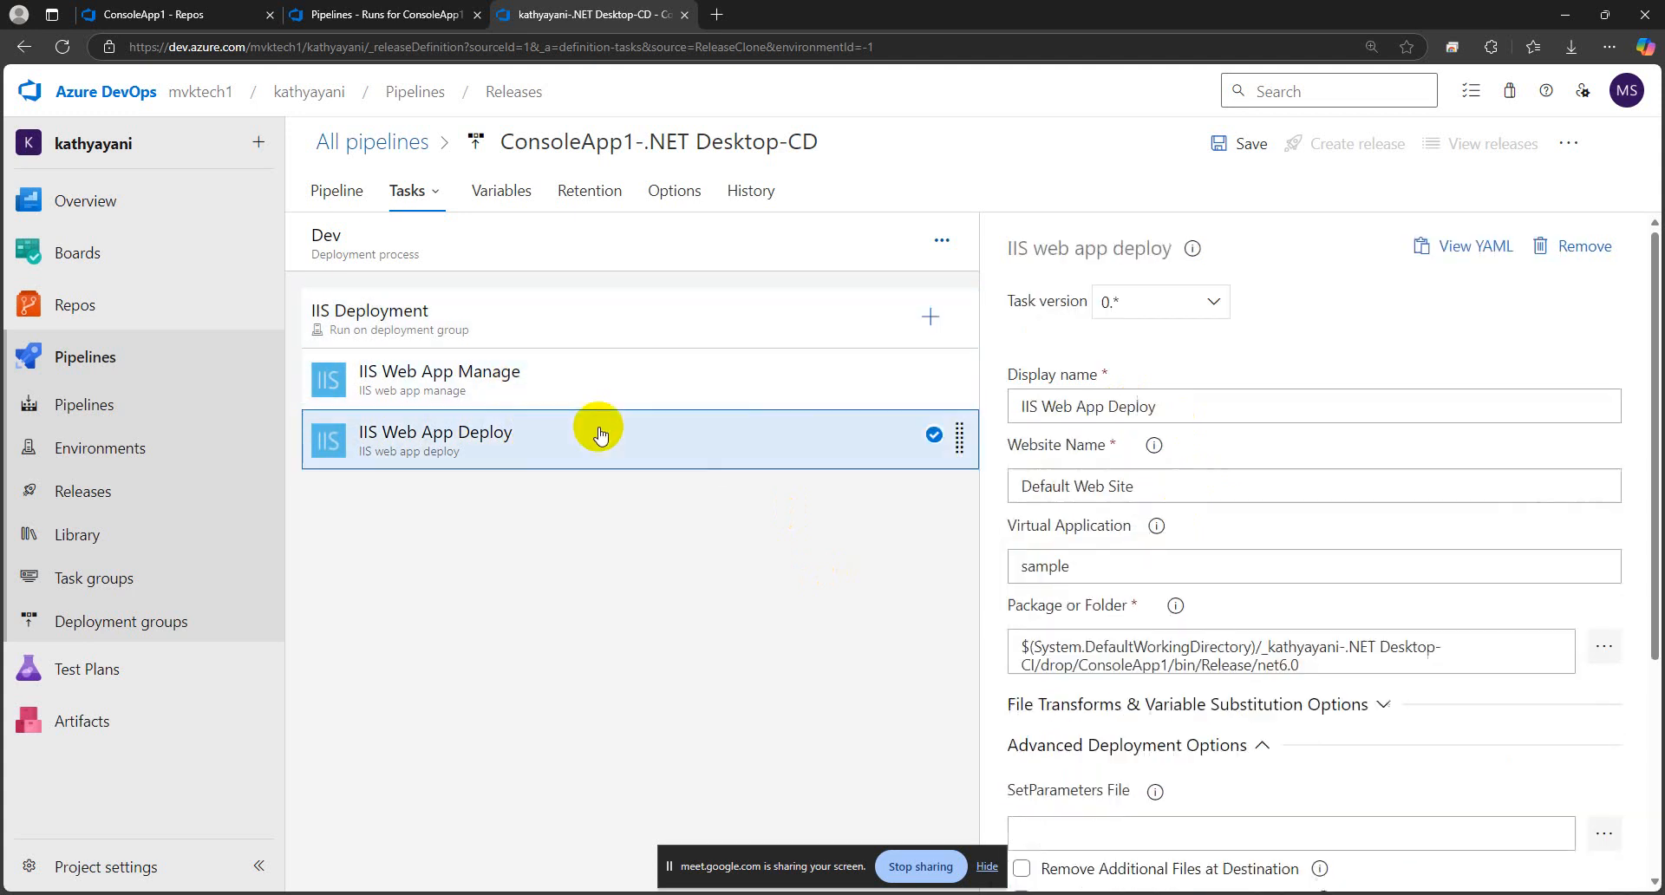
click(607, 388)
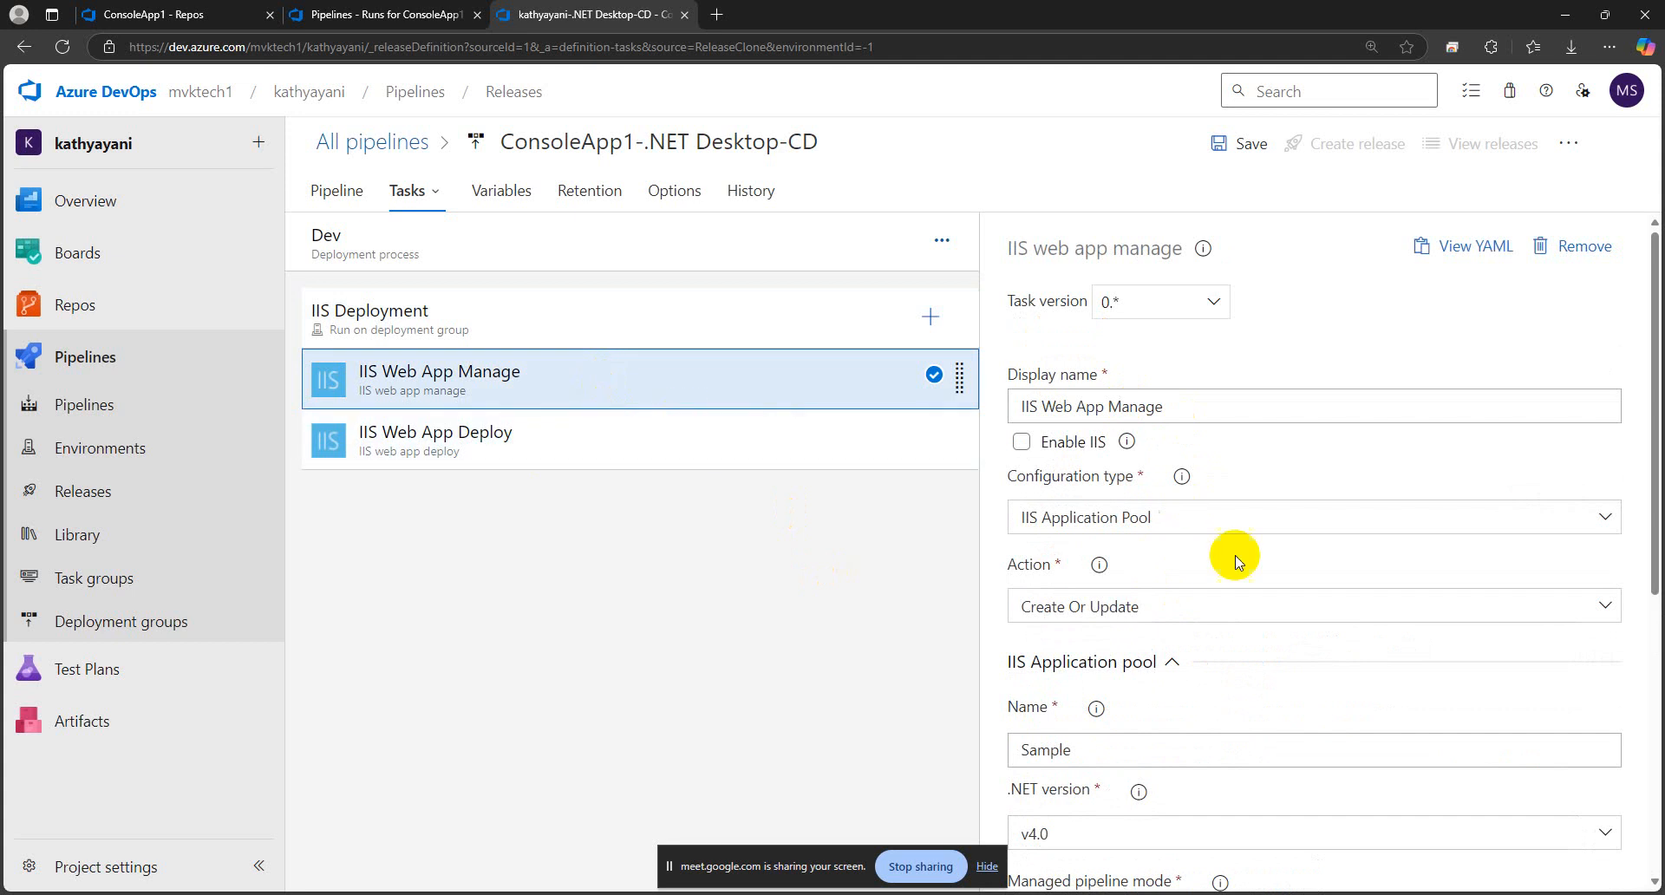
scroll(1245, 566, down, 5)
scroll(1245, 562, down, 2)
scroll(1243, 521, up, 6)
click(758, 449)
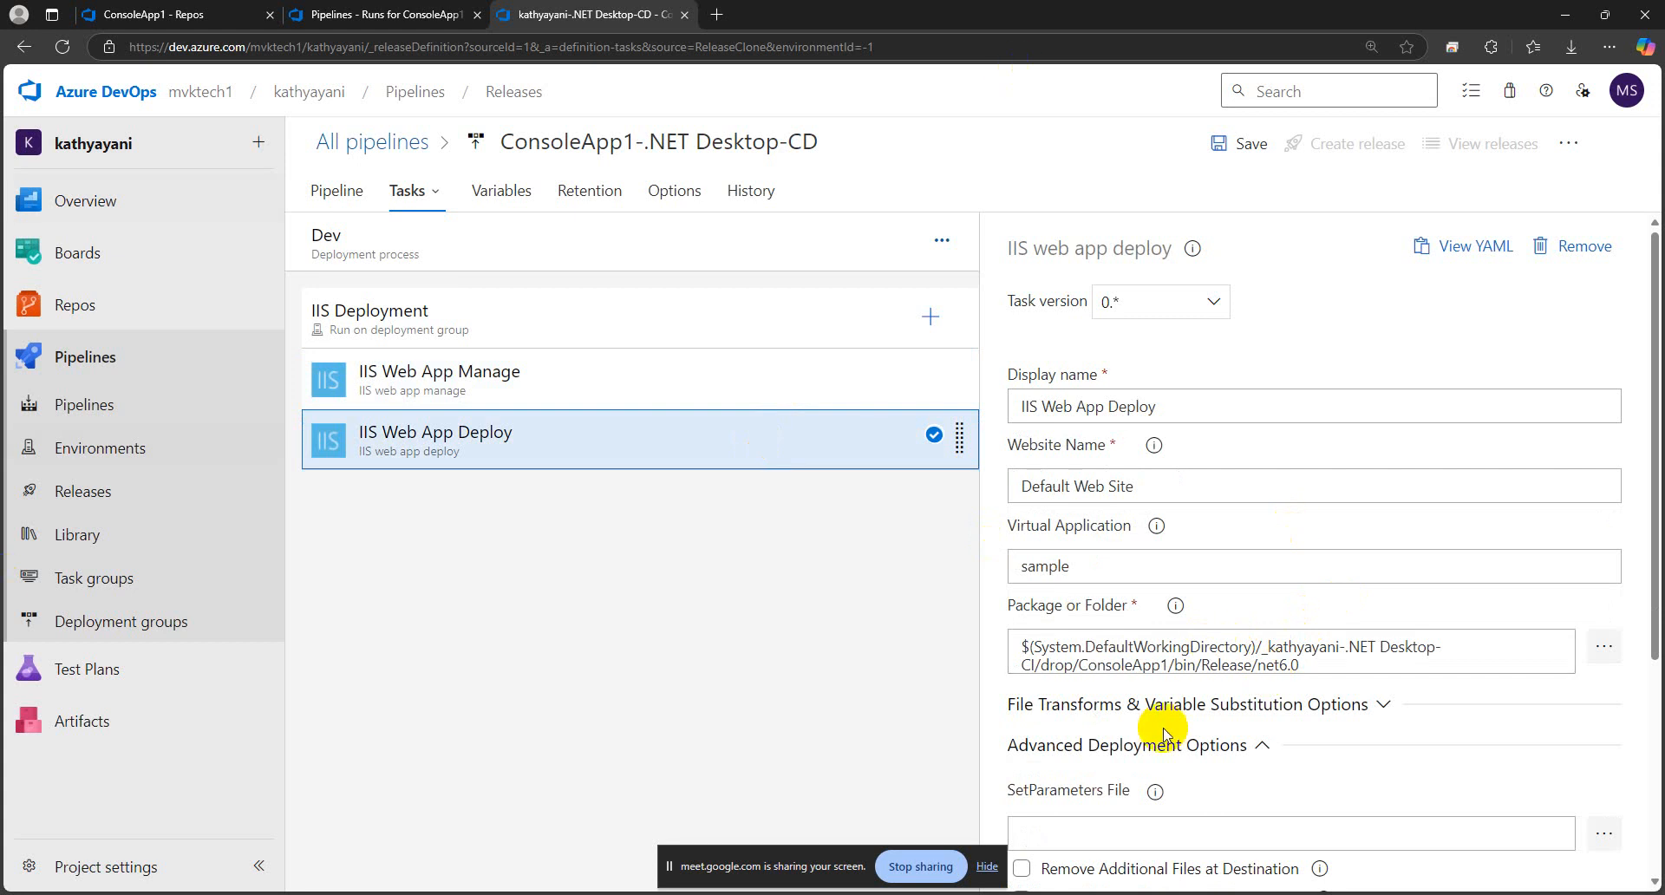
scroll(1097, 434, down, 2)
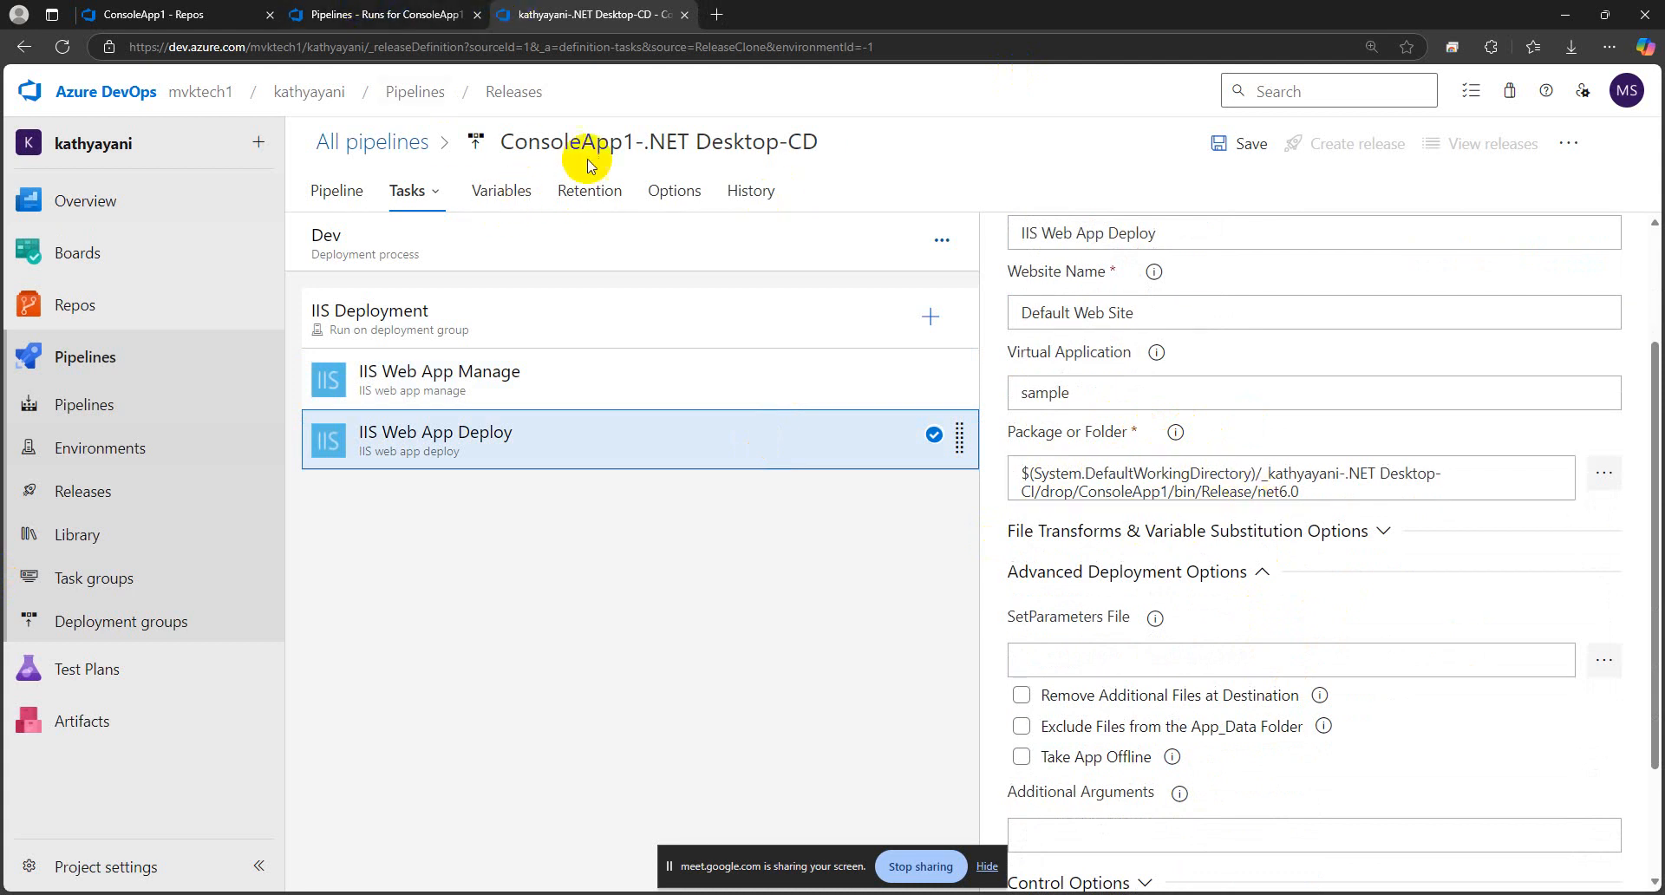
click(368, 9)
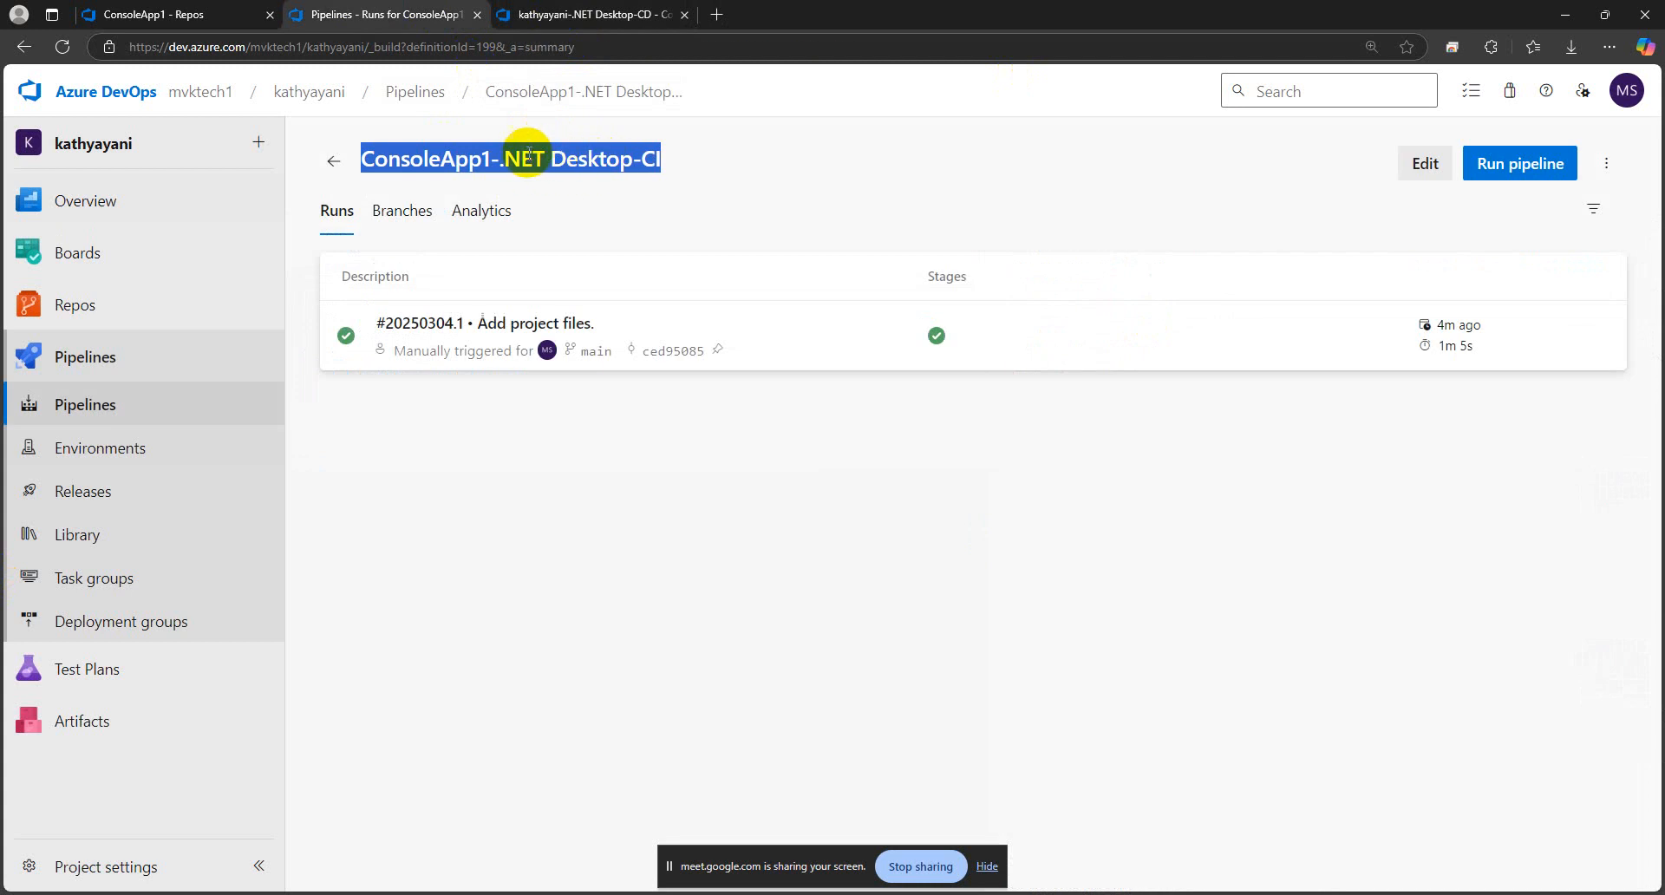
click(590, 14)
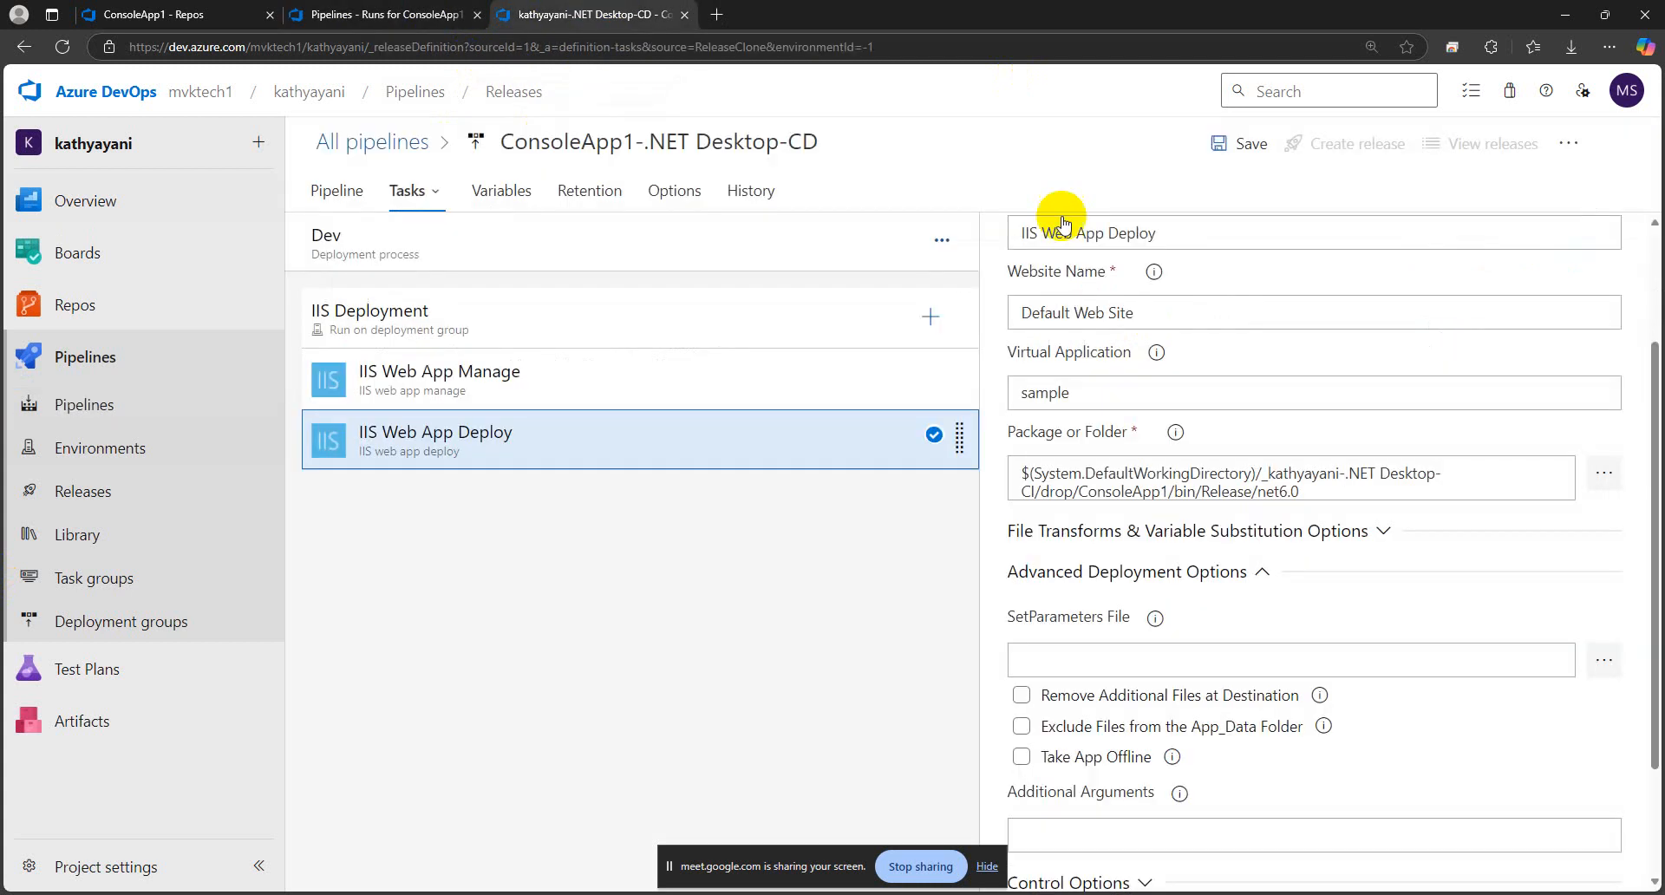
Set the IIS Web App Deploy task's package folder to _ConsoleApp1-.NET Desktop-CI/drop/ConsoleApp1/bin/Release/net6.0 from the linked artifacts
click(1604, 477)
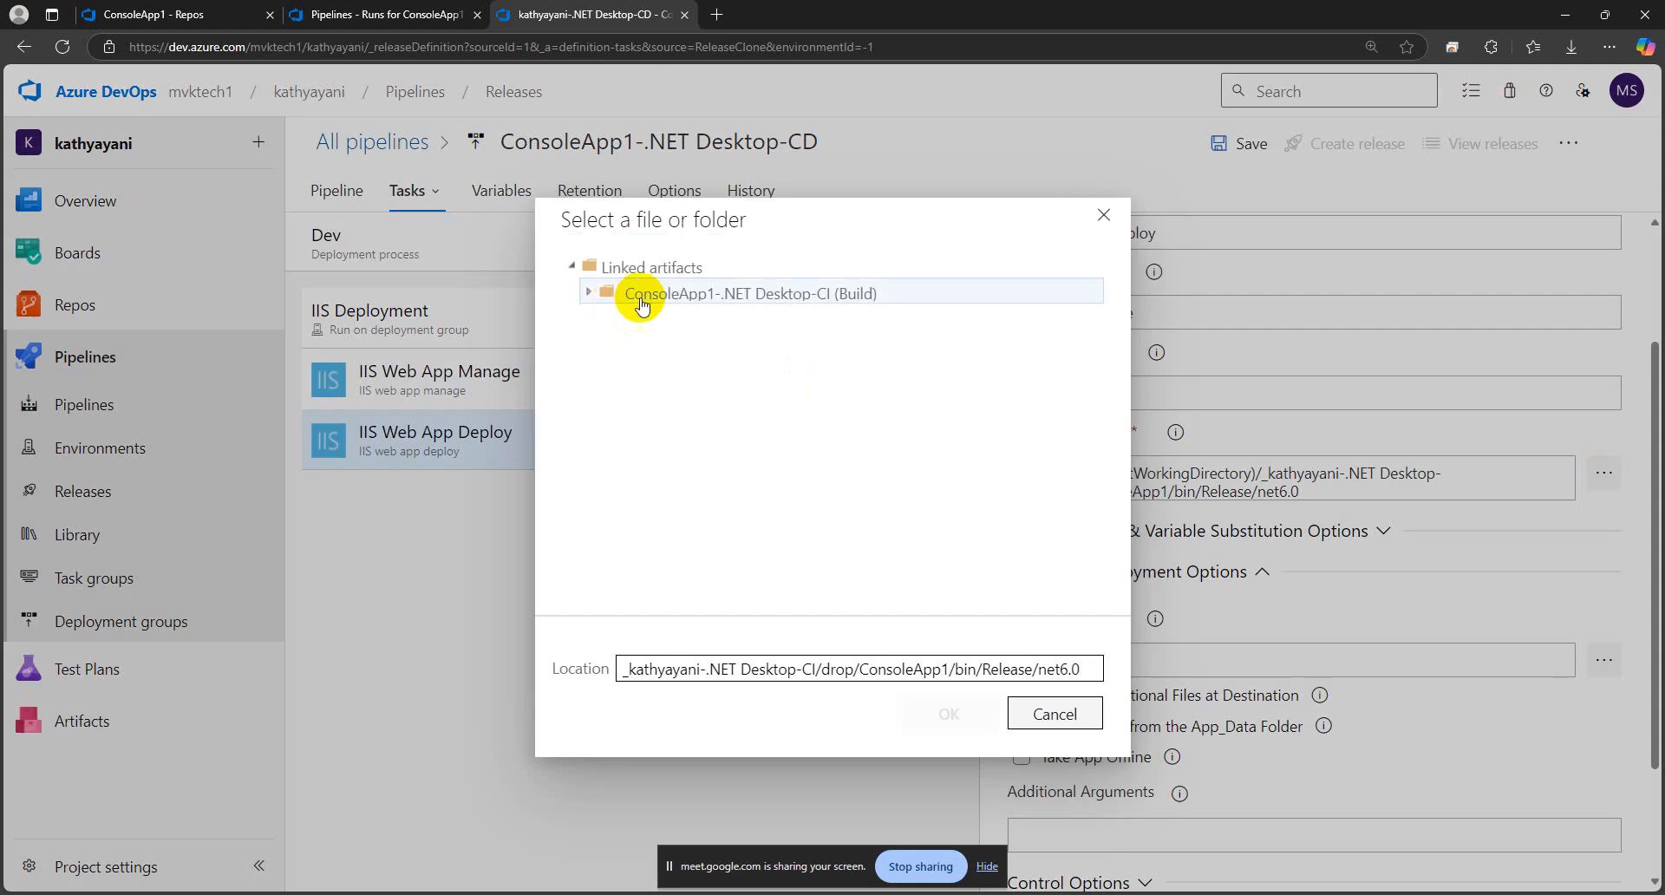
click(643, 302)
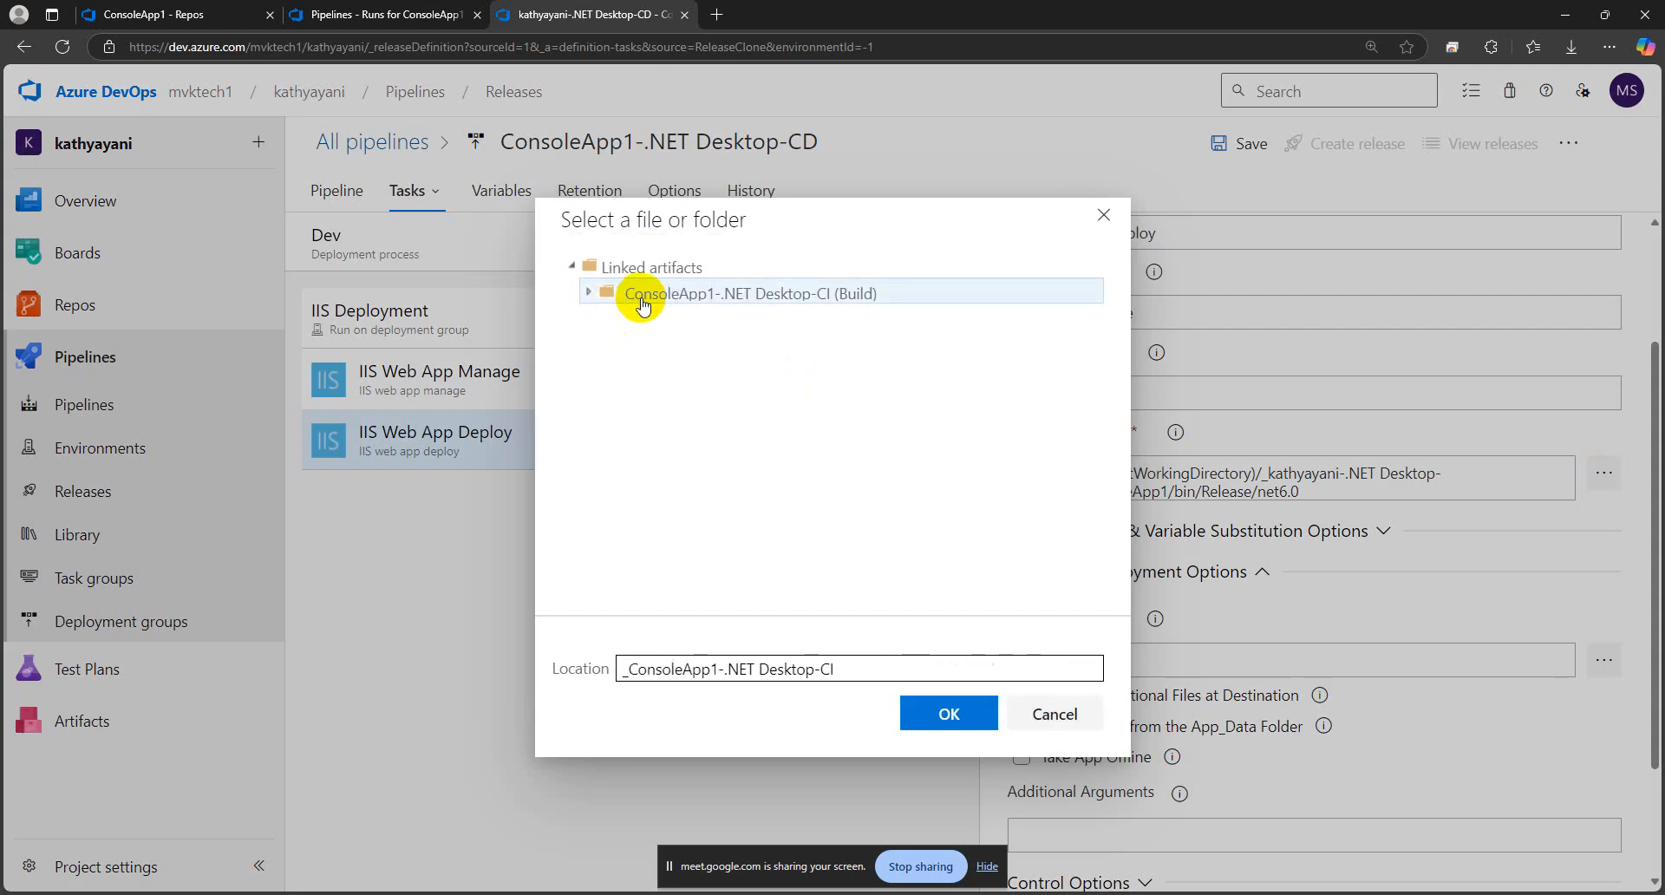
click(643, 320)
click(664, 347)
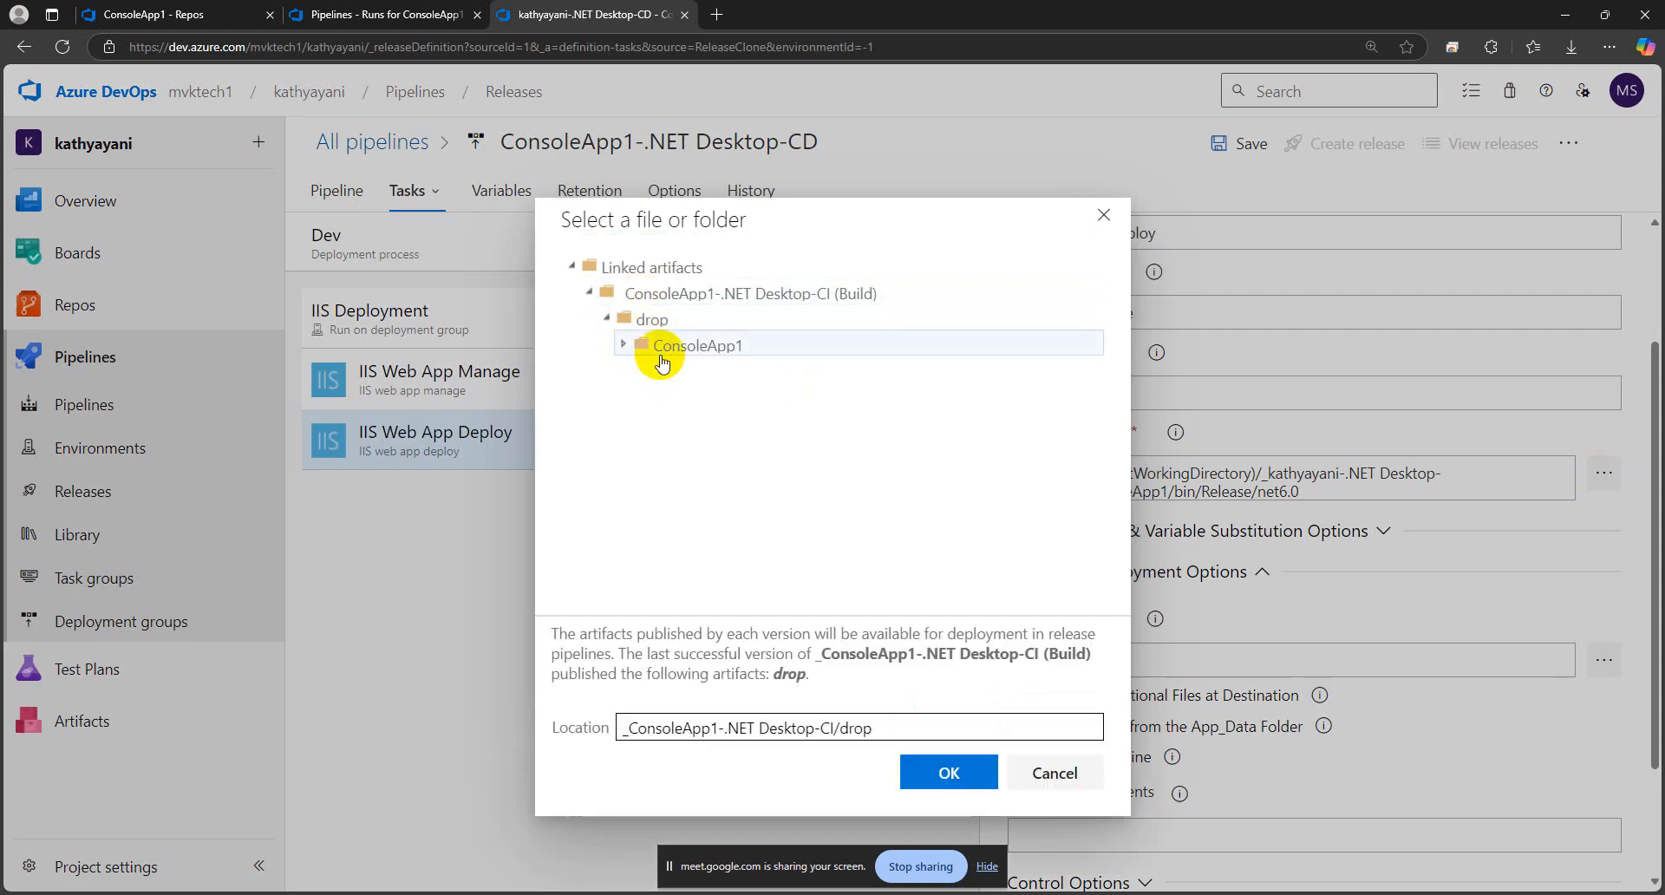
click(681, 373)
click(698, 399)
click(720, 424)
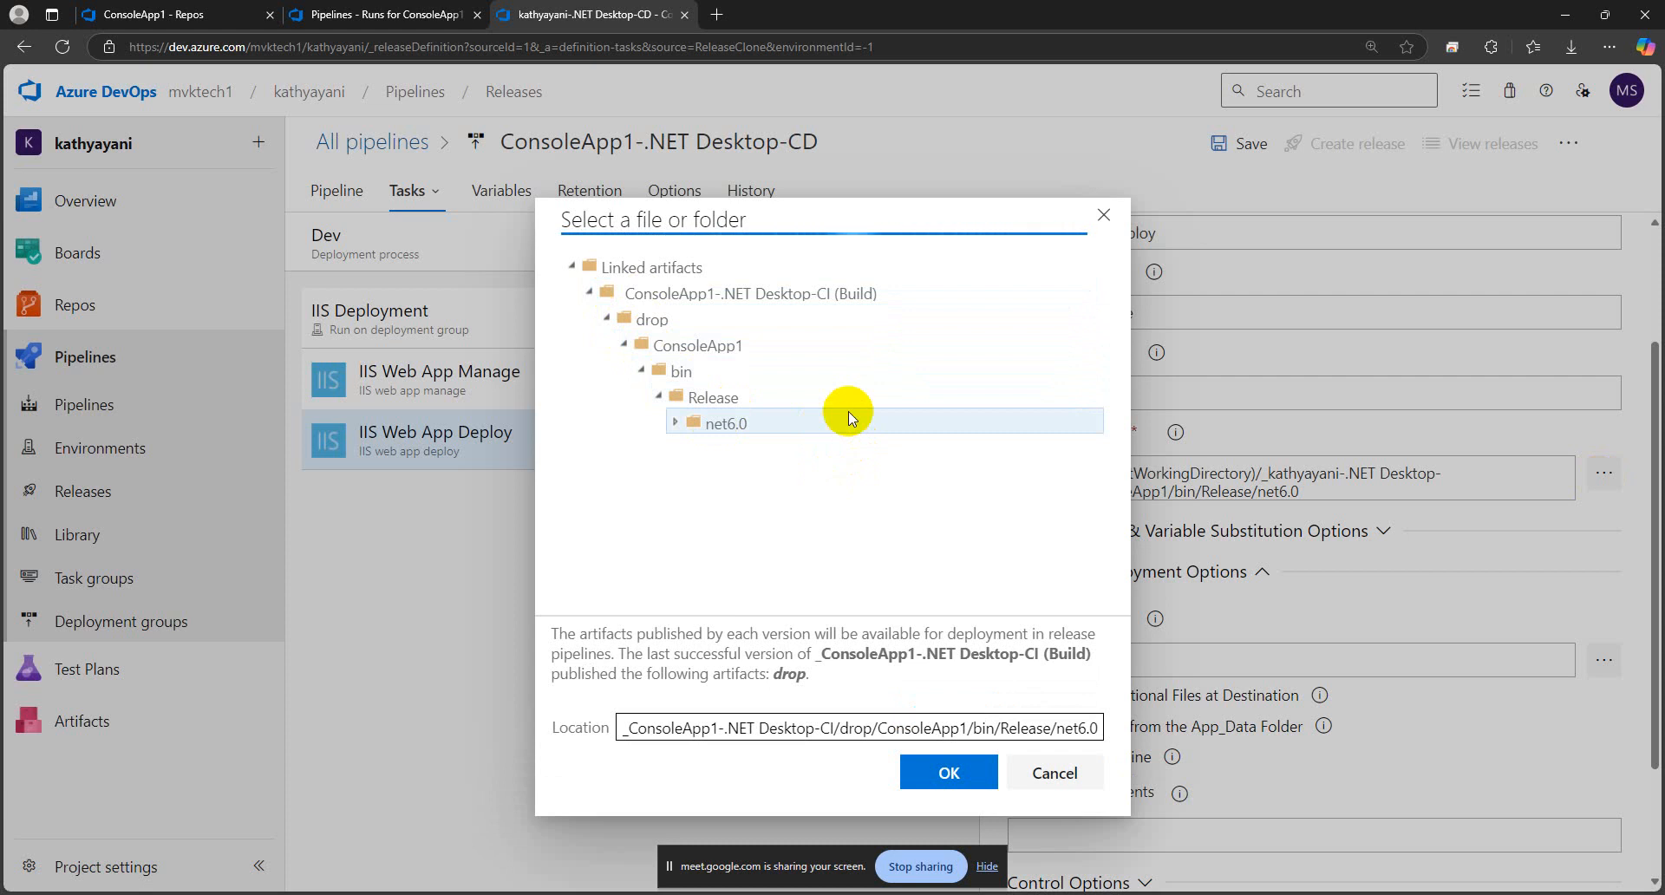
click(949, 771)
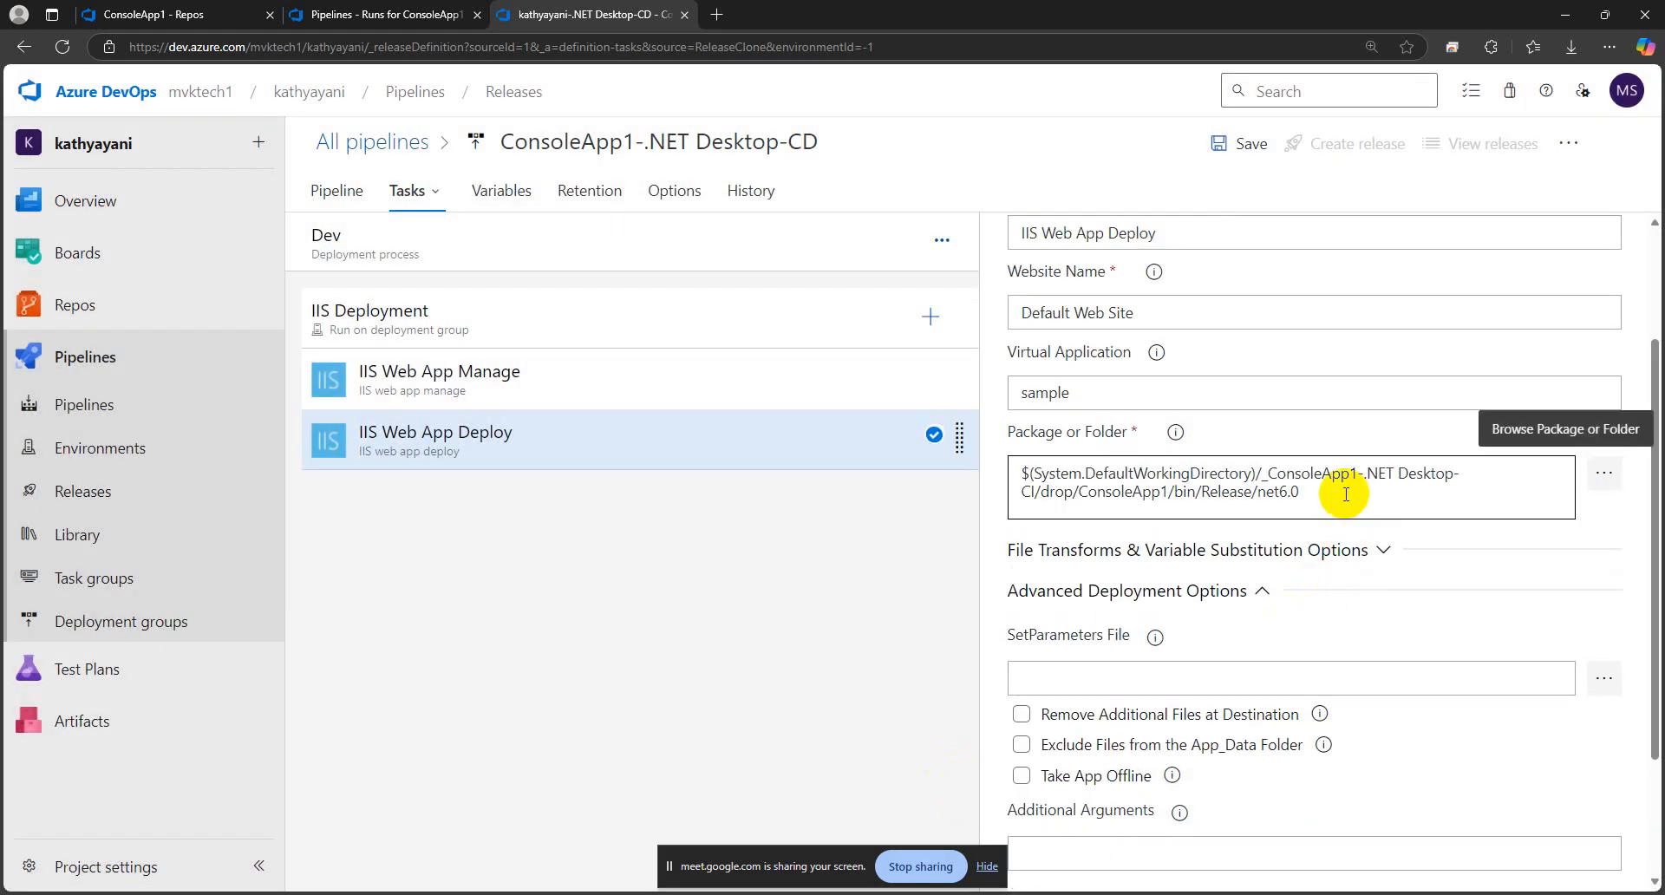
Check the IIS Web App Deploy task's virtual application and other options, and save the release pipeline in the root folder
scroll(1154, 520, down, 2)
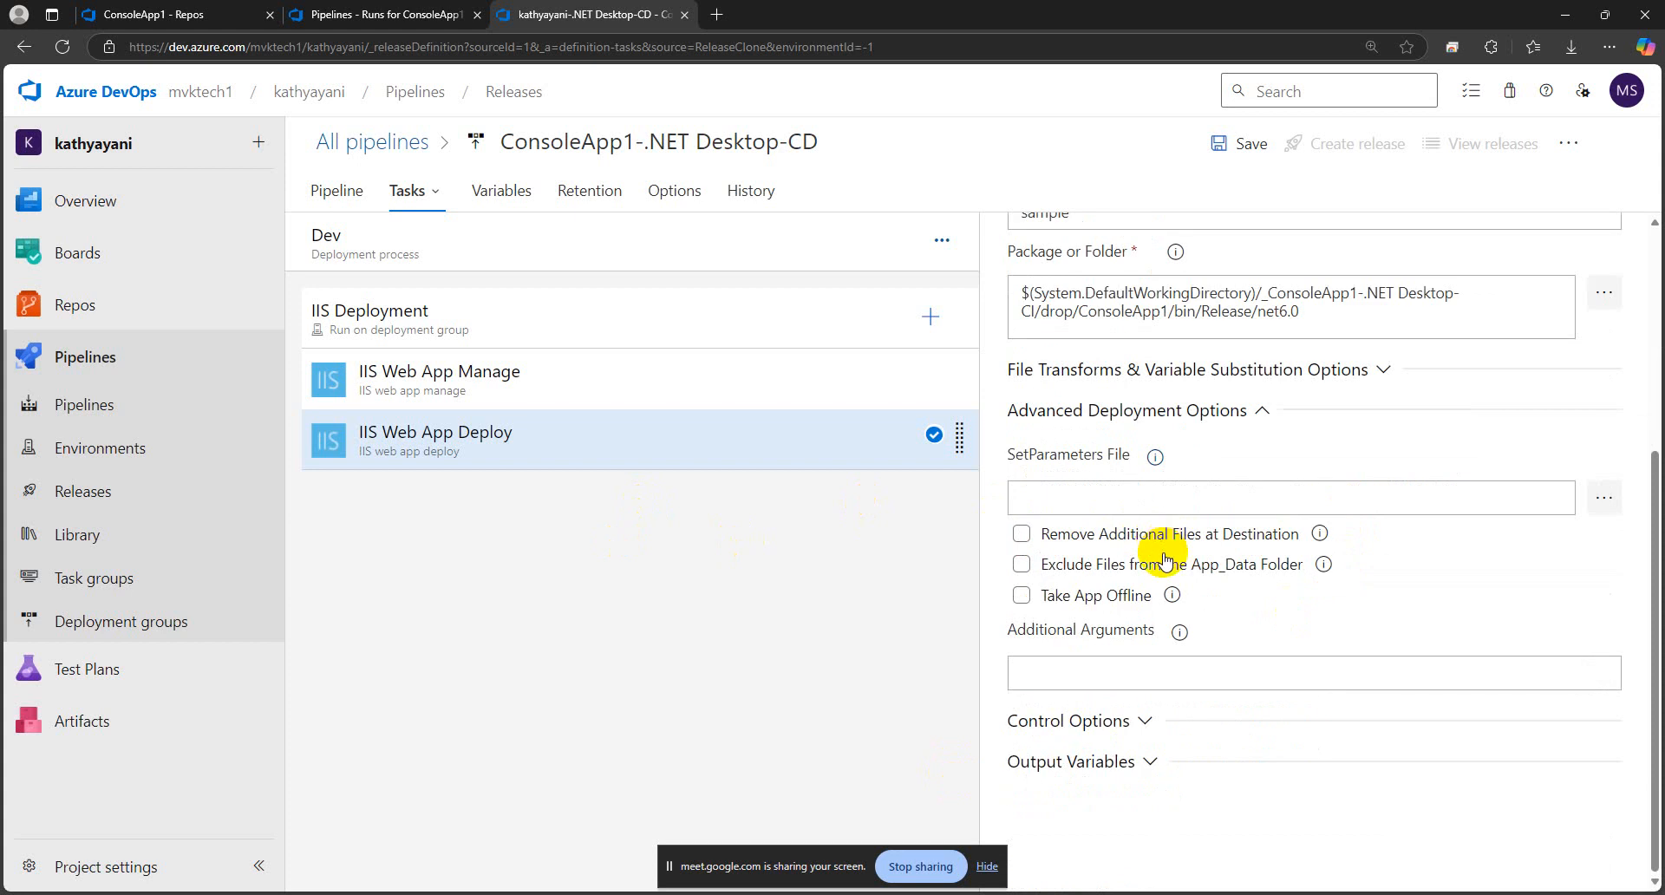
scroll(1163, 560, up, 4)
click(1159, 564)
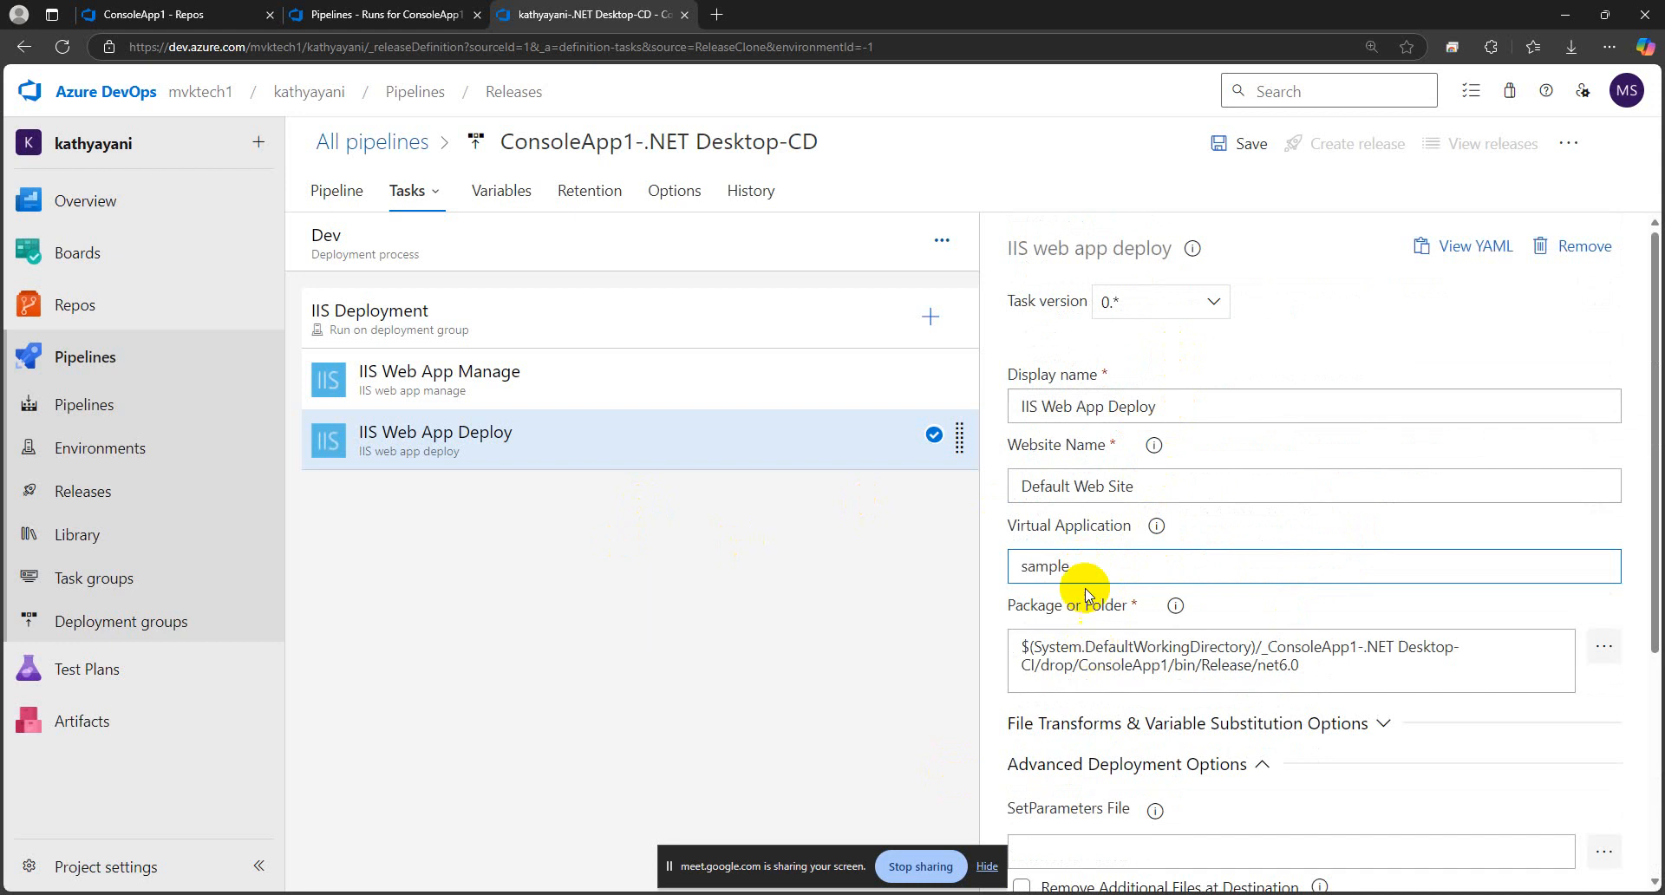
drag(1085, 566, 1016, 566)
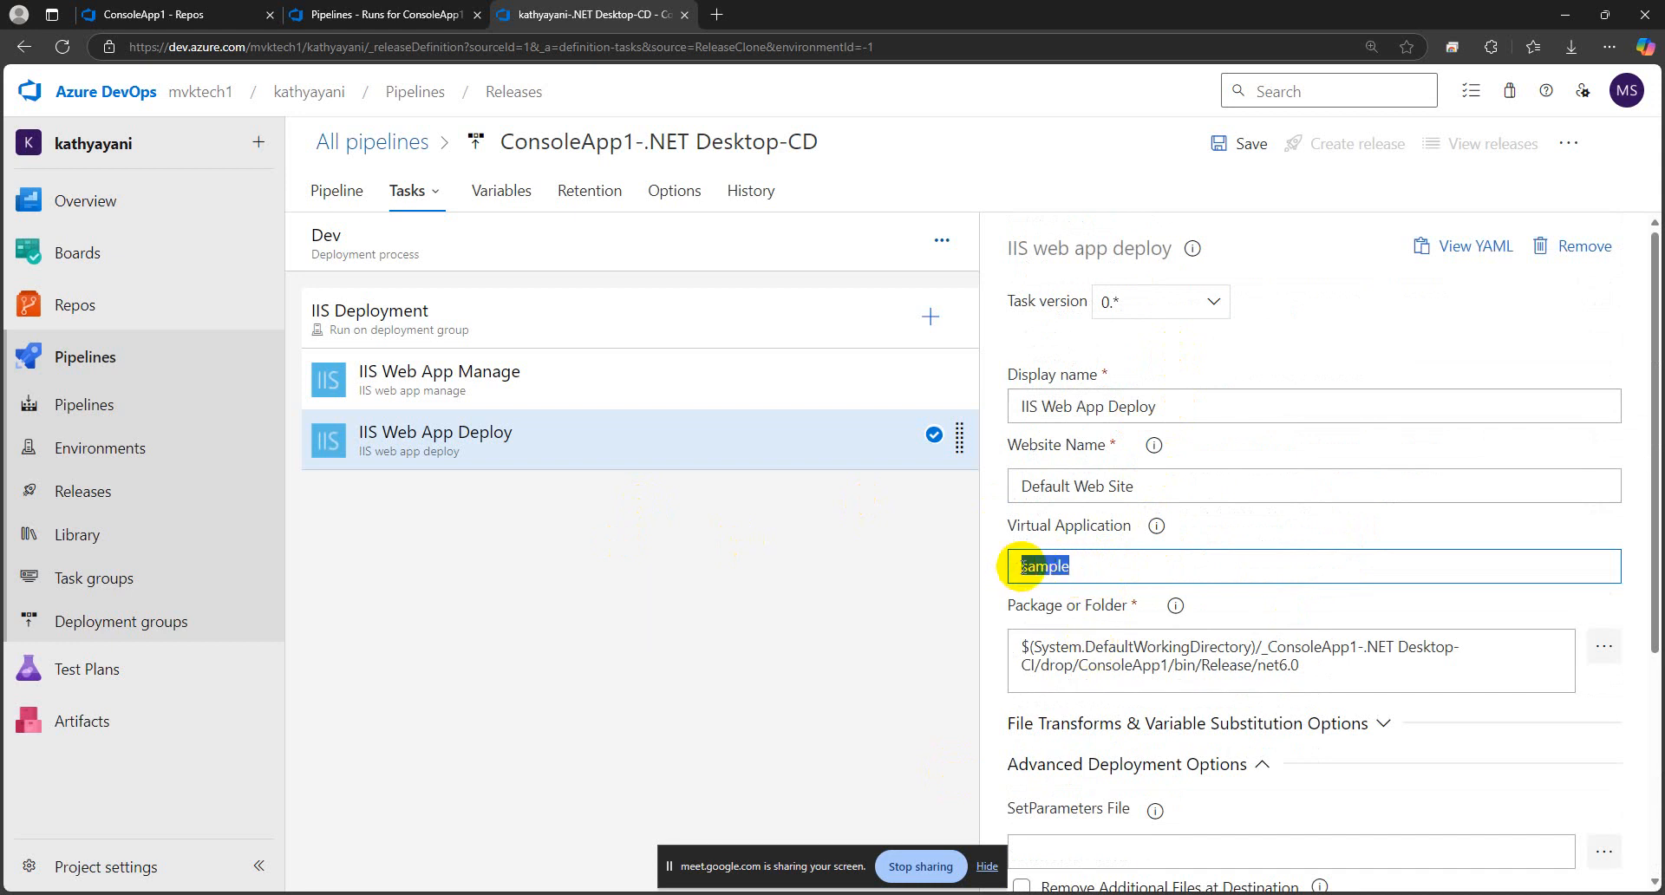
click(643, 562)
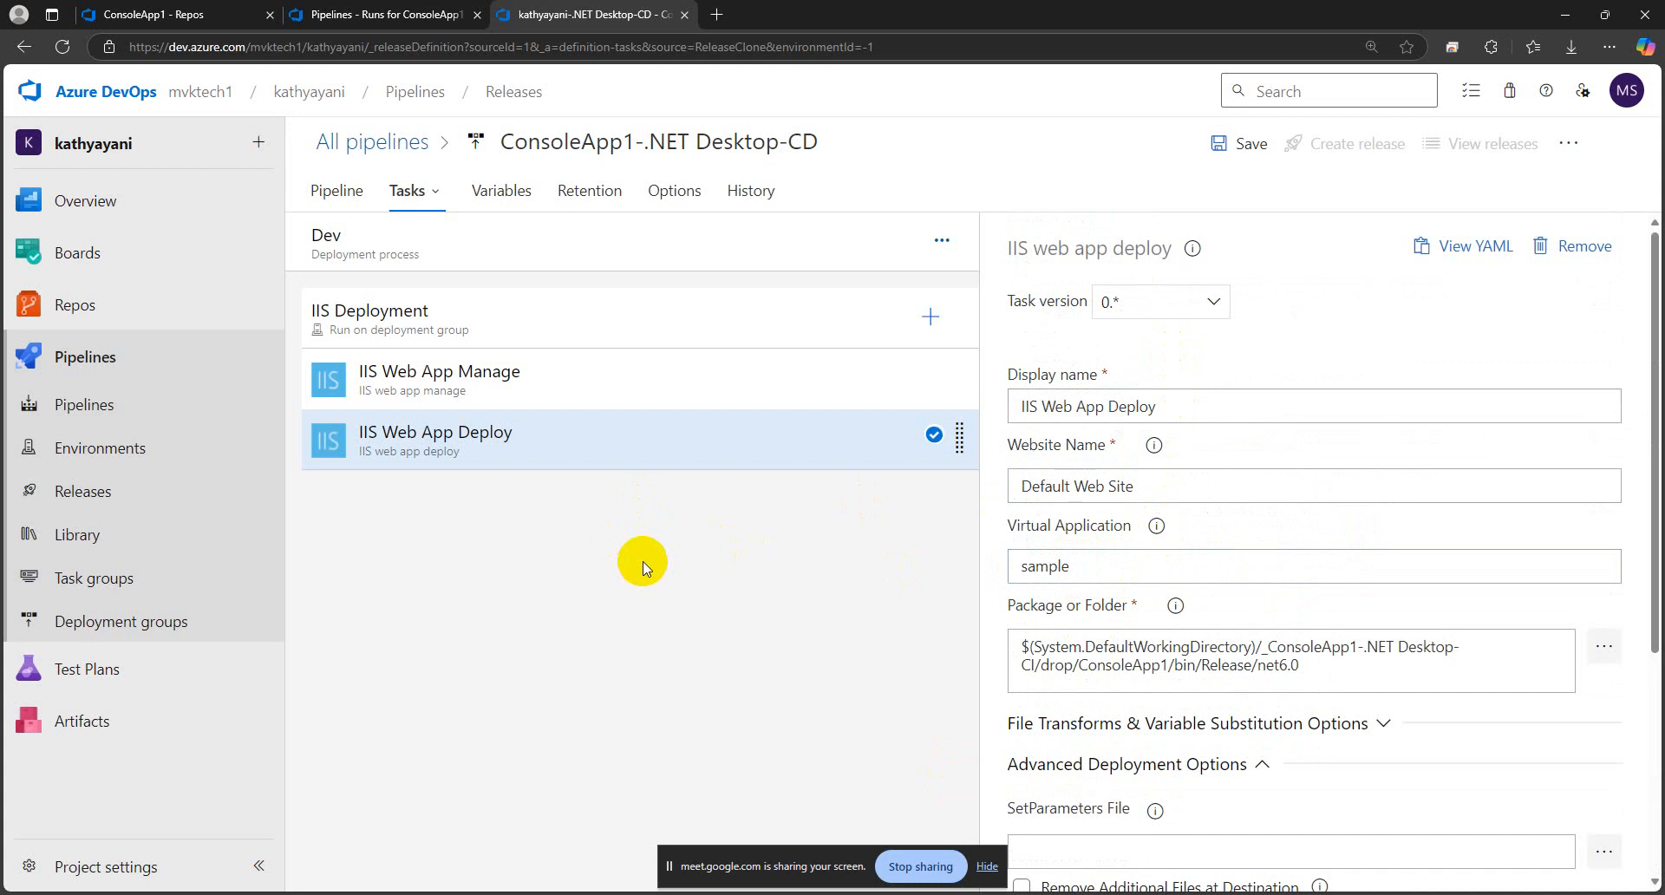
click(1243, 149)
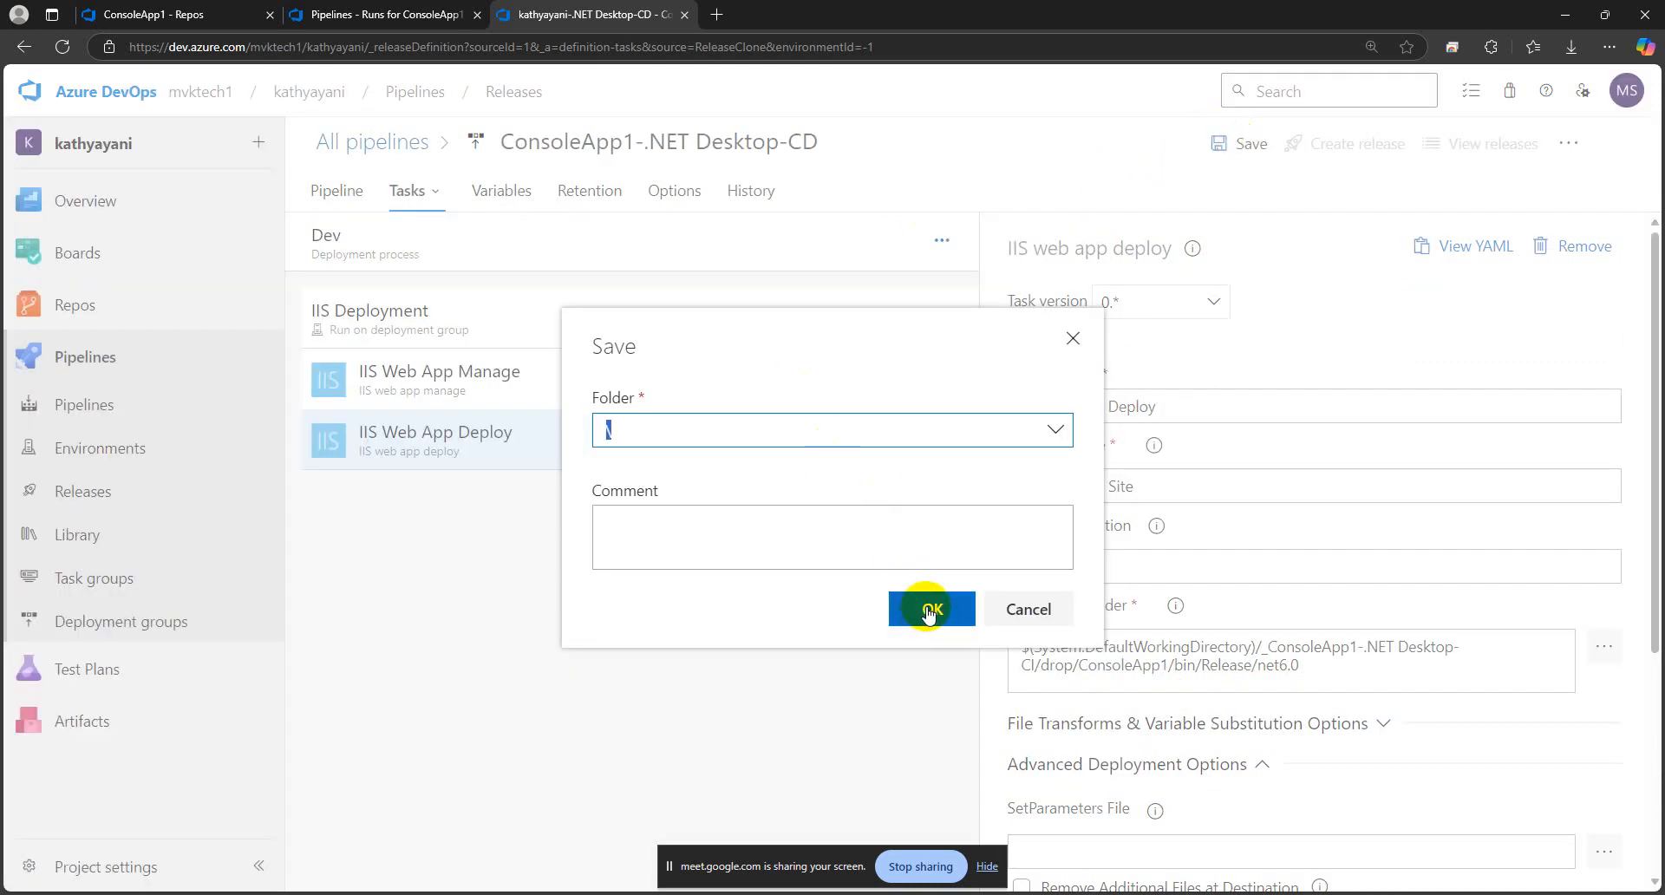
click(928, 612)
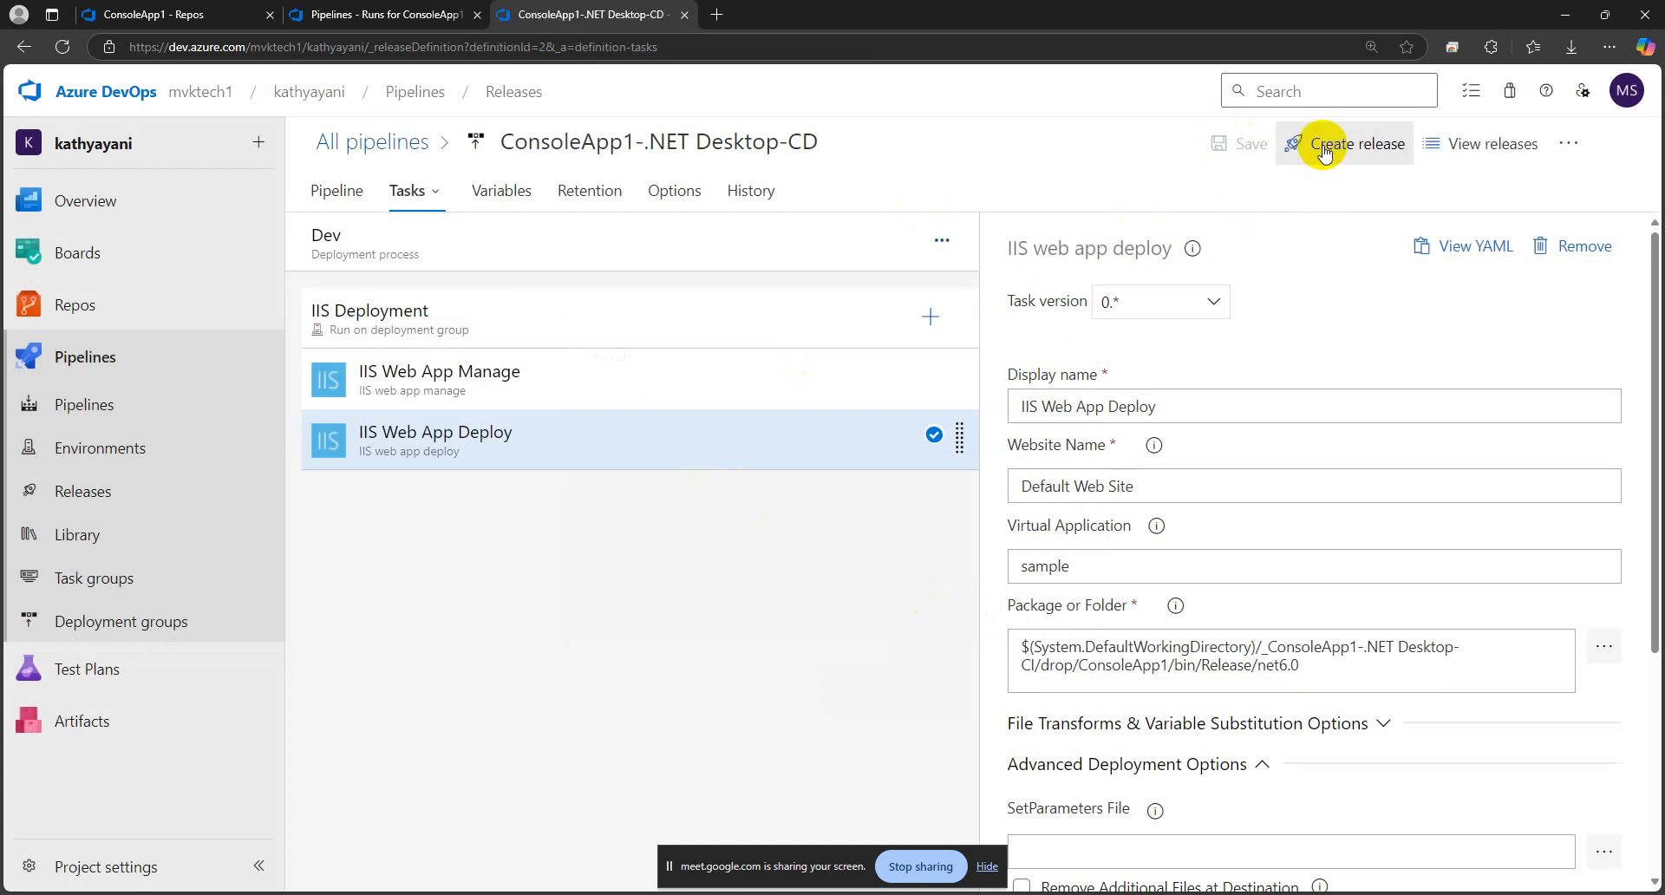
Create a release of ConsoleApp1-.NET Desktop-CD with artifact version 20250304.1 and open the new release
click(1325, 148)
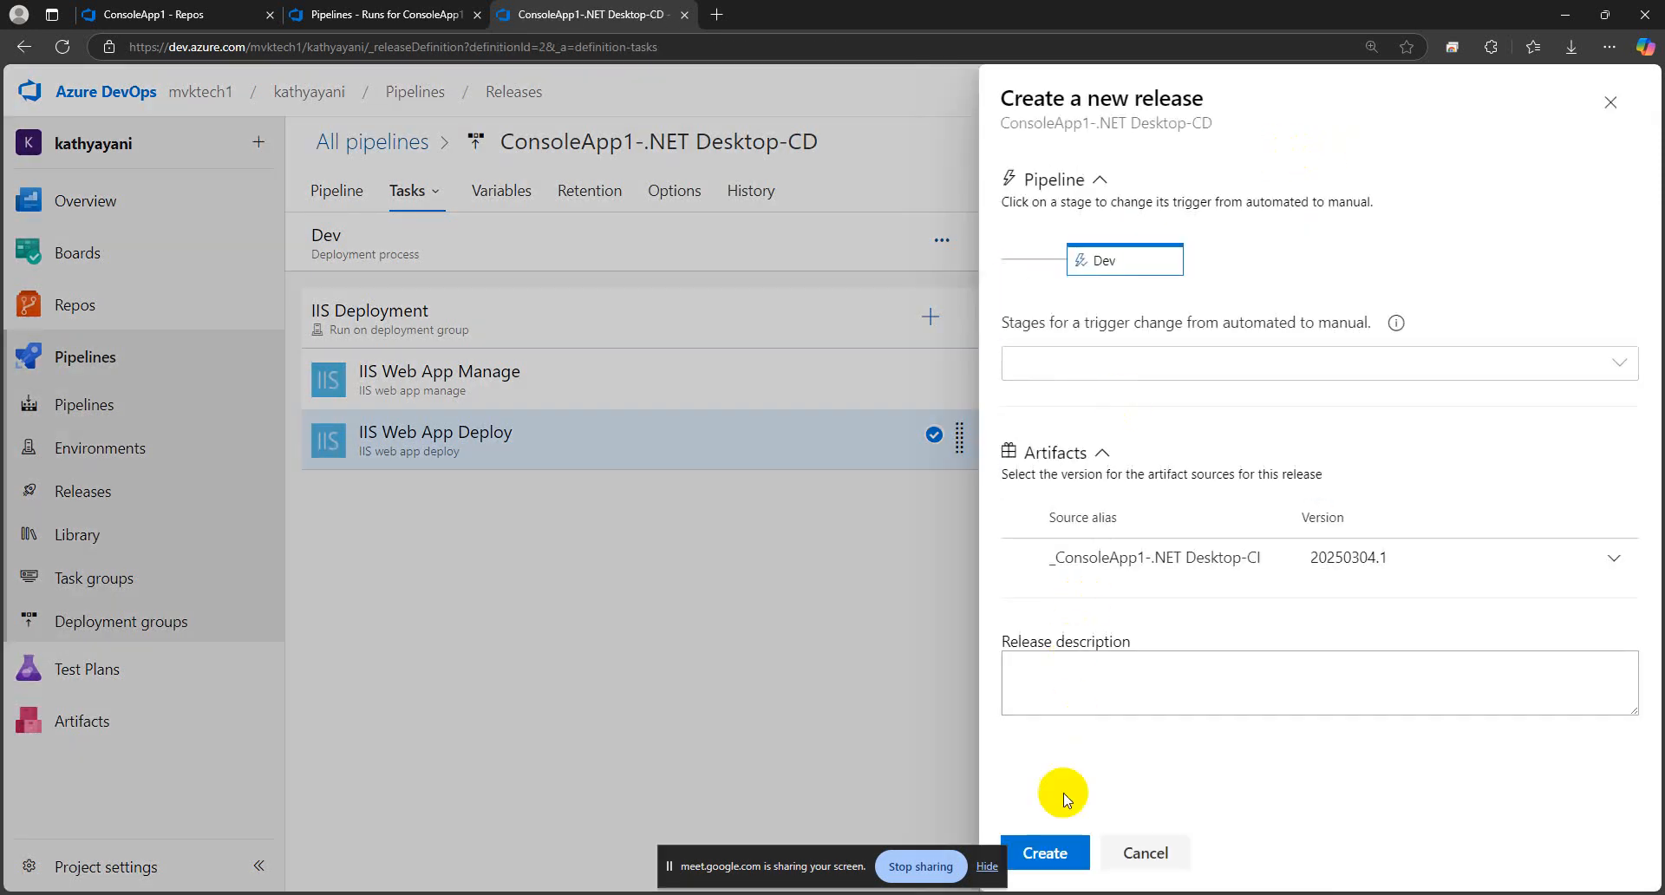
click(1059, 852)
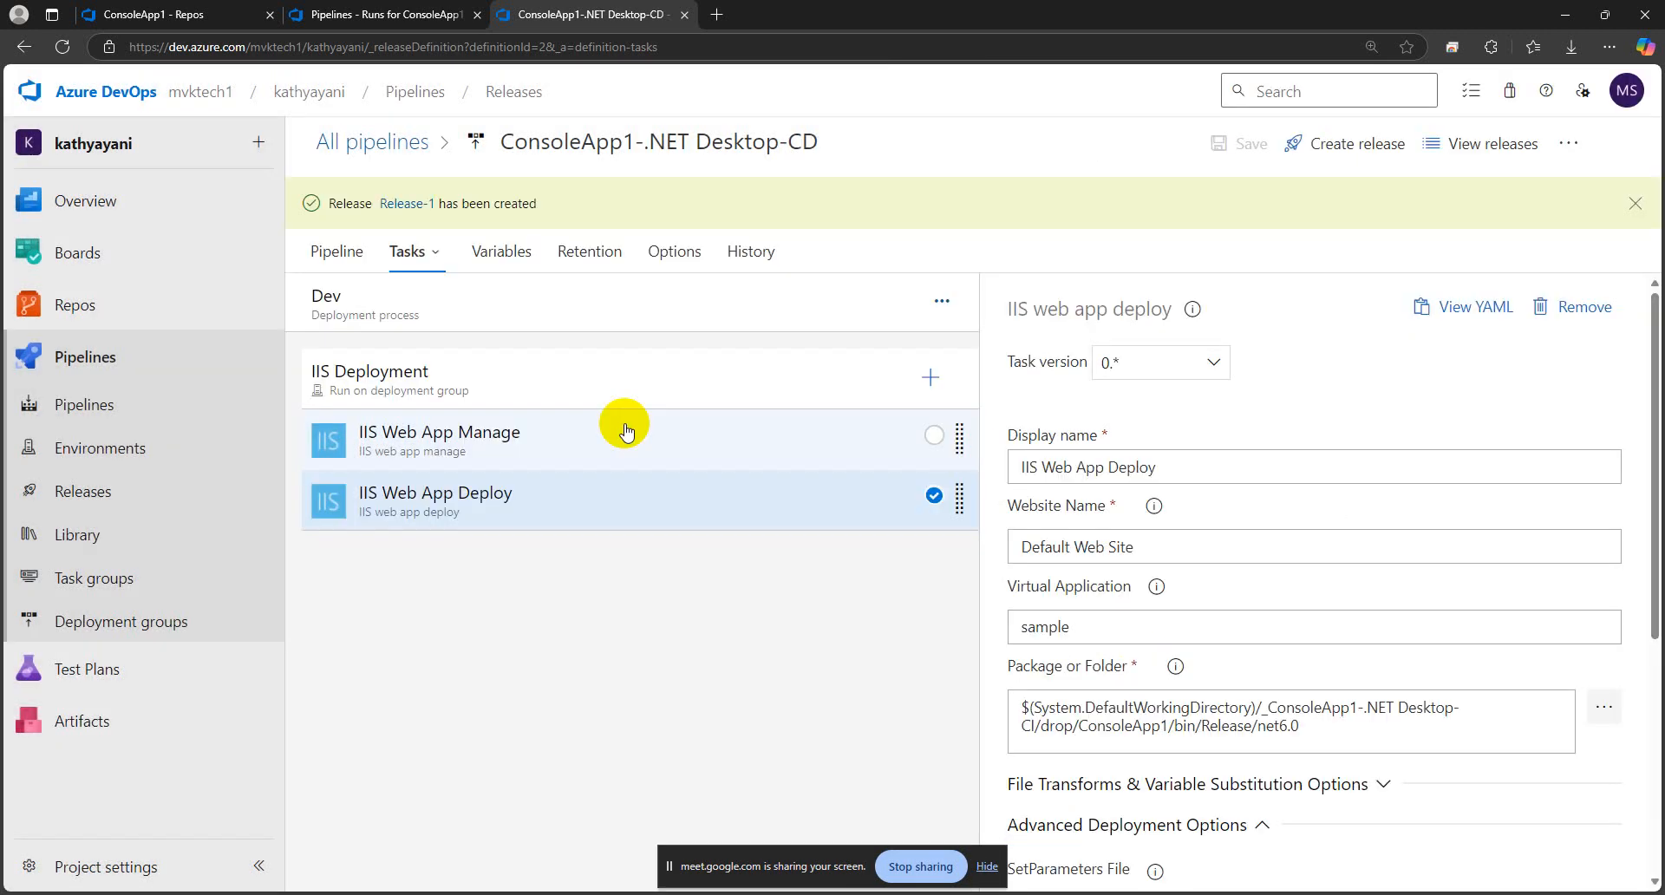
click(422, 209)
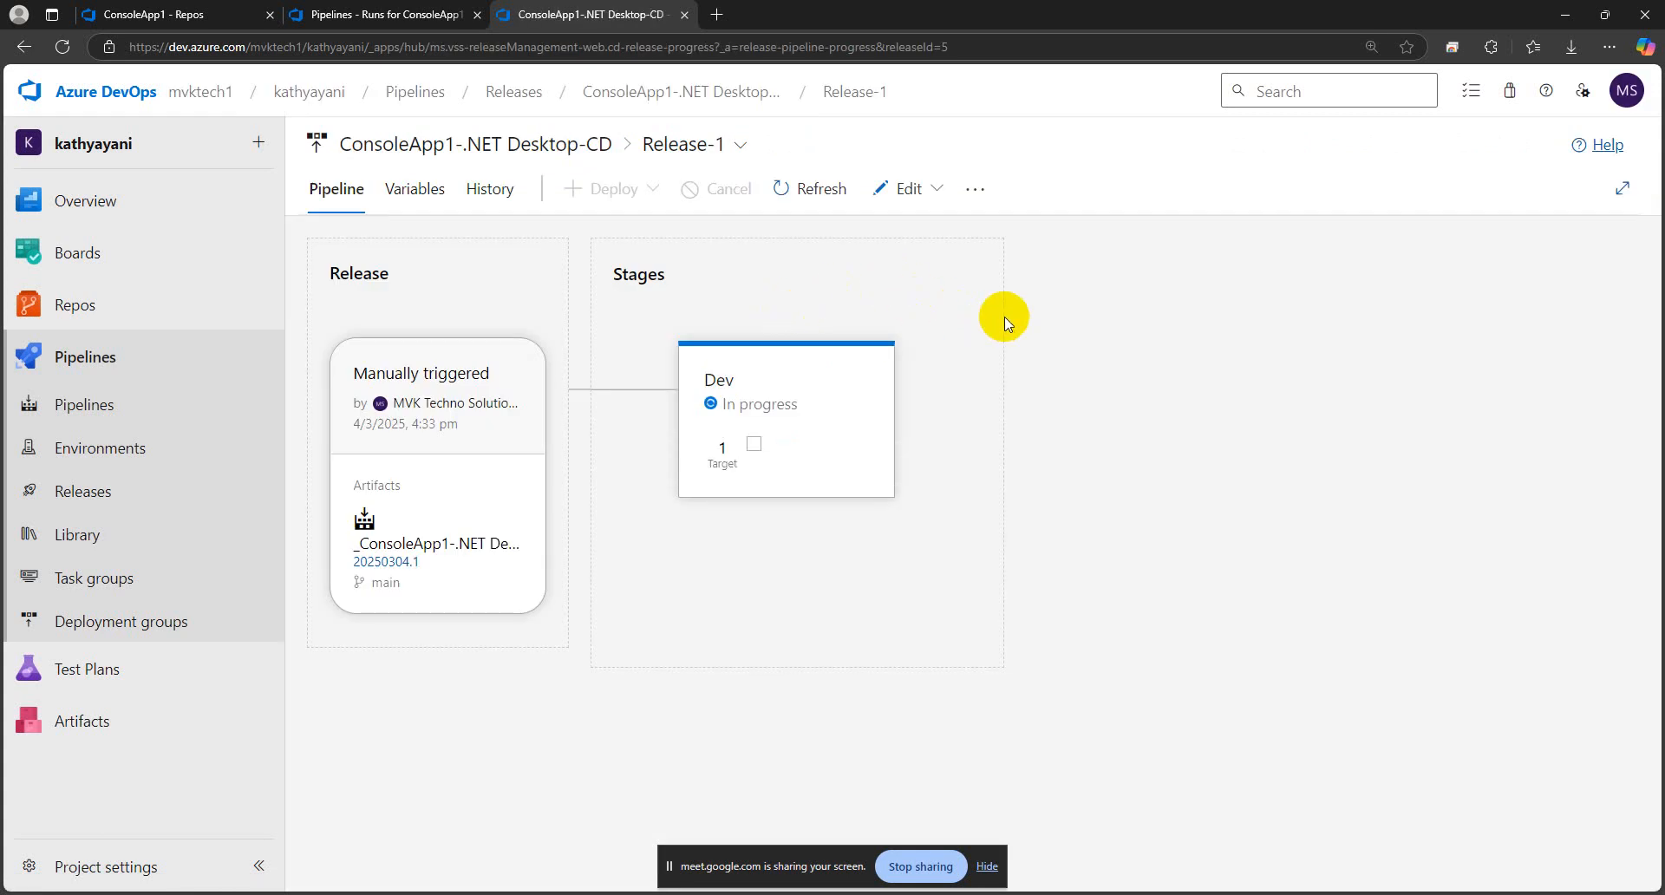
Follow the Dev stage's IIS Deployment logs for each deployment task and return to the release's pipeline overview
mouse_move(823, 451)
click(849, 529)
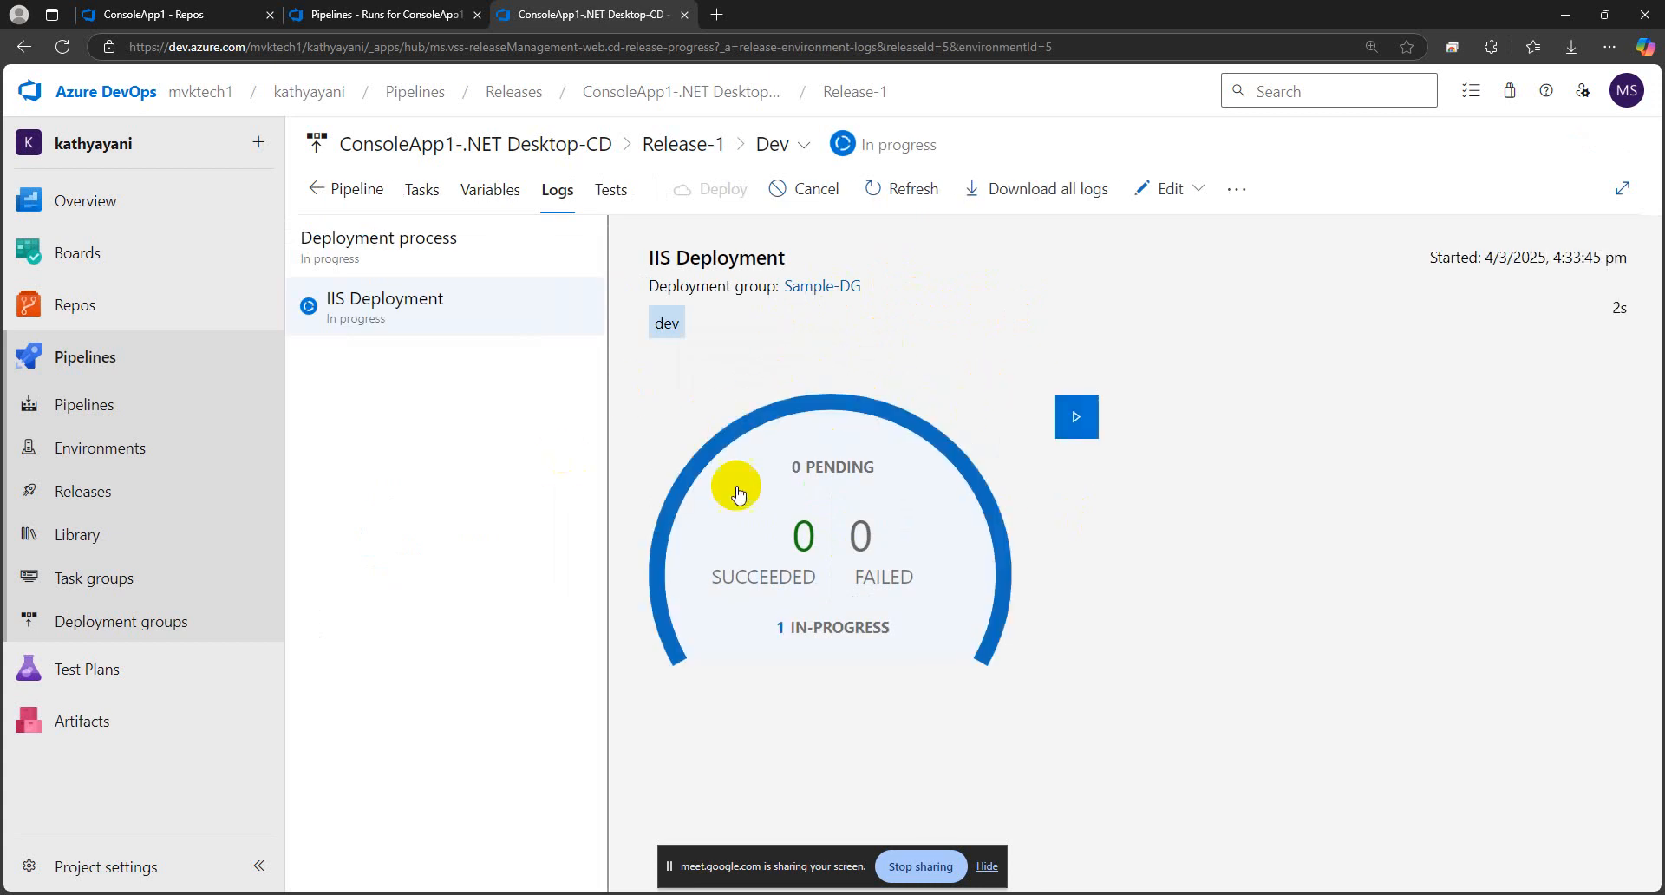
click(816, 492)
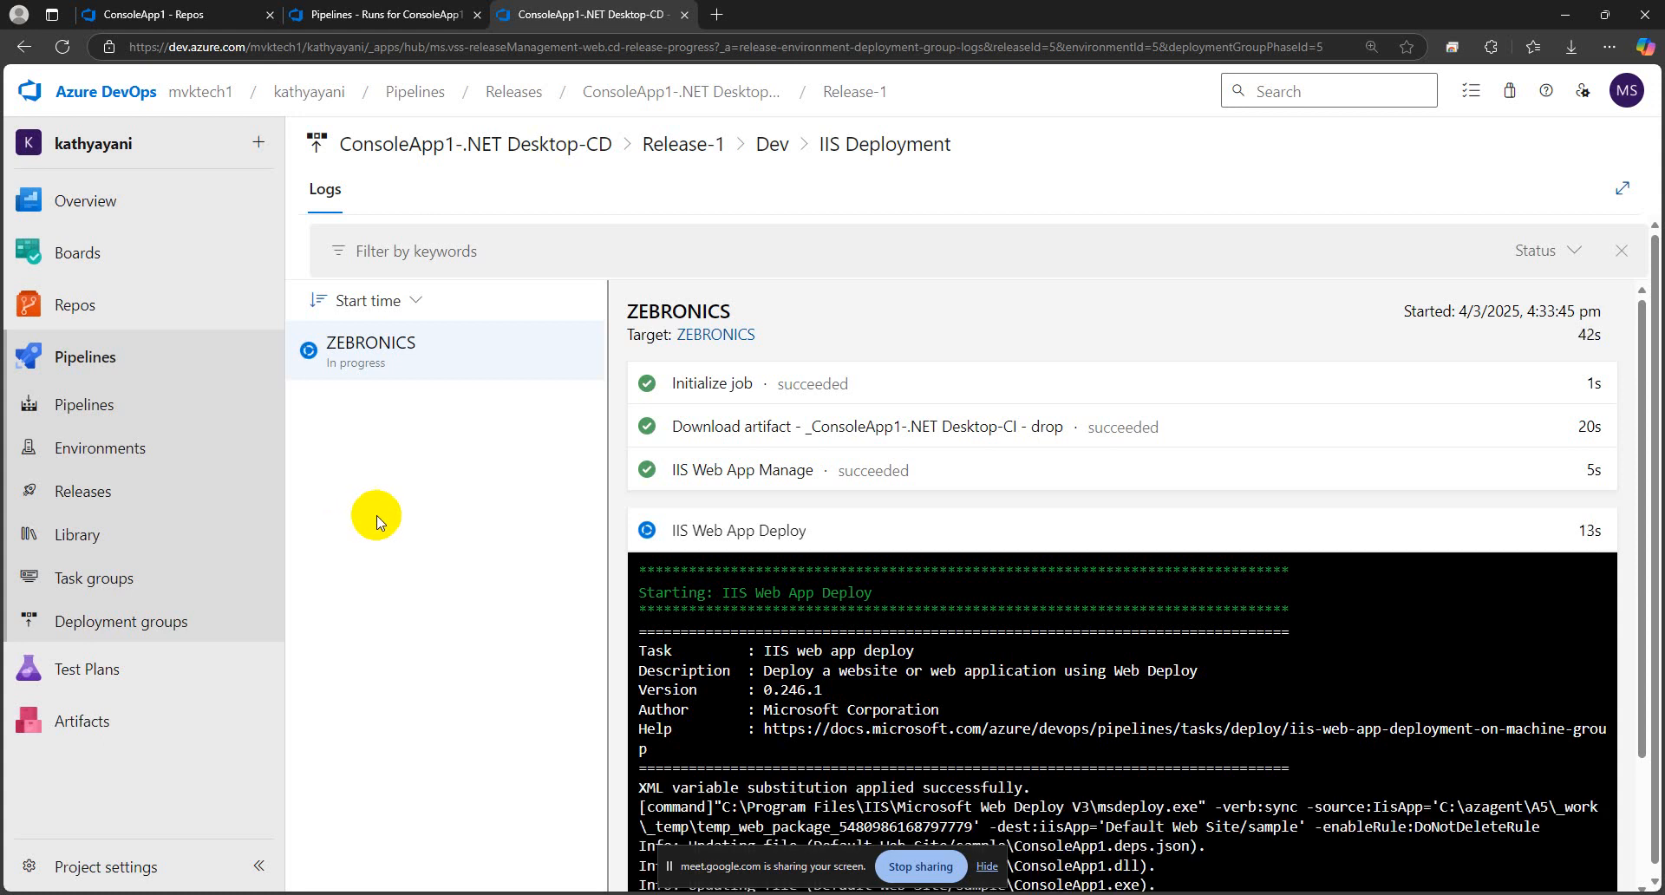
scroll(1007, 617, down, 2)
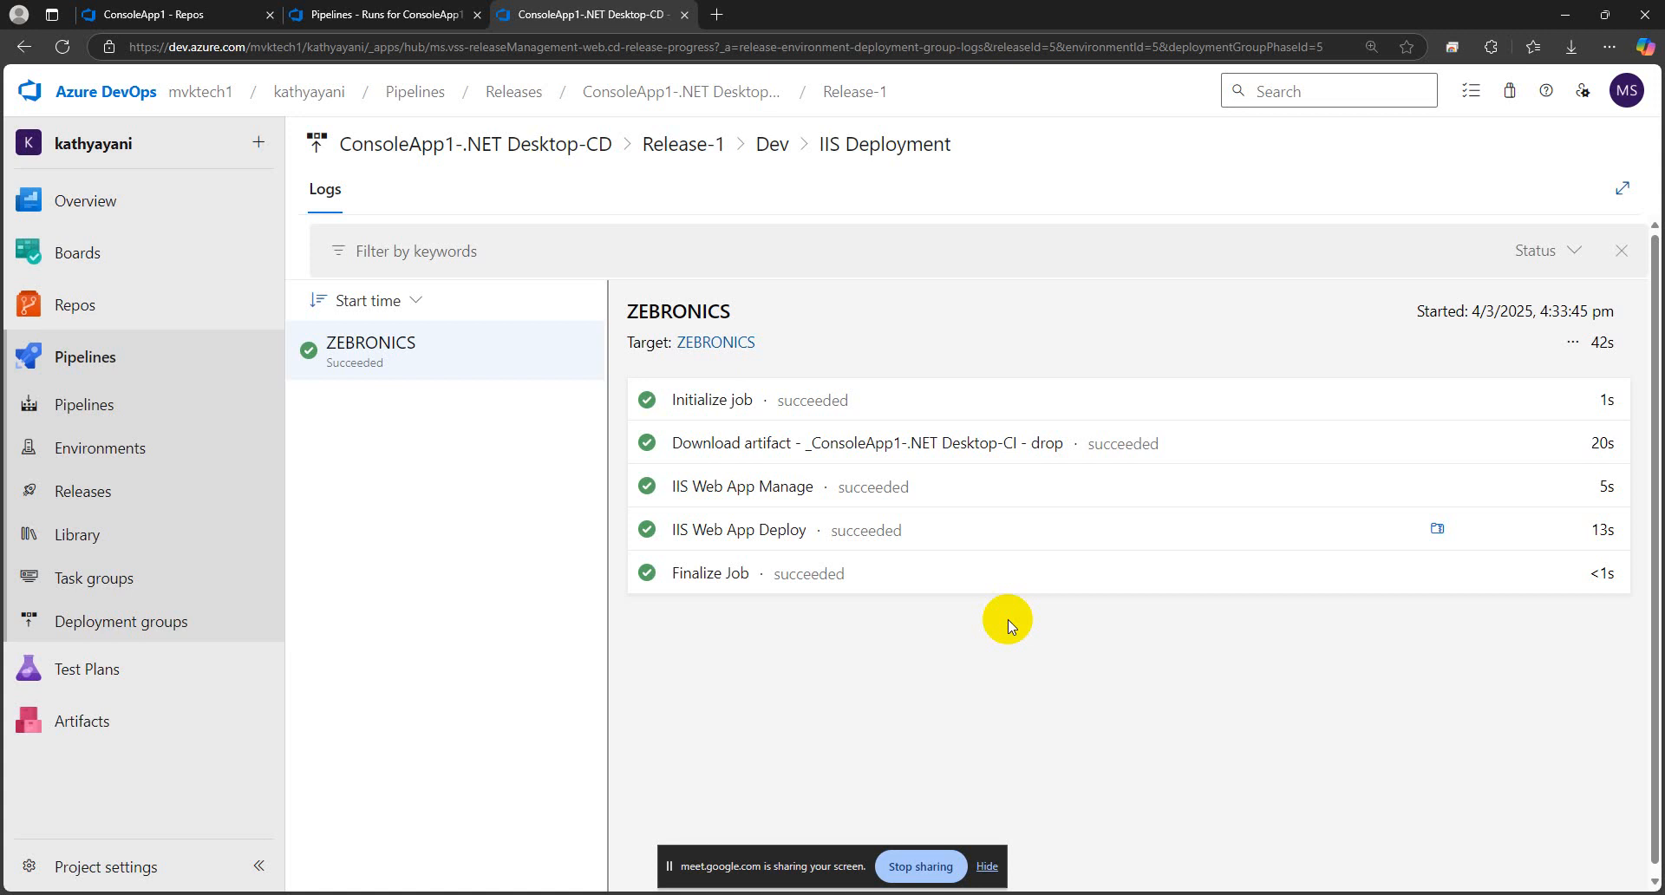
click(777, 149)
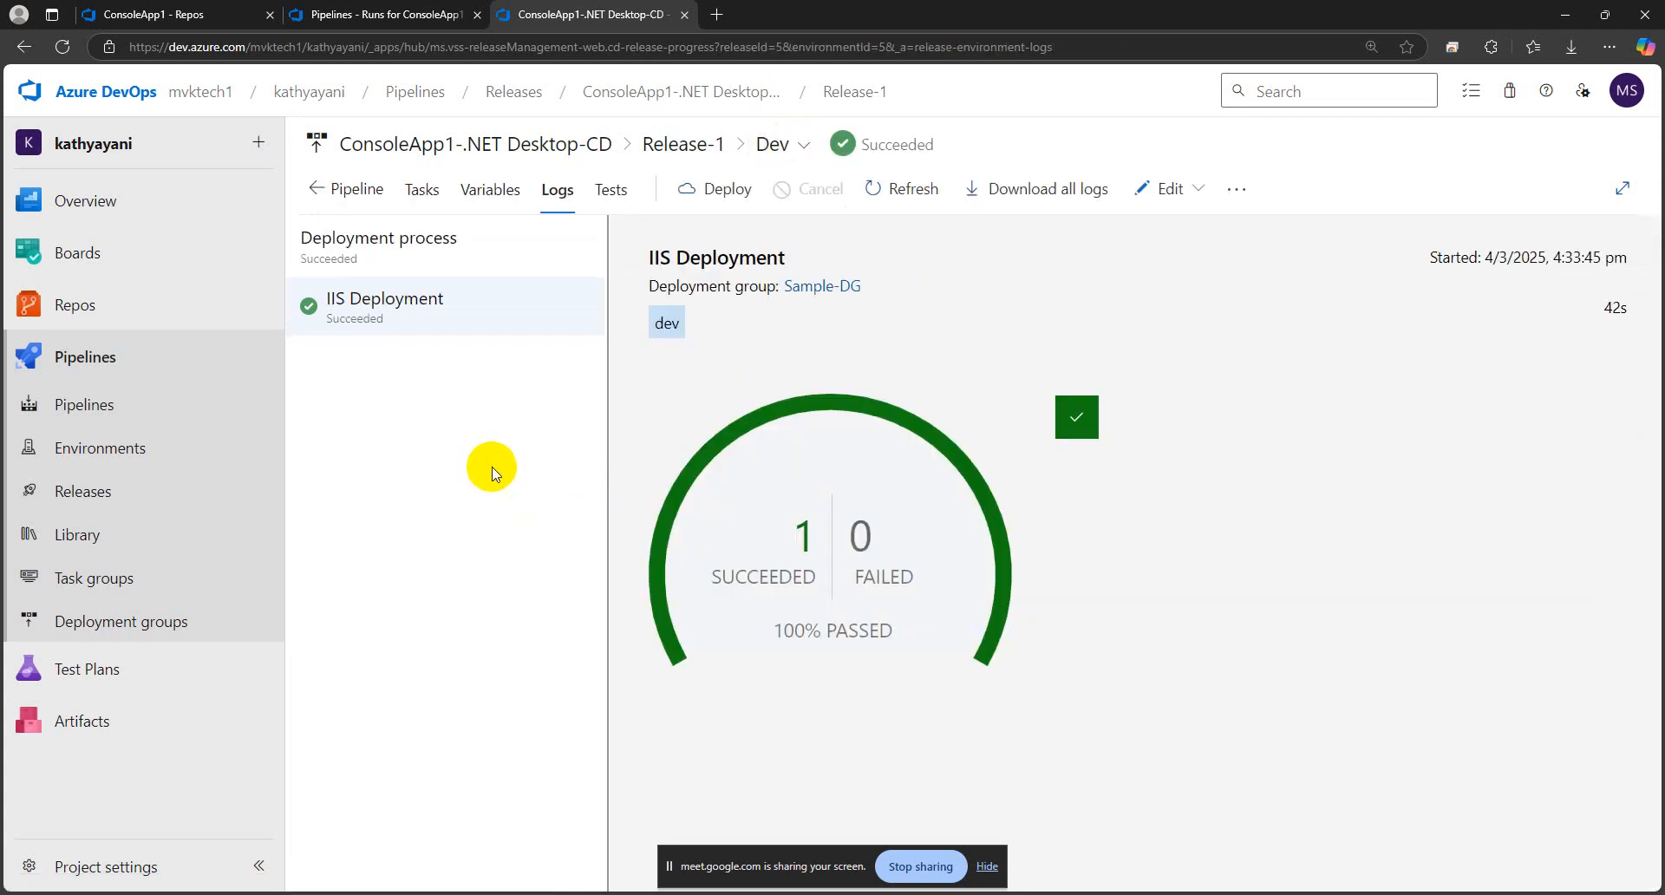
click(357, 189)
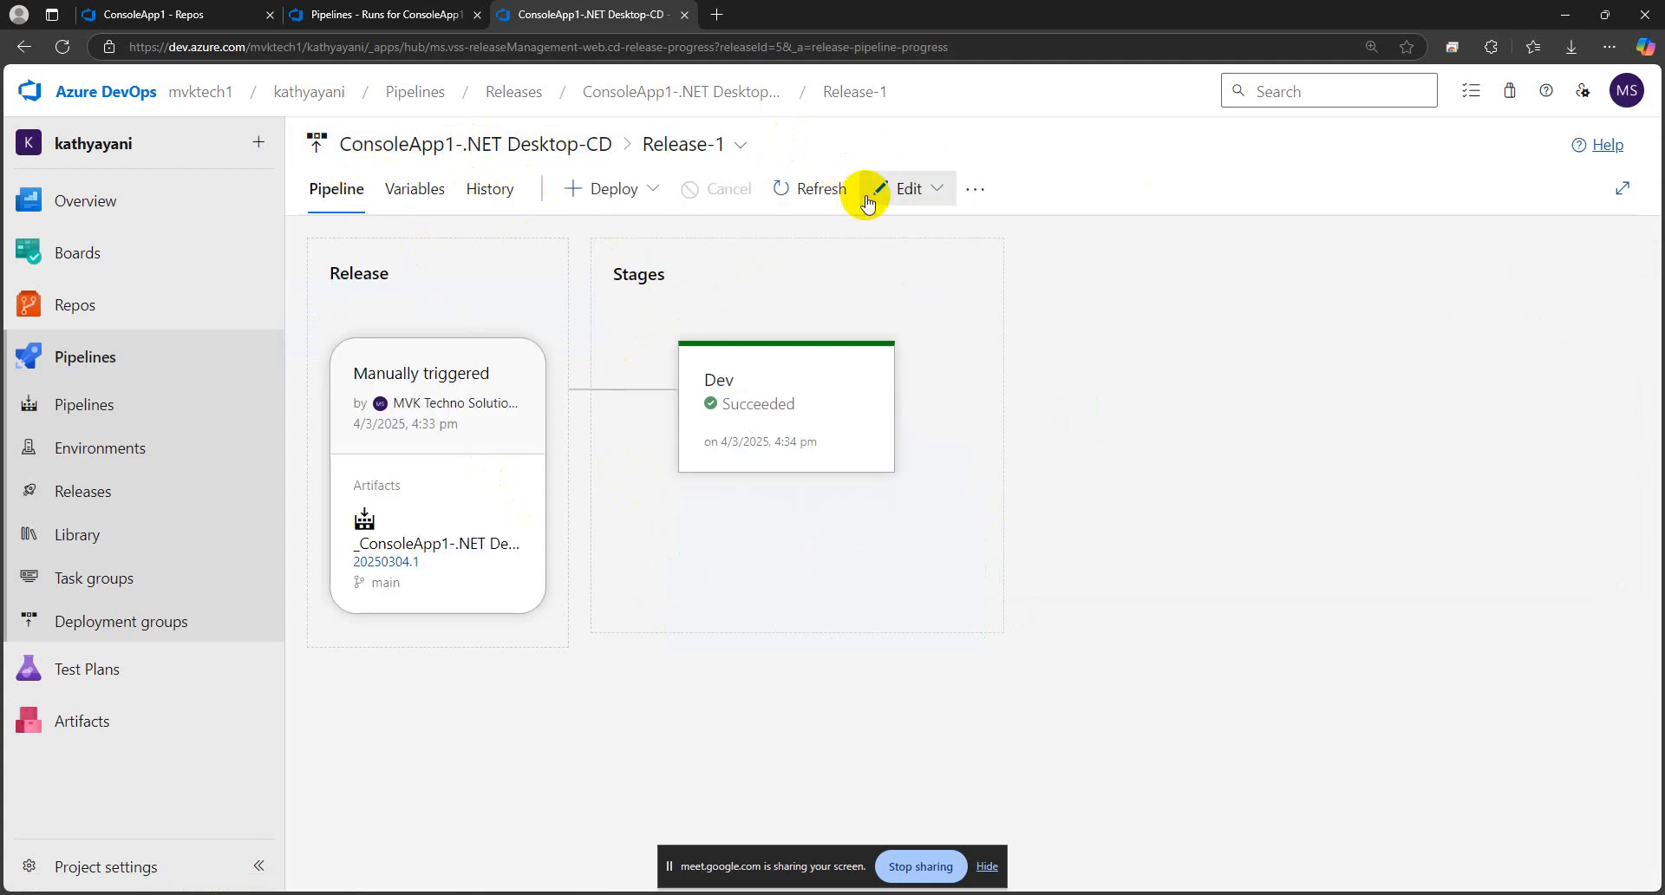
Open the release pipeline for editing and review the IIS Web App Manage application pool settings and IIS Web App Deploy virtual application
click(936, 189)
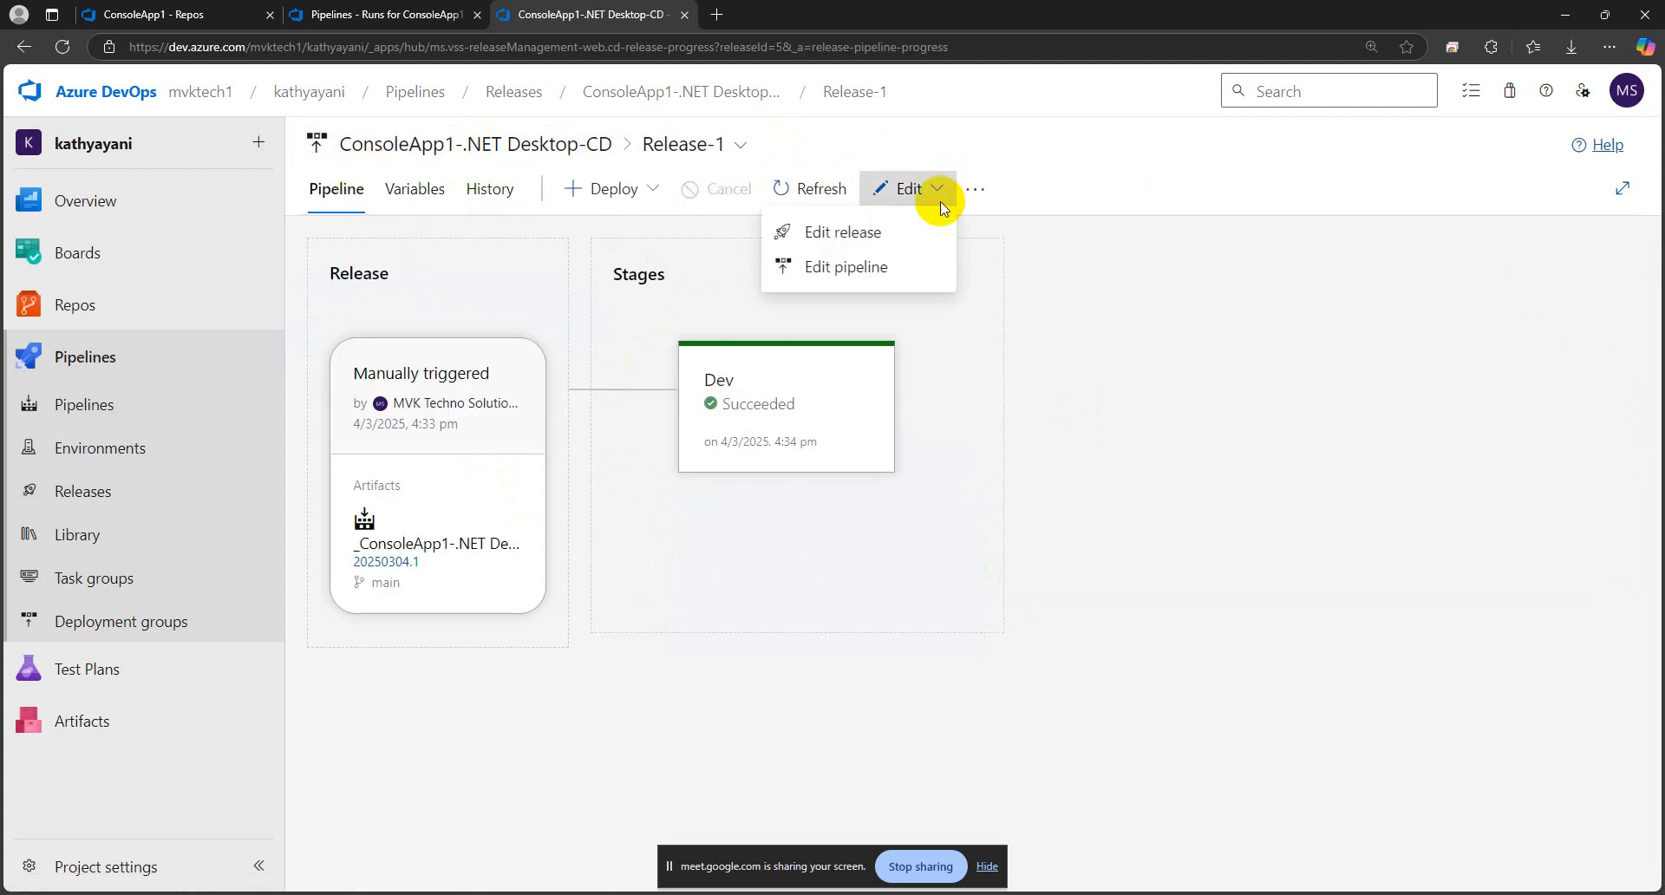
click(867, 267)
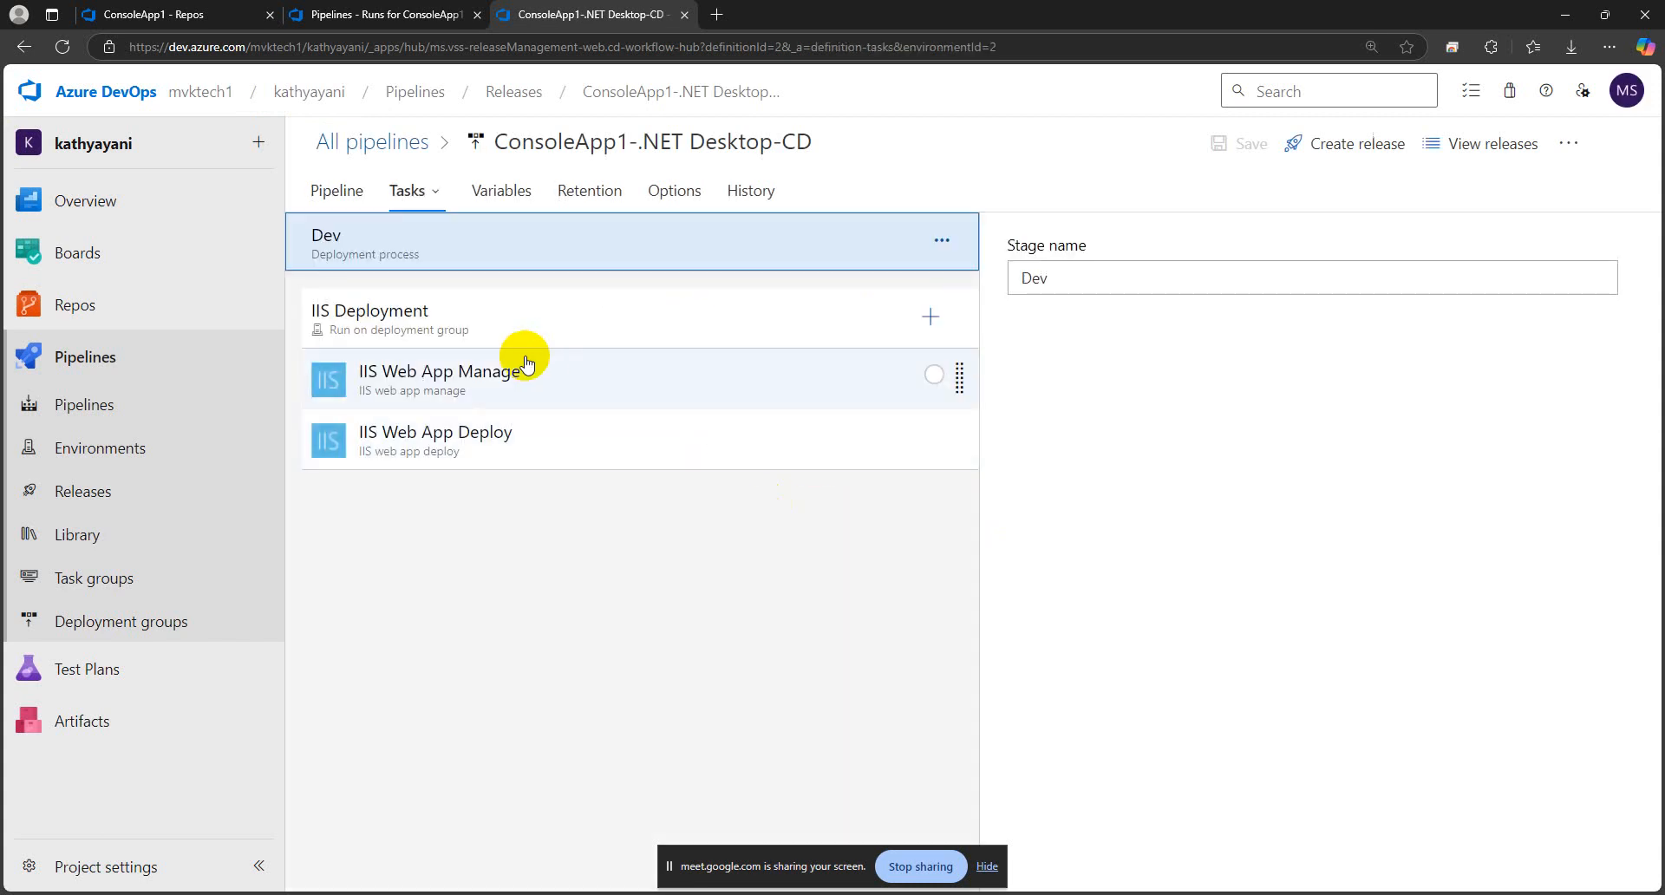
click(523, 371)
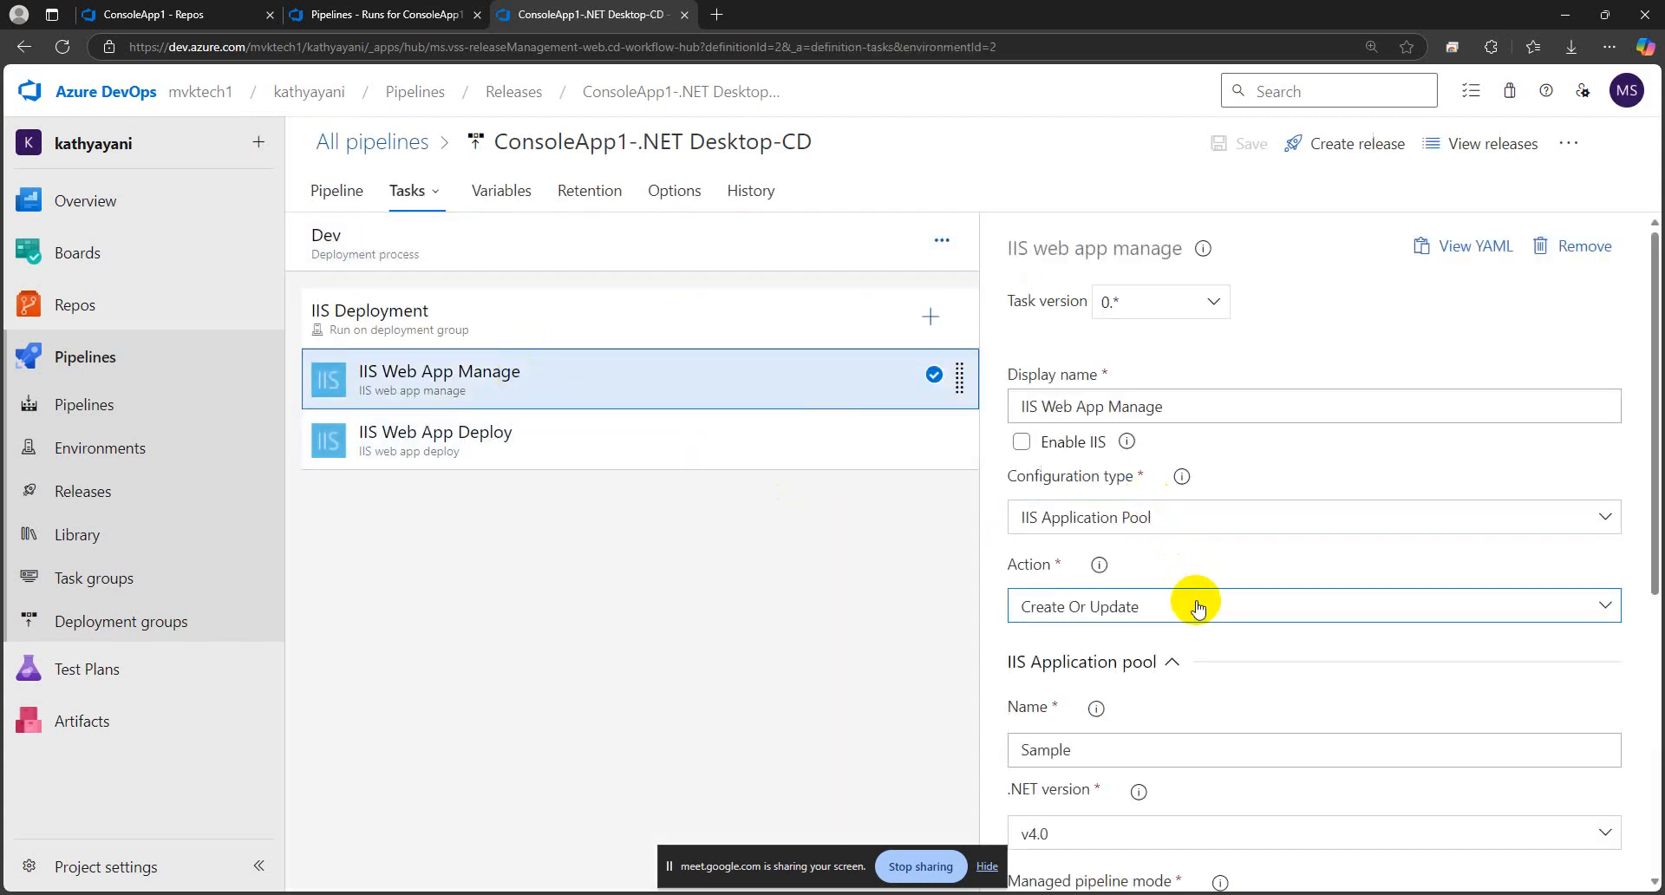
scroll(1197, 607, down, 5)
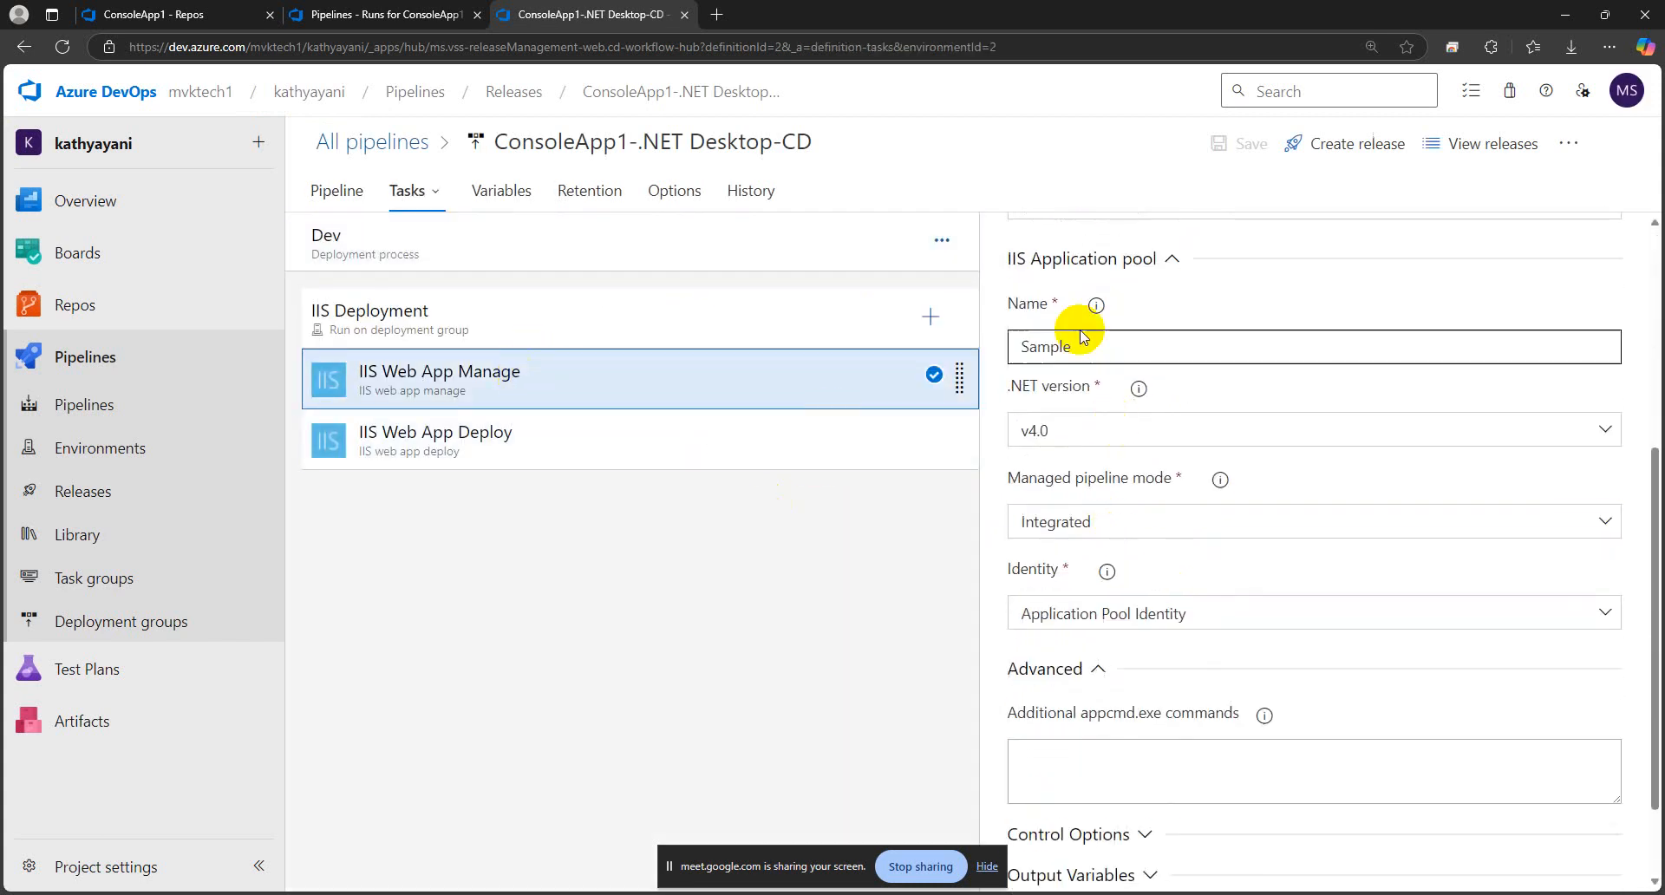
scroll(1142, 427, down, 2)
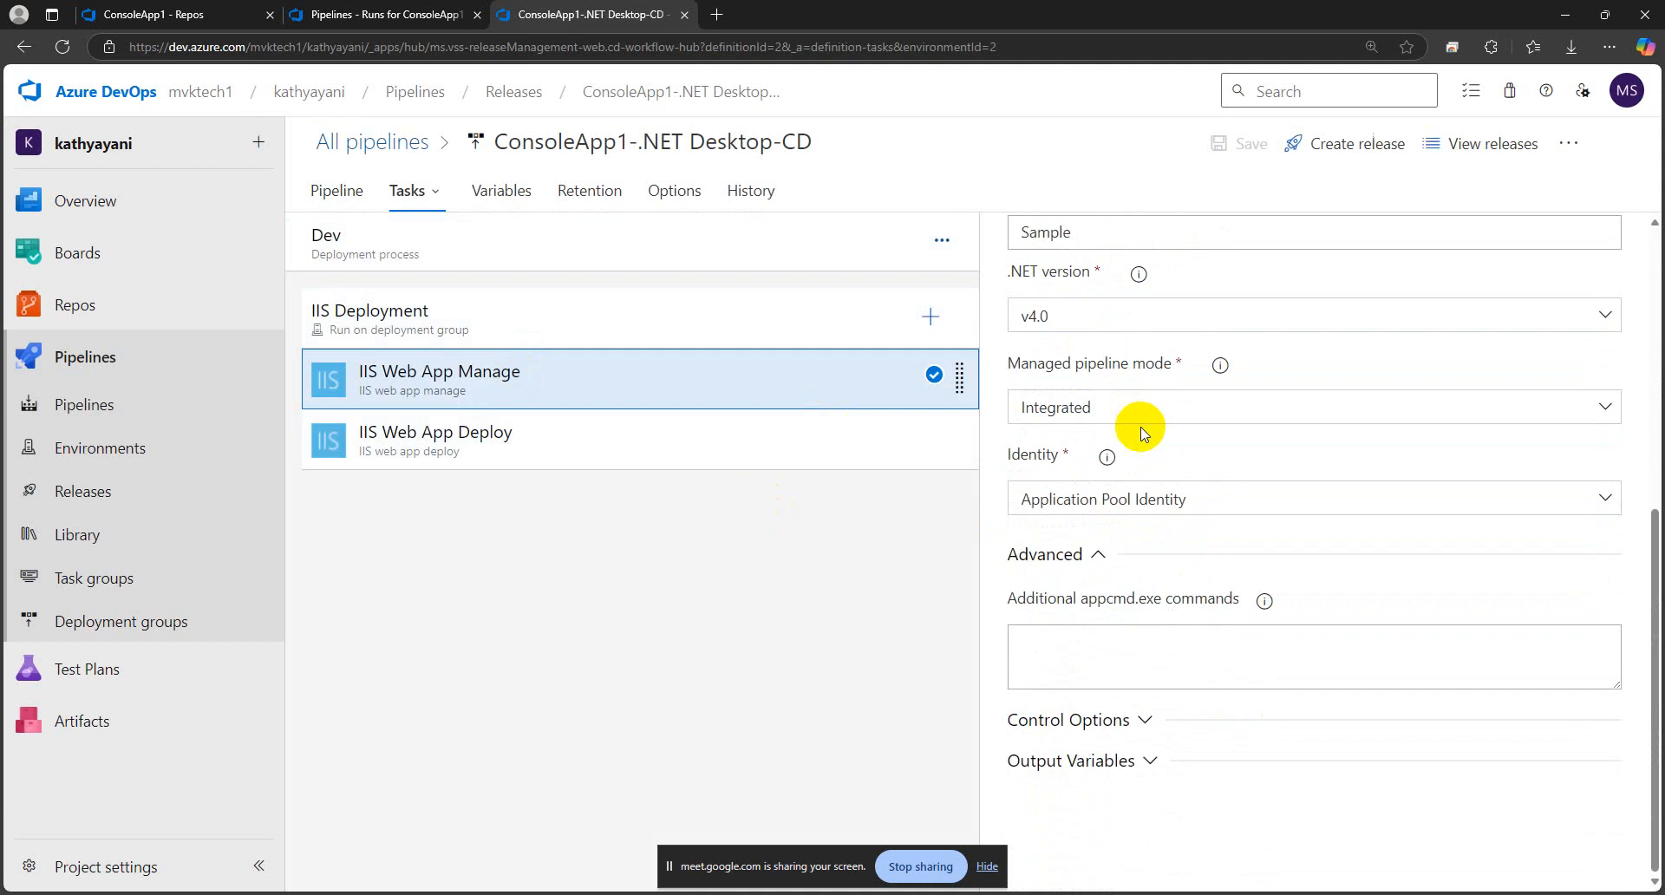
click(638, 439)
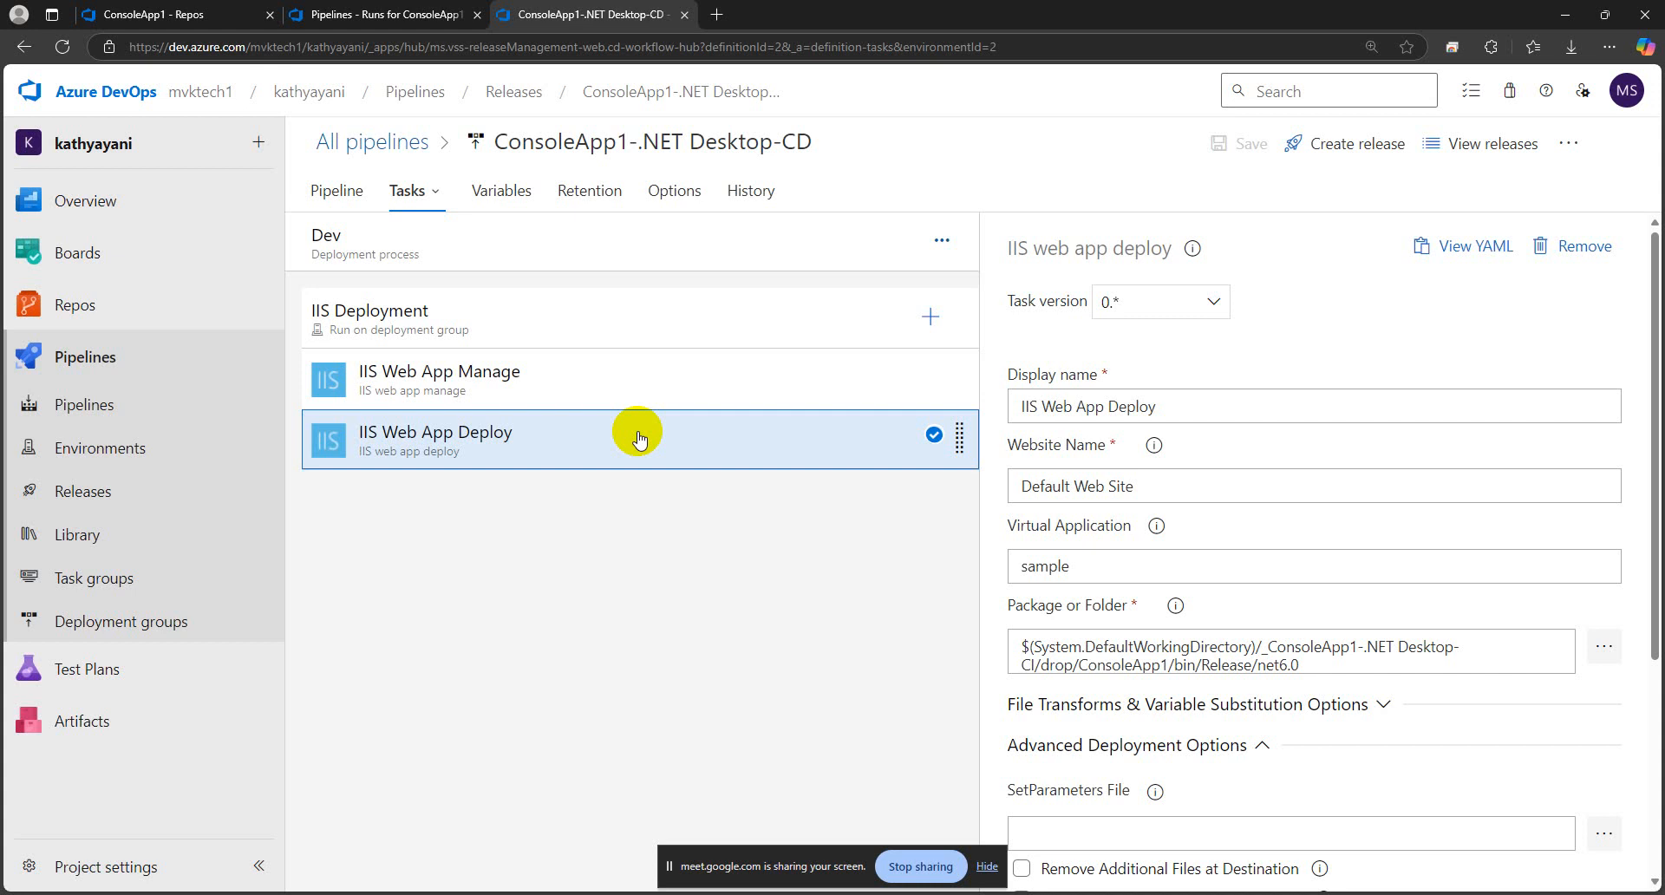
click(1084, 570)
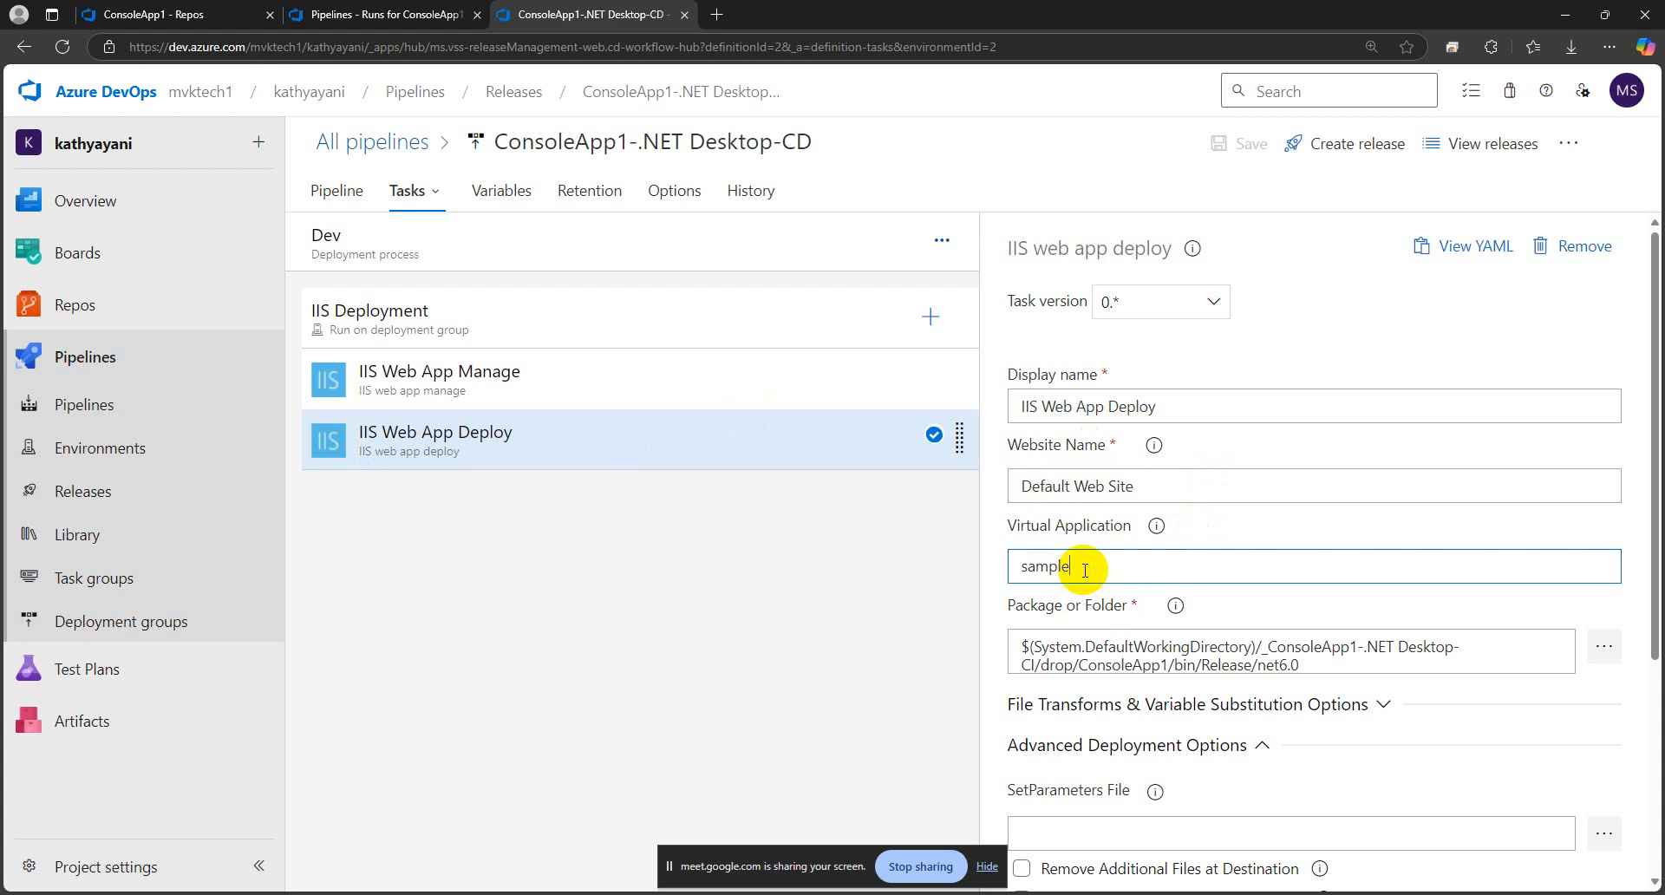
click(818, 605)
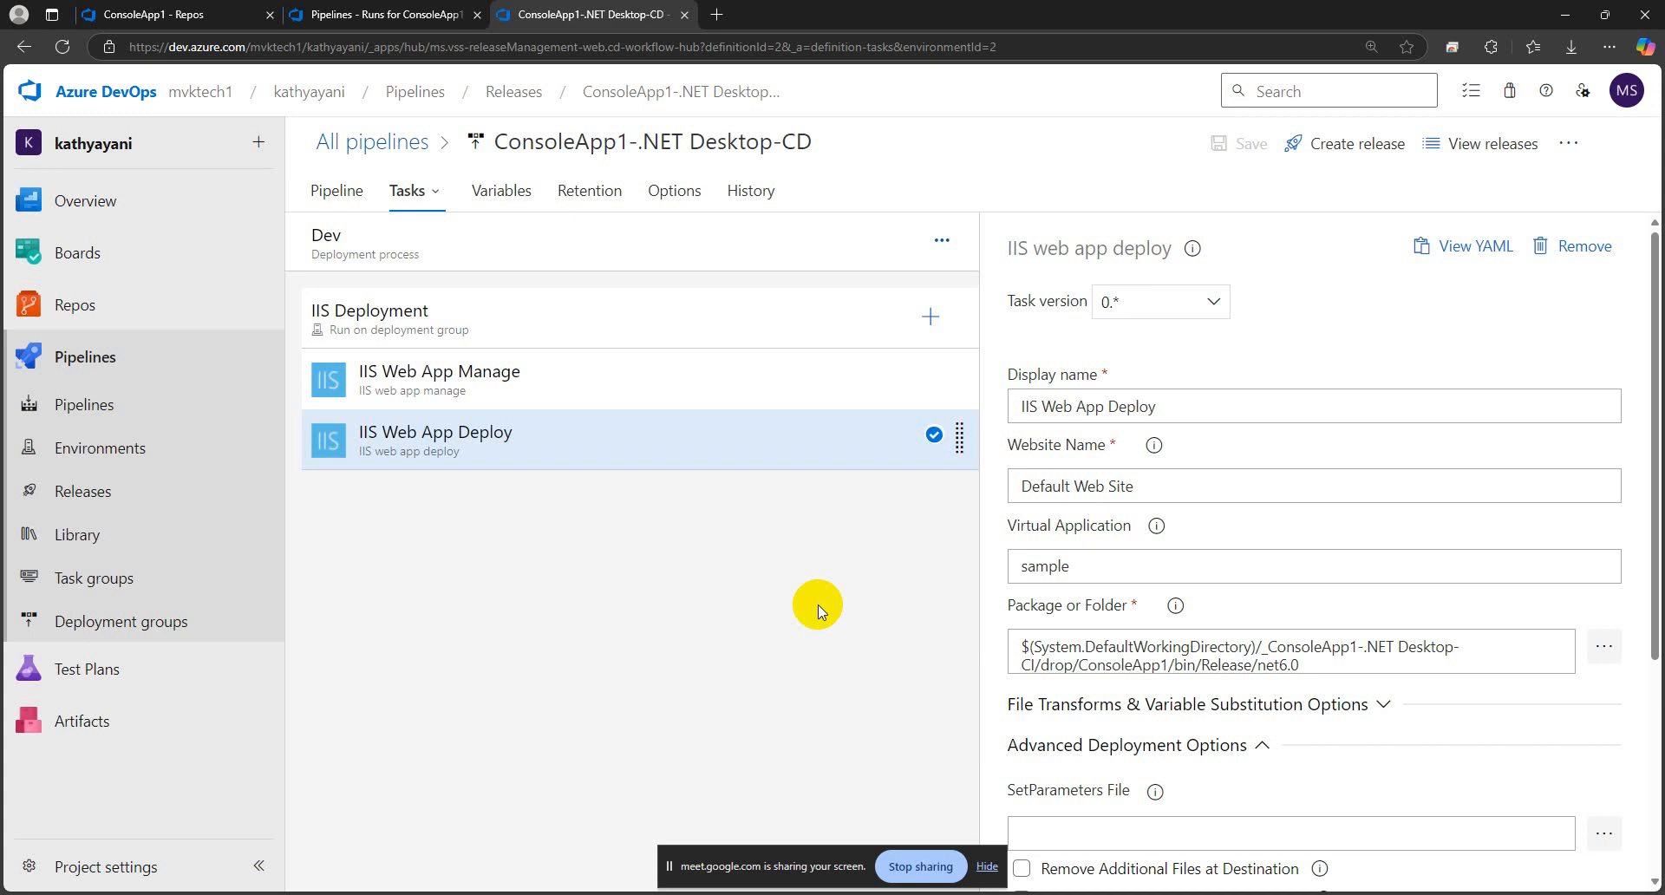
Open the ConsoleApp1-.NET Desktop-CD releases list in a new browser tab and view it
right_click(621, 92)
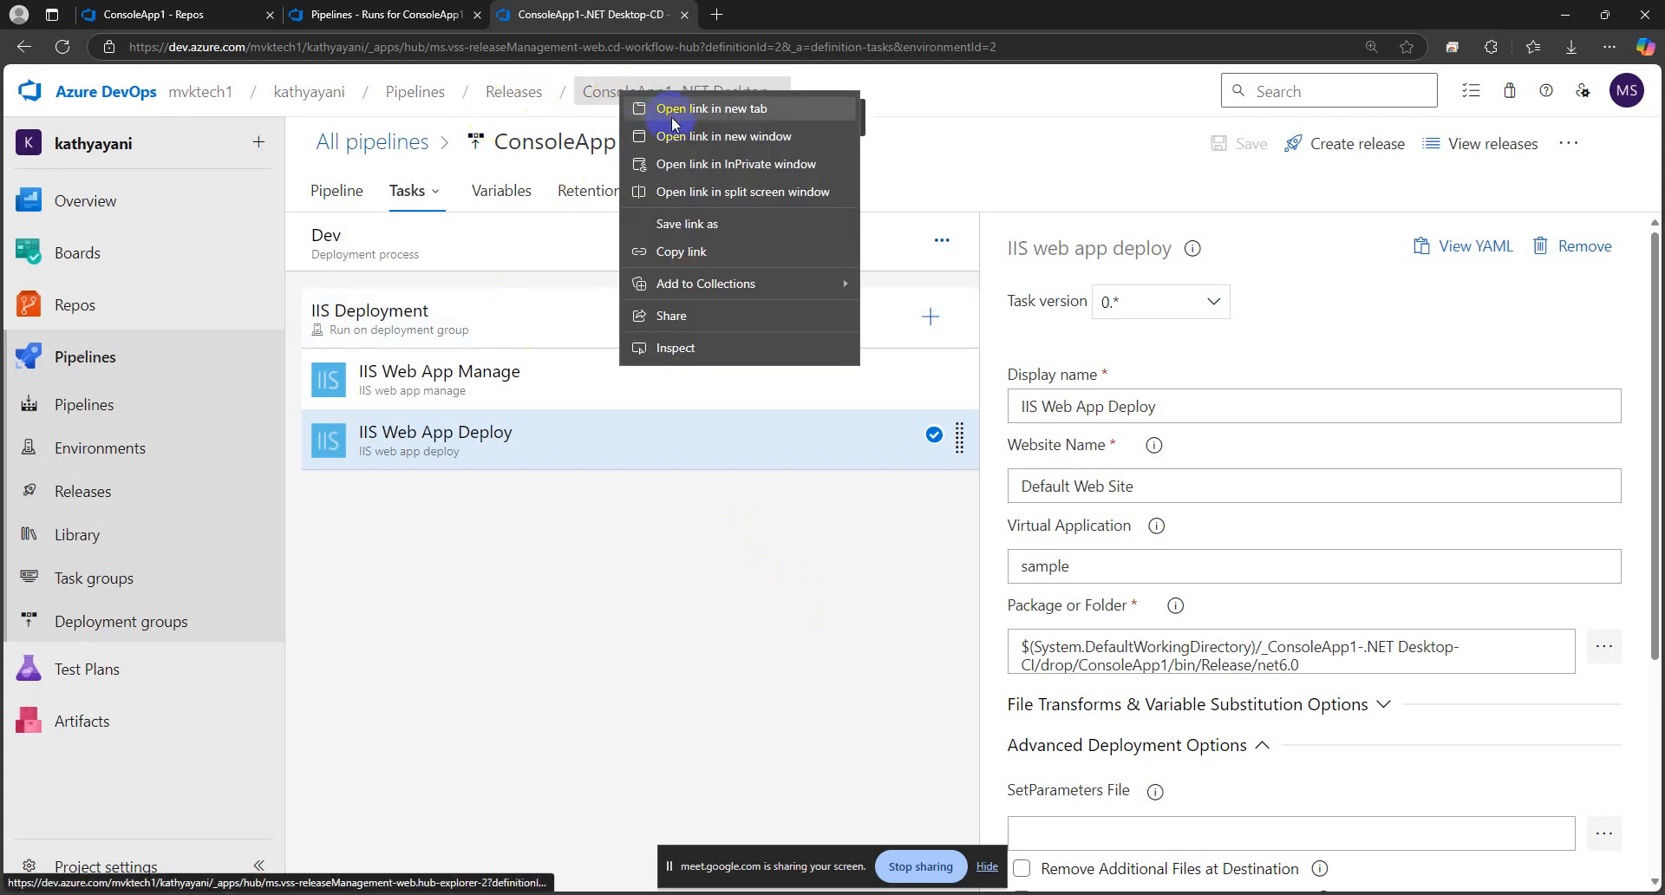
click(674, 113)
click(743, 14)
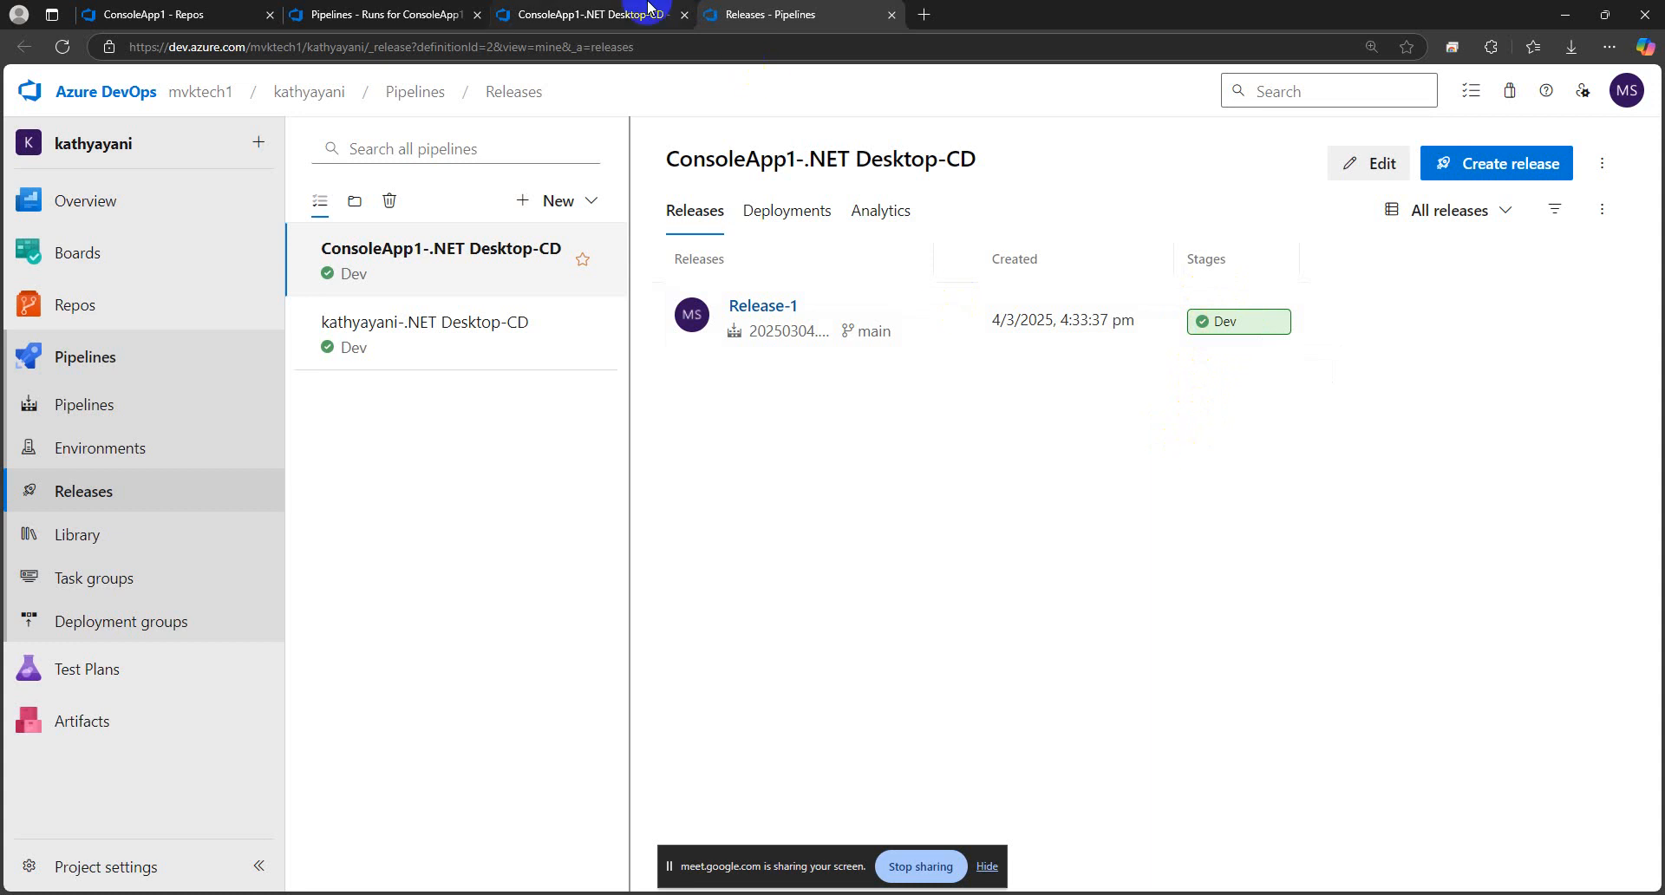
Review the IIS Web App Deploy task's virtual application and the pipeline variables of the ConsoleApp1-.NET Desktop-CD release pipeline
click(555, 16)
double_click(1103, 577)
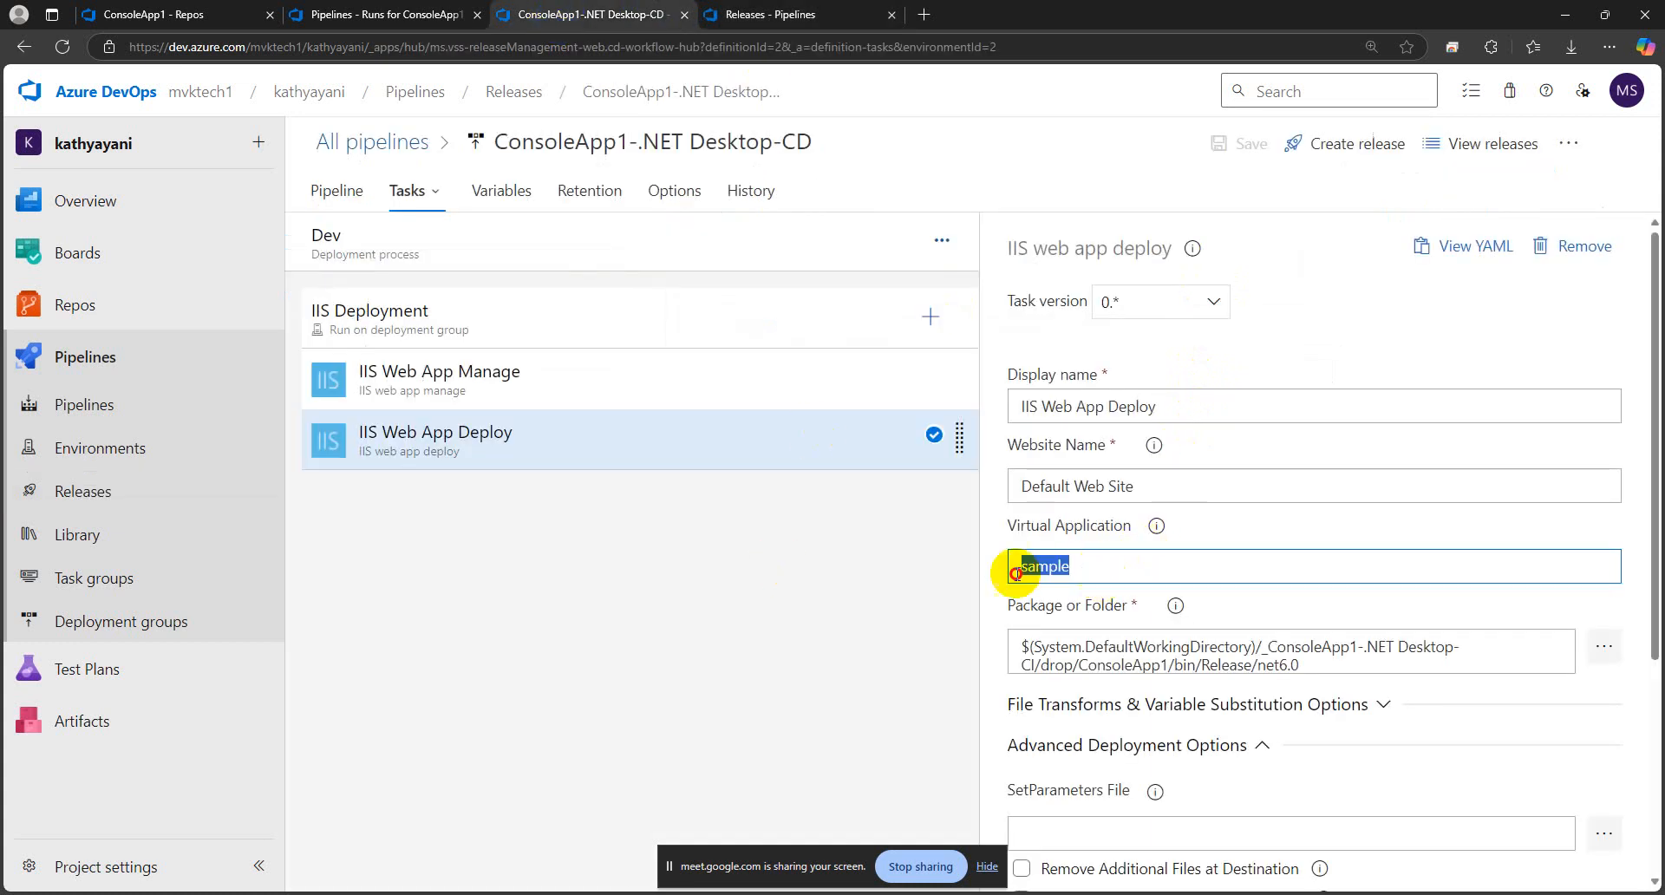
click(792, 524)
drag(1106, 574, 964, 566)
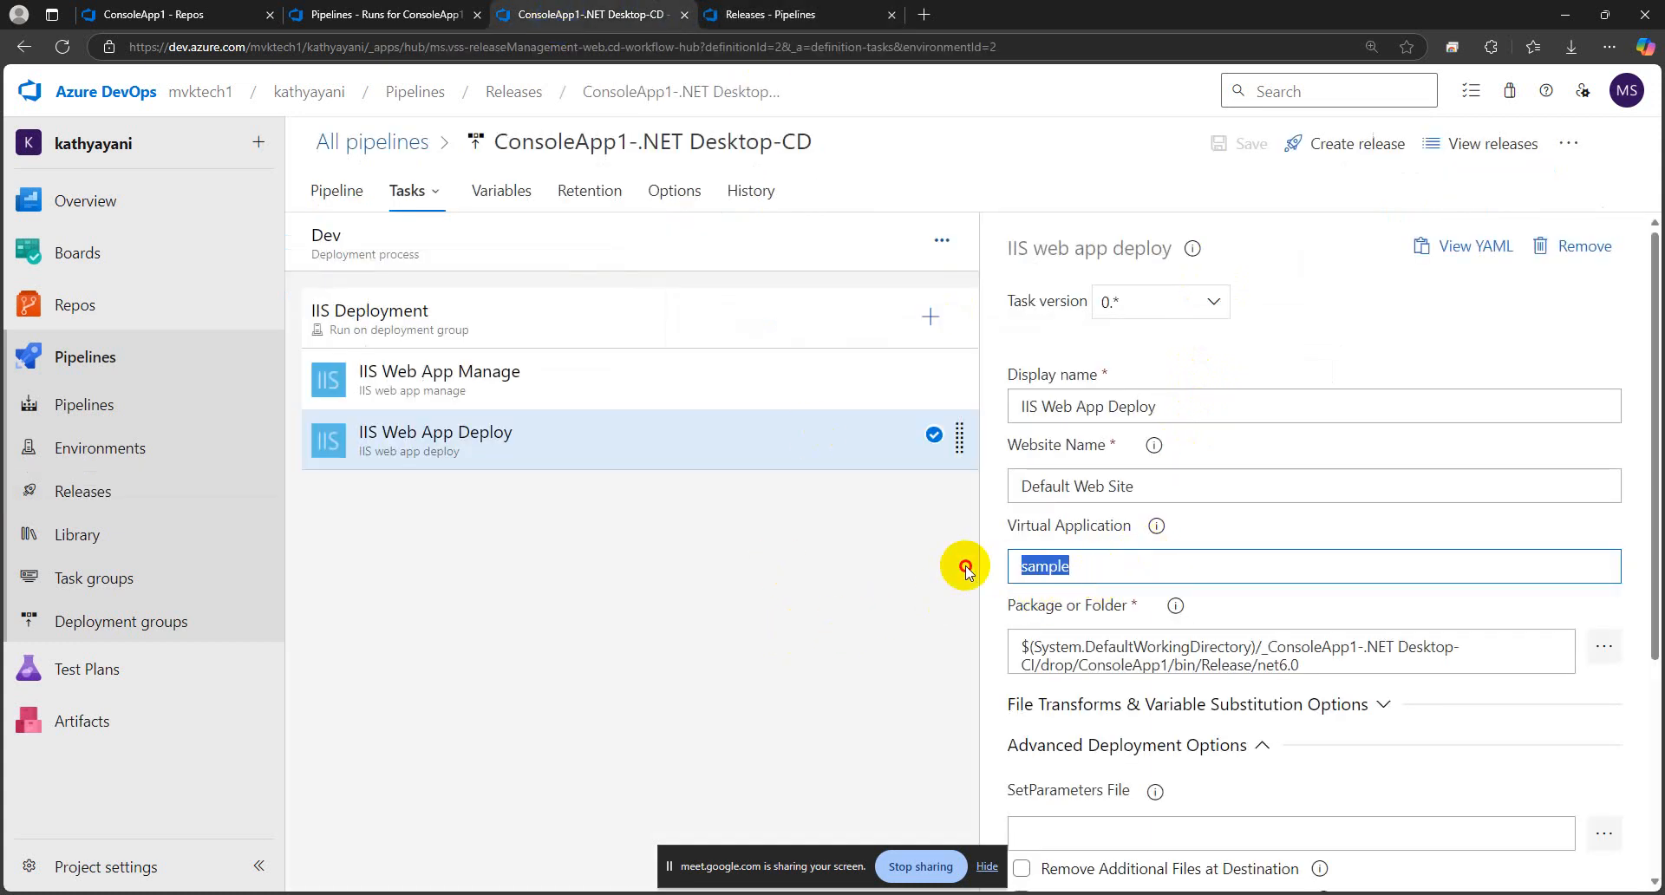
click(1093, 570)
double_click(1093, 570)
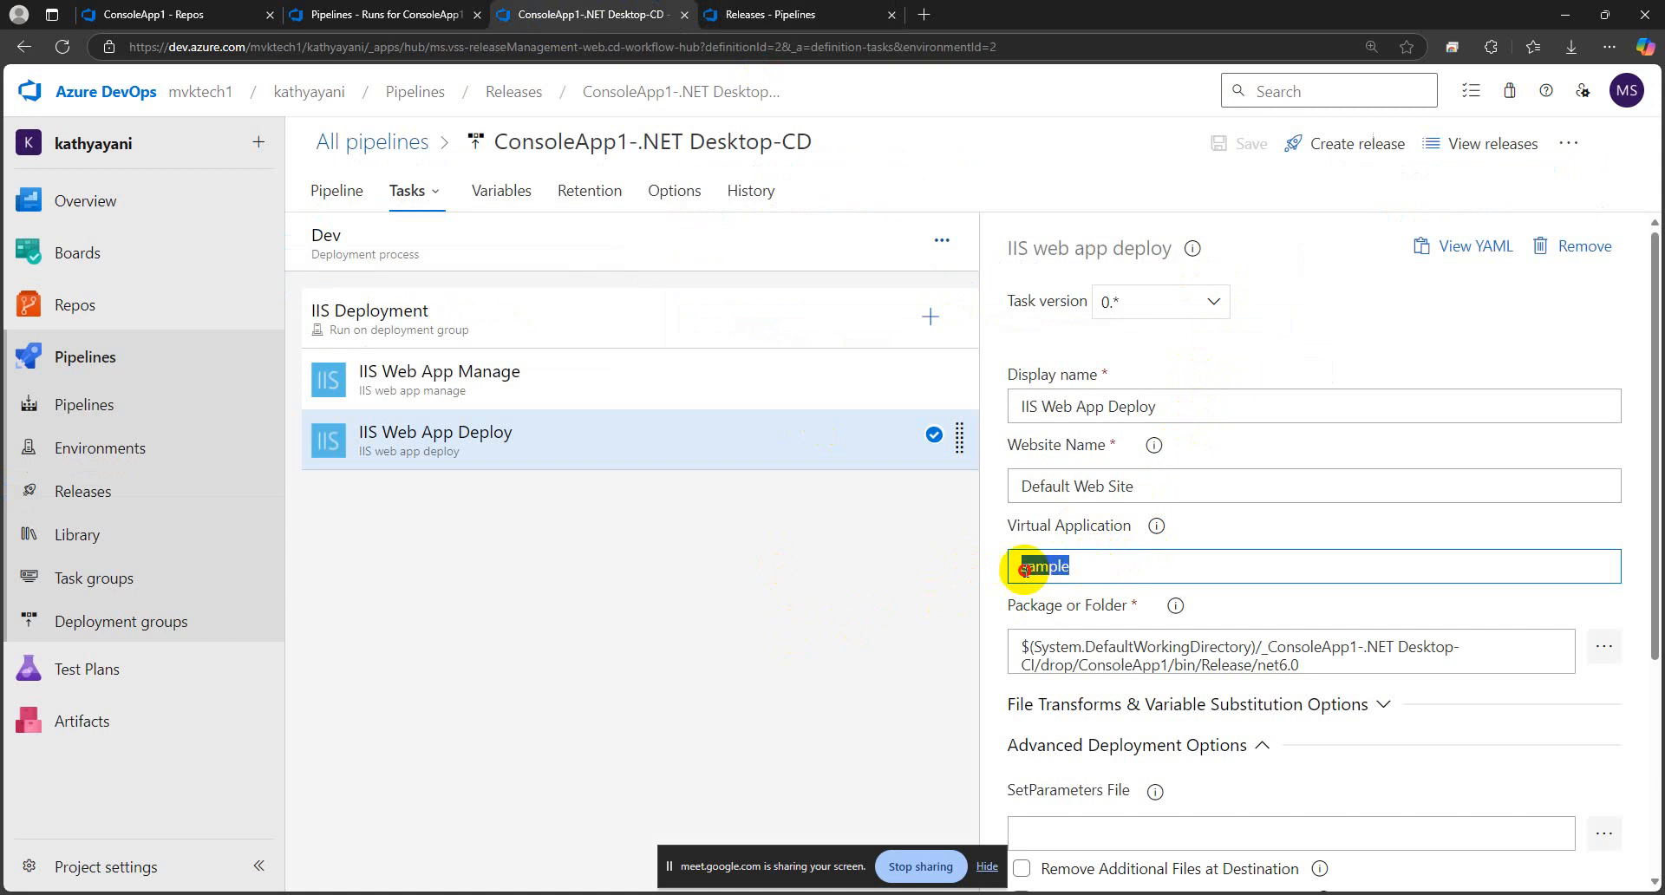
click(746, 592)
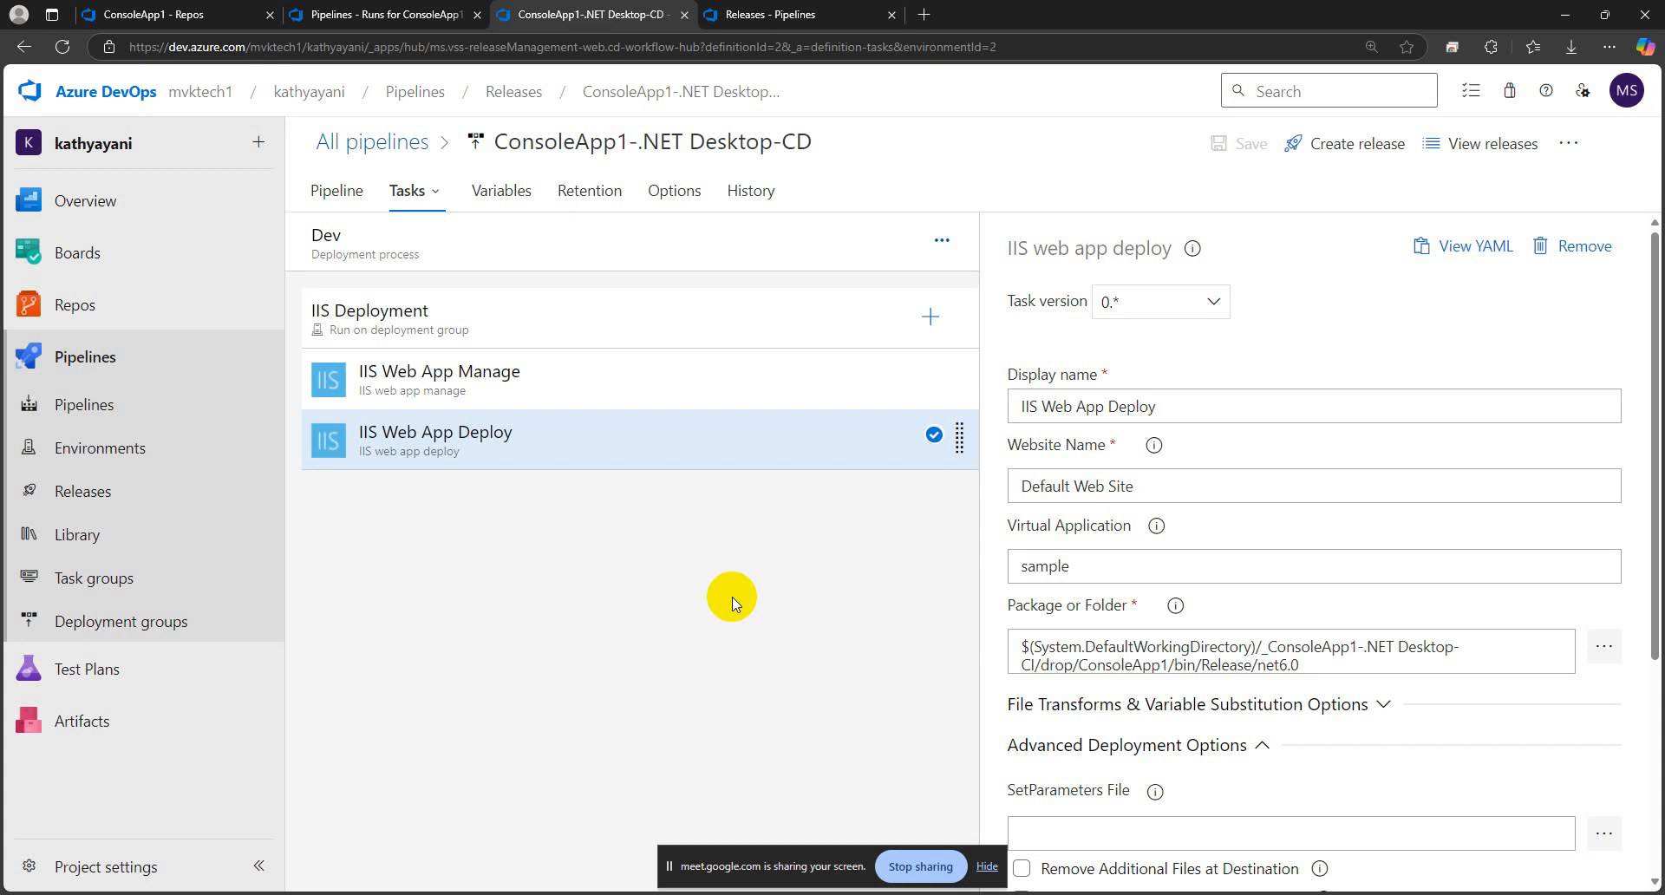
click(497, 197)
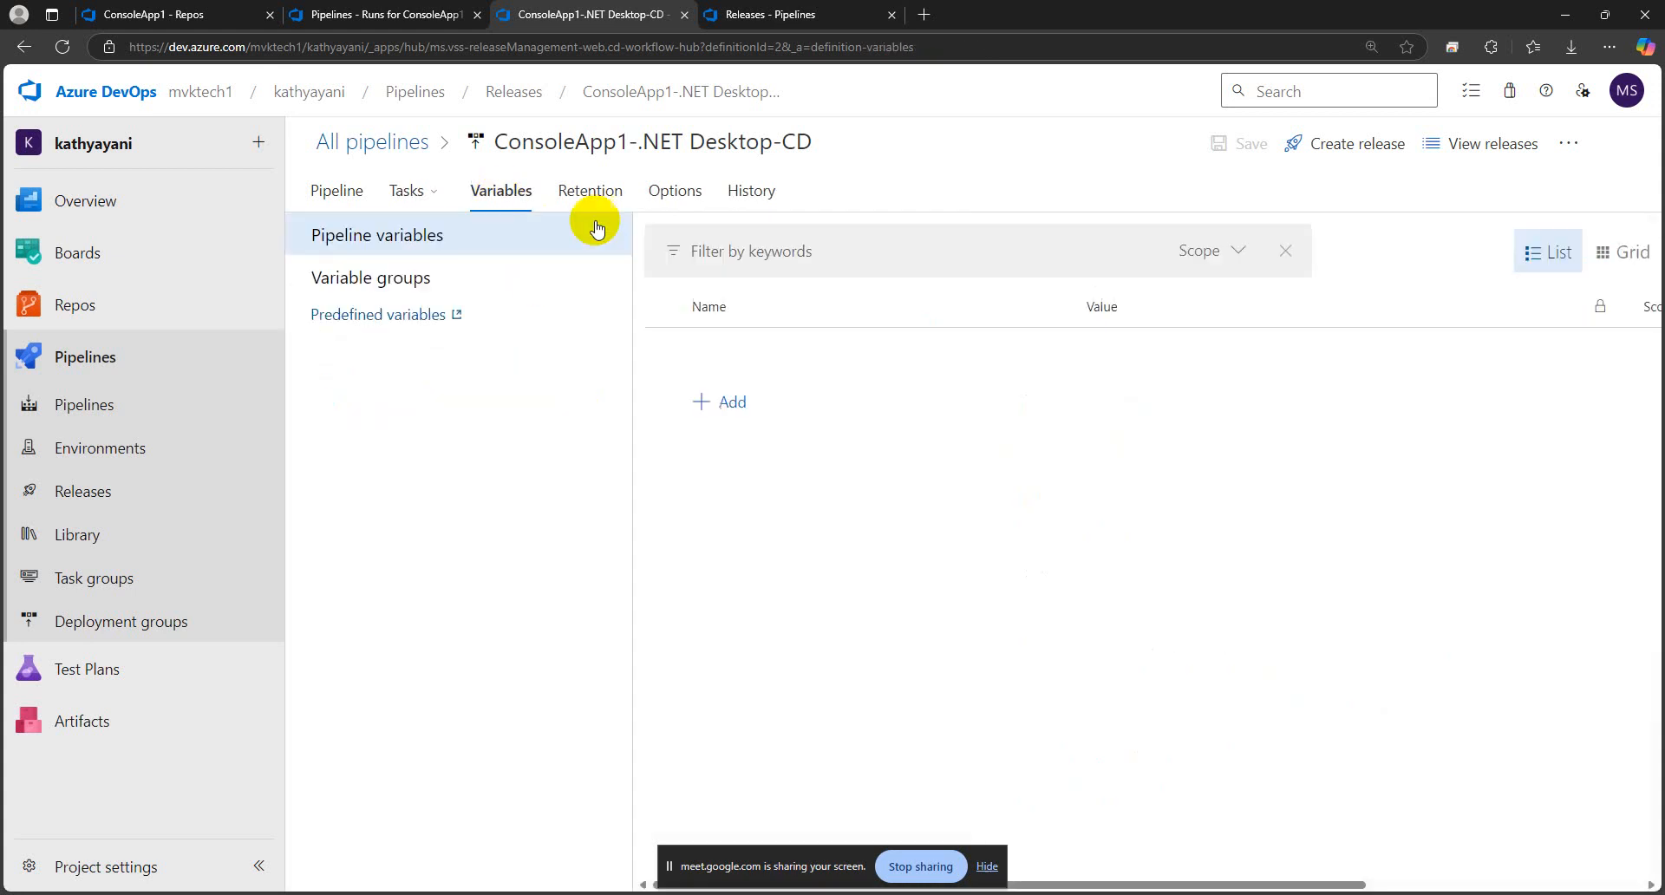
click(410, 190)
Open the ConsoleApp1-.NET Desktop-CI build pipeline for editing and review its Copy Files task settings
click(383, 15)
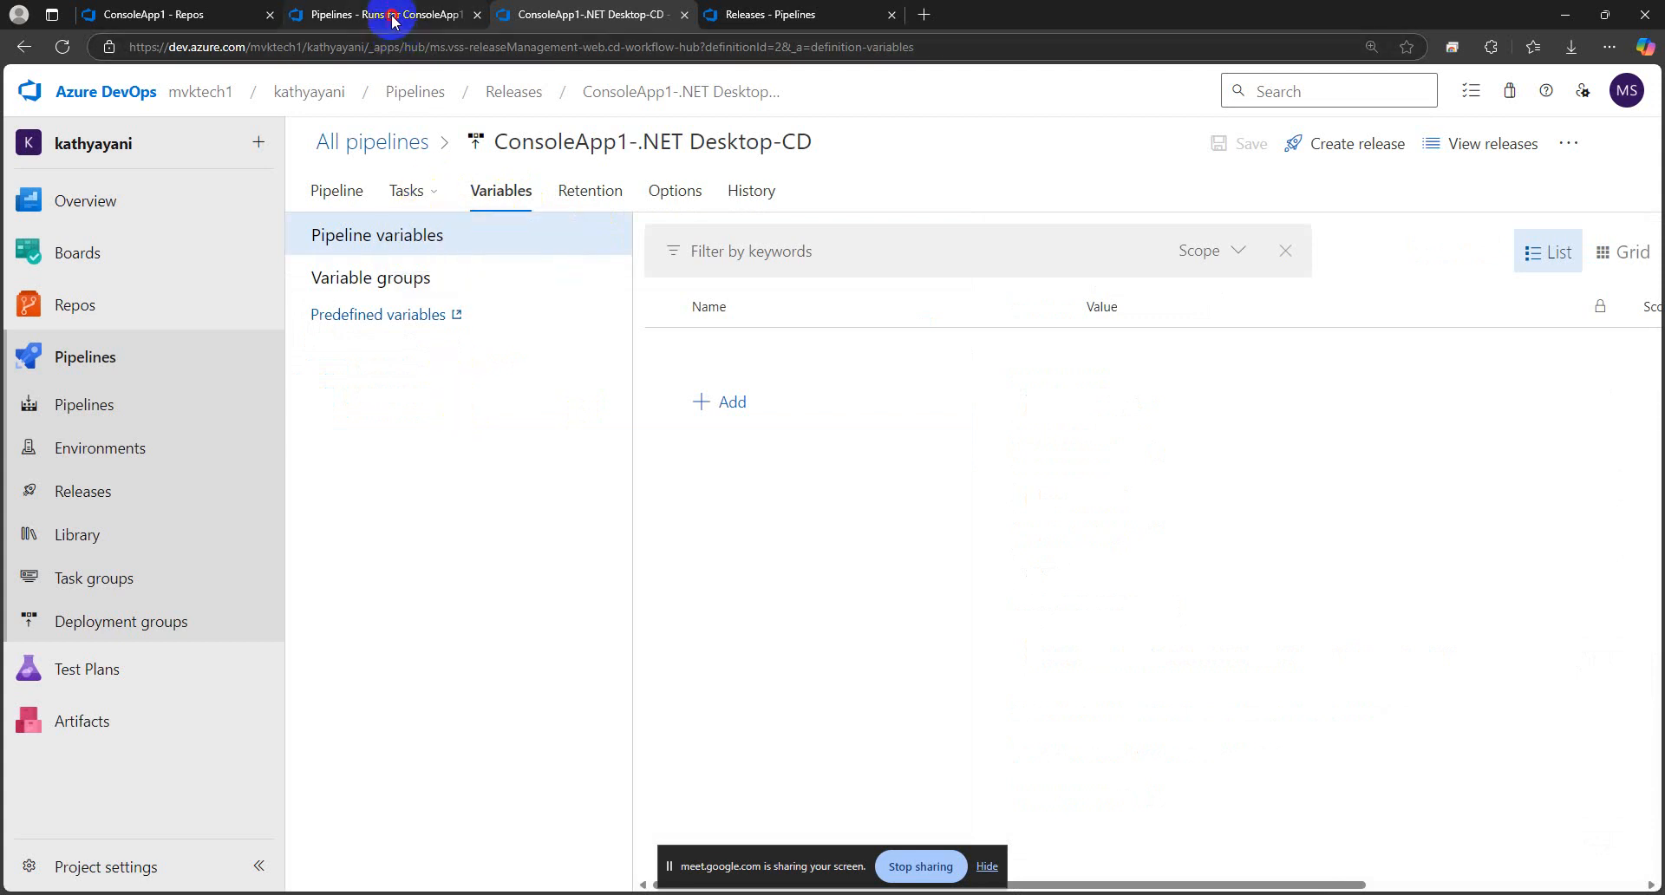
click(1423, 164)
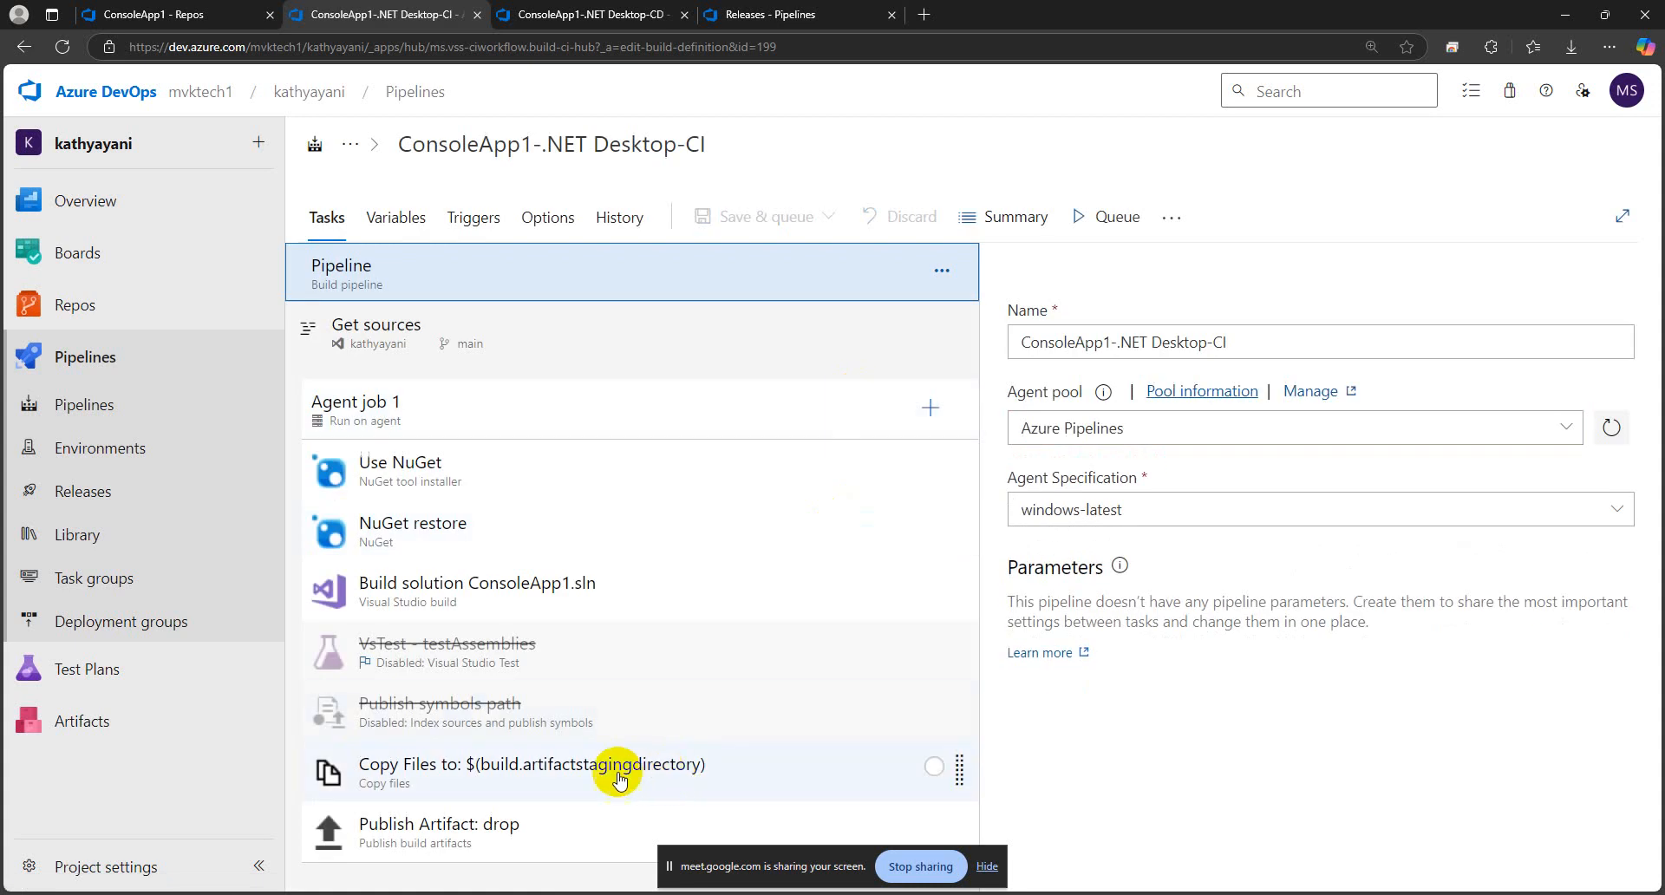
click(878, 770)
scroll(1214, 672, down, 1)
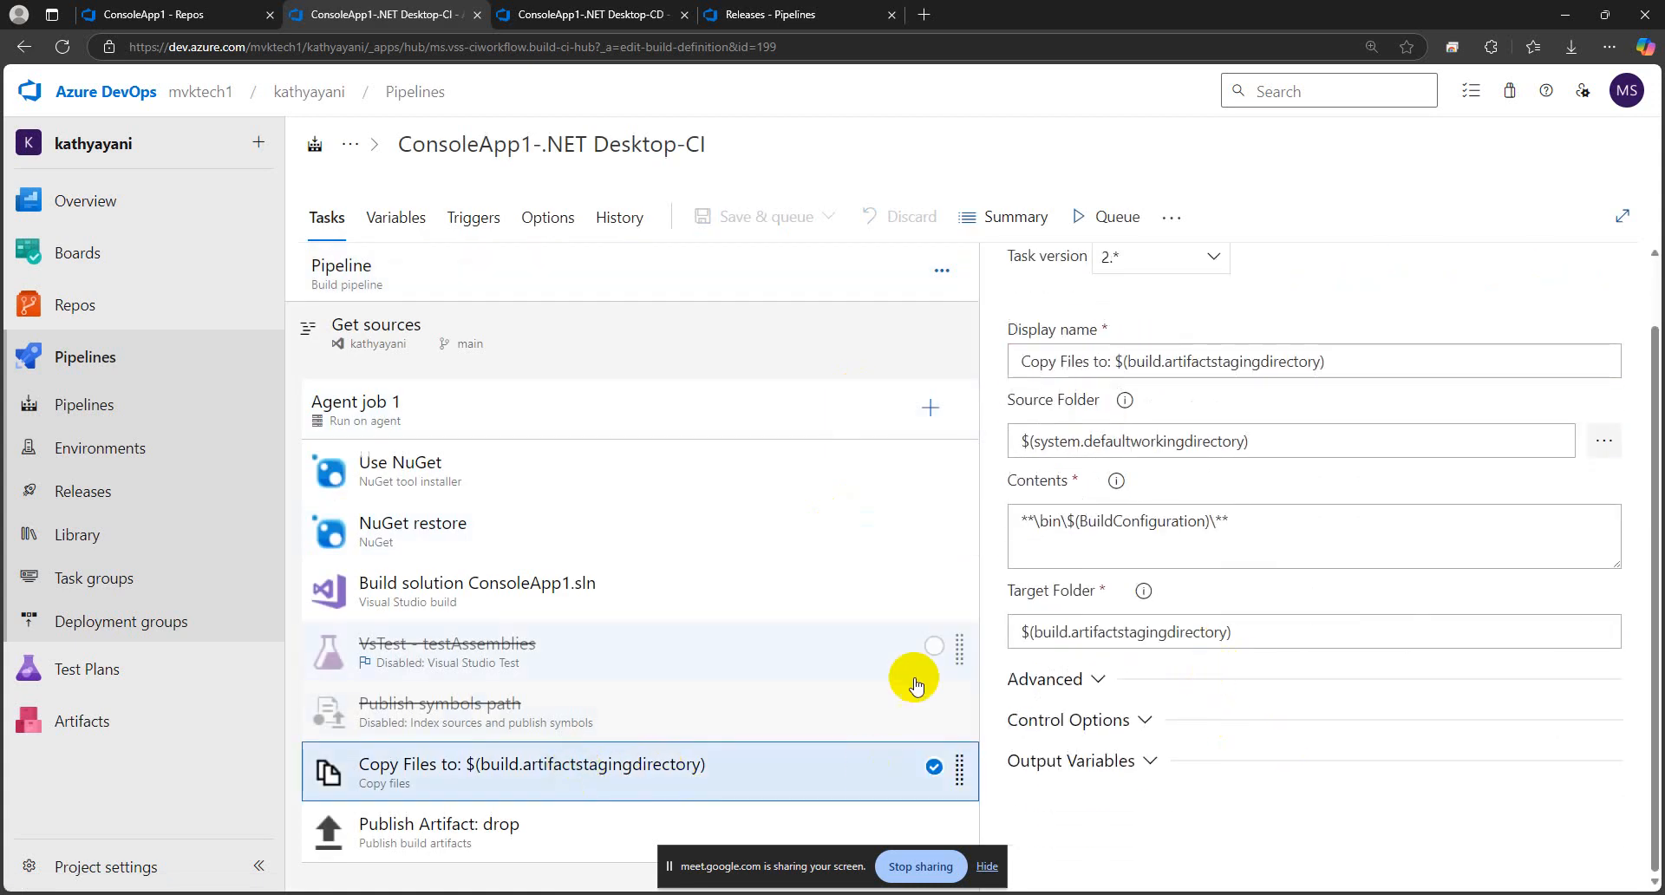
Examine how the Build solution ConsoleApp1.sln task references variables in its platform and configuration settings
click(904, 594)
scroll(1216, 656, down, 2)
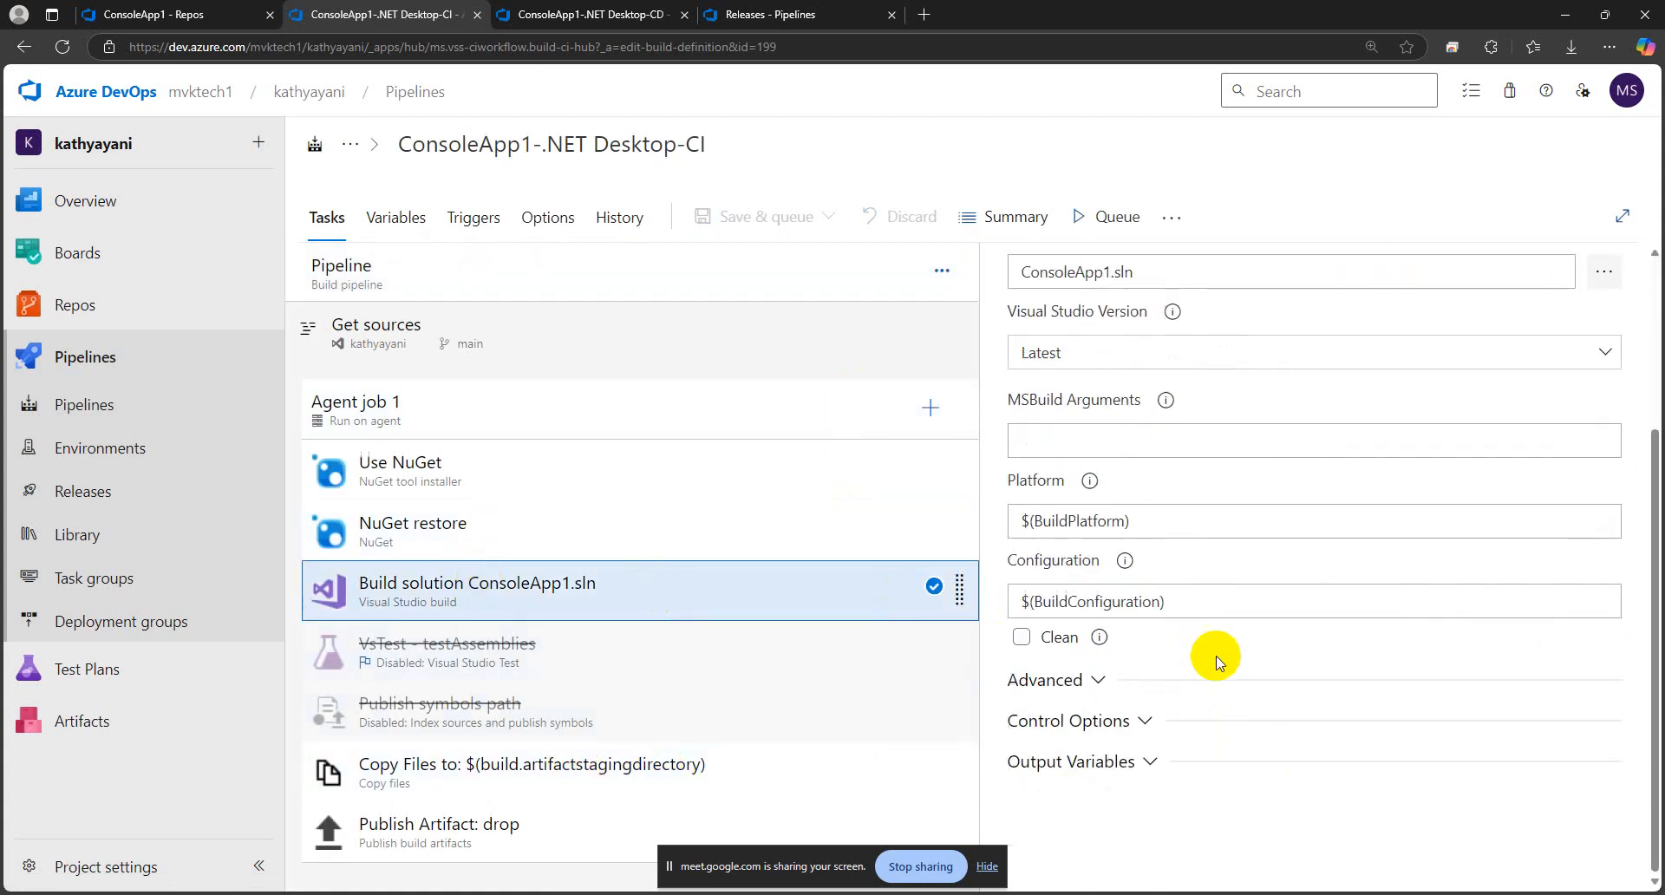
drag(1150, 520, 1004, 521)
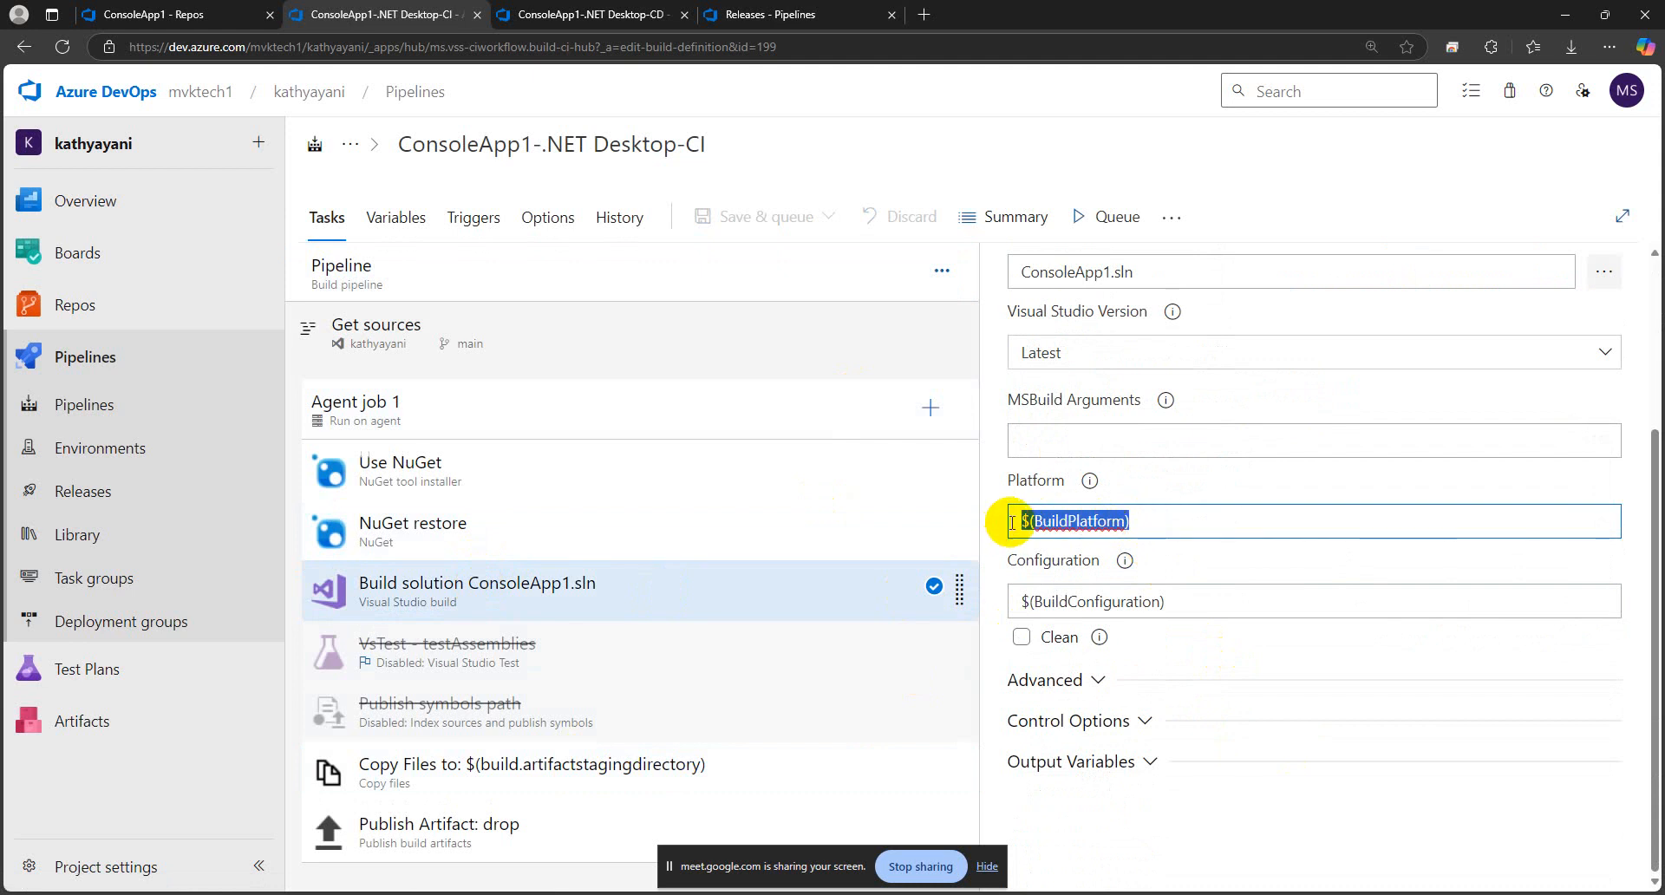
drag(1183, 599, 961, 595)
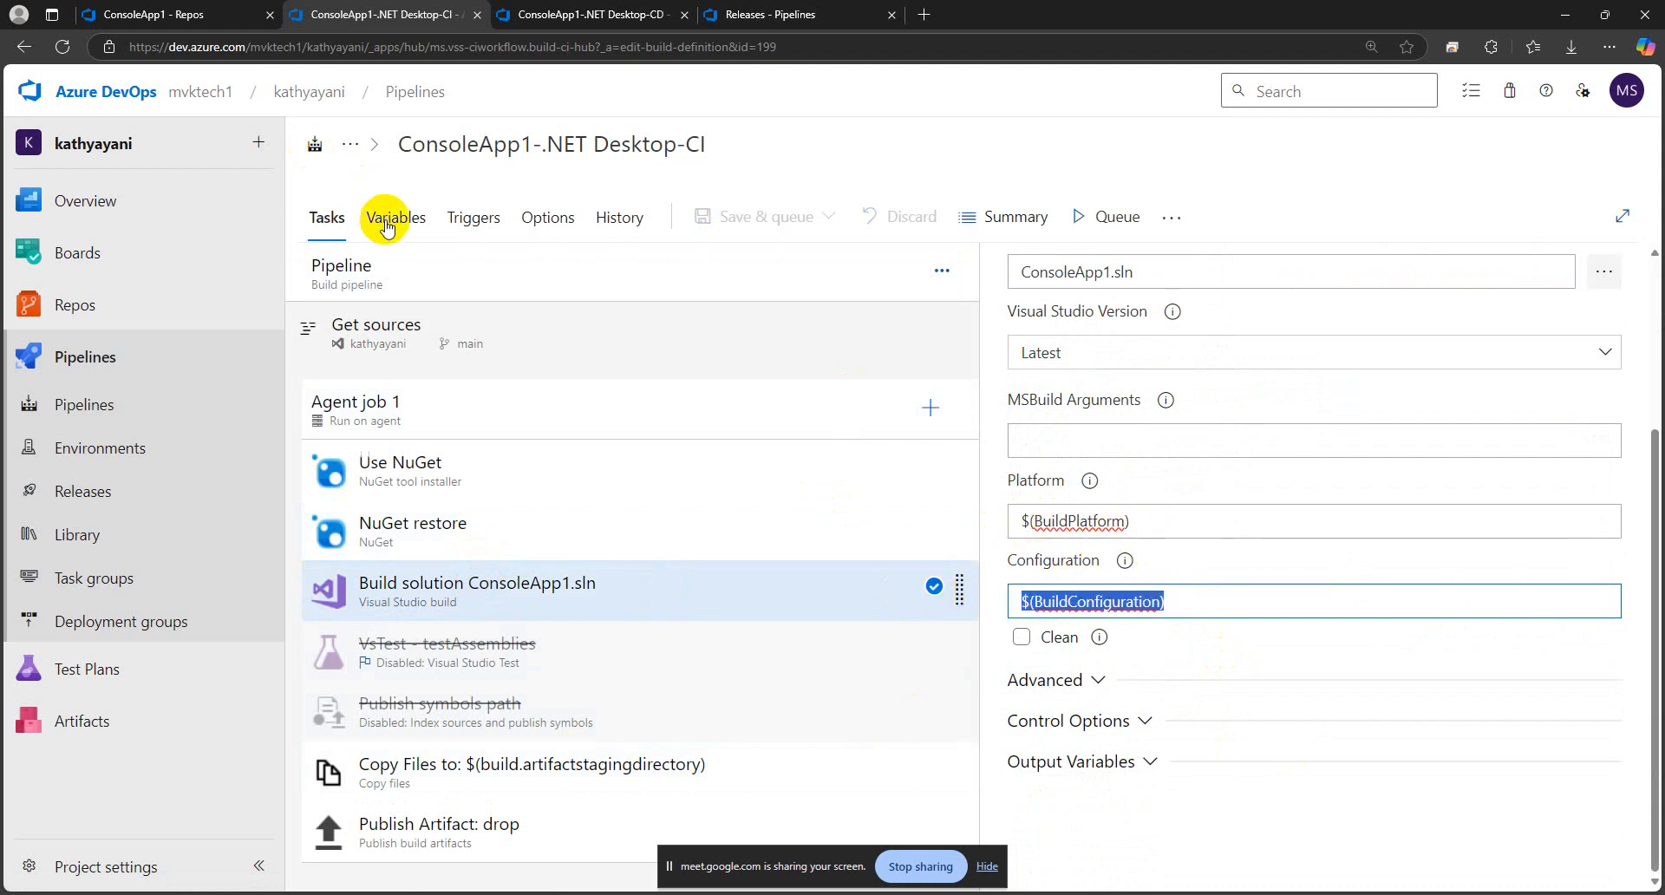
click(1155, 520)
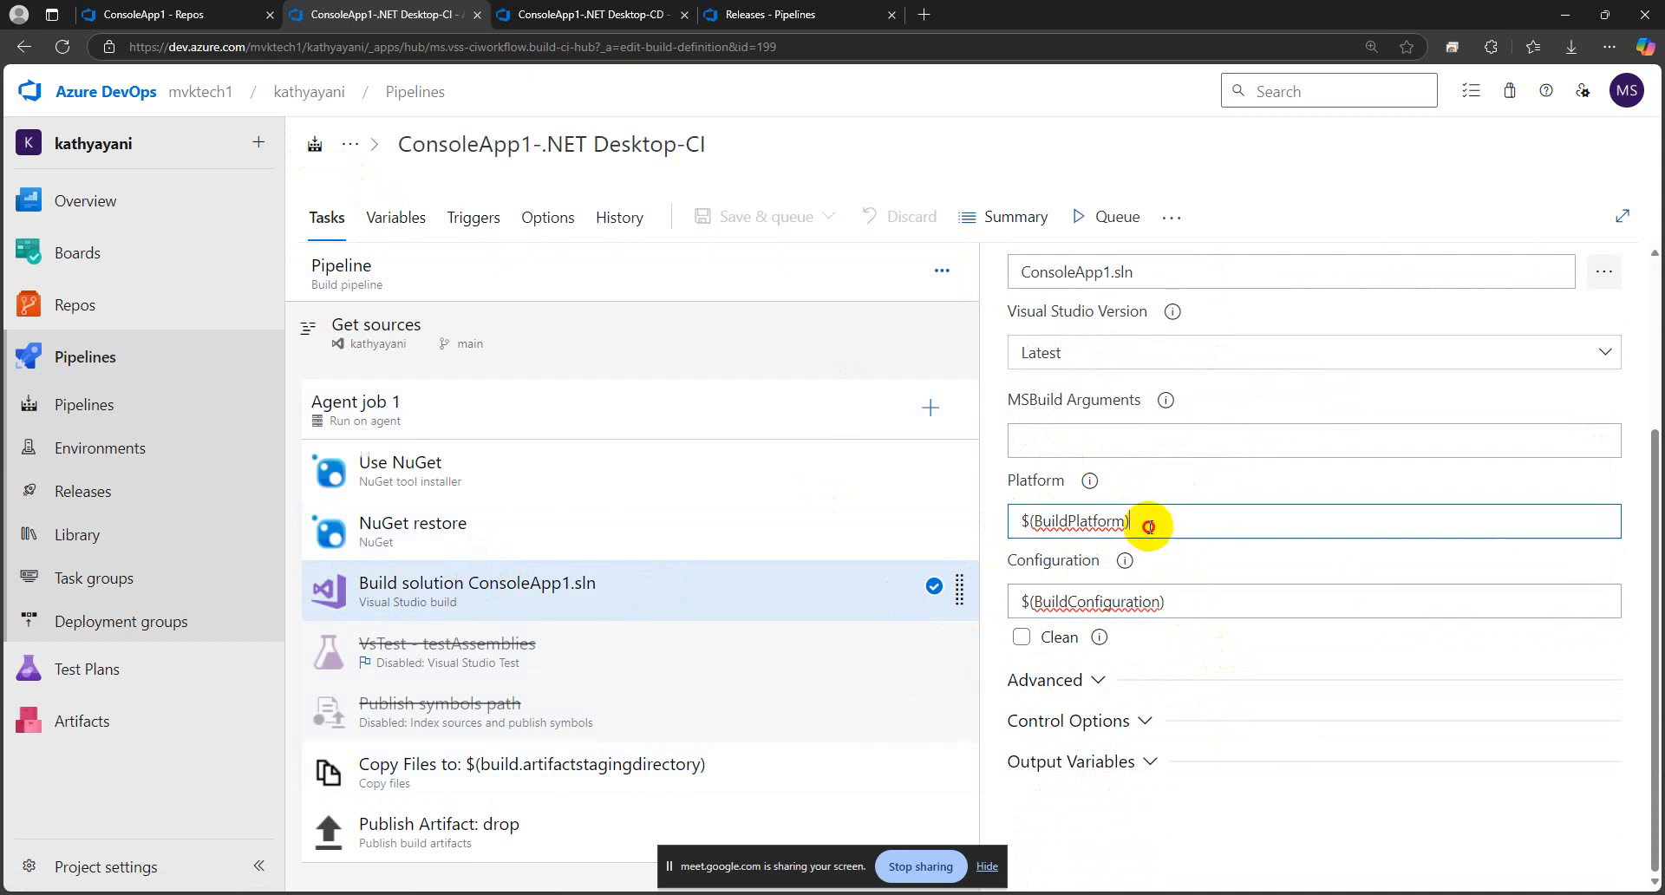
drag(1154, 520, 1007, 513)
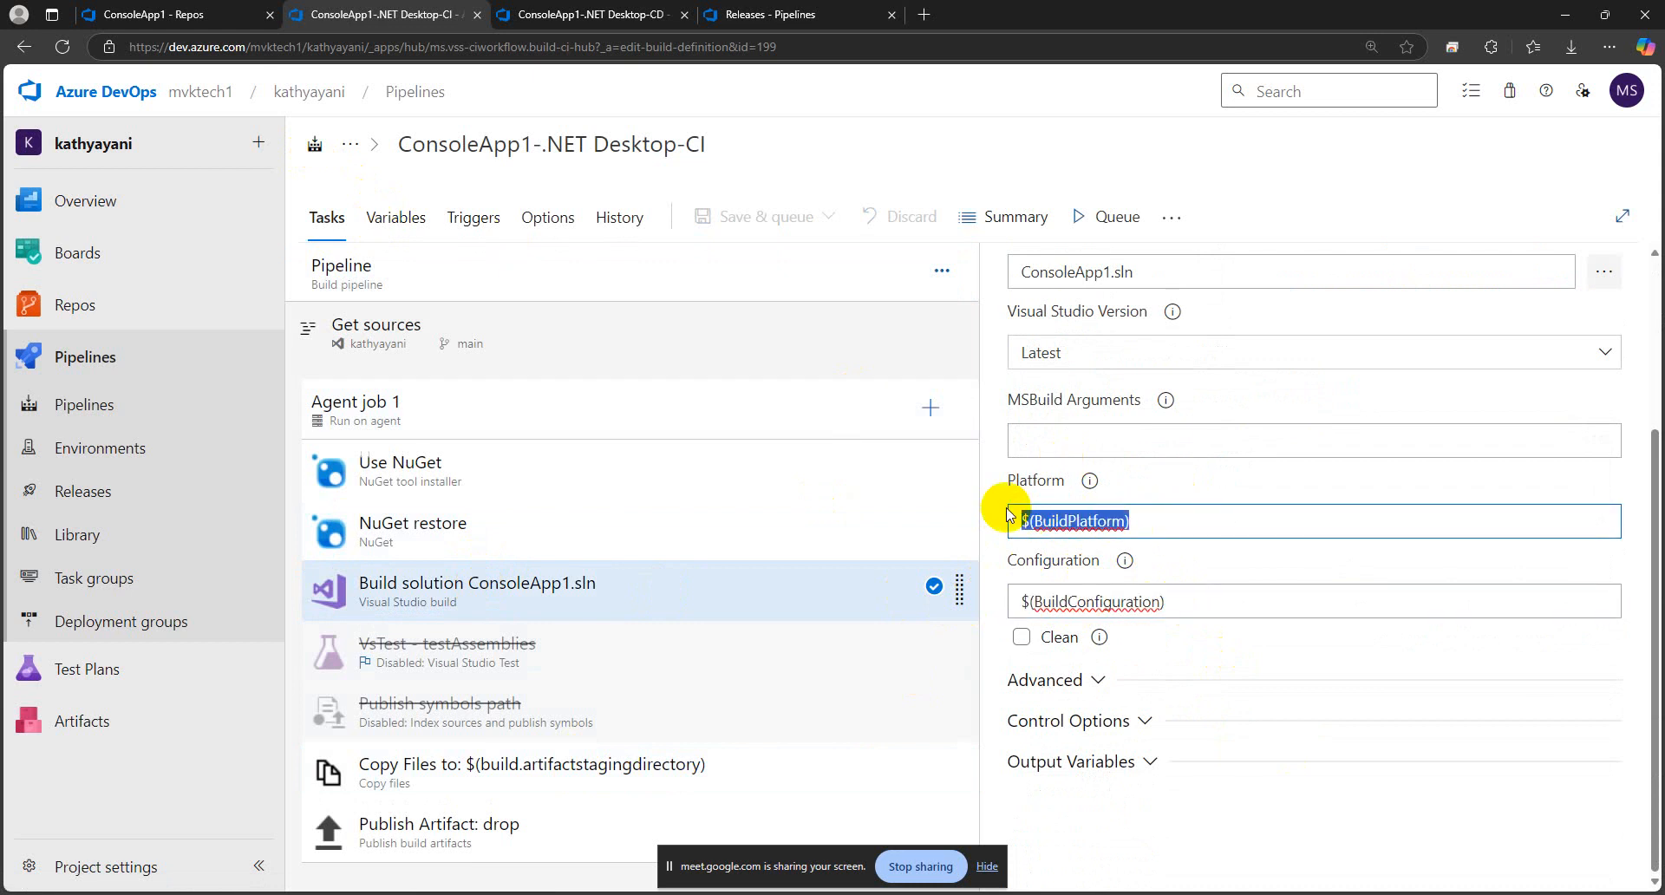
Review the BuildConfiguration and BuildPlatform variable values of the CI pipeline and return to its task list
click(396, 219)
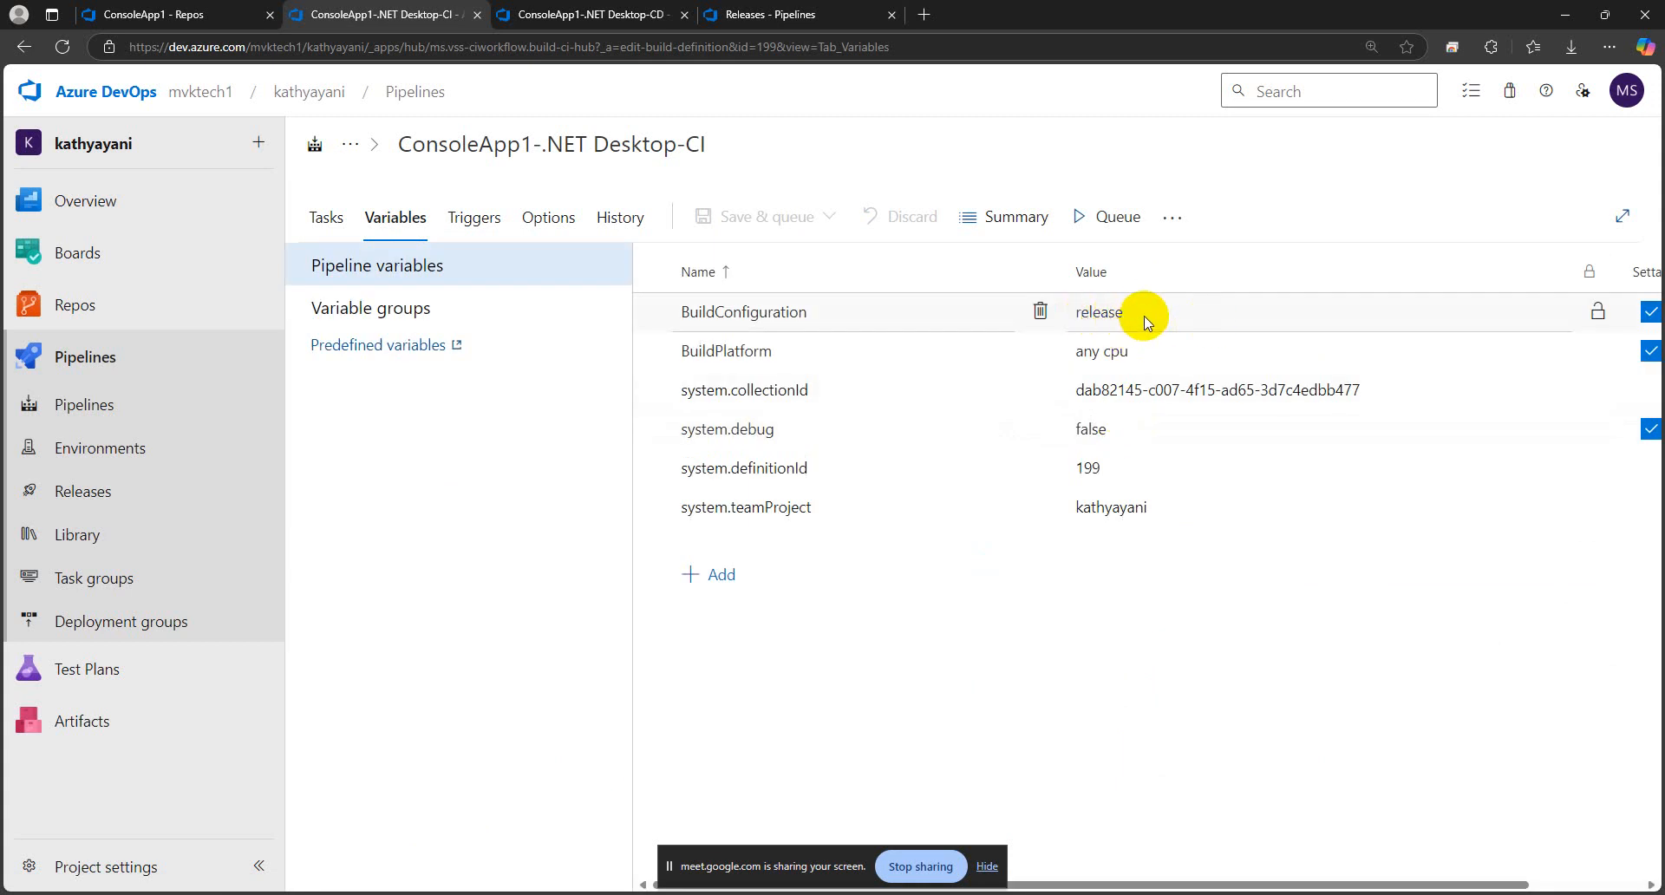
click(1144, 317)
click(1138, 351)
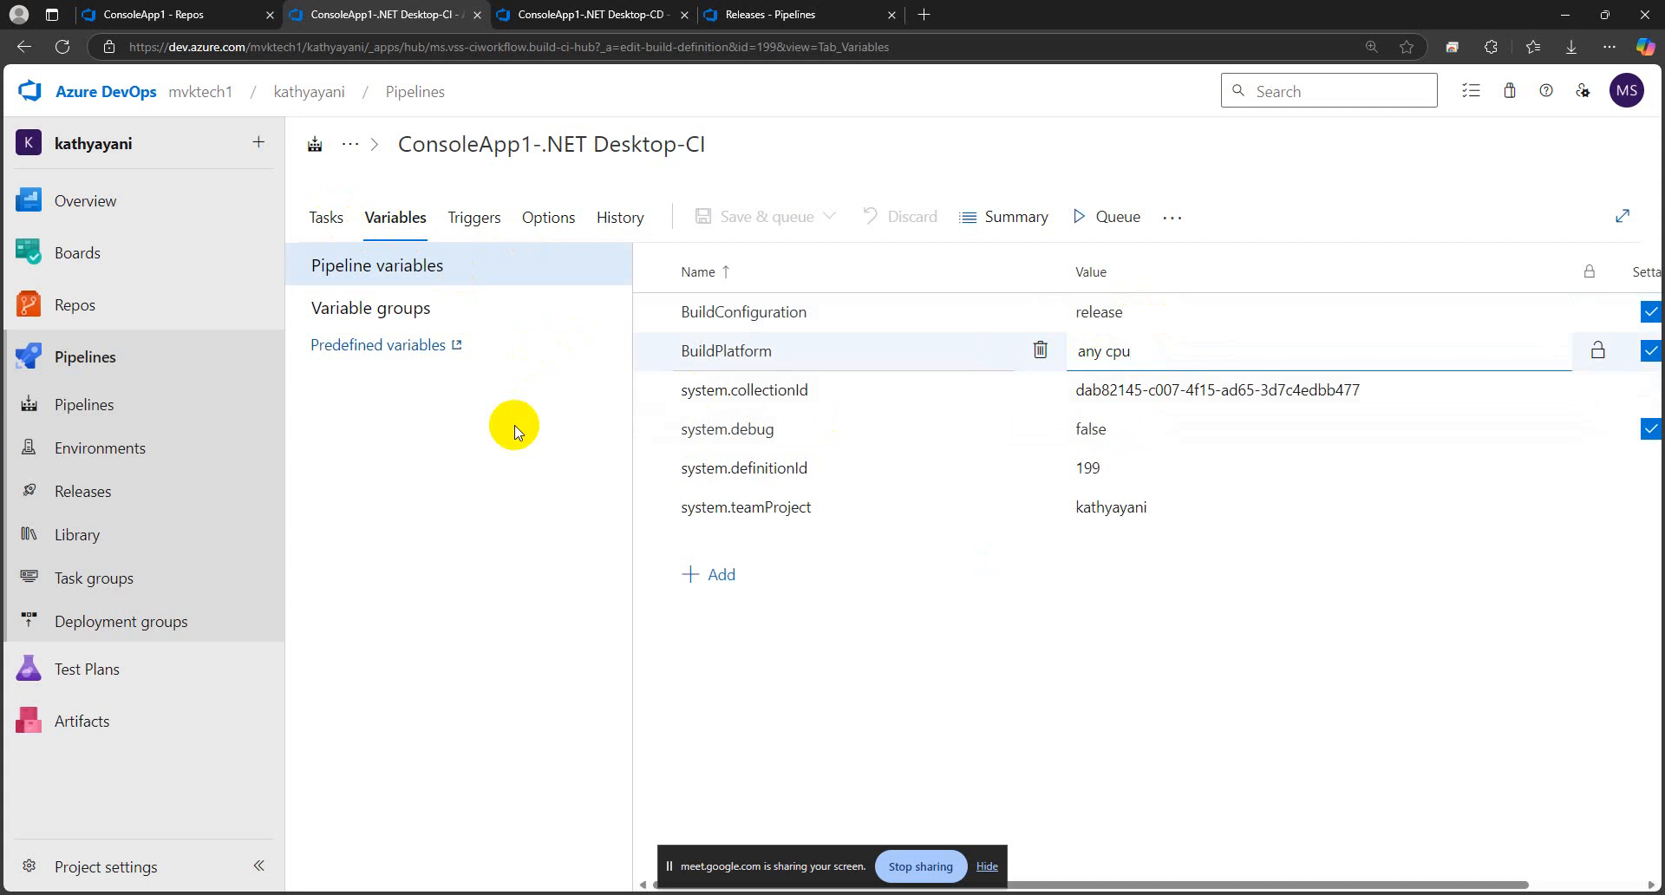
click(323, 218)
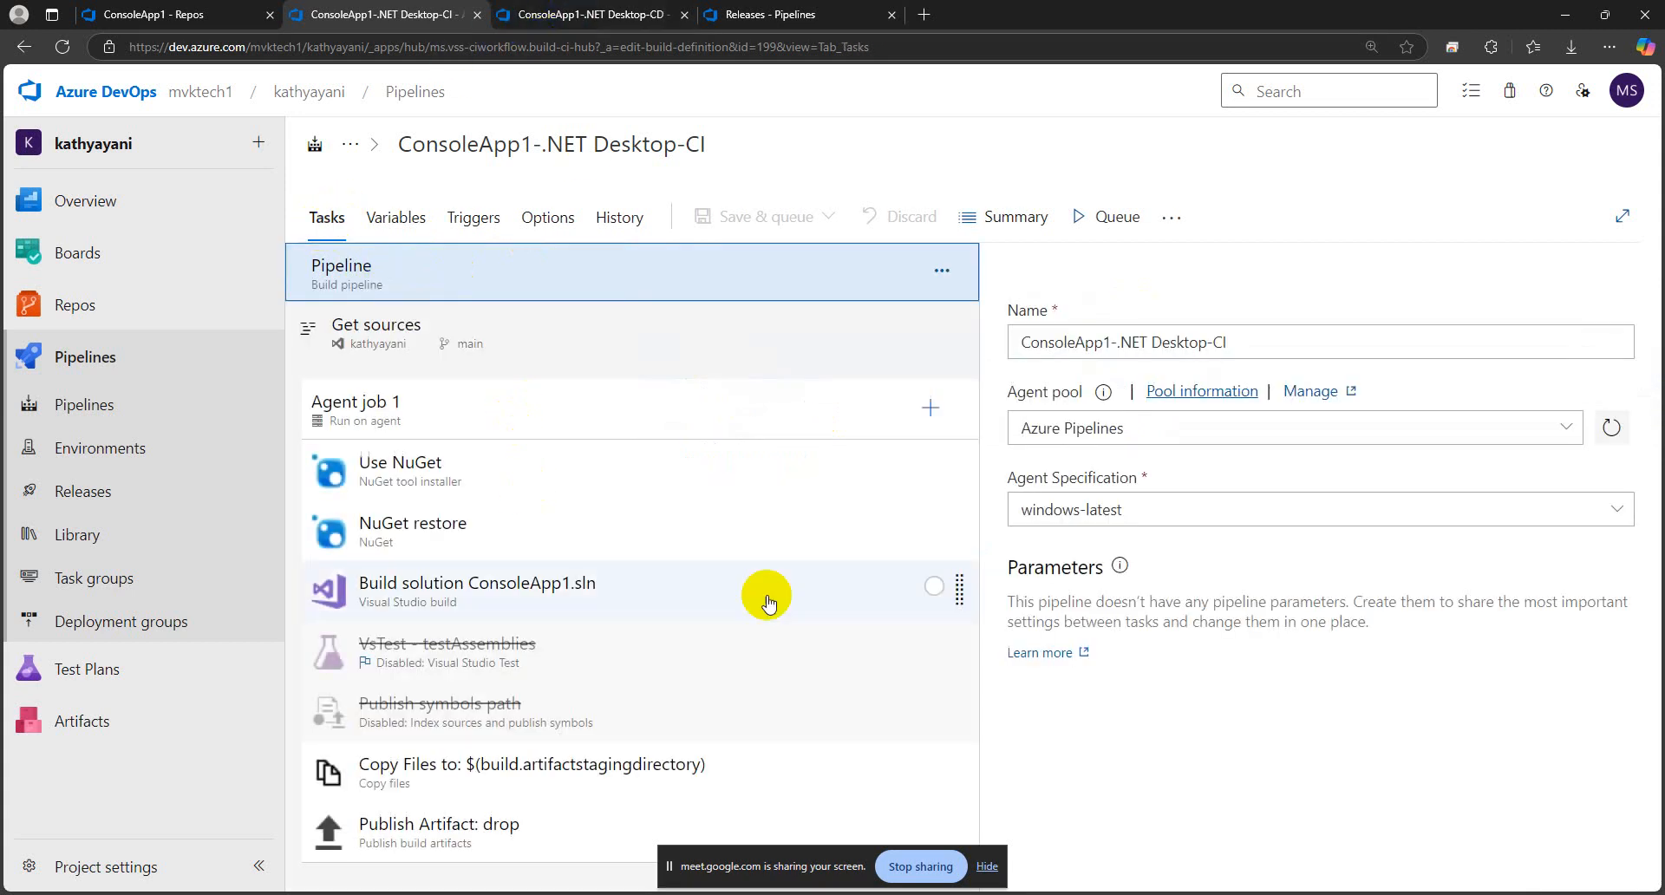
Return to the ConsoleApp1-.NET Desktop-CD release pipeline and open the Dev stage's IIS Web App Manage task at its application pool settings
click(560, 18)
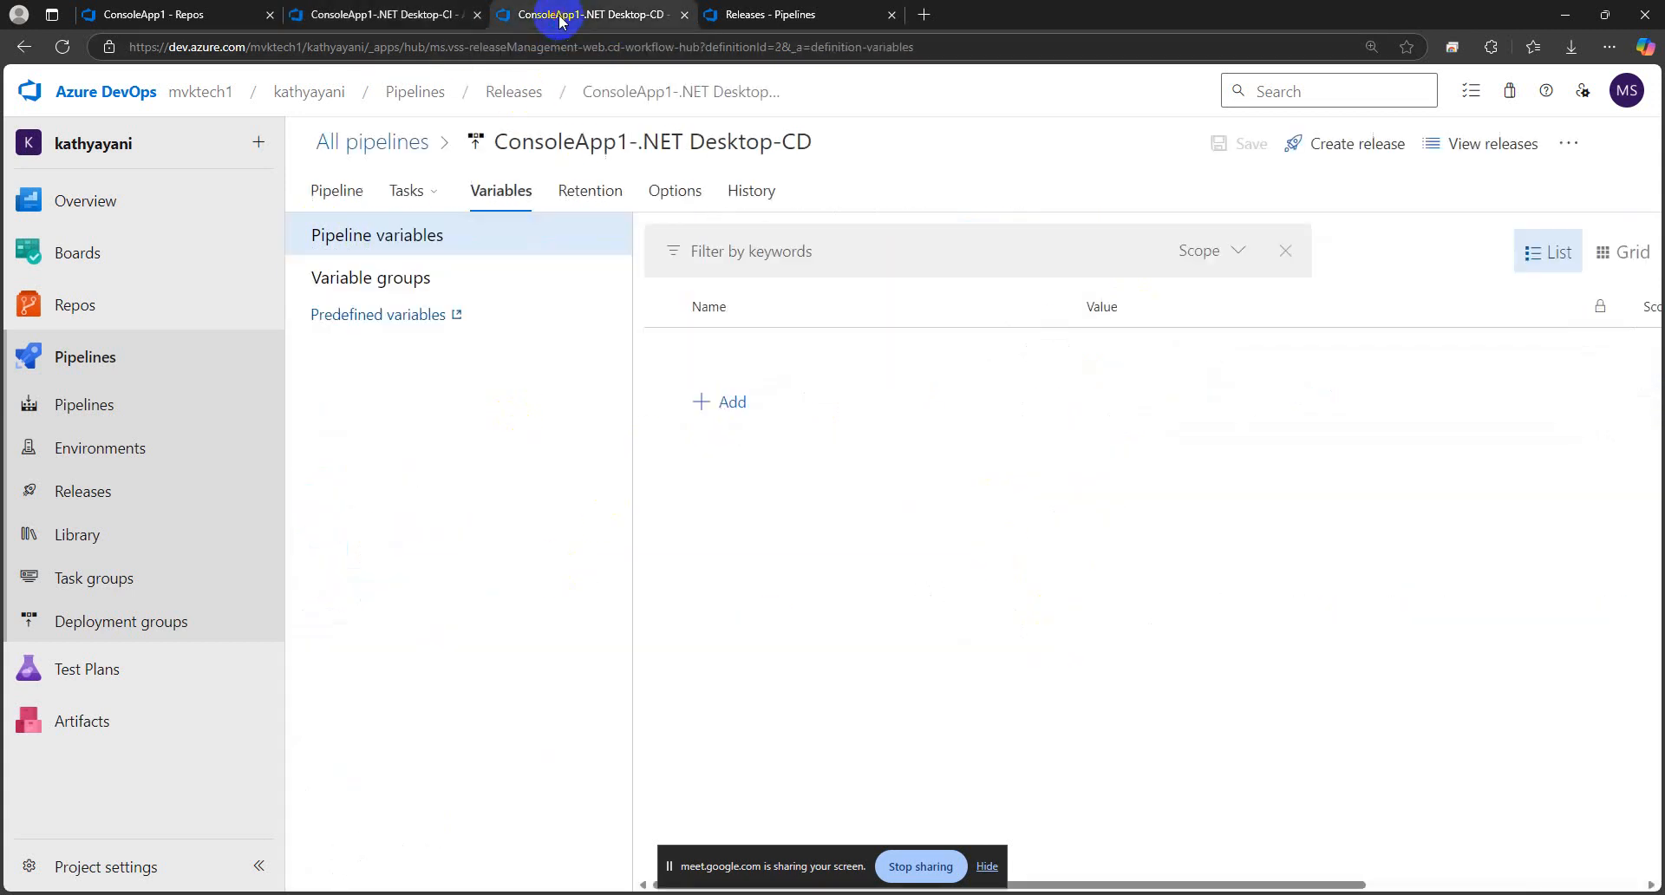
click(427, 191)
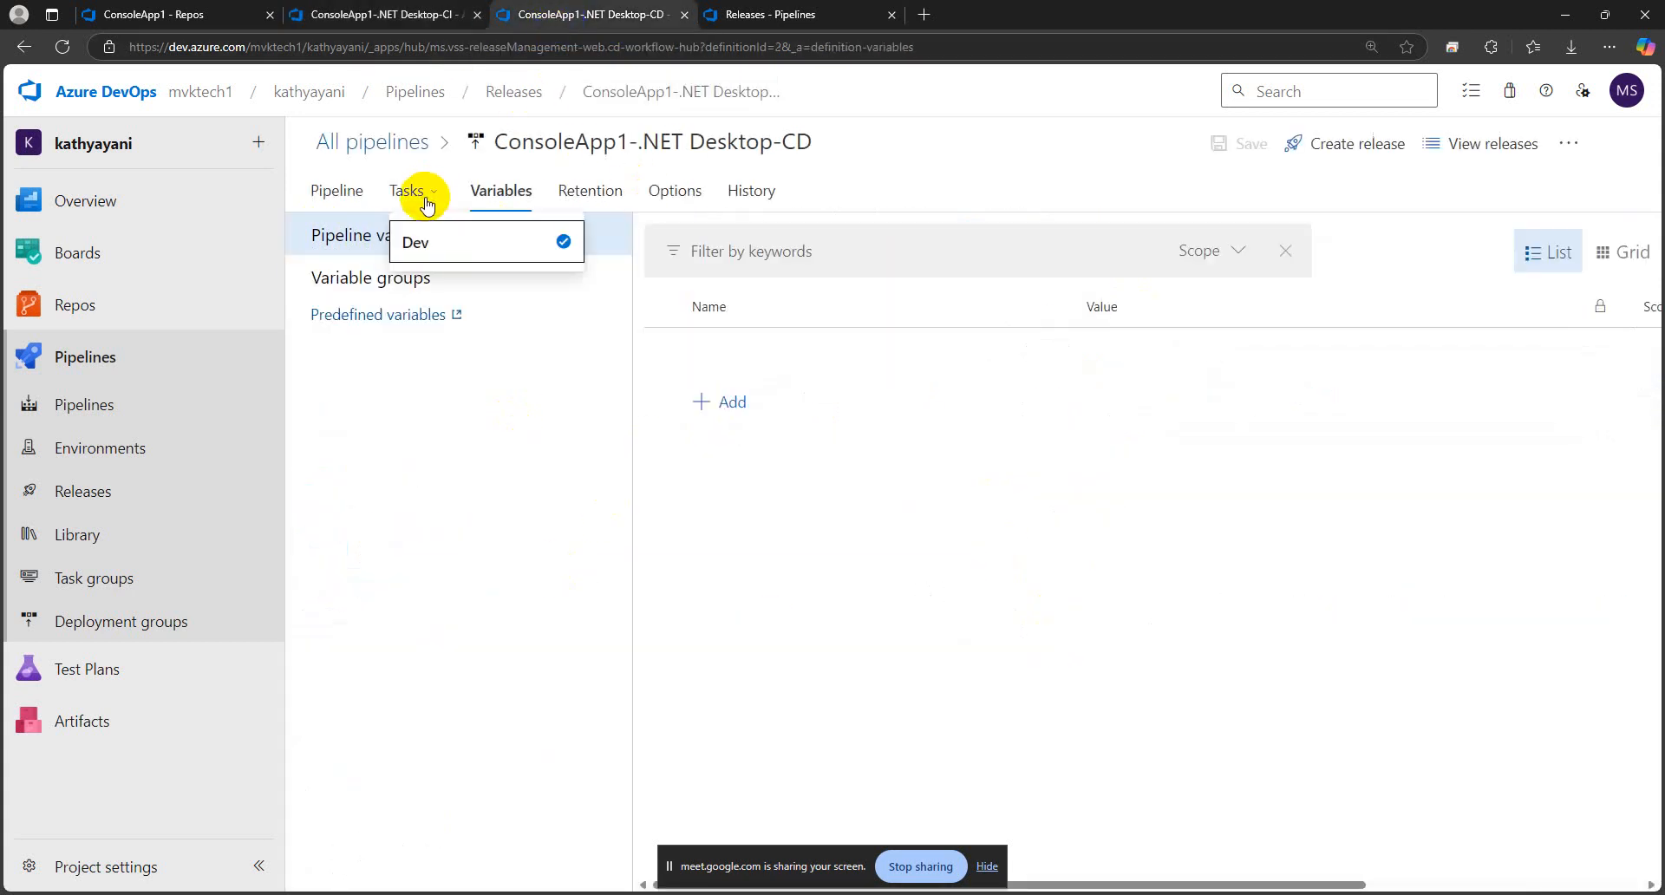
click(433, 257)
click(467, 386)
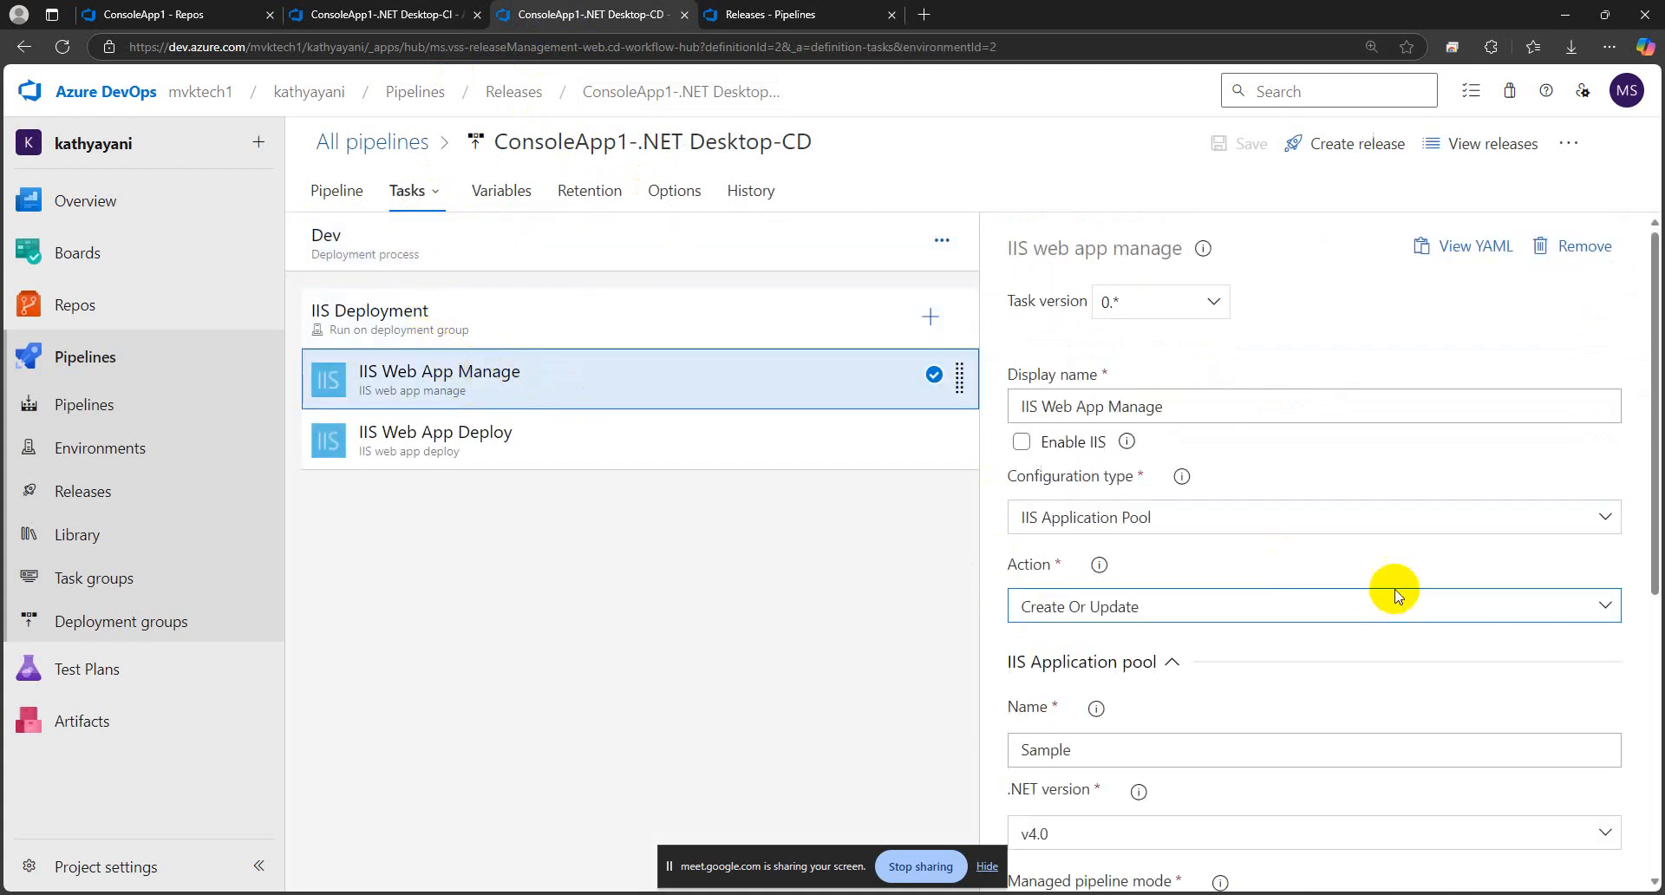
scroll(1240, 573, down, 2)
scroll(1244, 579, down, 1)
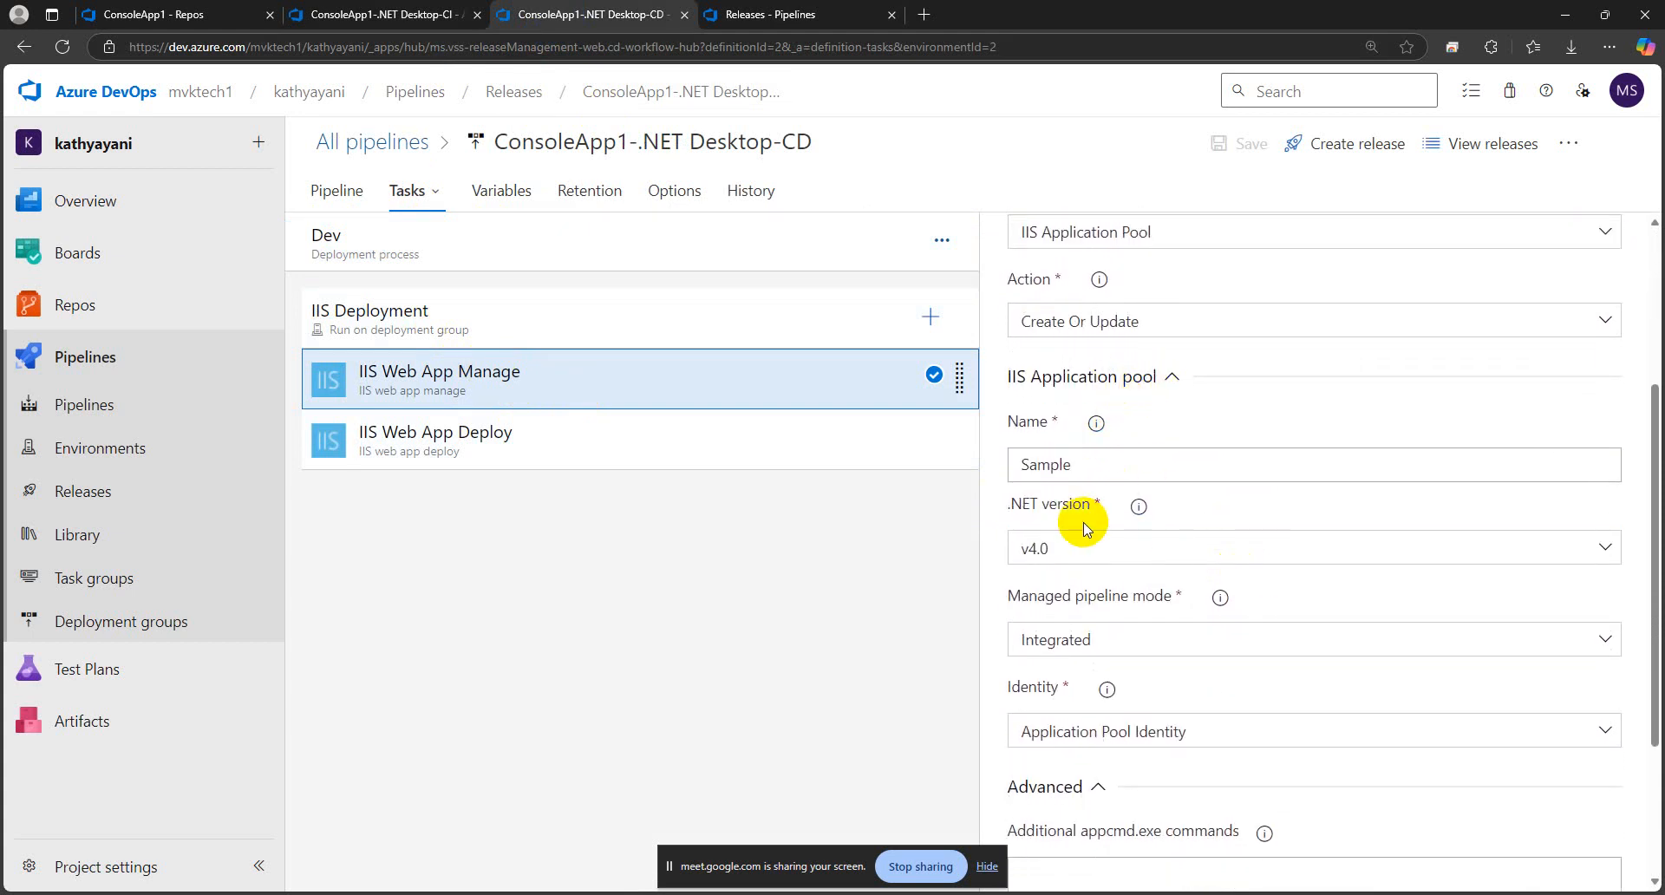
Set the IIS application pool name to the variable reference $(AppPool)
click(1090, 465)
drag(1088, 465, 1009, 464)
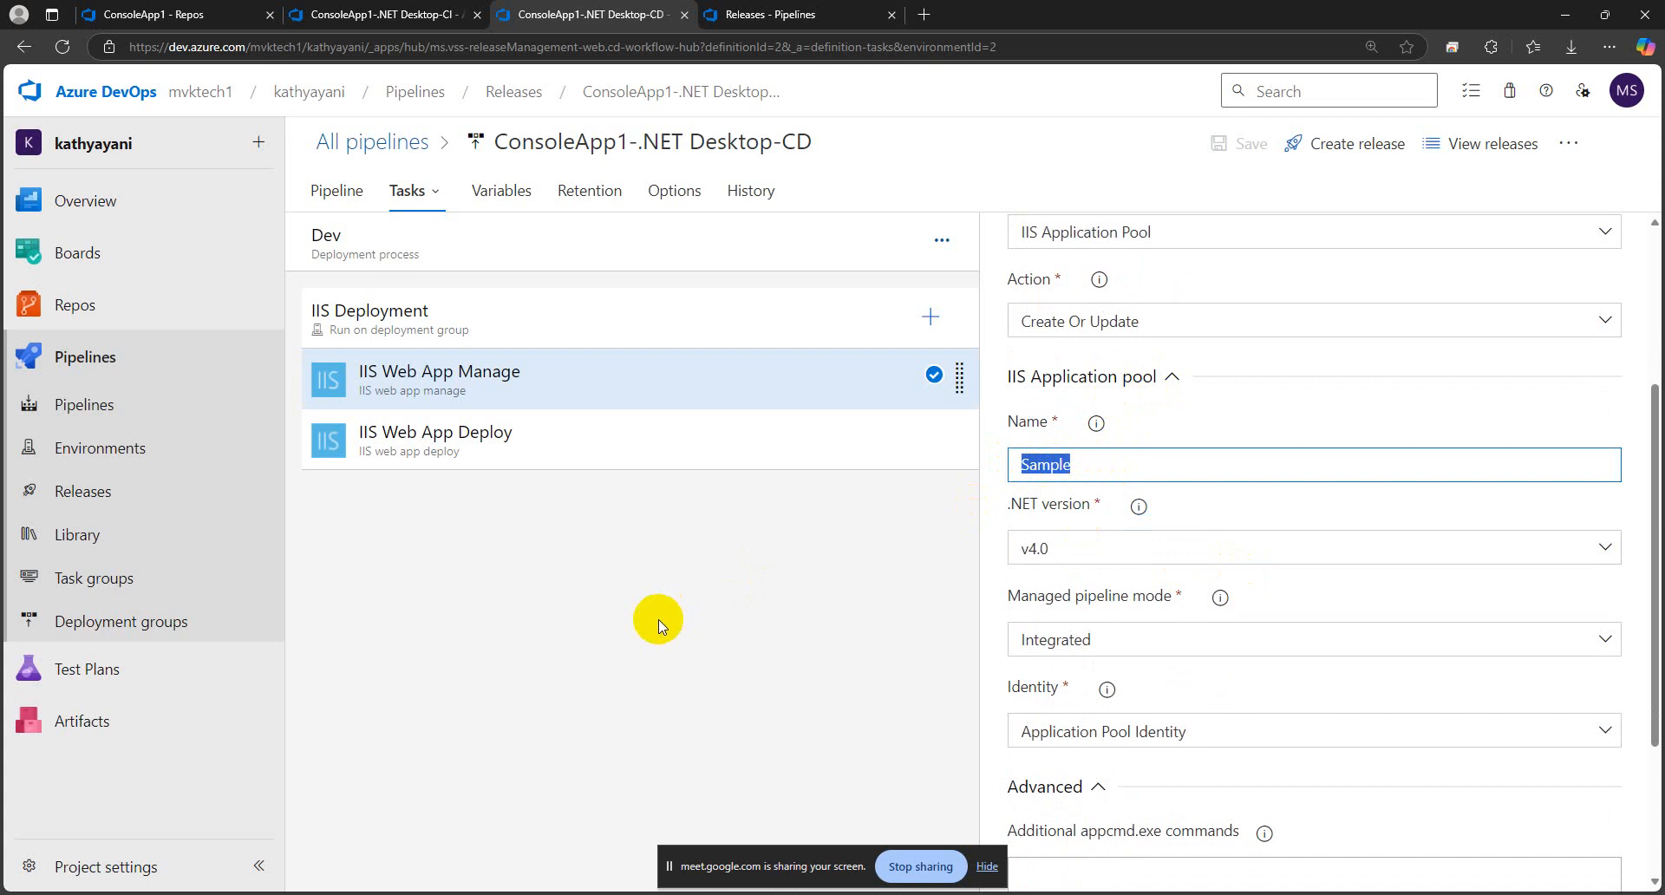
text($()
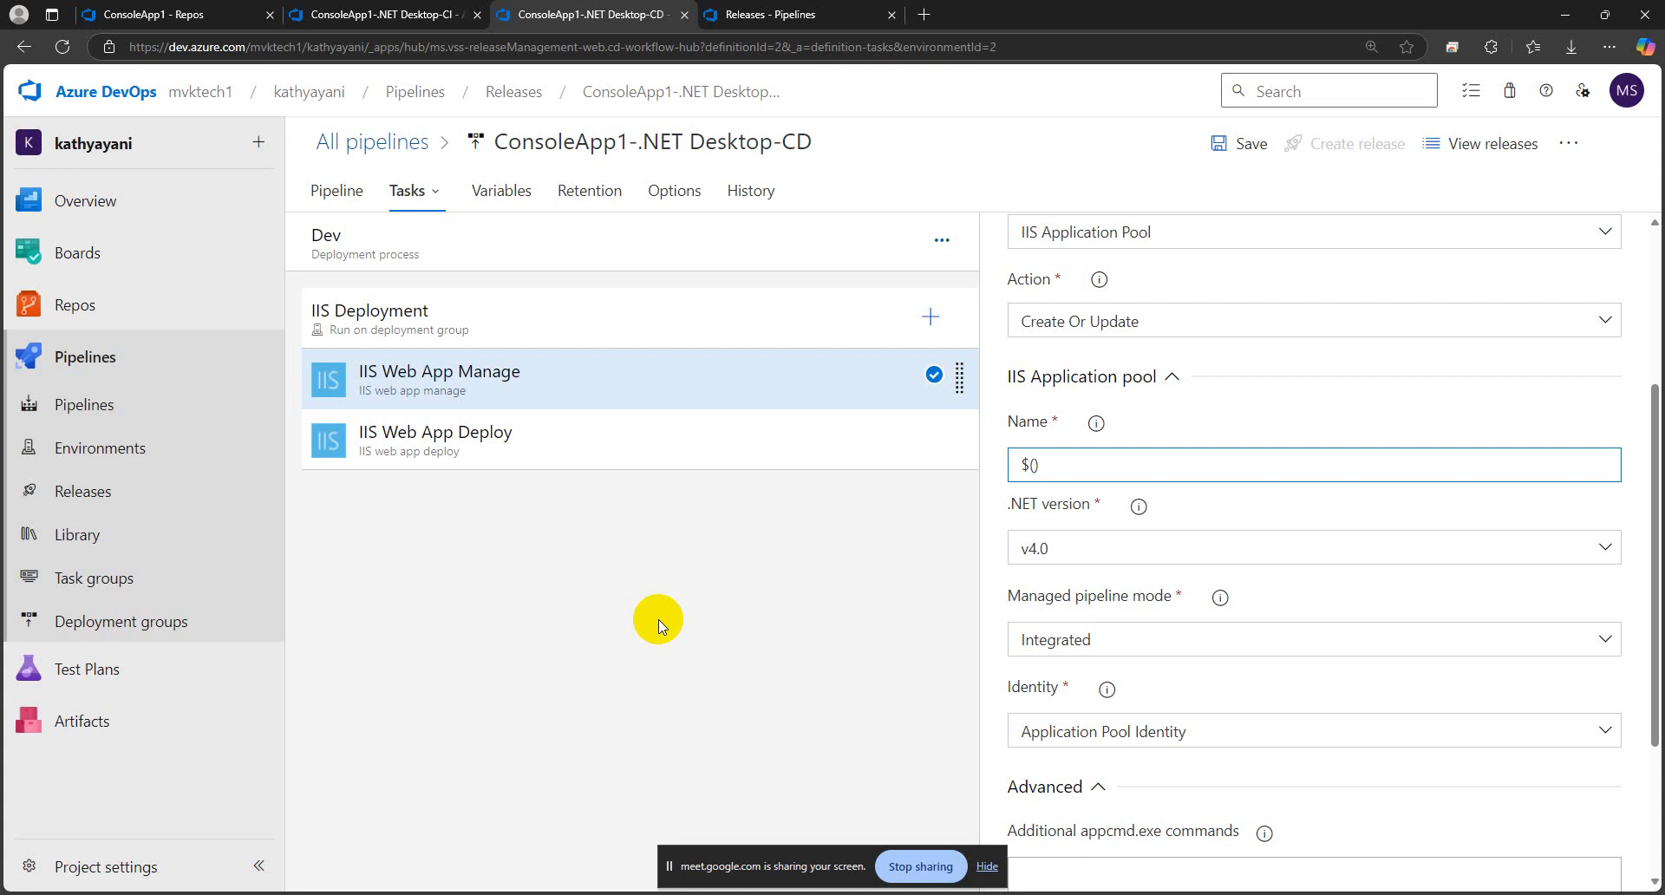
key(Caps_Lock)
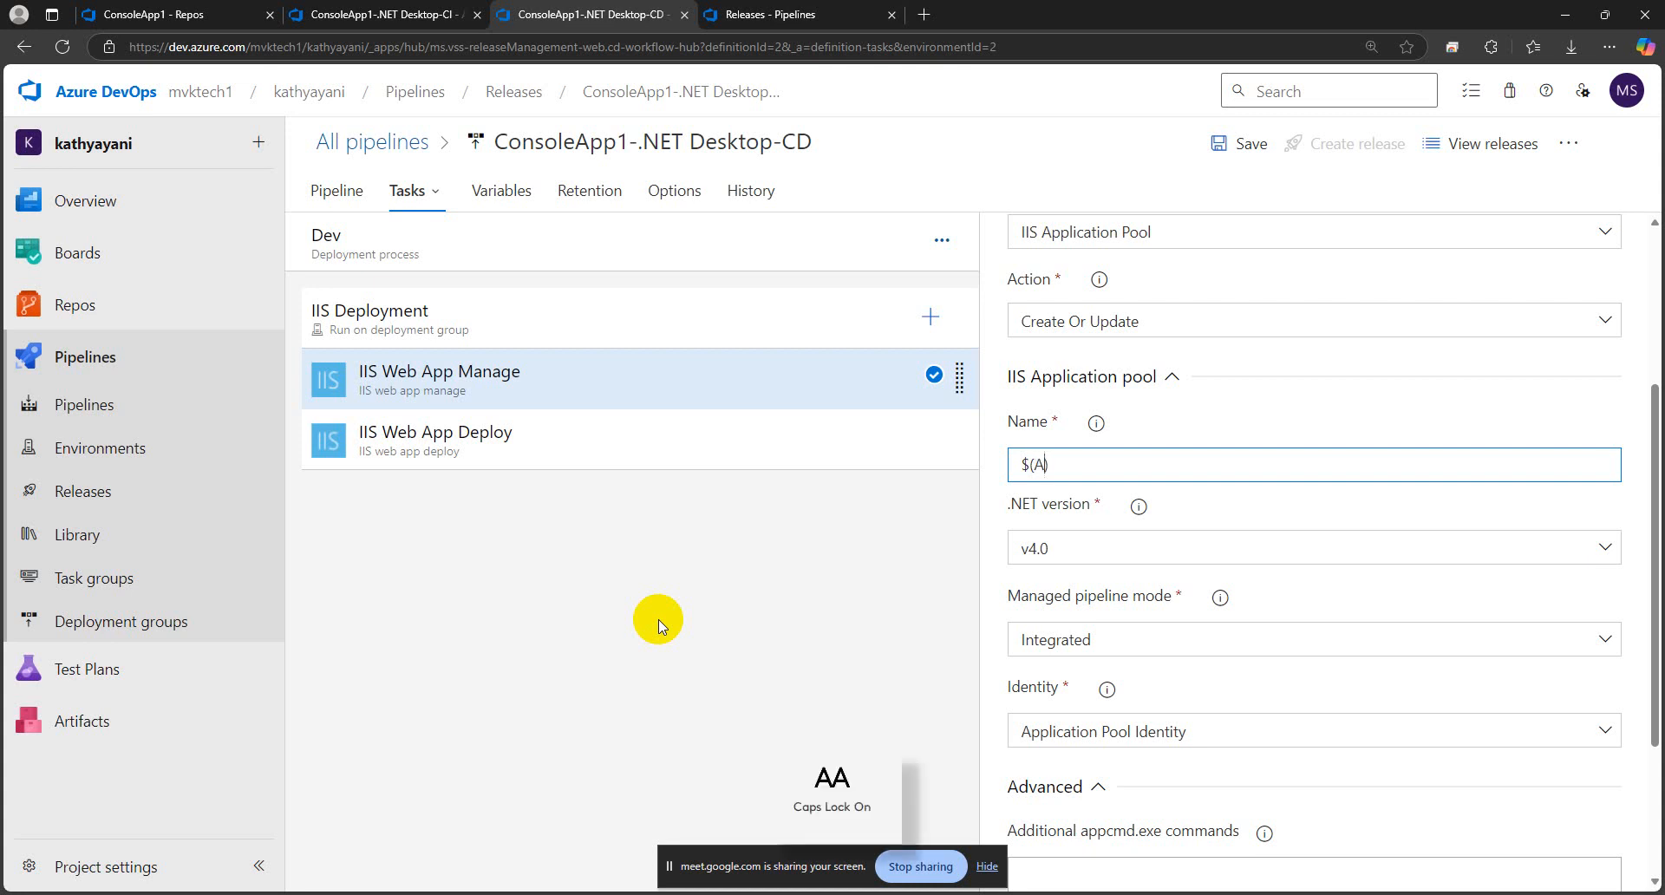
text(A)
key(Caps_Lock)
text(pp)
key(Caps_Lock)
text(P)
key(Caps_Lock)
text(ool)
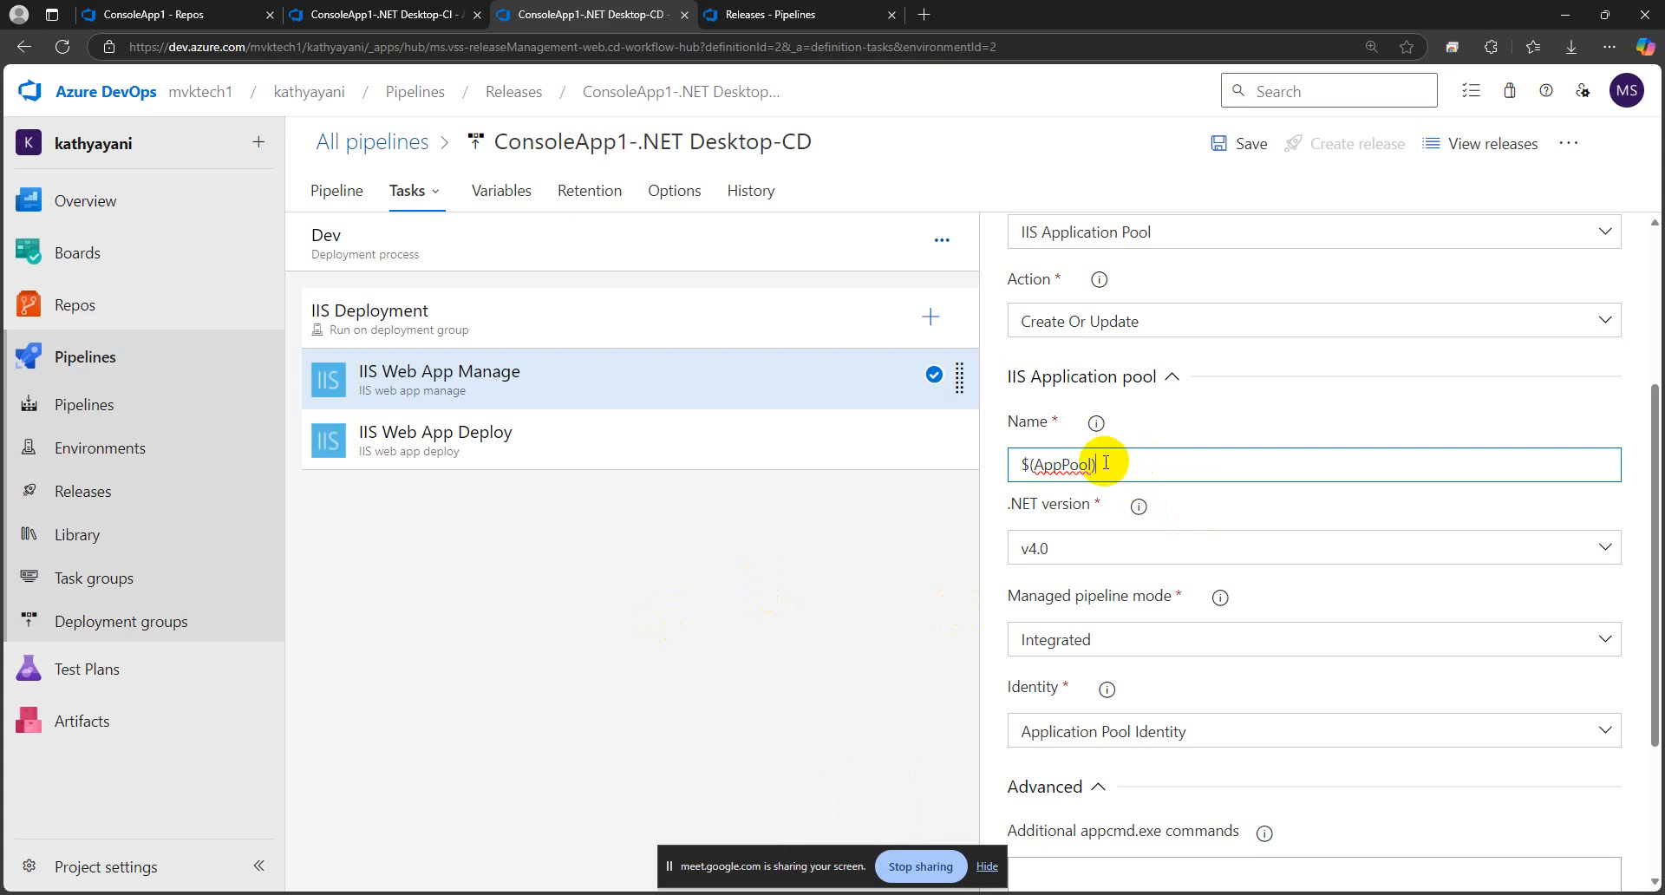
drag(1095, 468, 1036, 468)
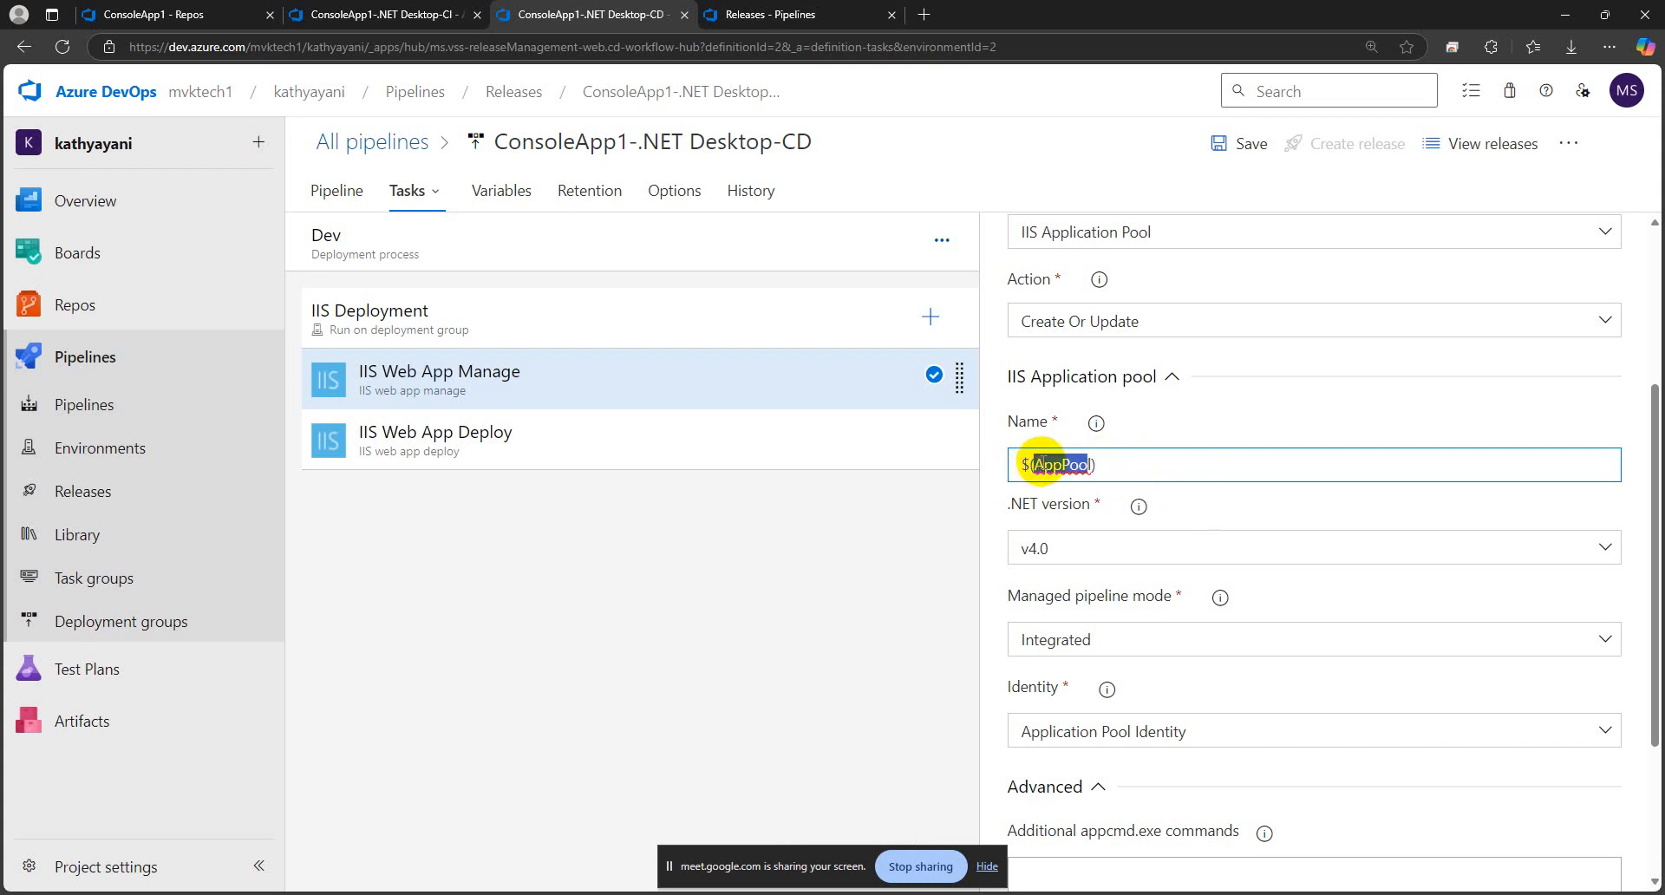
click(1119, 466)
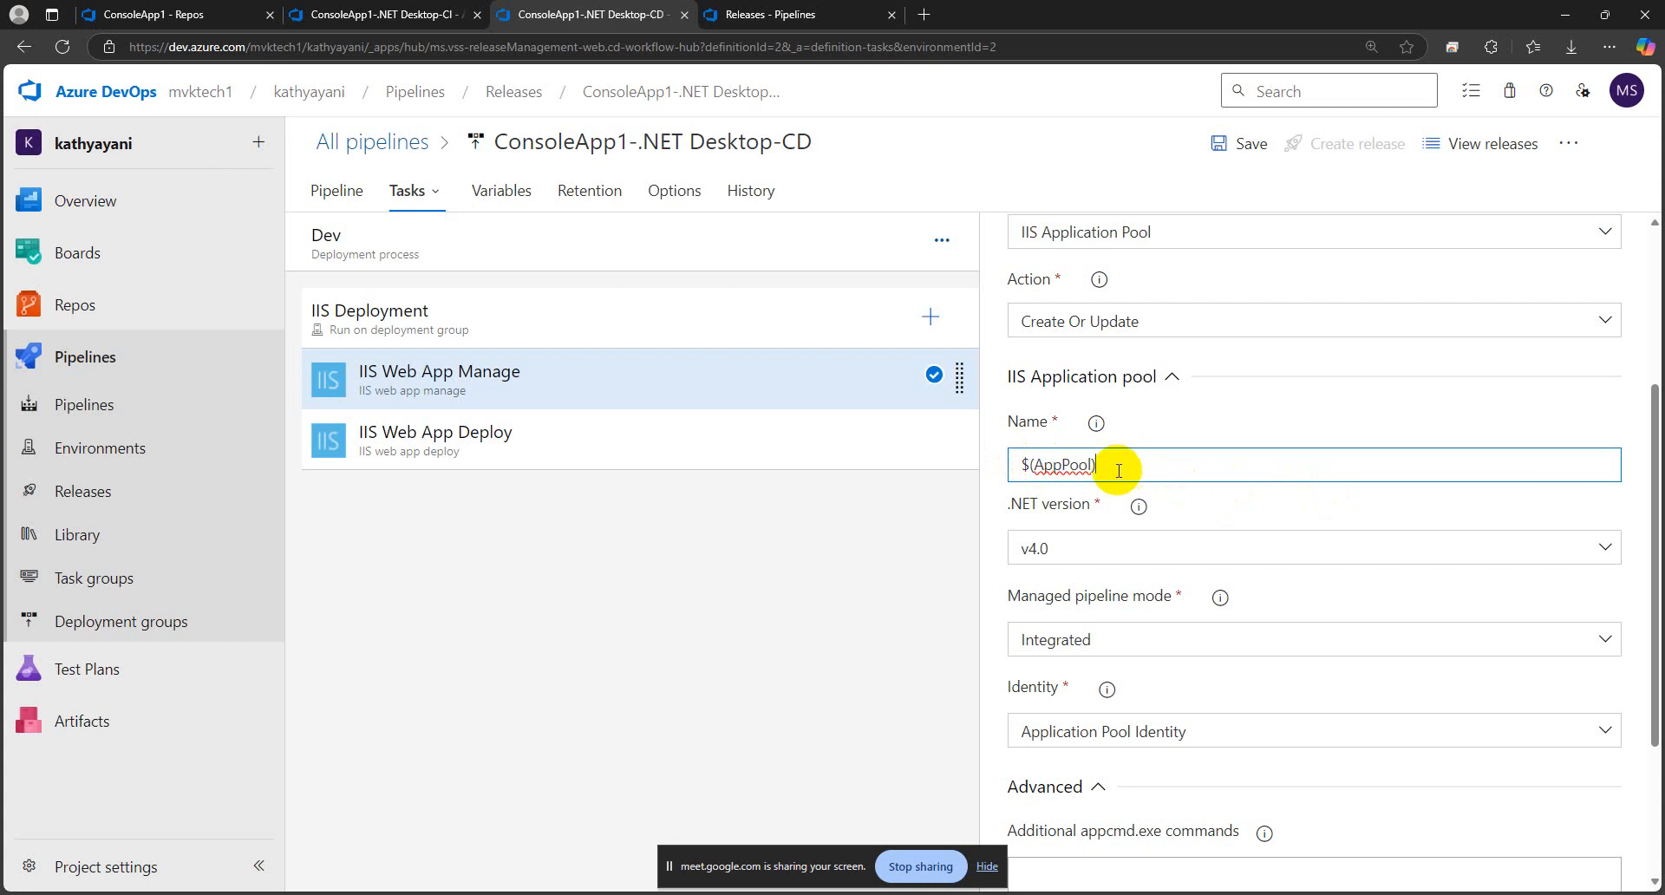
Add a pipeline variable named AppPool to the release pipeline
click(487, 198)
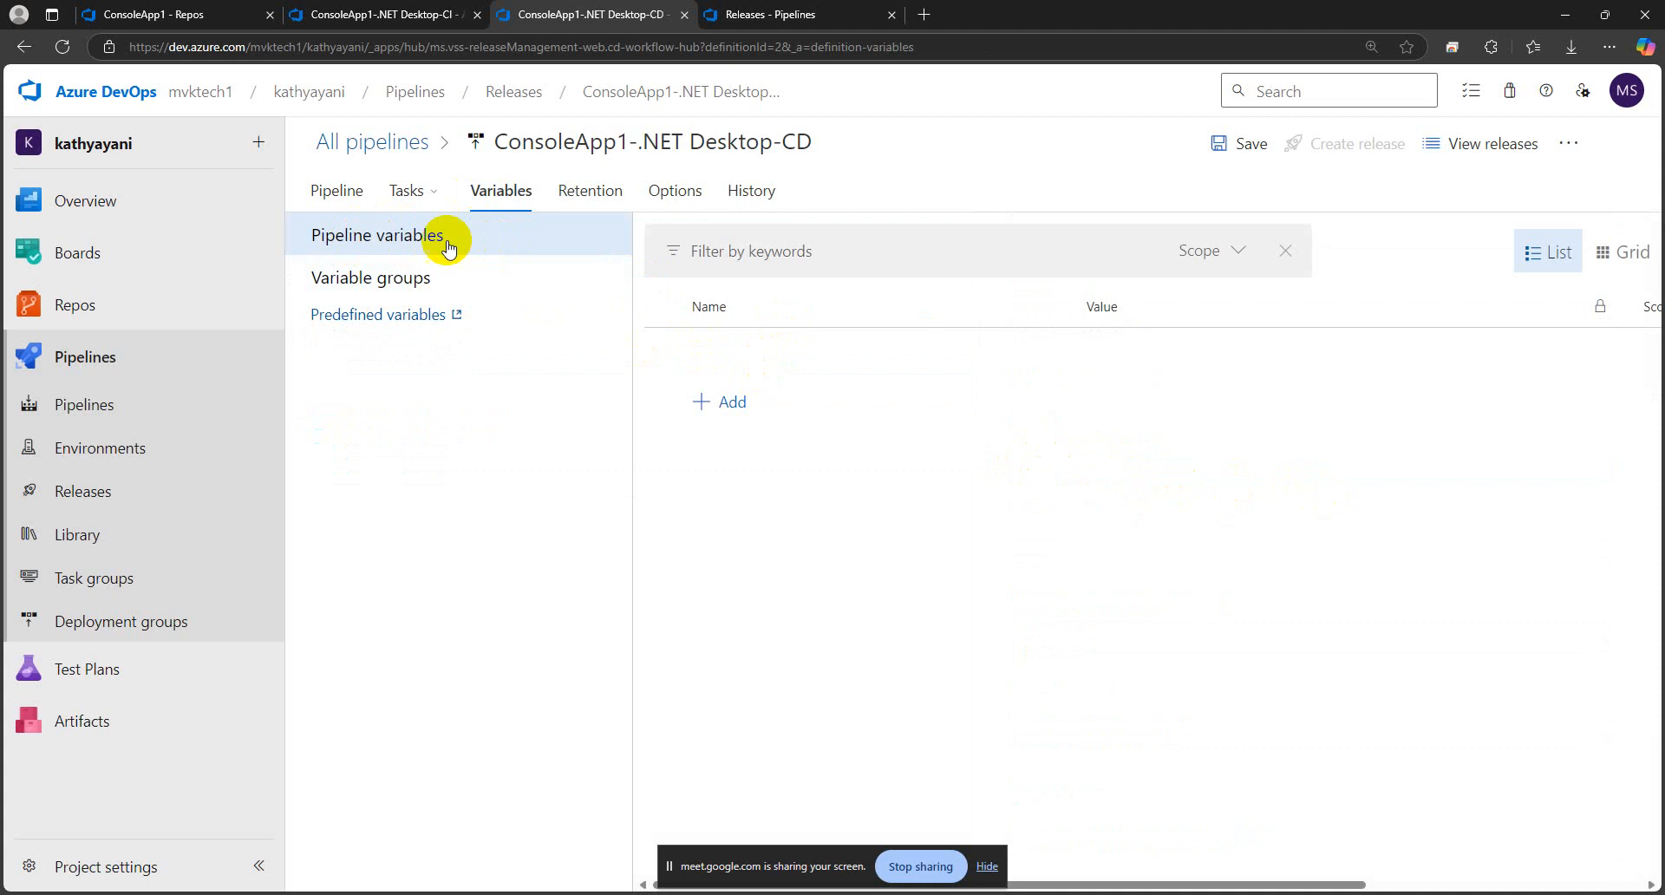
click(730, 402)
text(AppPoo)
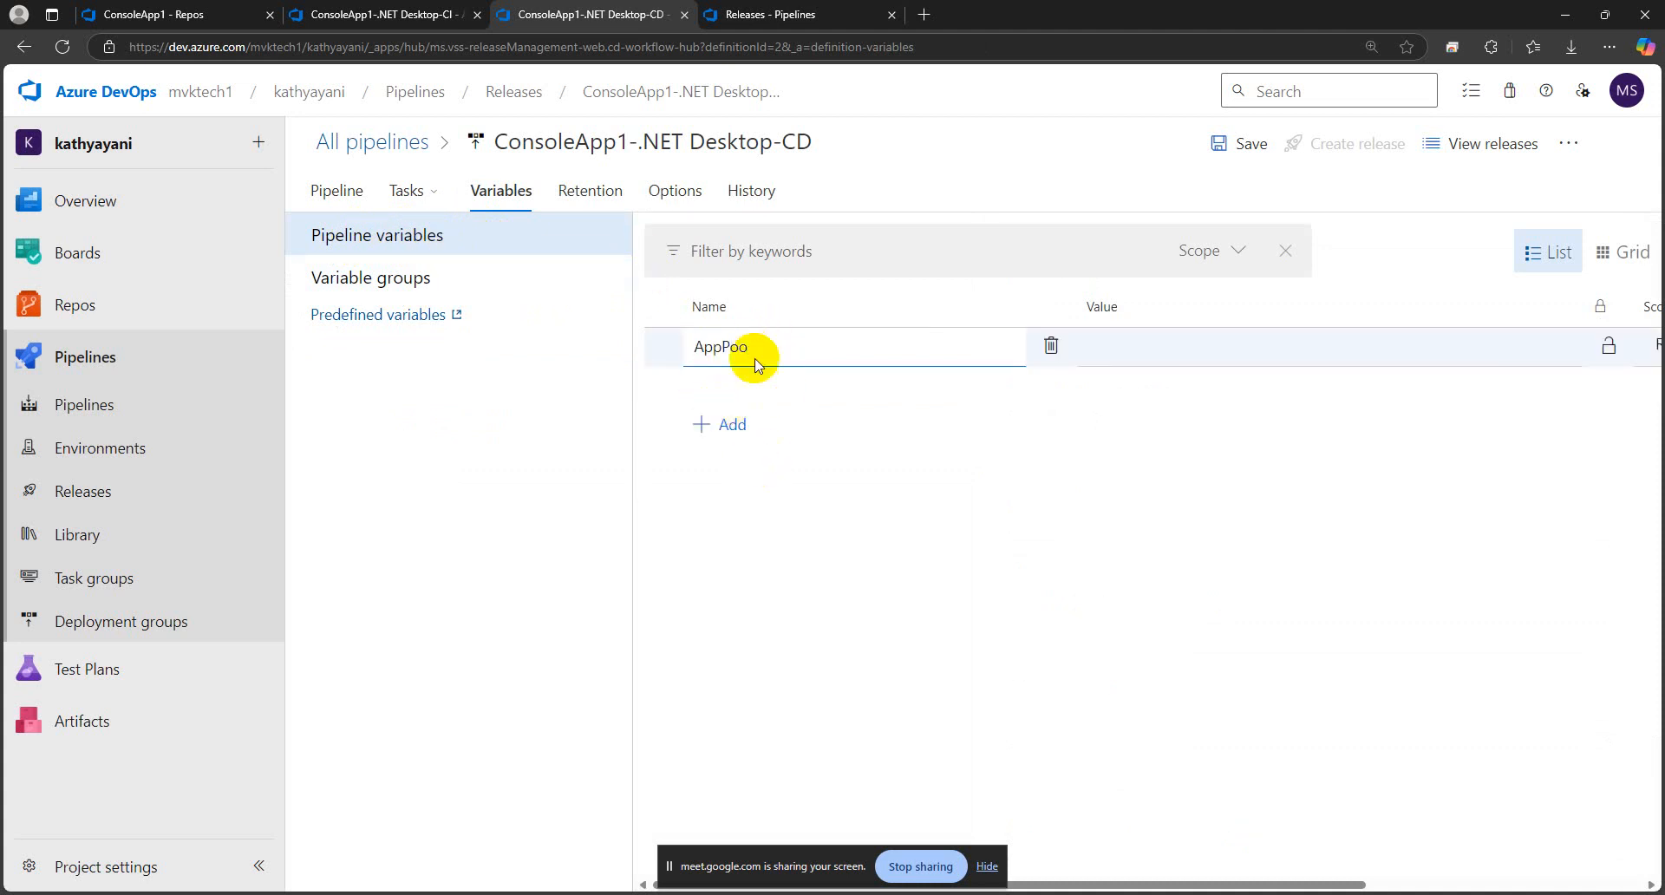
text(l)
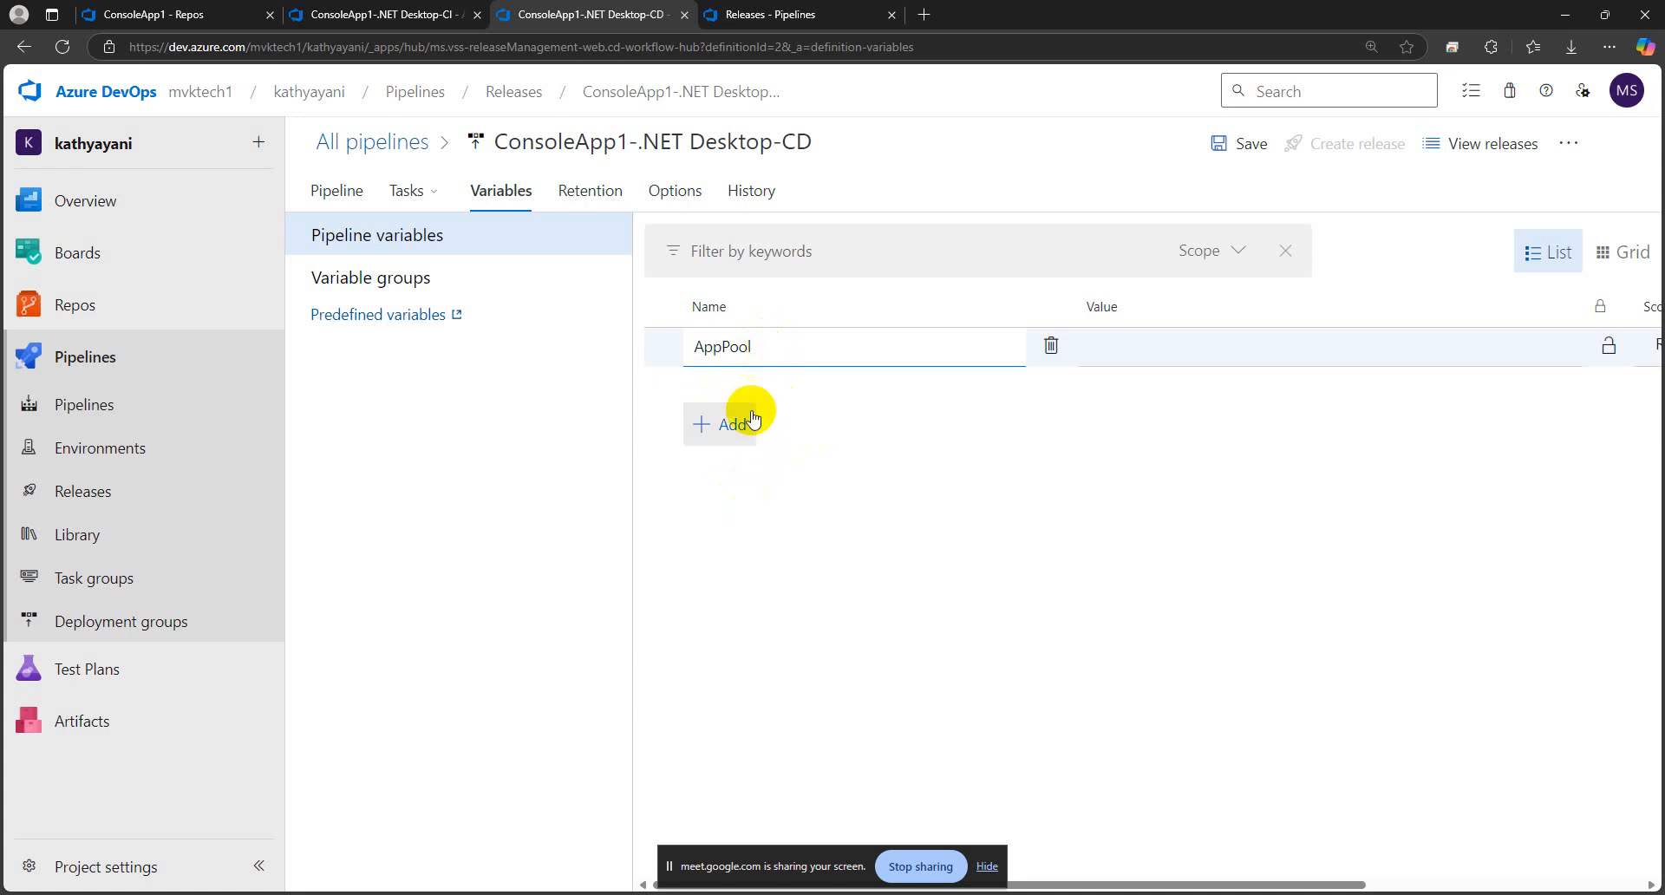
click(414, 196)
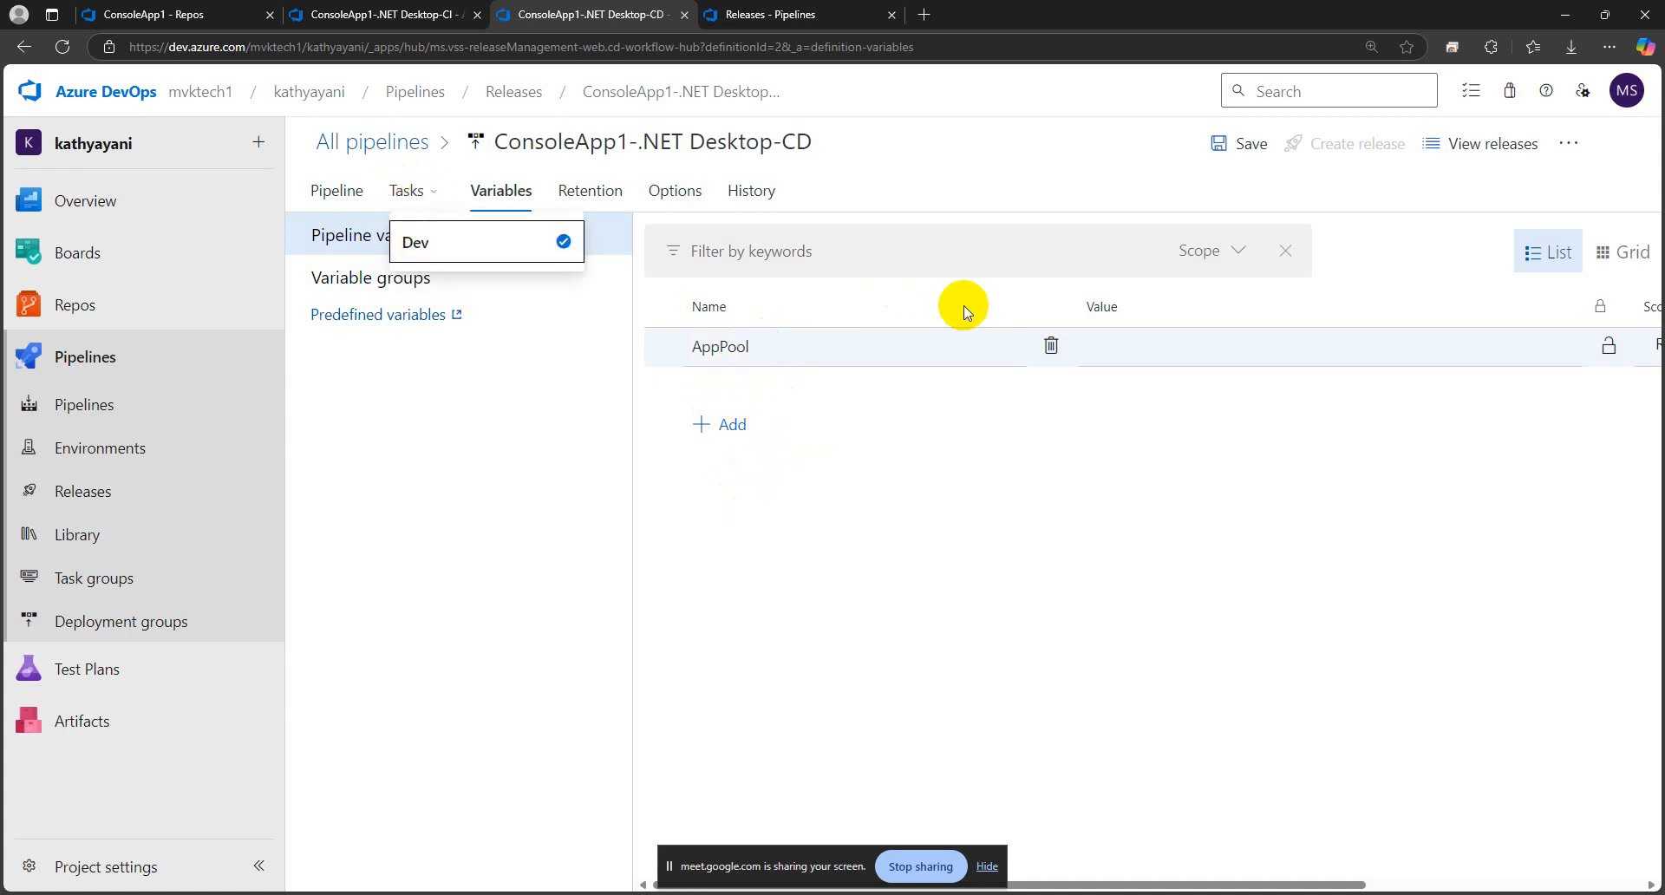
Set the AppPool variable's value to ConsoleApp1, copied from the pipeline name, and save the release pipeline
click(1124, 351)
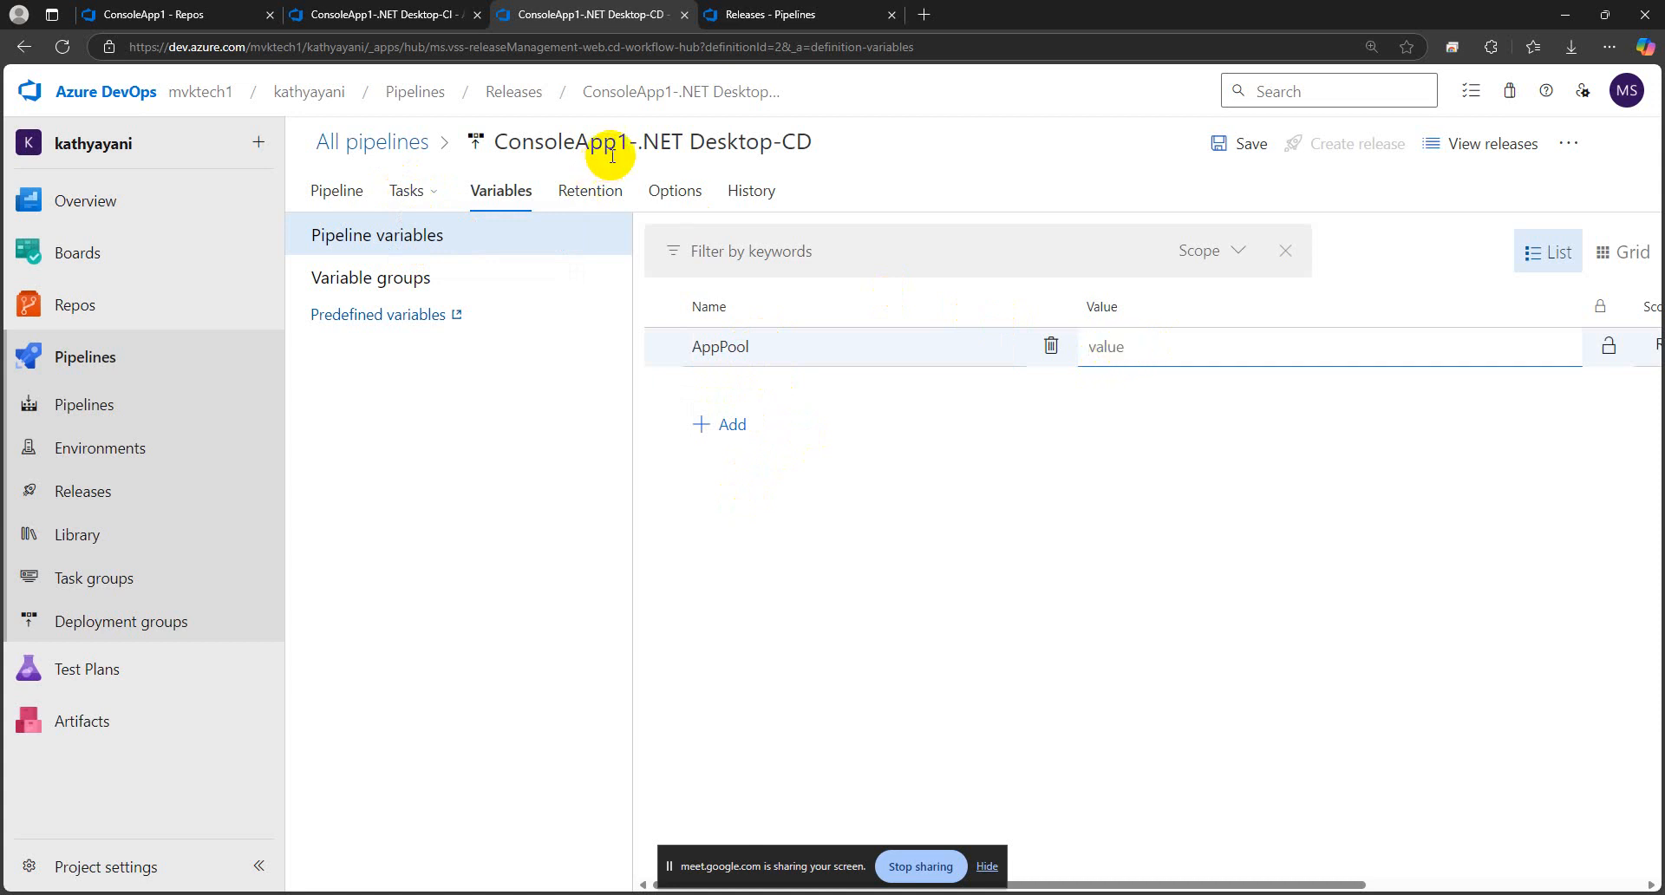
click(581, 141)
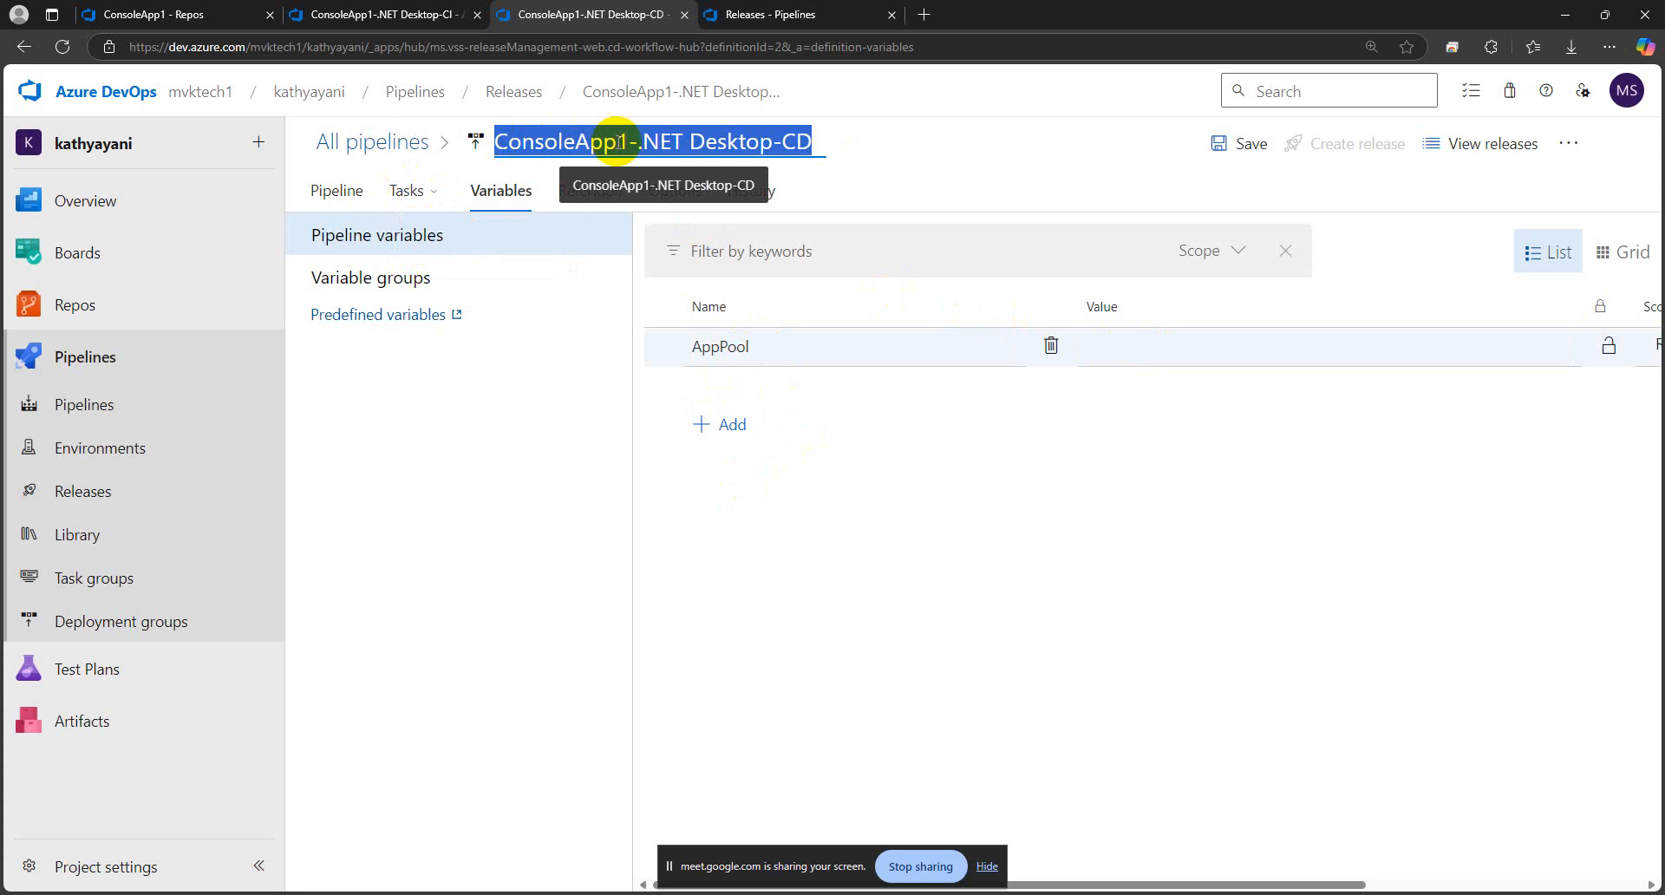
click(625, 143)
drag(626, 145, 483, 143)
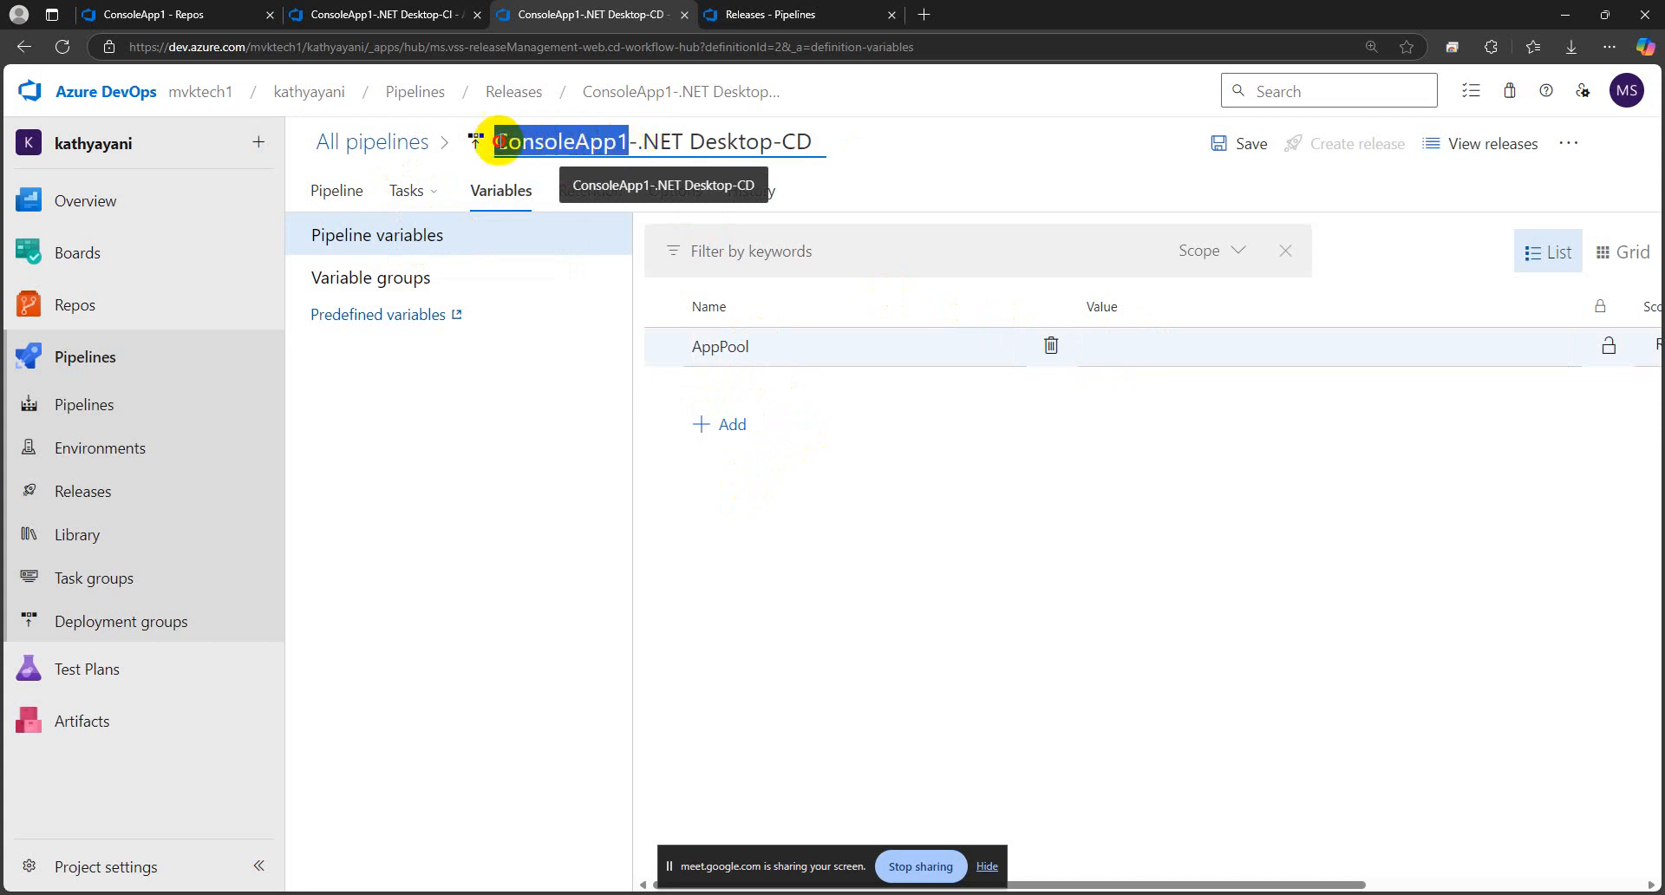
right_click(531, 147)
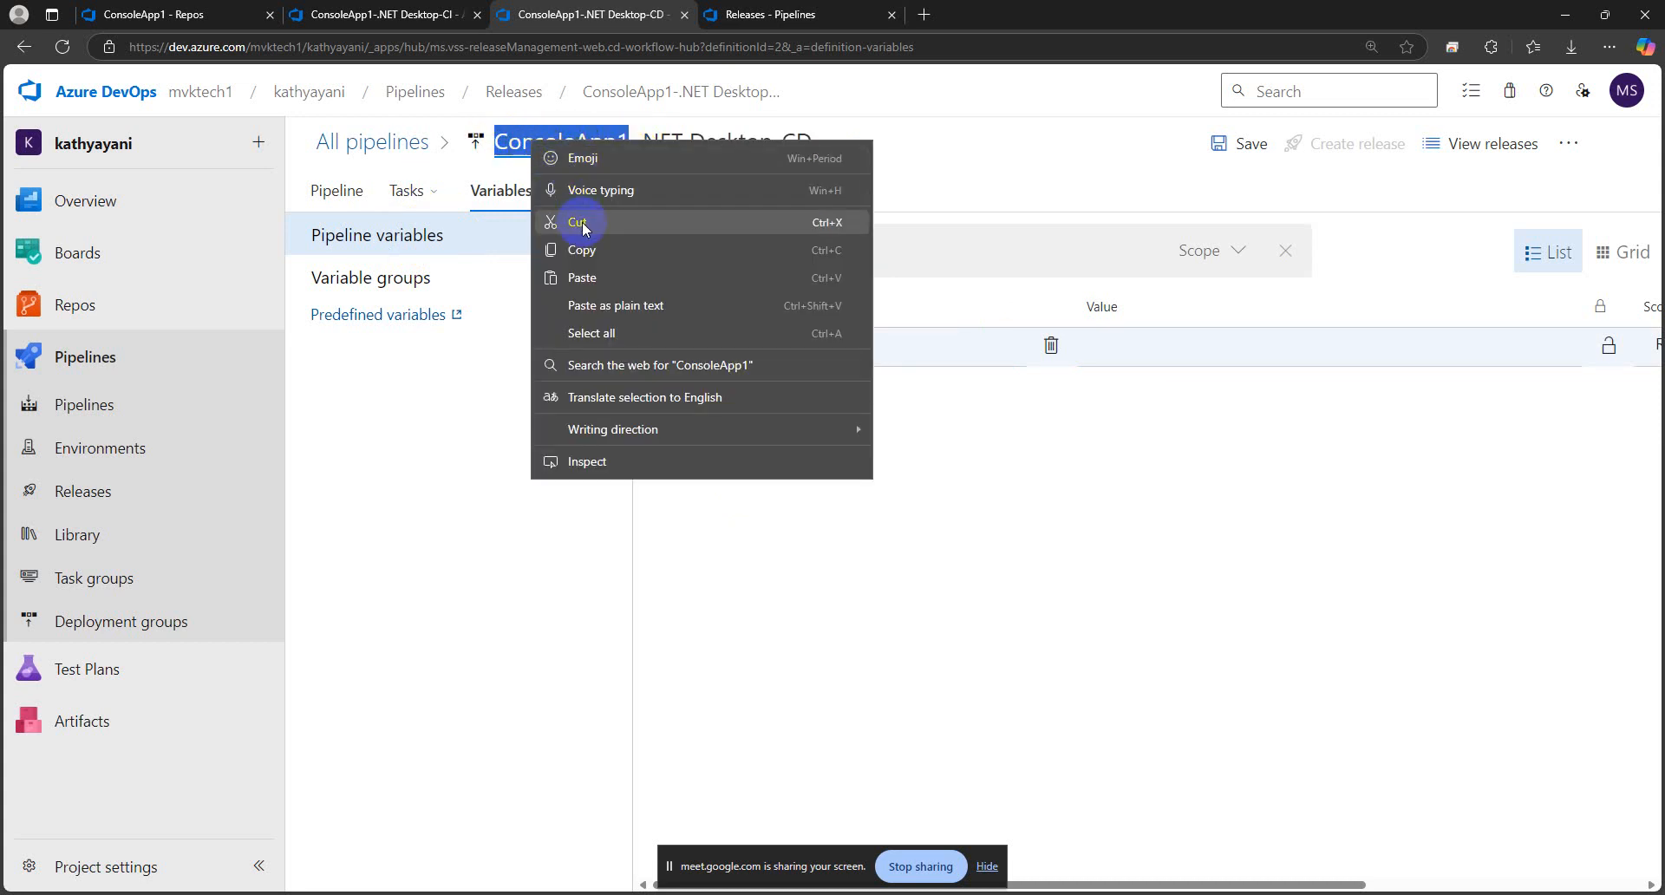
click(582, 252)
click(1133, 345)
right_click(1131, 345)
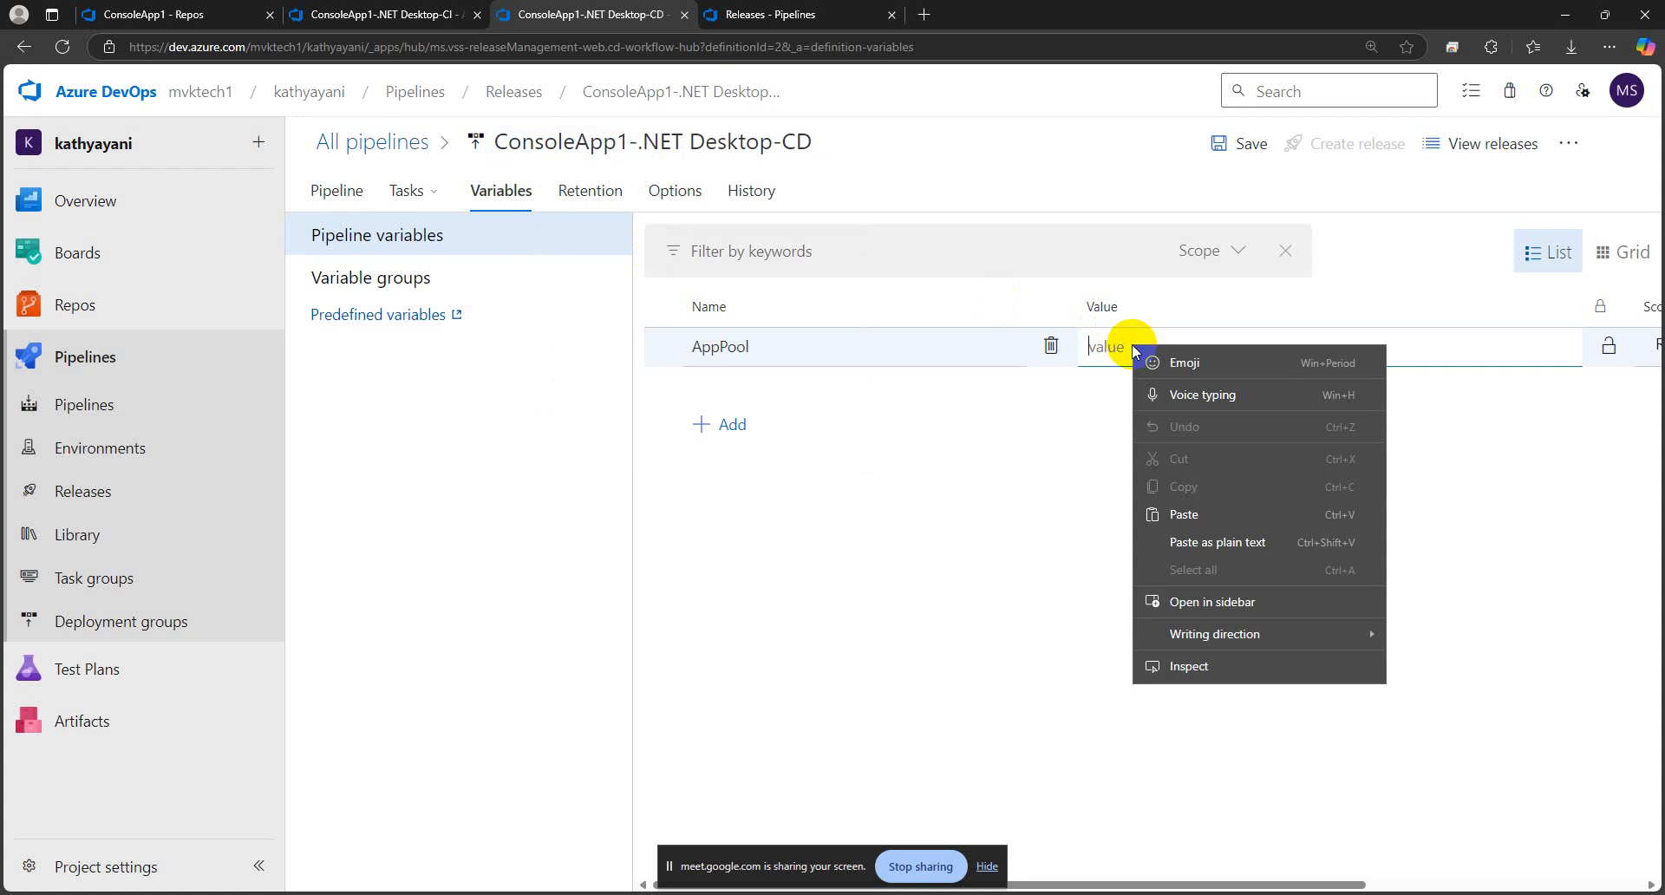
click(1184, 515)
click(1026, 528)
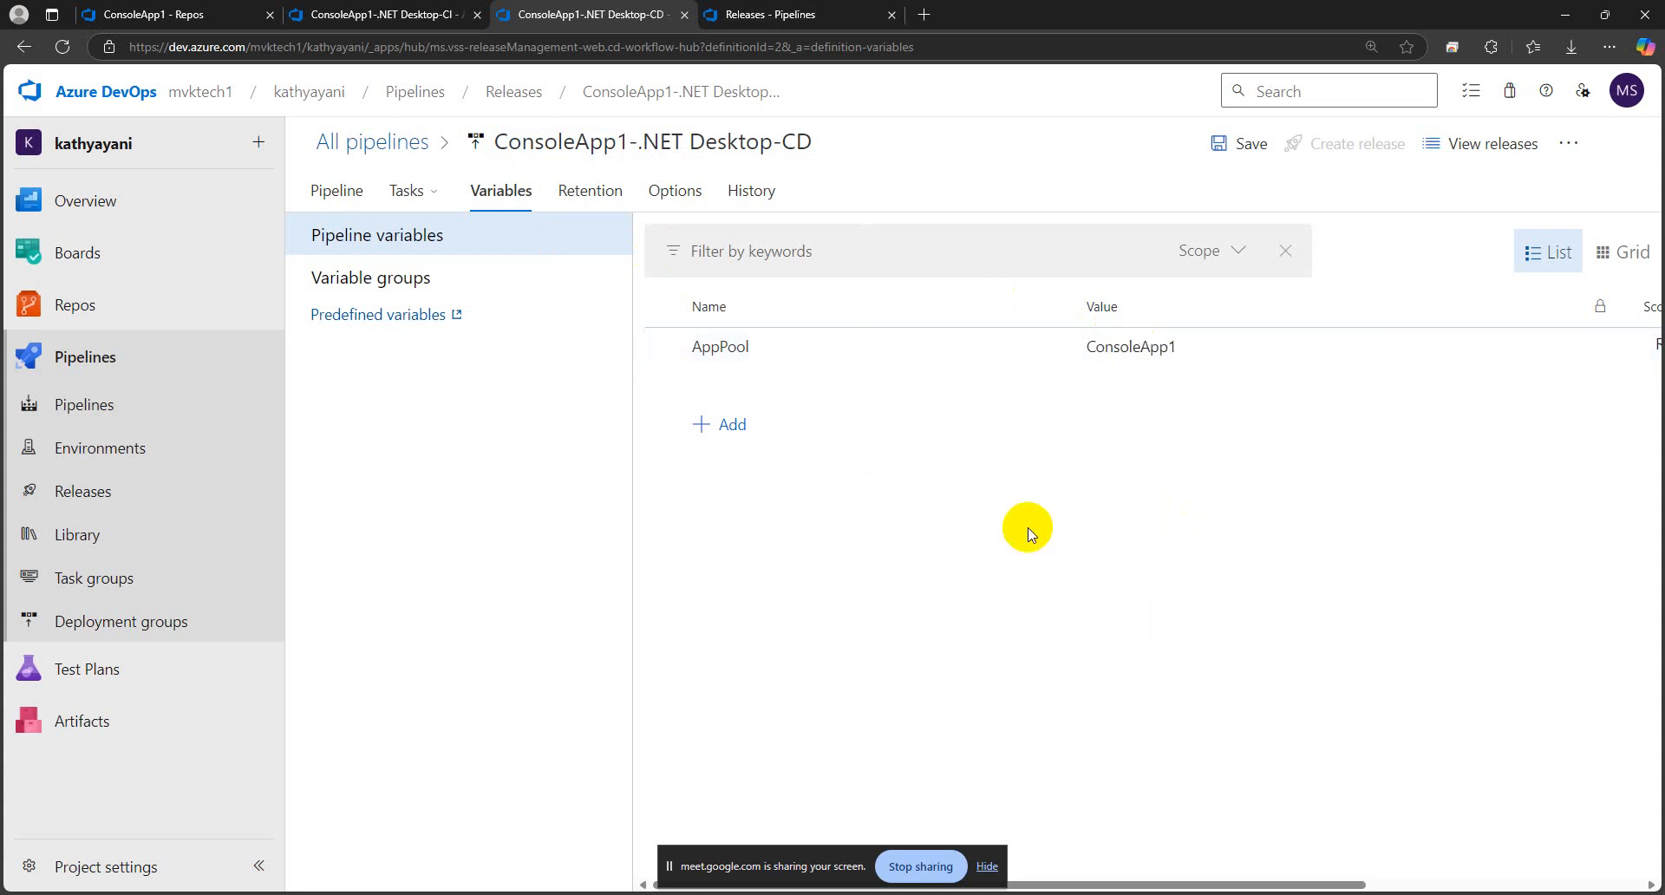
click(1236, 148)
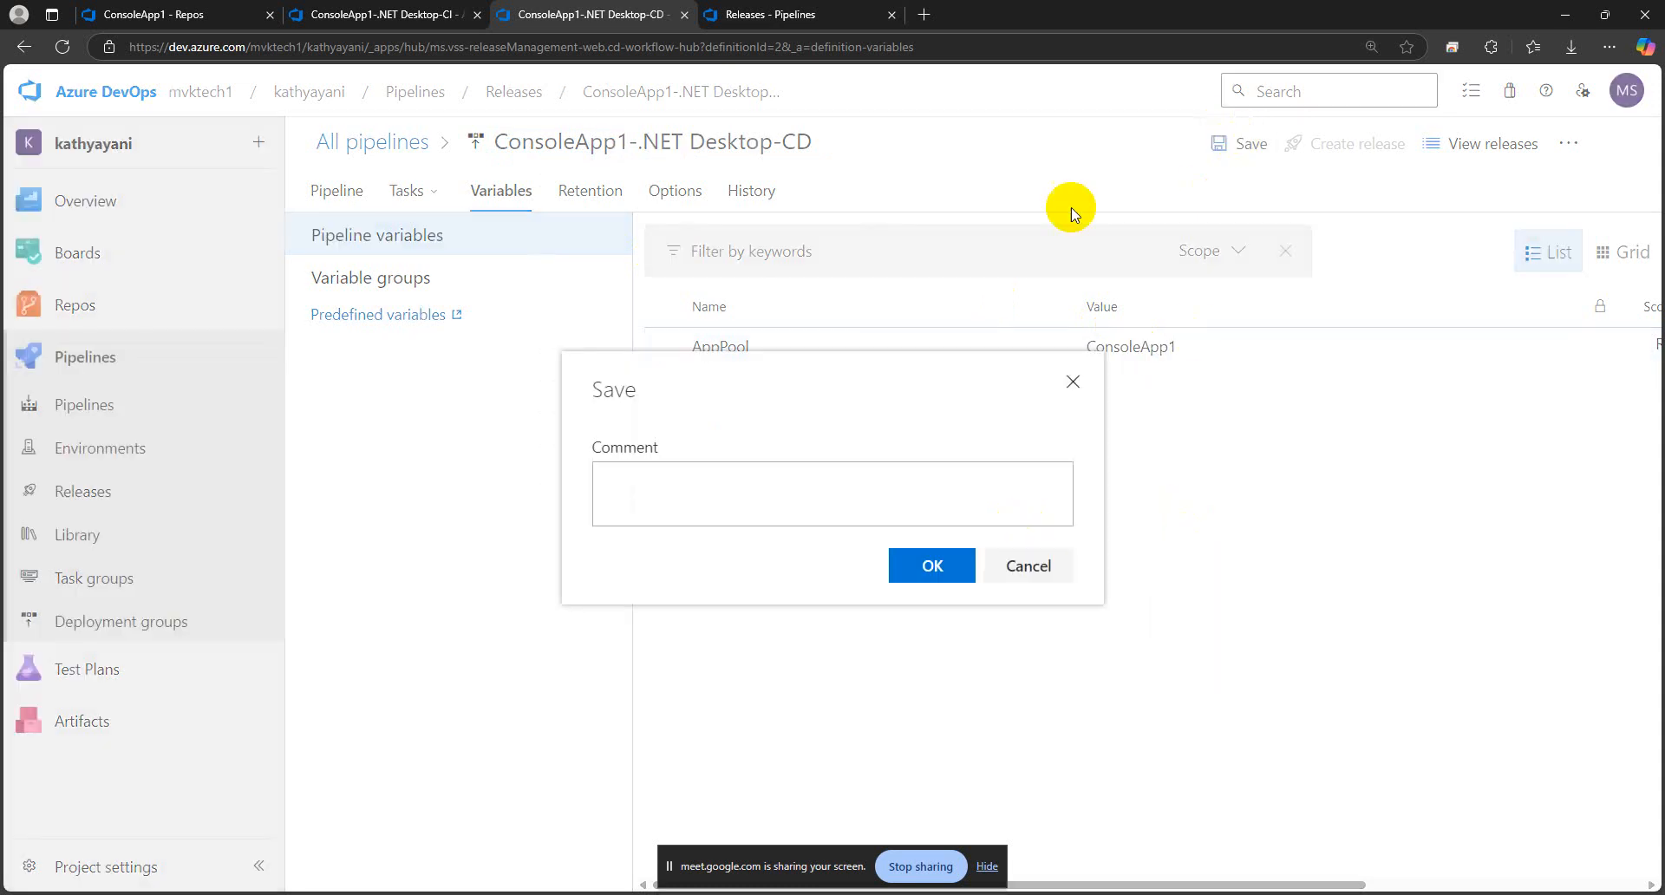
click(928, 568)
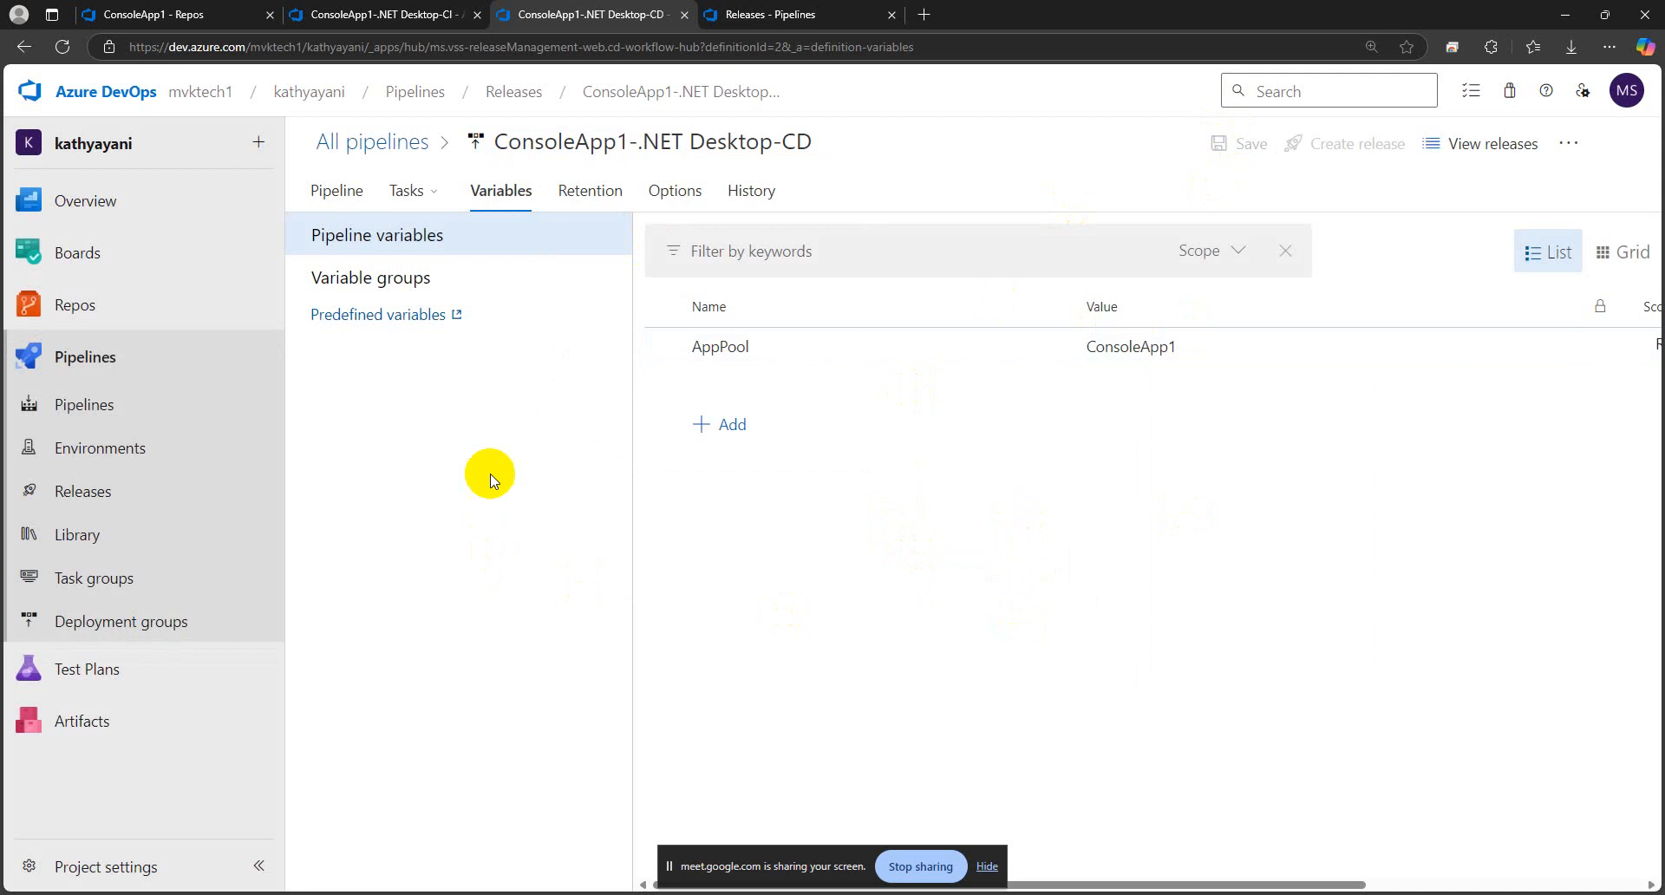
Review the application pool settings of the Dev stage's IIS Web App Manage task
mouse_move(421, 203)
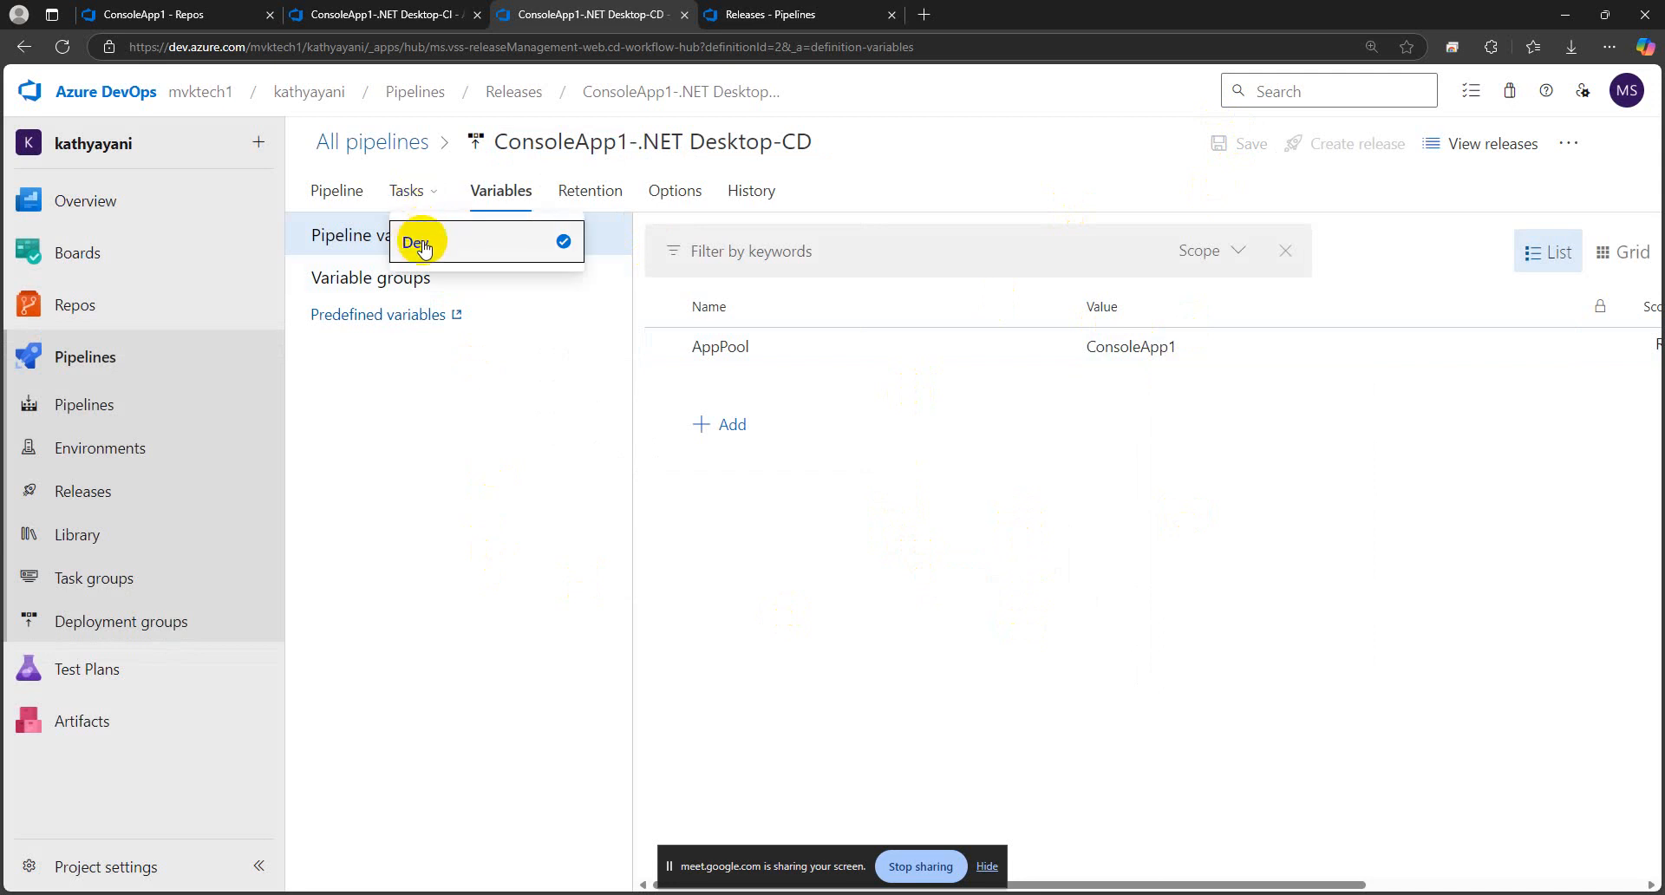
click(416, 245)
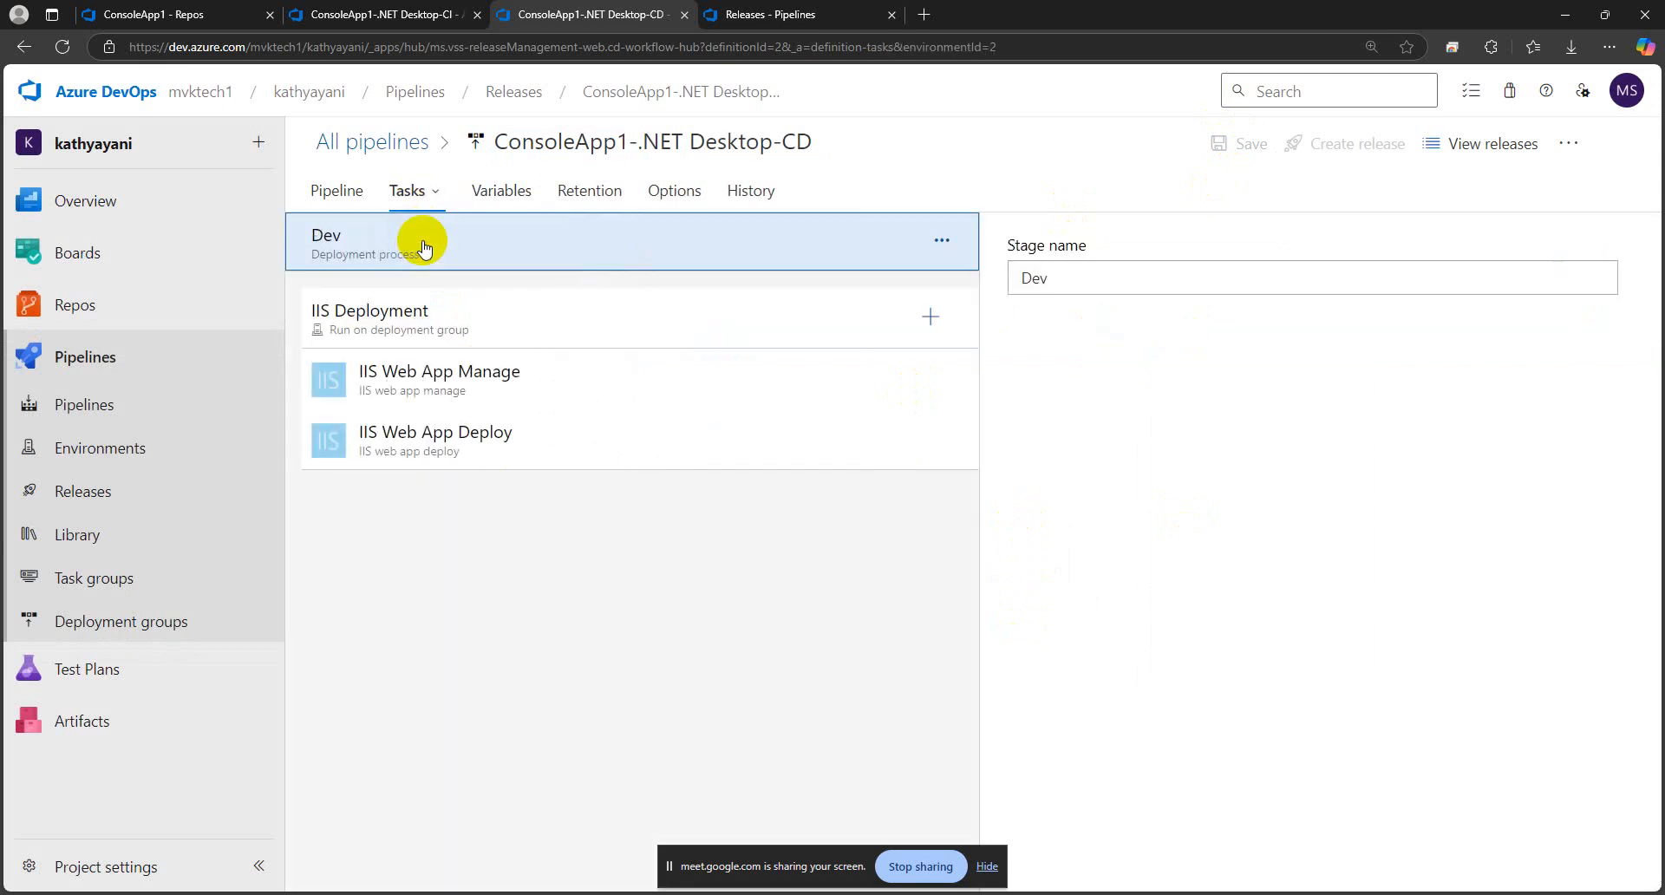
click(476, 392)
scroll(1240, 564, down, 5)
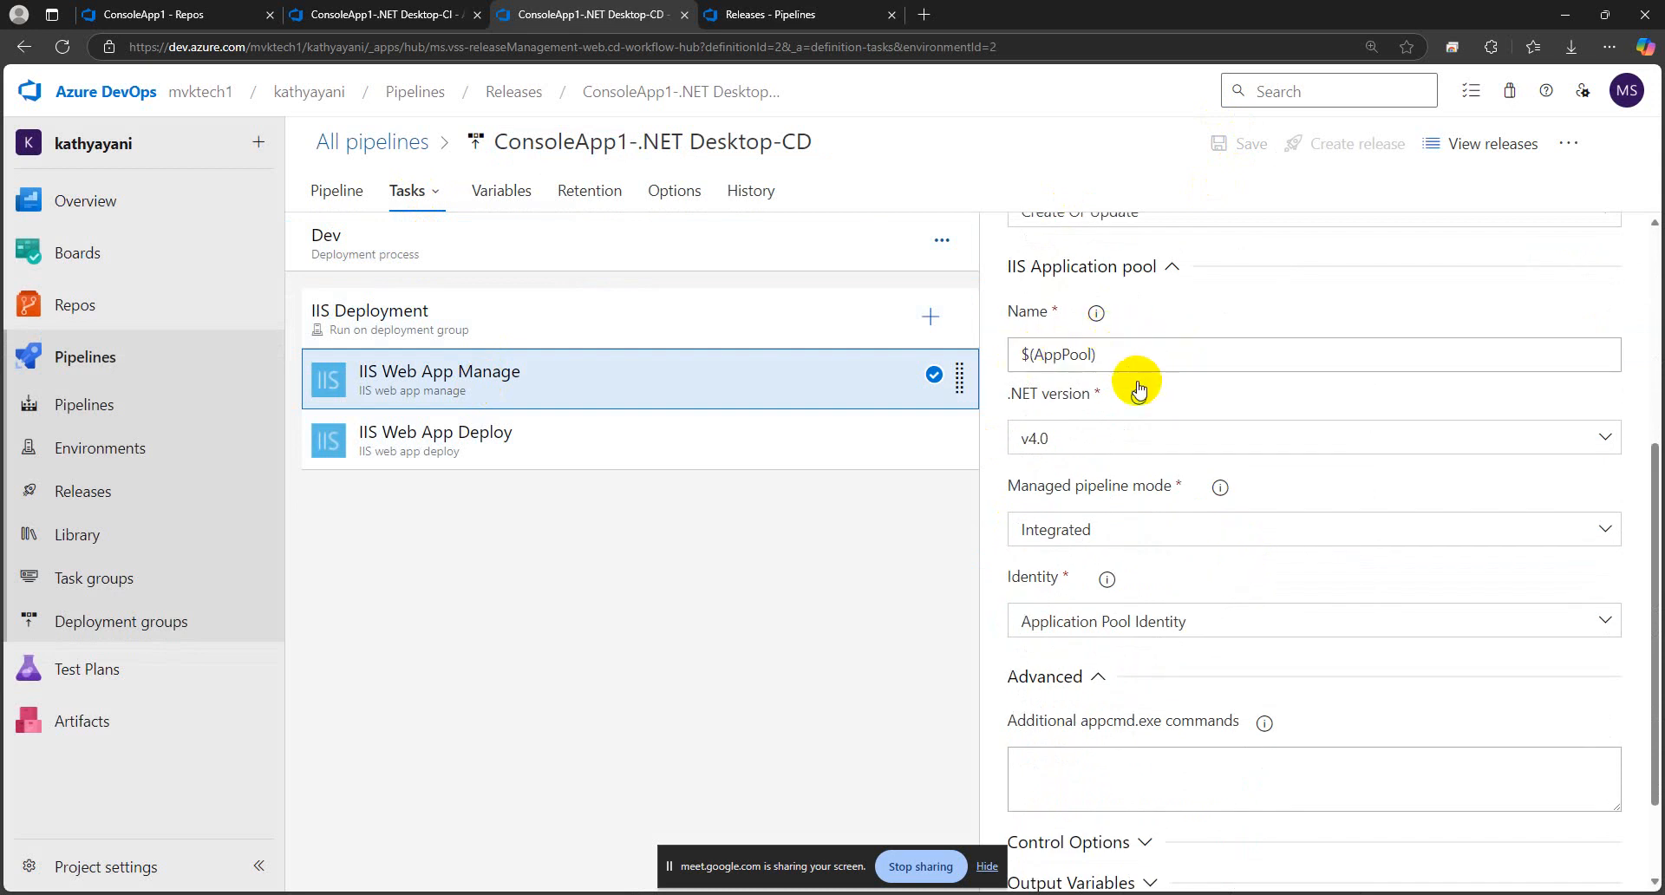
scroll(1139, 388, down, 2)
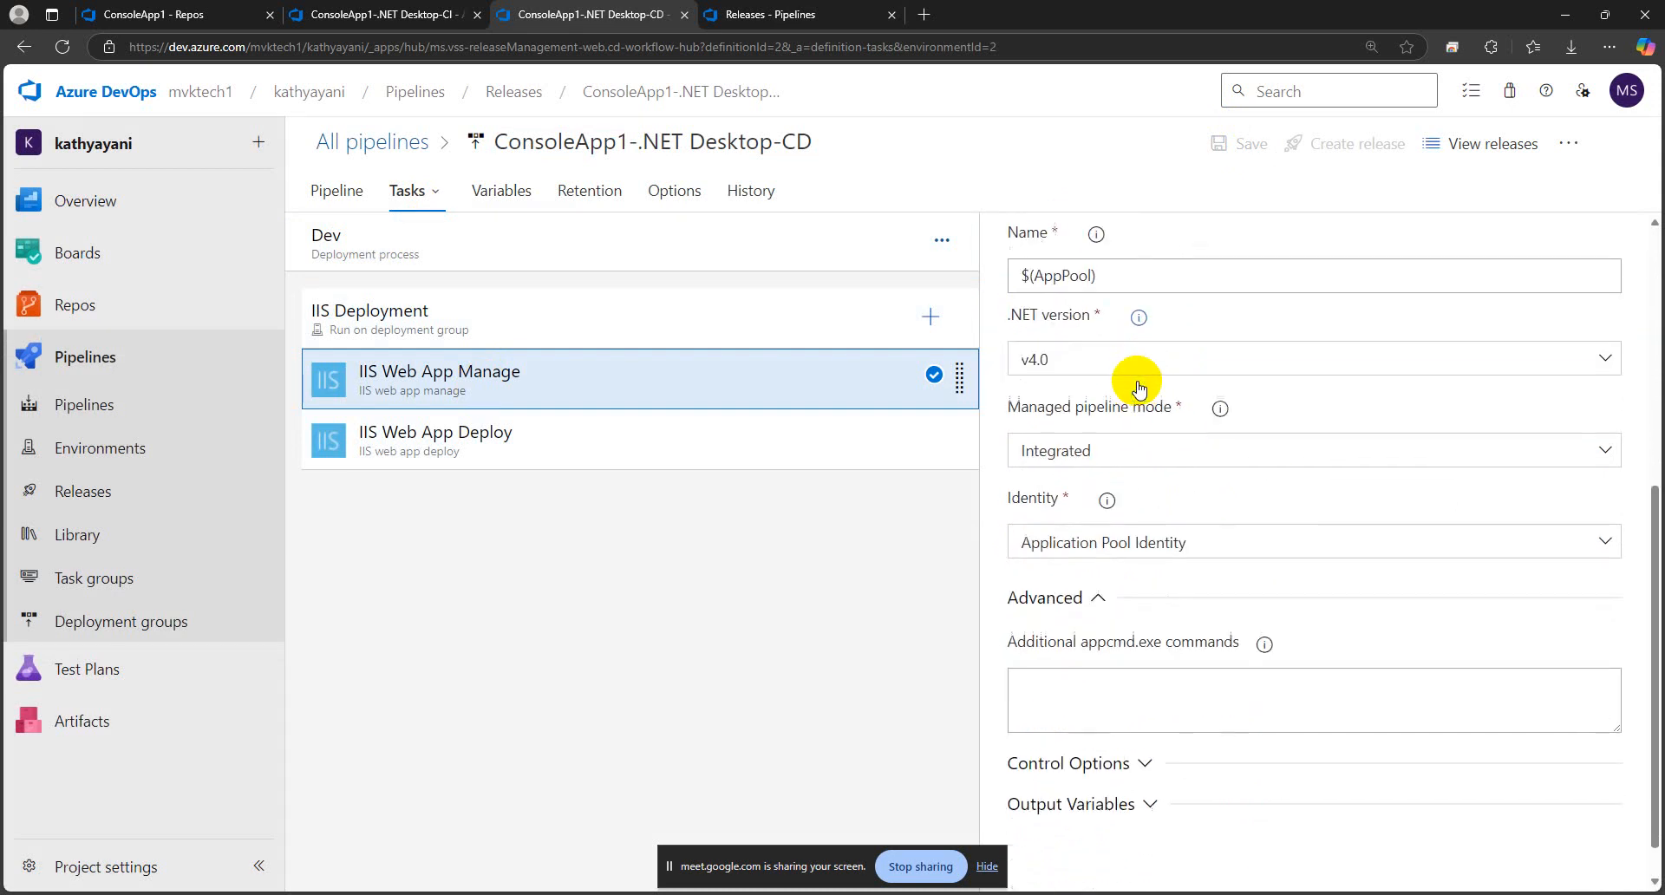
scroll(1140, 387, up, 3)
scroll(1139, 388, up, 3)
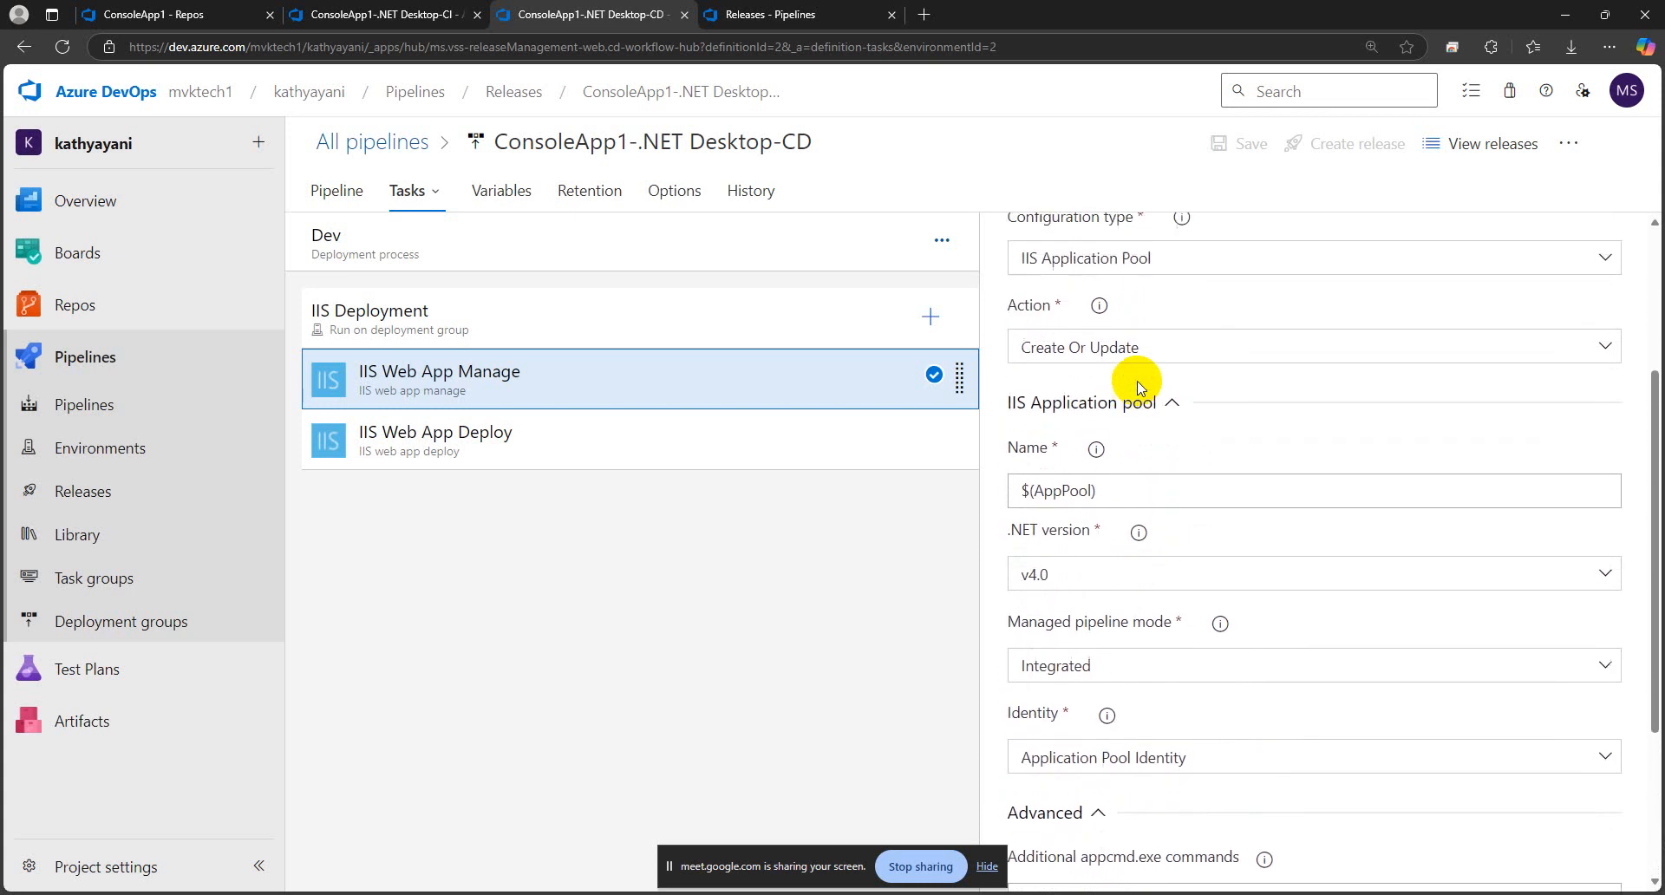
scroll(1138, 388, down, 5)
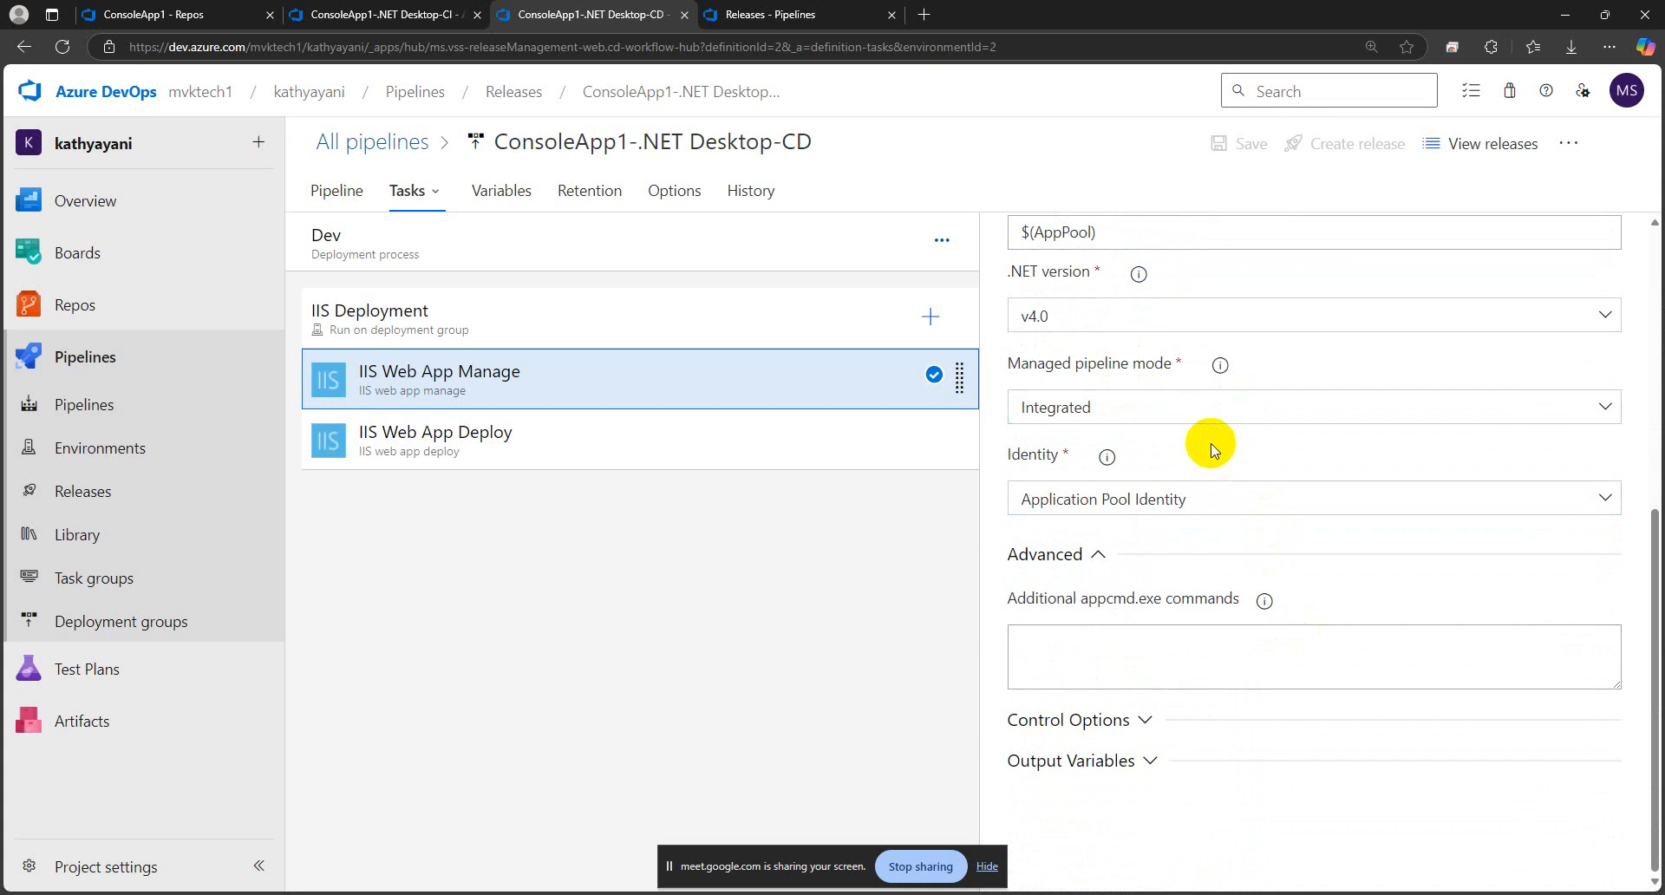
scroll(1192, 460, up, 5)
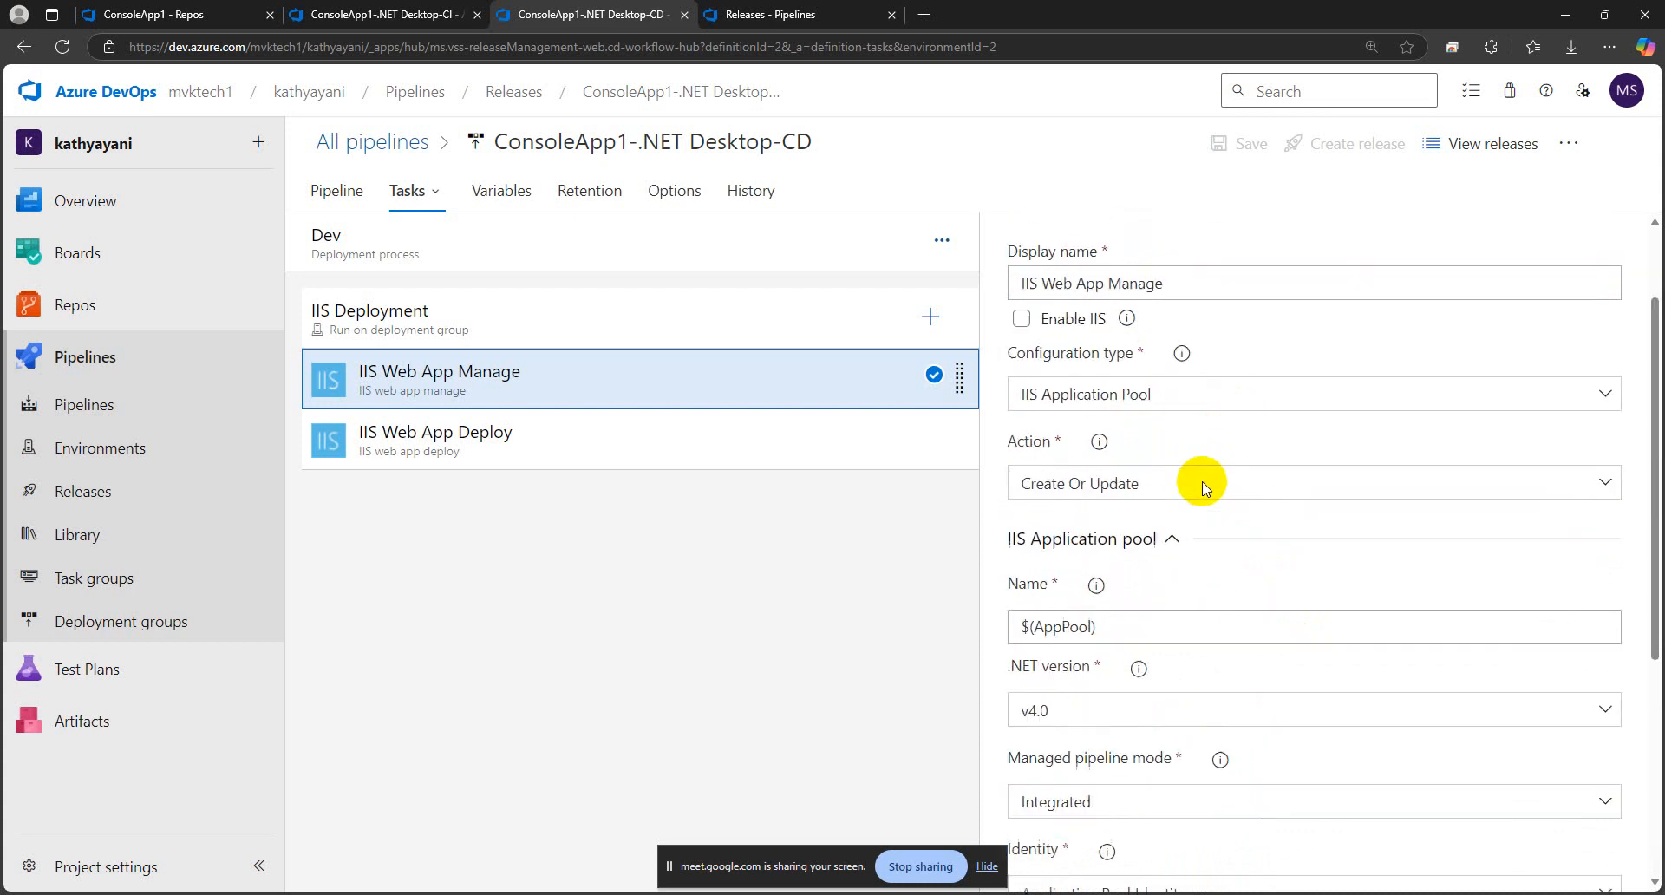
Open the IIS Web App Deploy task and examine its website name and virtual application settings
click(512, 447)
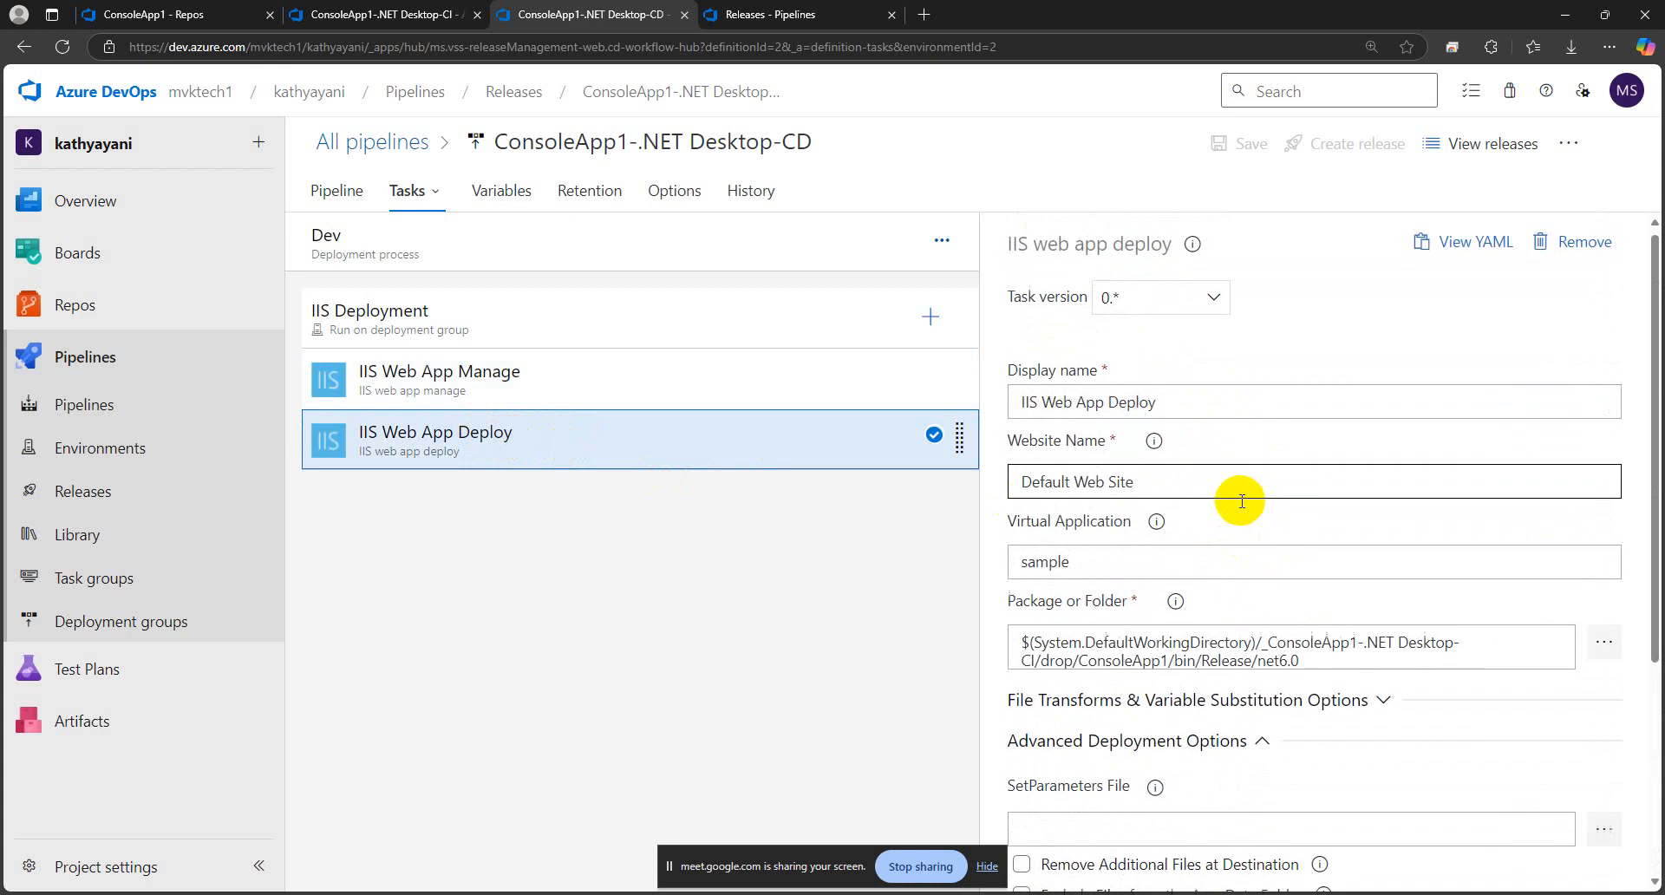
scroll(1242, 501, down, 1)
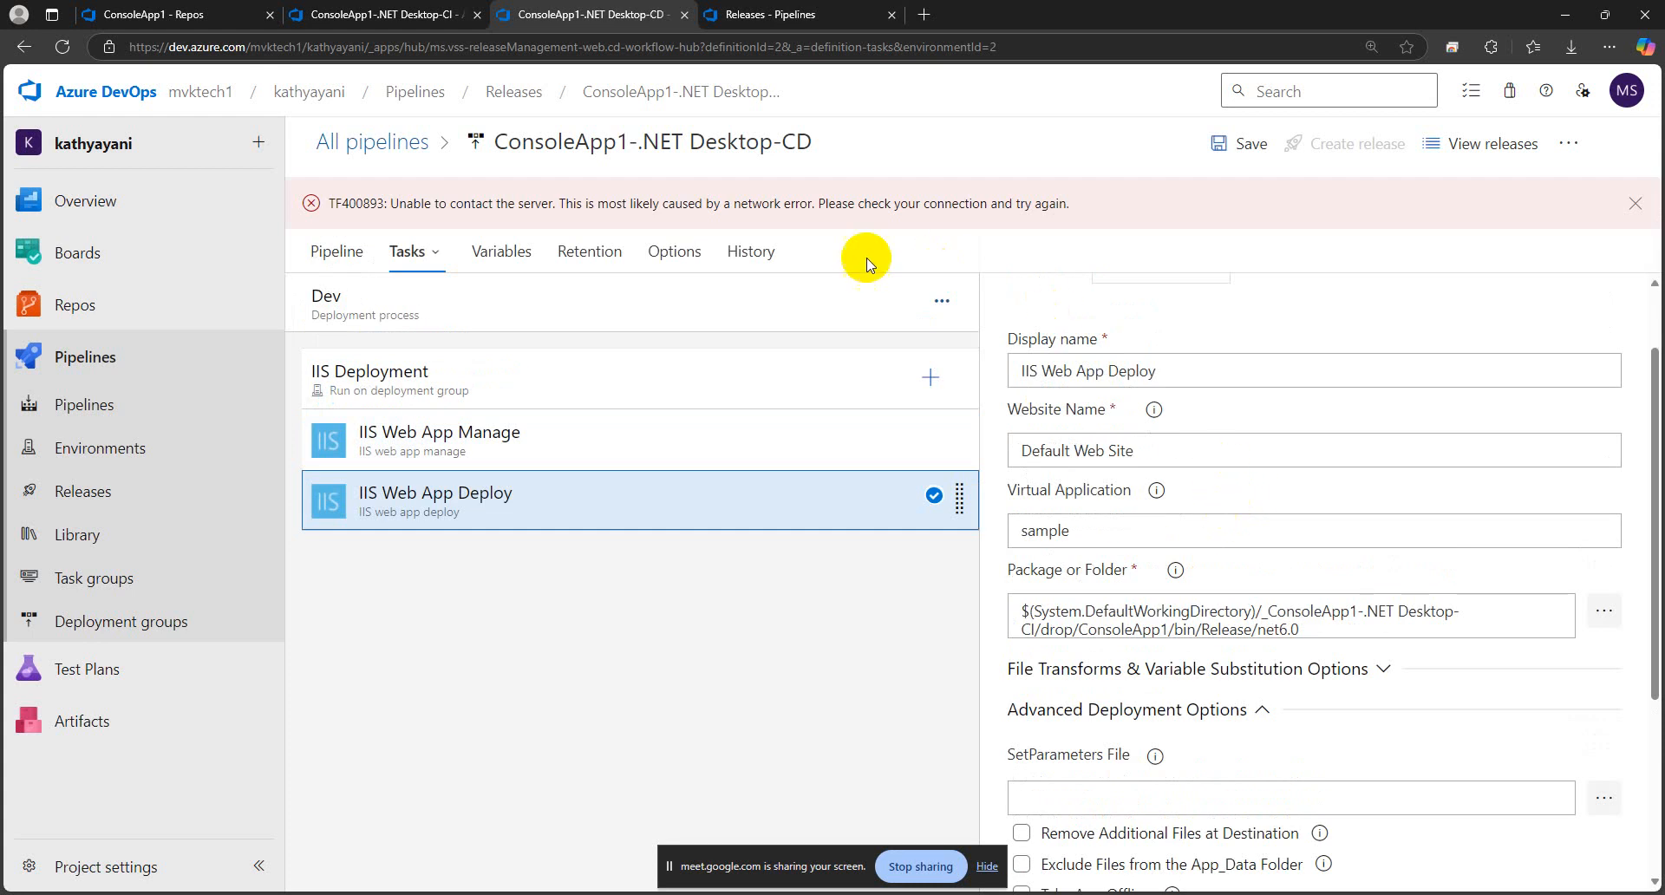
click(1162, 450)
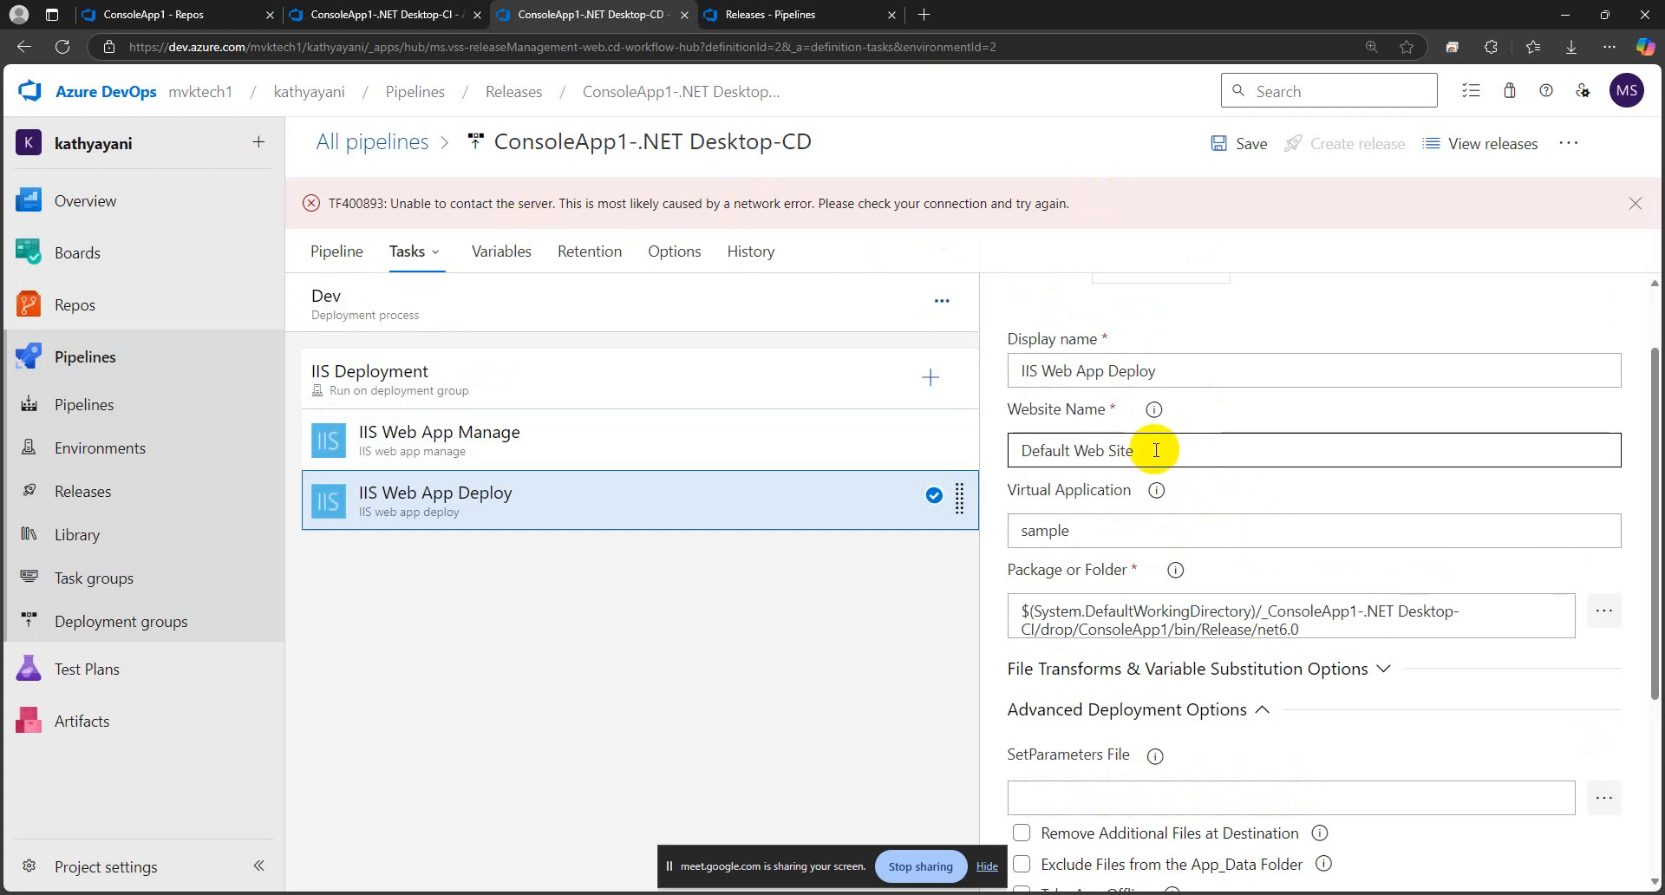
drag(1167, 451, 1011, 450)
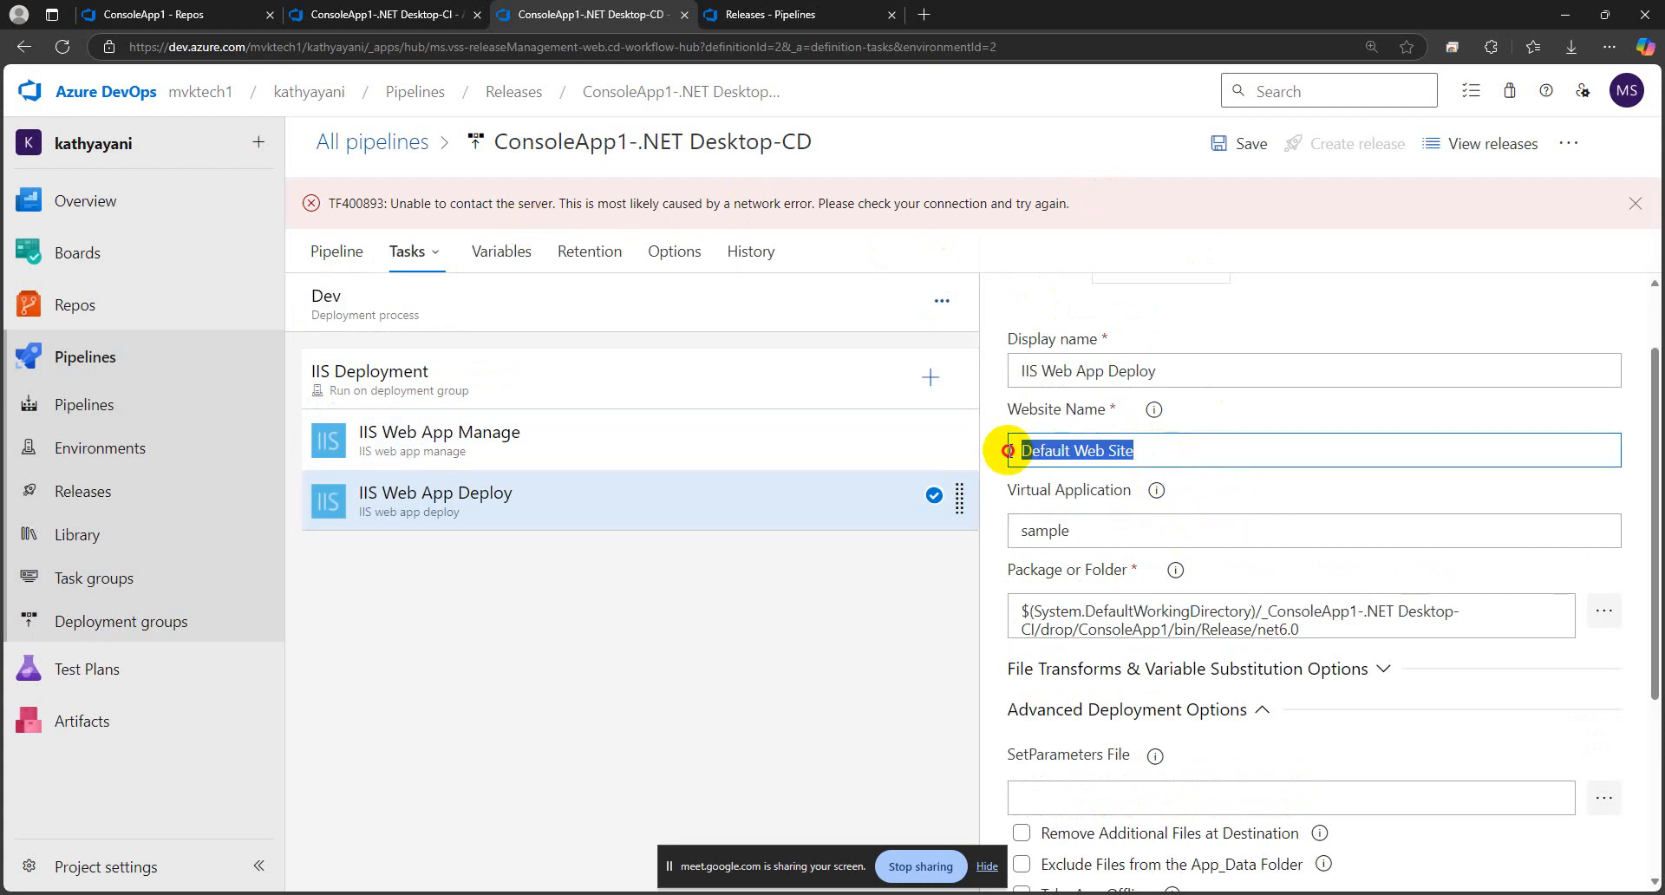
click(1116, 534)
drag(1116, 534, 1020, 532)
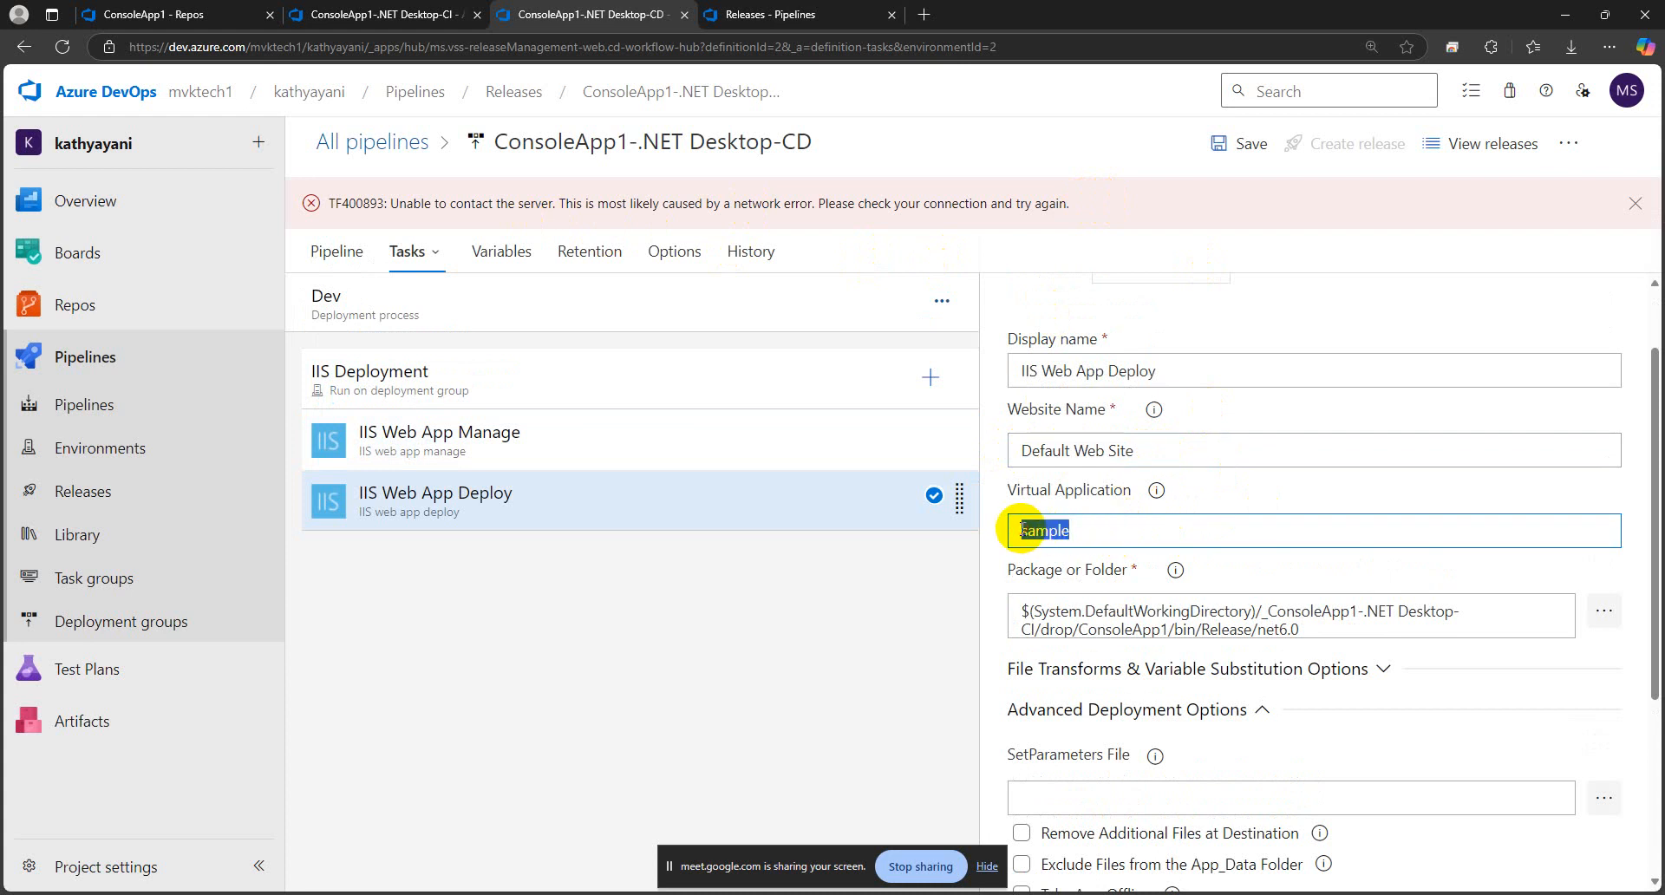
click(900, 619)
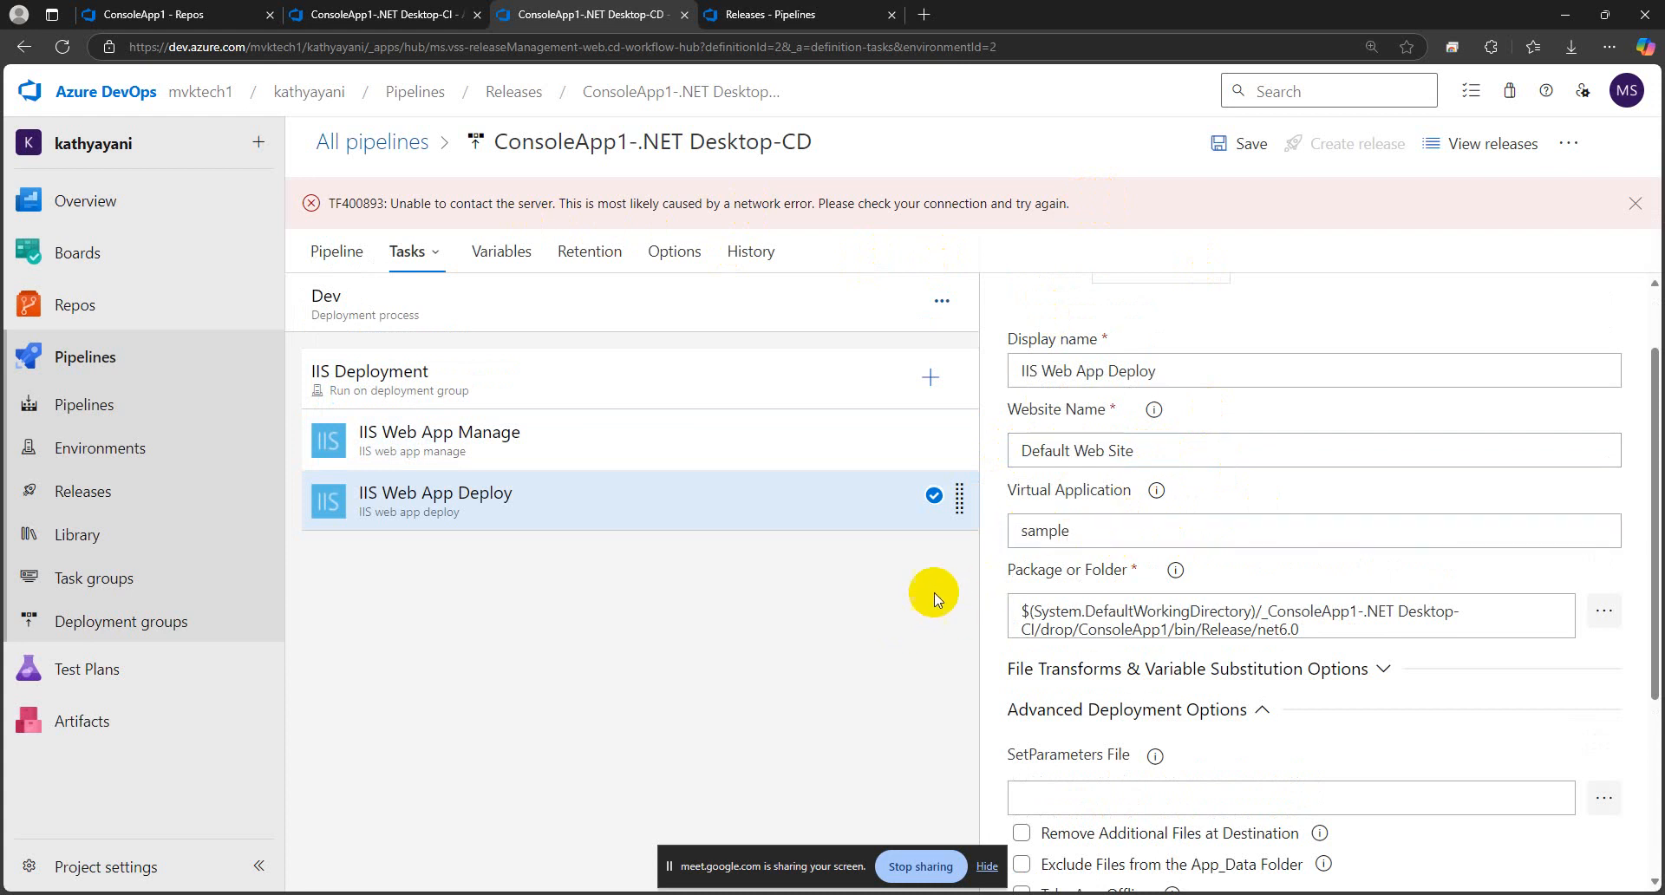
Replace the IIS Web App Deploy task's website name with the variable reference $(SiteName)
click(1016, 451)
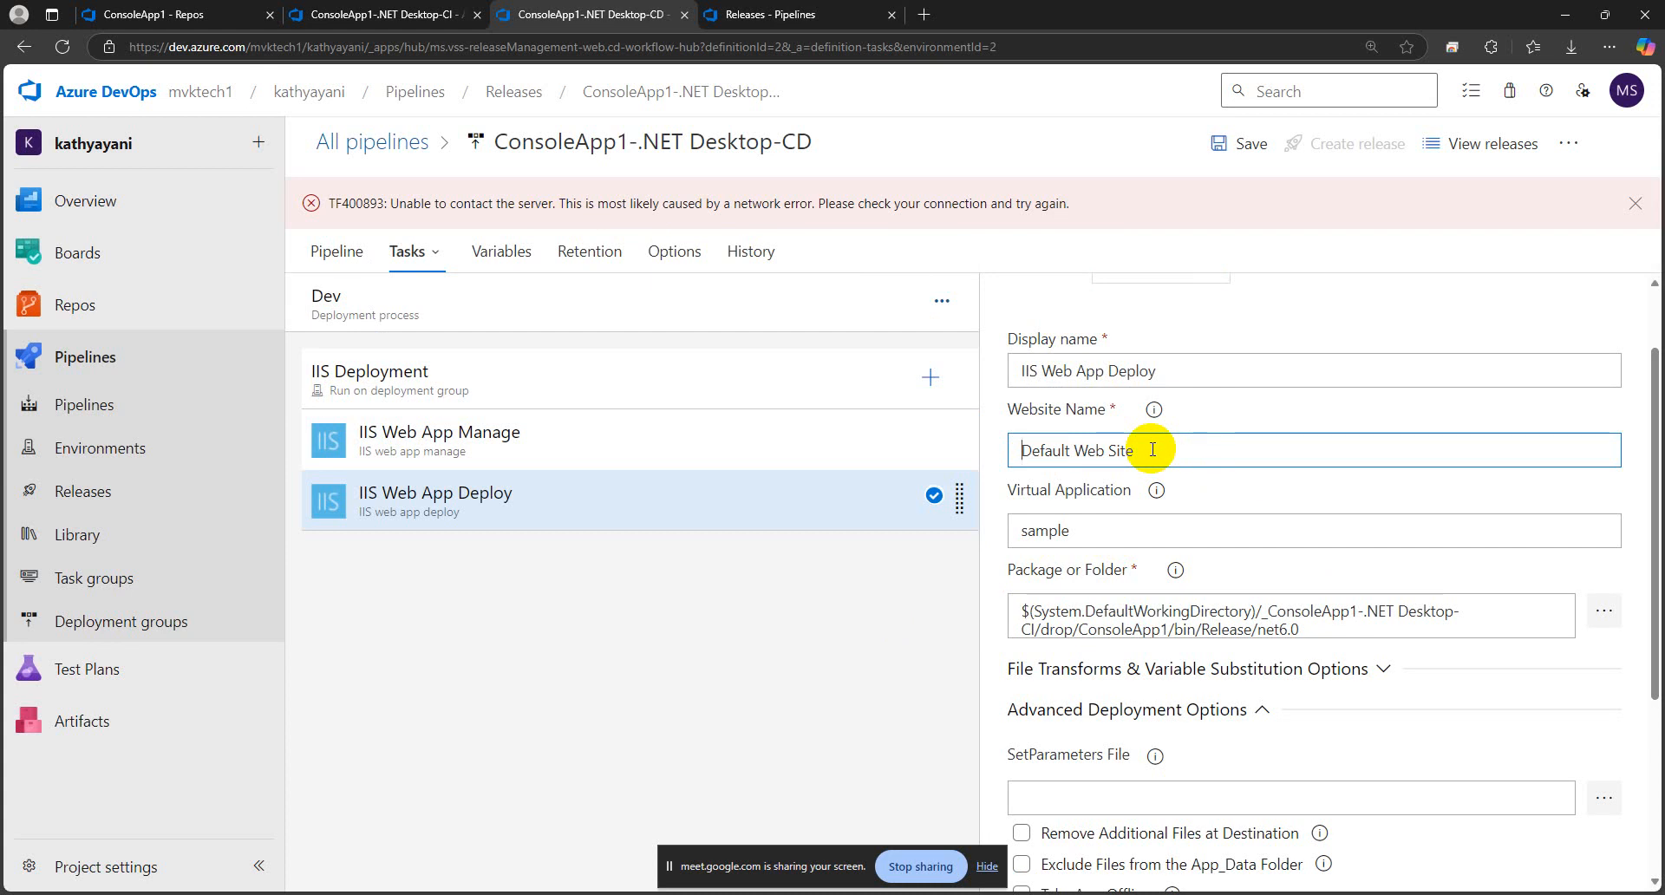
drag(1150, 449, 1006, 442)
key(ctrl+c)
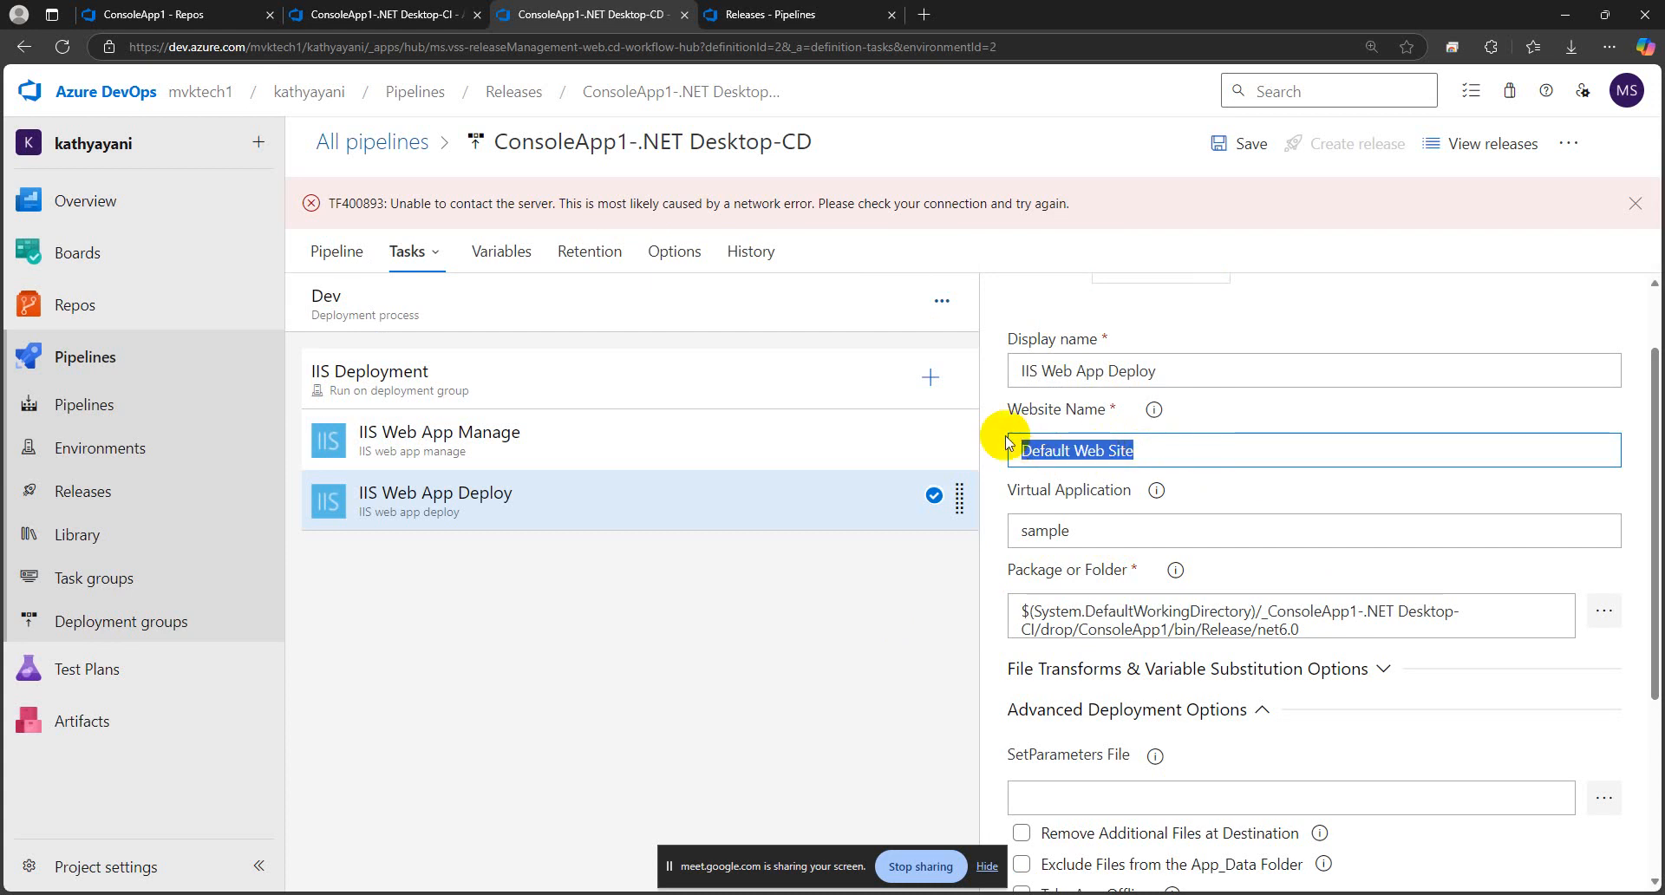
key(BackSpace)
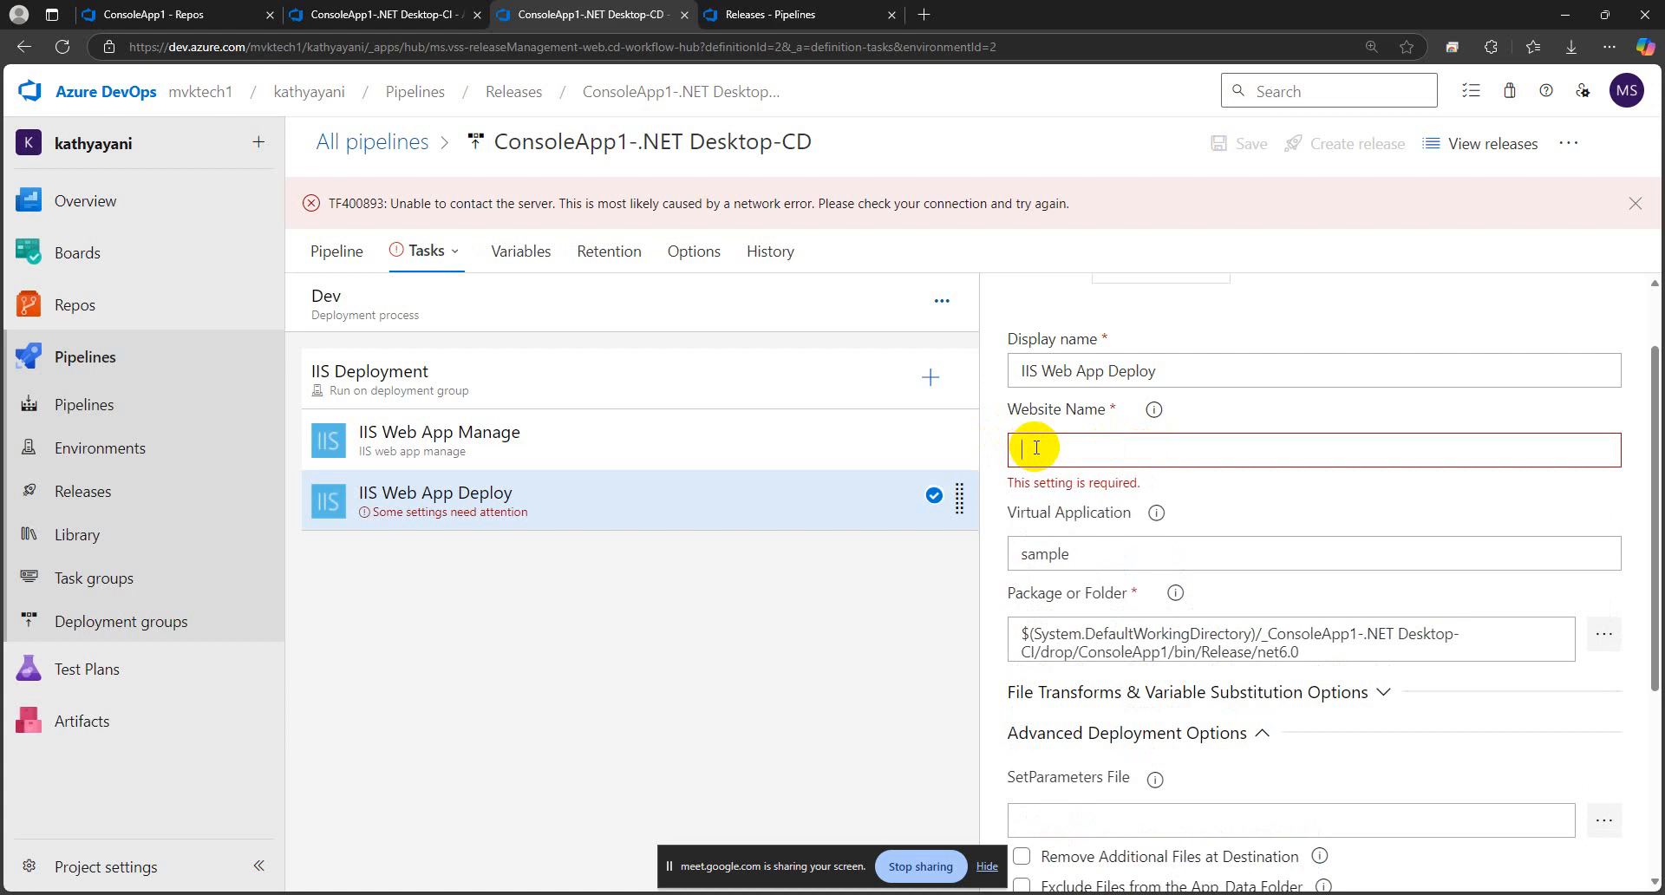
text($()
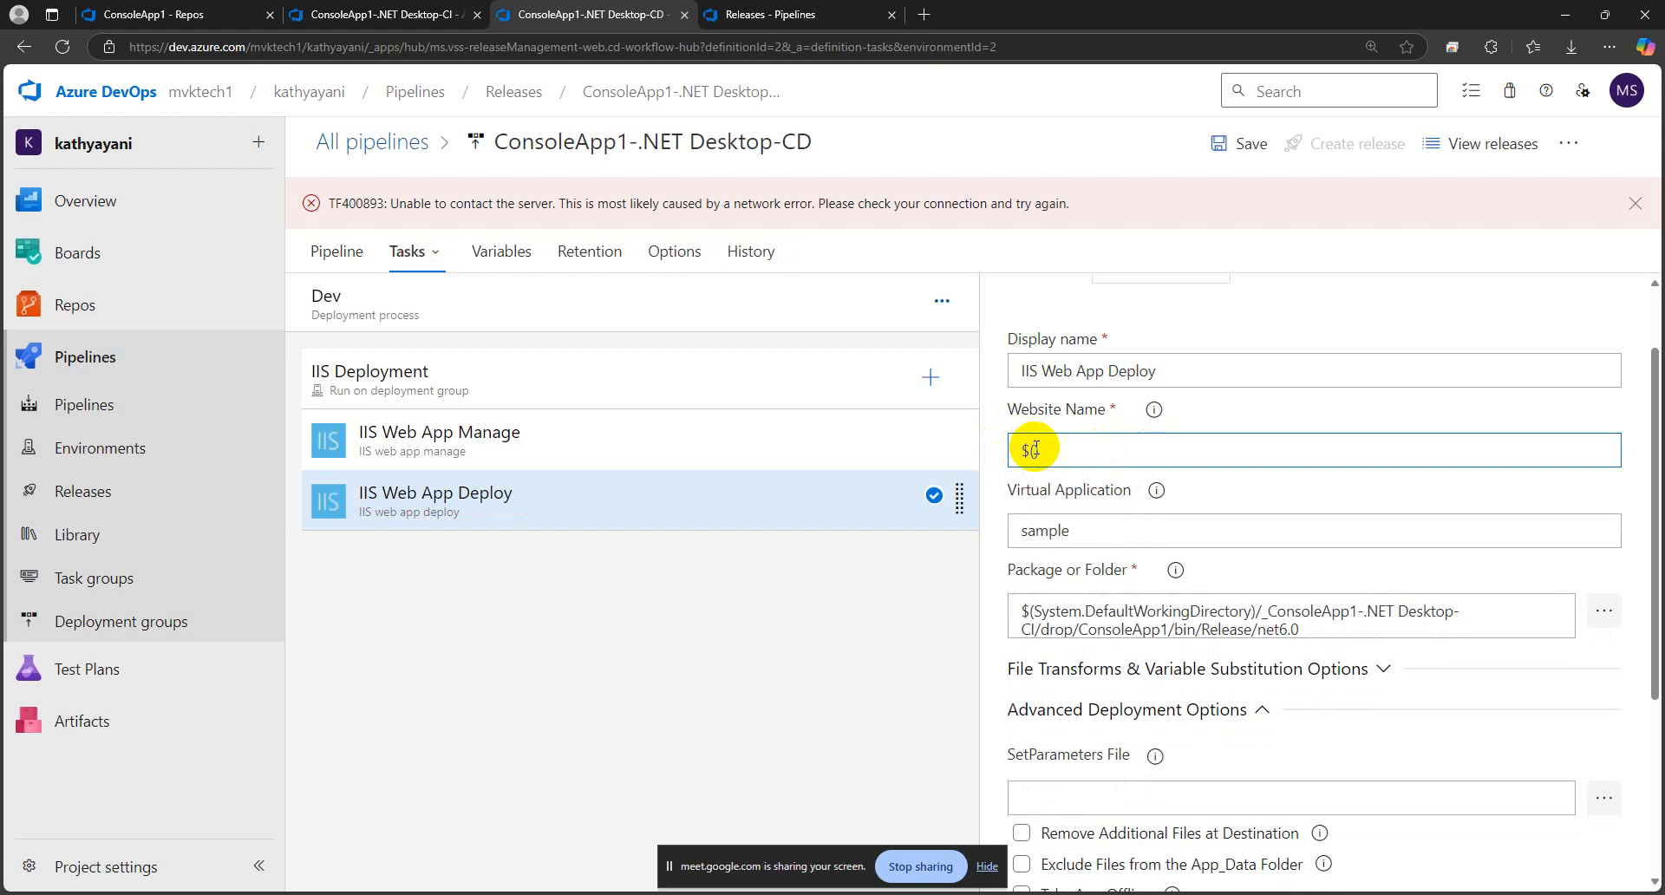
text(S)
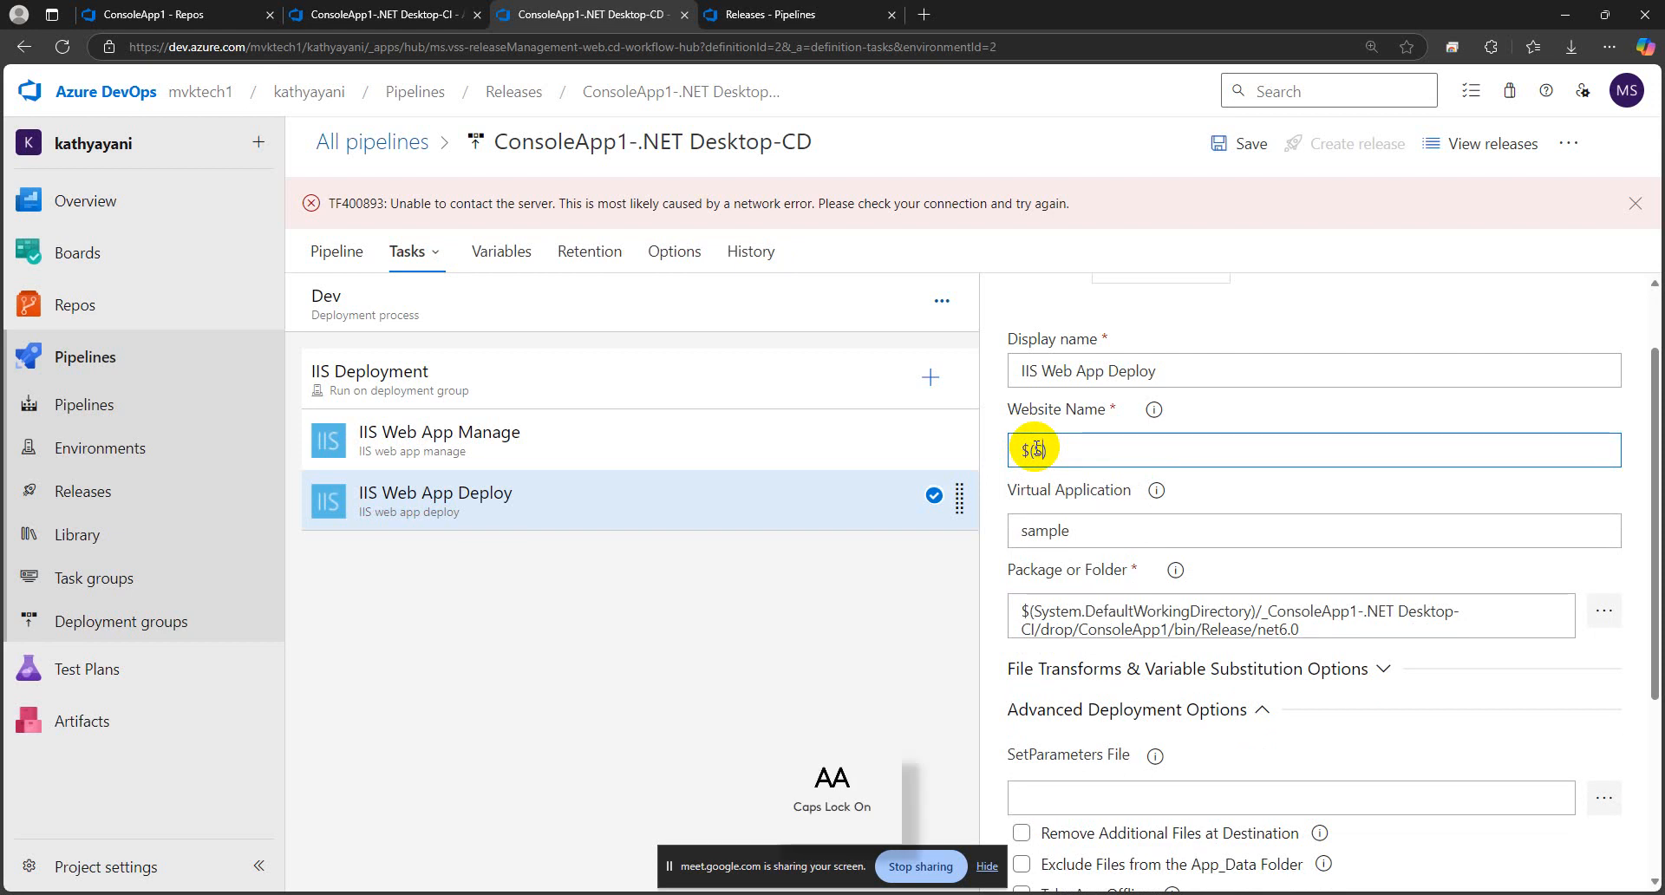
key(Caps_Lock)
text(ite))
key(Left)
key(Caps_Lock)
text(N)
key(Caps_Lock)
text(ame)
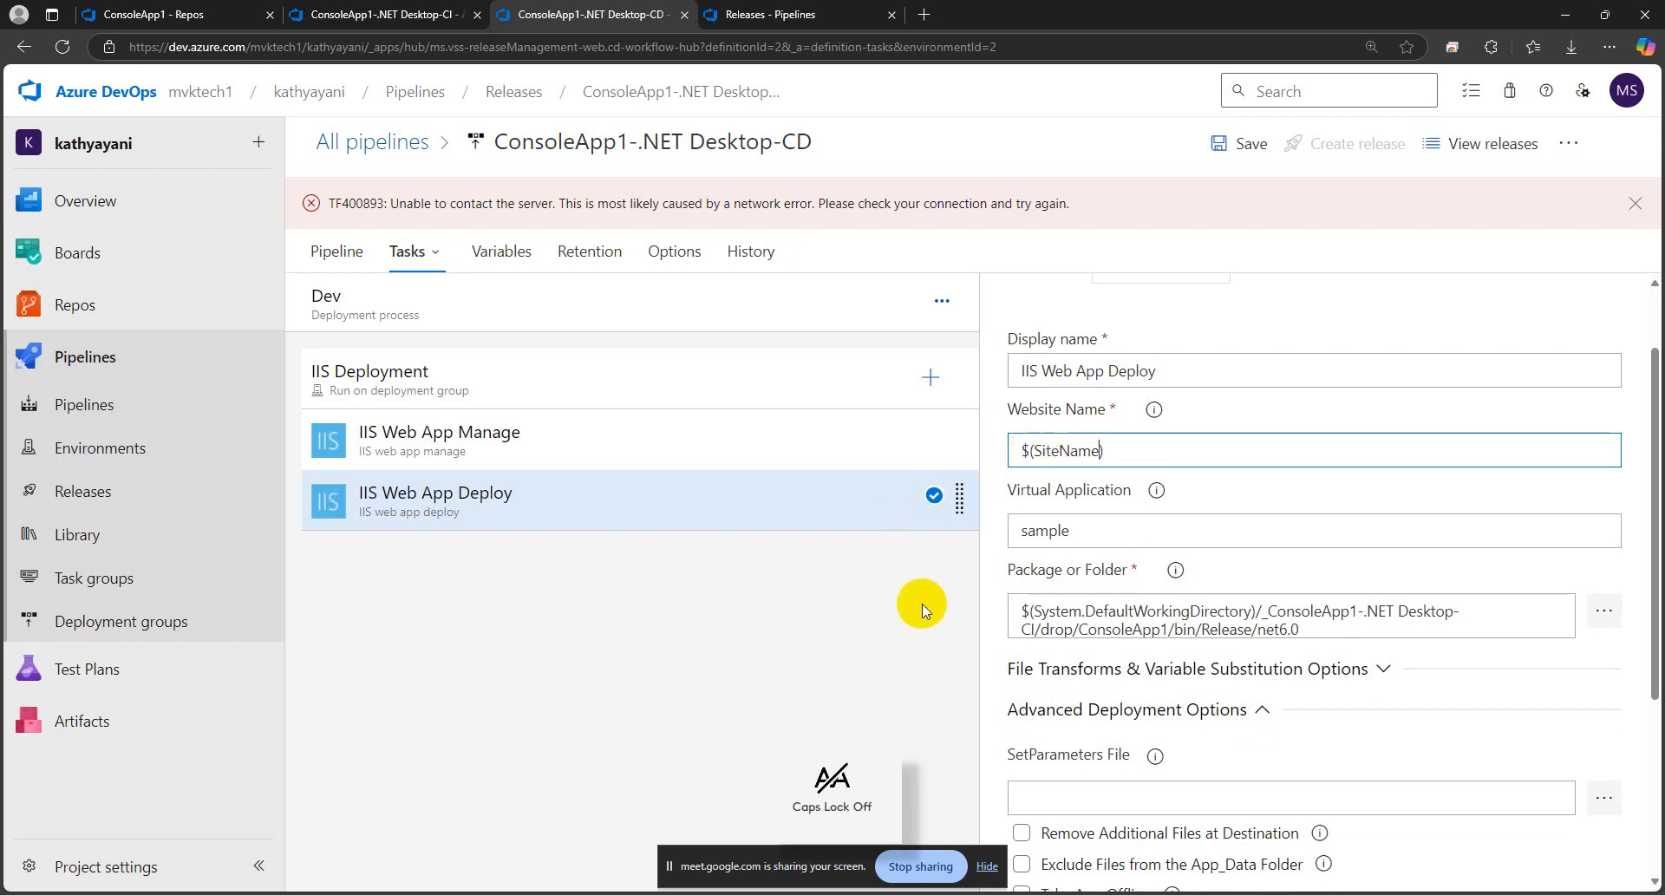
click(886, 618)
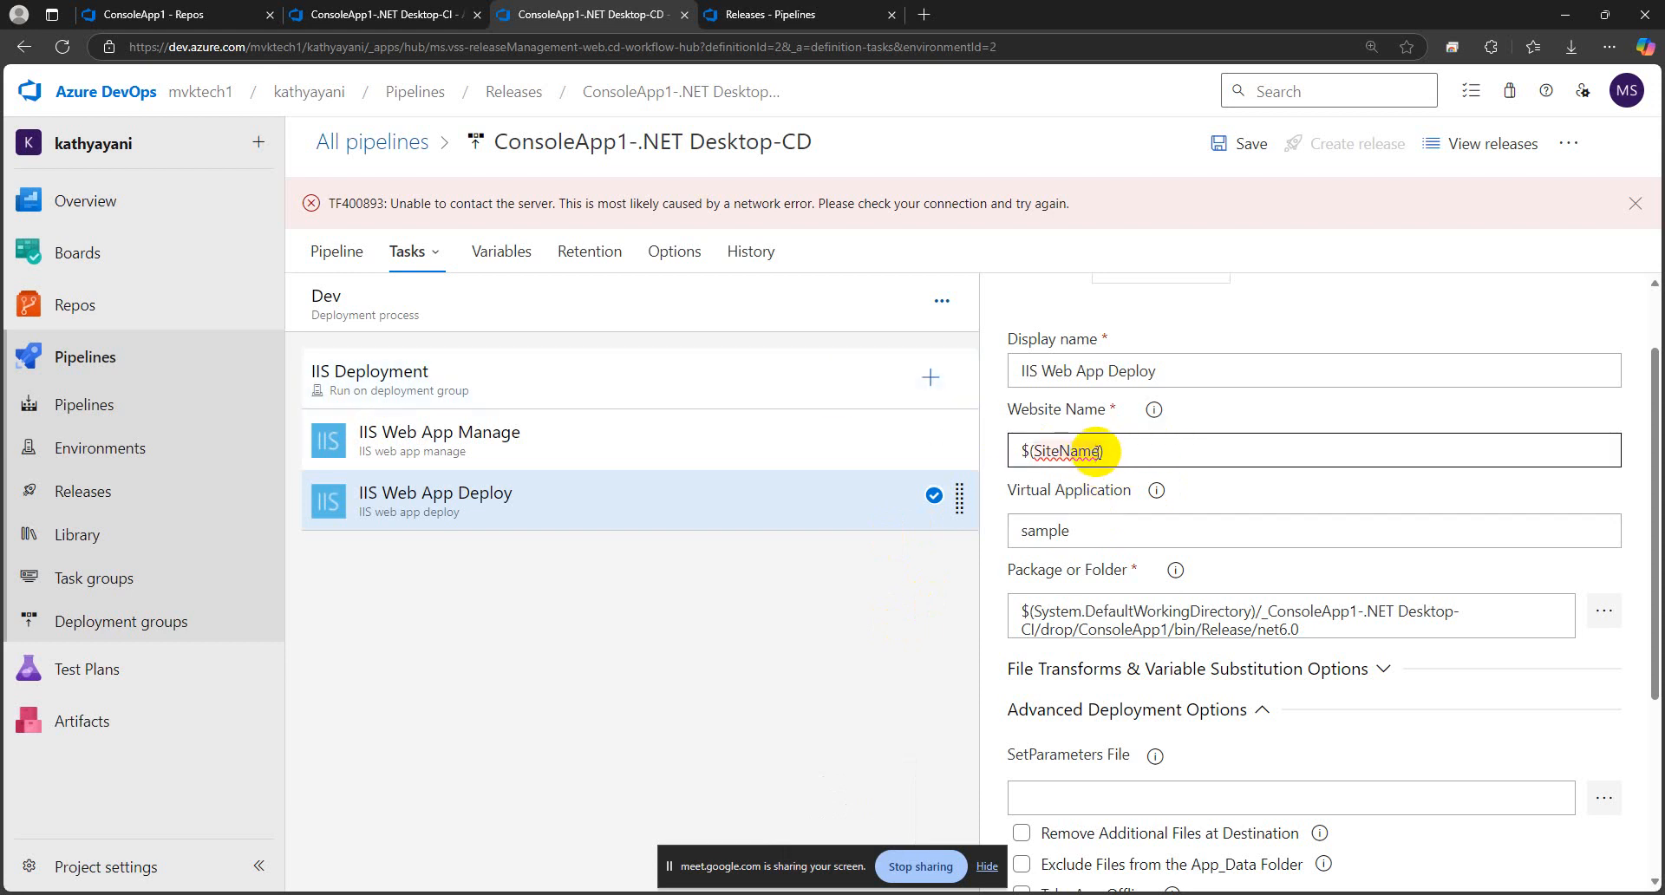
Add a pipeline variable named SiteName with the value Default Web Site to the release pipeline
click(503, 254)
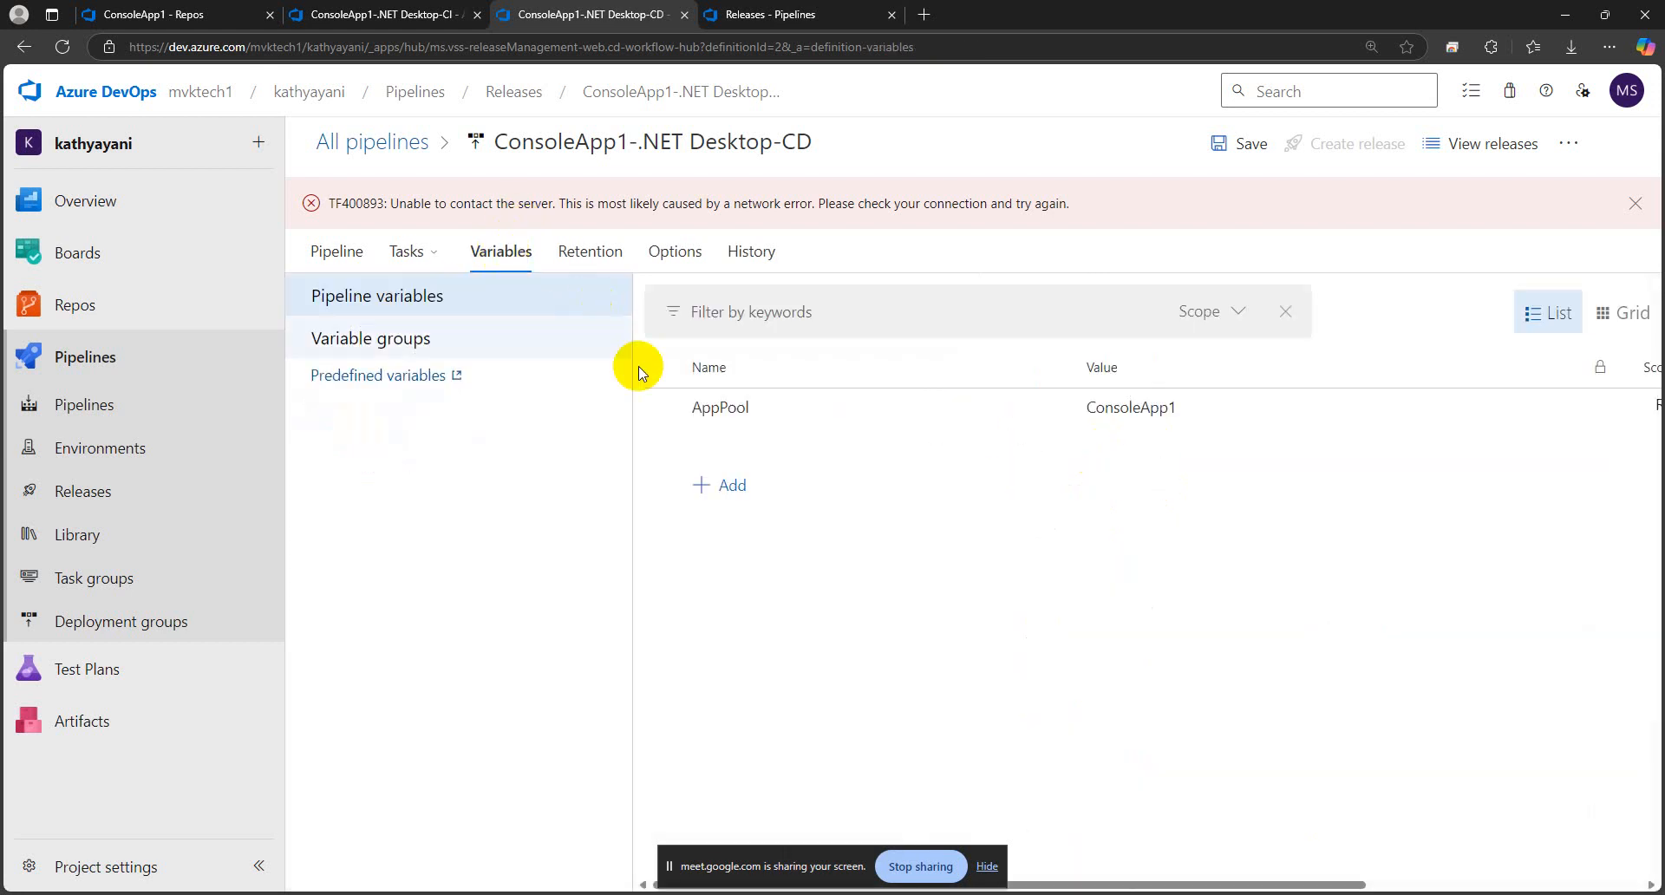
click(720, 483)
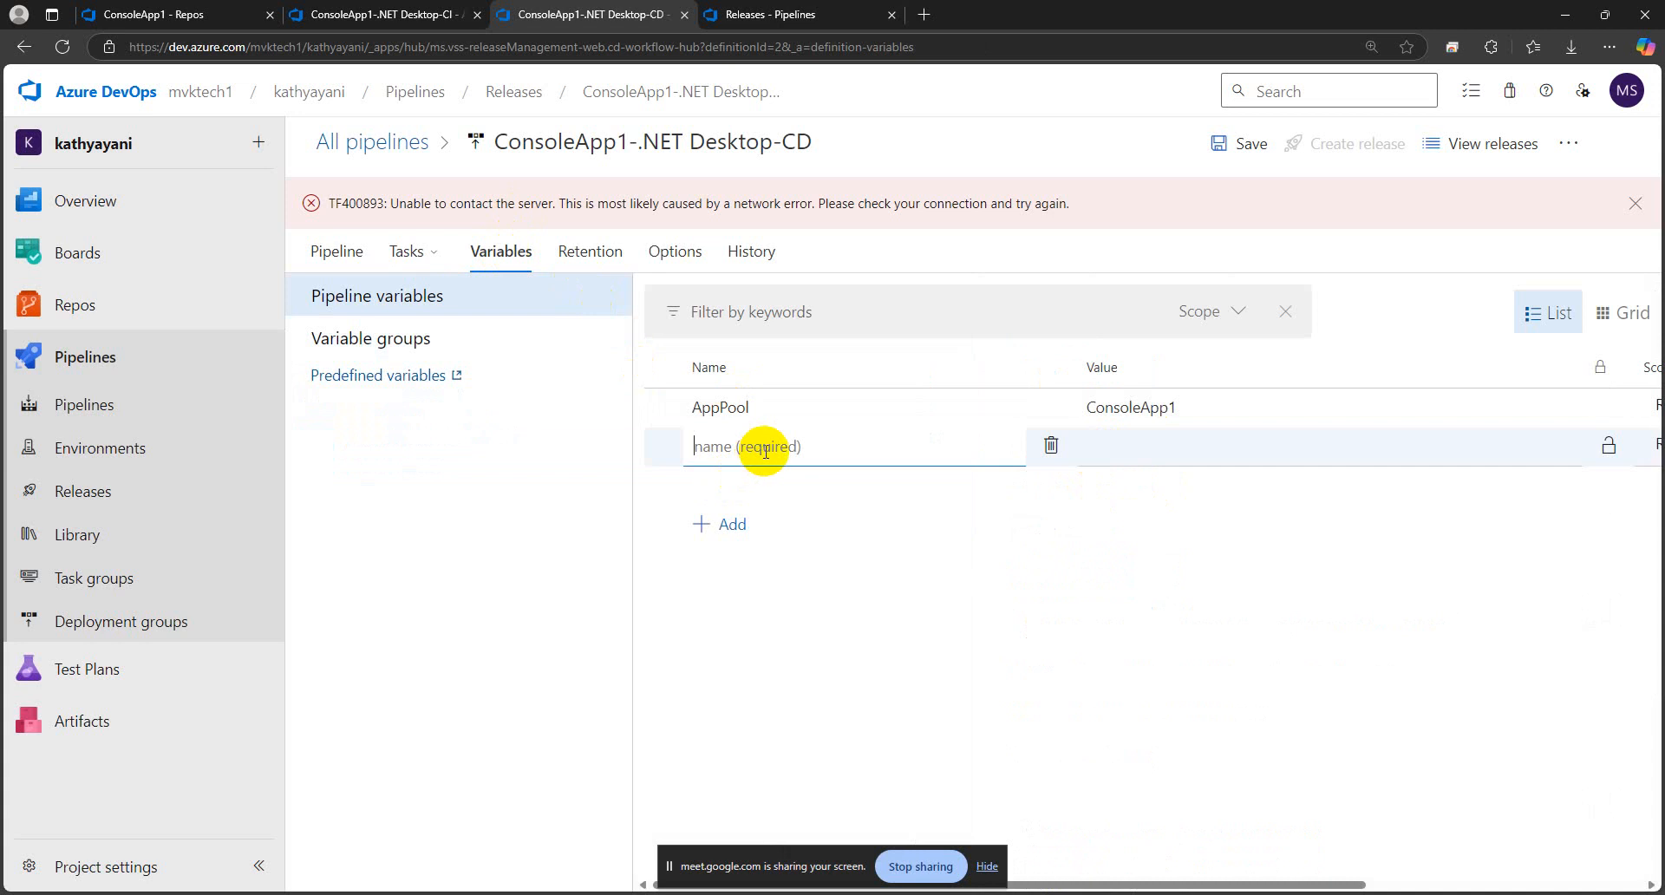
click(1143, 446)
key(alt)
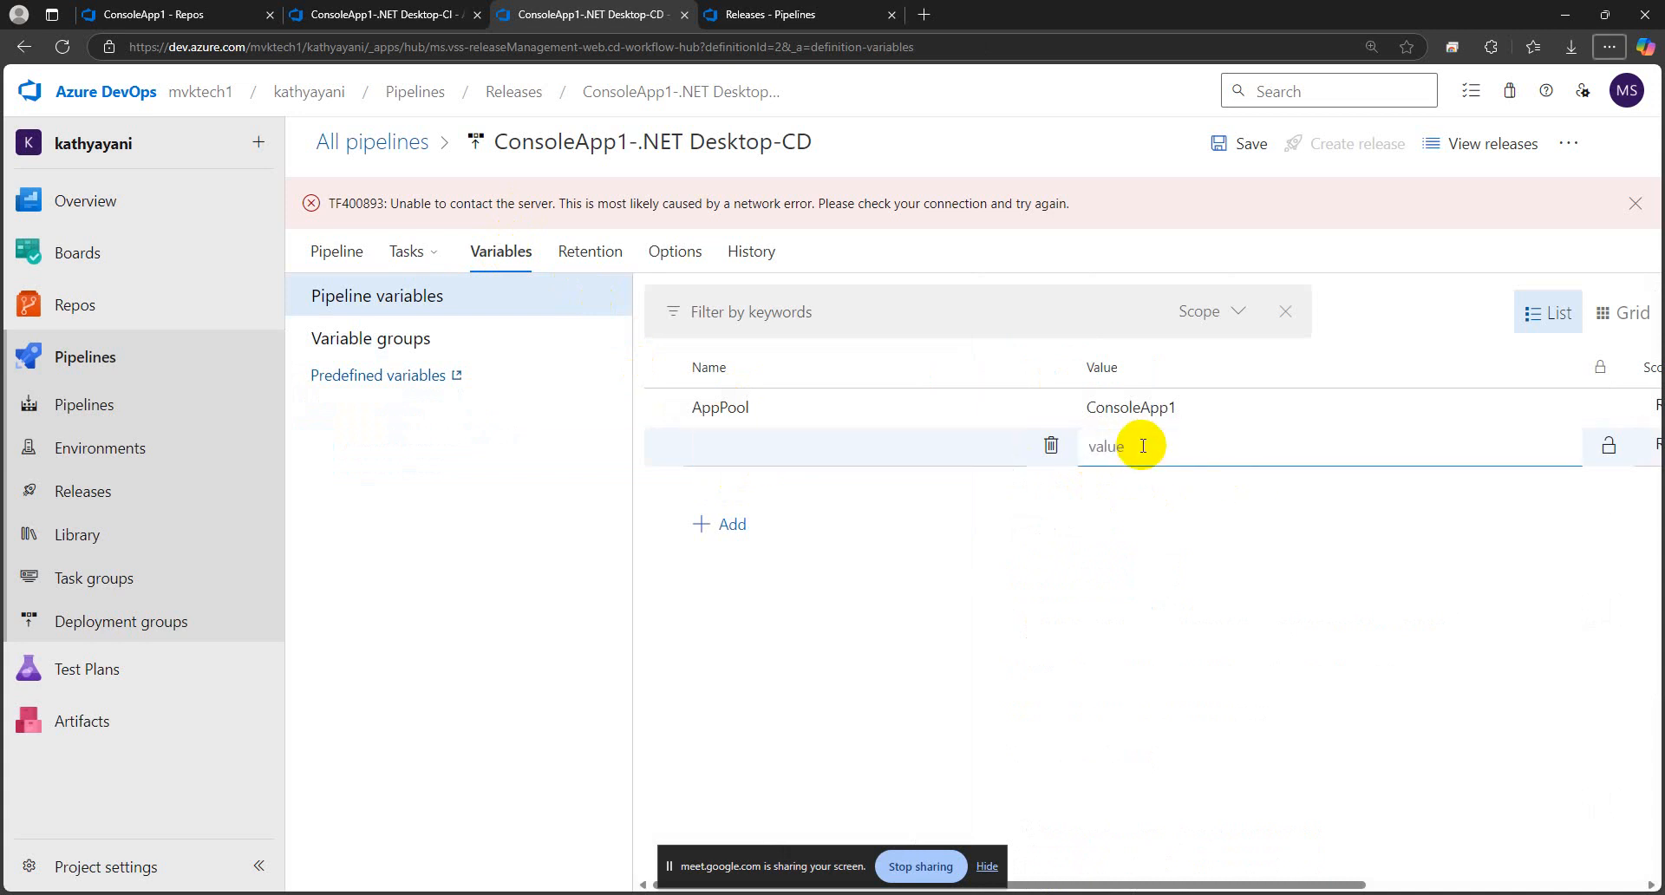
right_click(1132, 451)
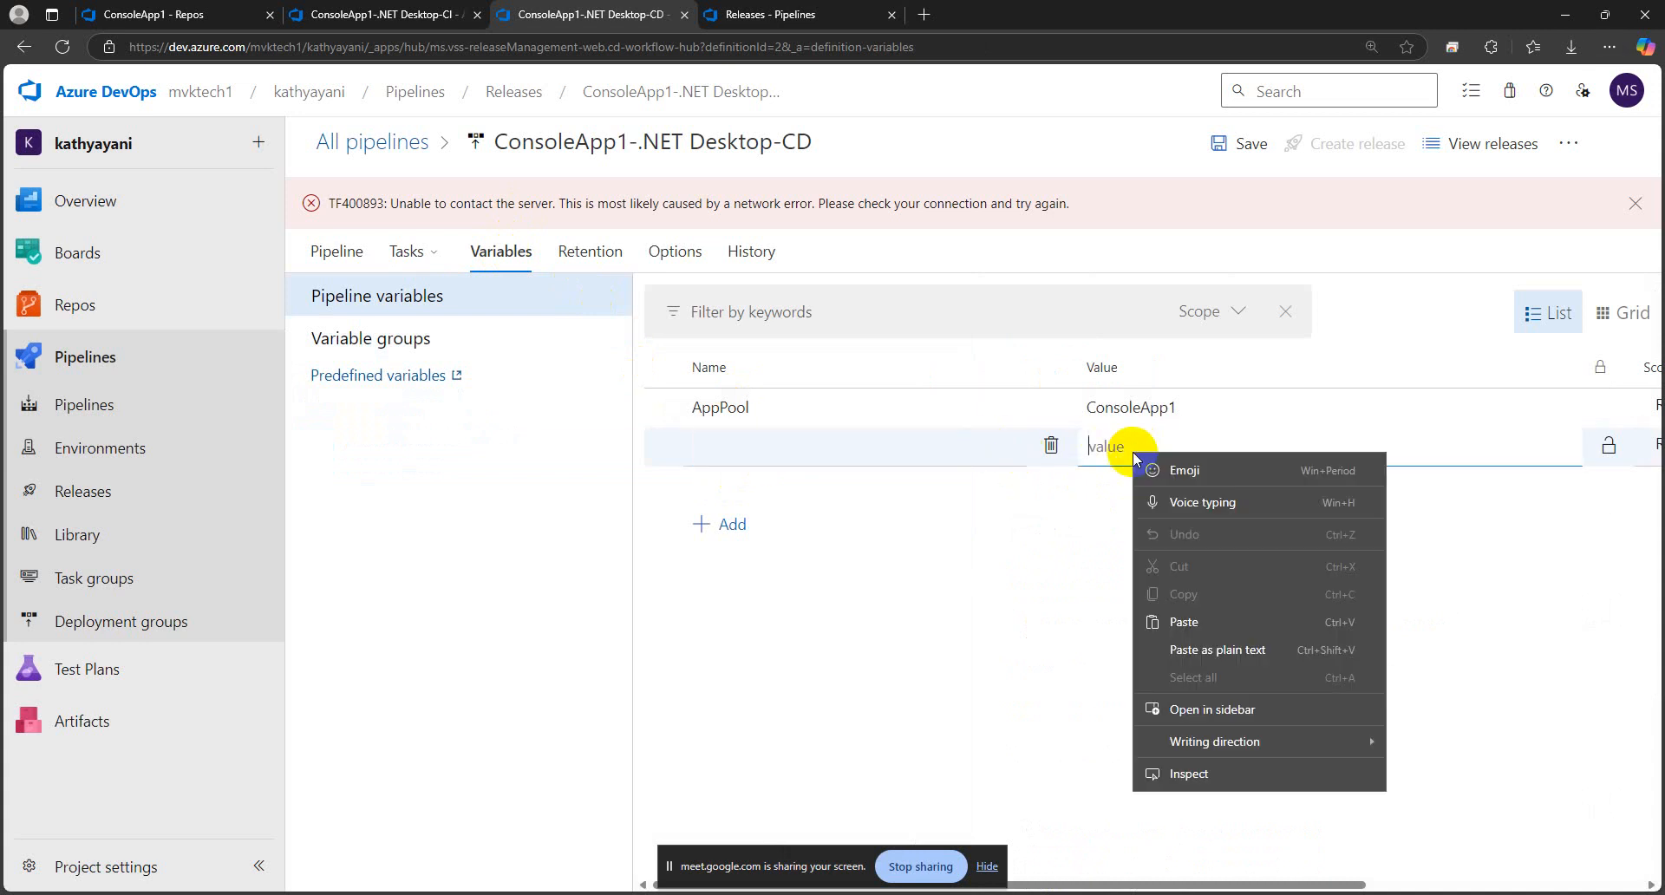
click(1184, 622)
click(777, 444)
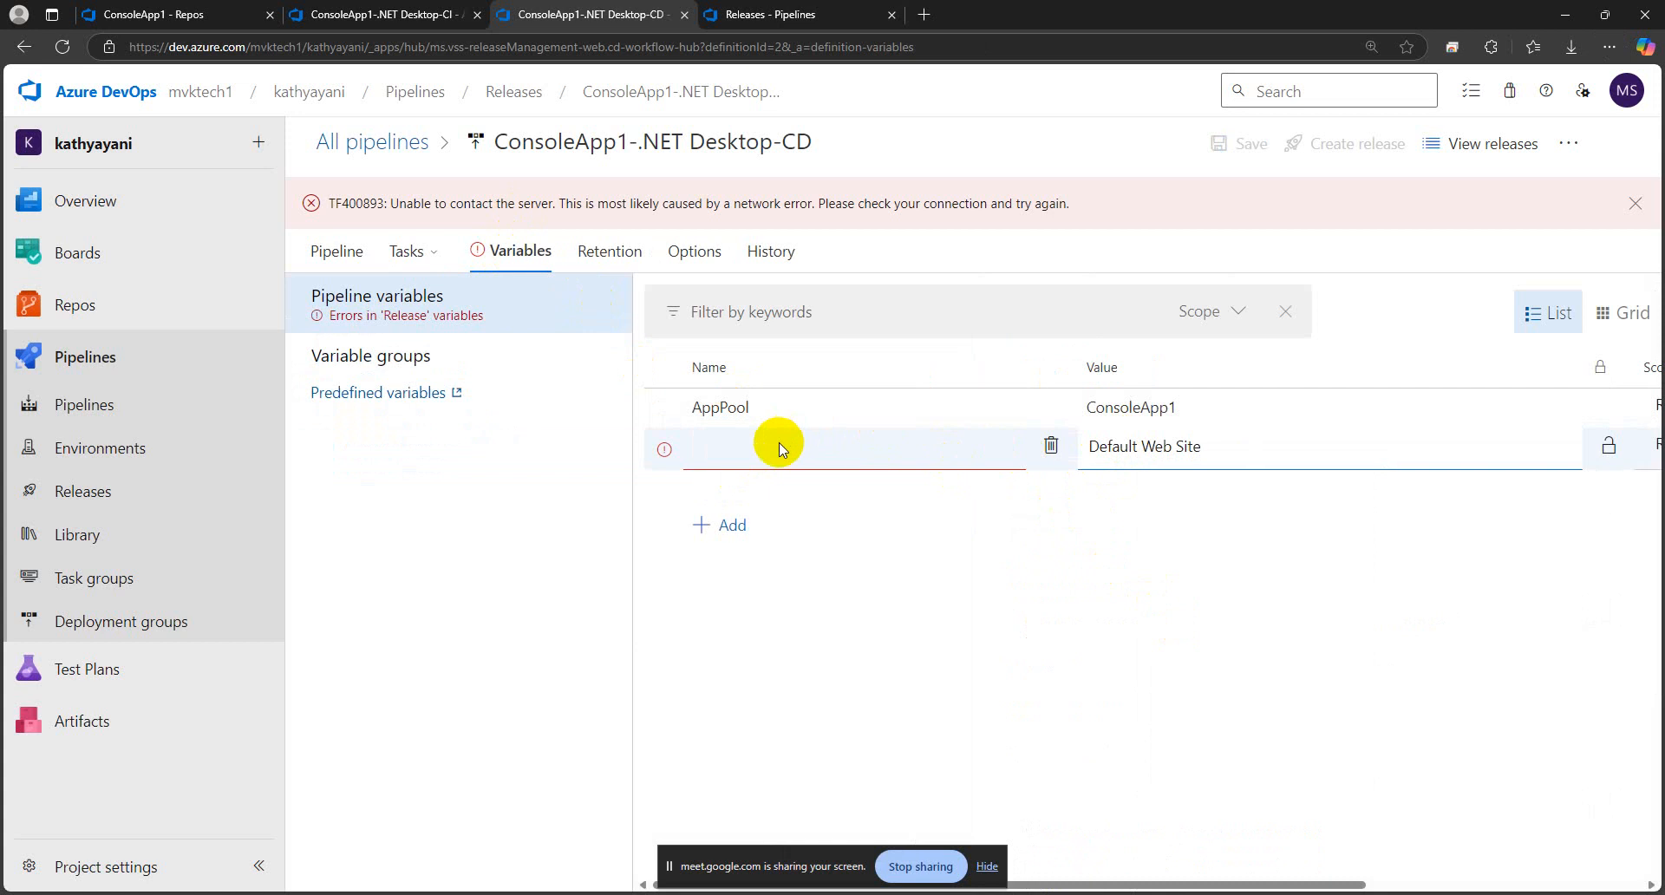
text(Si)
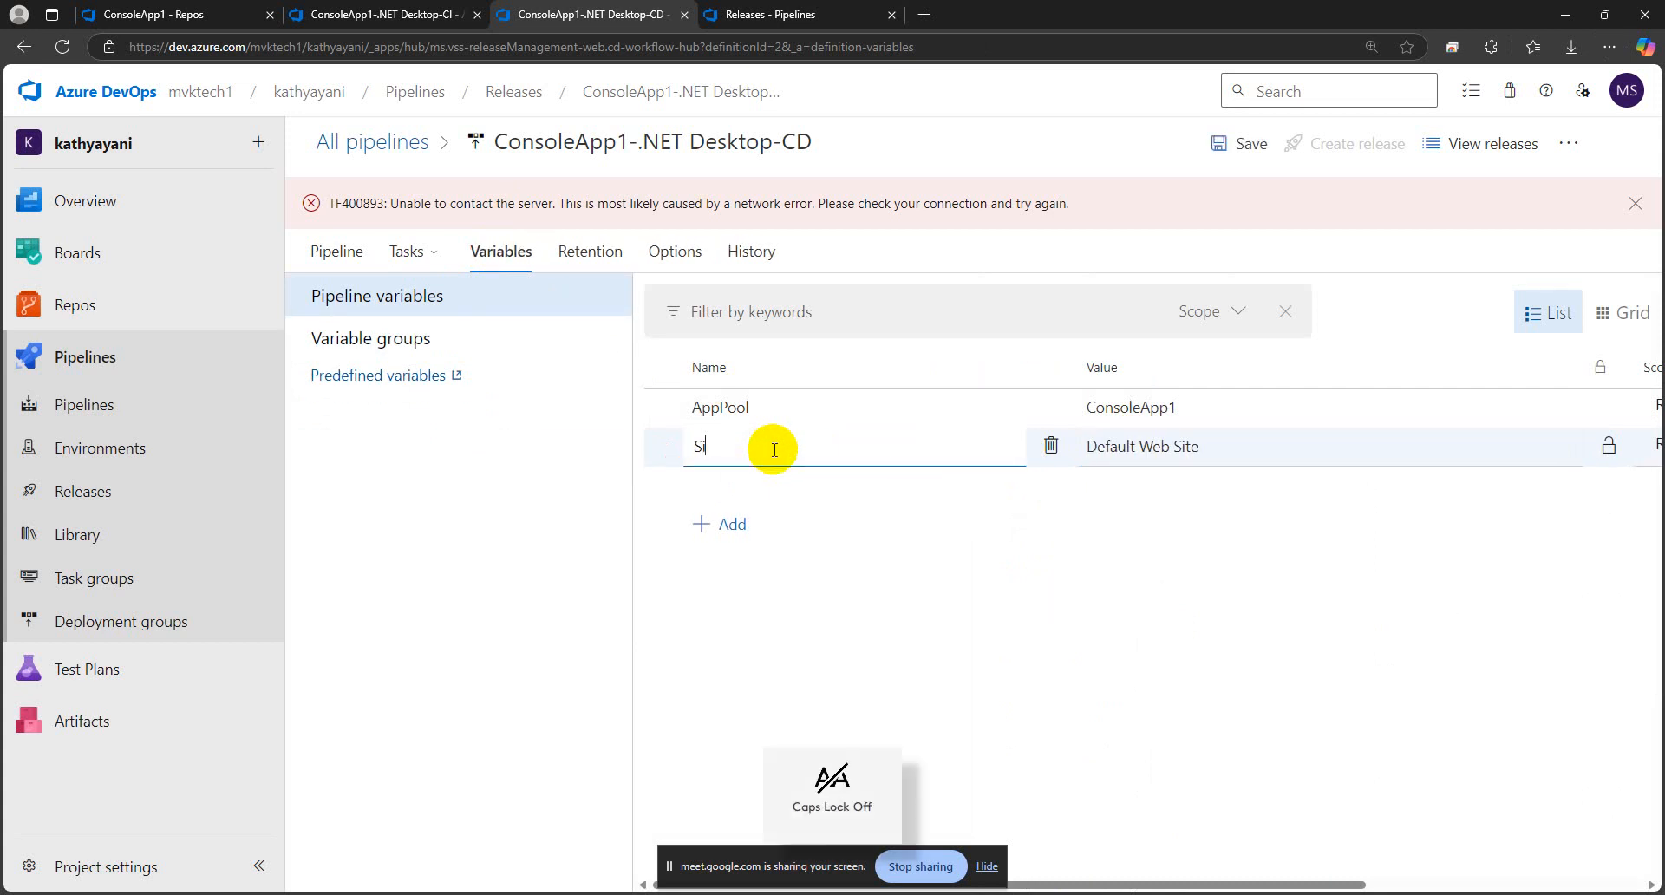
text(teName)
click(450, 617)
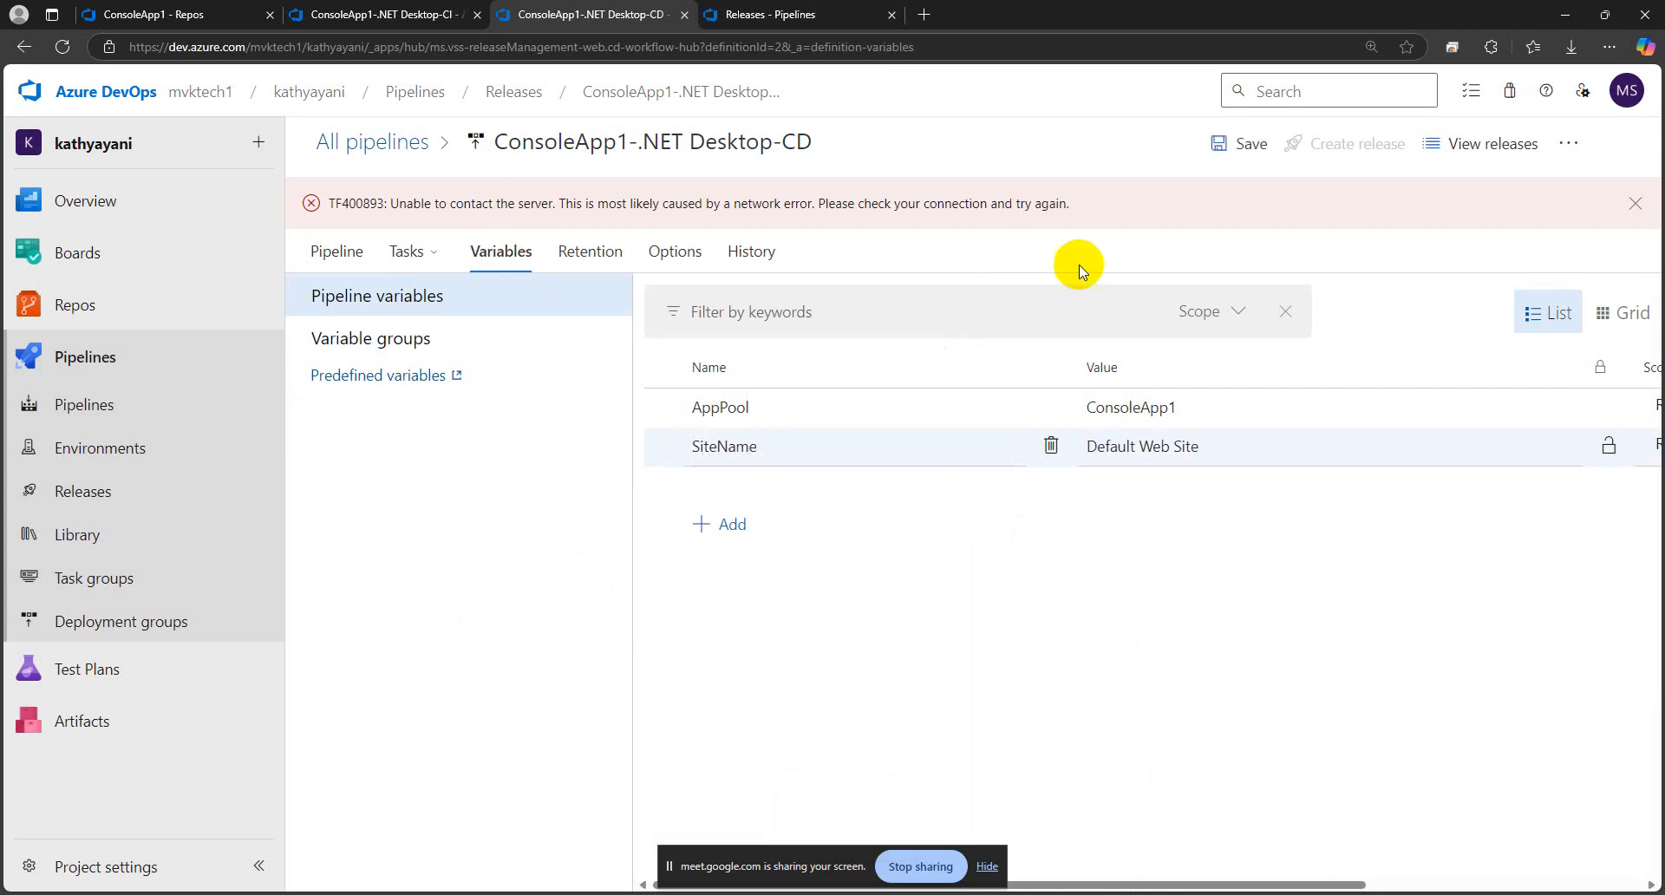
Save the release pipeline with its new SiteName variable
click(1240, 143)
click(921, 569)
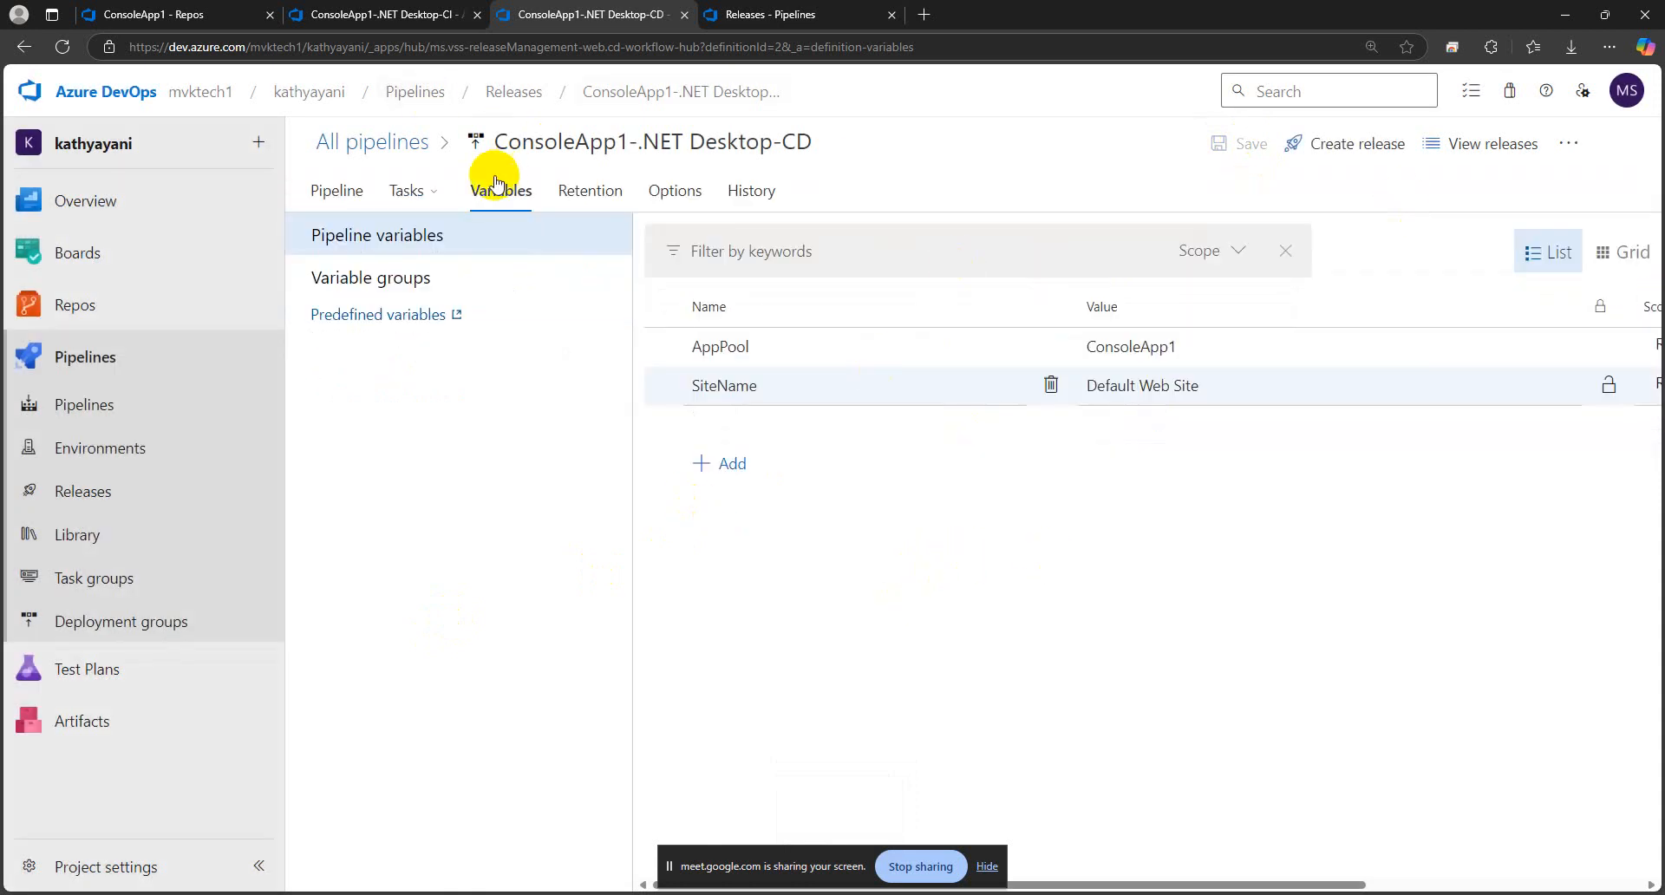
Compare the website name reference in the Dev stage's IIS Web App Deploy task with the variables defined for the release pipeline
click(406, 191)
click(412, 247)
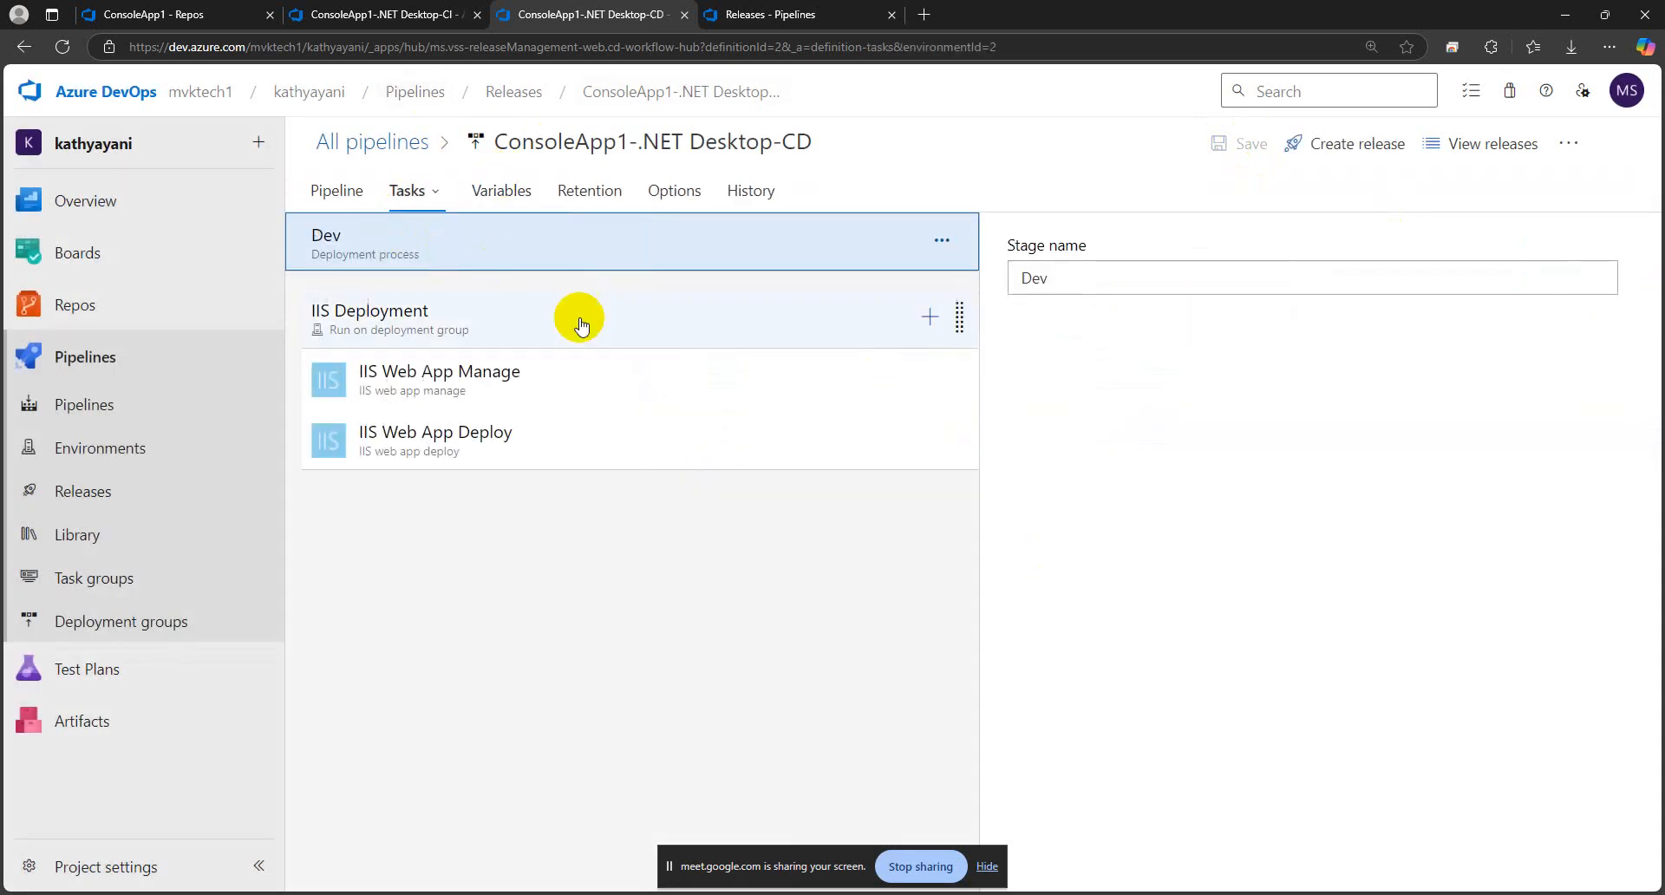
click(526, 425)
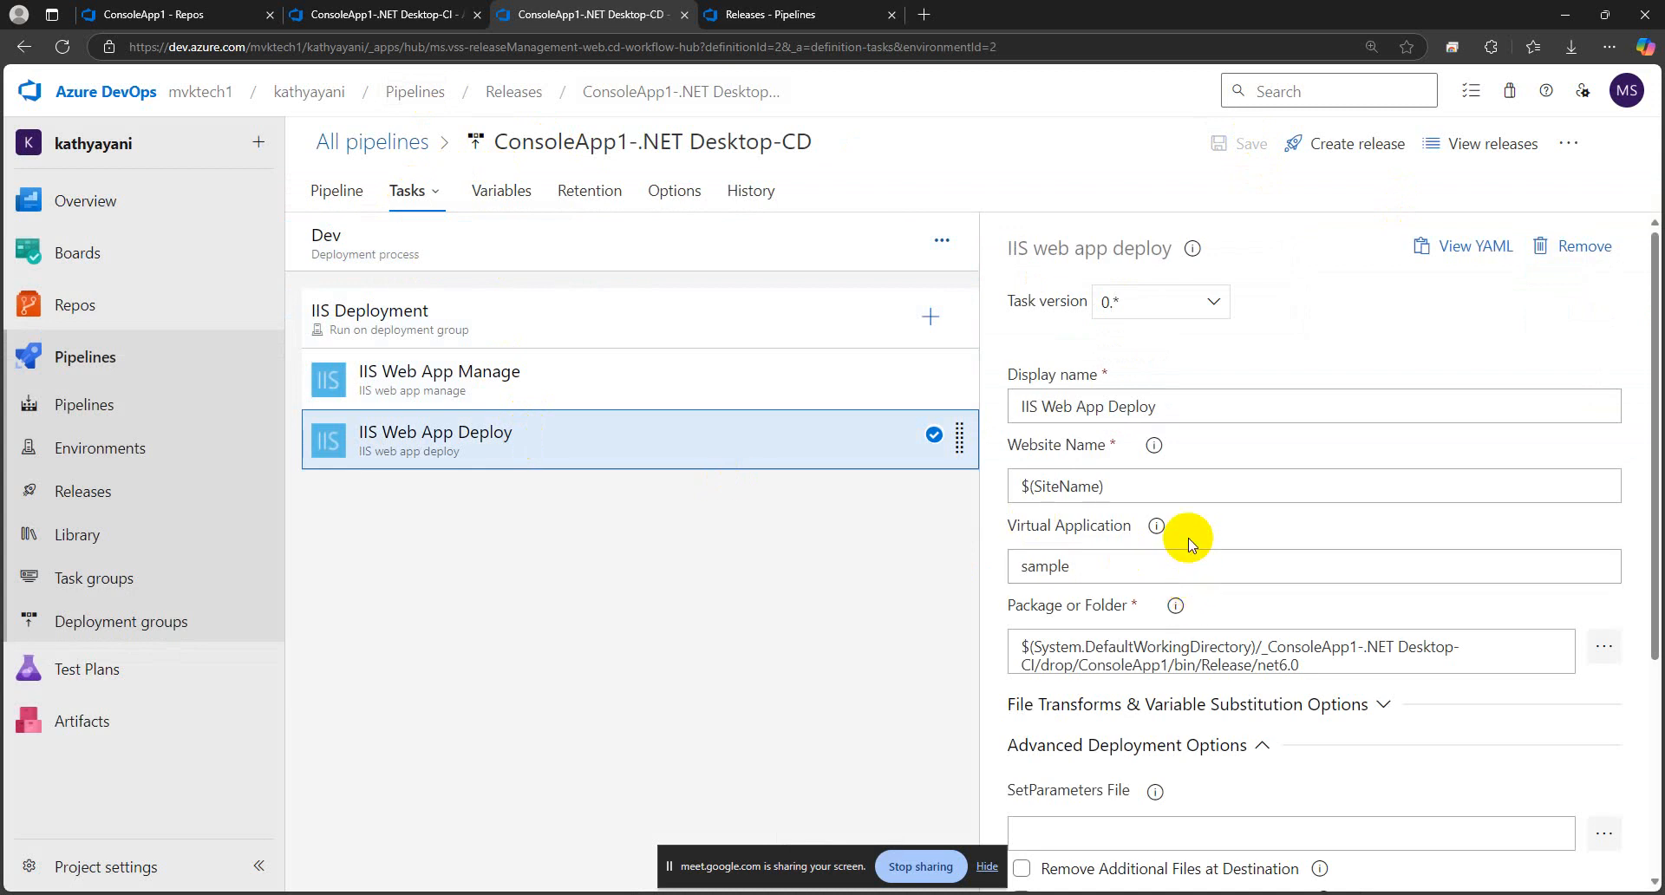
drag(1116, 484, 1002, 490)
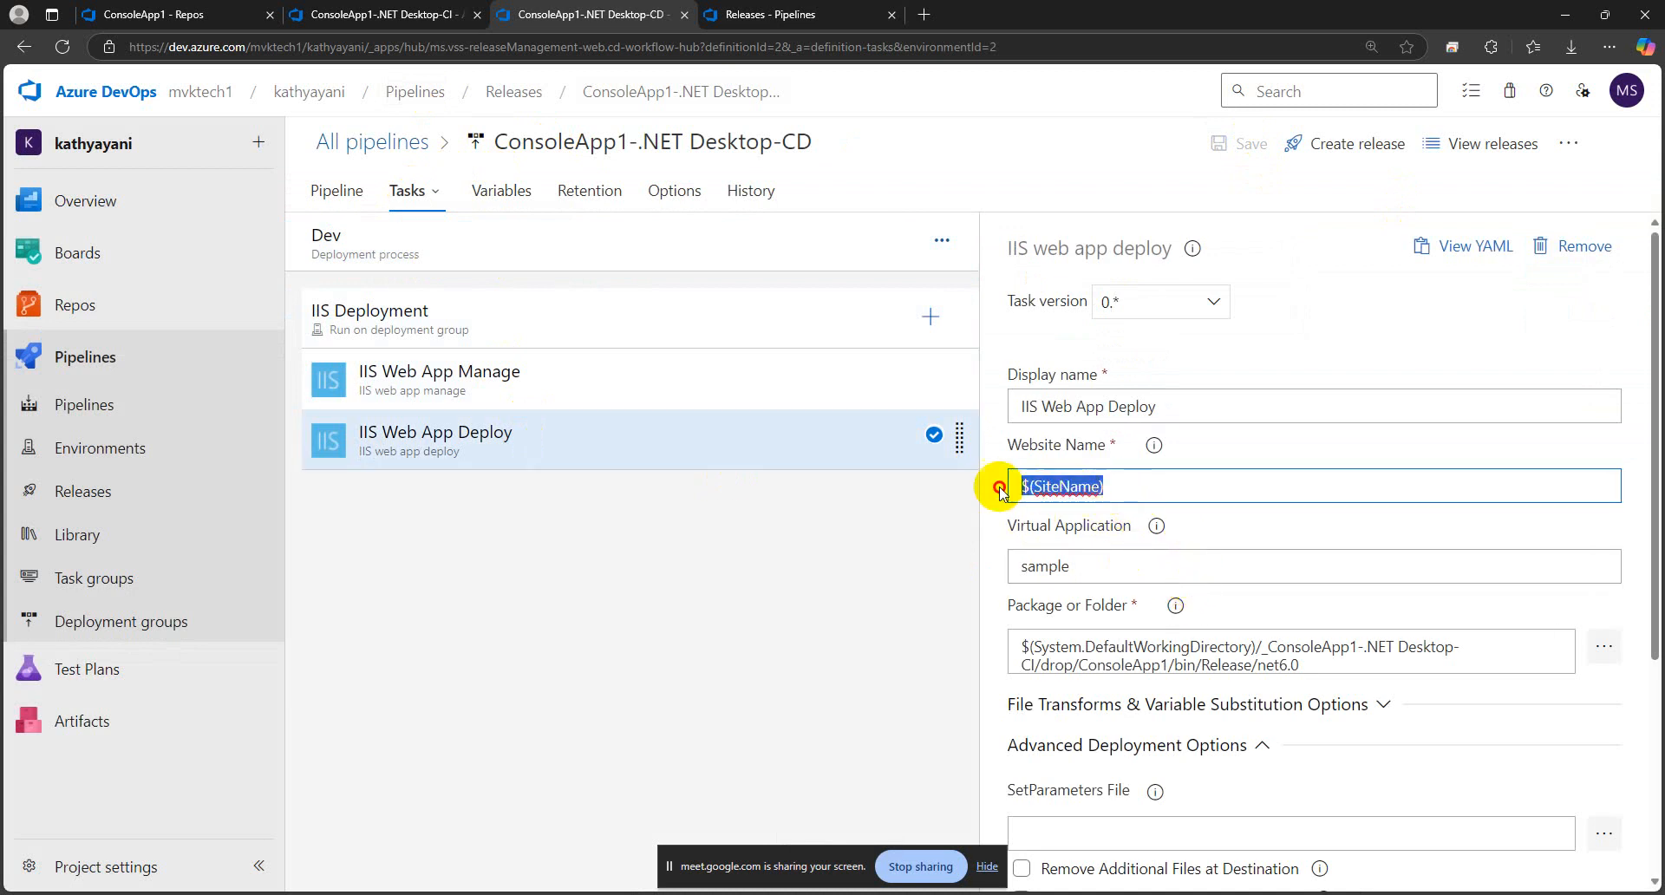
click(803, 526)
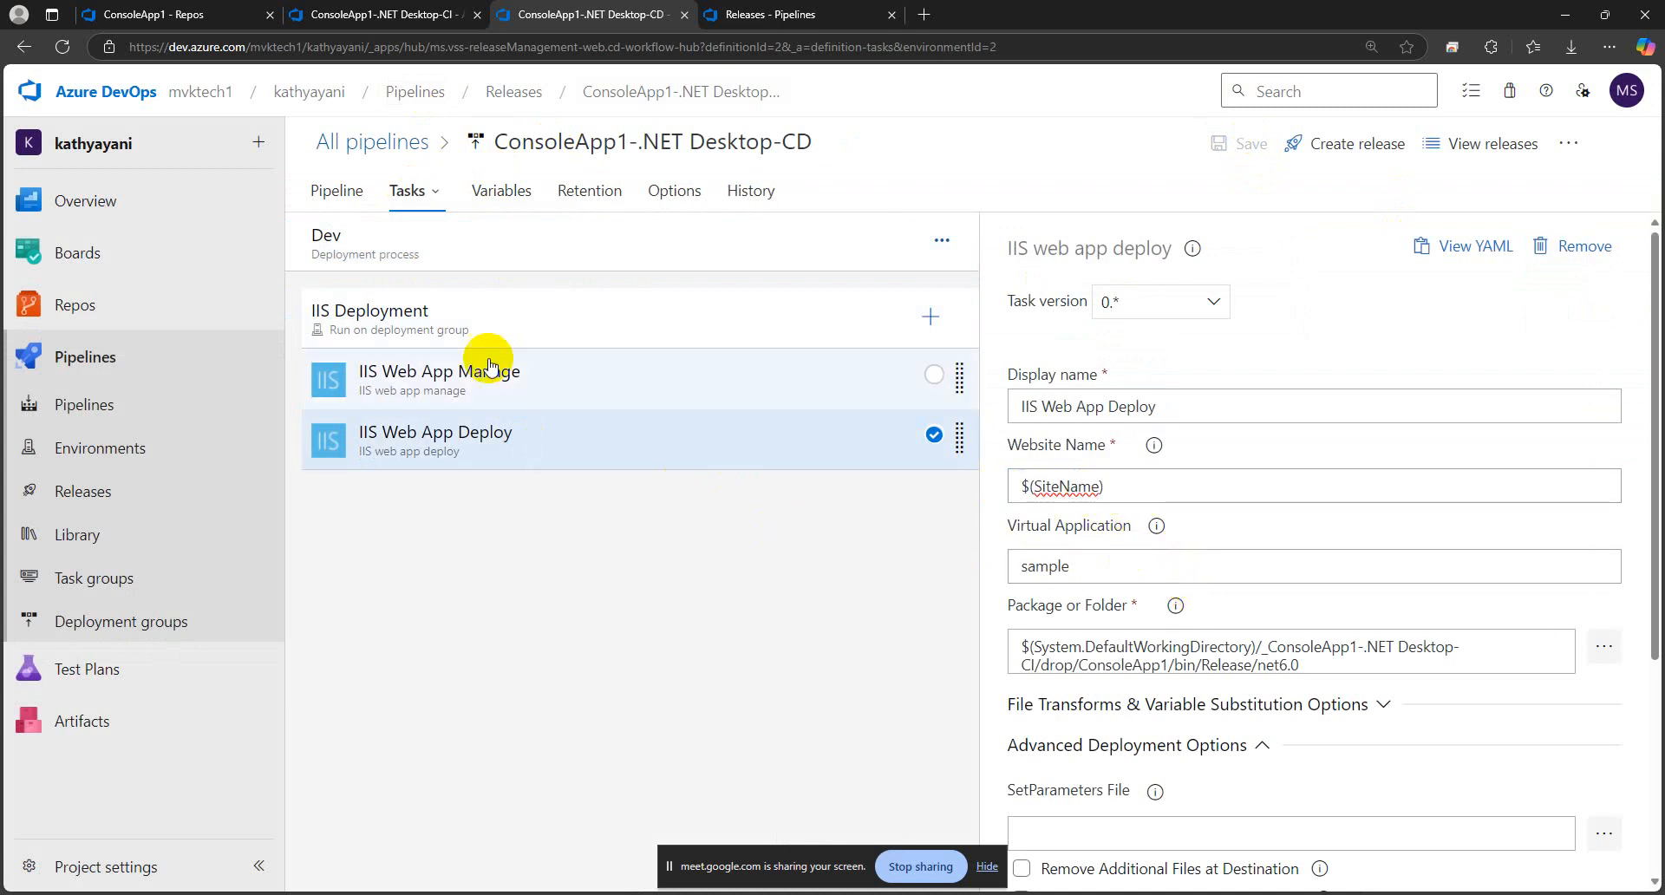
click(485, 195)
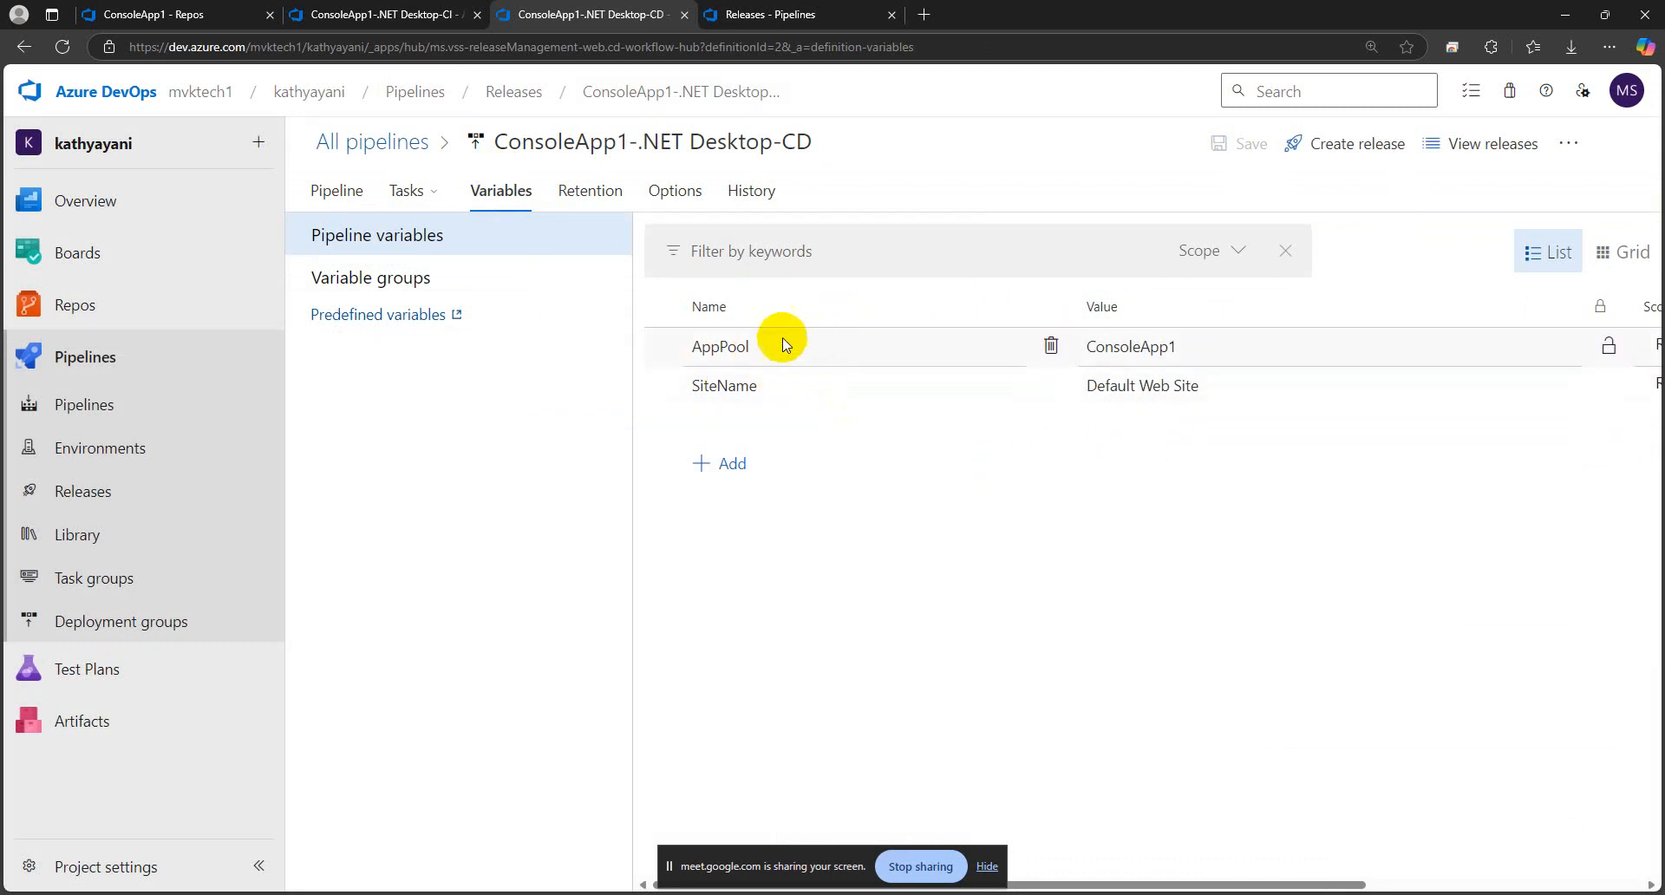
drag(780, 345, 680, 345)
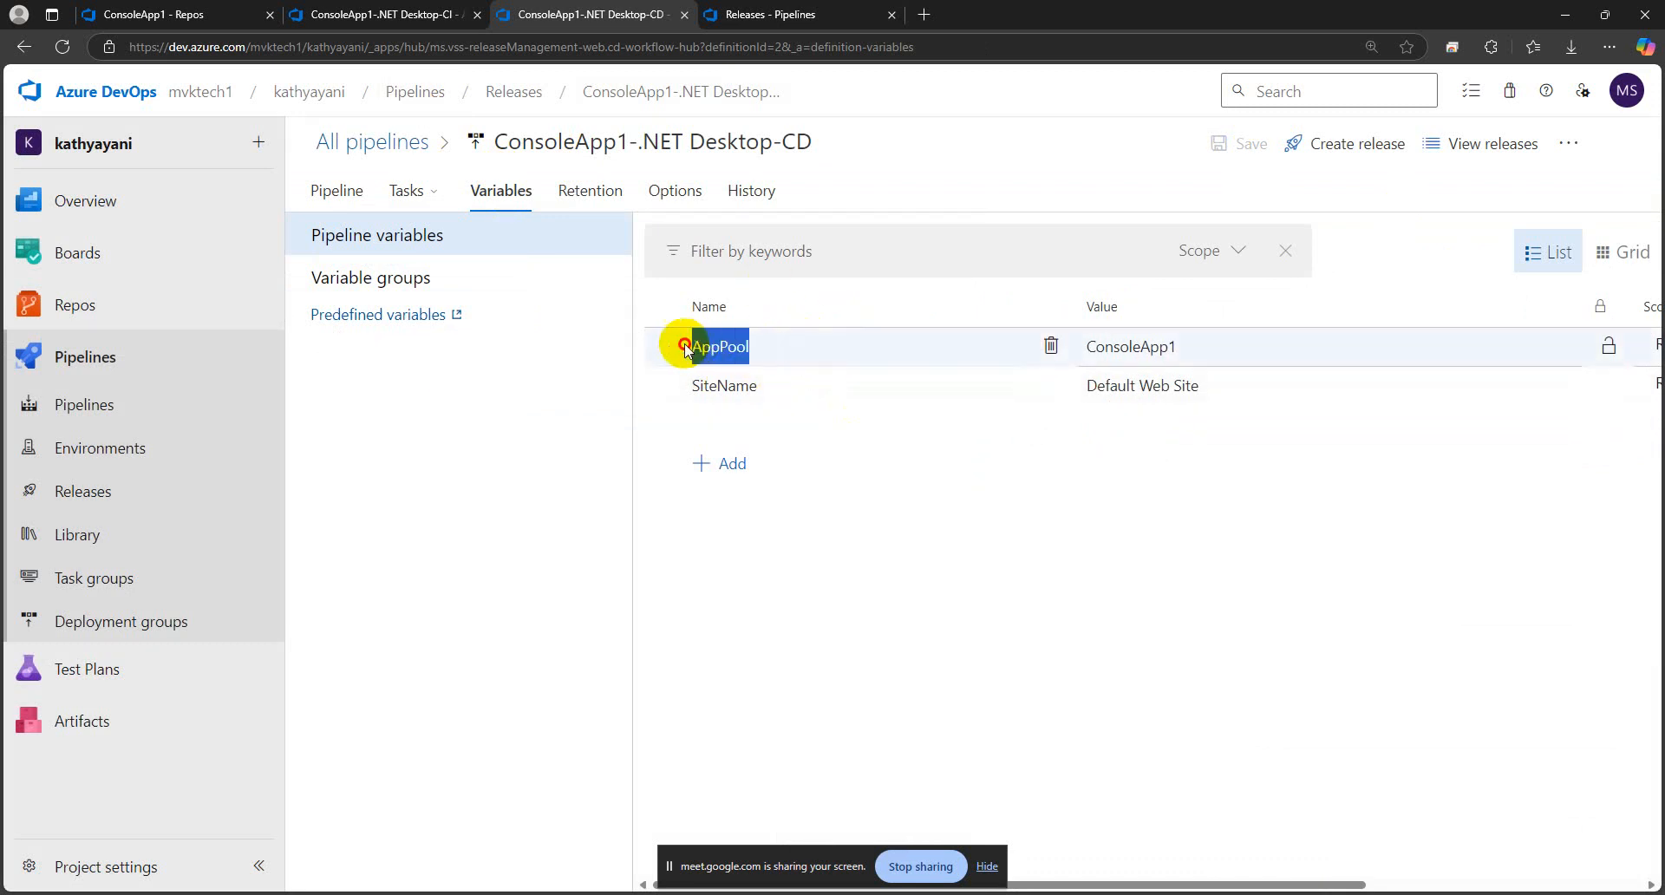
click(403, 192)
click(416, 236)
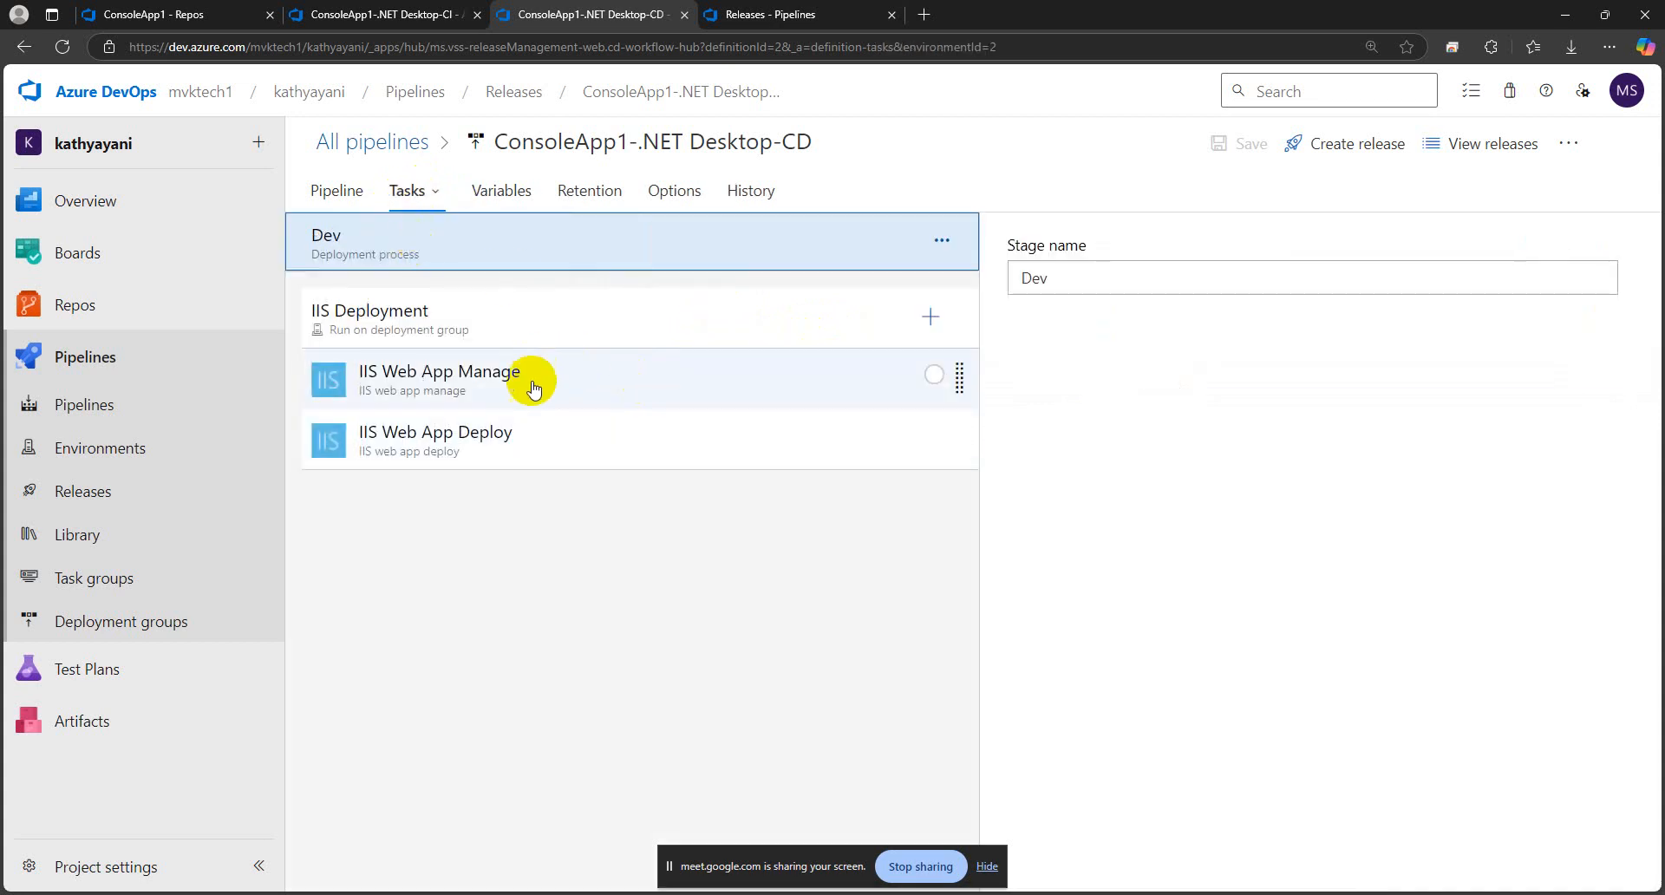
click(535, 429)
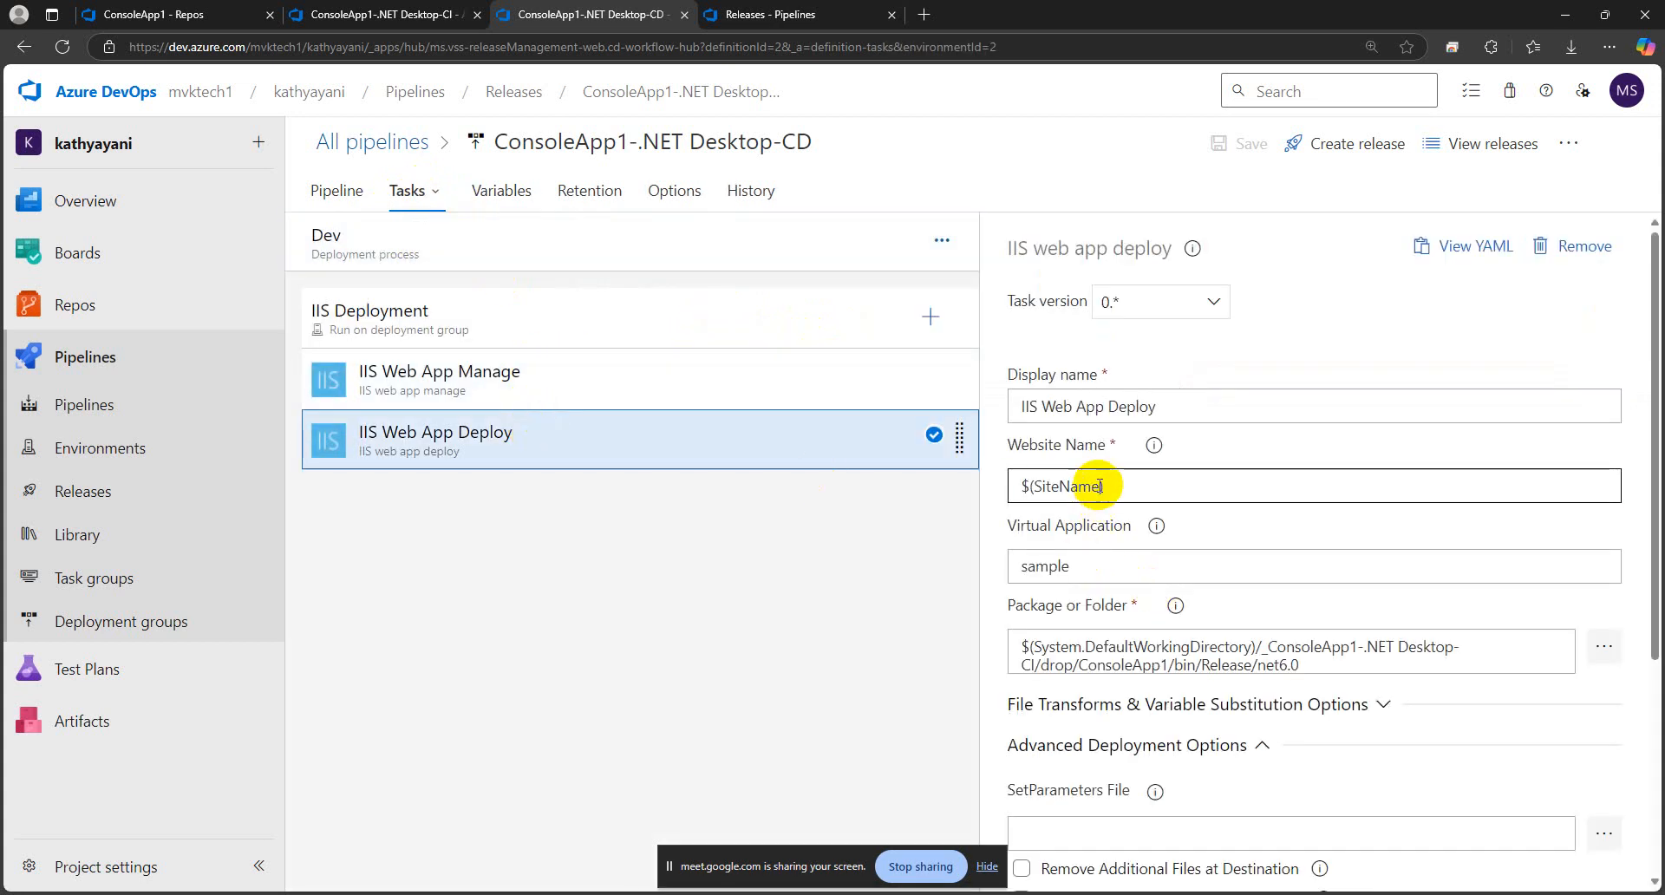
drag(1100, 486, 1034, 487)
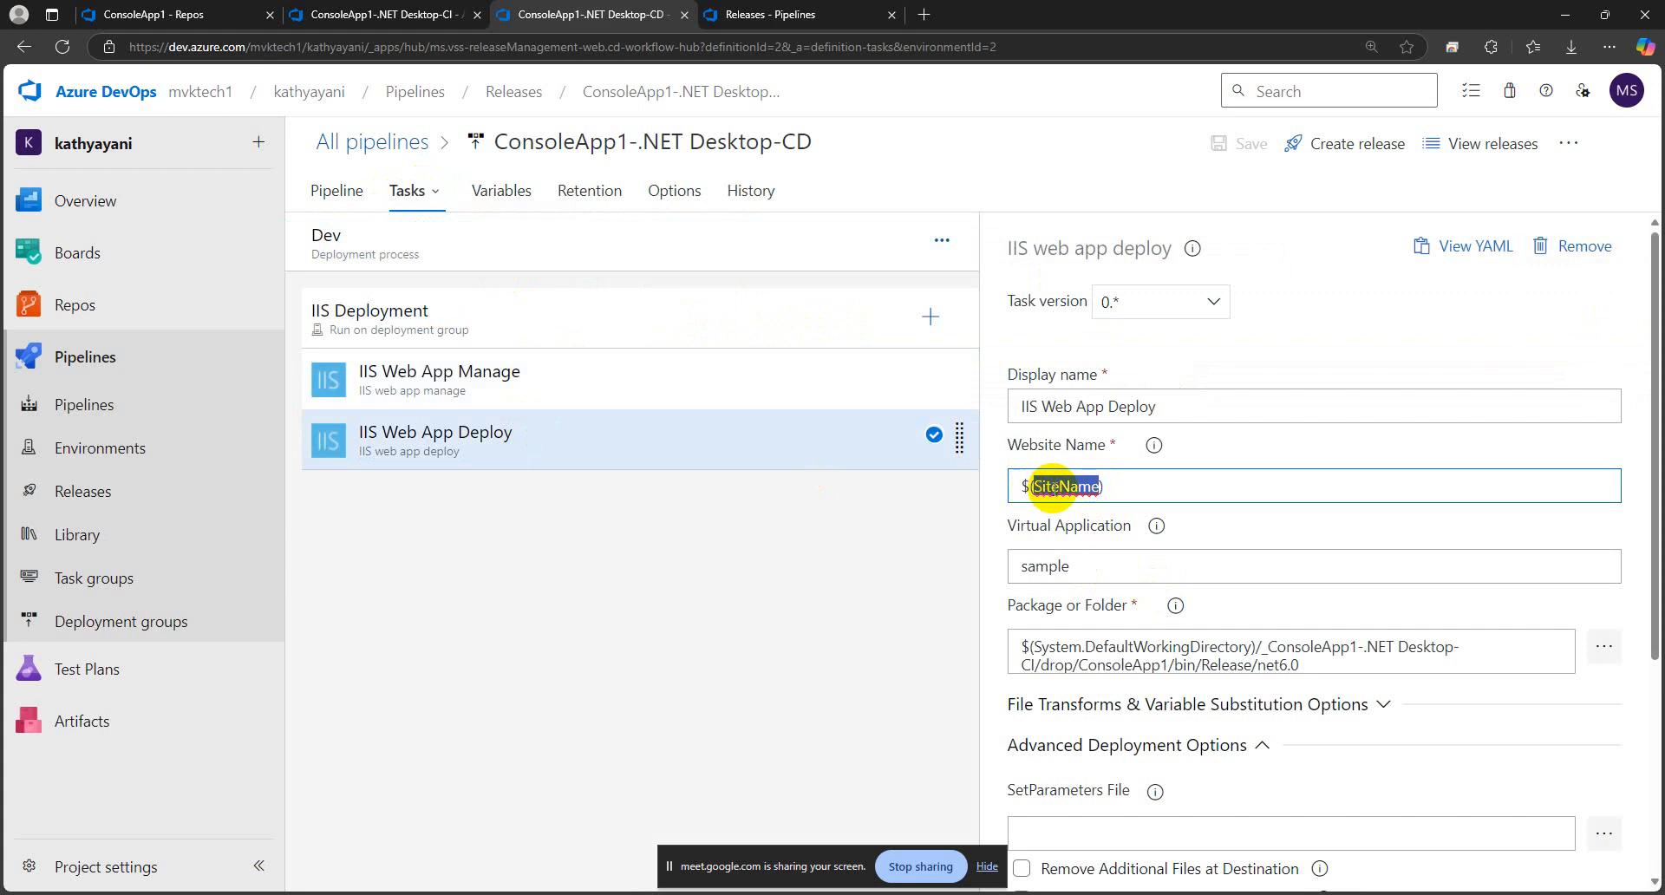
click(1144, 494)
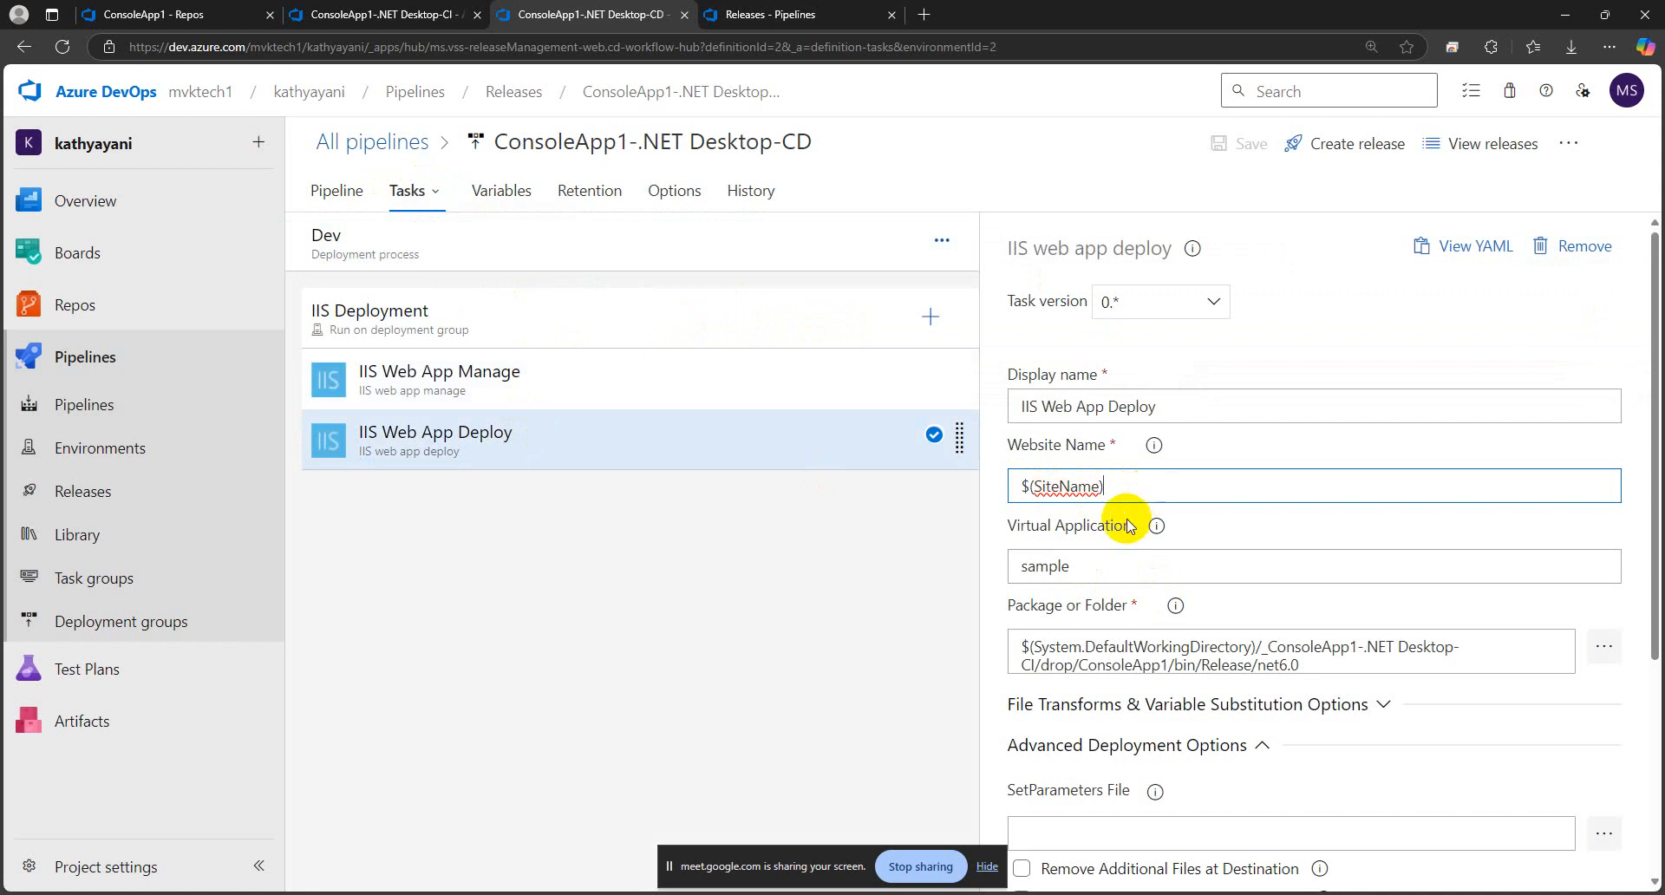
Replace the IIS Web App Deploy task's virtual application with the variable reference $(vApp)
click(1103, 554)
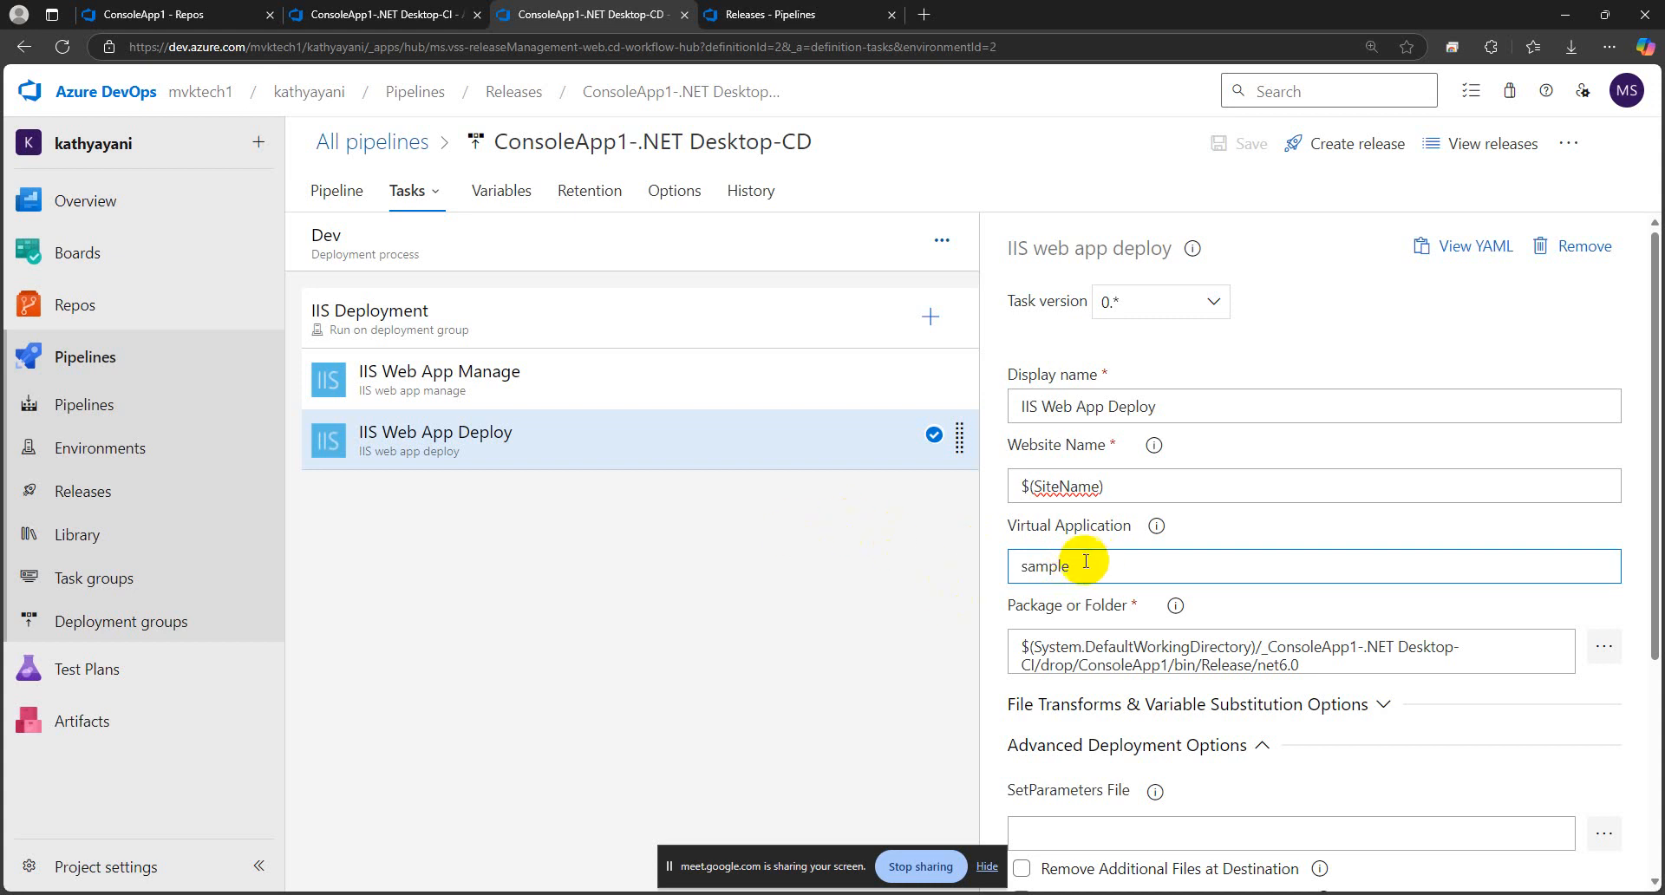
drag(1080, 566, 991, 565)
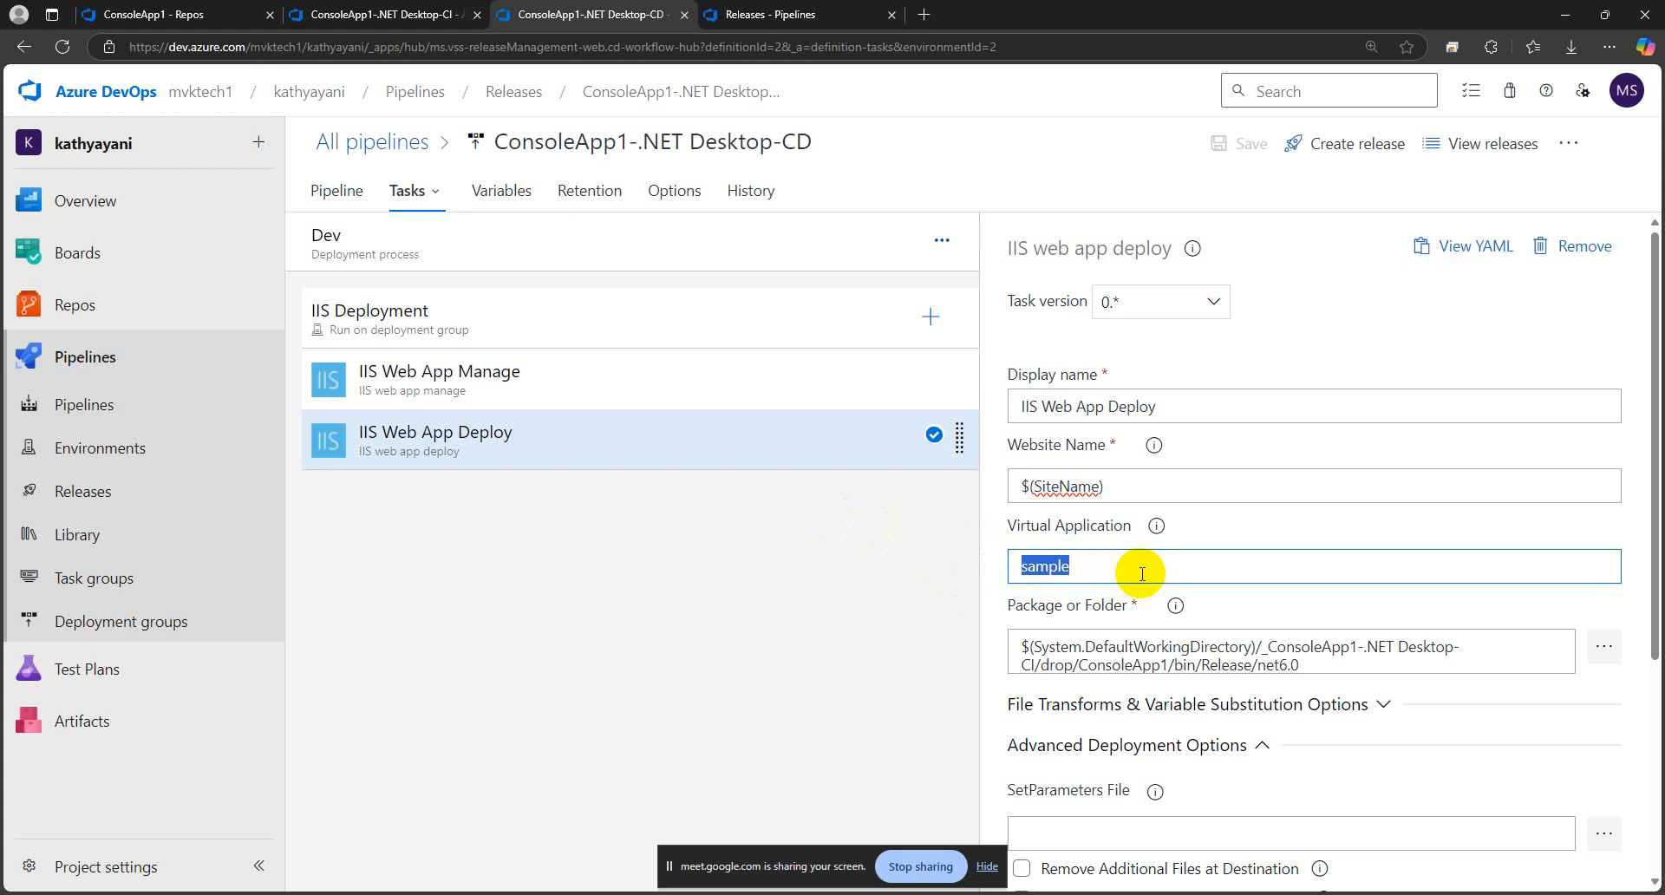
text($()
key(Caps_Lock)
text(Va)
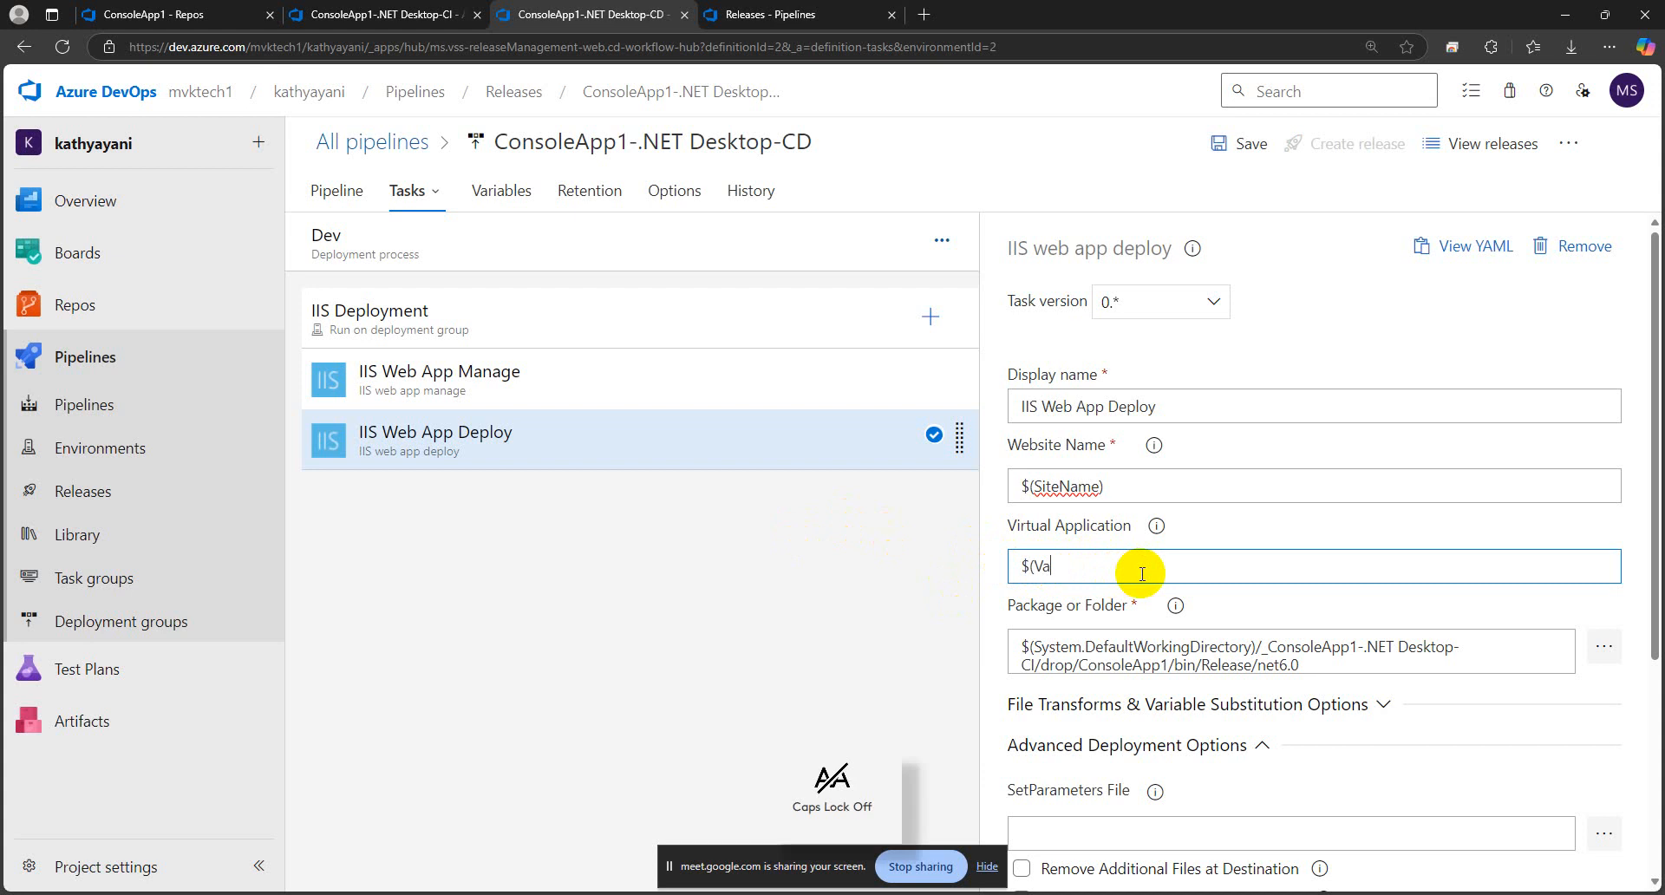
key(BackSpace)
key(BackSpace)
key(BackSpace)
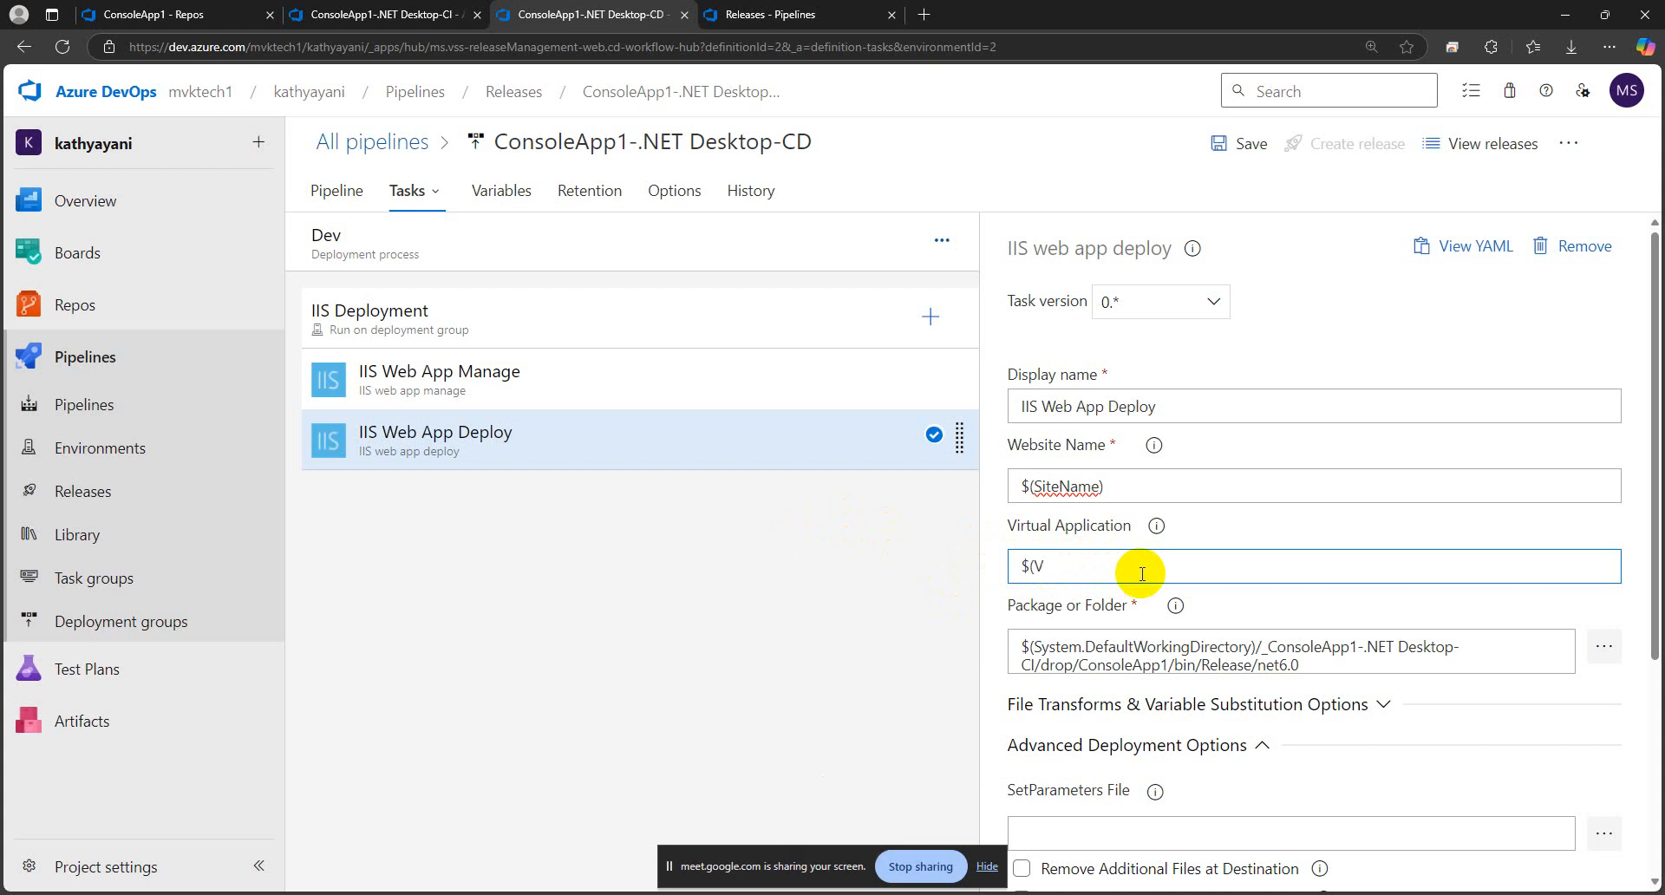
key(Caps_Lock)
text(v)
key(Caps_Lock)
text(A)
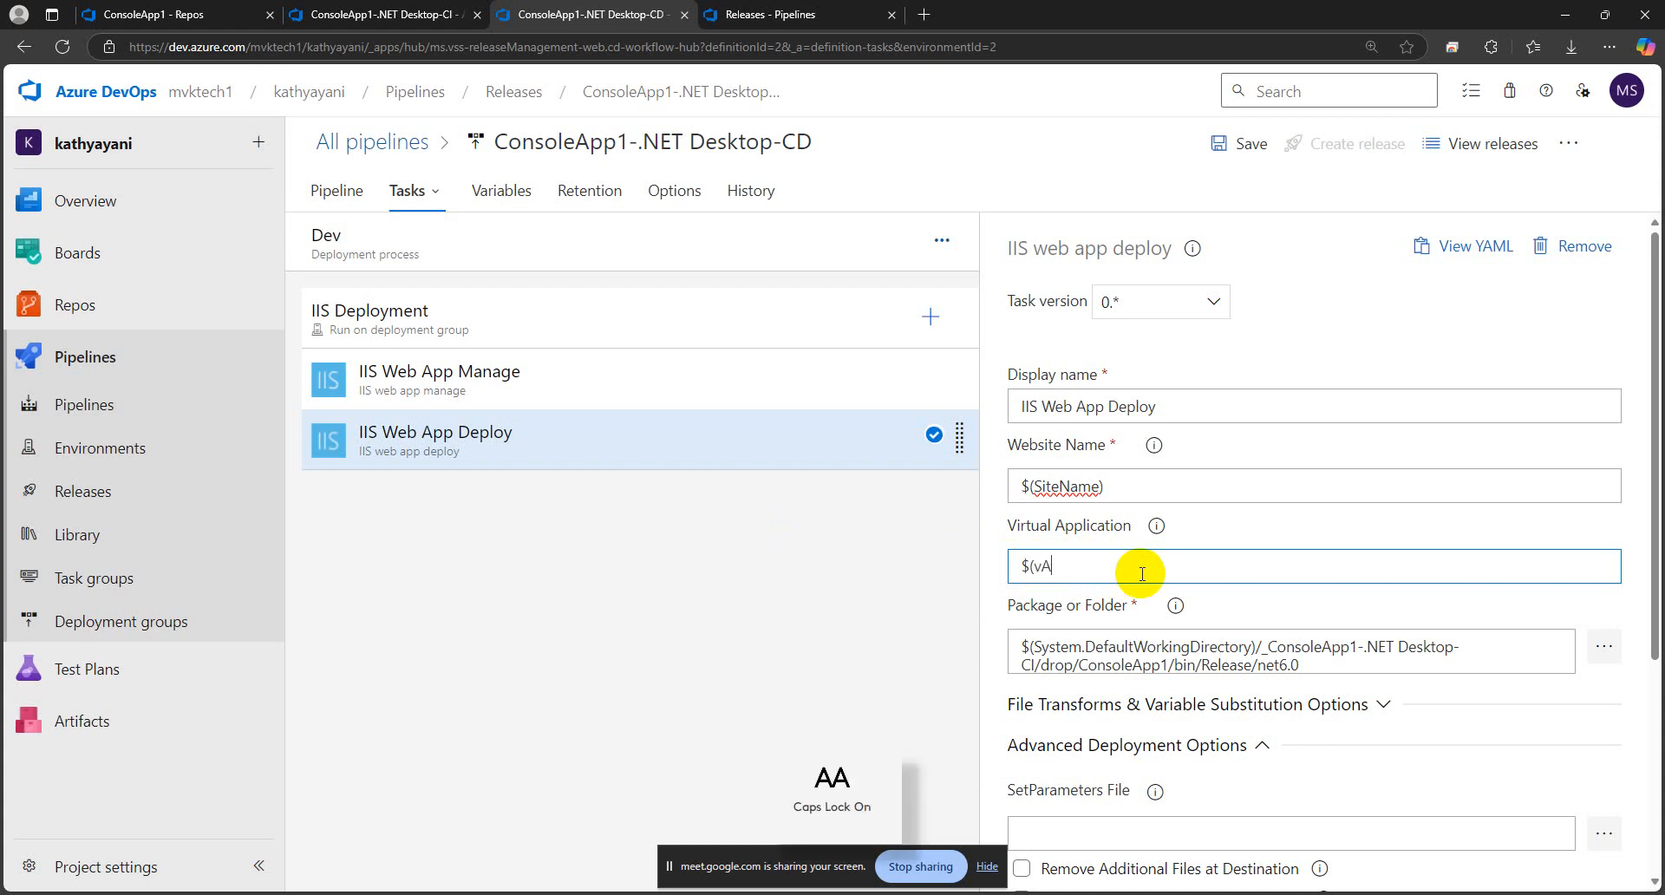
key(Caps_Lock)
text(pp)
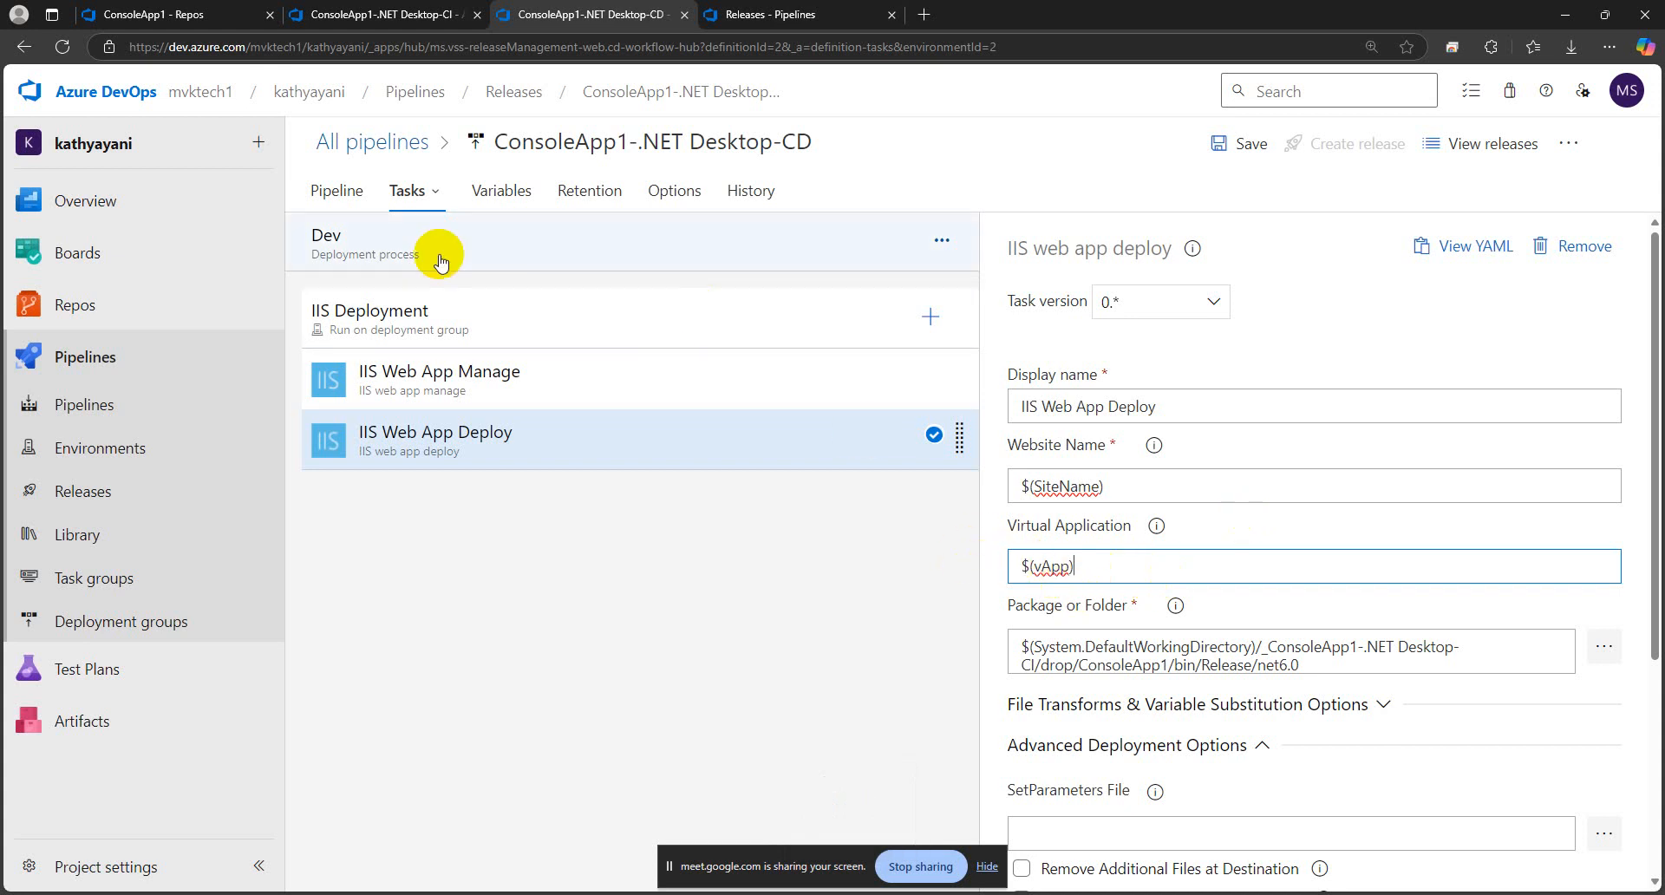
Add a pipeline variable named vApp with the value sample to the release pipeline
click(494, 191)
click(709, 462)
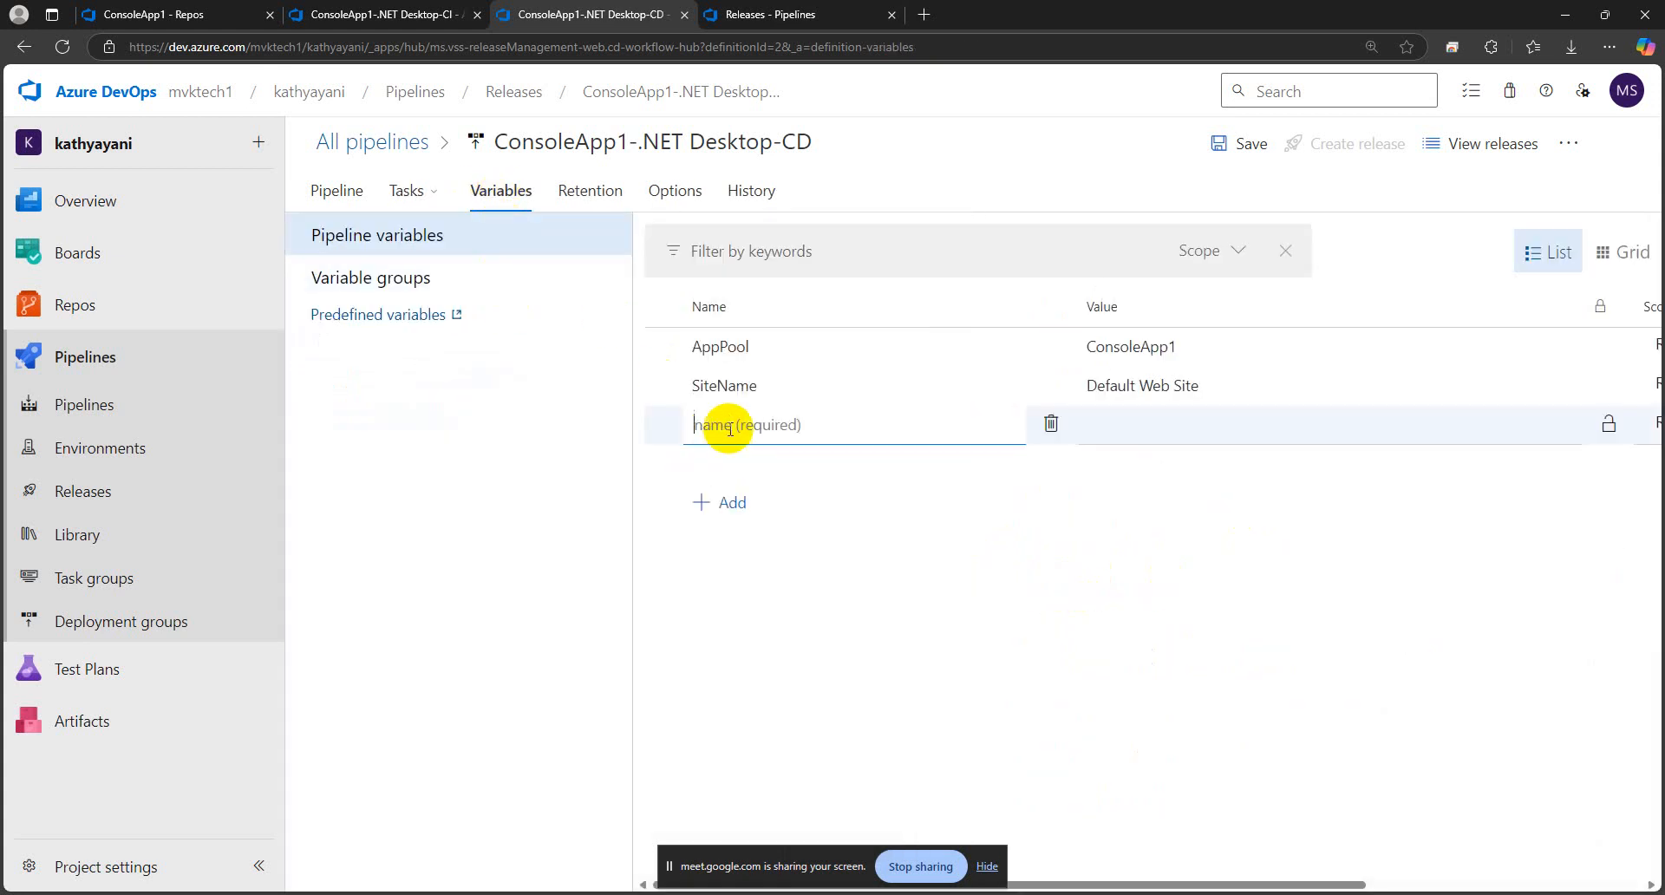
text(v)
key(Caps_Lock)
text(A)
key(Caps_Lock)
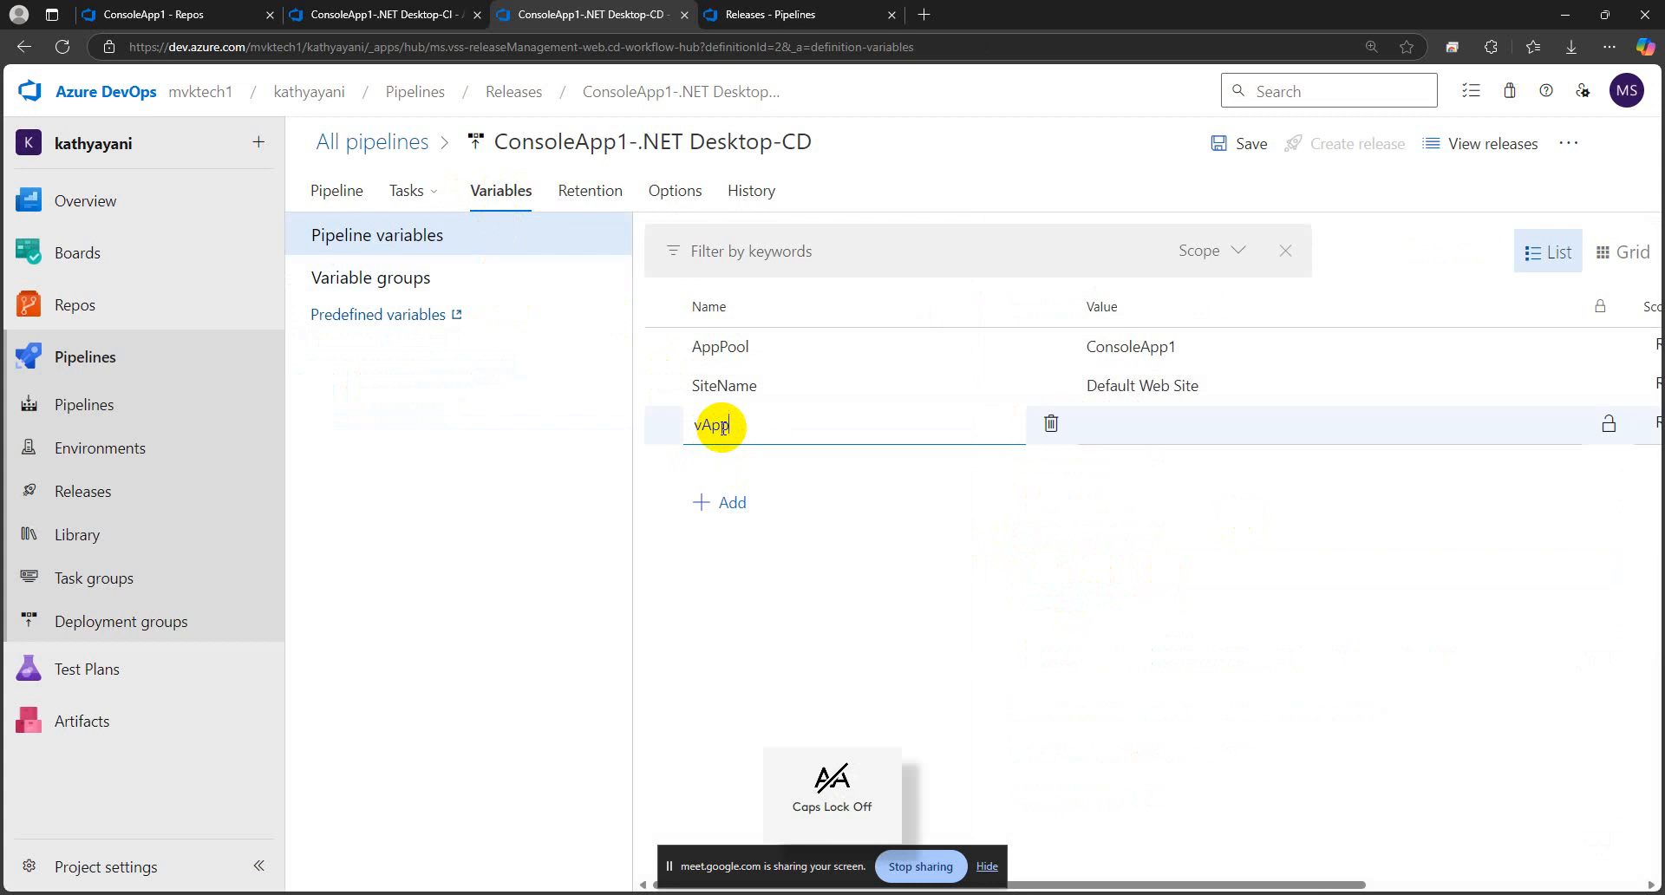
text(pp)
click(1112, 427)
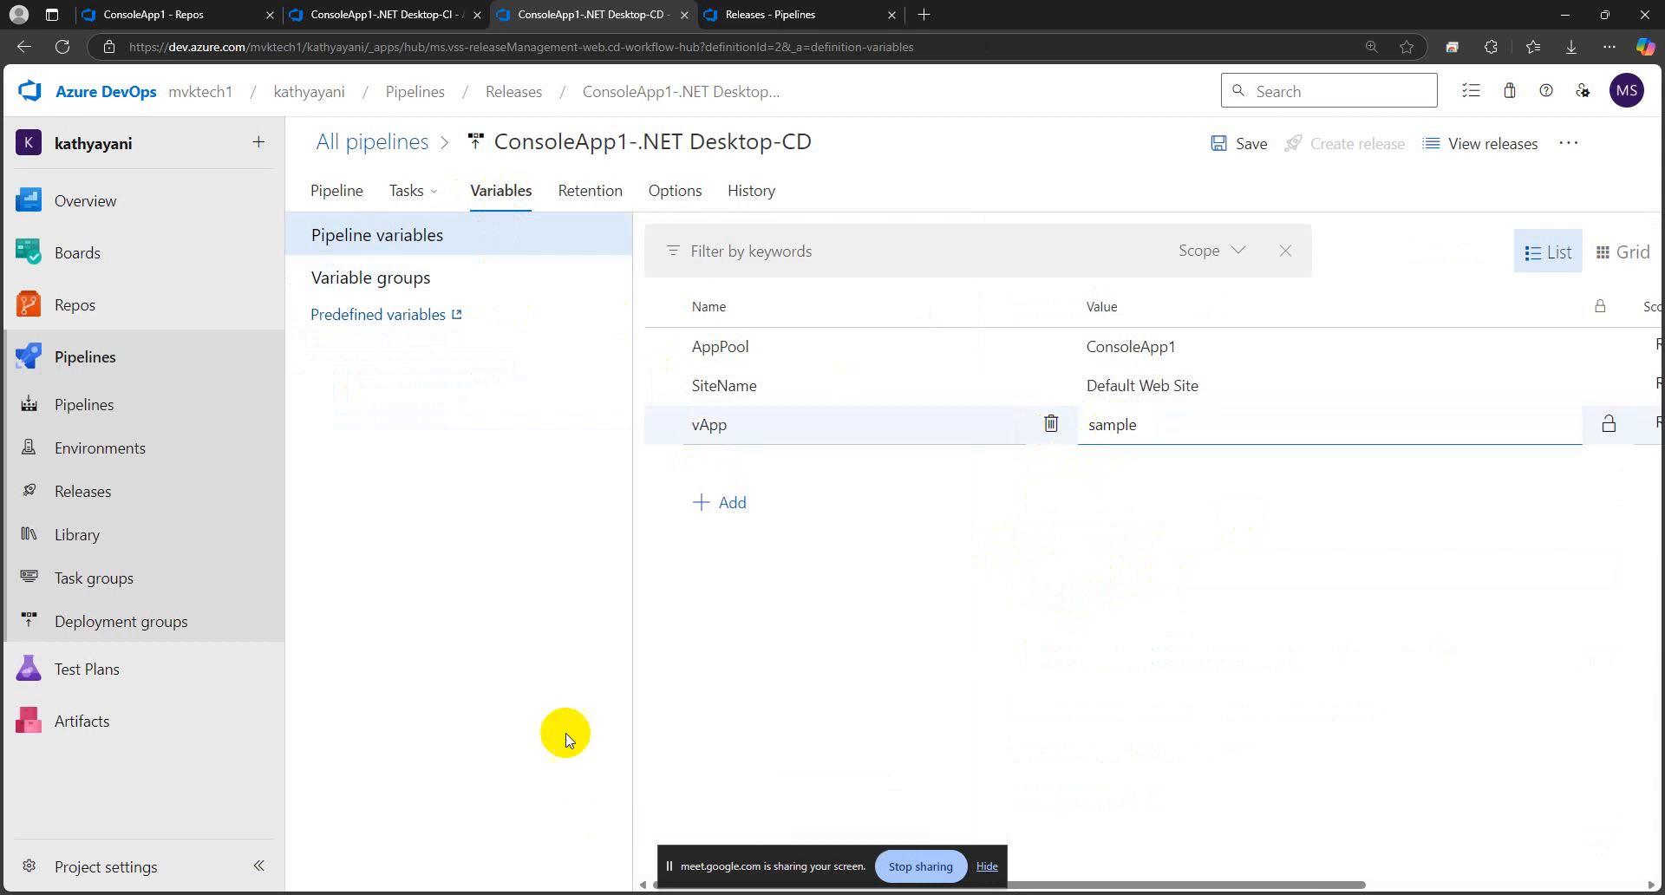
click(479, 558)
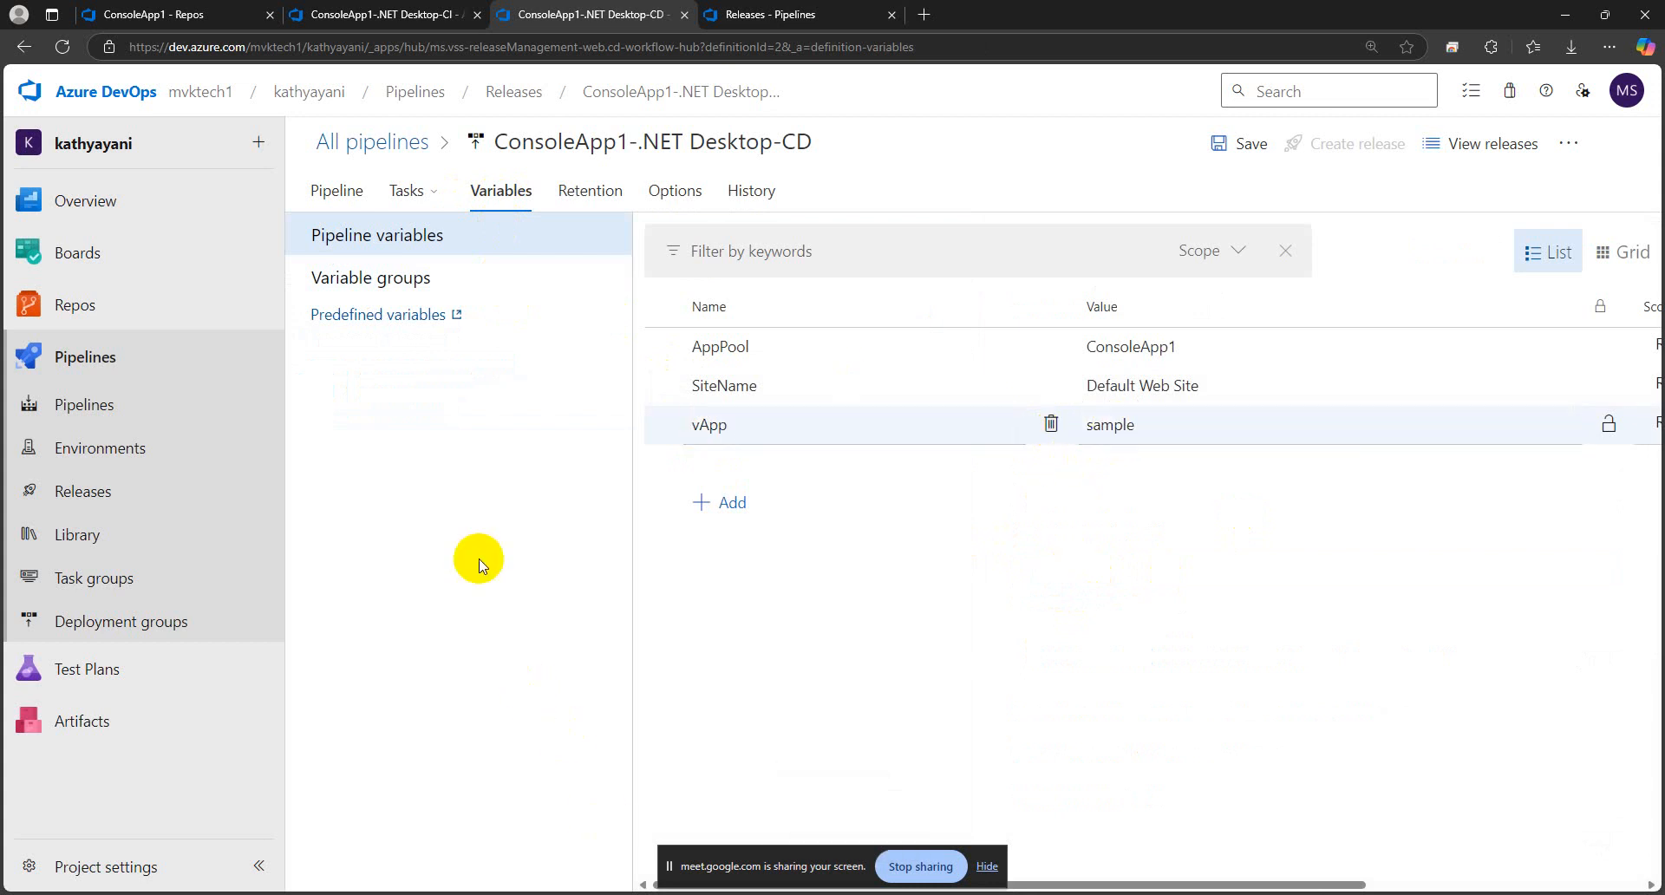
Save the release pipeline and create a new release from it with the default stage and artifact settings
click(1236, 146)
click(927, 565)
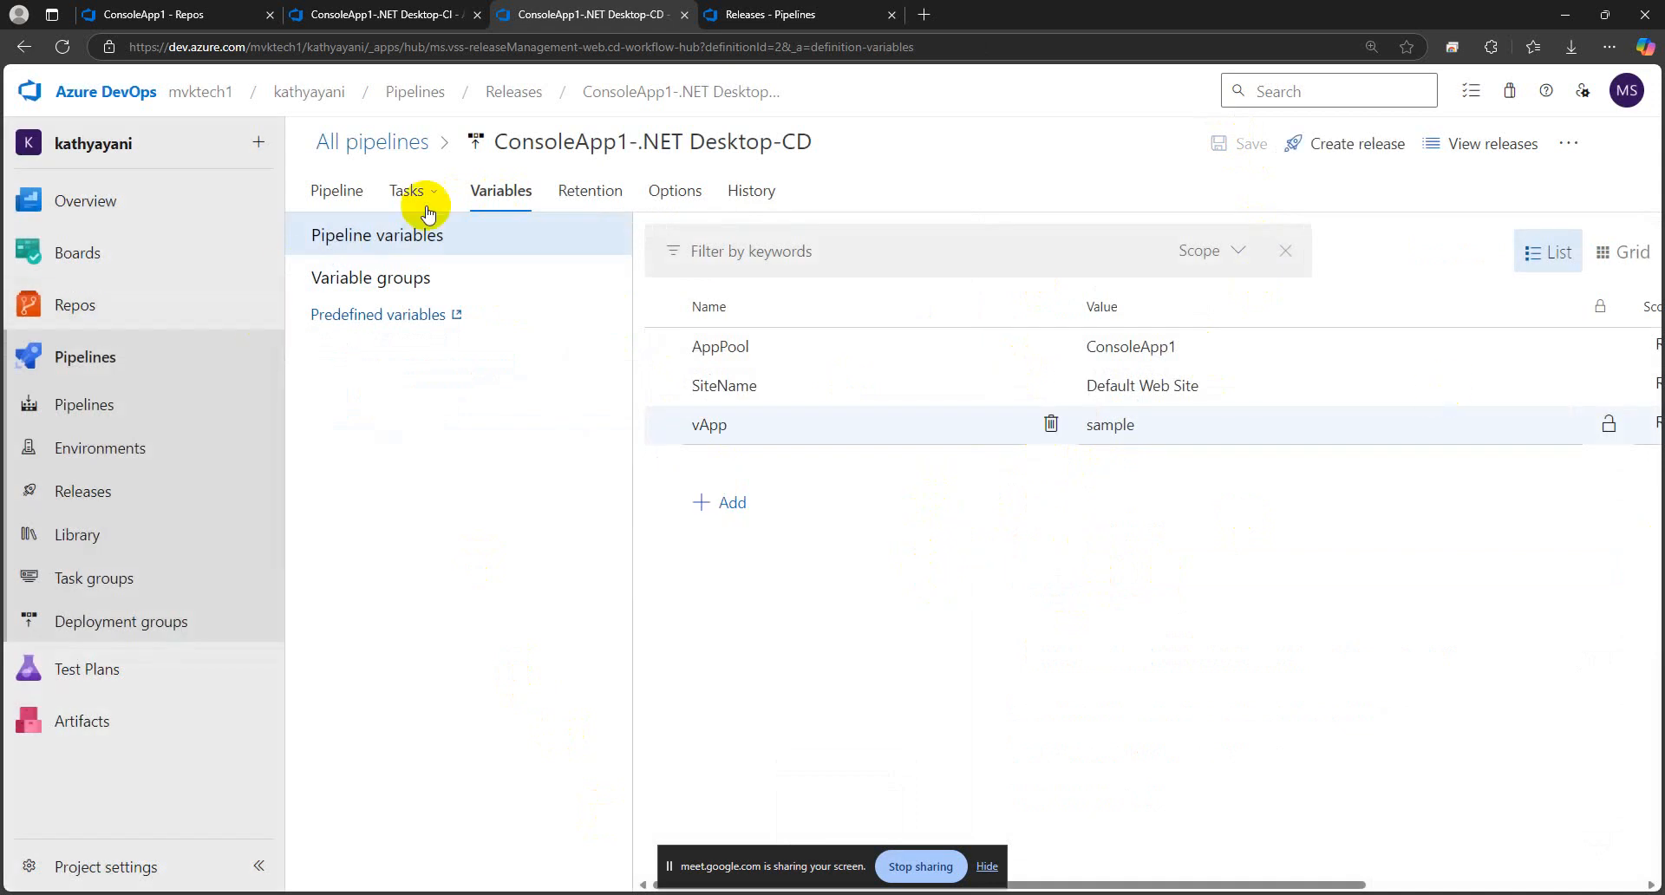
click(1326, 149)
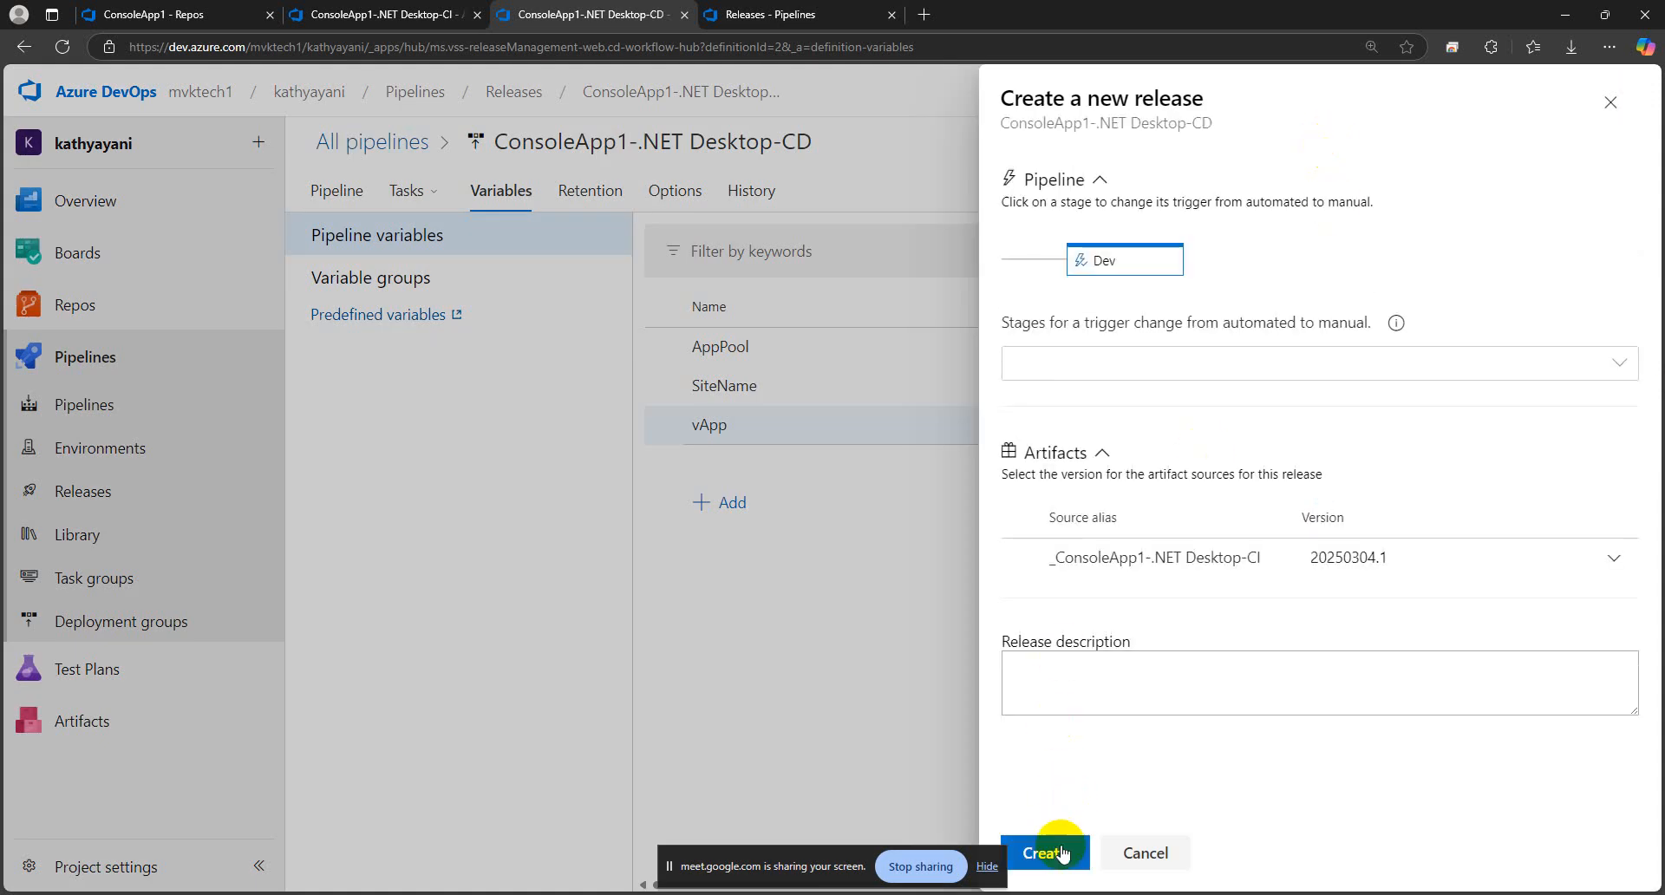
click(1064, 846)
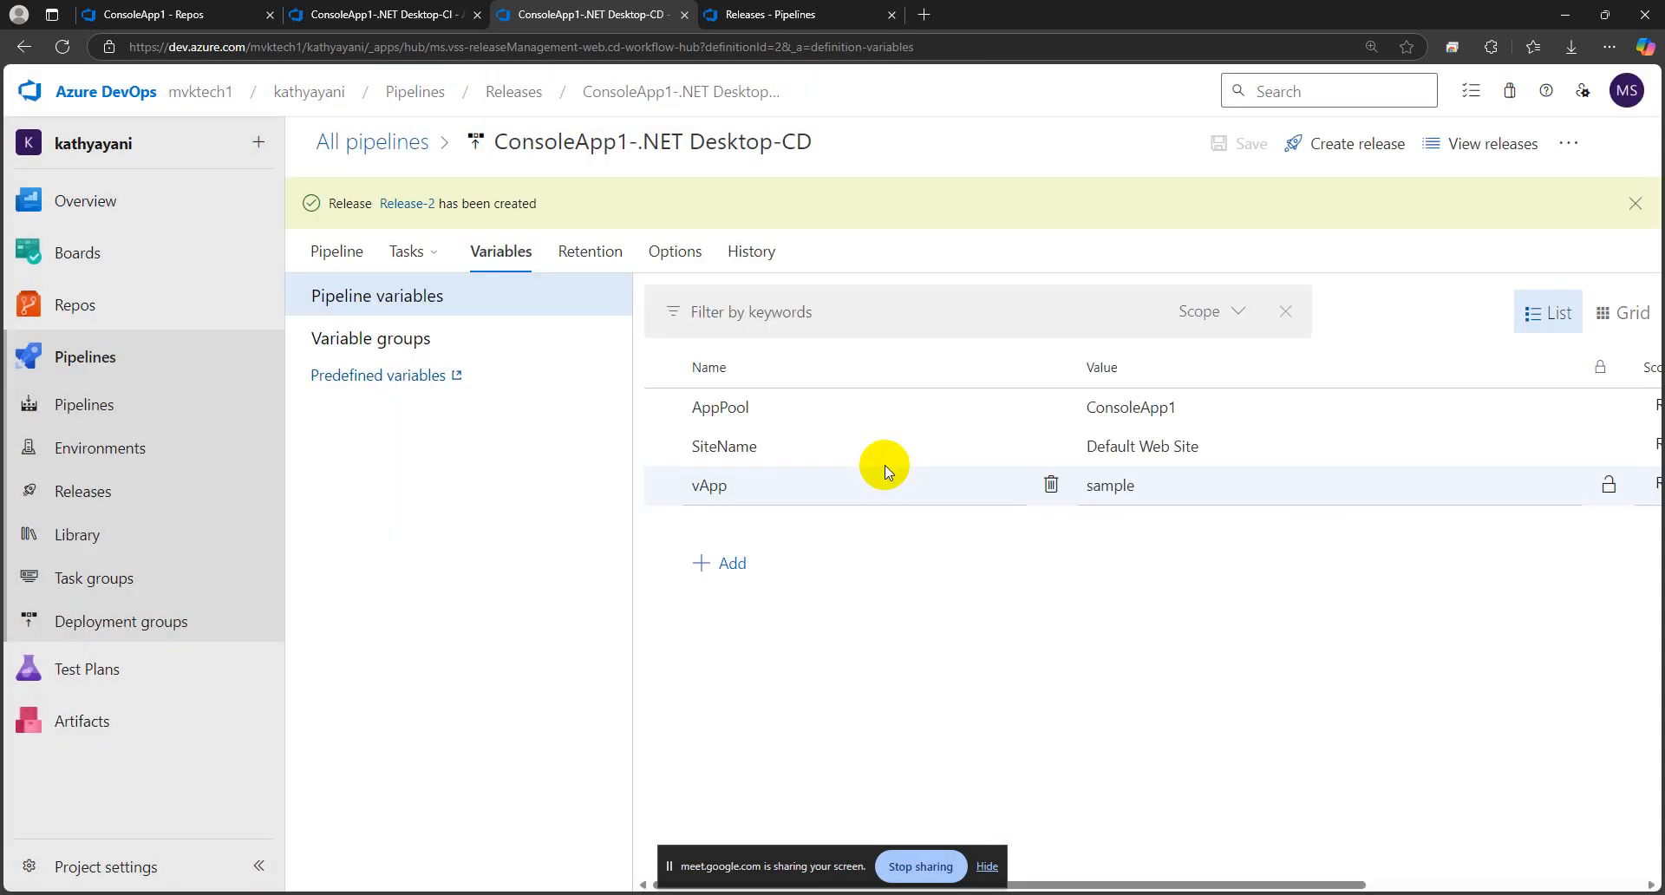
Open the new release and examine its Dev stage variables and the IIS Deployment progress on the target machine
click(407, 204)
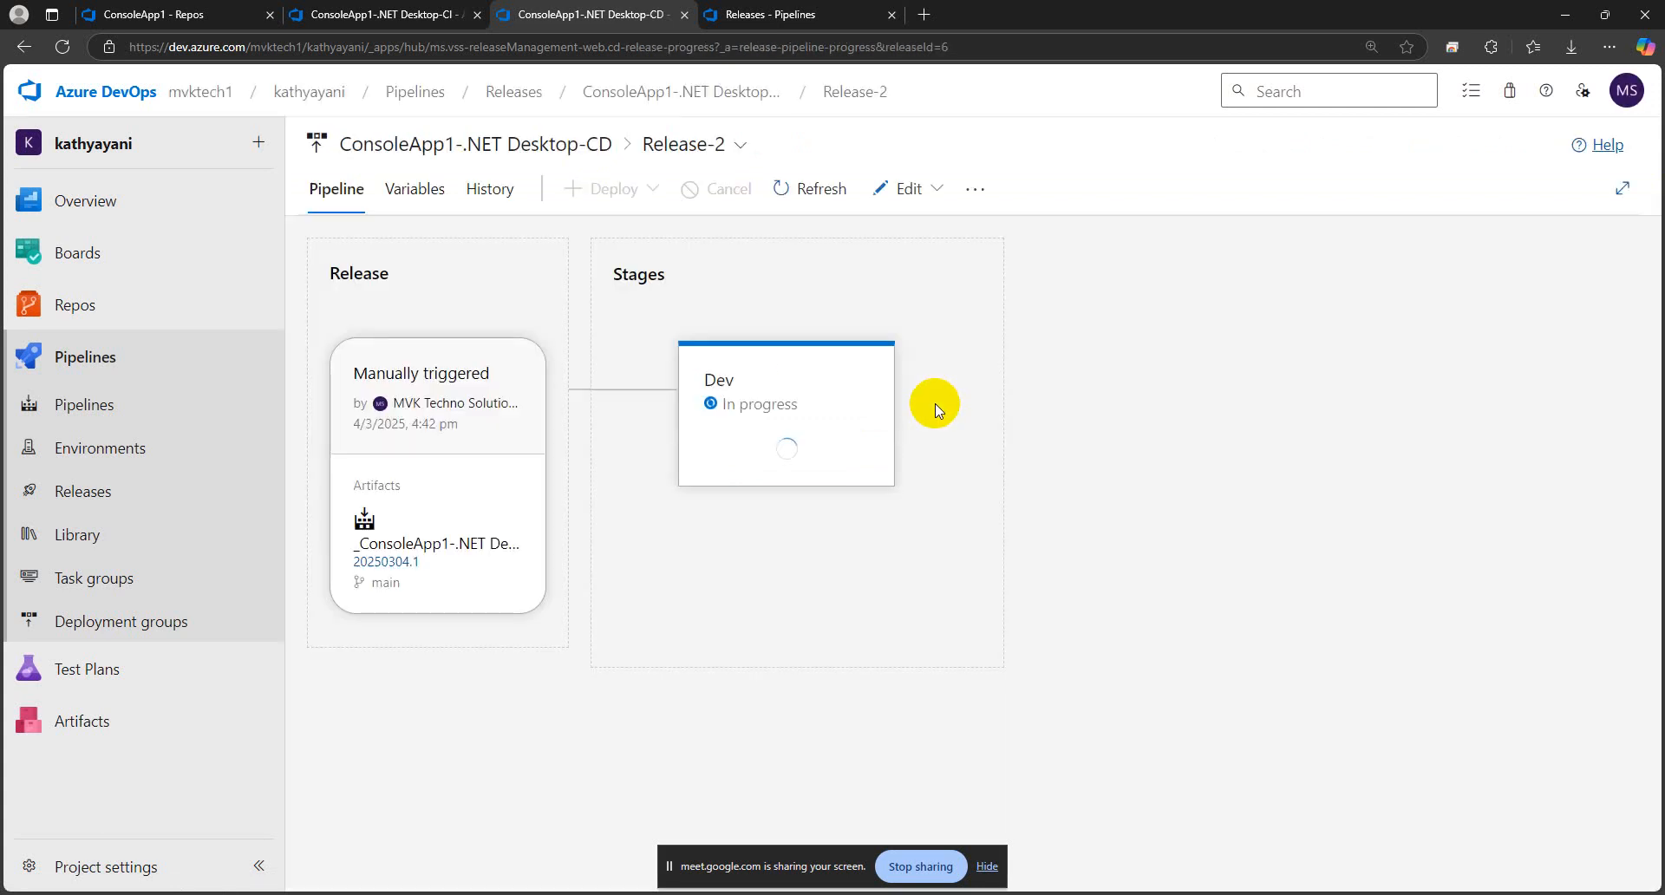
mouse_move(808, 448)
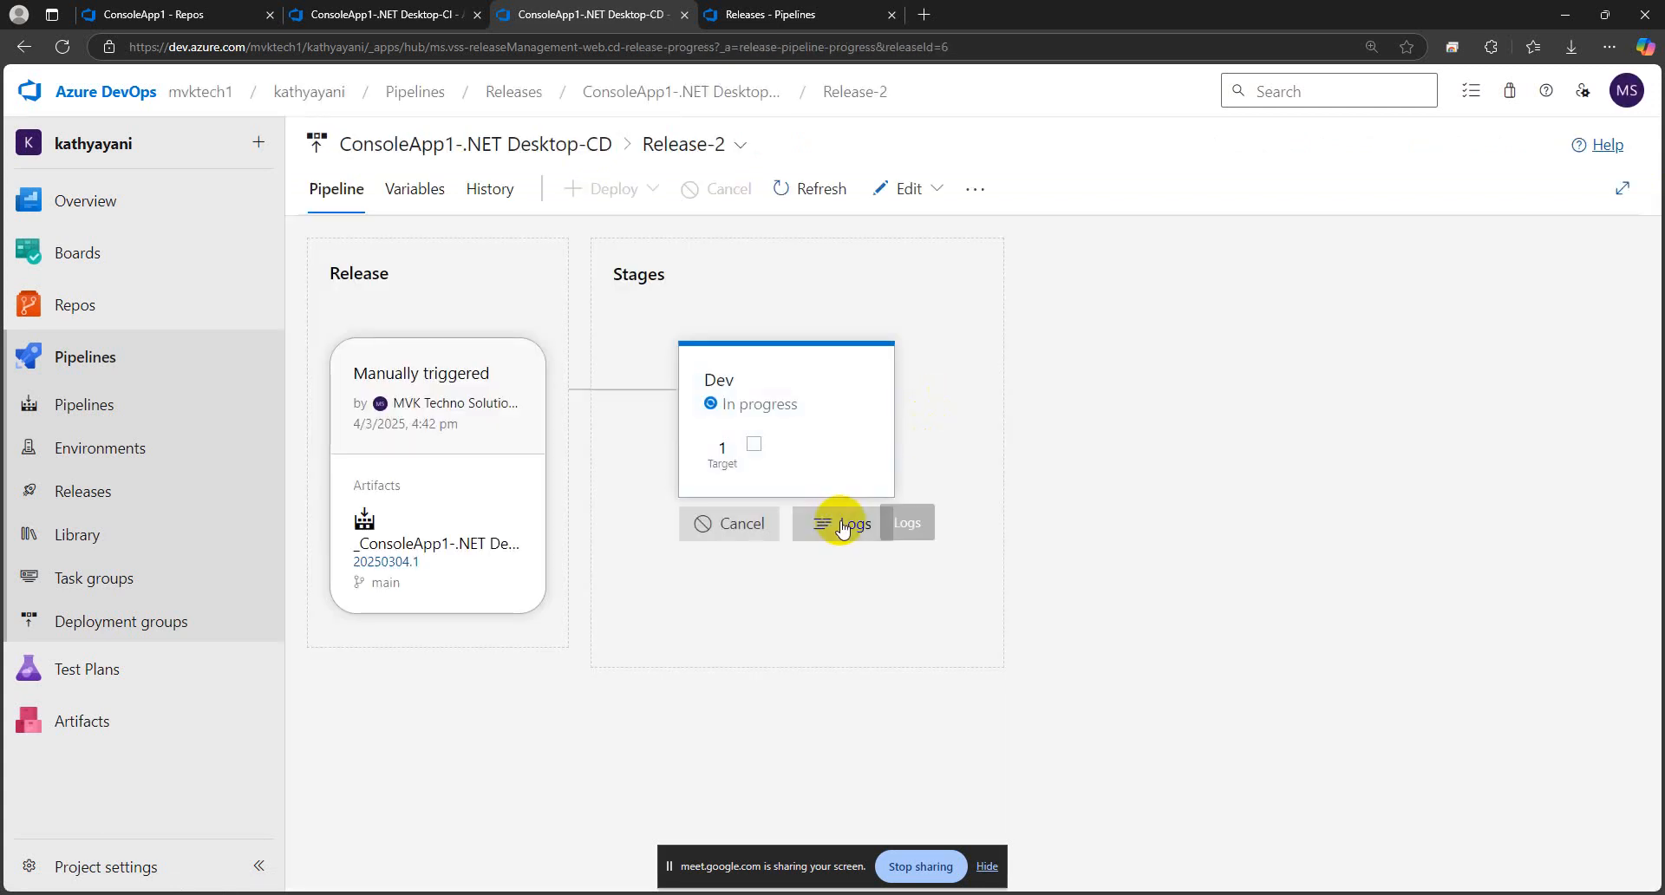
click(841, 526)
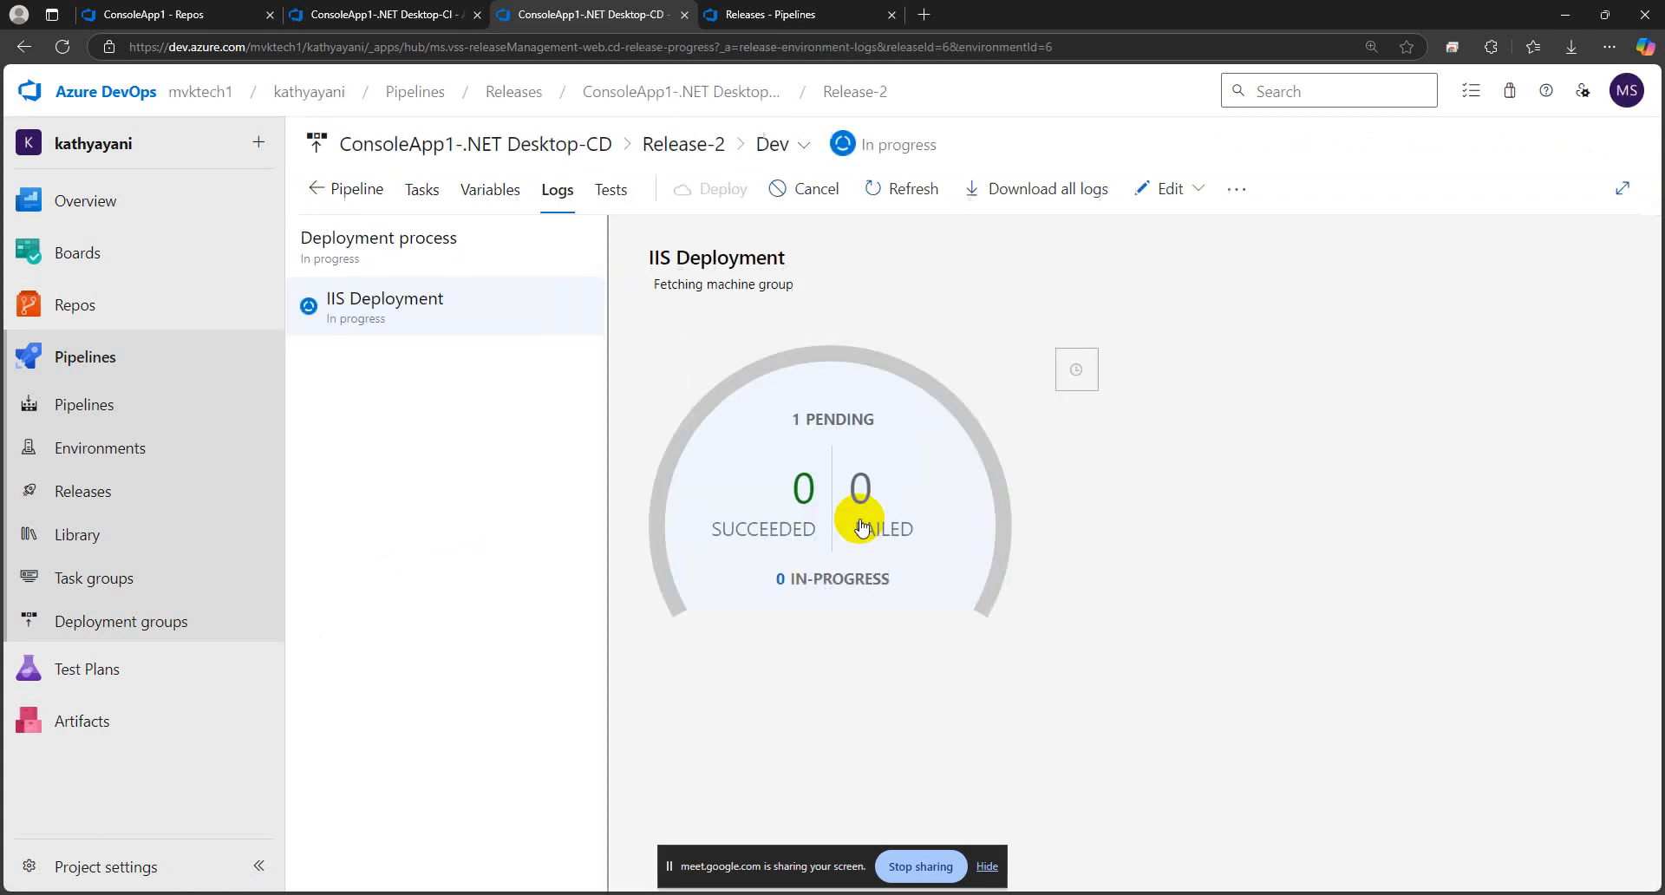
click(485, 197)
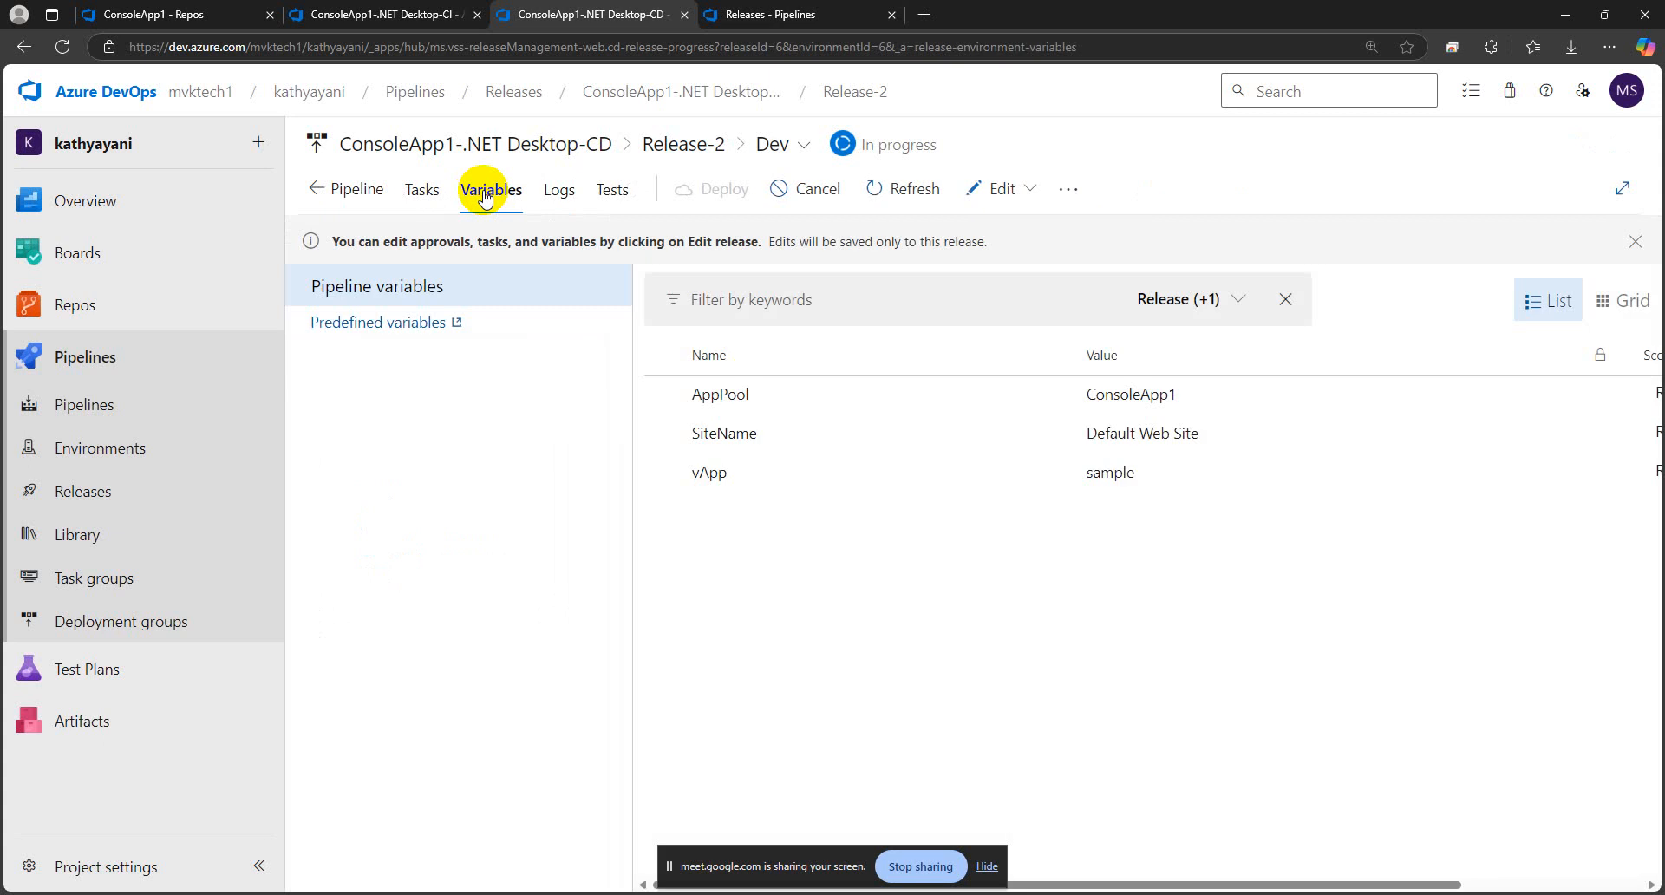
click(559, 198)
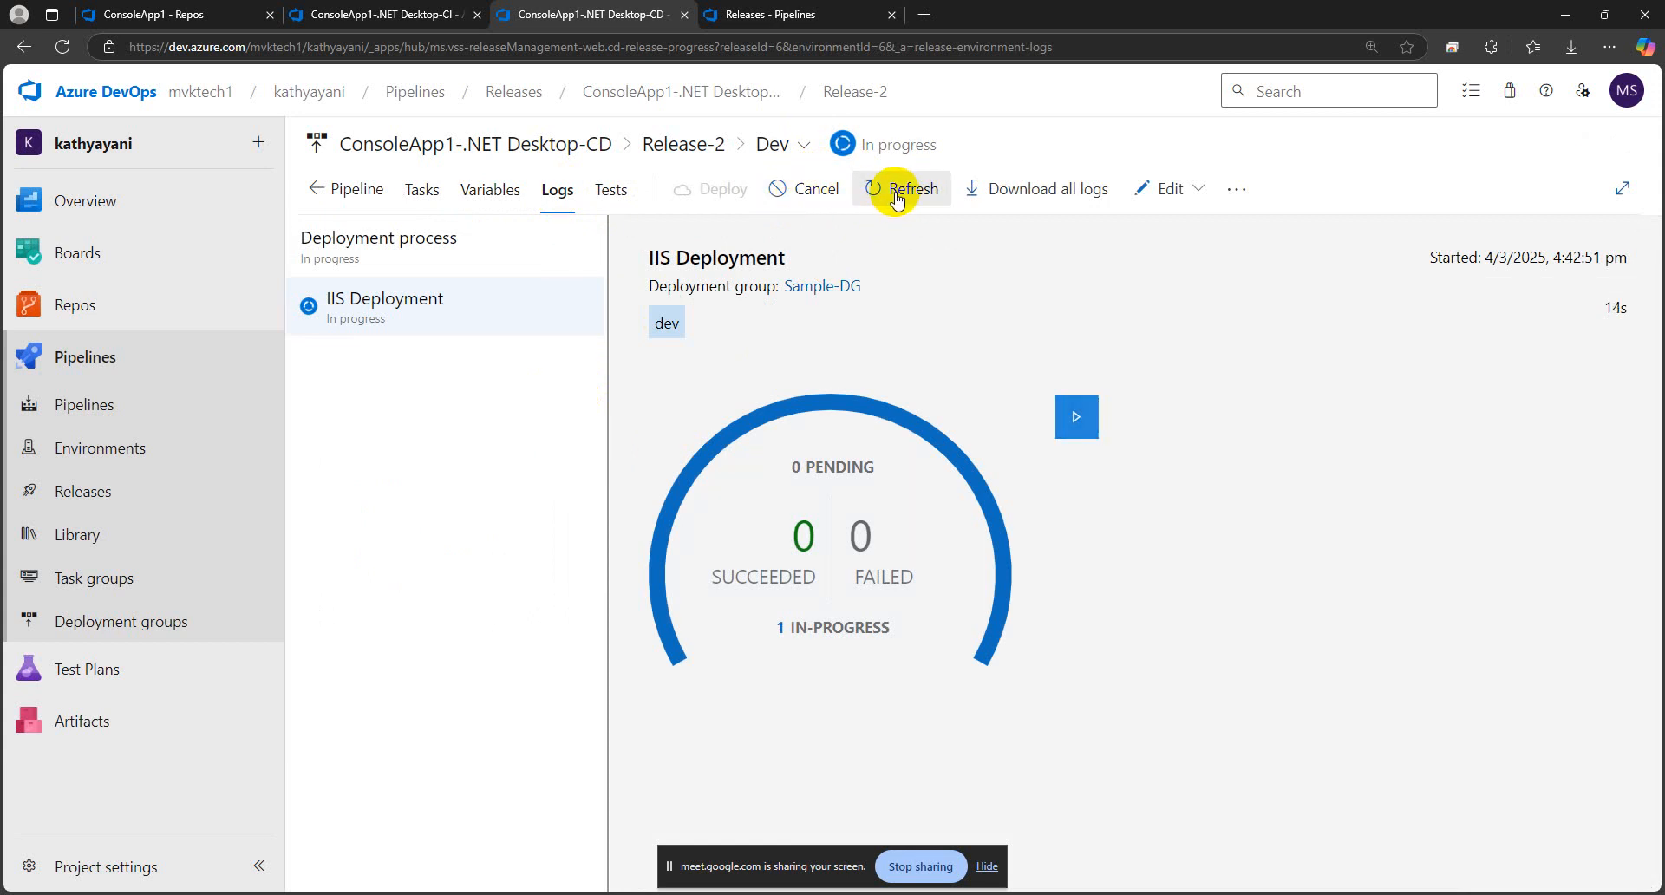
click(856, 509)
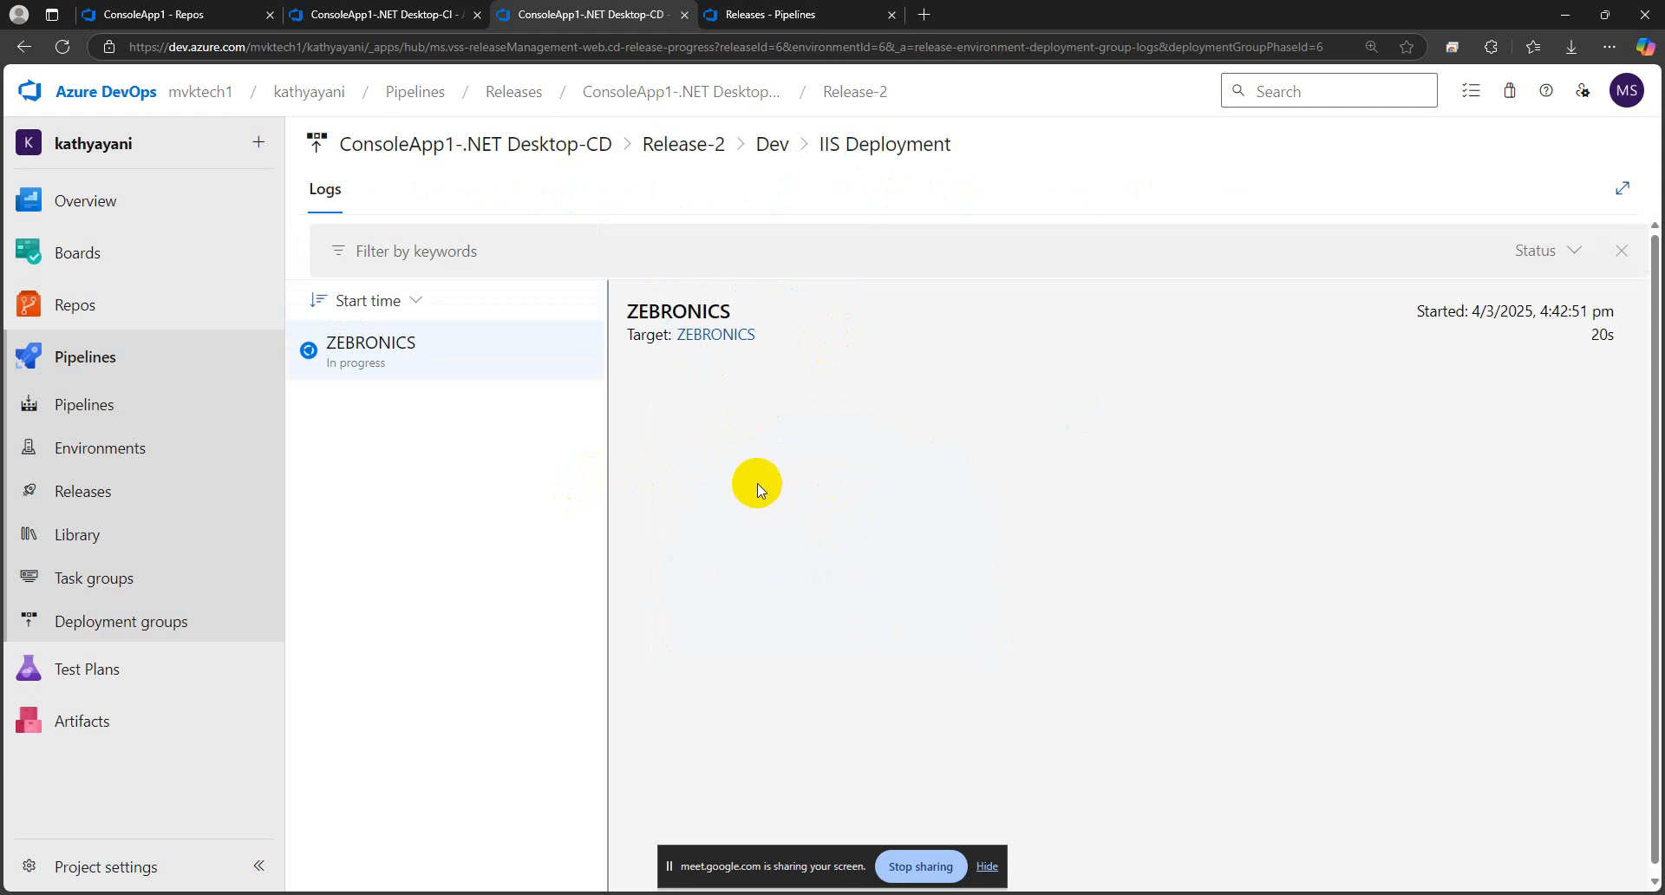
click(774, 145)
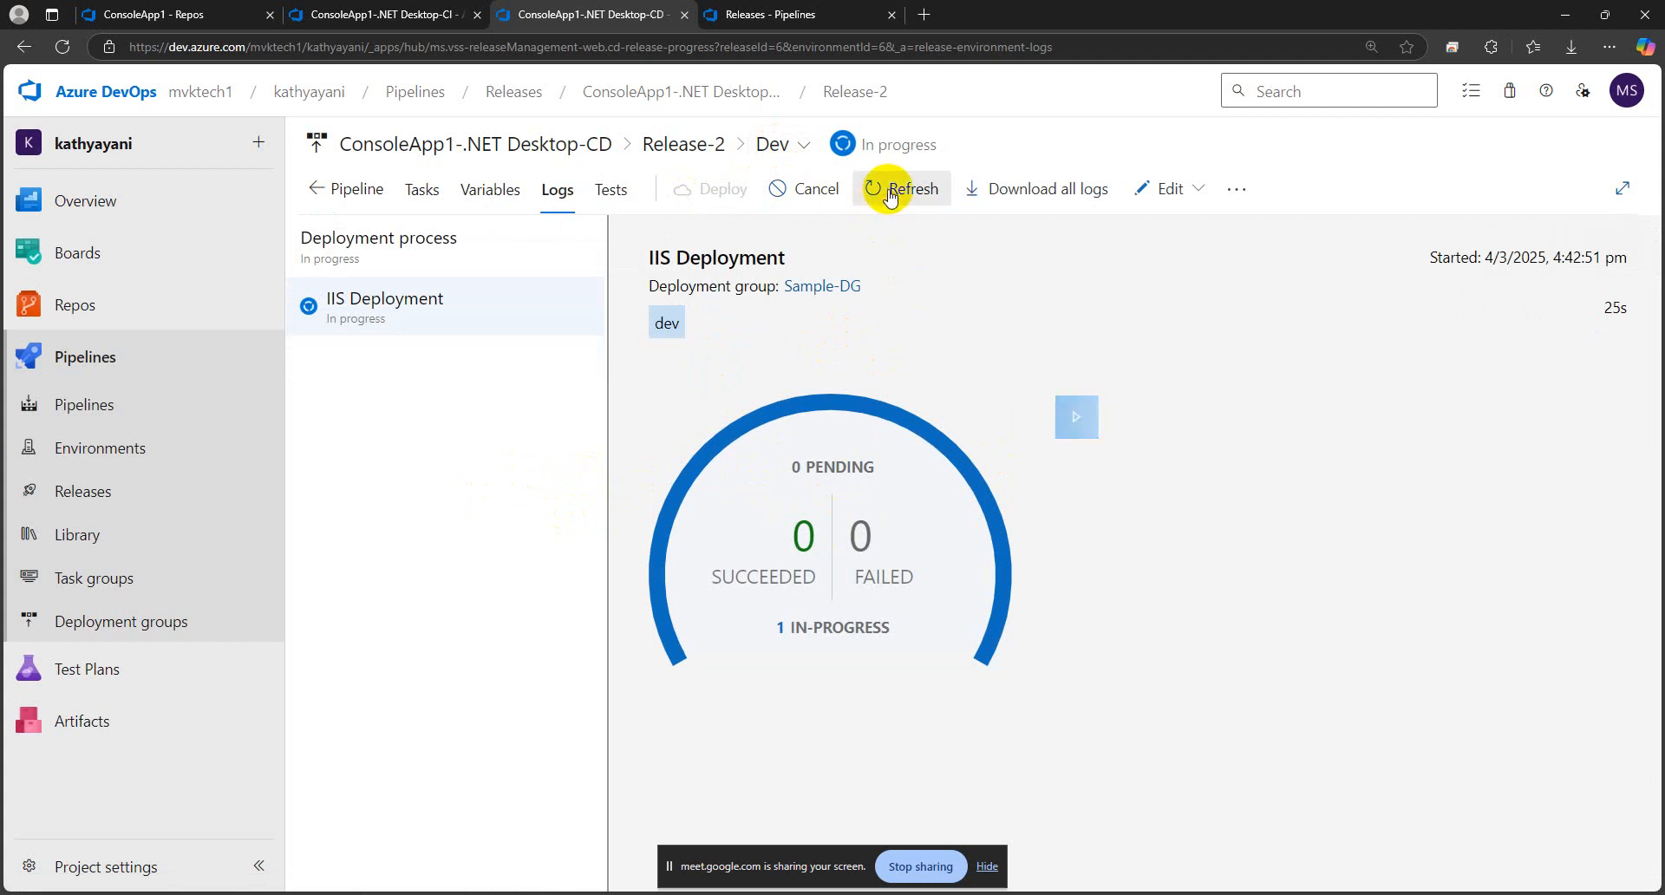
click(1075, 416)
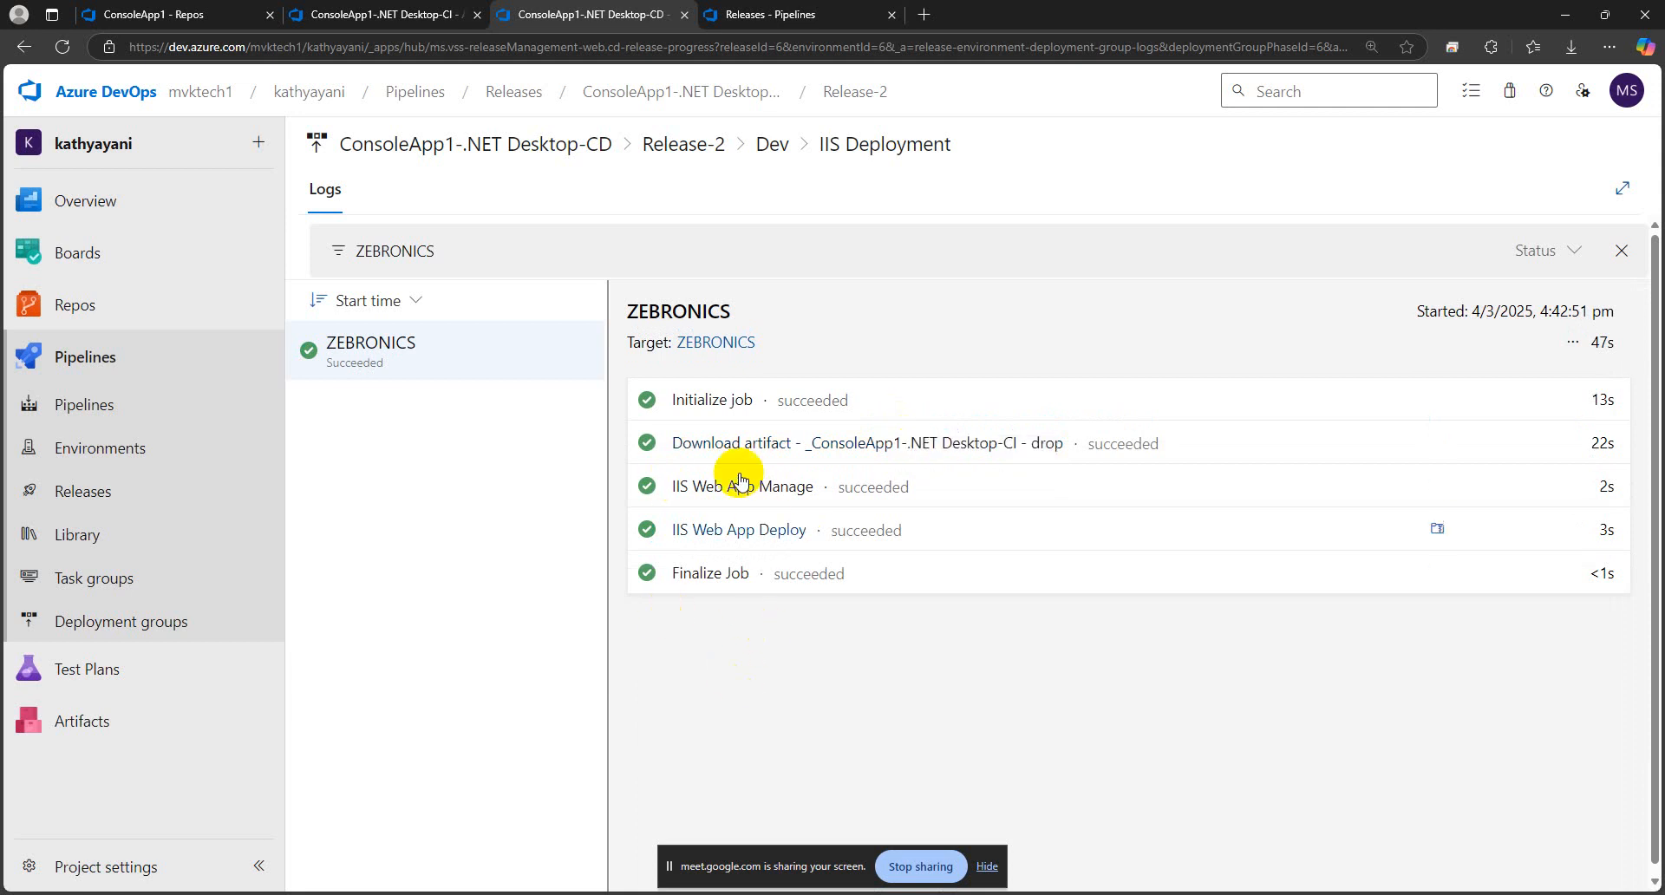
Inspect the IIS Web App Manage and IIS Web App Deploy task logs, and return to the pipeline's release list
click(713, 475)
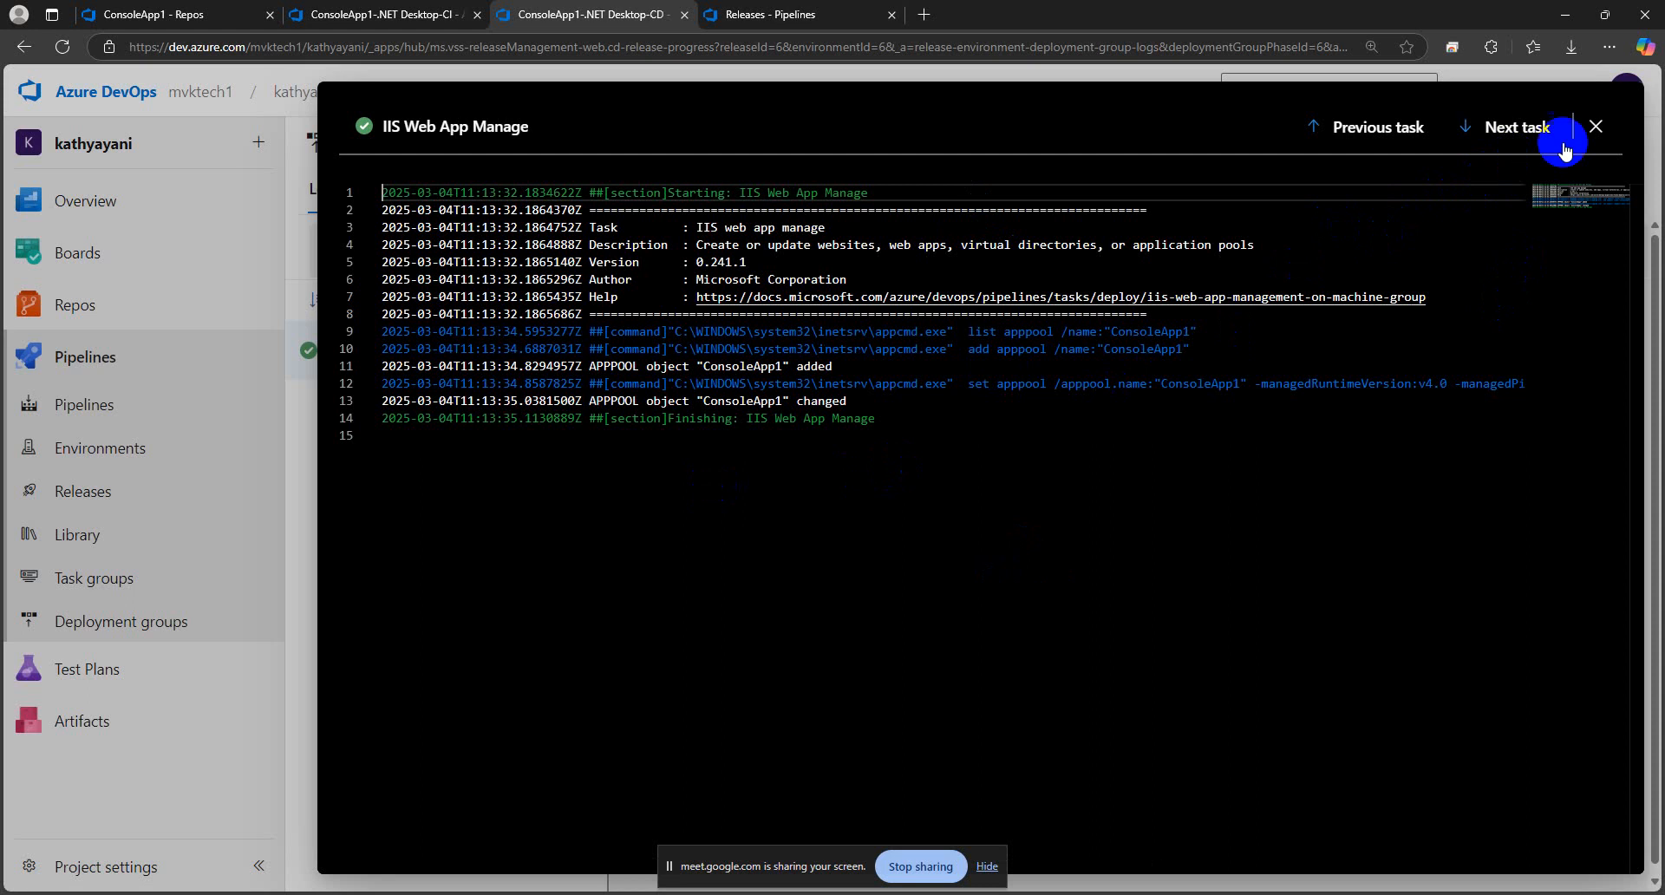
click(1599, 128)
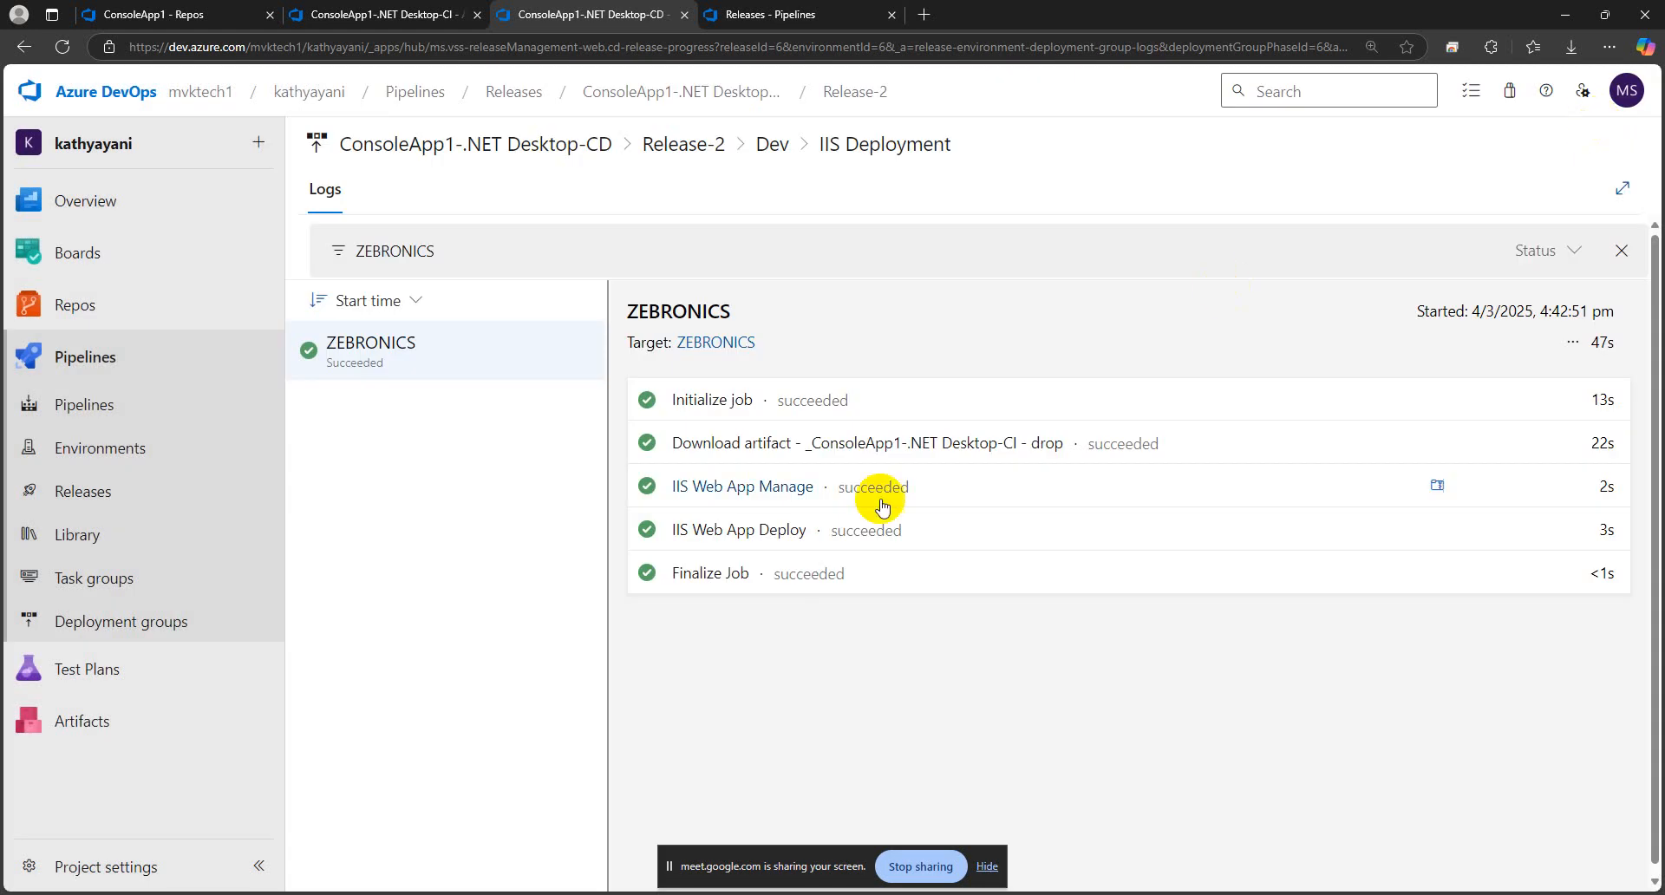
click(728, 527)
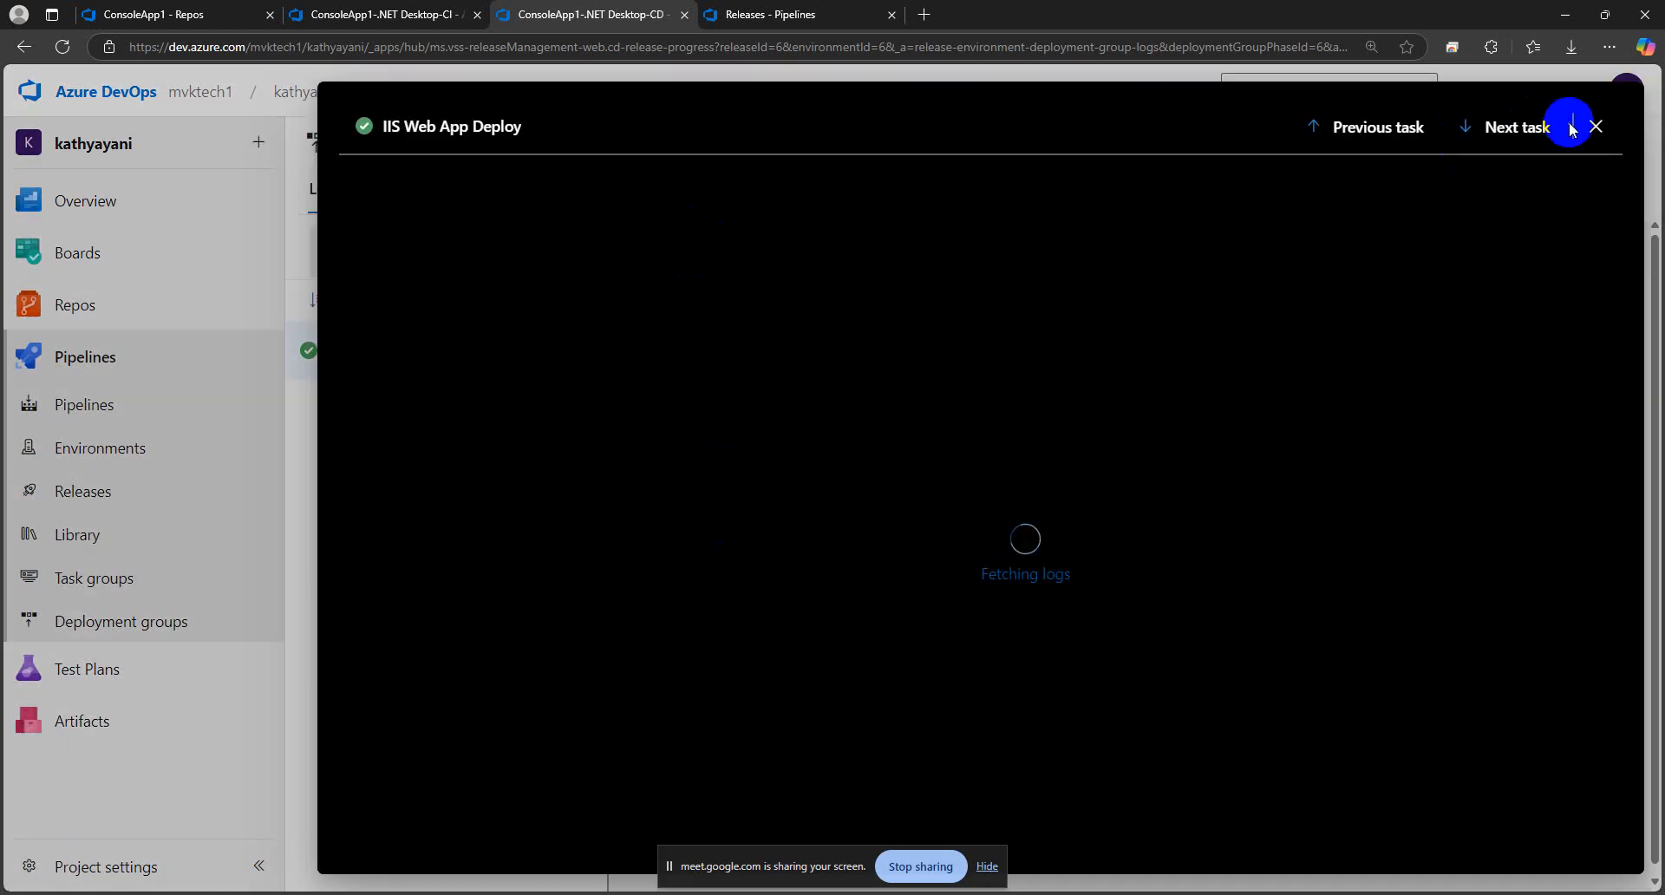
click(1596, 127)
click(642, 96)
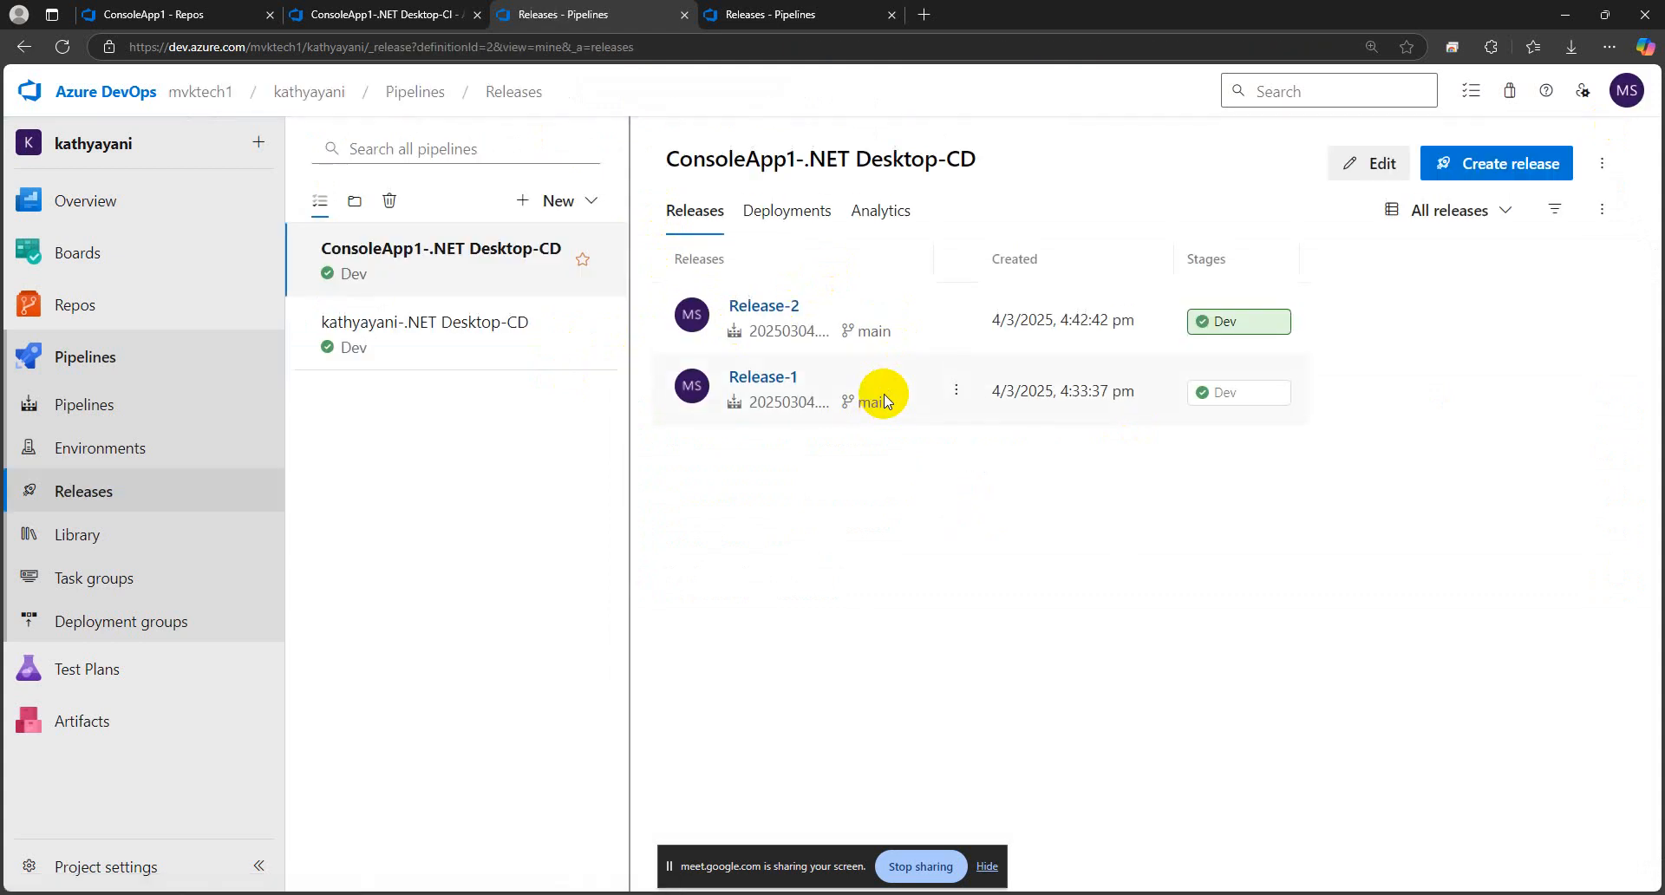
Open the ConsoleApp1-.NET Desktop-CD pipeline for editing and review the Dev stage's IIS Web App Manage and IIS Web App Deploy task settings
double_click(456, 560)
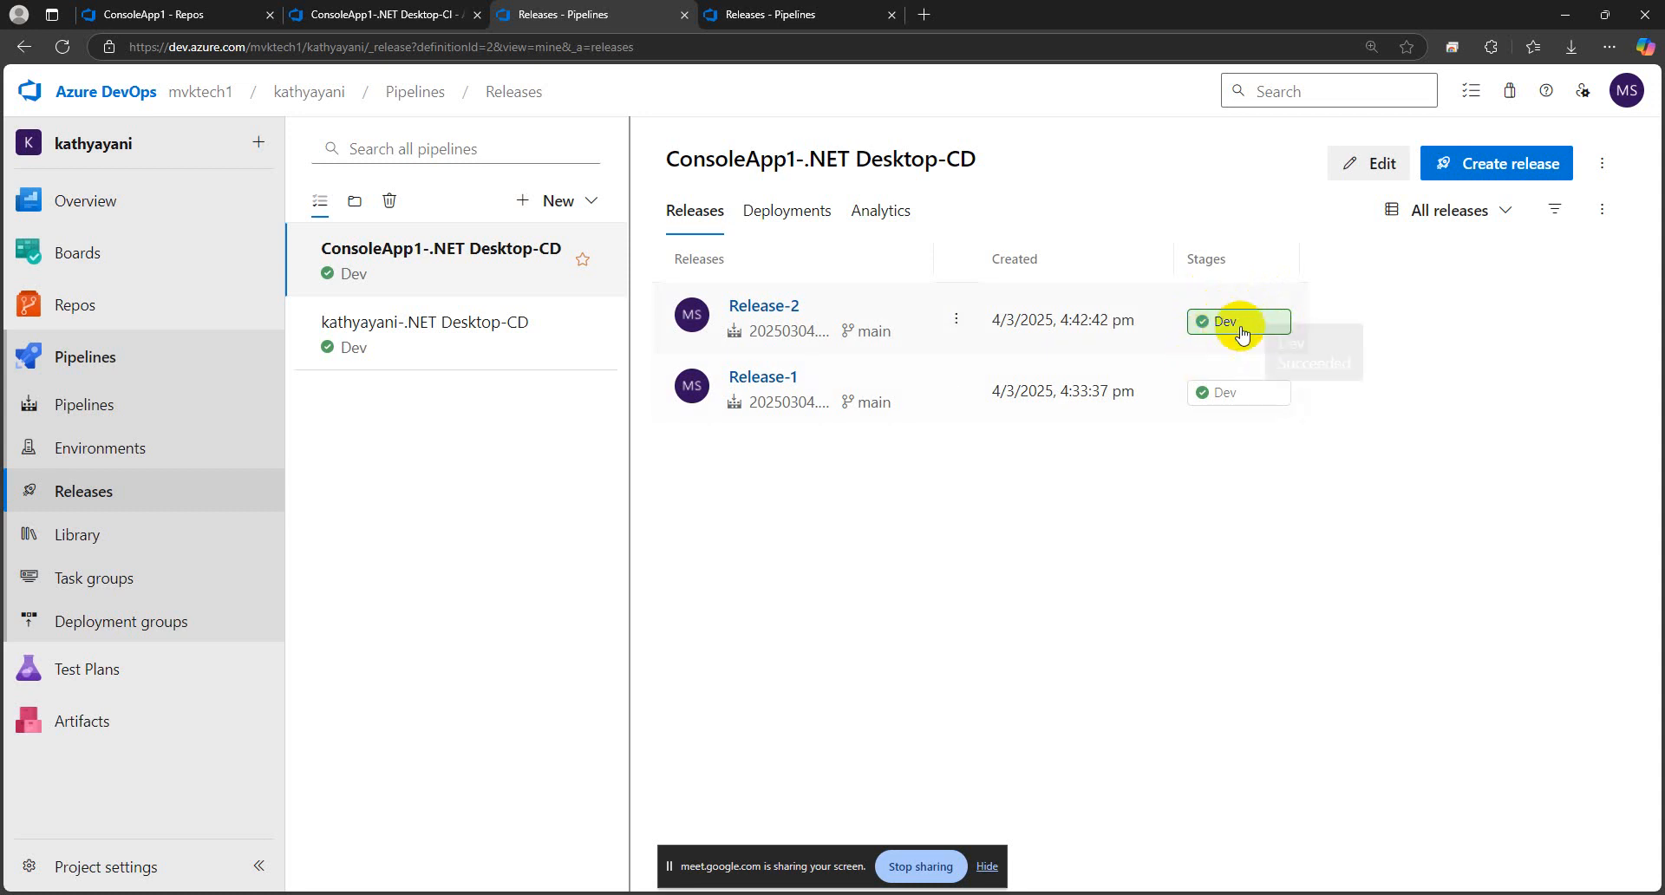
click(1355, 166)
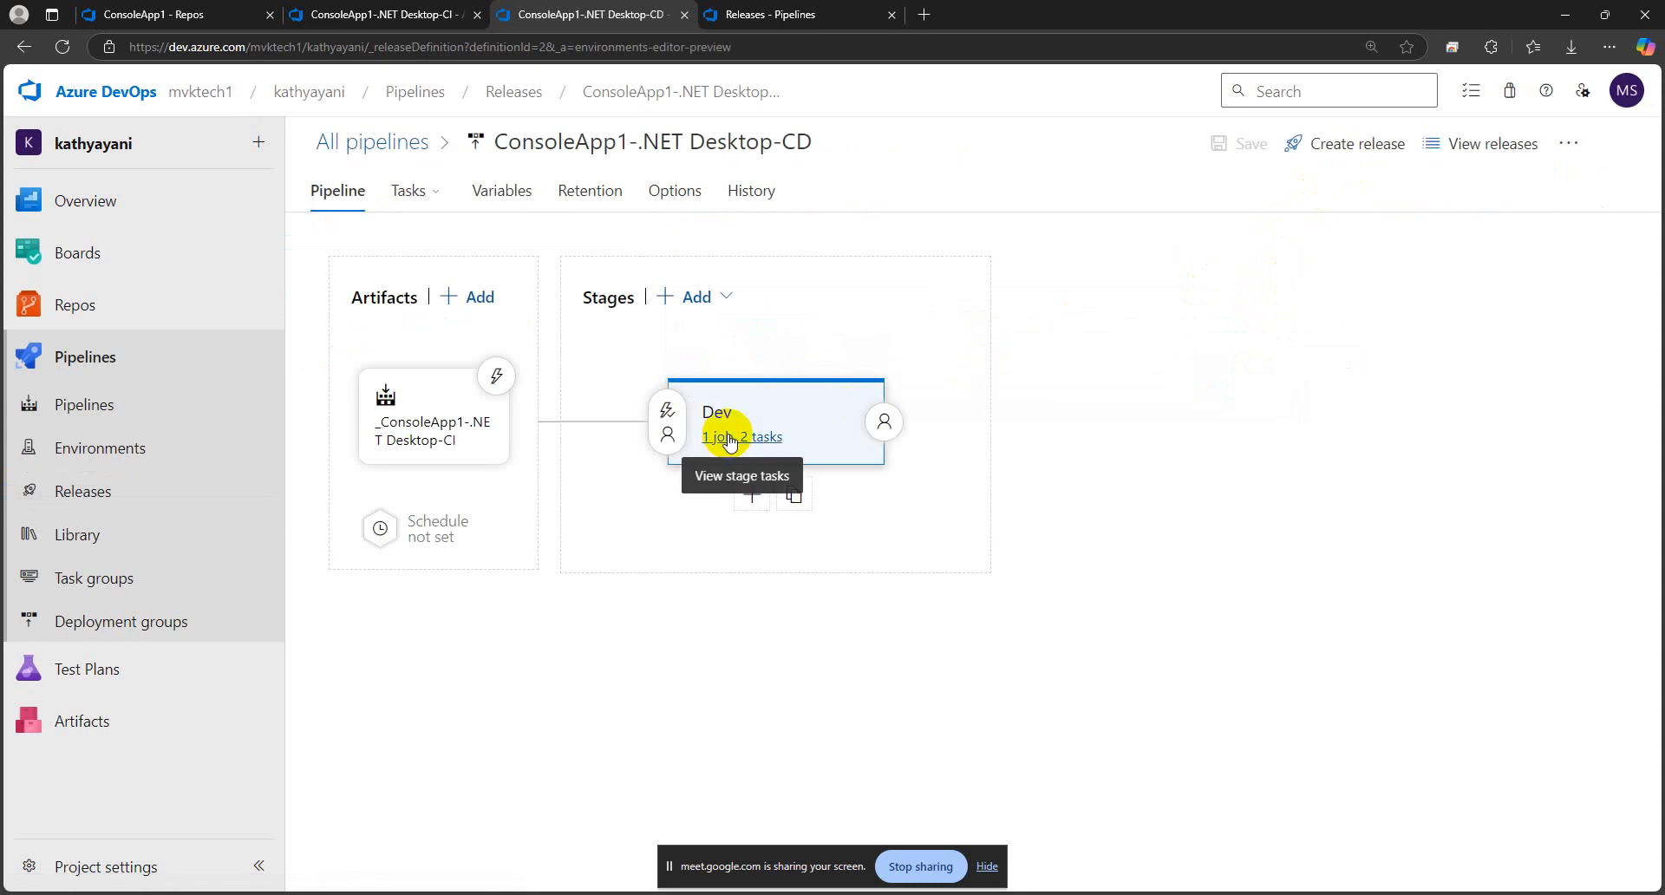
click(729, 437)
click(555, 390)
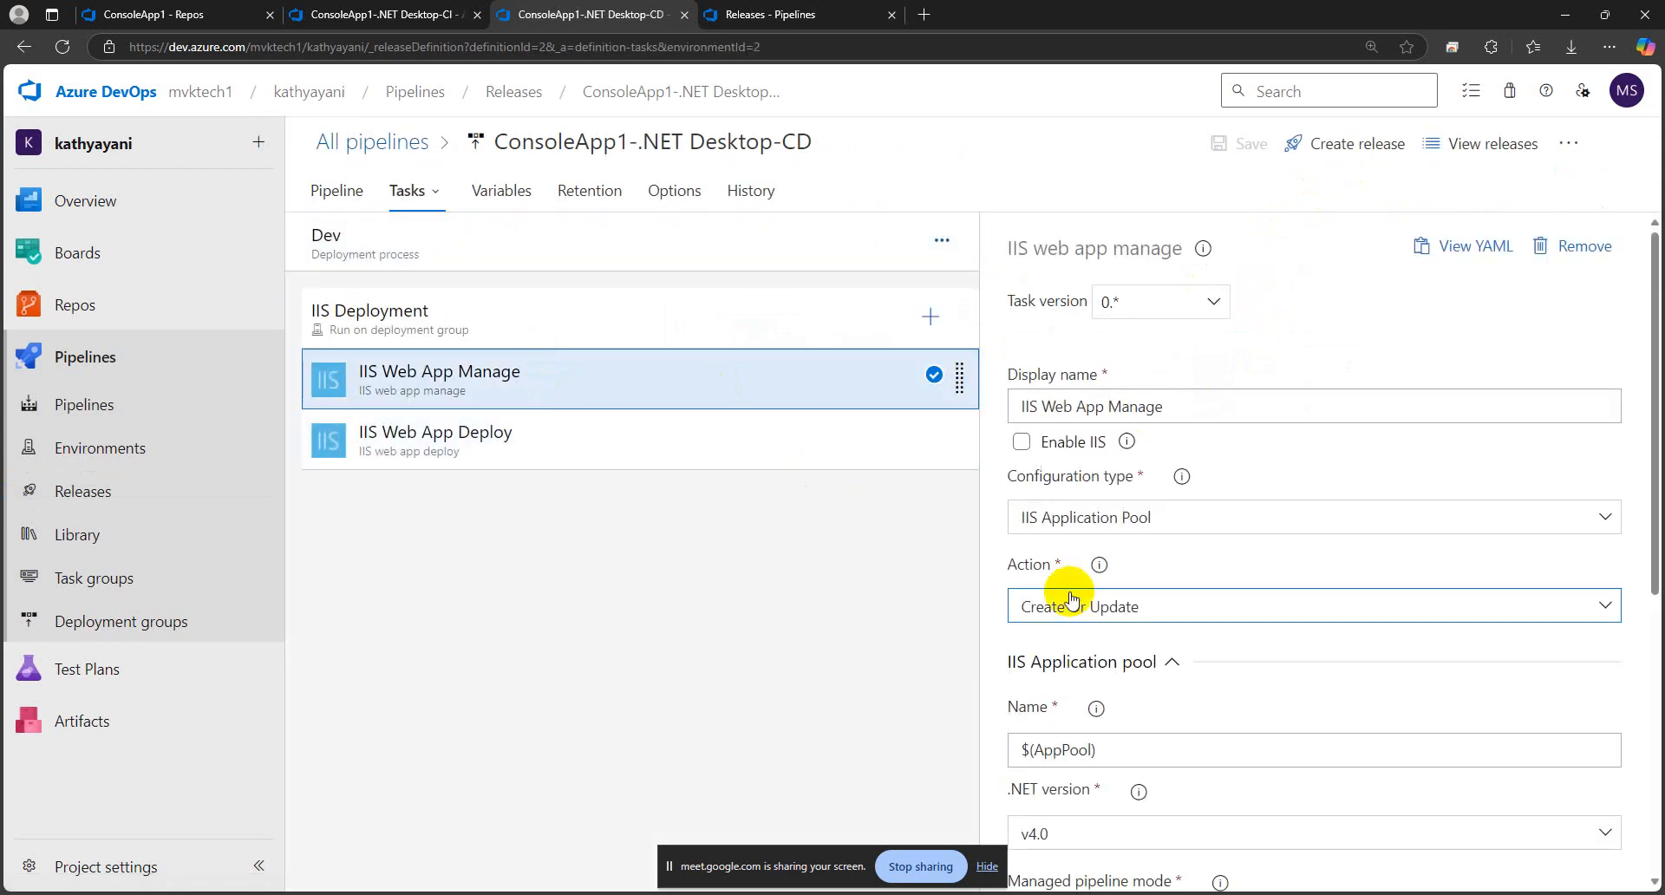
click(606, 439)
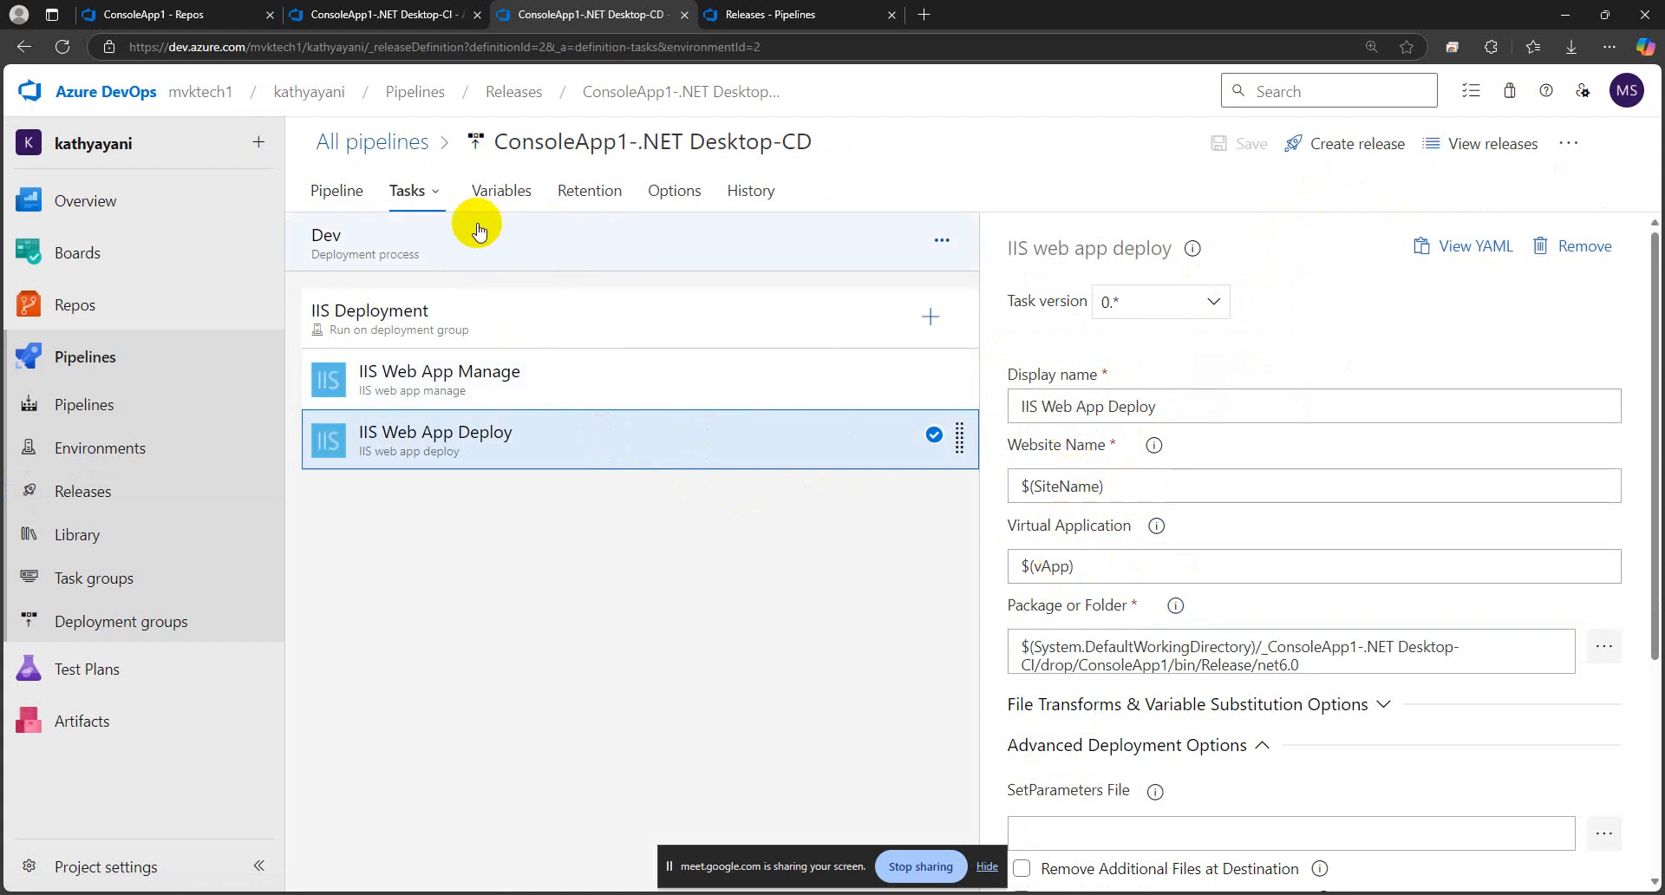
Compare the vApp pipeline variable with the Virtual Application setting of the Dev stage's IIS Web App Deploy task
click(502, 190)
click(807, 430)
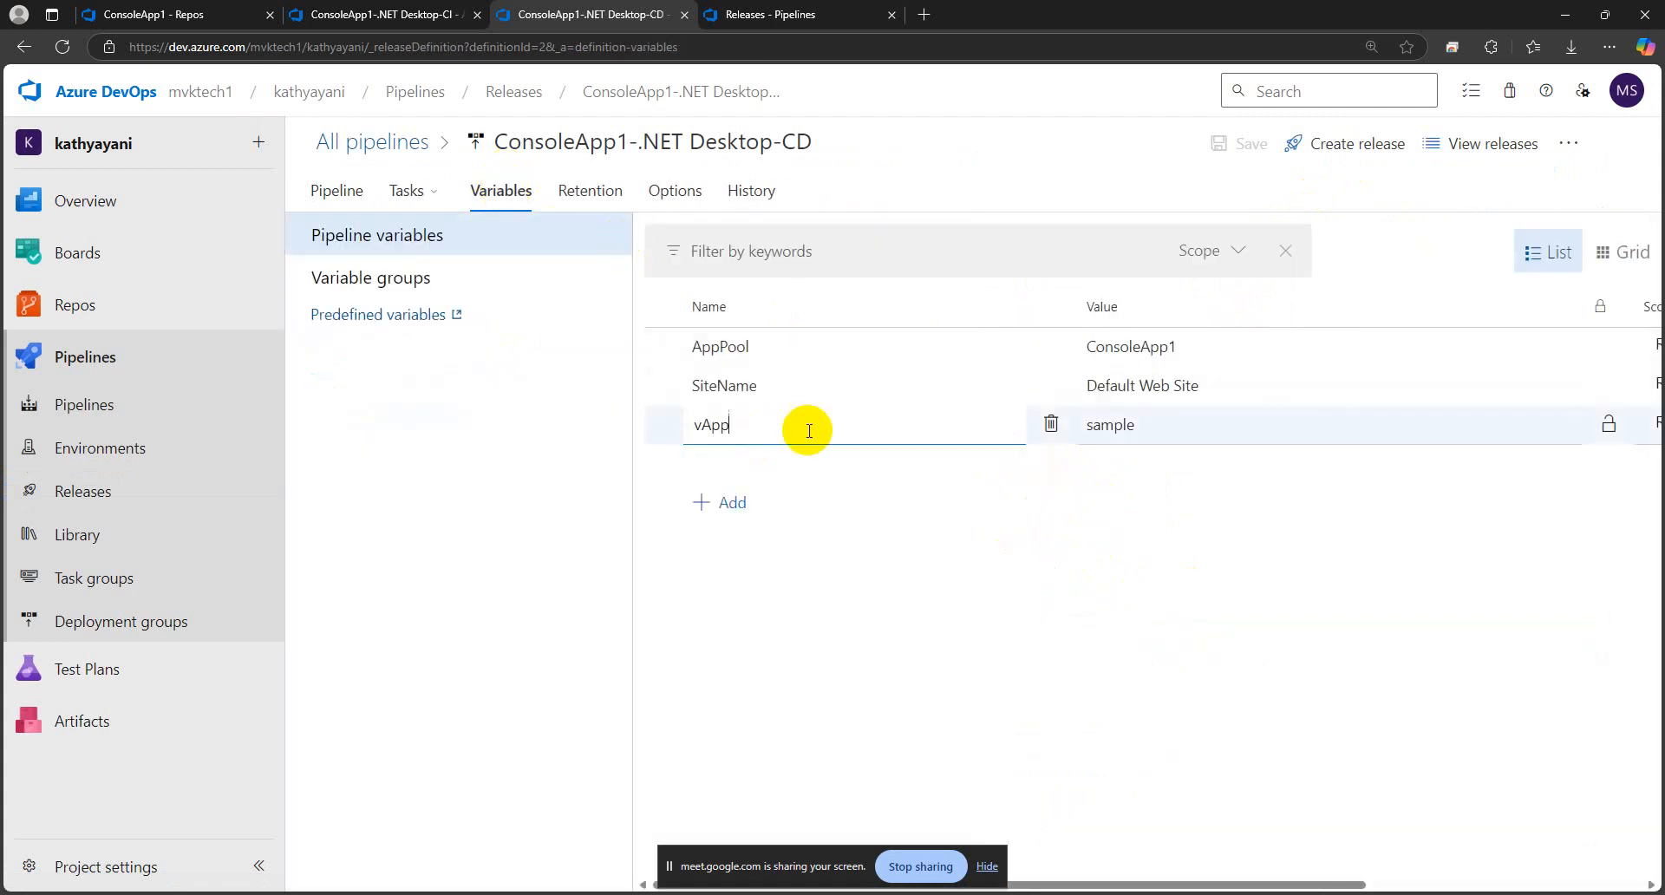
click(1182, 419)
drag(1179, 420, 1096, 425)
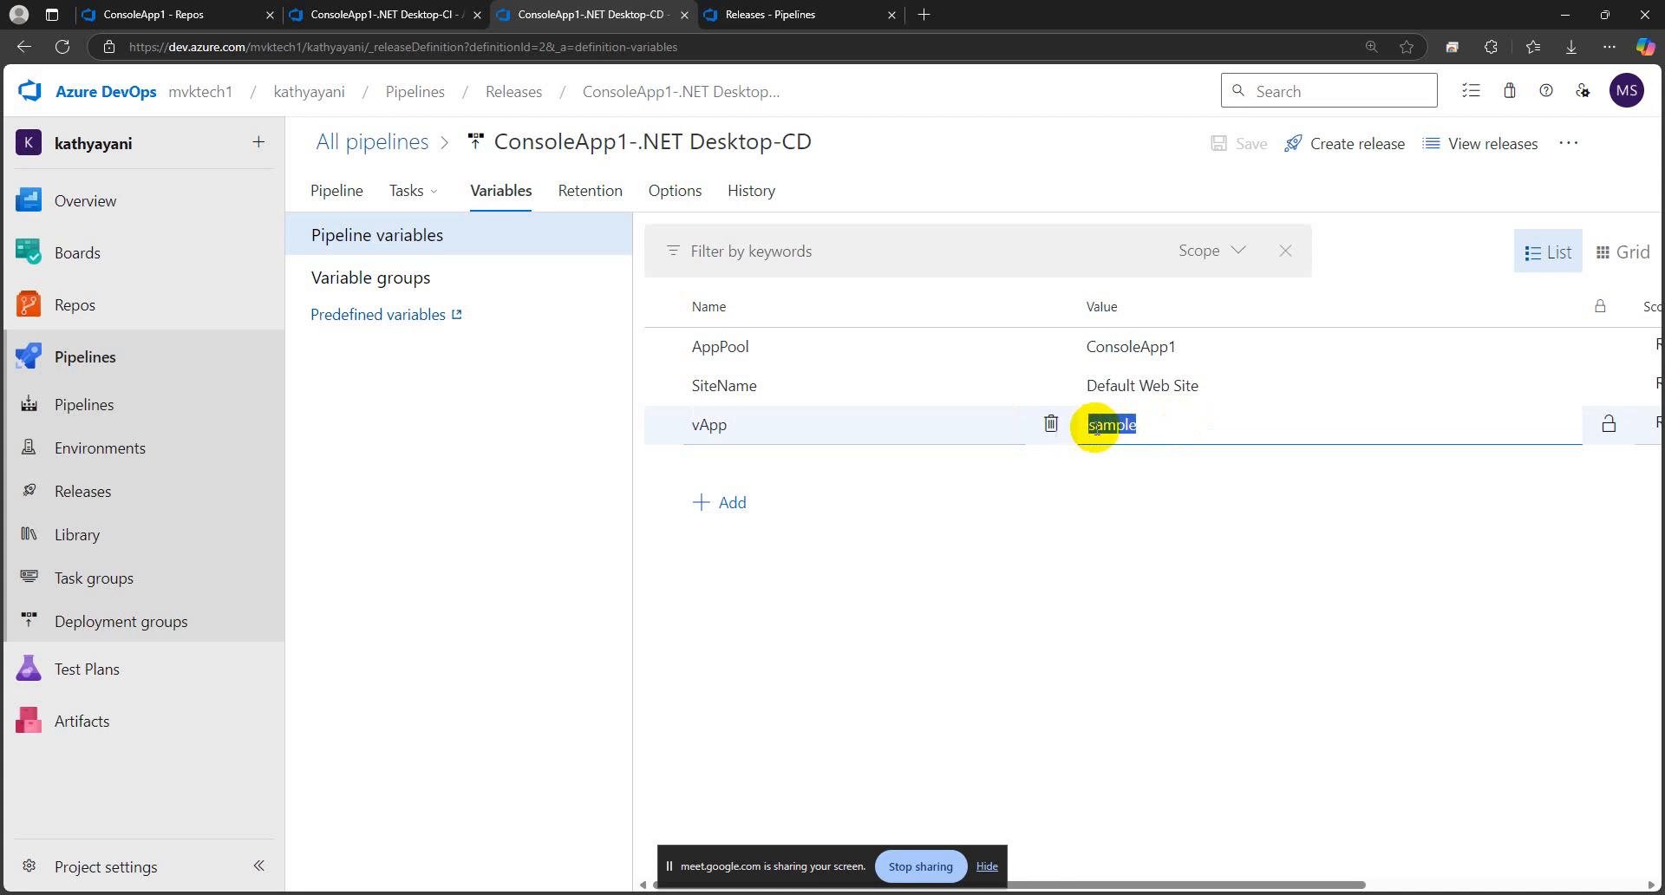
click(1110, 549)
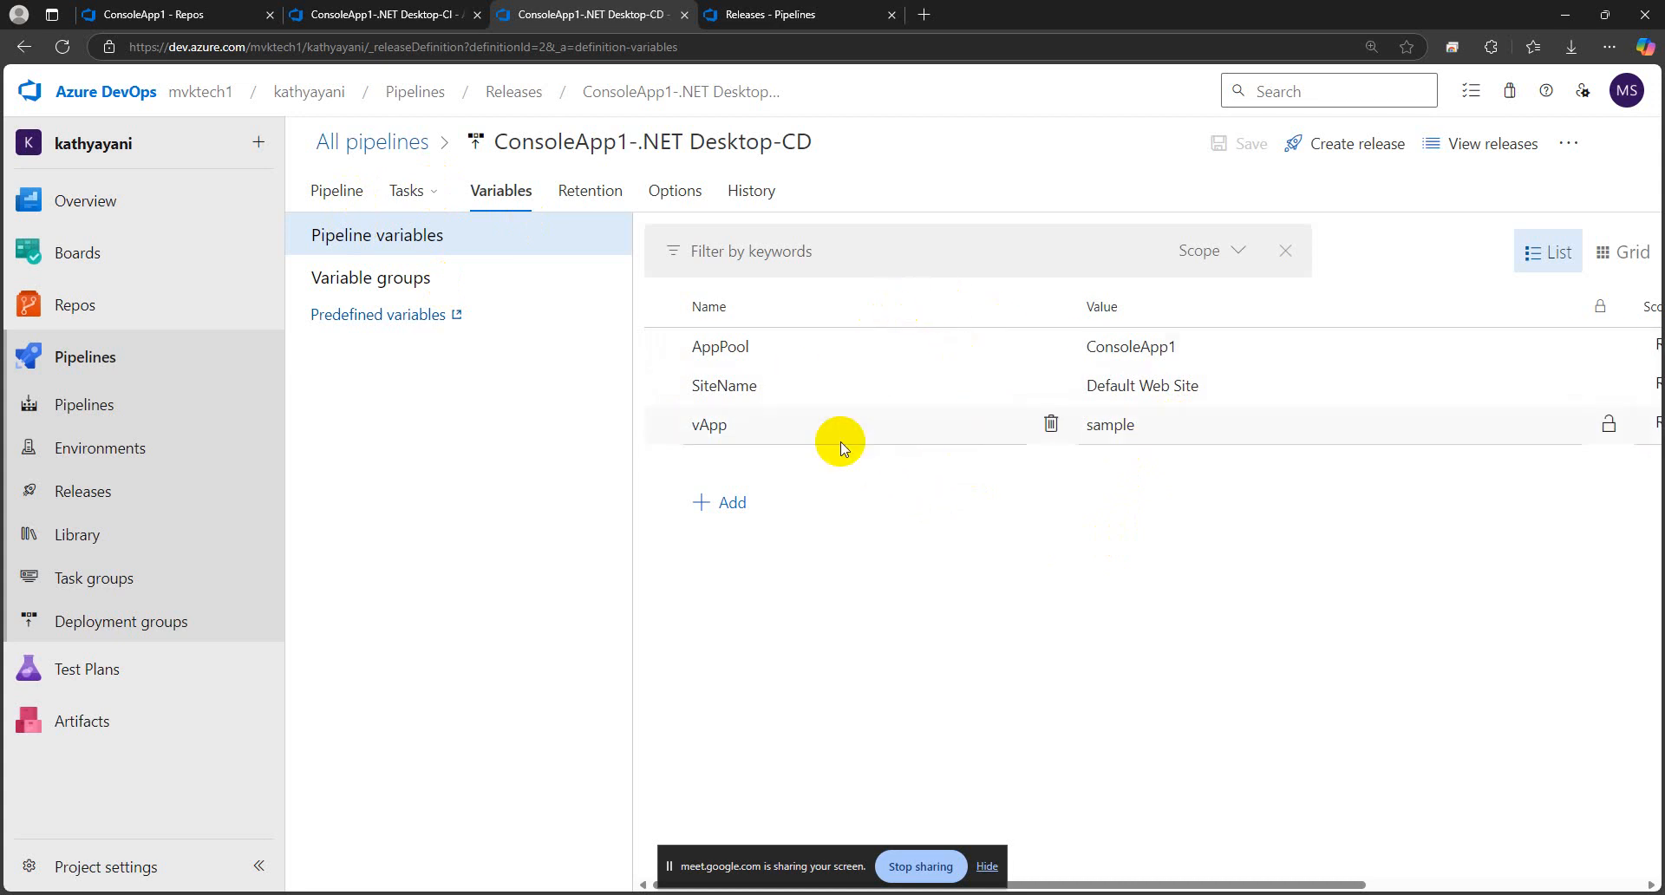
mouse_move(418, 198)
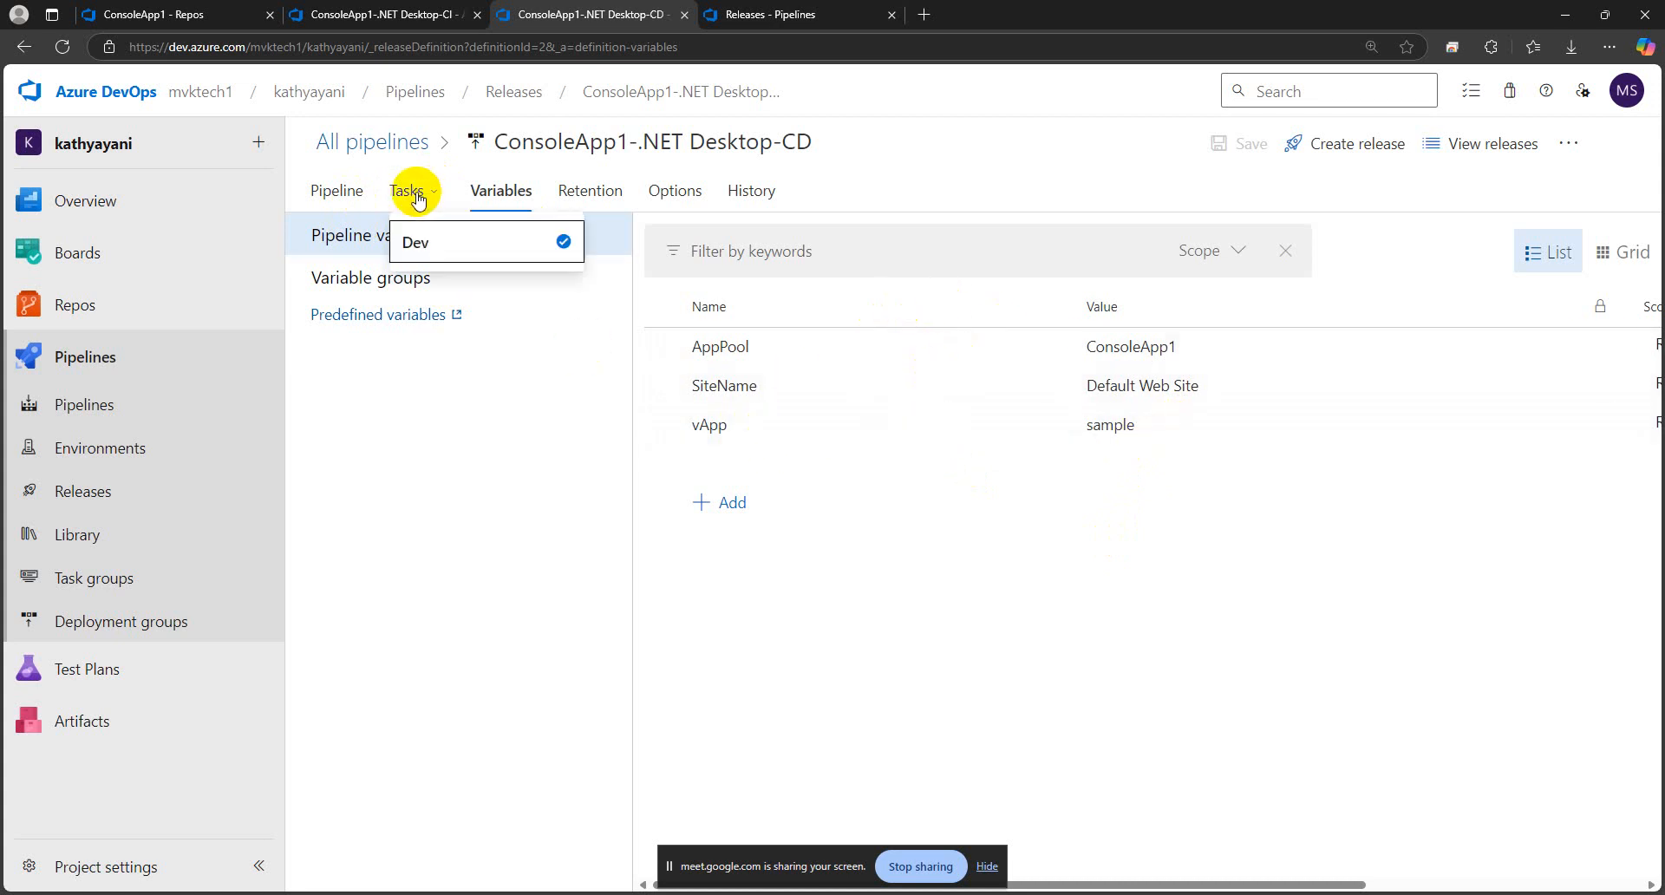
click(417, 244)
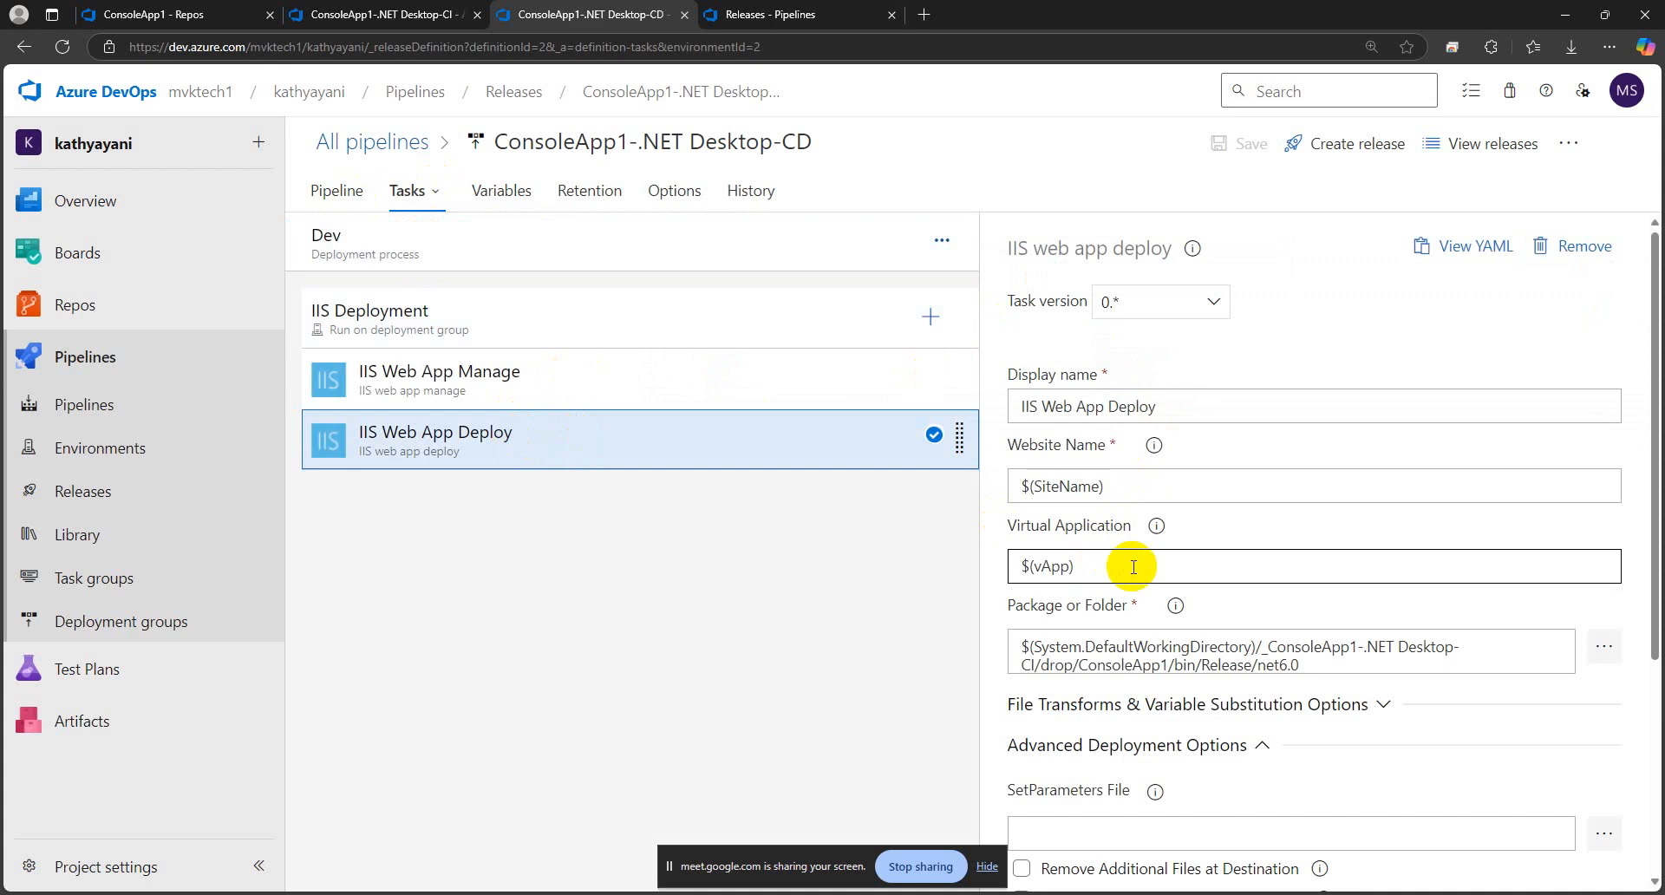
drag(1134, 562, 881, 591)
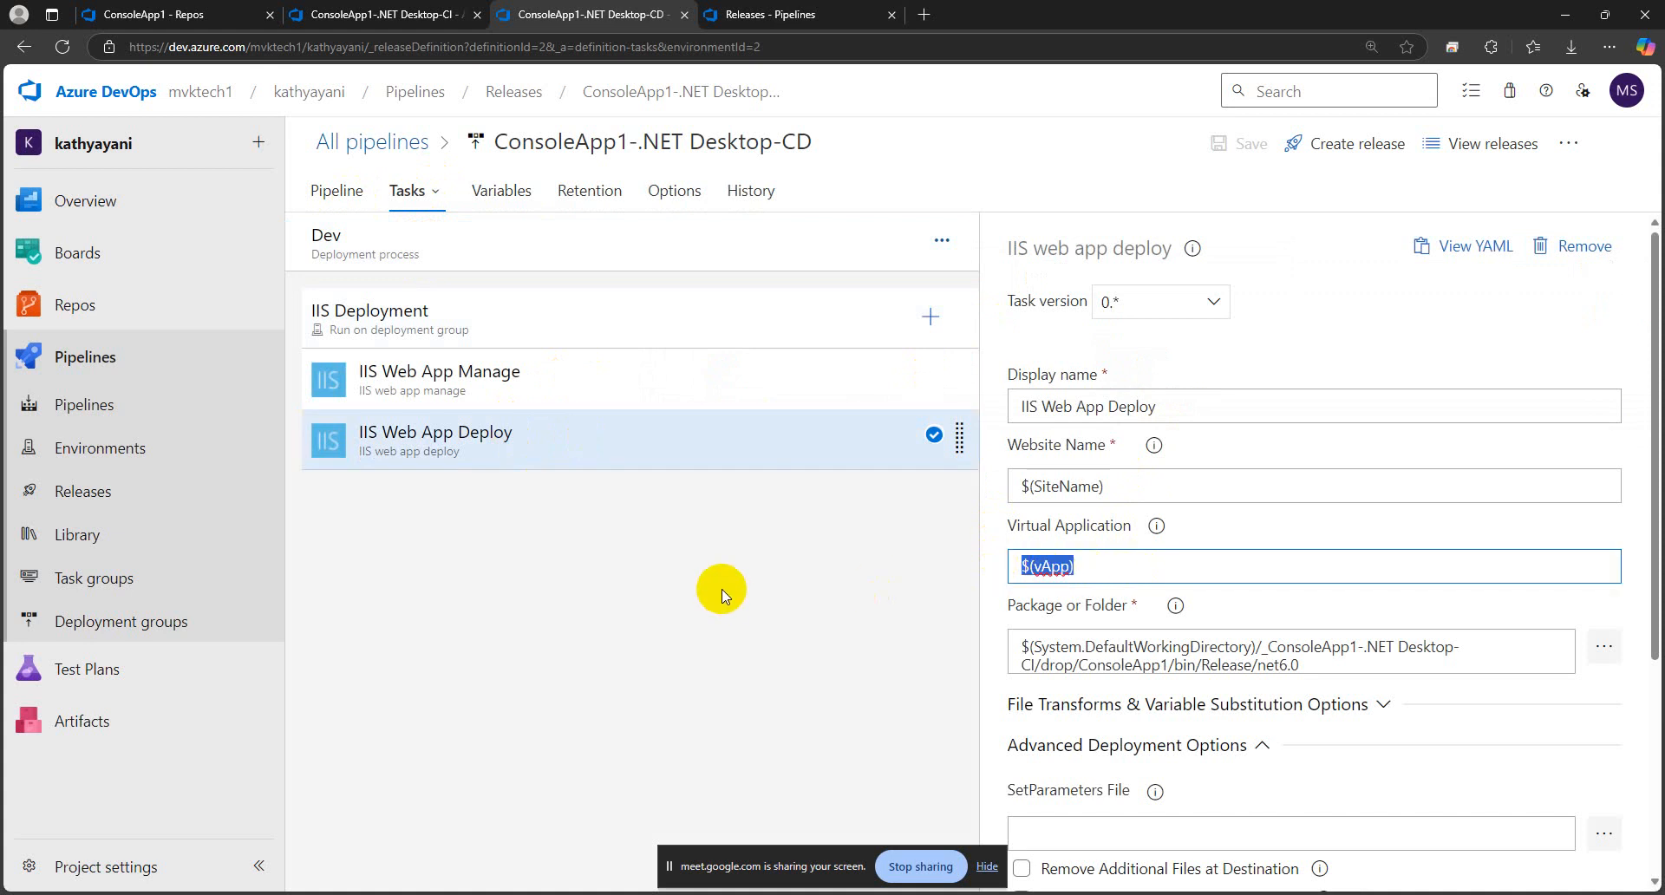
click(724, 595)
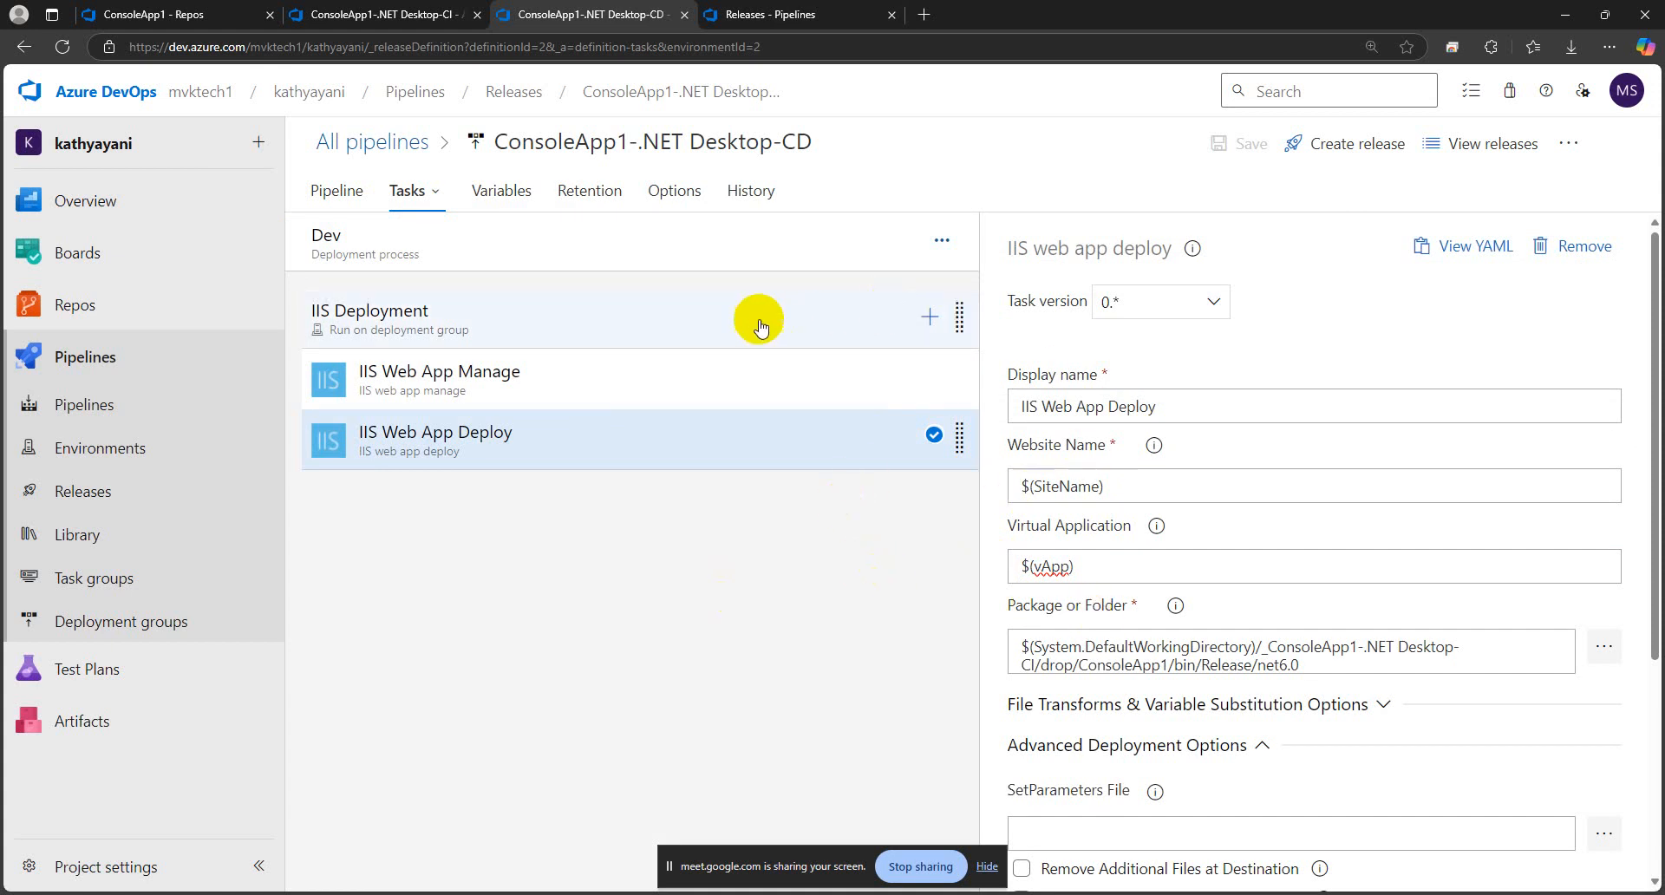
Set the Virtual Application of the Dev stage's IIS Web App Deploy task to sample-qa
click(1091, 566)
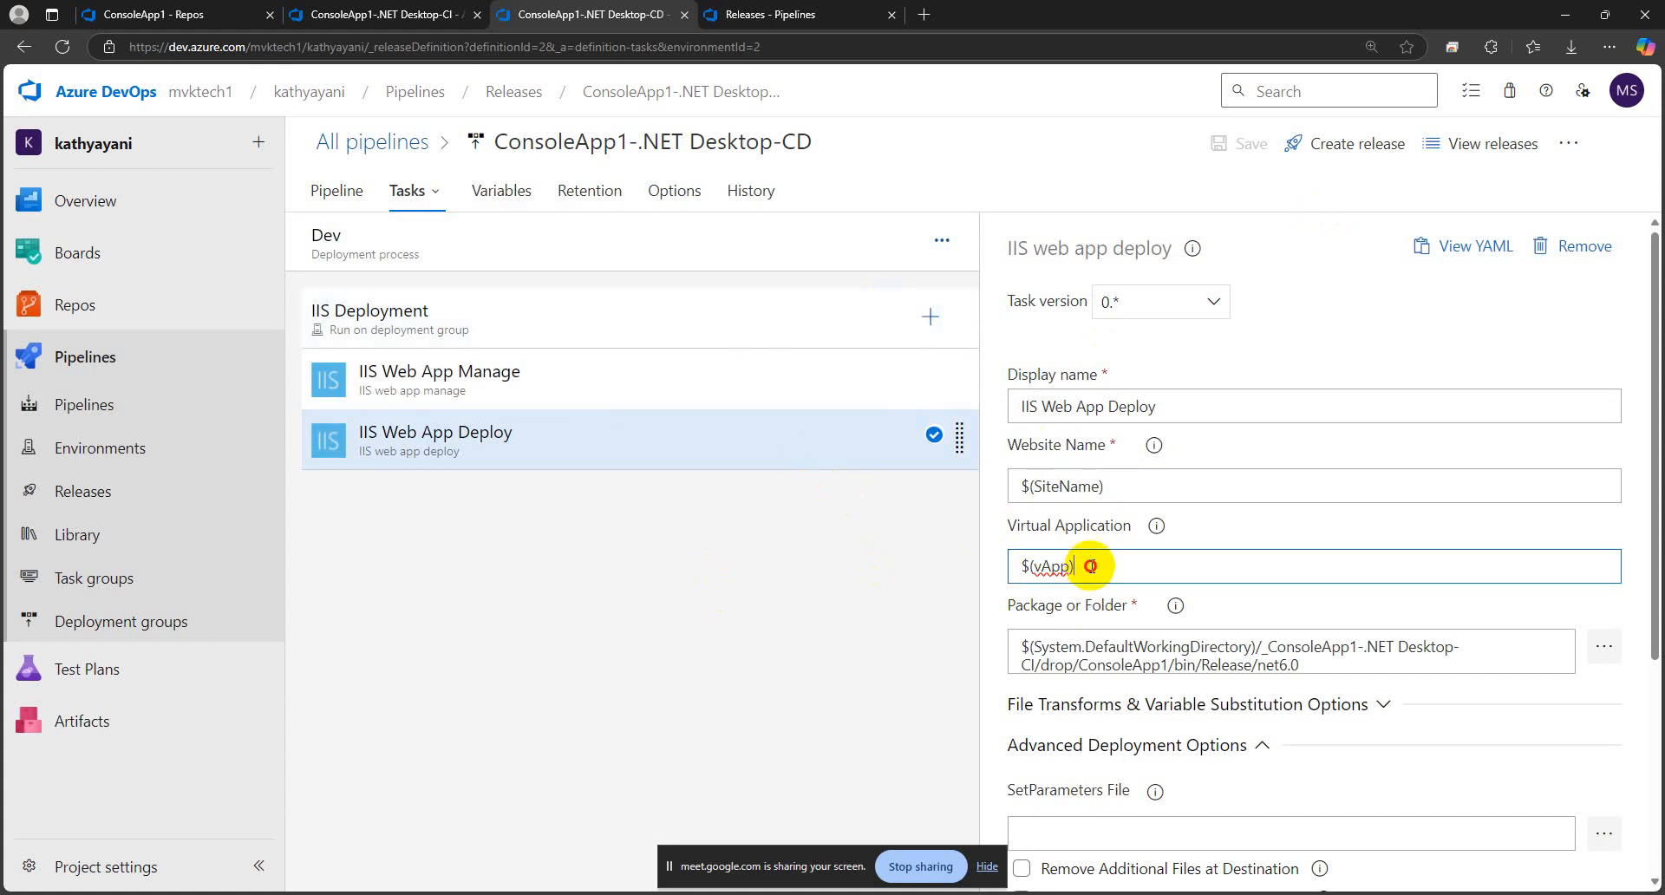
drag(1091, 565, 994, 579)
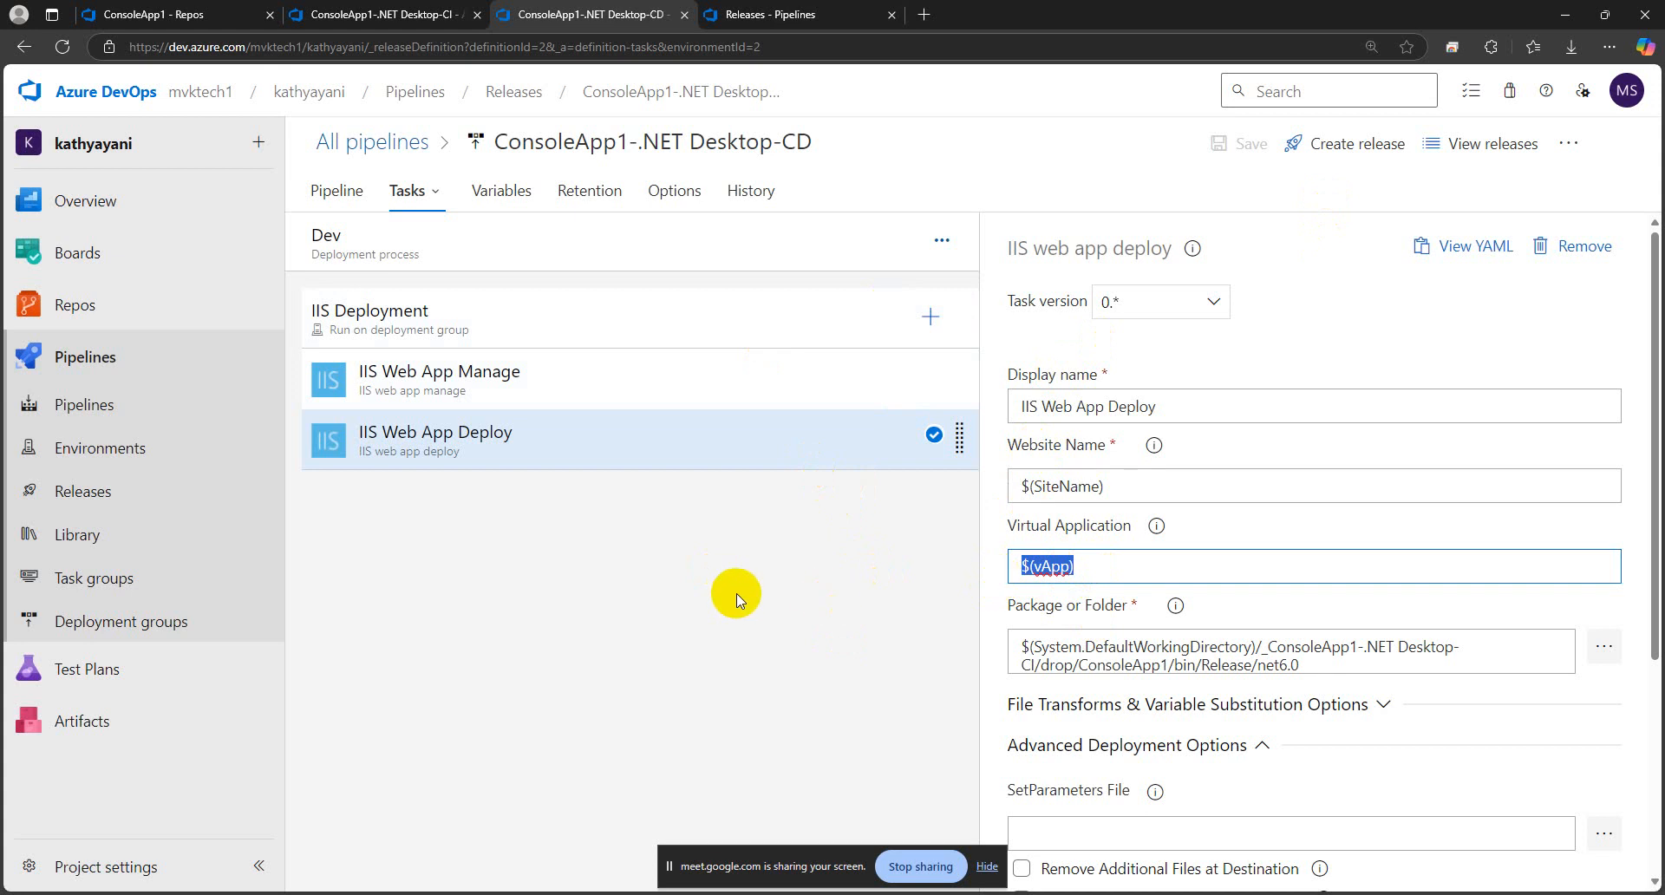
text(sample-qa)
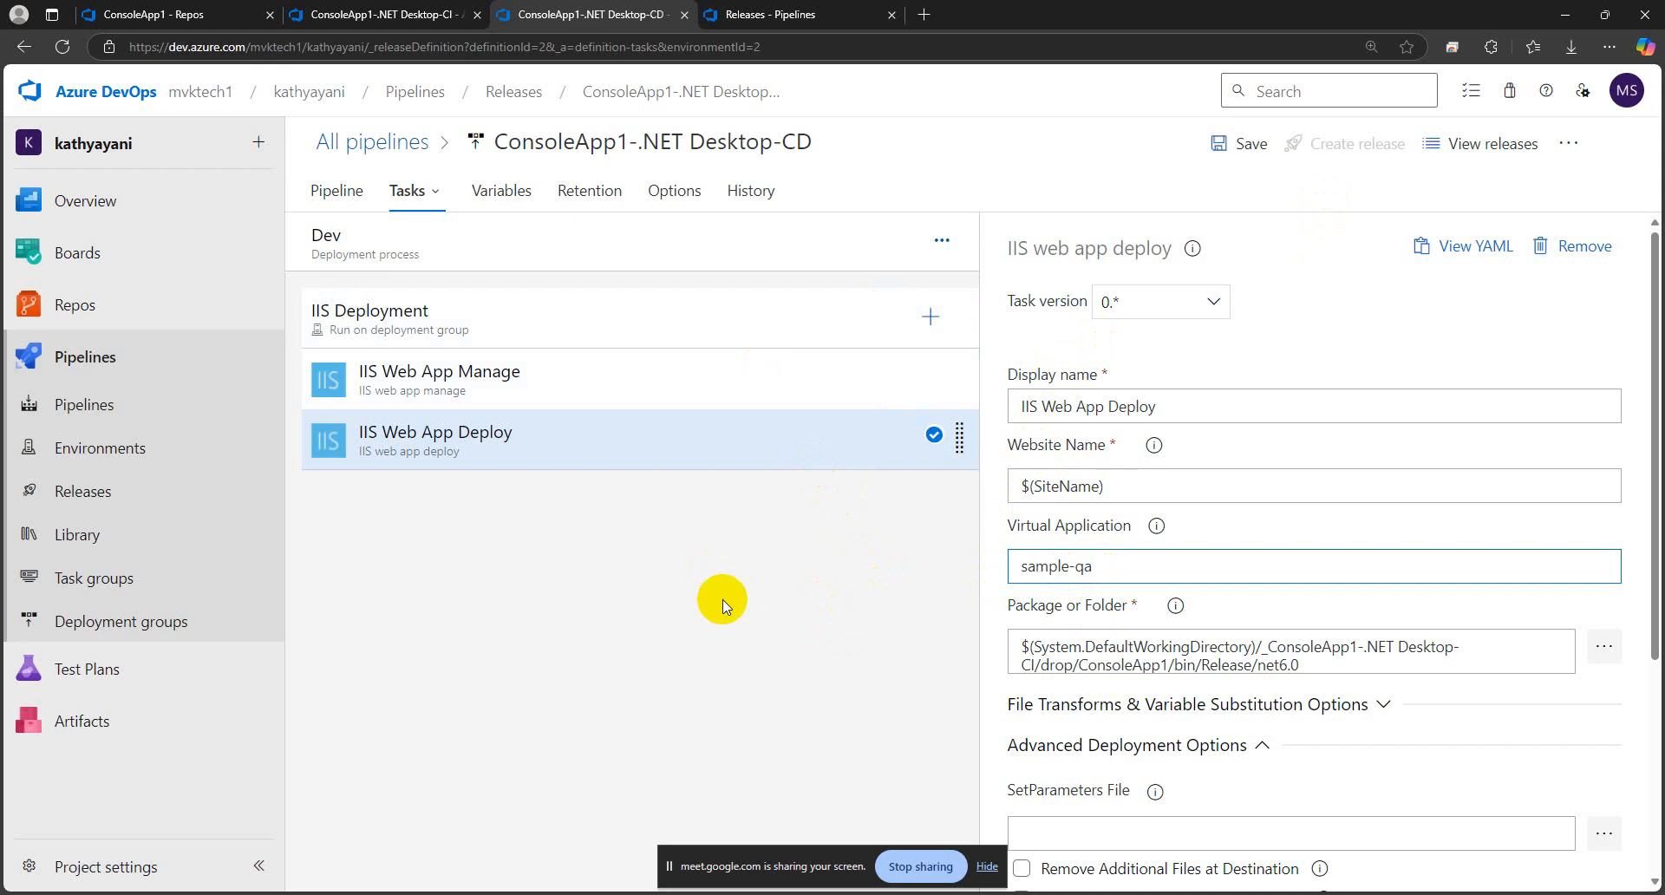
click(666, 621)
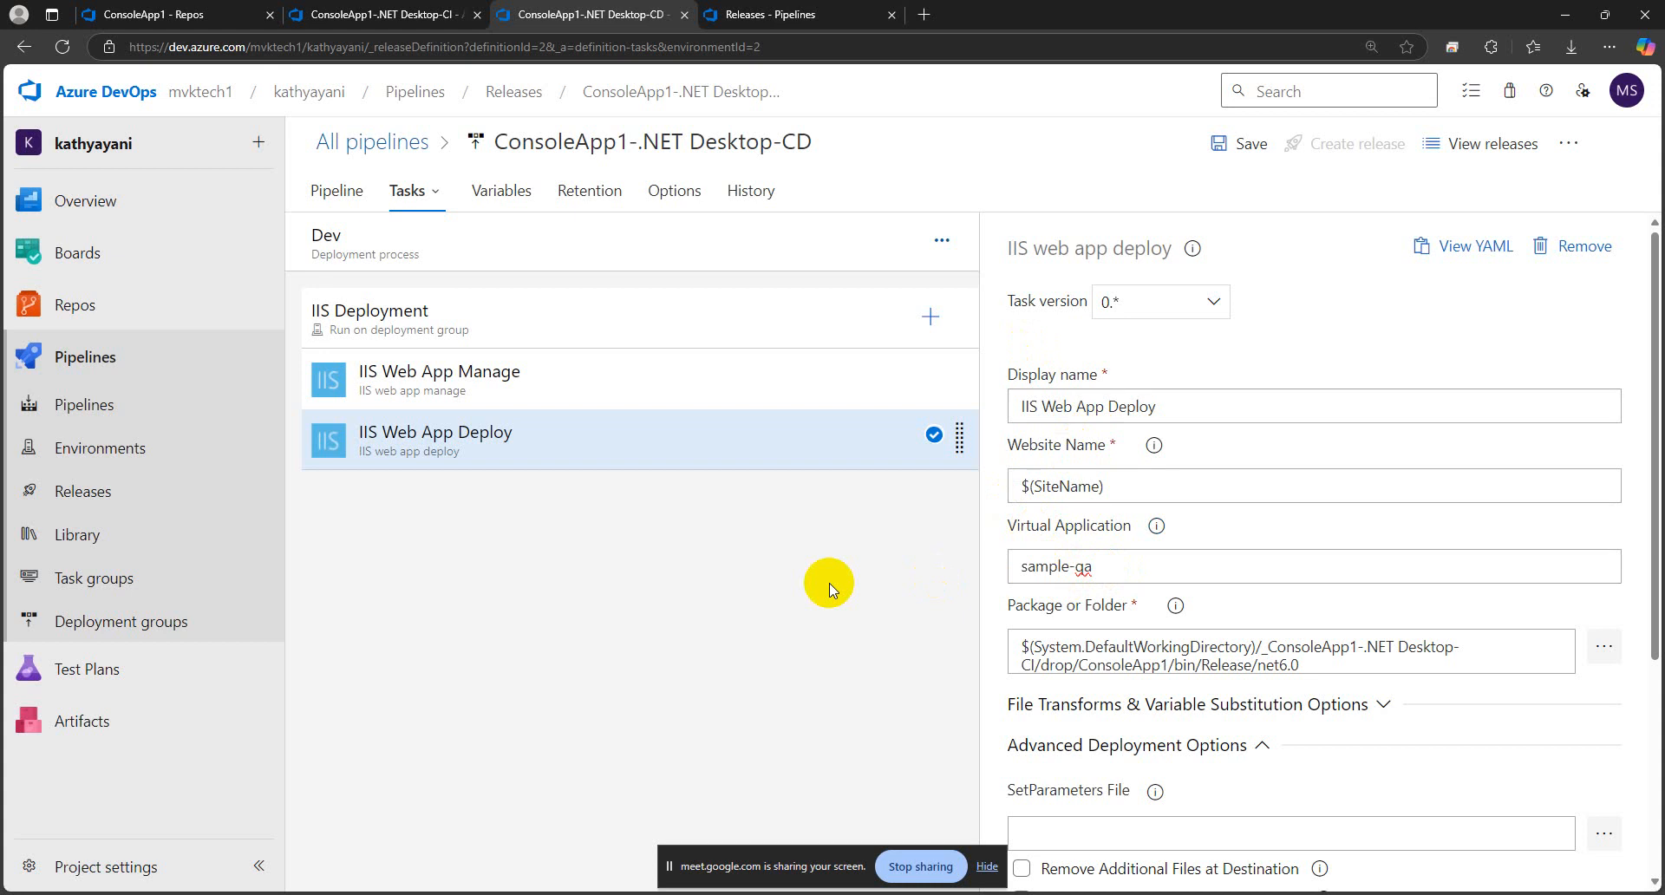
drag(1098, 566, 1010, 555)
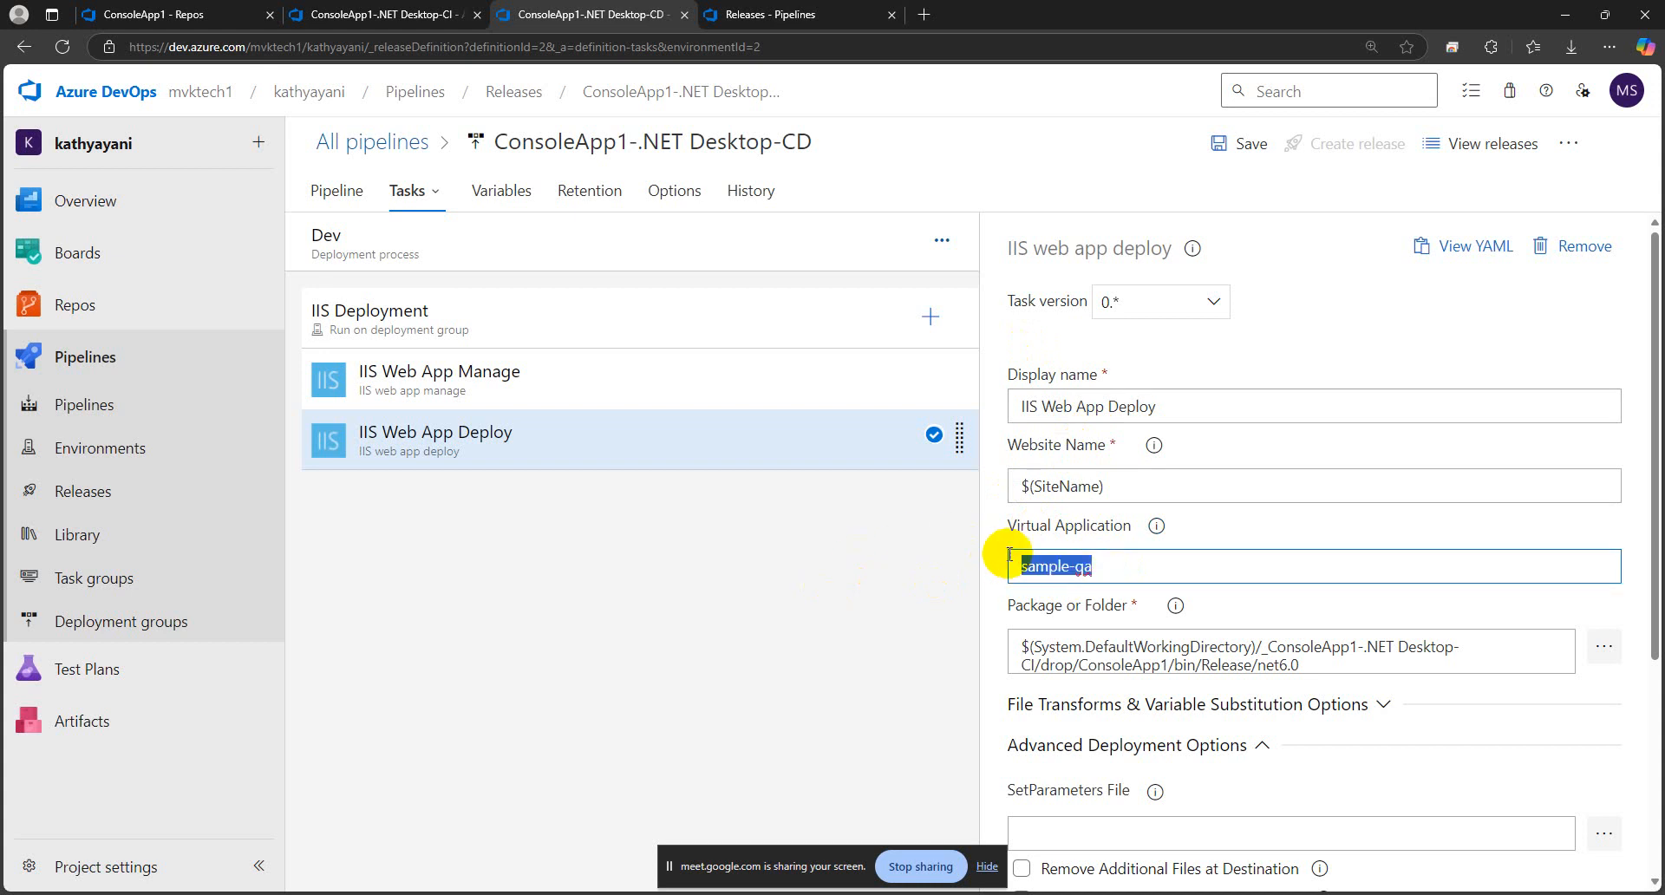
click(717, 587)
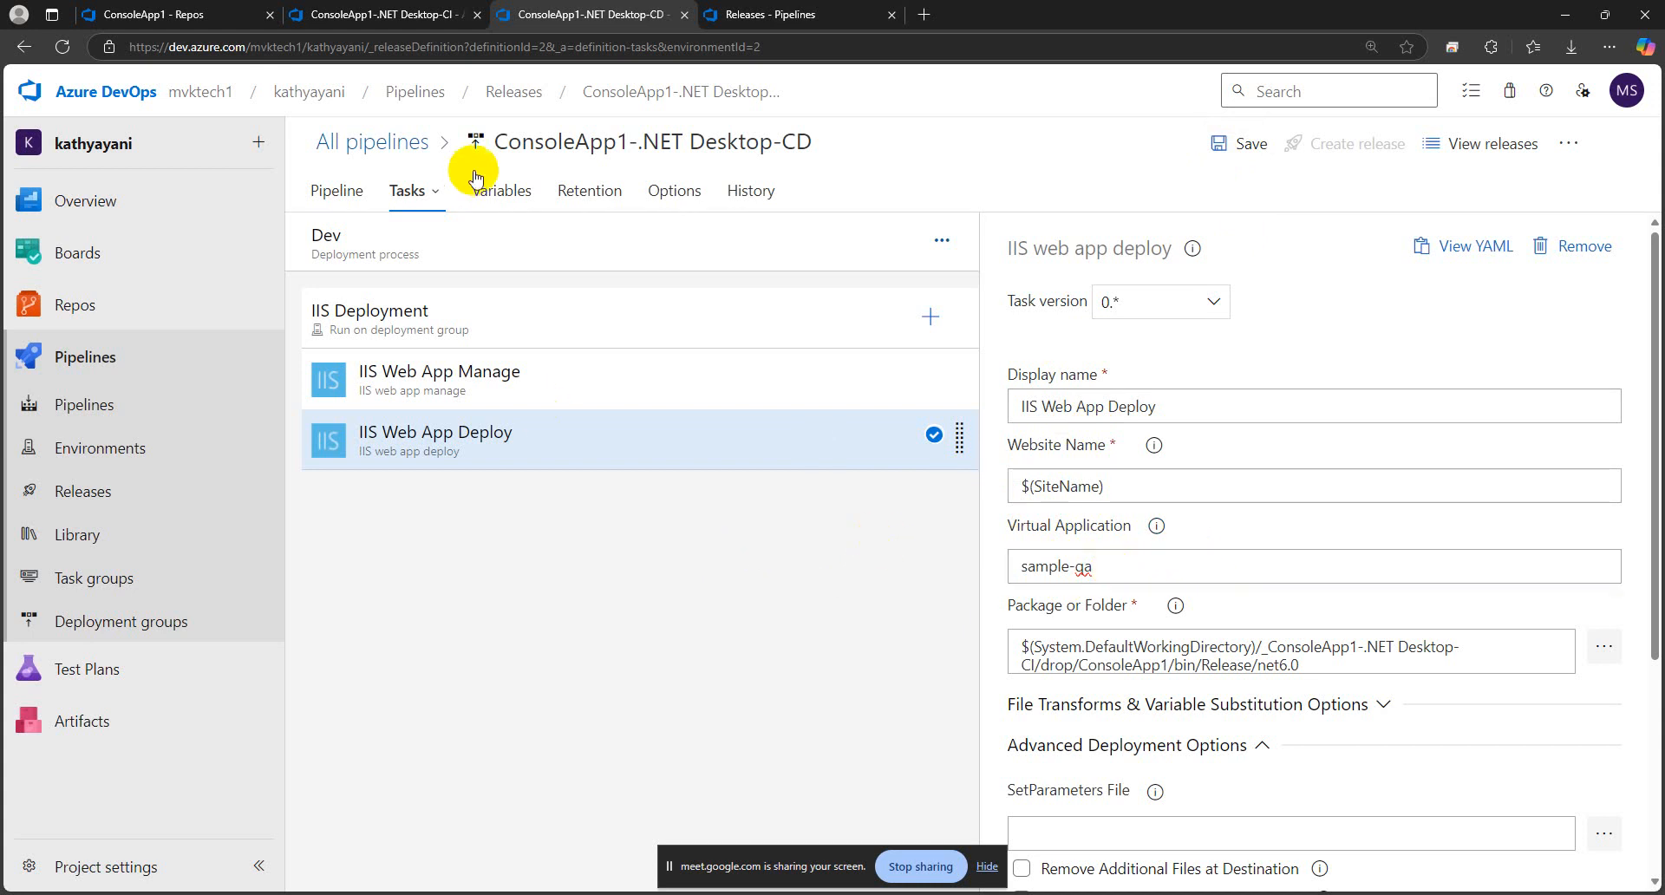
Check the vApp variable against the deploy task's Virtual Application, and leave the pipeline editor without saving the changes
click(500, 191)
click(1168, 425)
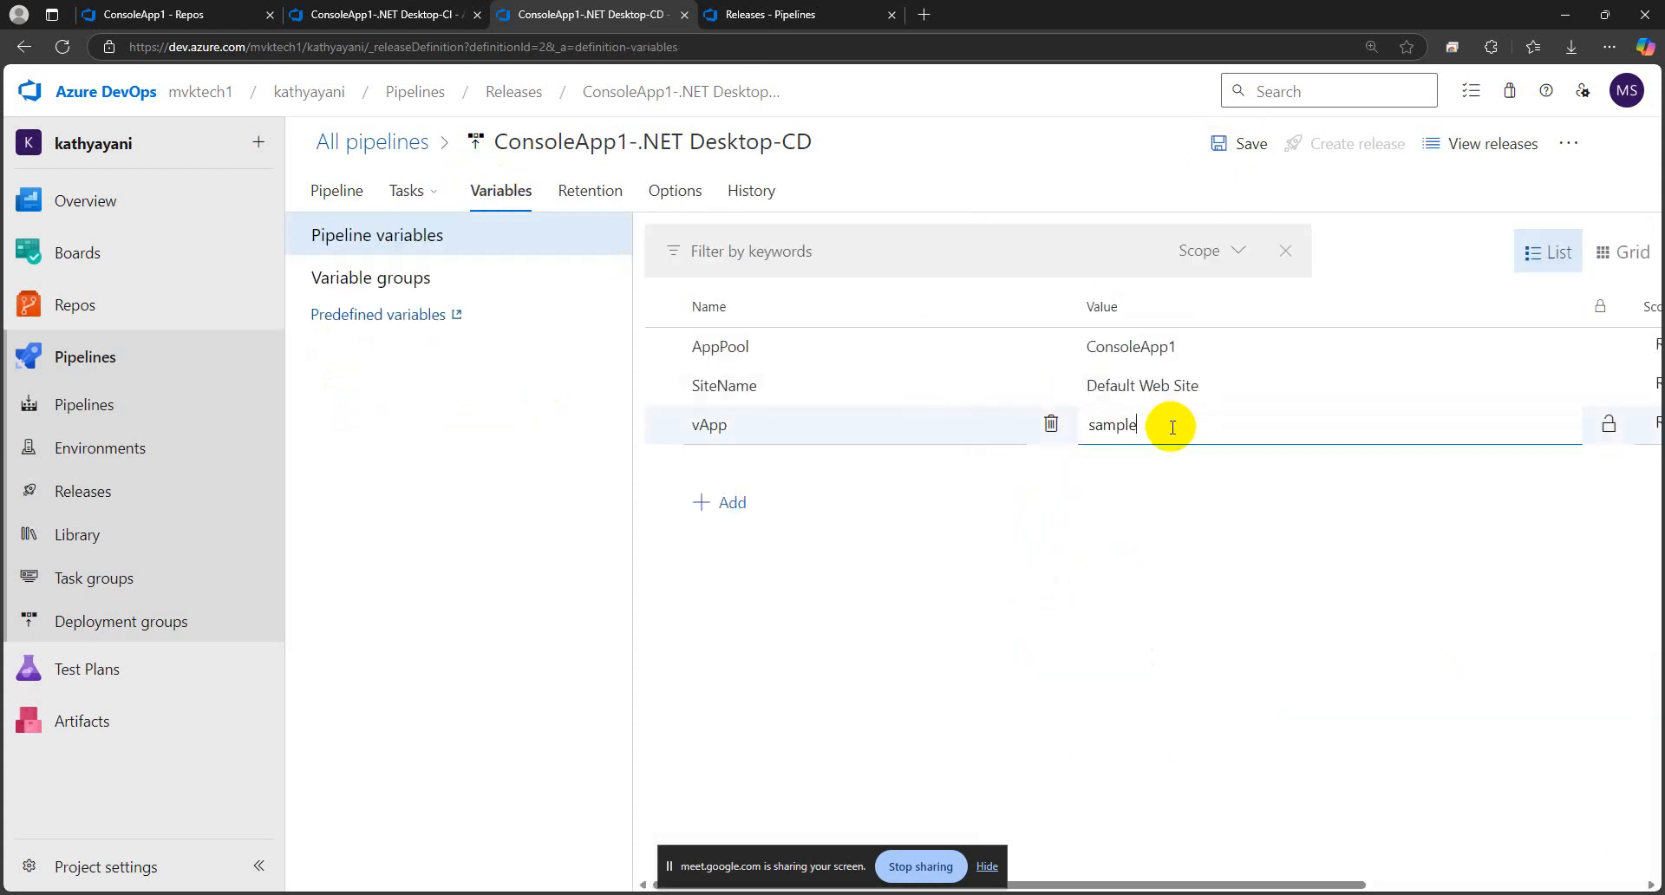
click(424, 204)
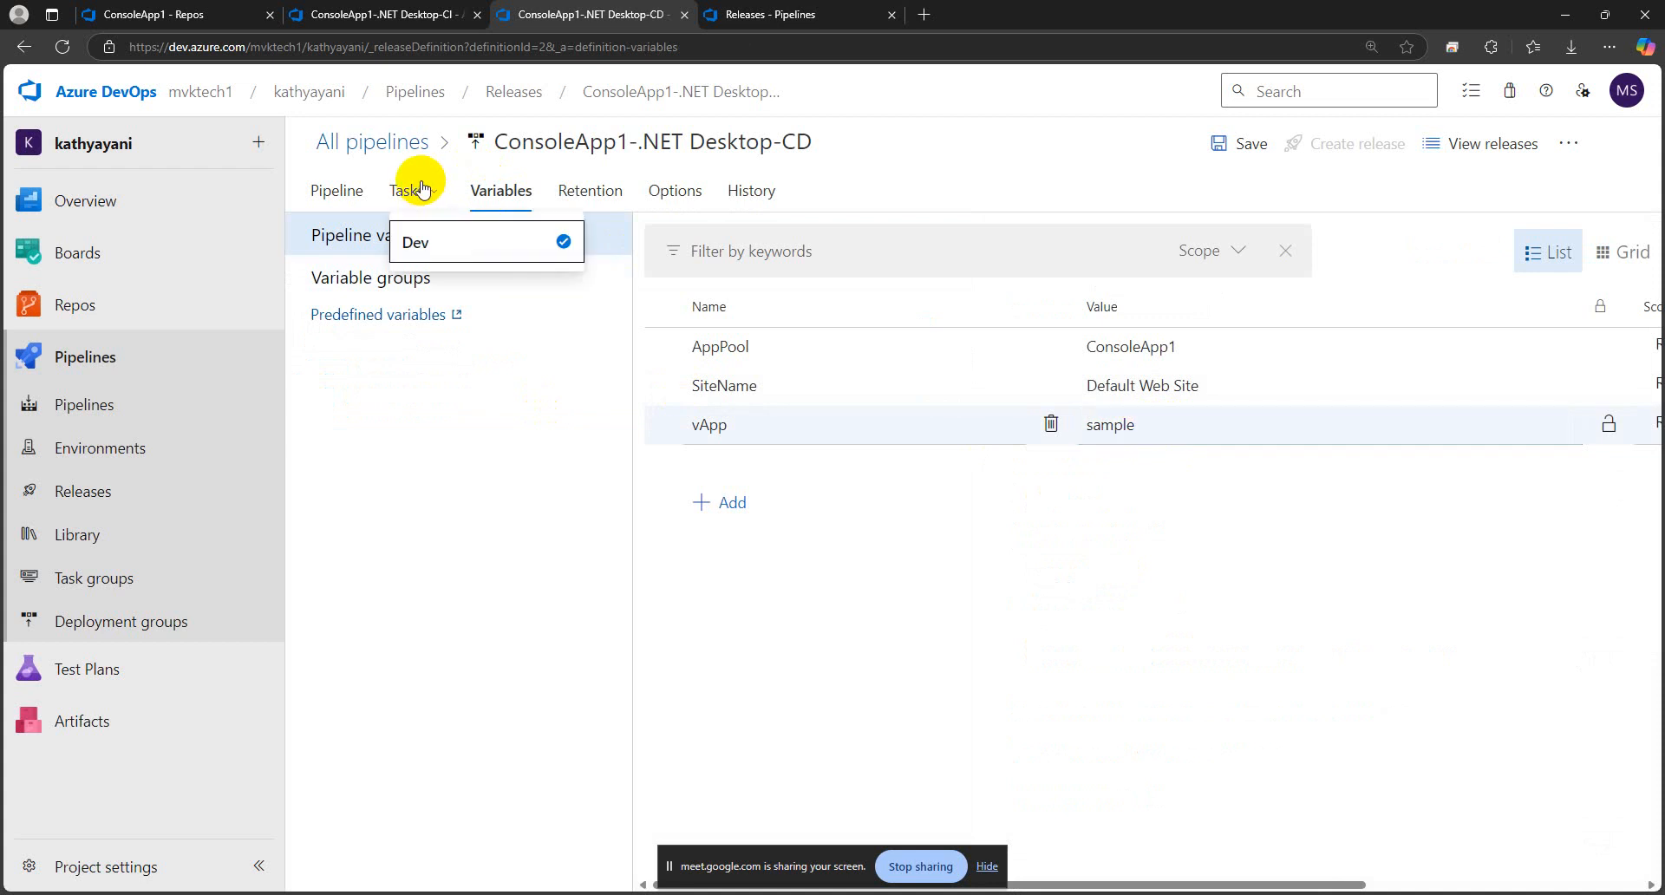
click(417, 189)
click(416, 246)
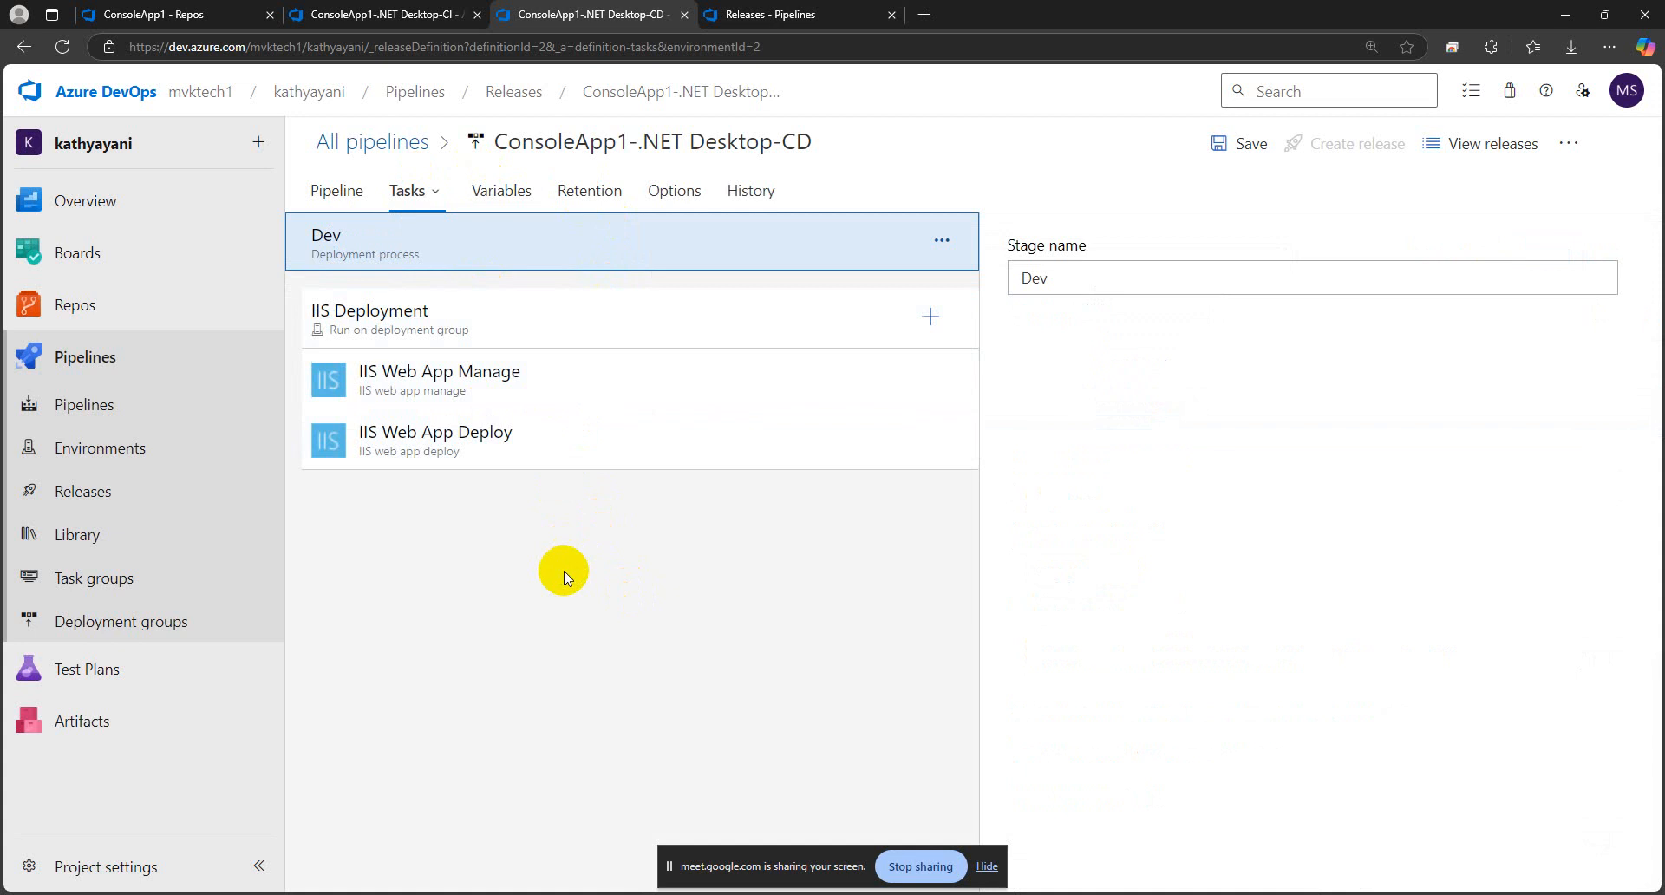
click(565, 438)
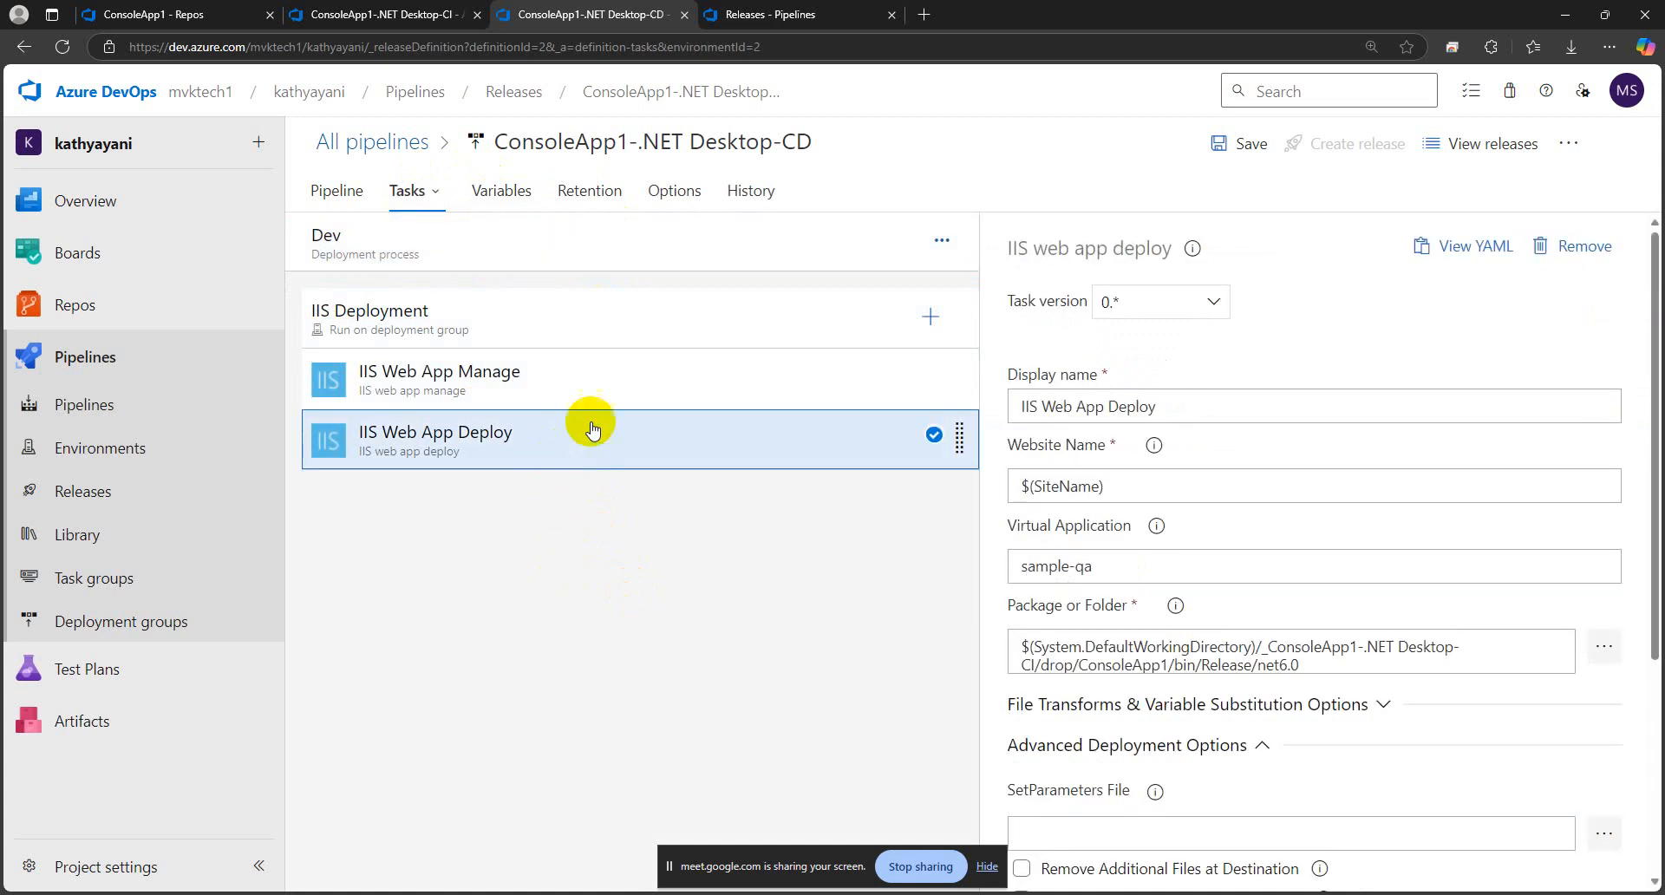
drag(1152, 566, 1008, 566)
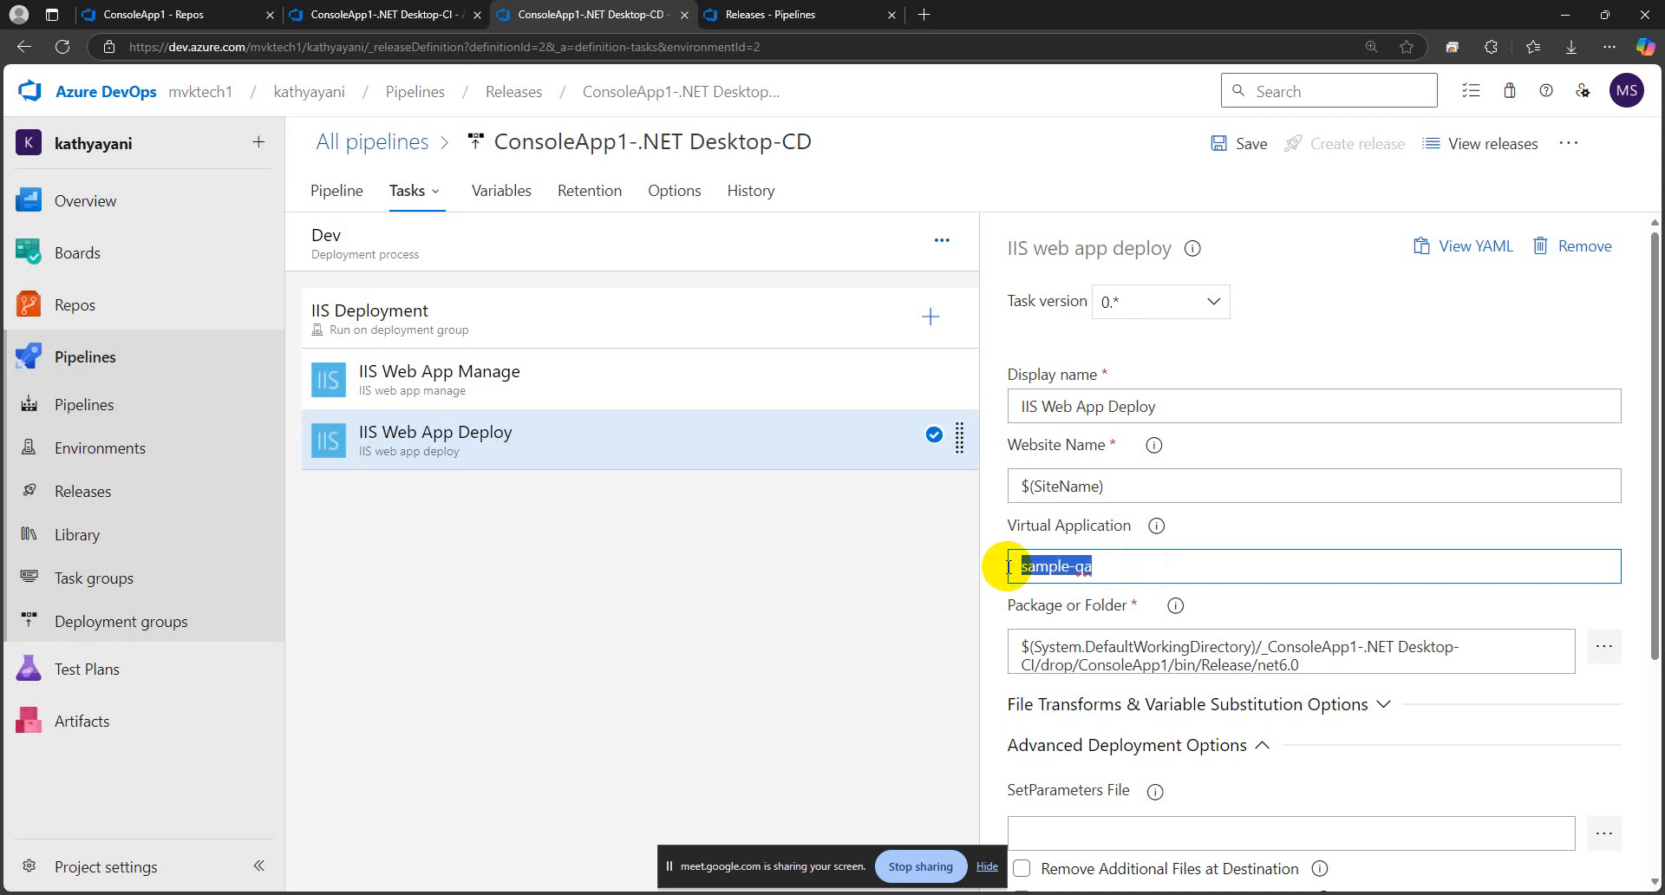
click(716, 92)
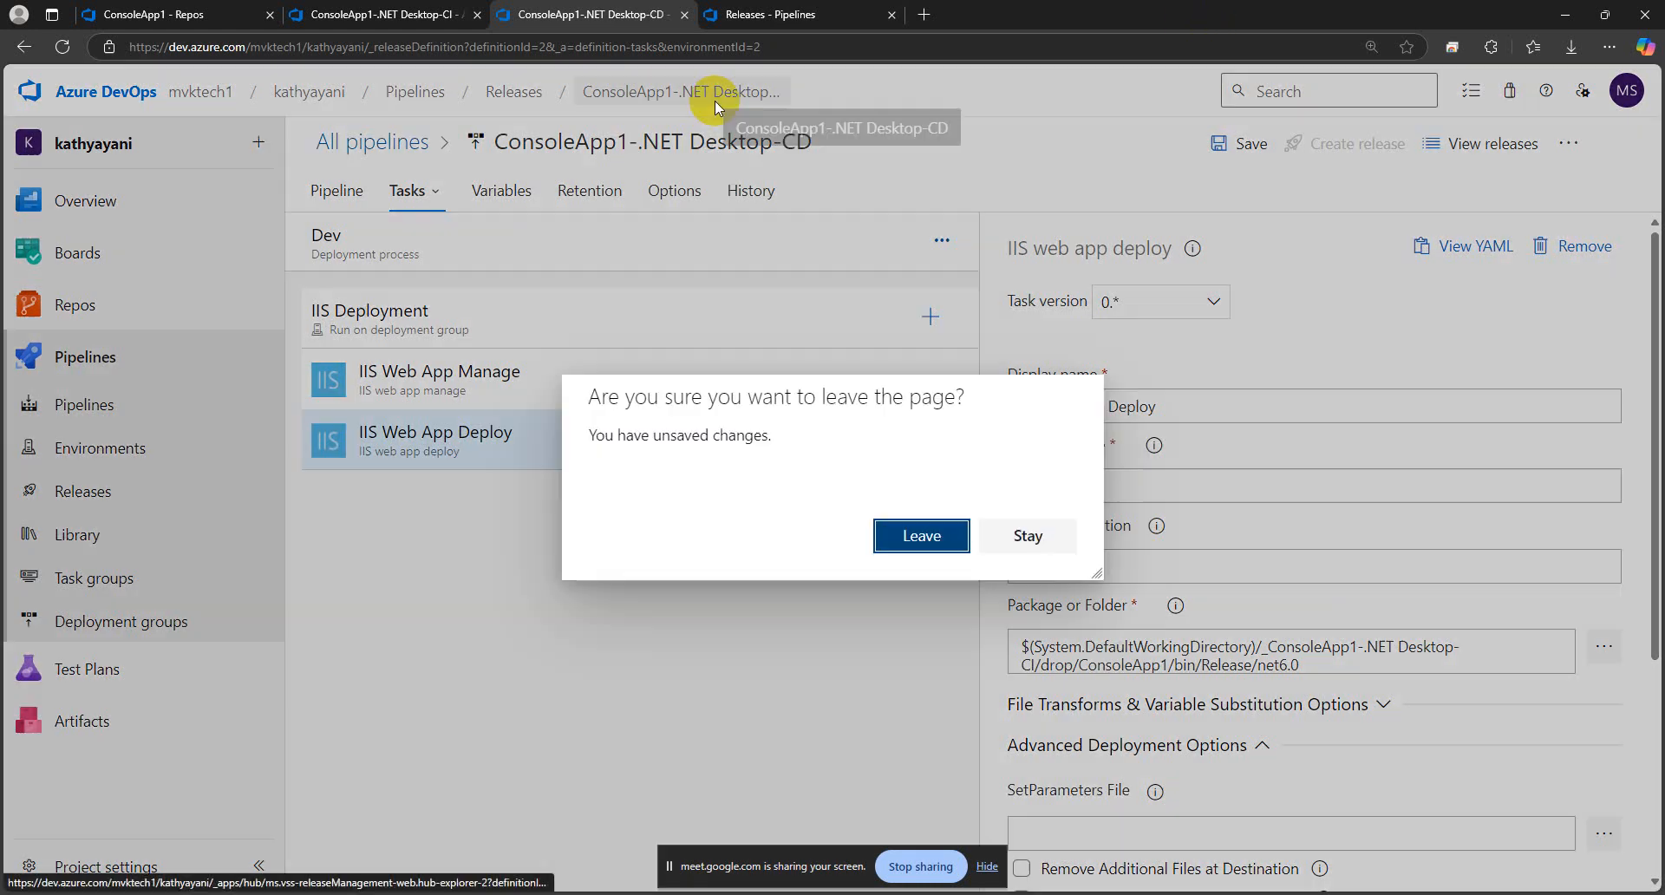
click(932, 533)
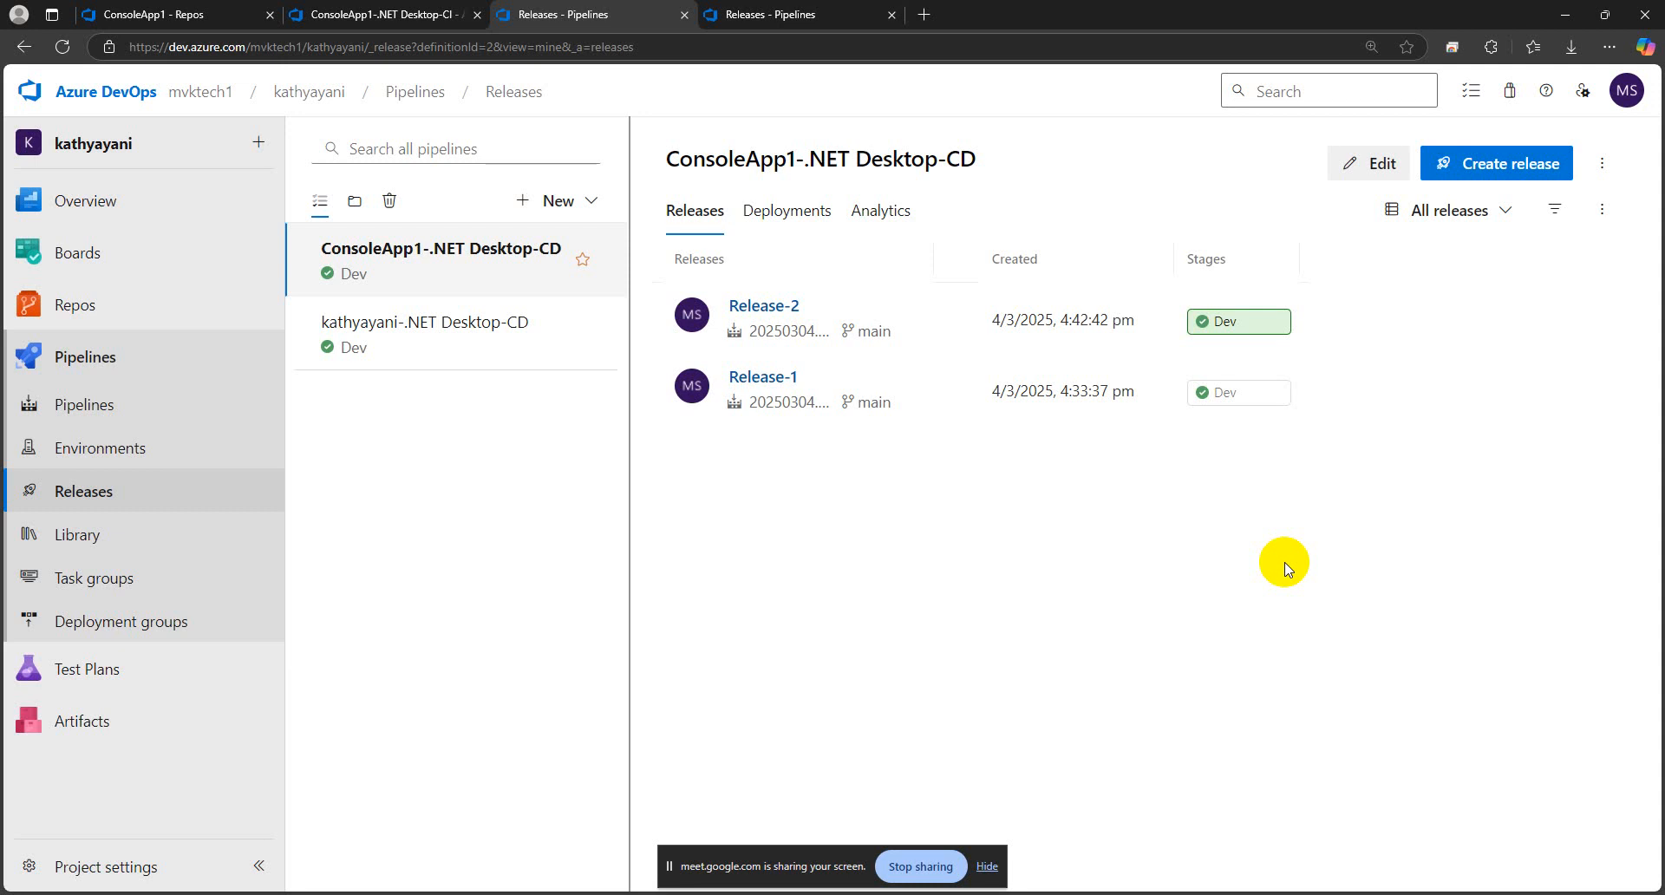
Open the ConsoleApp1-.NET Desktop-CD pipeline for editing and clone its Dev stage
click(1377, 165)
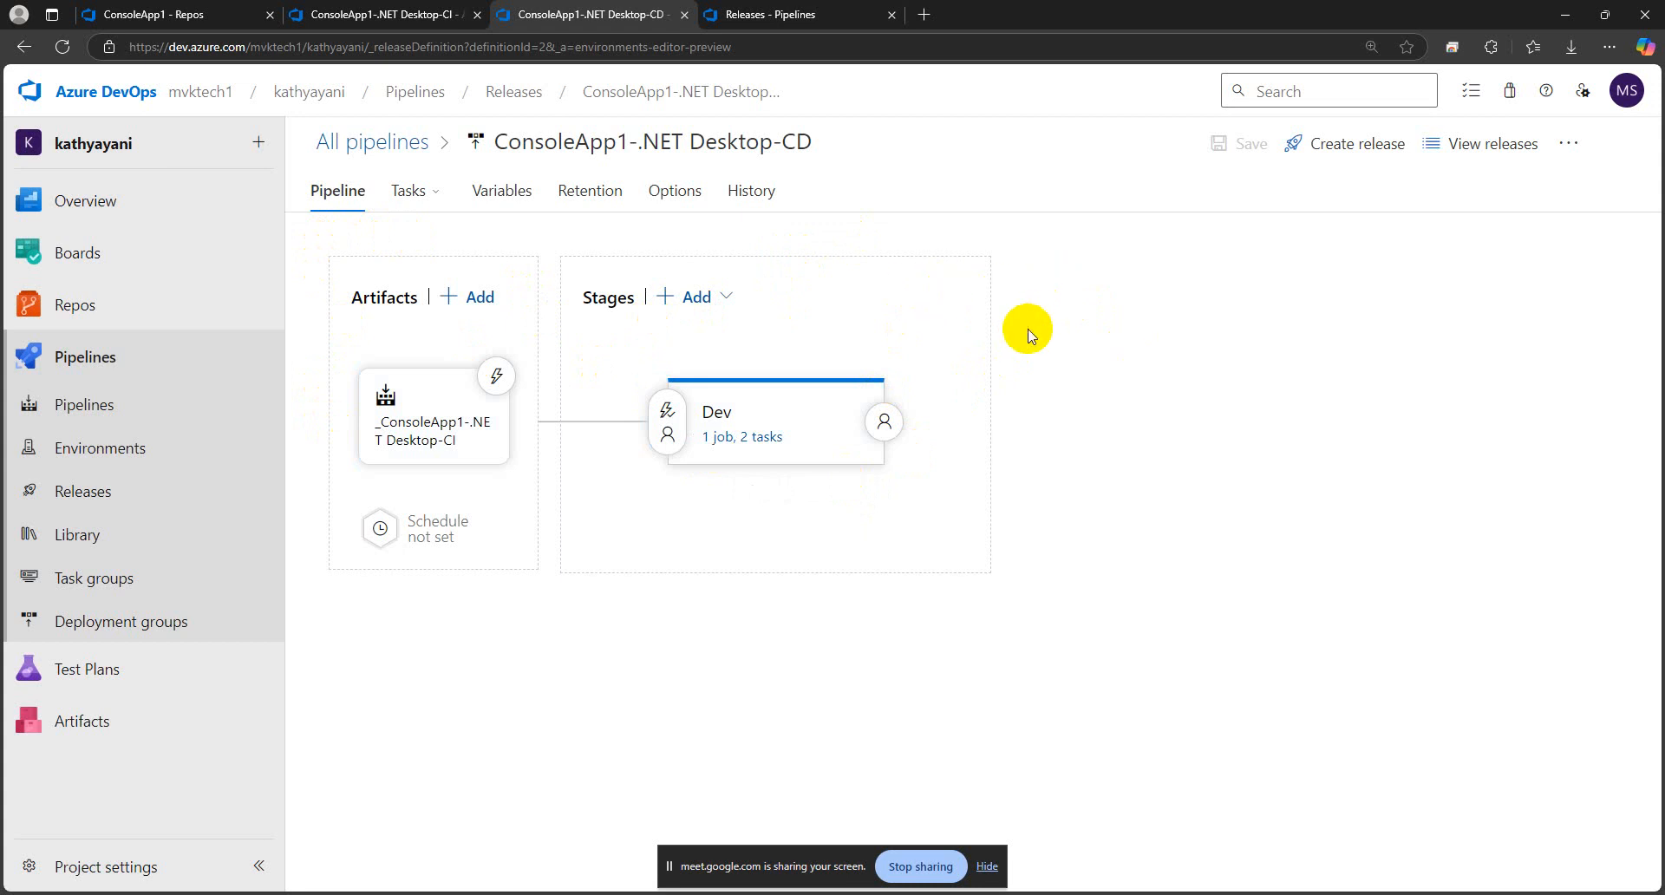
mouse_move(763, 402)
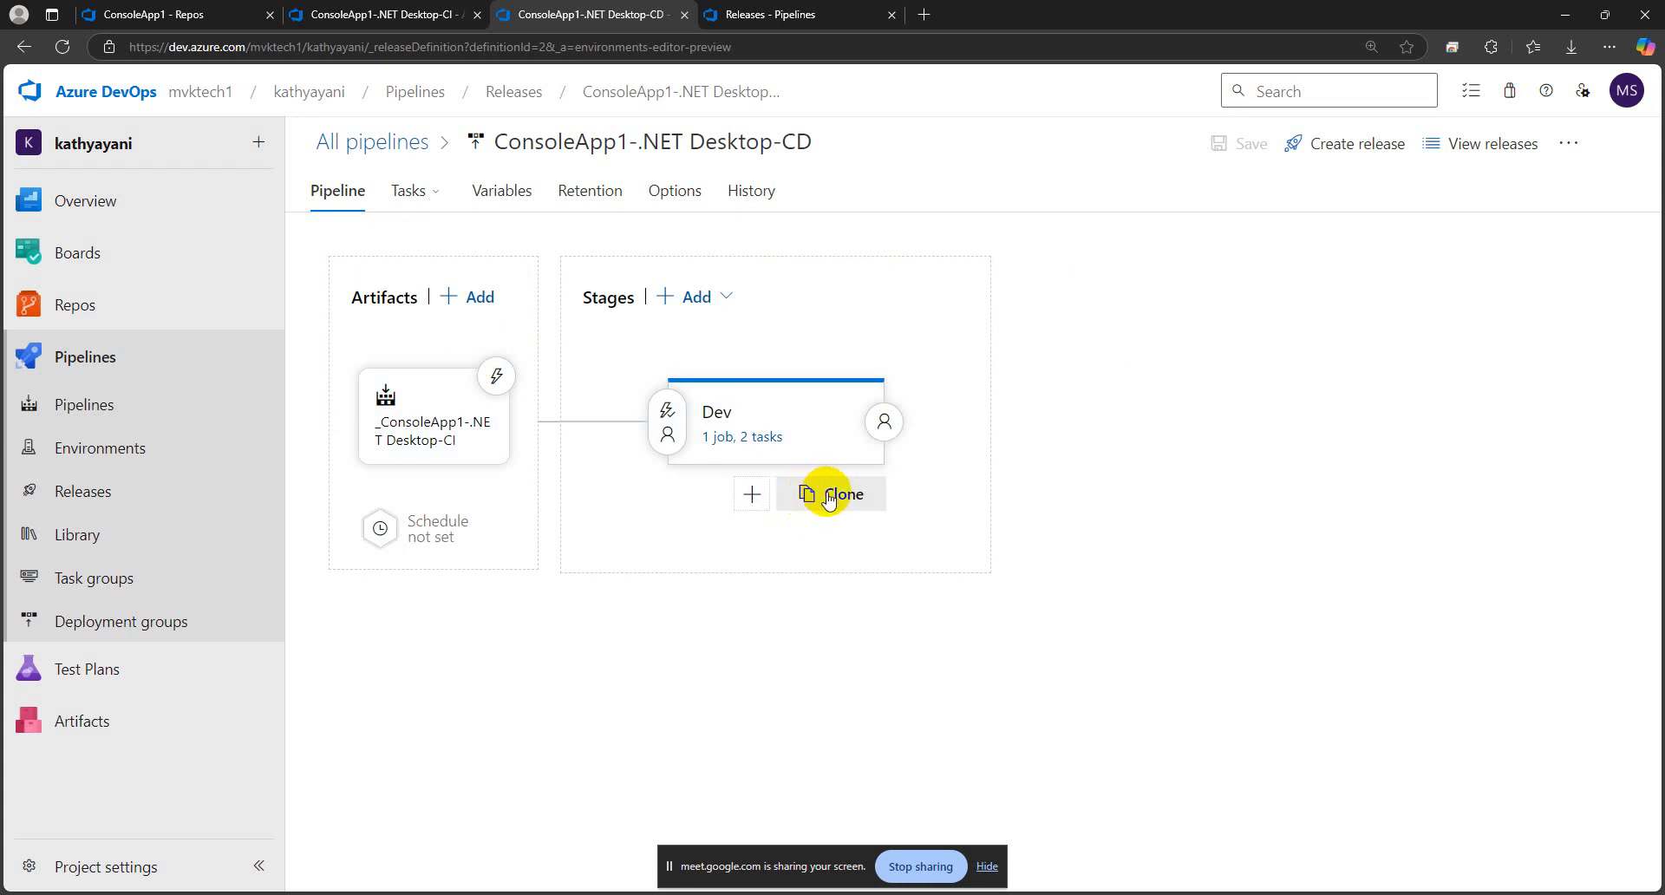
click(828, 497)
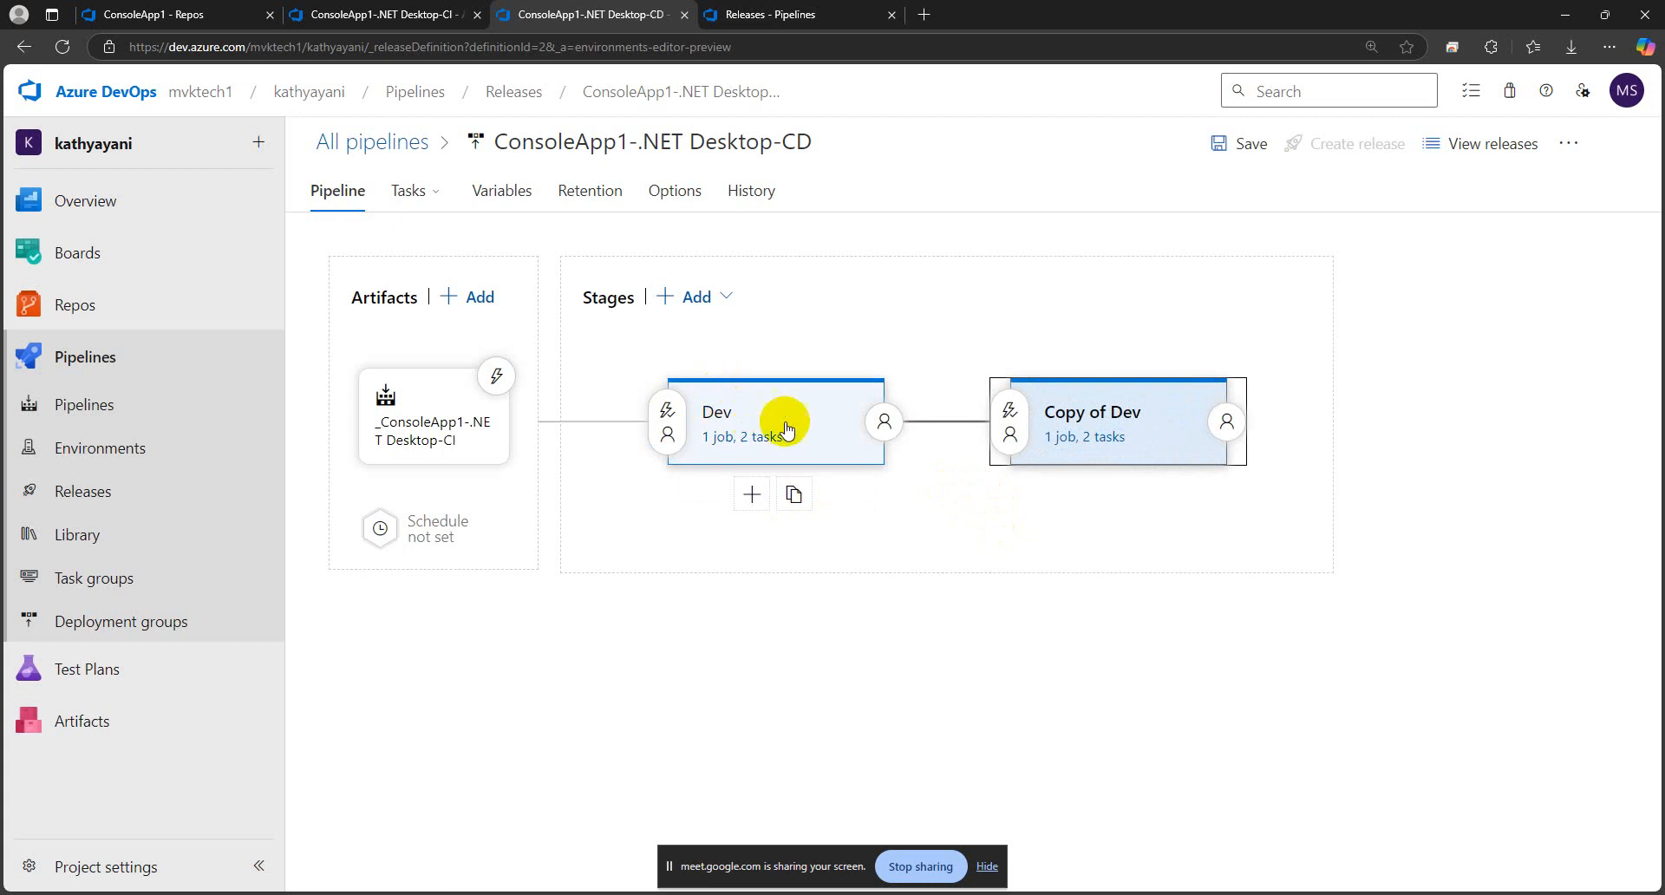
Rename the cloned stage Copy of Dev to QA and close its properties
click(1094, 413)
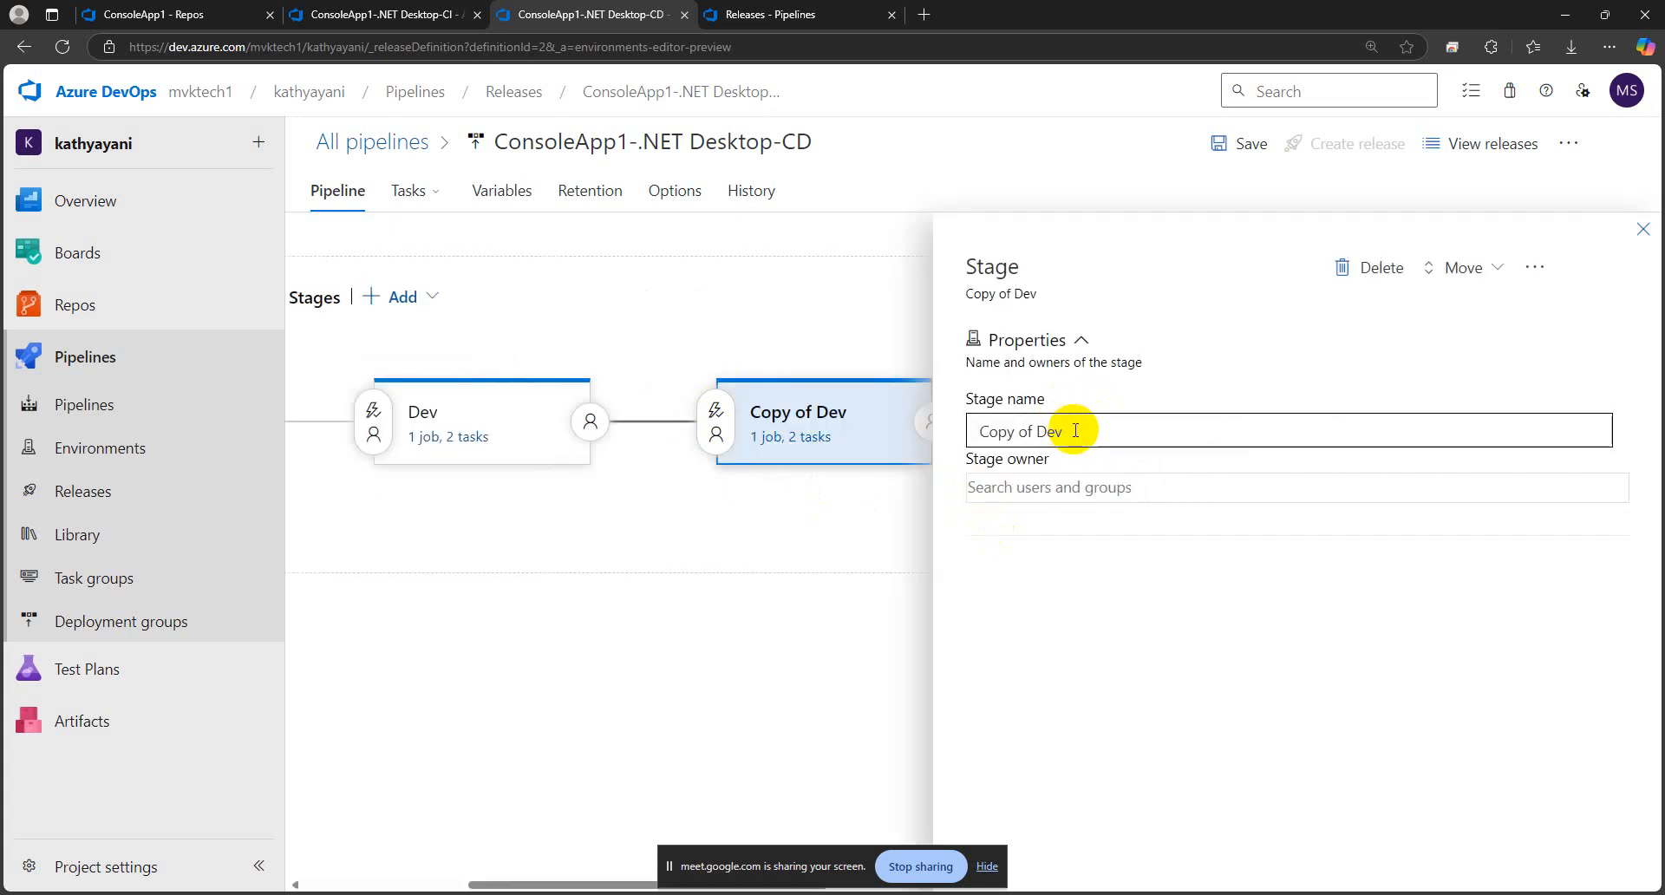
click(1643, 229)
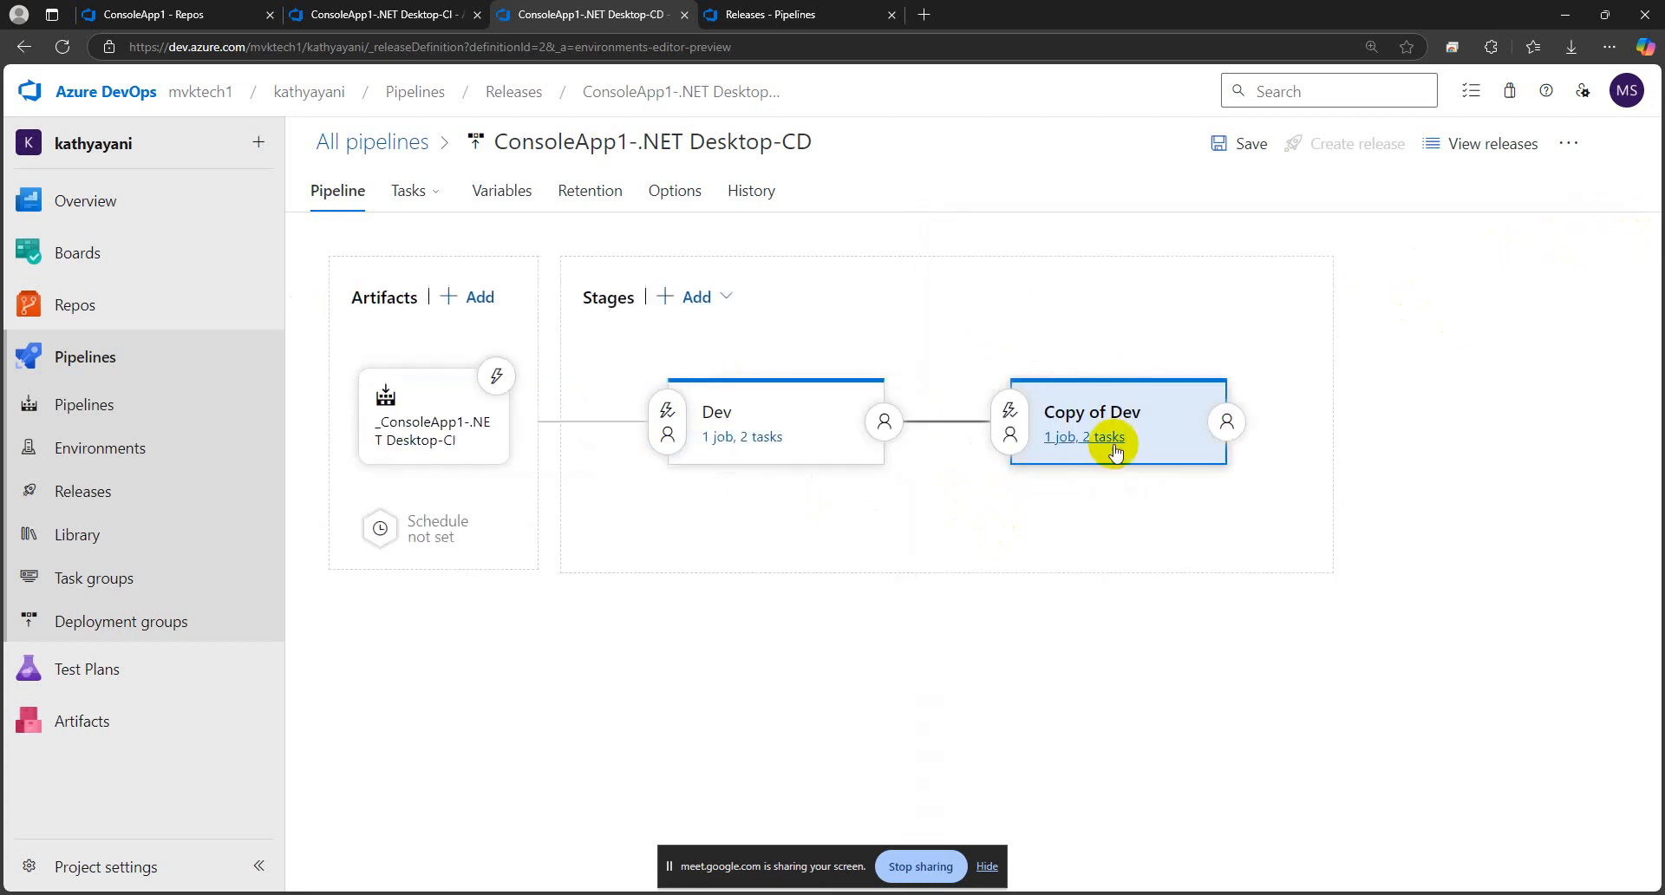
click(1076, 417)
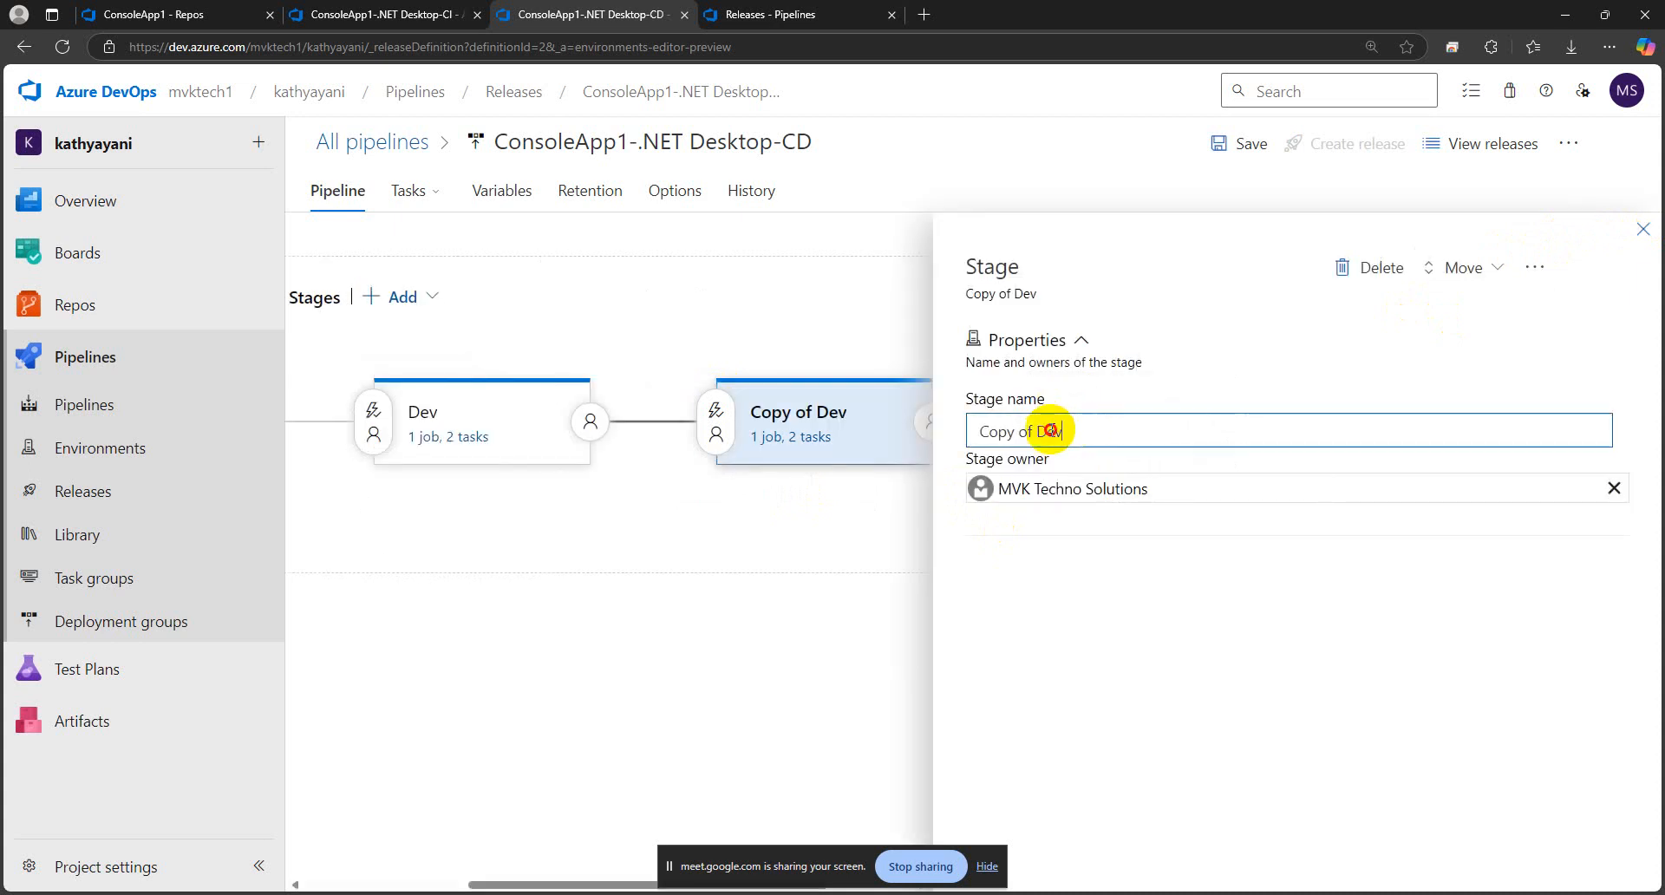
drag(1058, 431, 956, 431)
key(Caps_Lock)
text(Q)
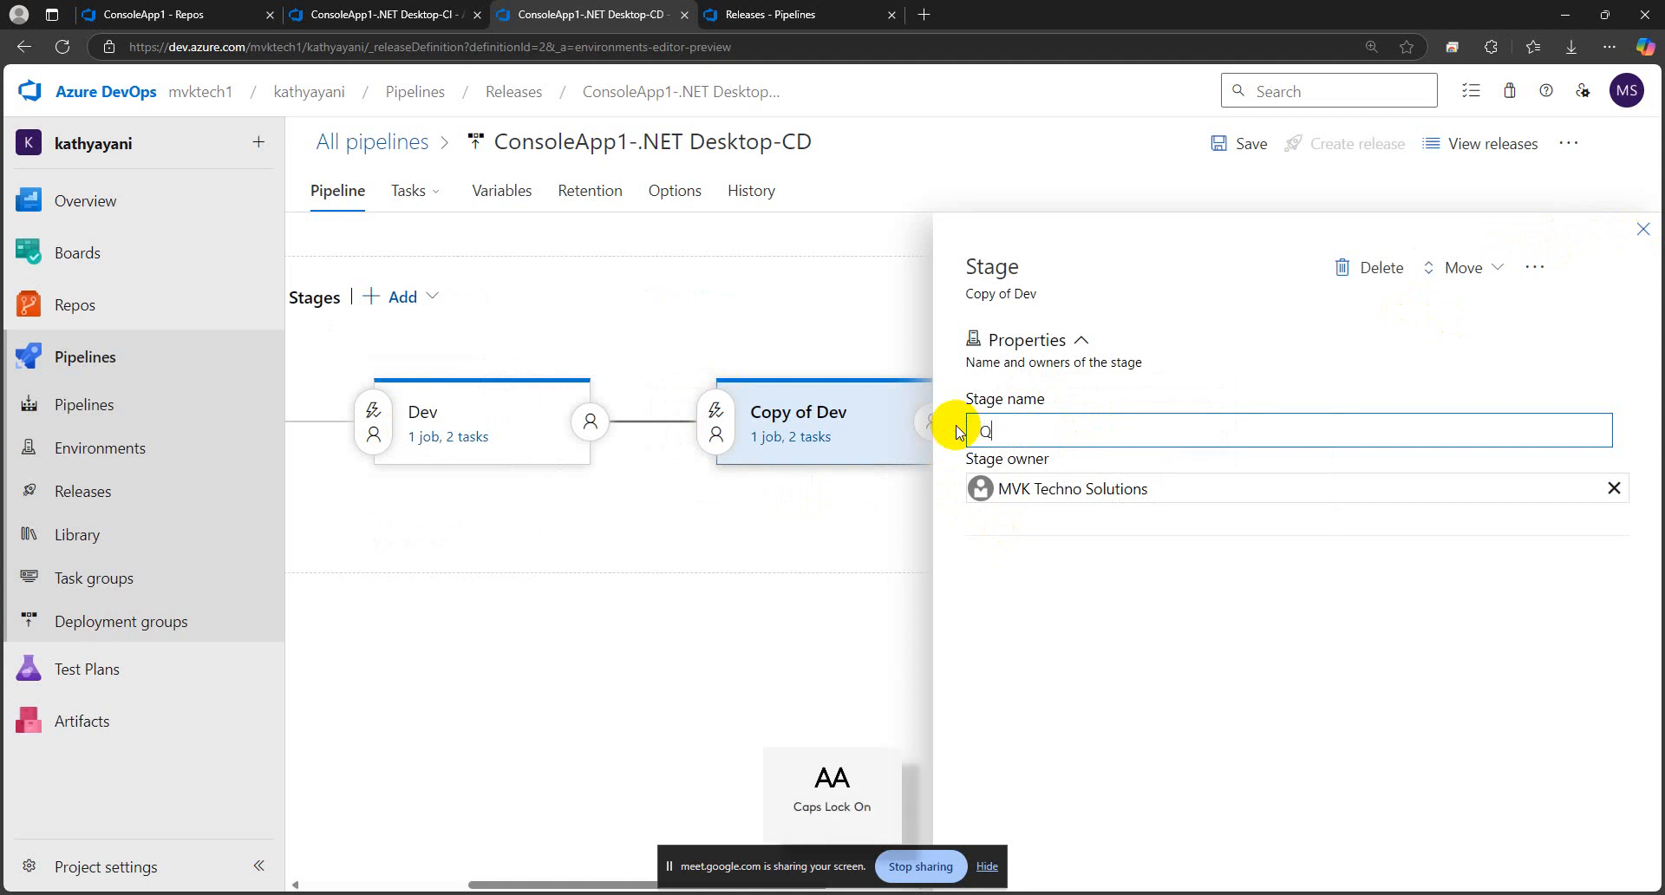
text(A)
key(Caps_Lock)
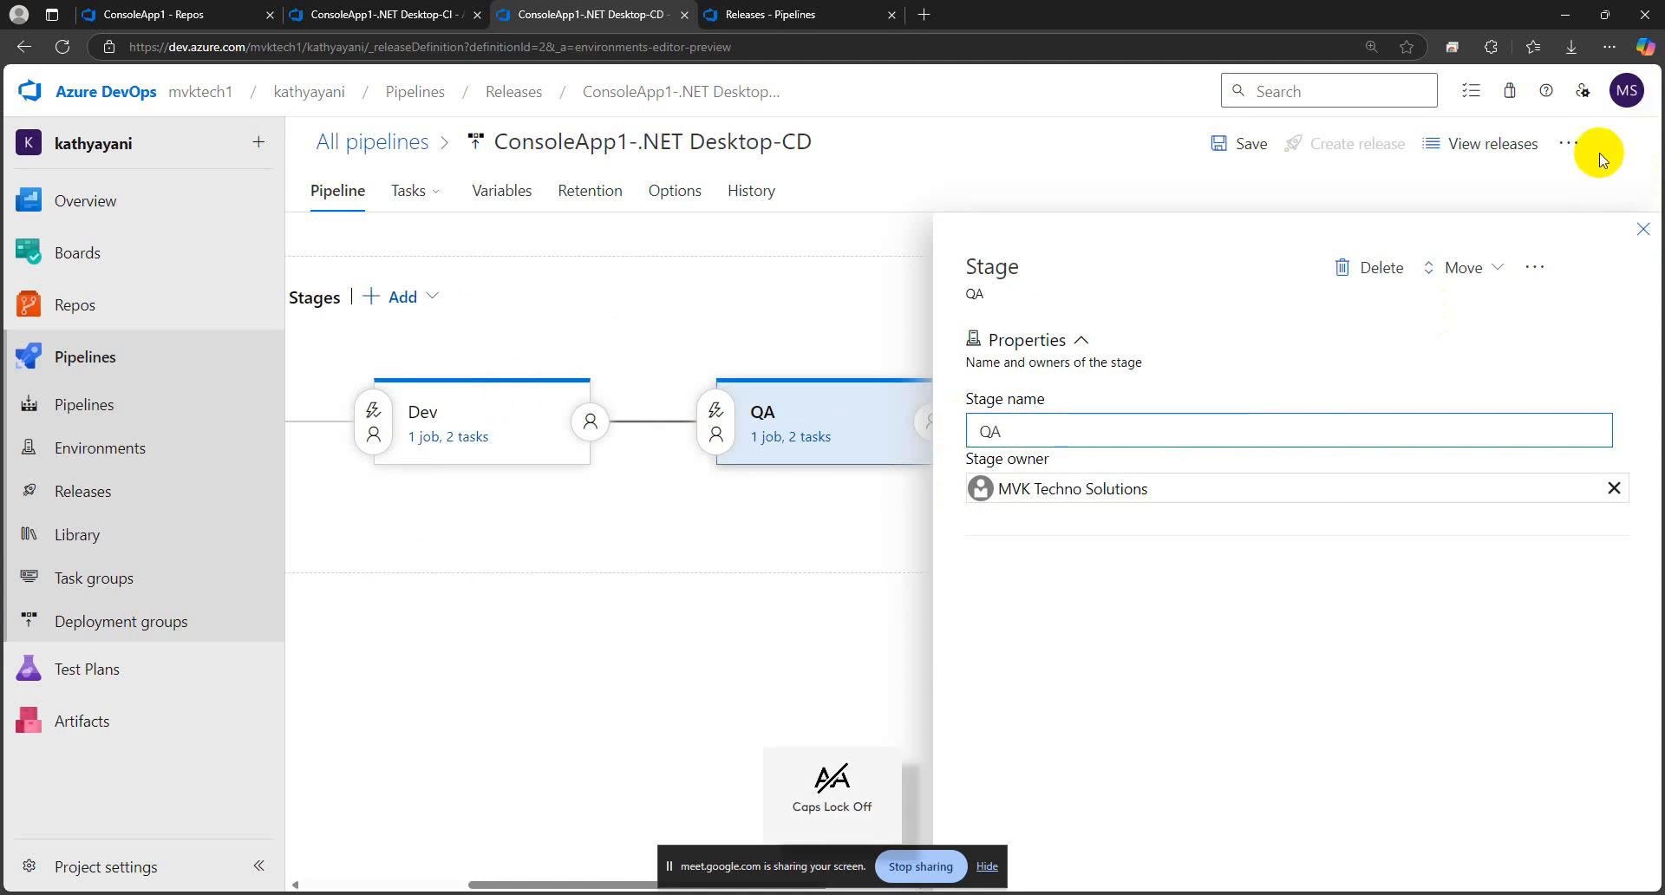
click(1639, 231)
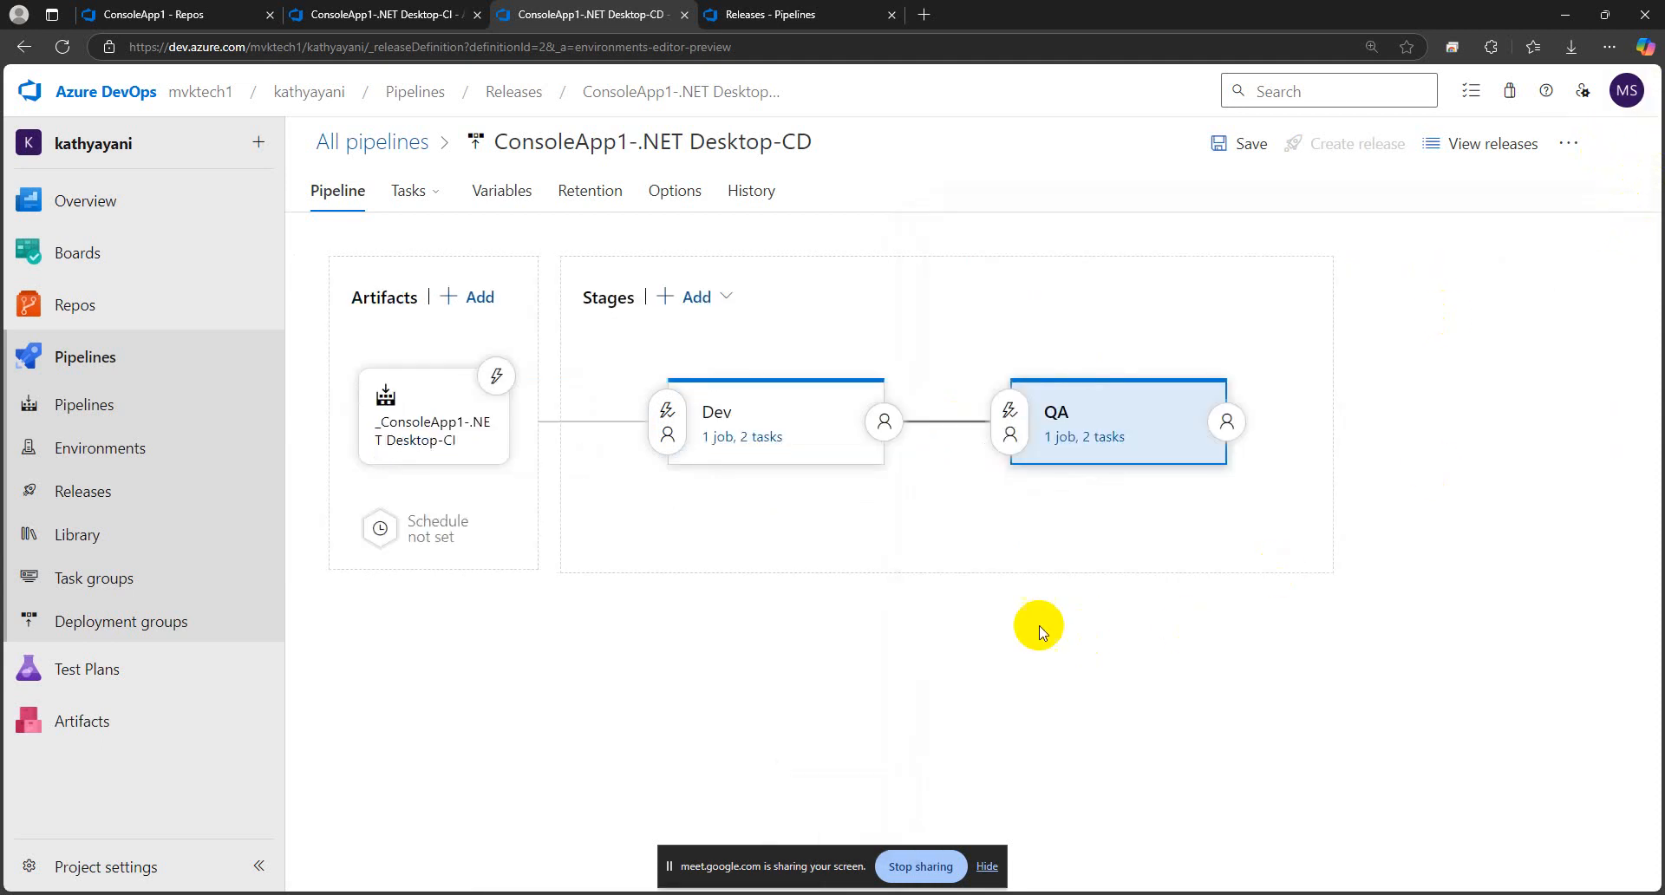
Remove the dev tag from the required tags of the QA stage's IIS Deployment job
click(1069, 445)
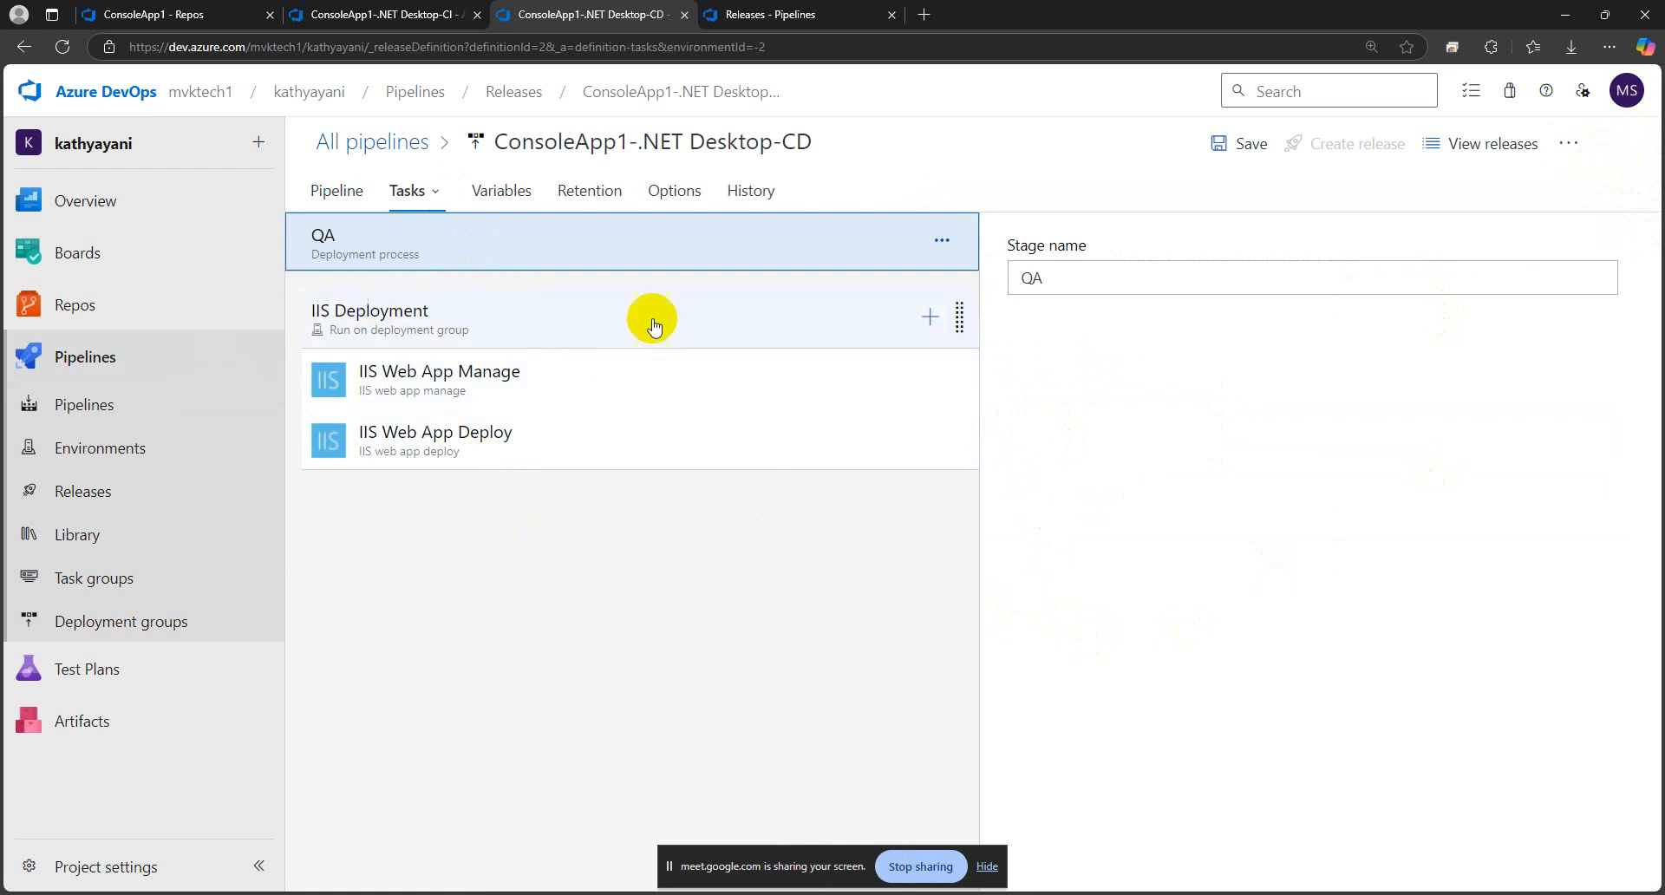
drag(1059, 281, 1017, 281)
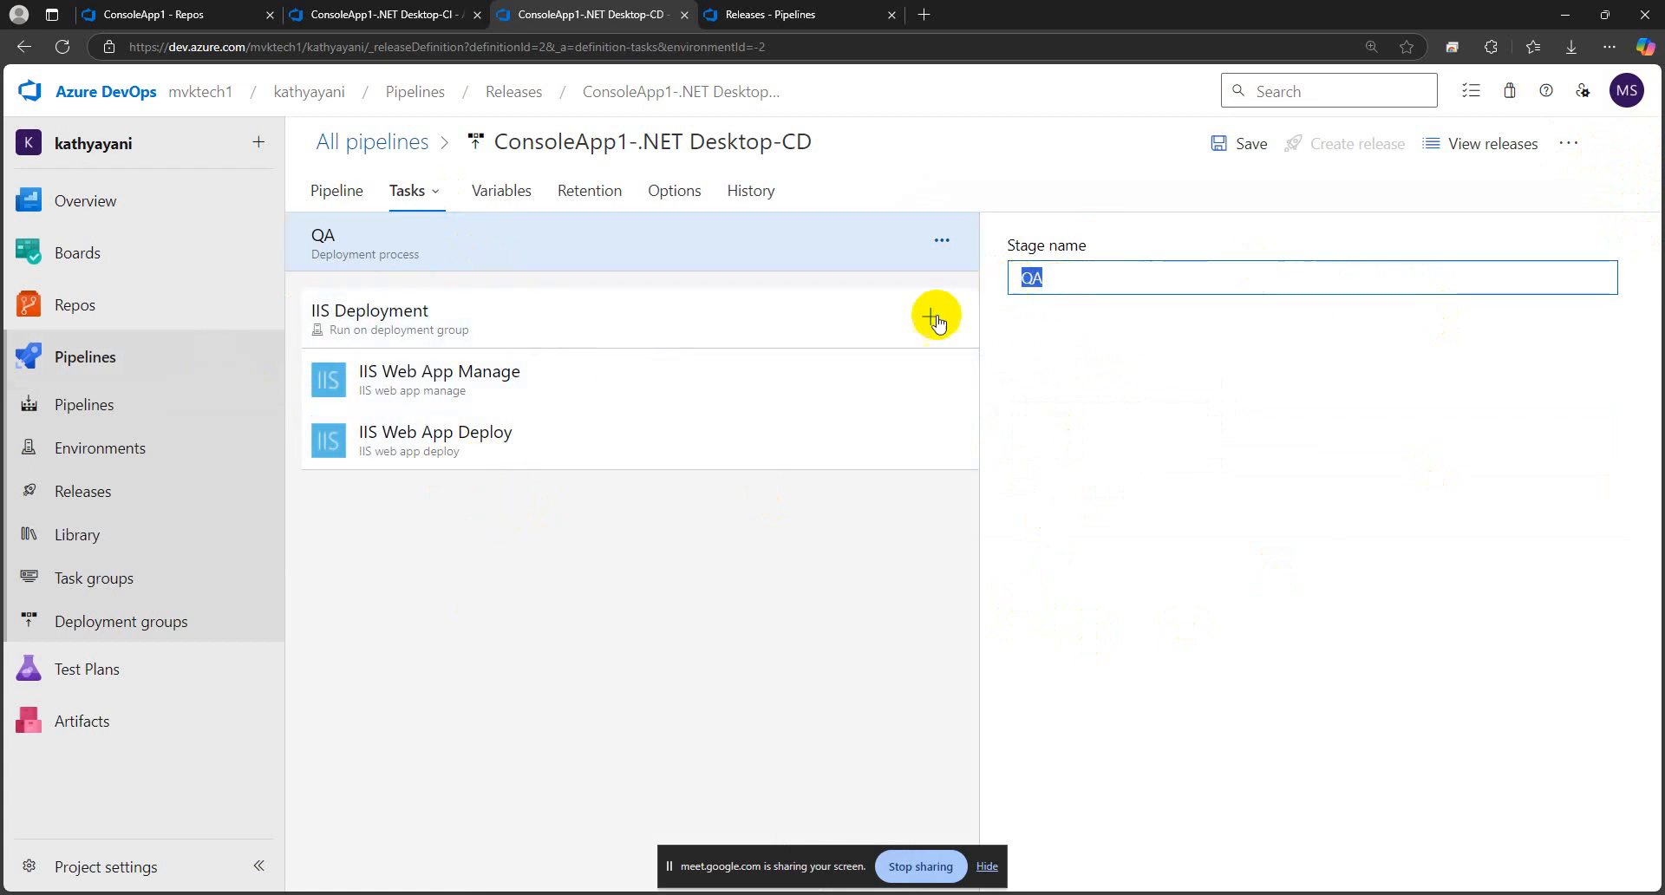
click(564, 310)
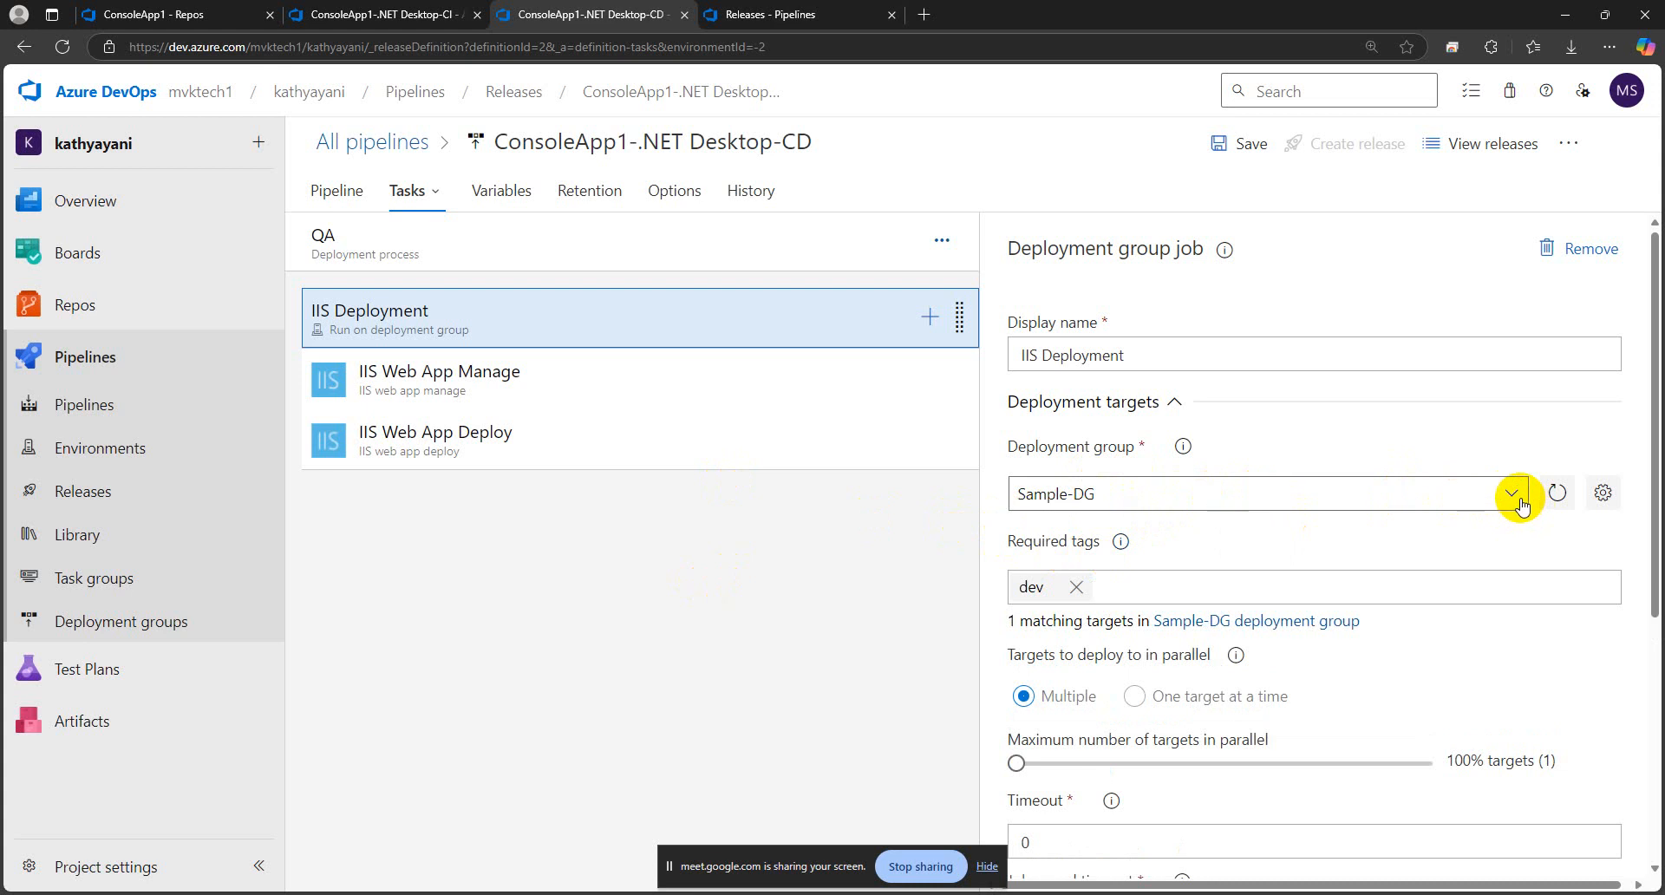
click(1076, 587)
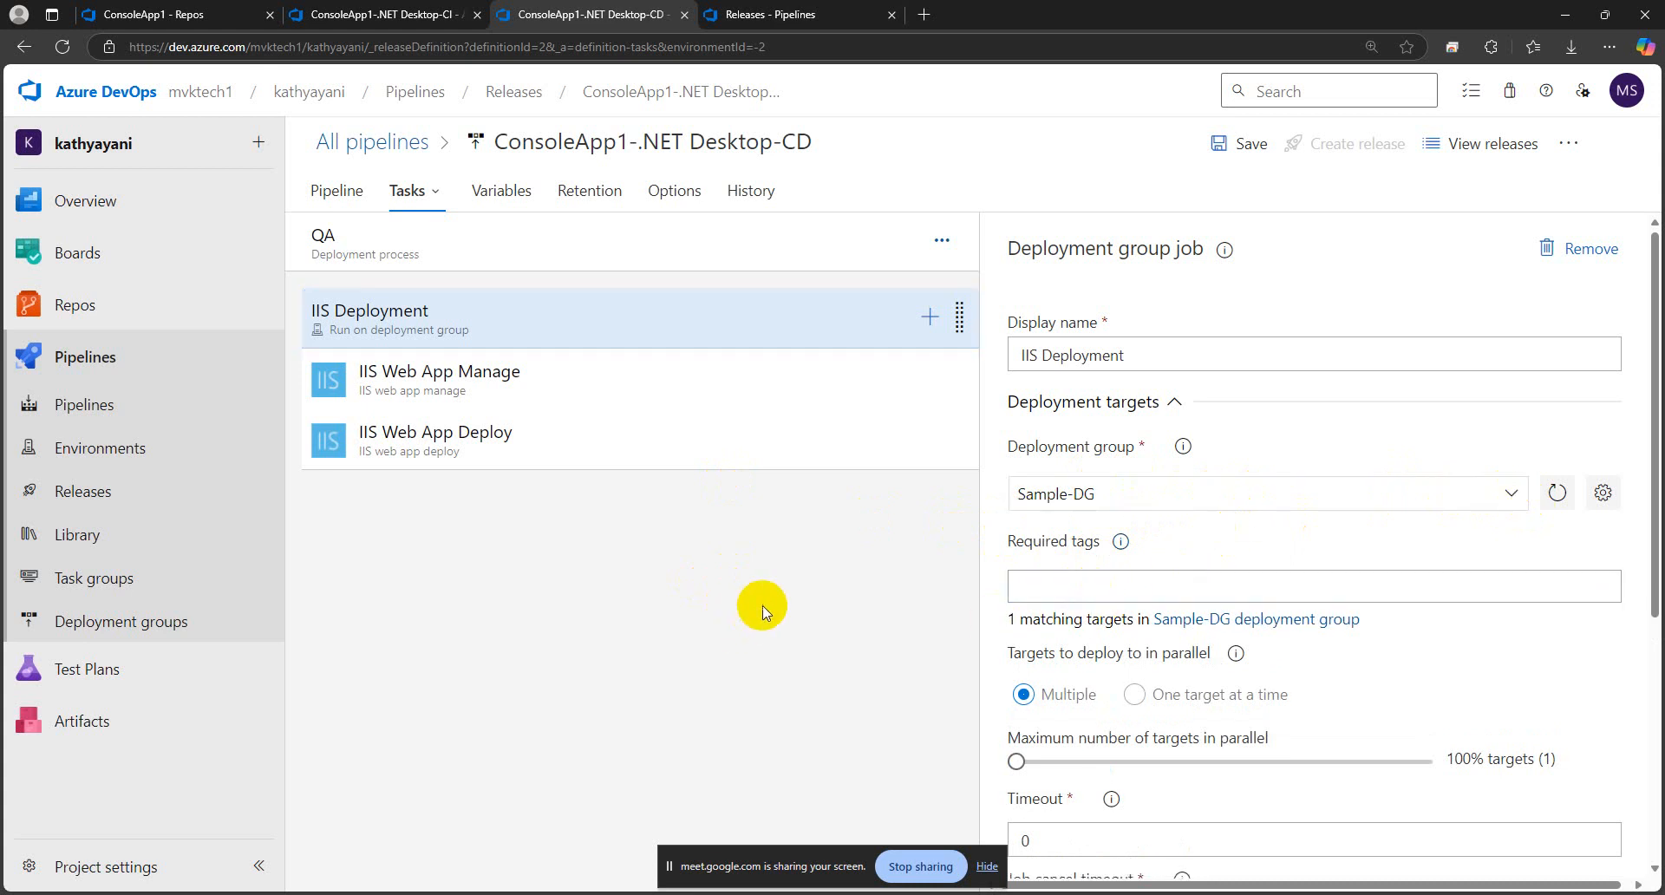
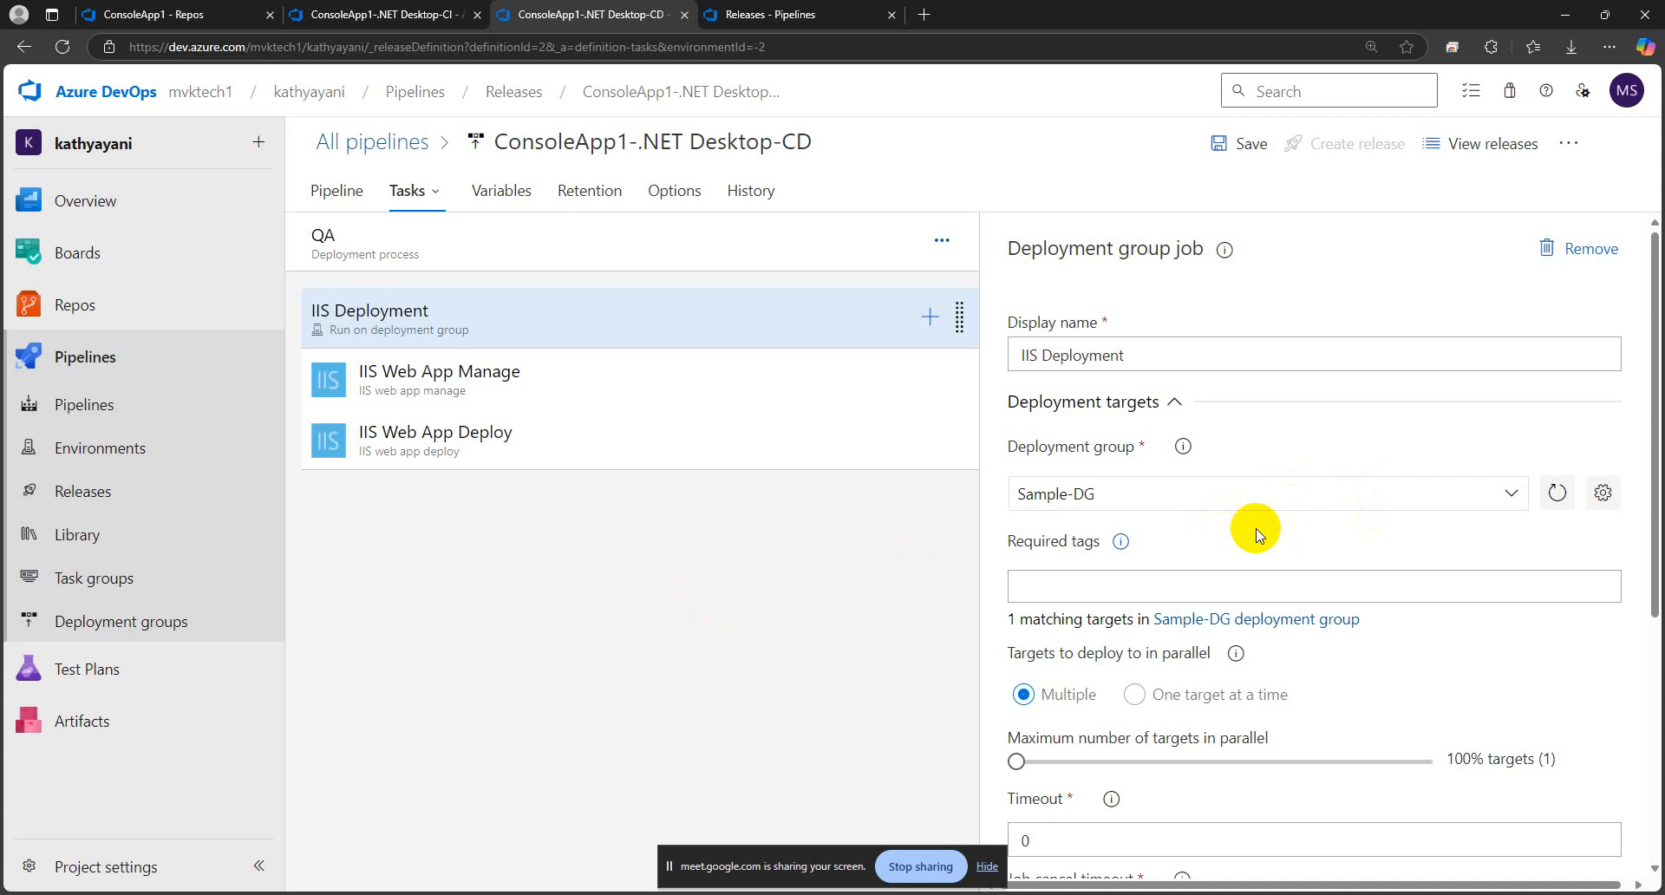
Review the QA stage's IIS Deployment job and its two tasks, checking the variable references for Website Name and Virtual Application
scroll(1256, 531, down, 3)
scroll(1259, 535, up, 3)
click(549, 392)
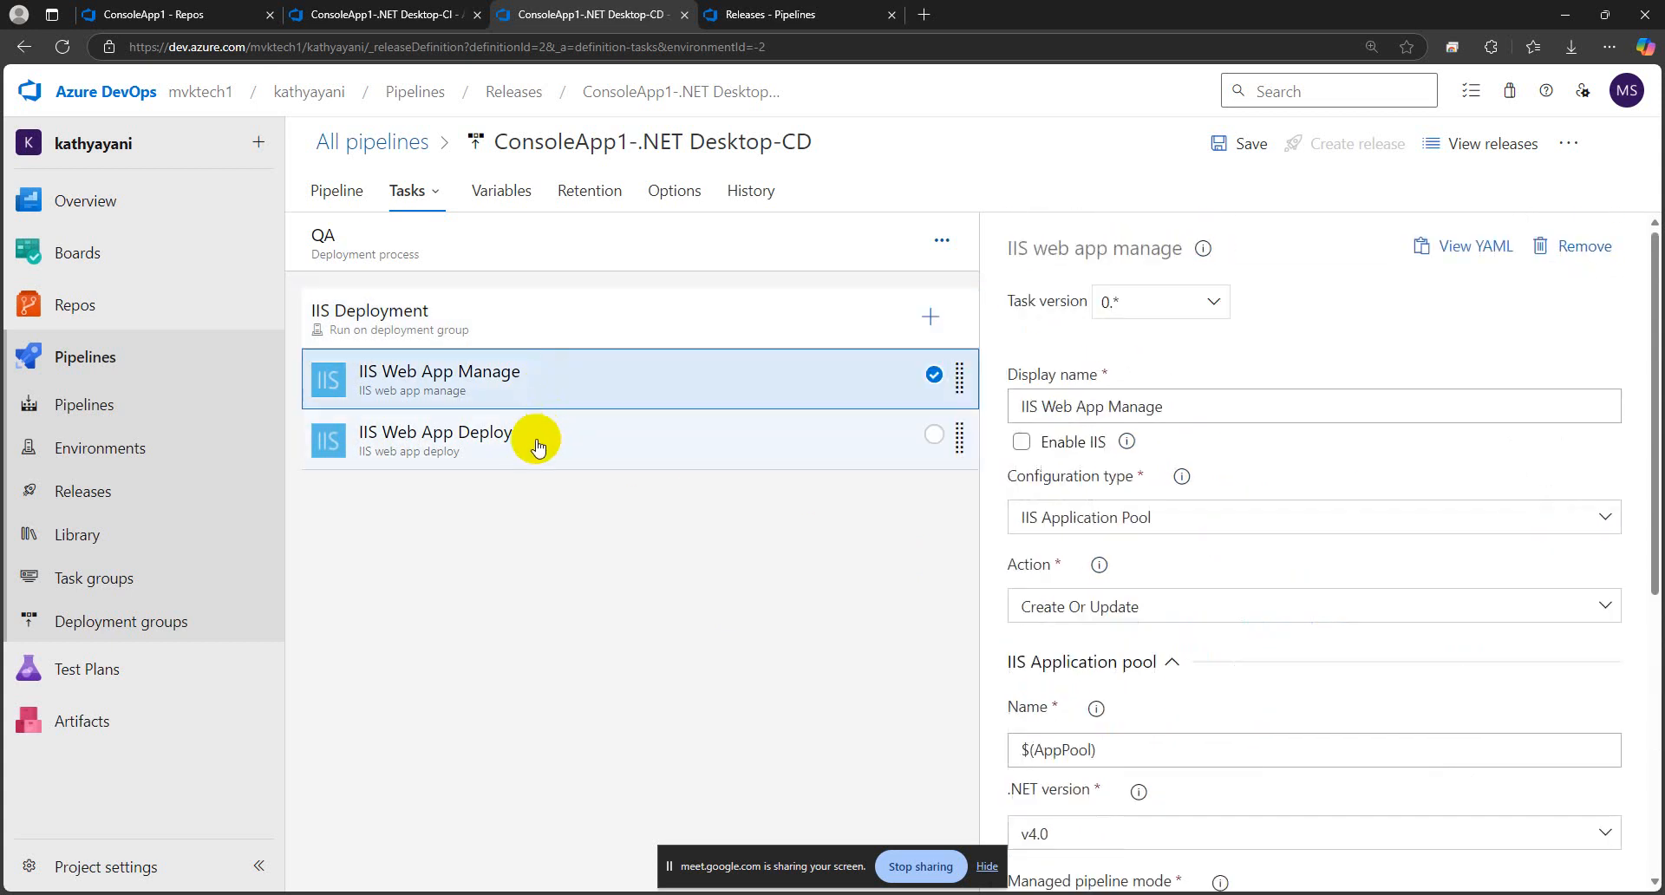
click(537, 445)
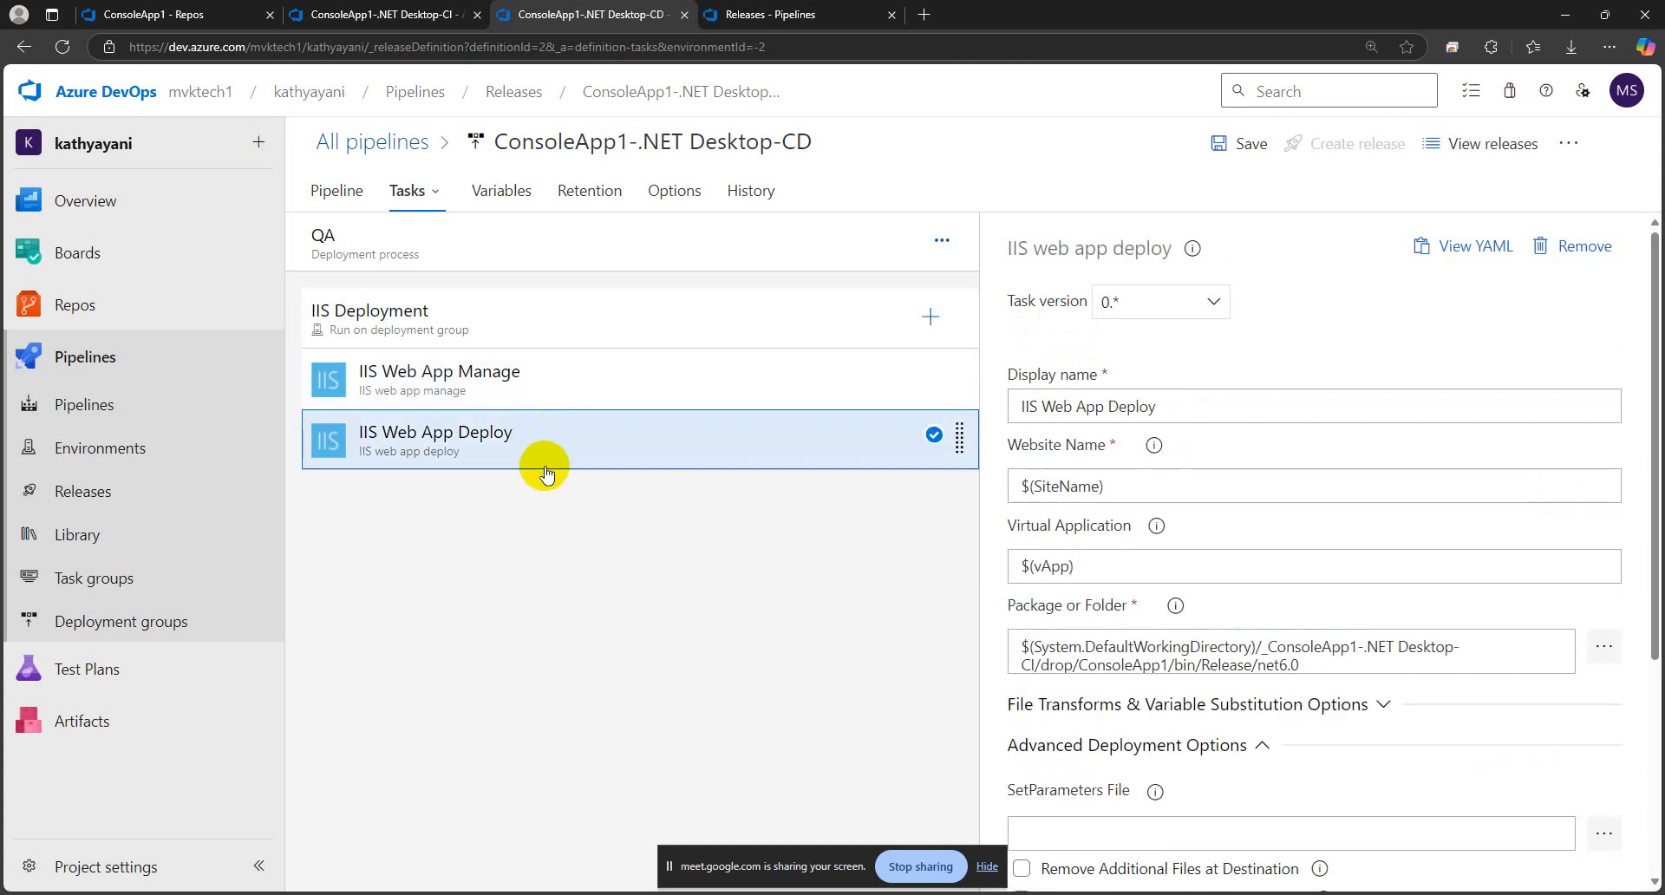
scroll(1208, 607, down, 3)
scroll(1209, 612, up, 3)
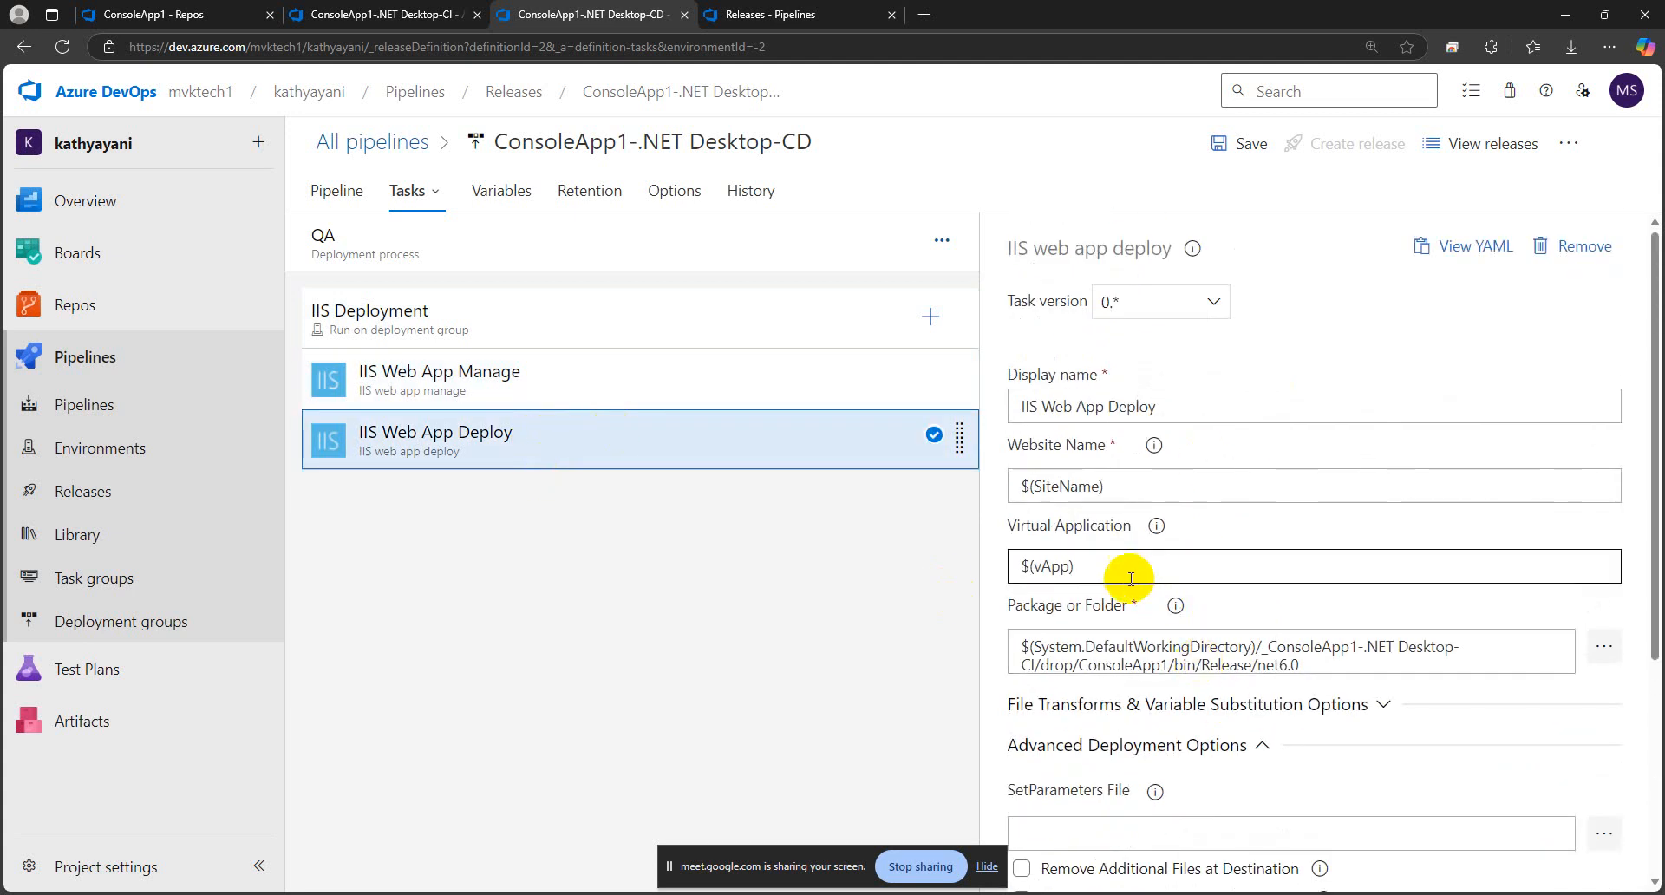
drag(1122, 578, 1020, 562)
click(1121, 486)
drag(1120, 486, 1006, 485)
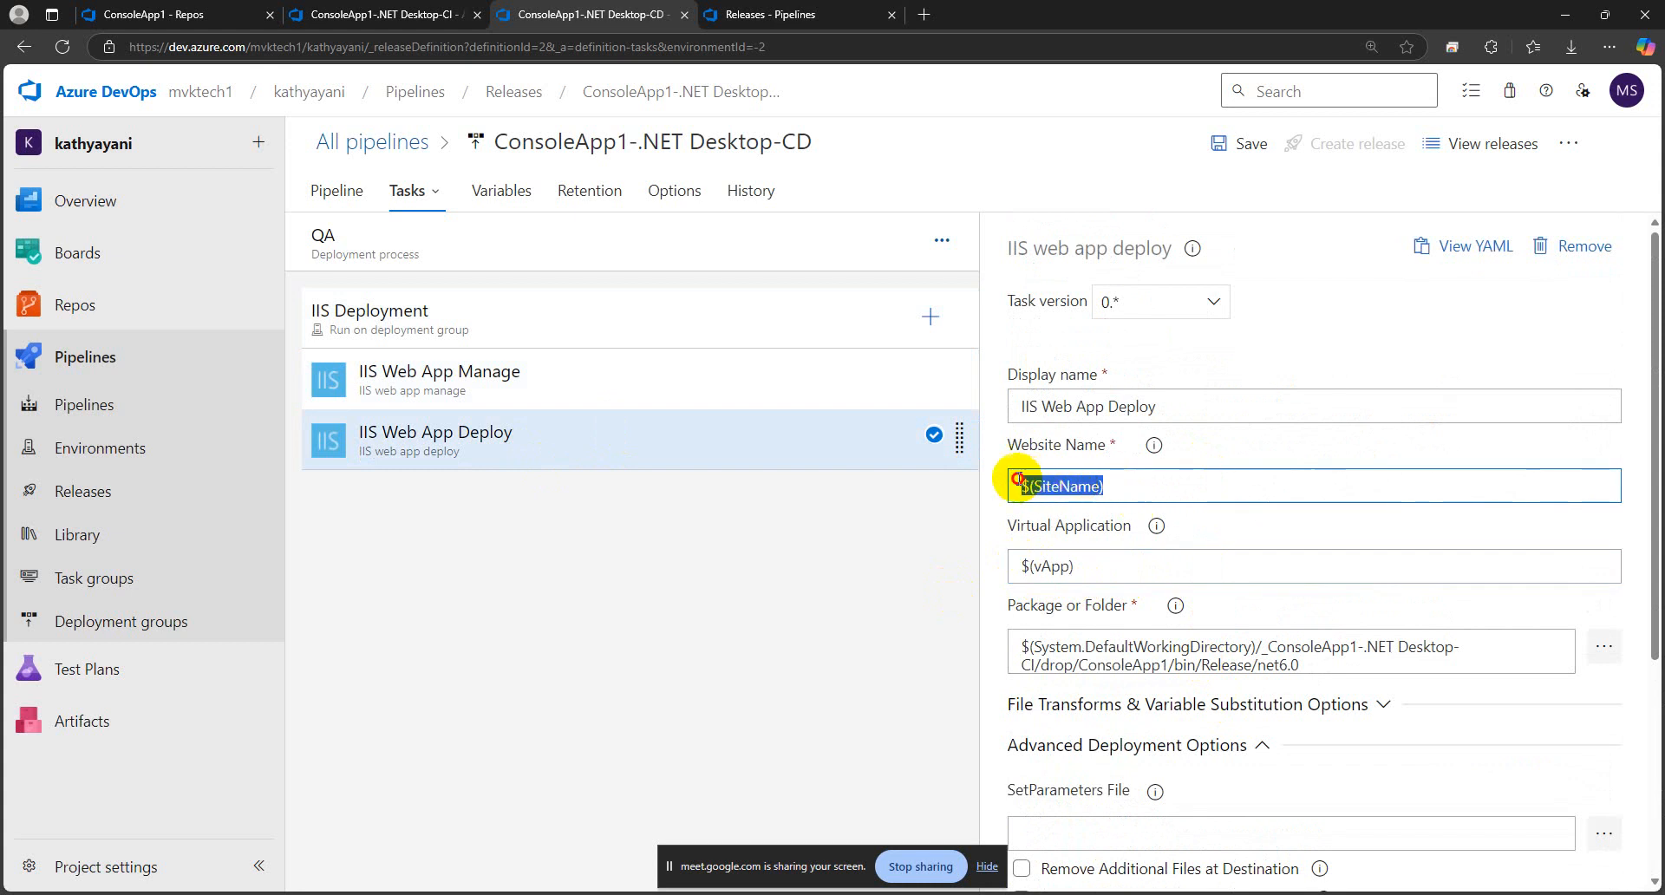
click(577, 585)
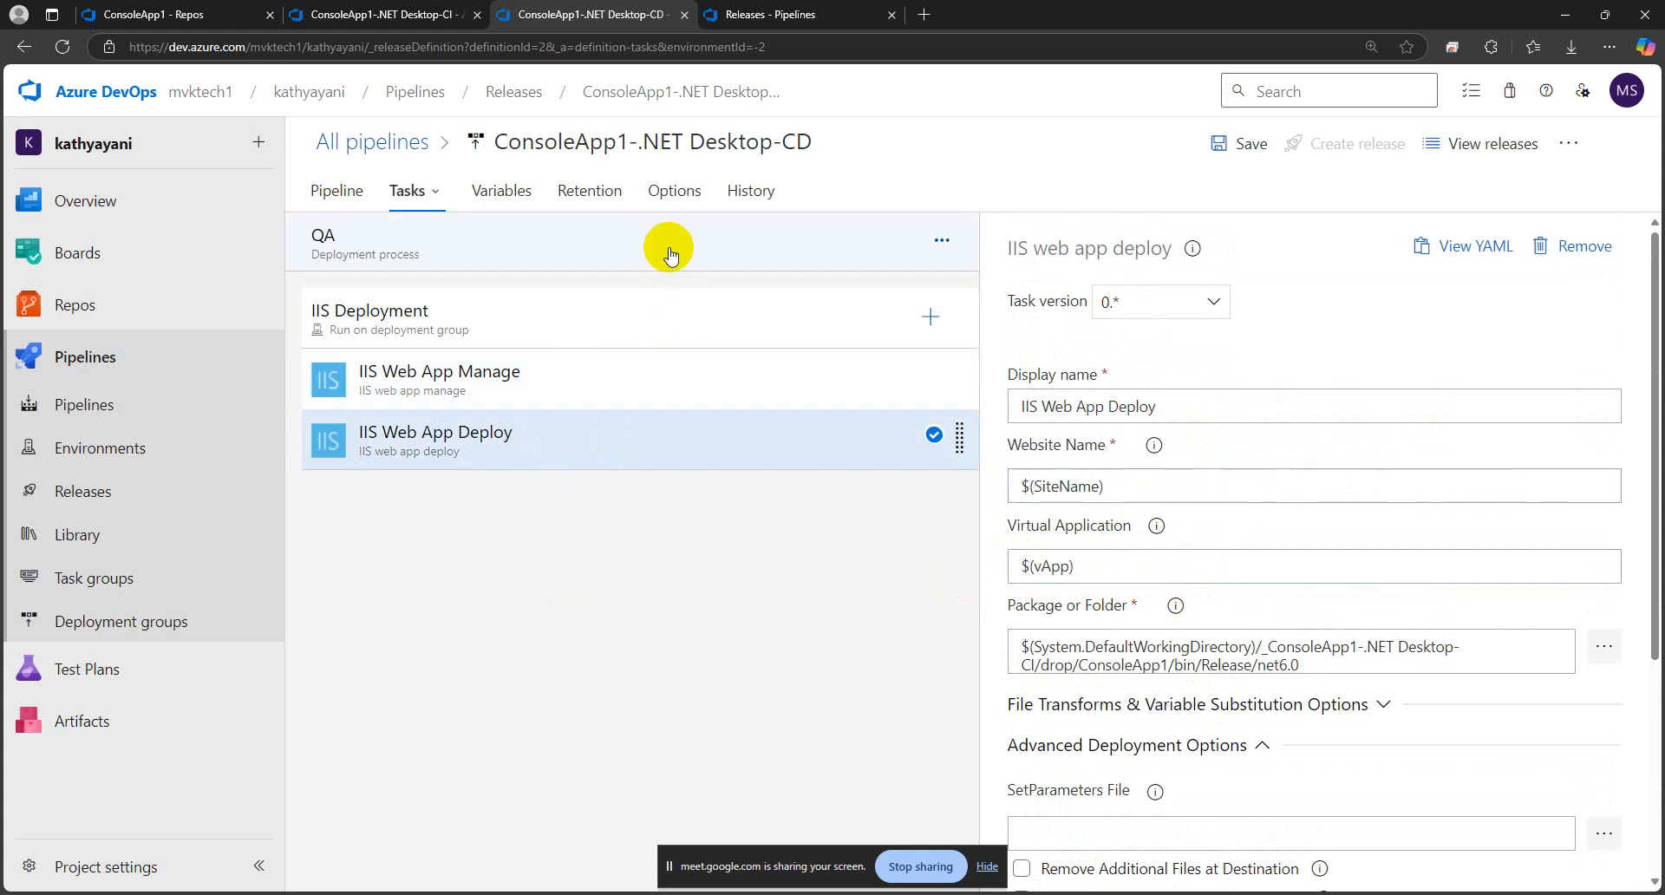
Examine the vApp variable's name and value among the pipeline variables
click(499, 193)
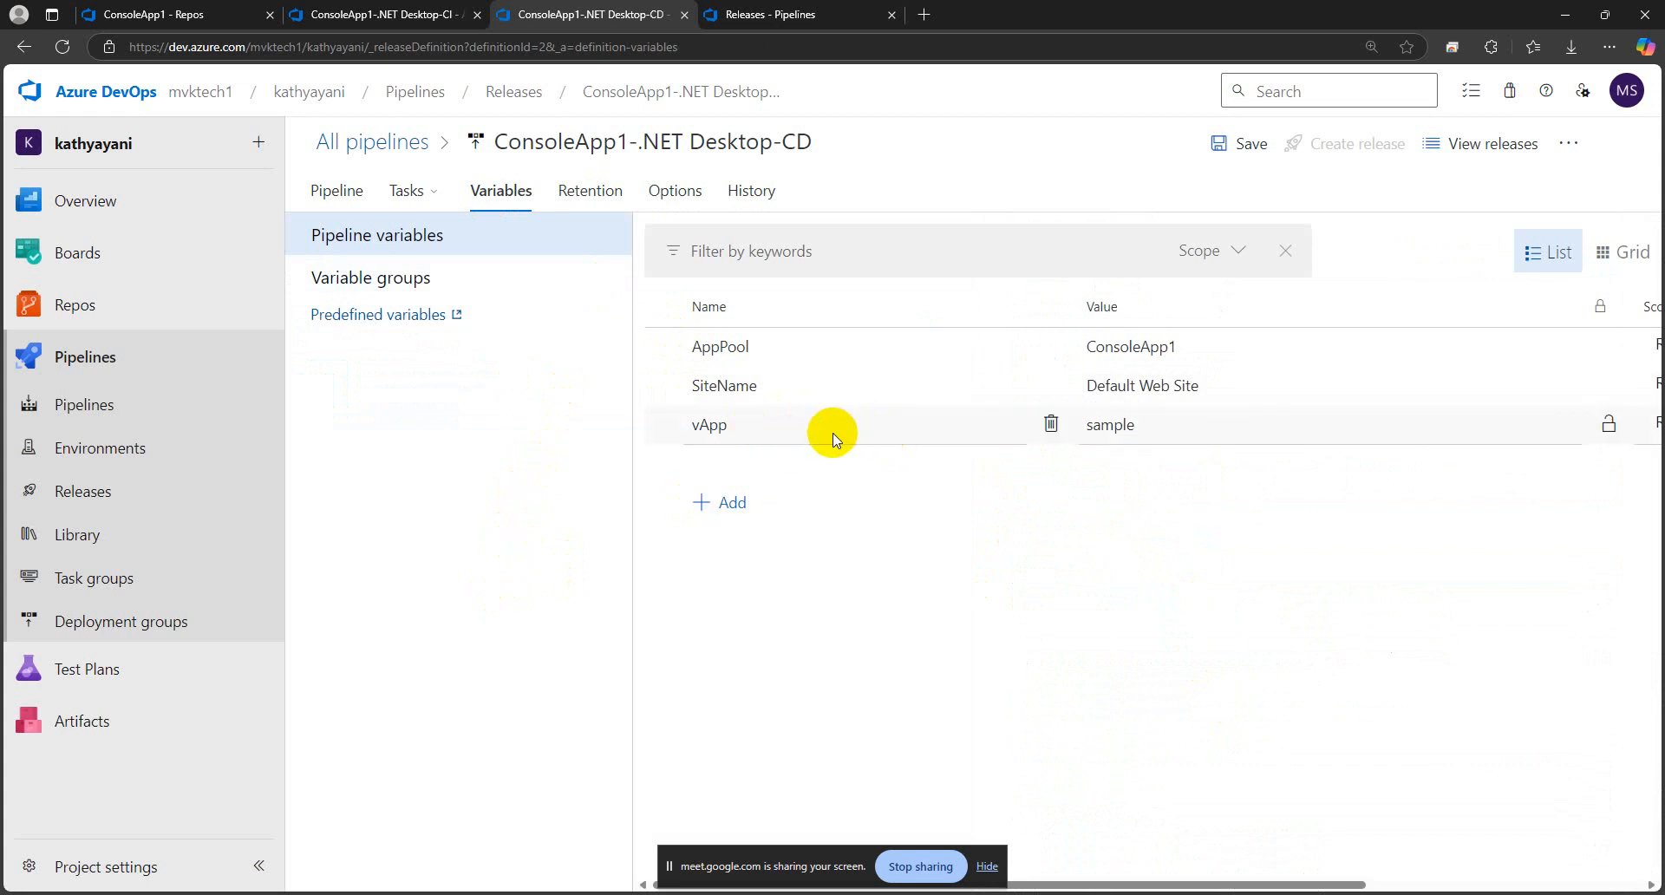
drag(737, 425, 685, 430)
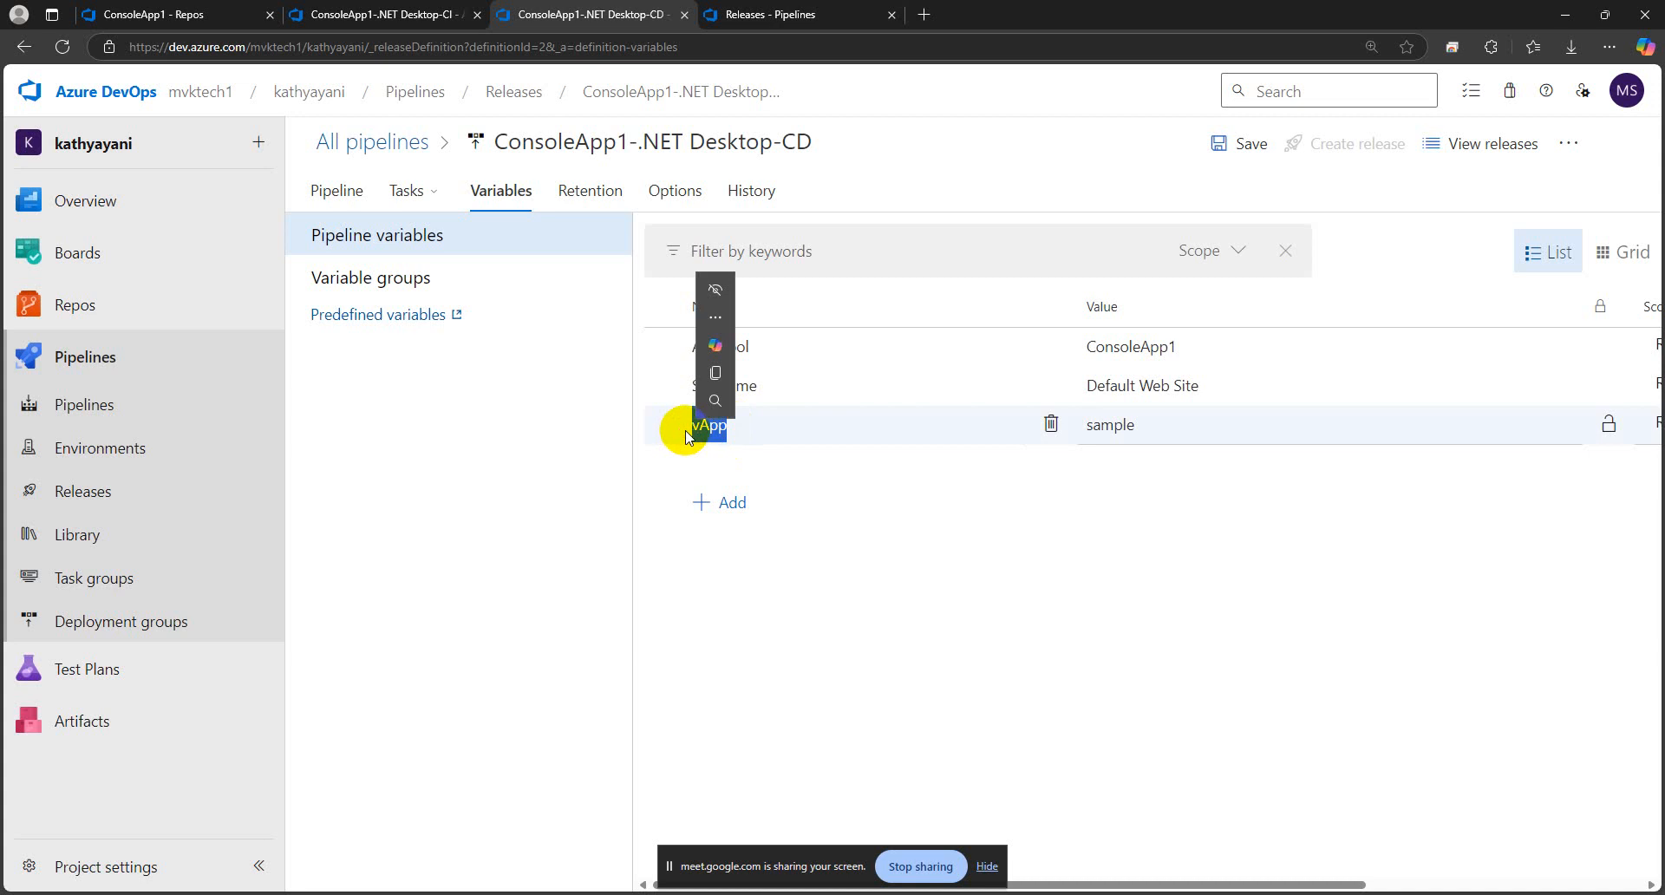
click(557, 434)
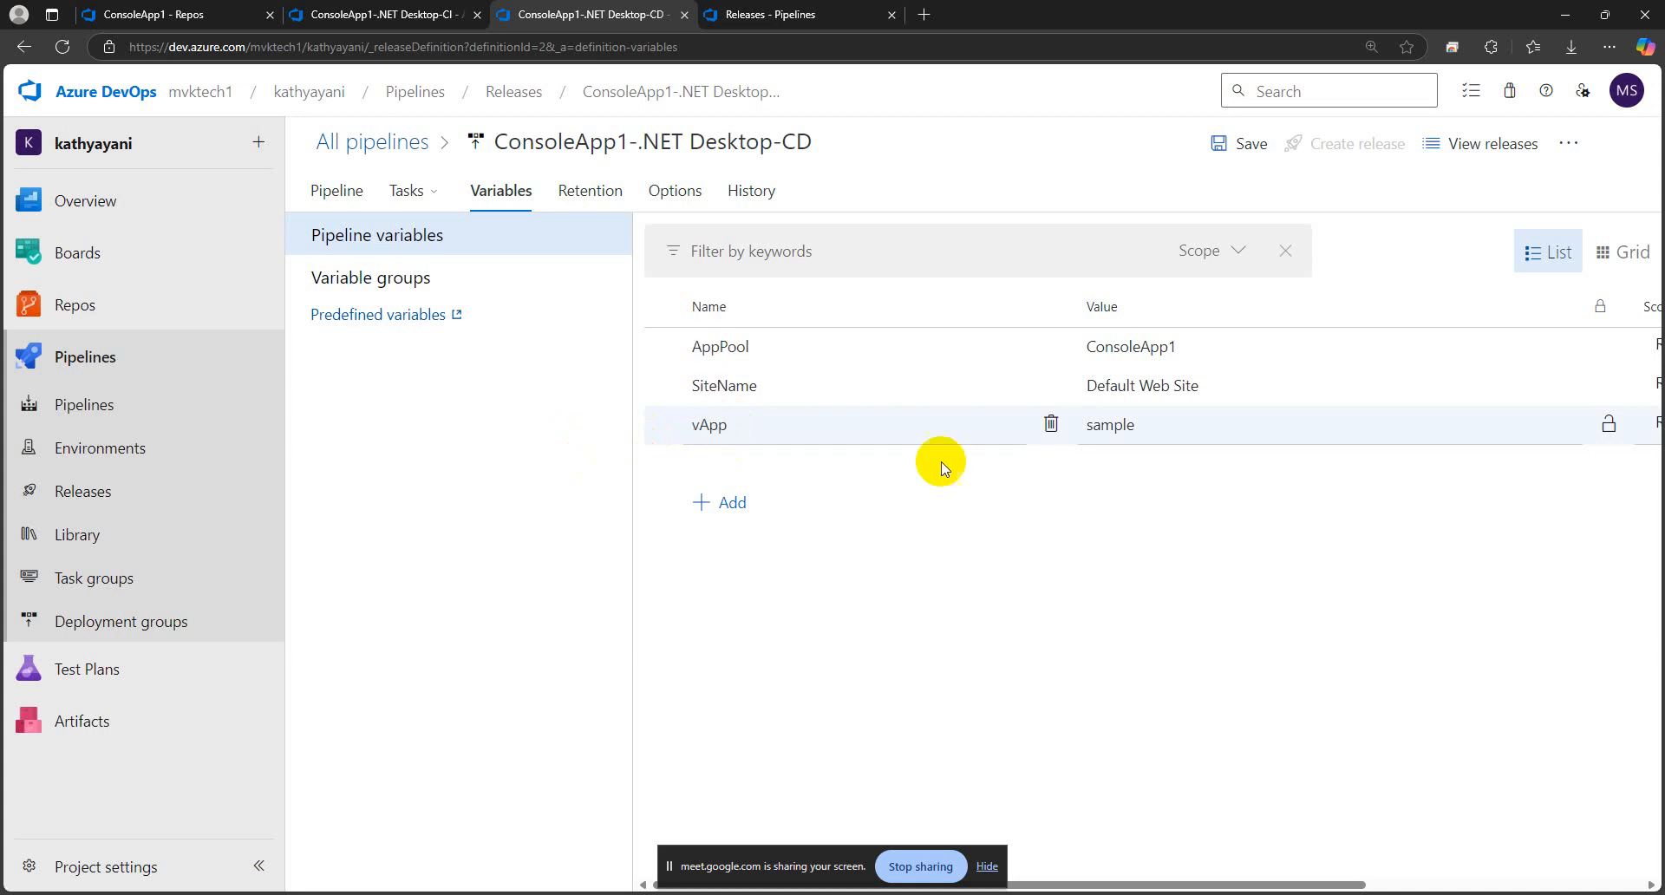
click(1161, 425)
click(1151, 565)
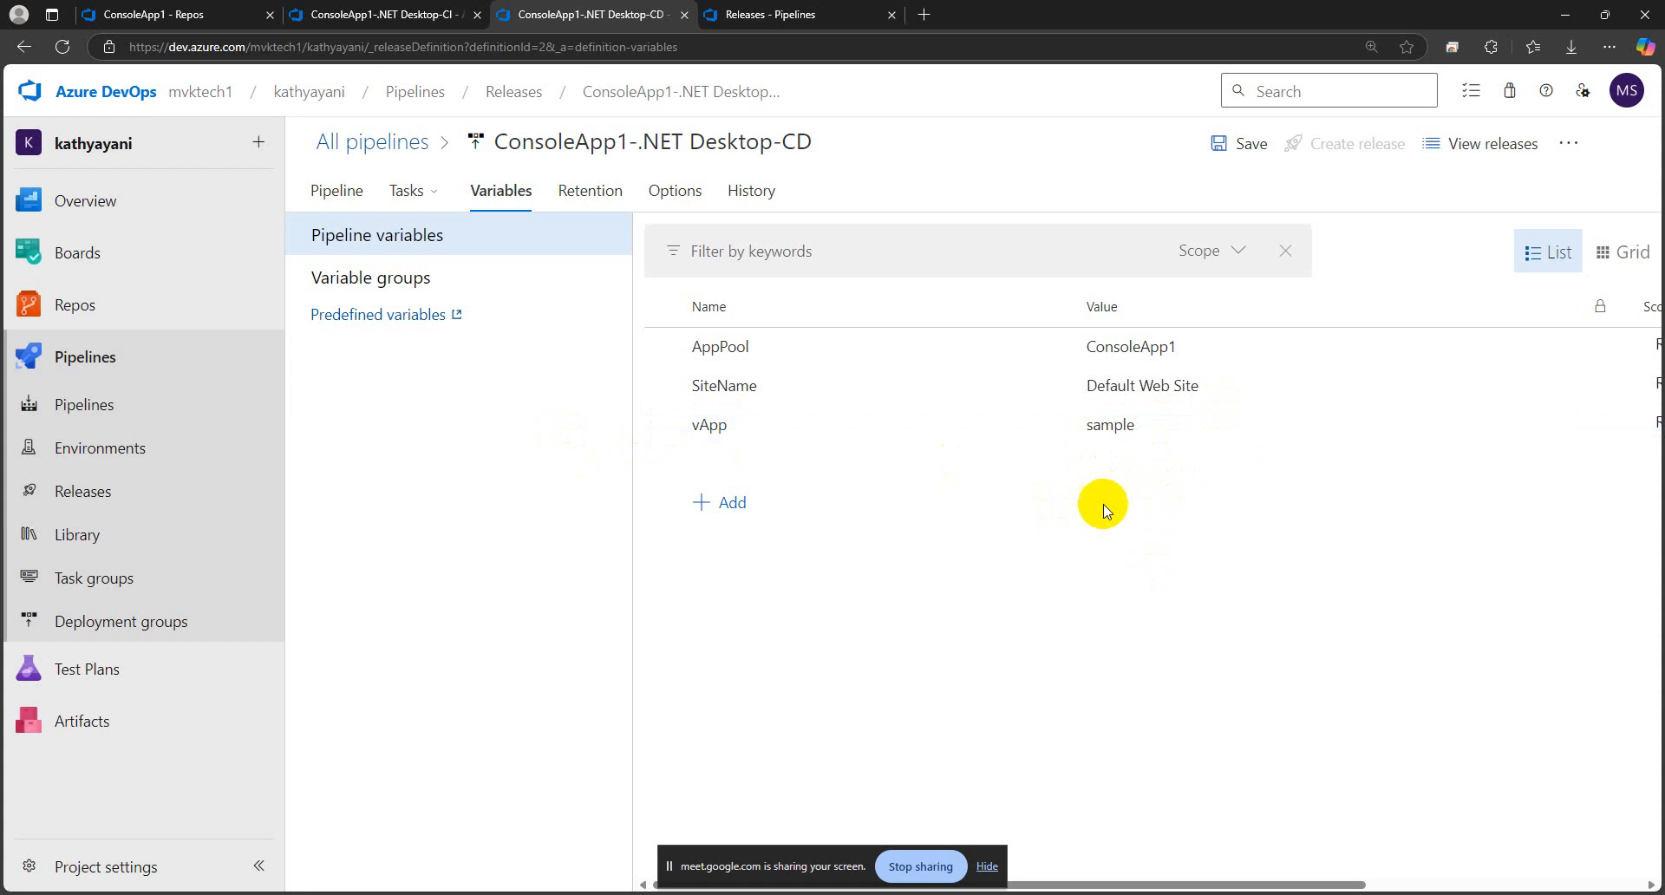
Delete the vApp variable from the pipeline variables and display the pipeline's variable groups
click(1150, 428)
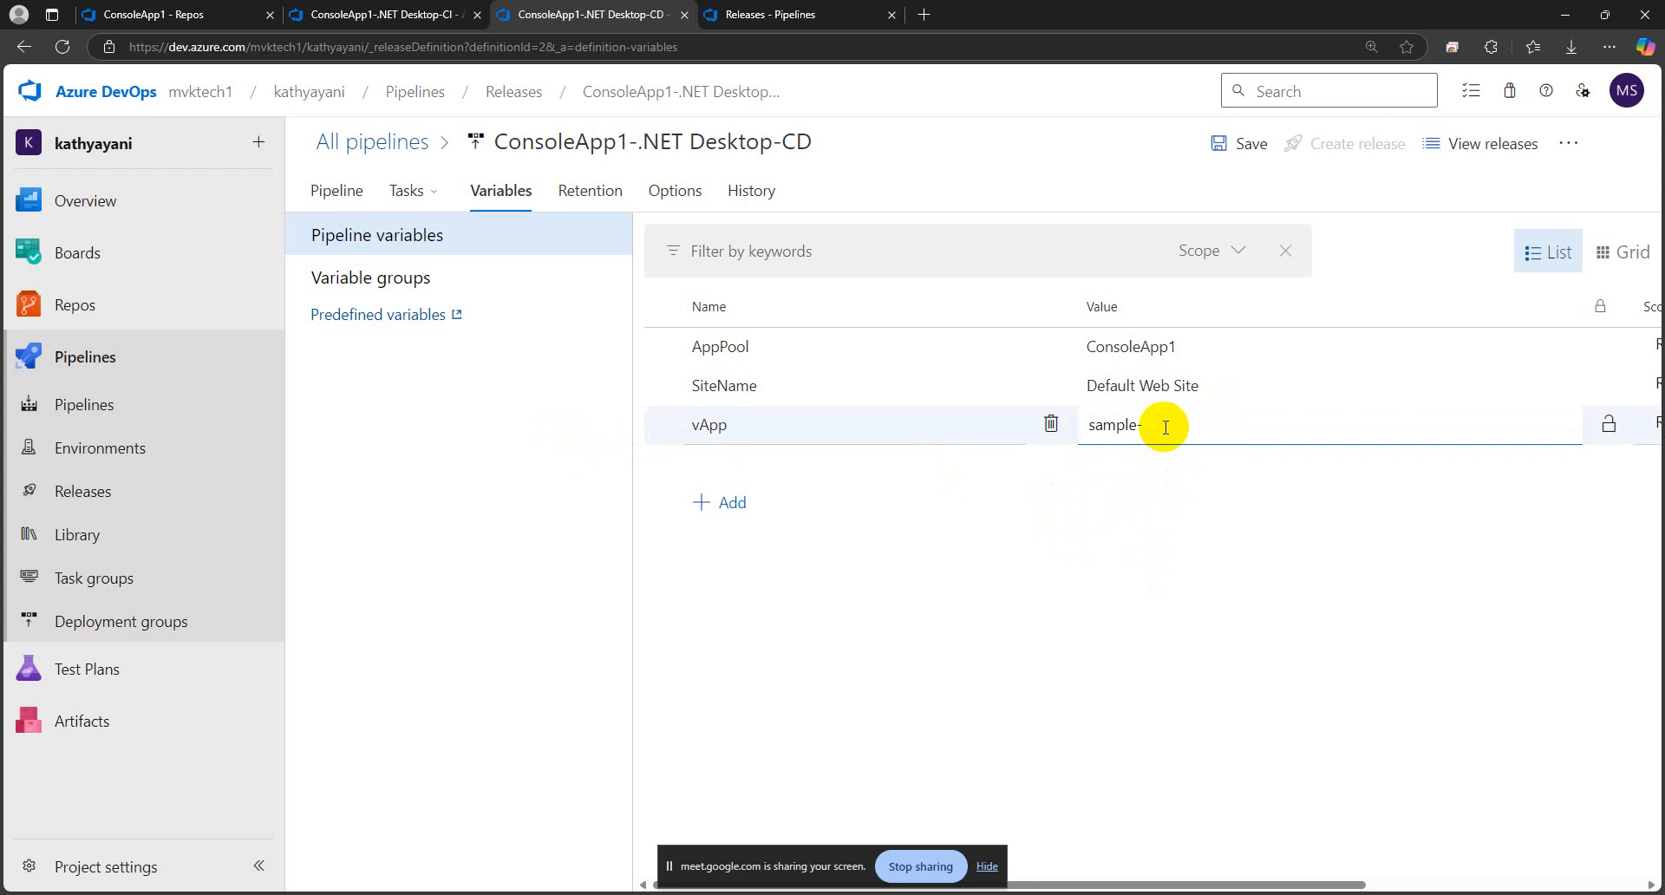
click(1022, 574)
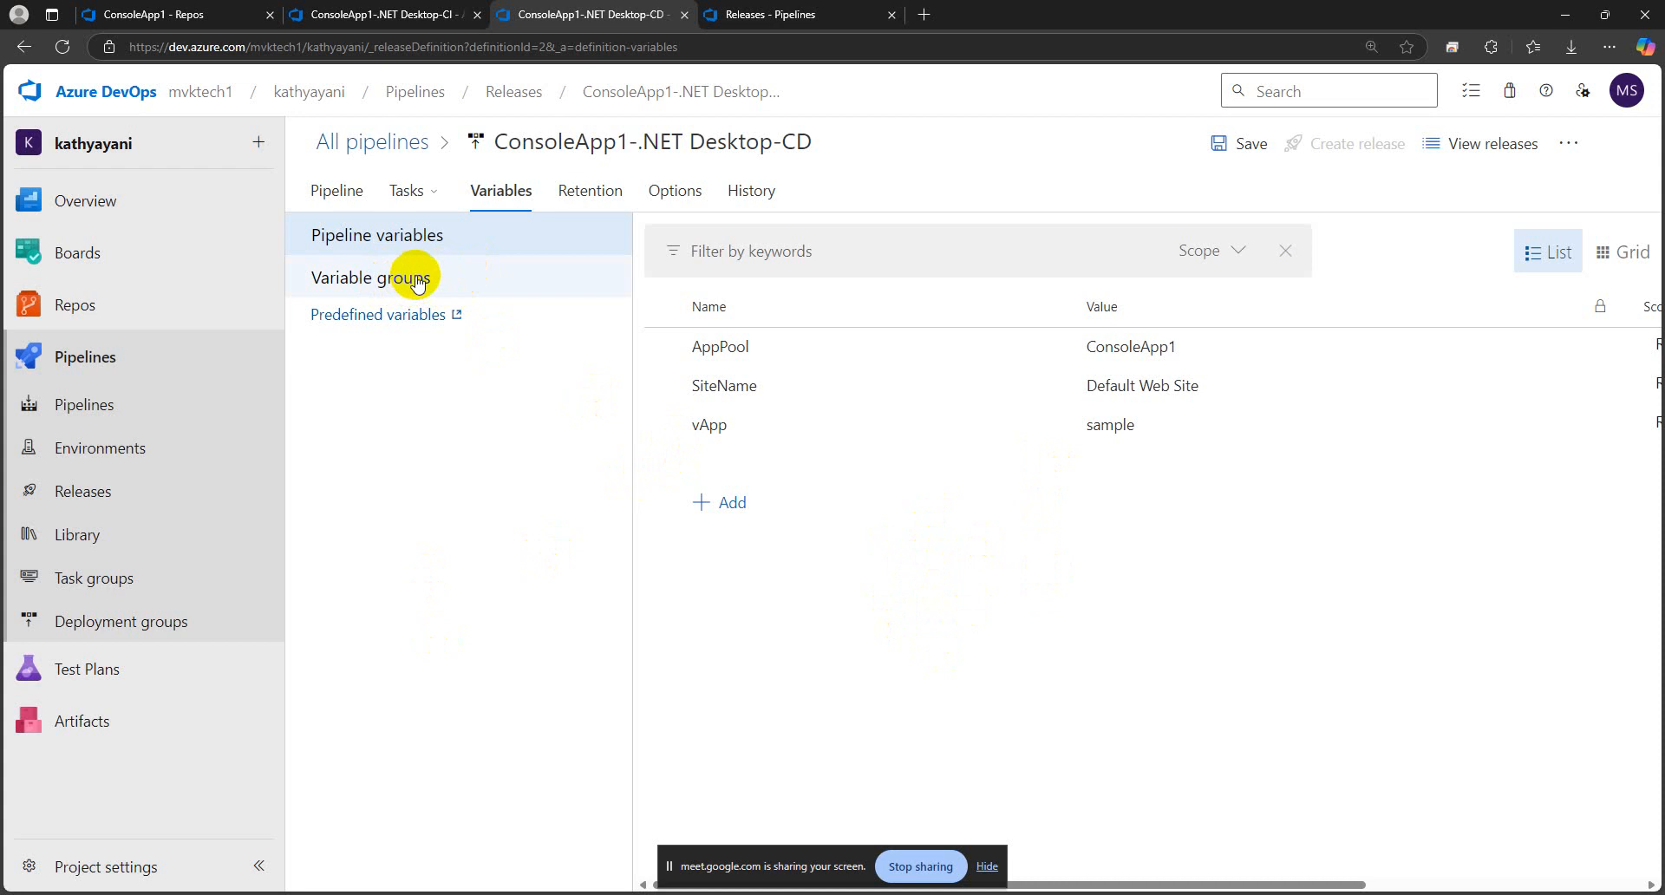
click(1045, 422)
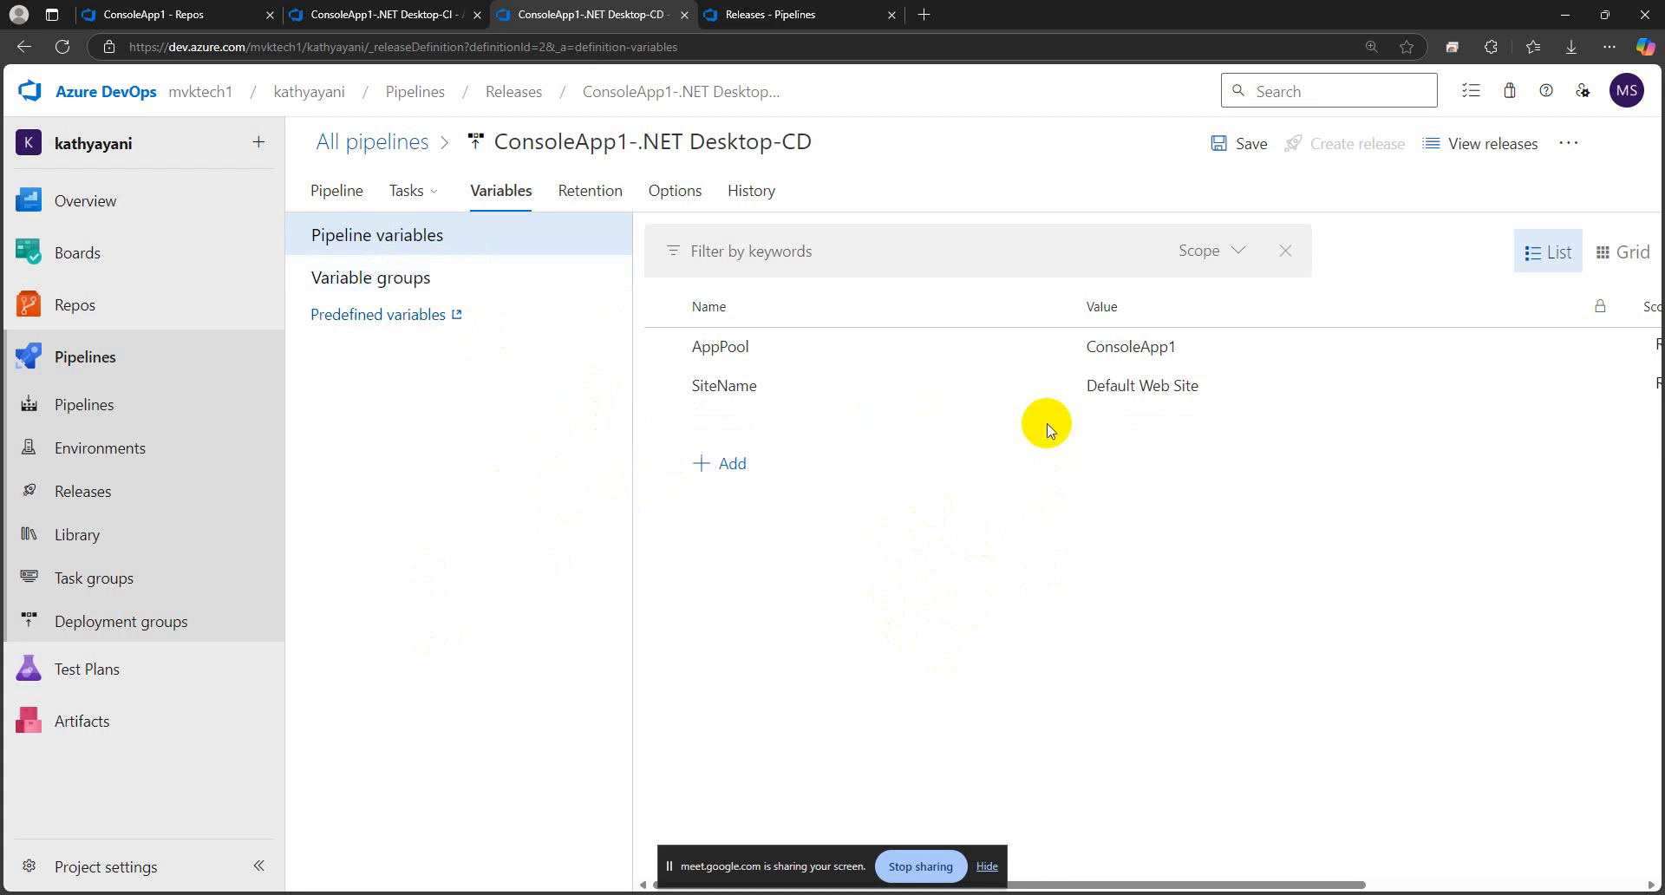
click(412, 285)
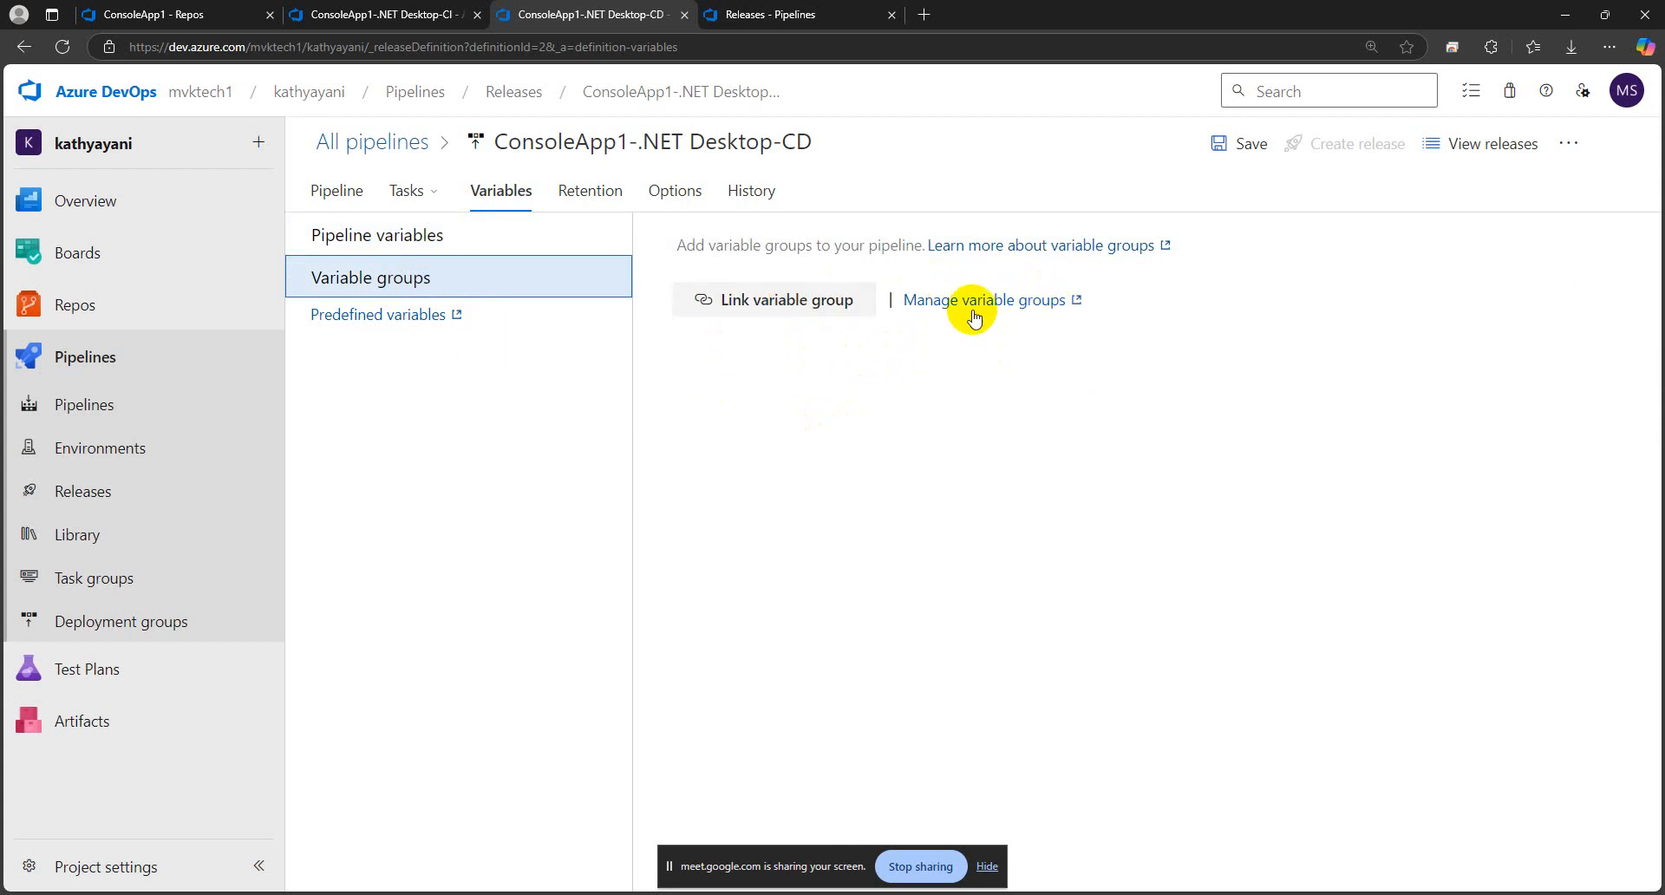
click(494, 387)
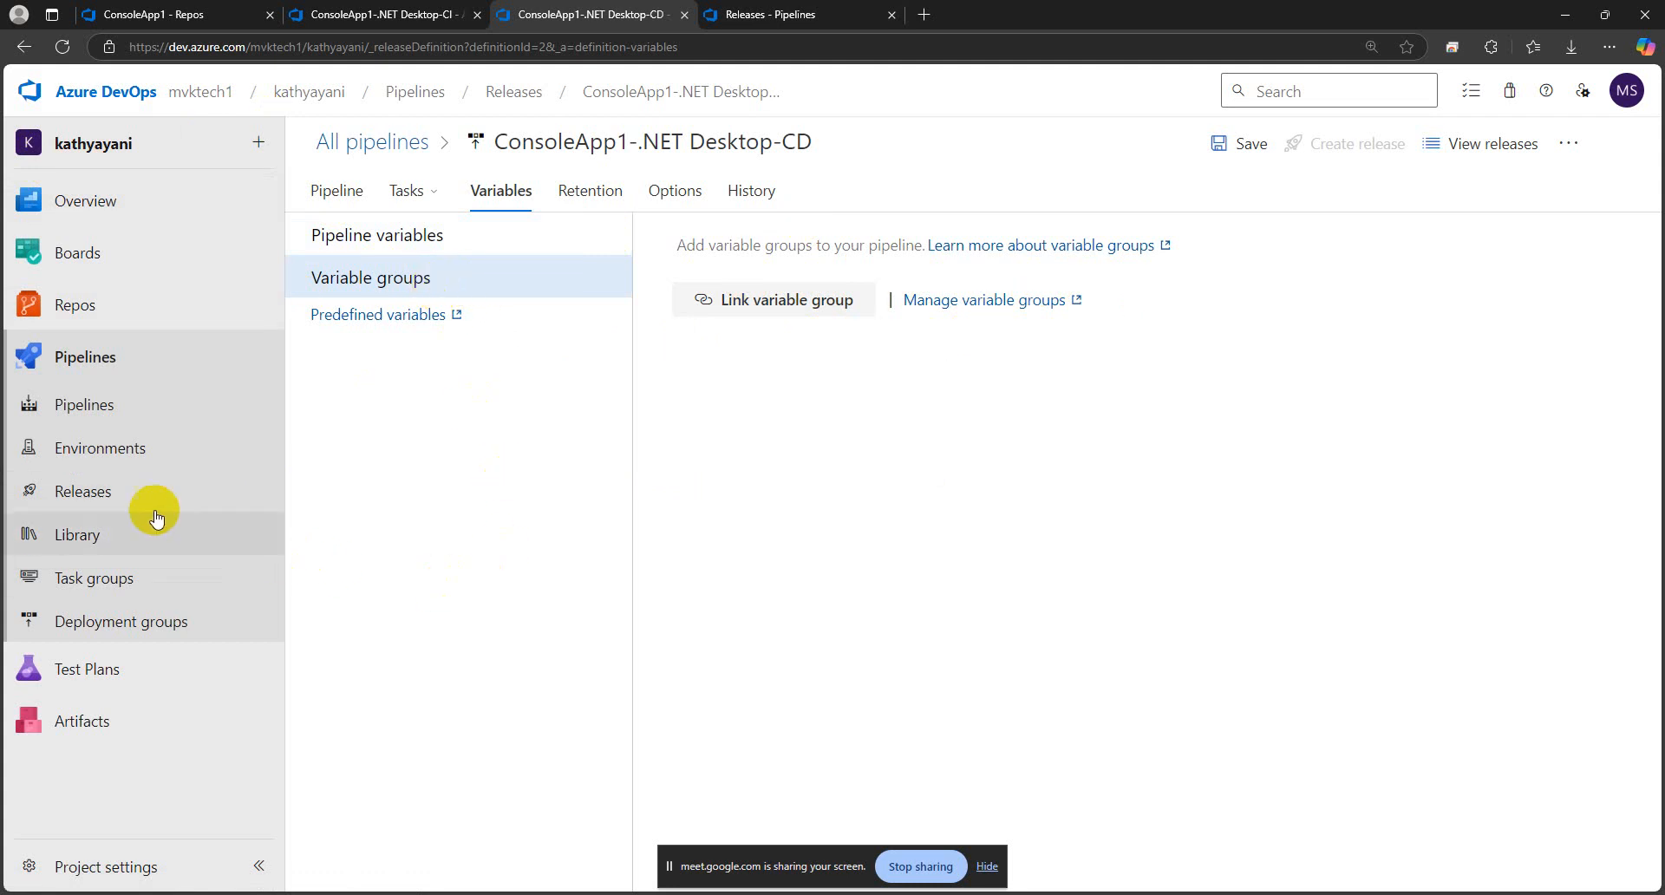
Open the pipeline Library in a separate browser tab beside the CD pipeline and start a new variable group
right_click(80, 537)
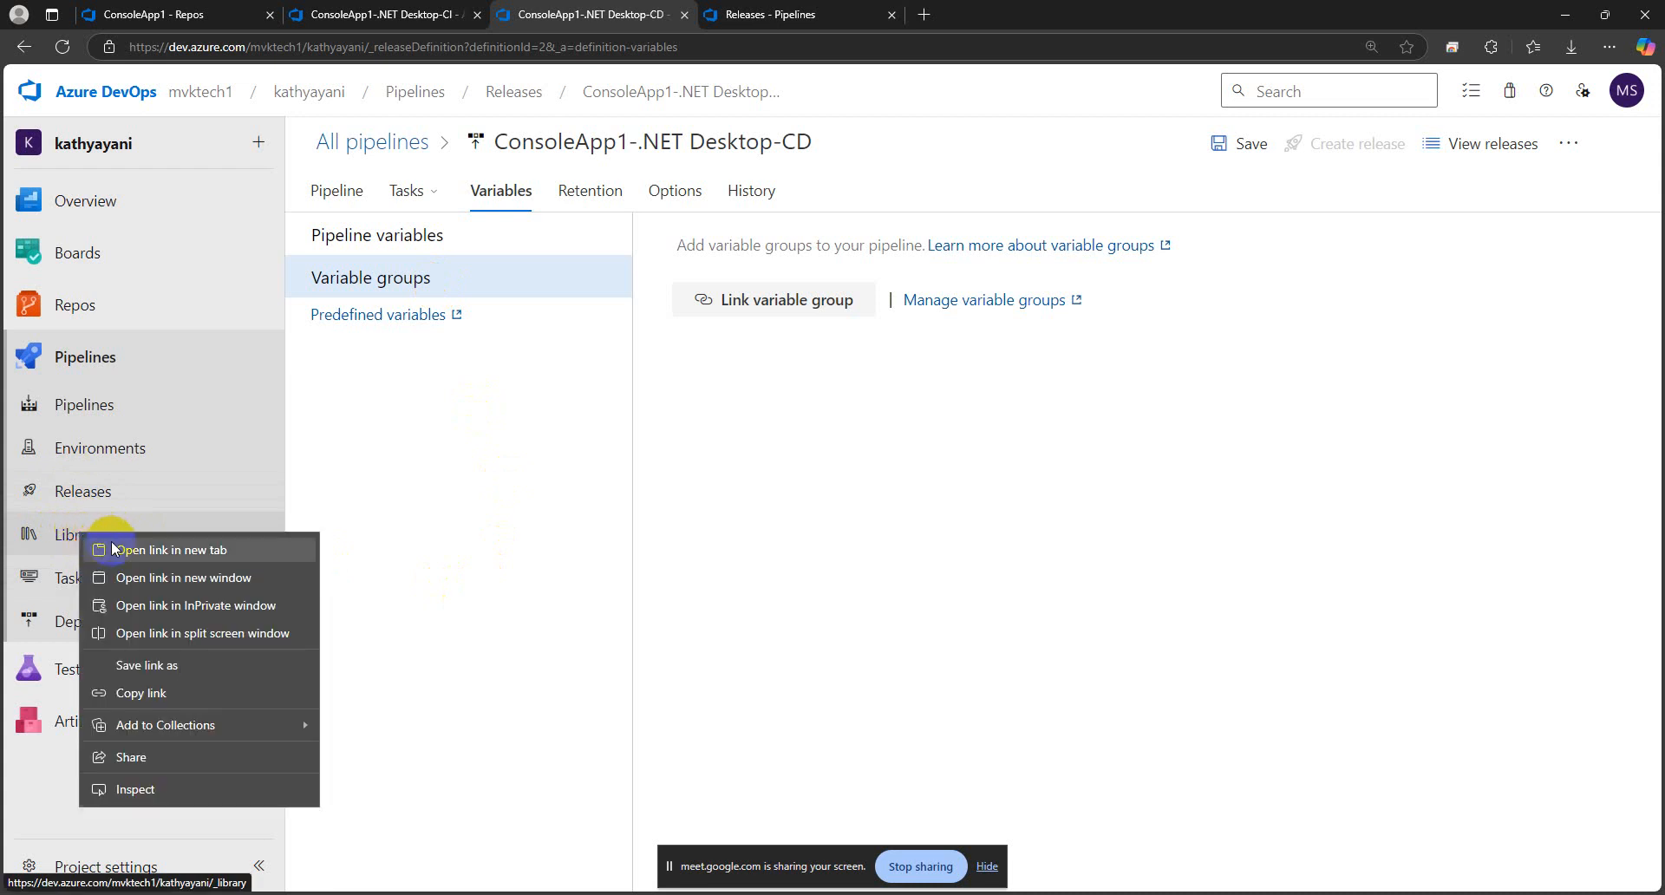
click(117, 547)
drag(960, 17, 767, 15)
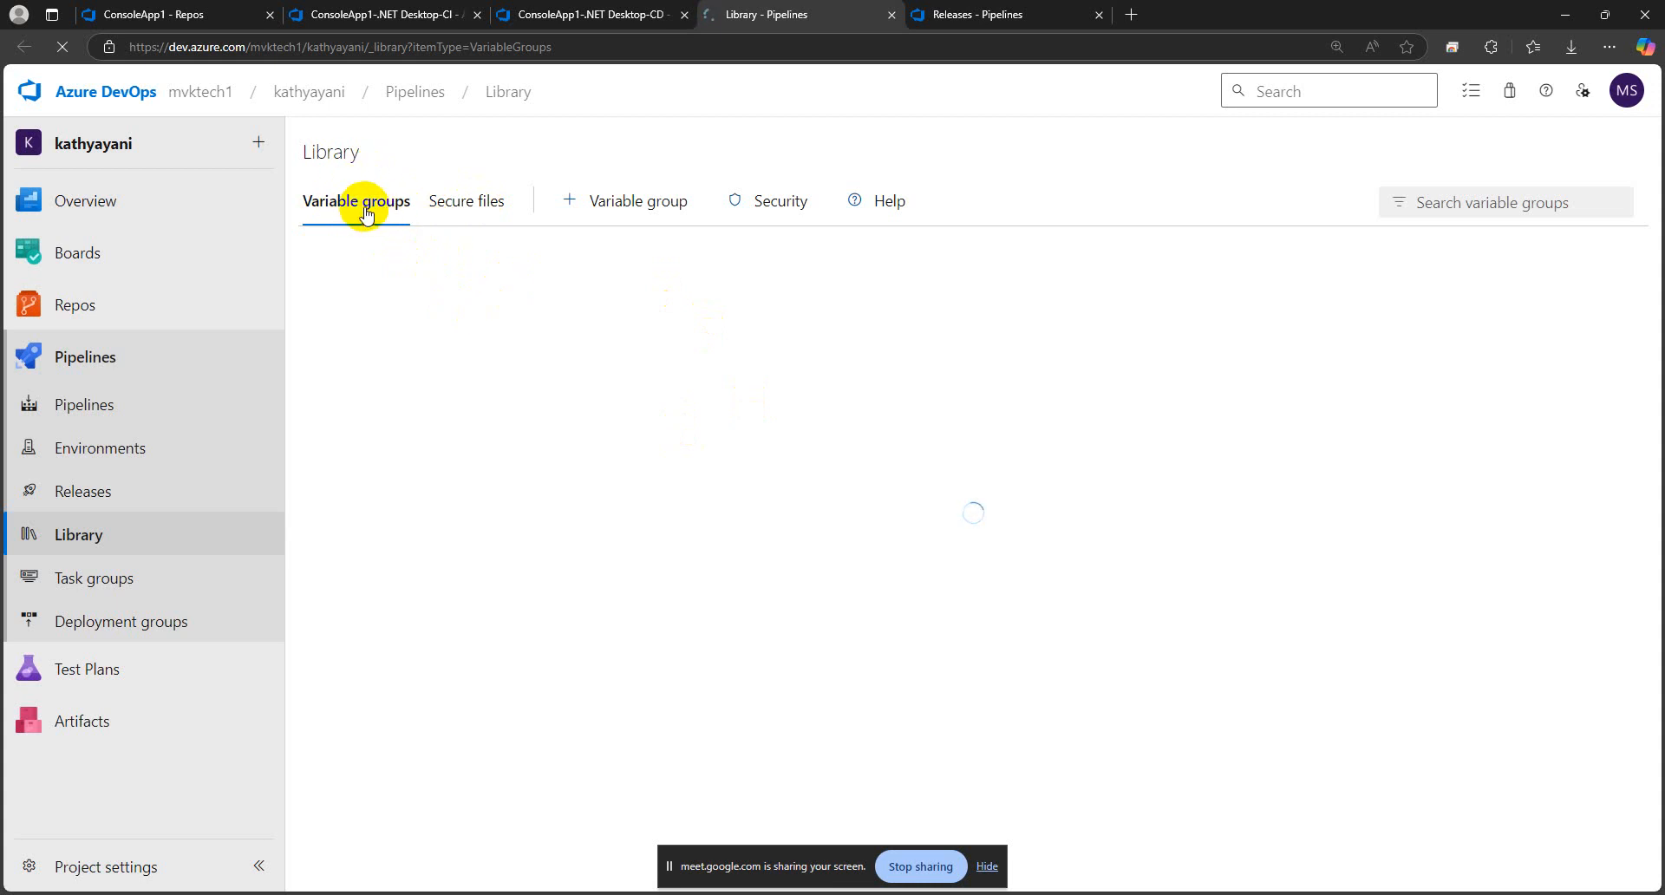
click(618, 204)
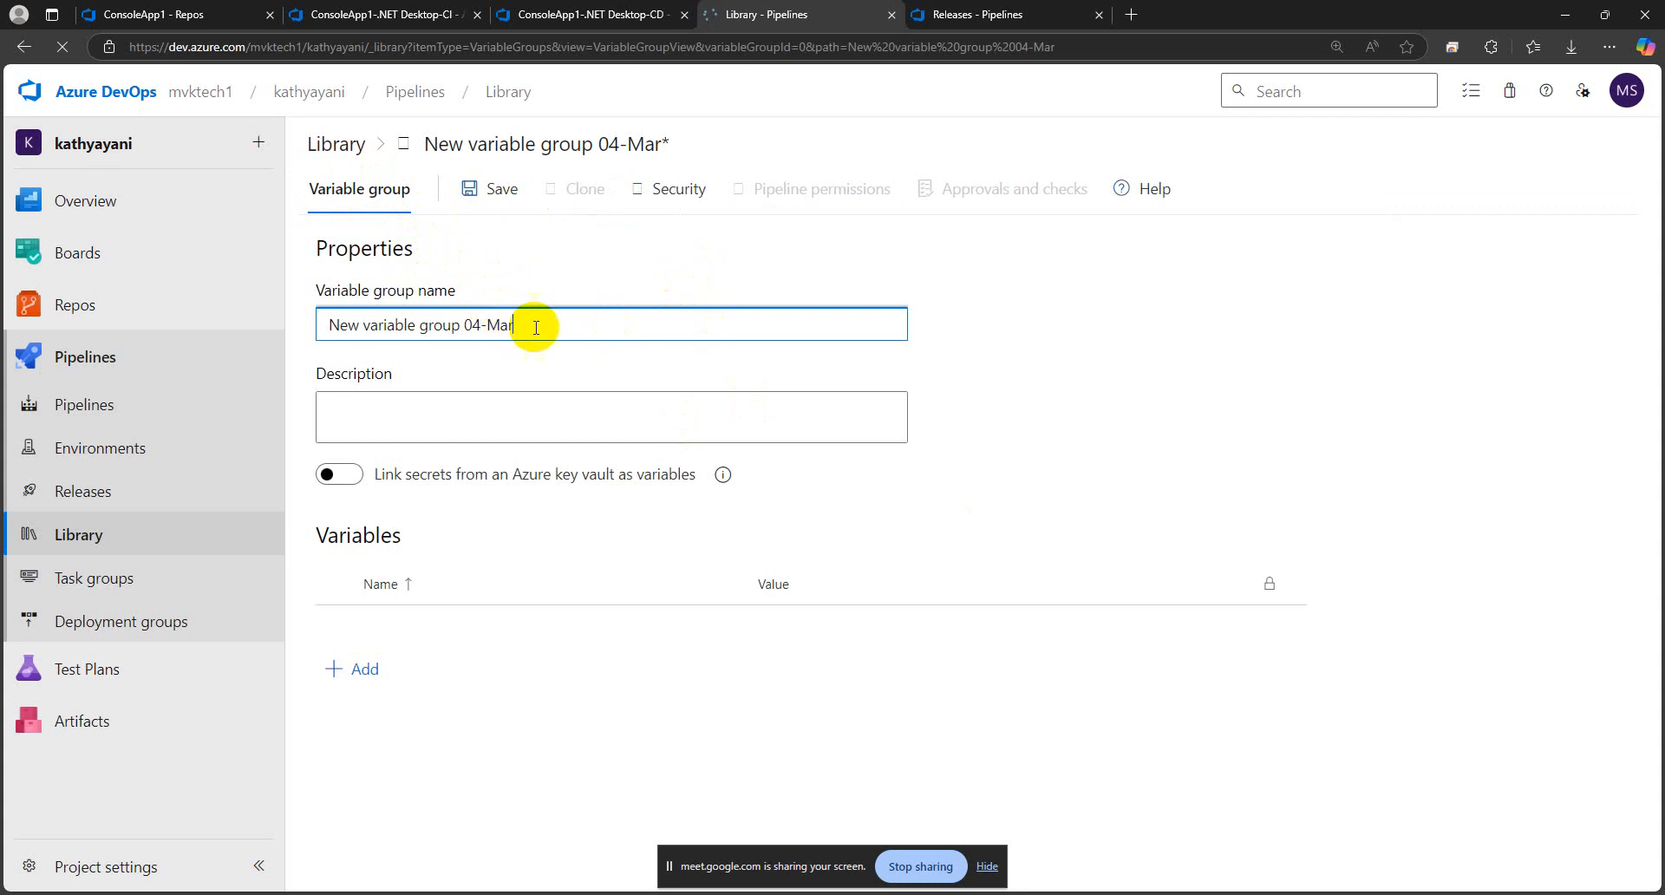
Replace the new variable group's default name with the release pipeline's copied name, trimmed to ConsoleApp1-.NET Desktop-
drag(538, 324, 324, 324)
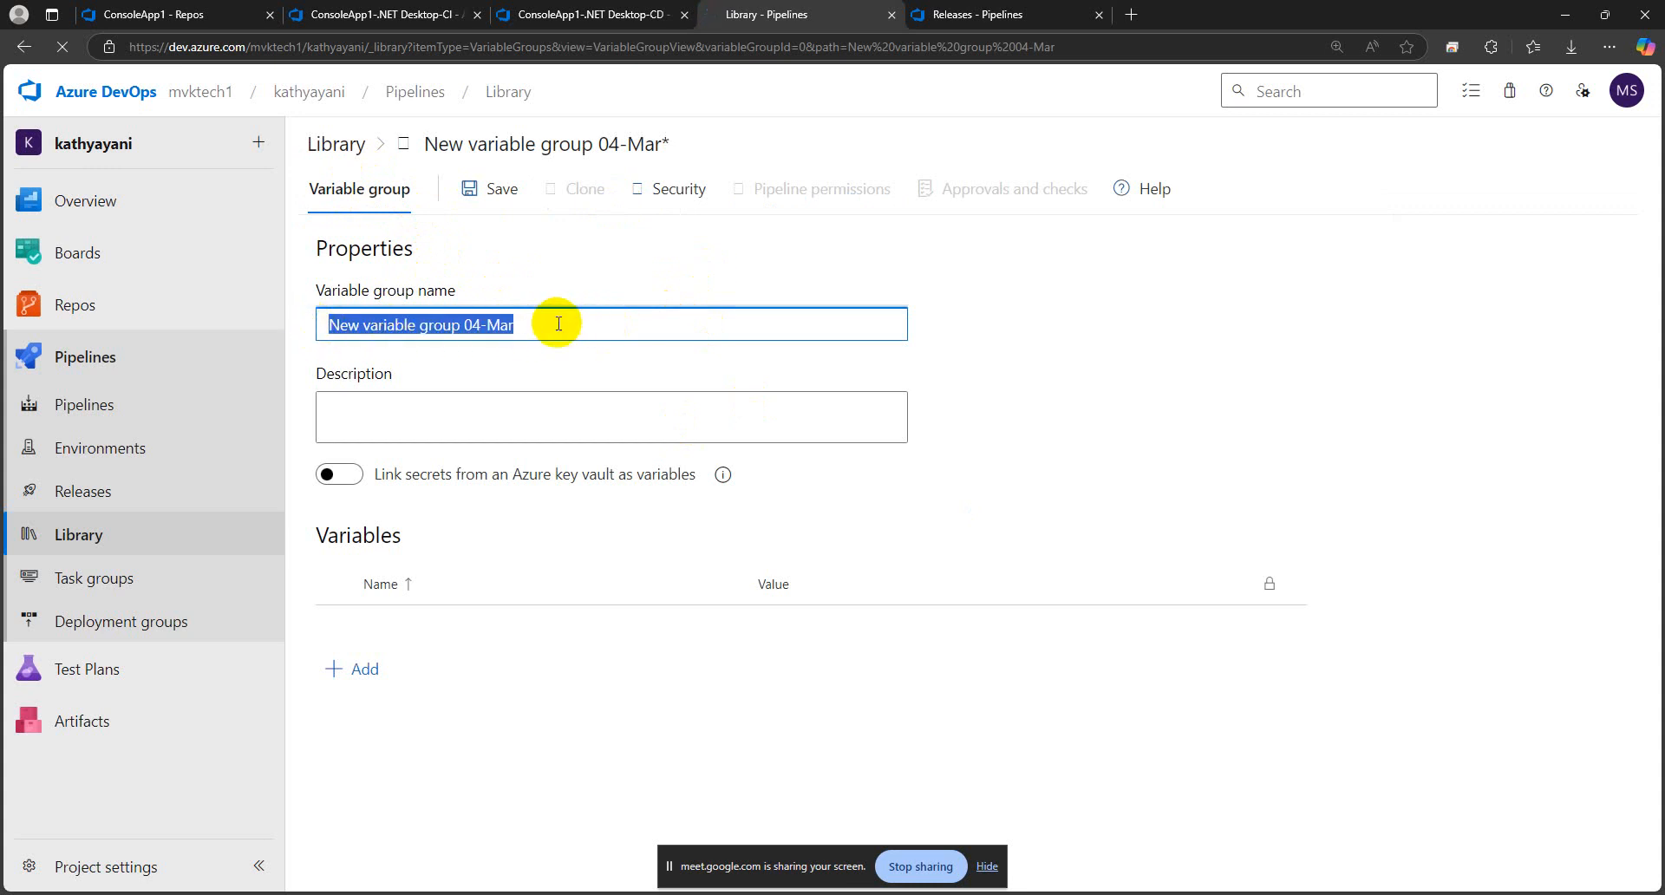
click(533, 15)
click(639, 139)
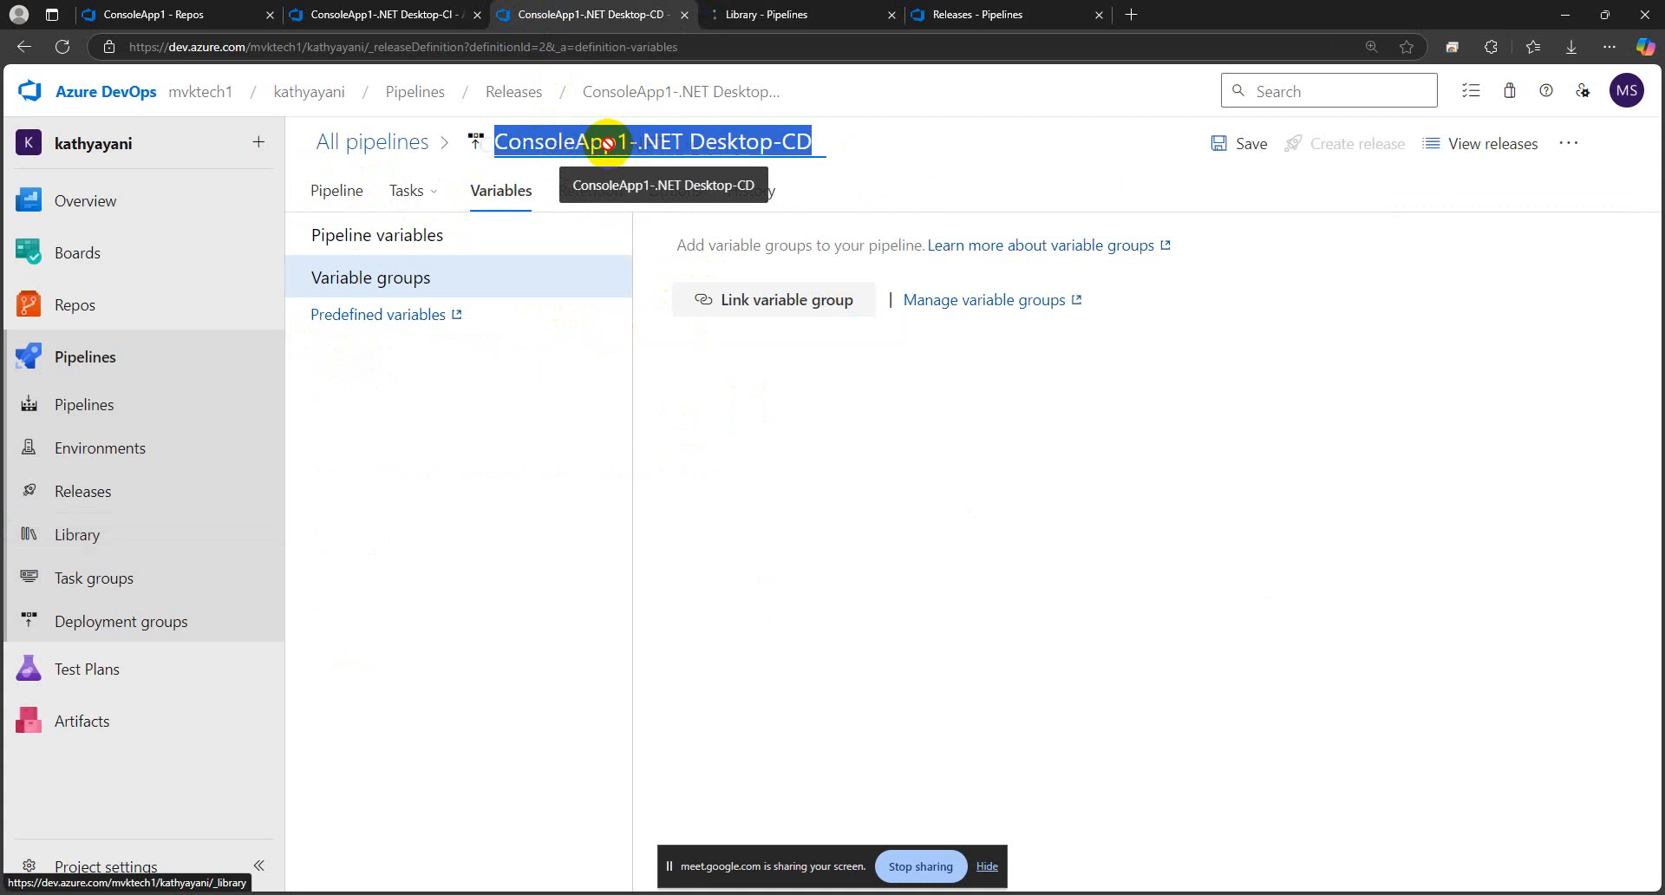
click(685, 140)
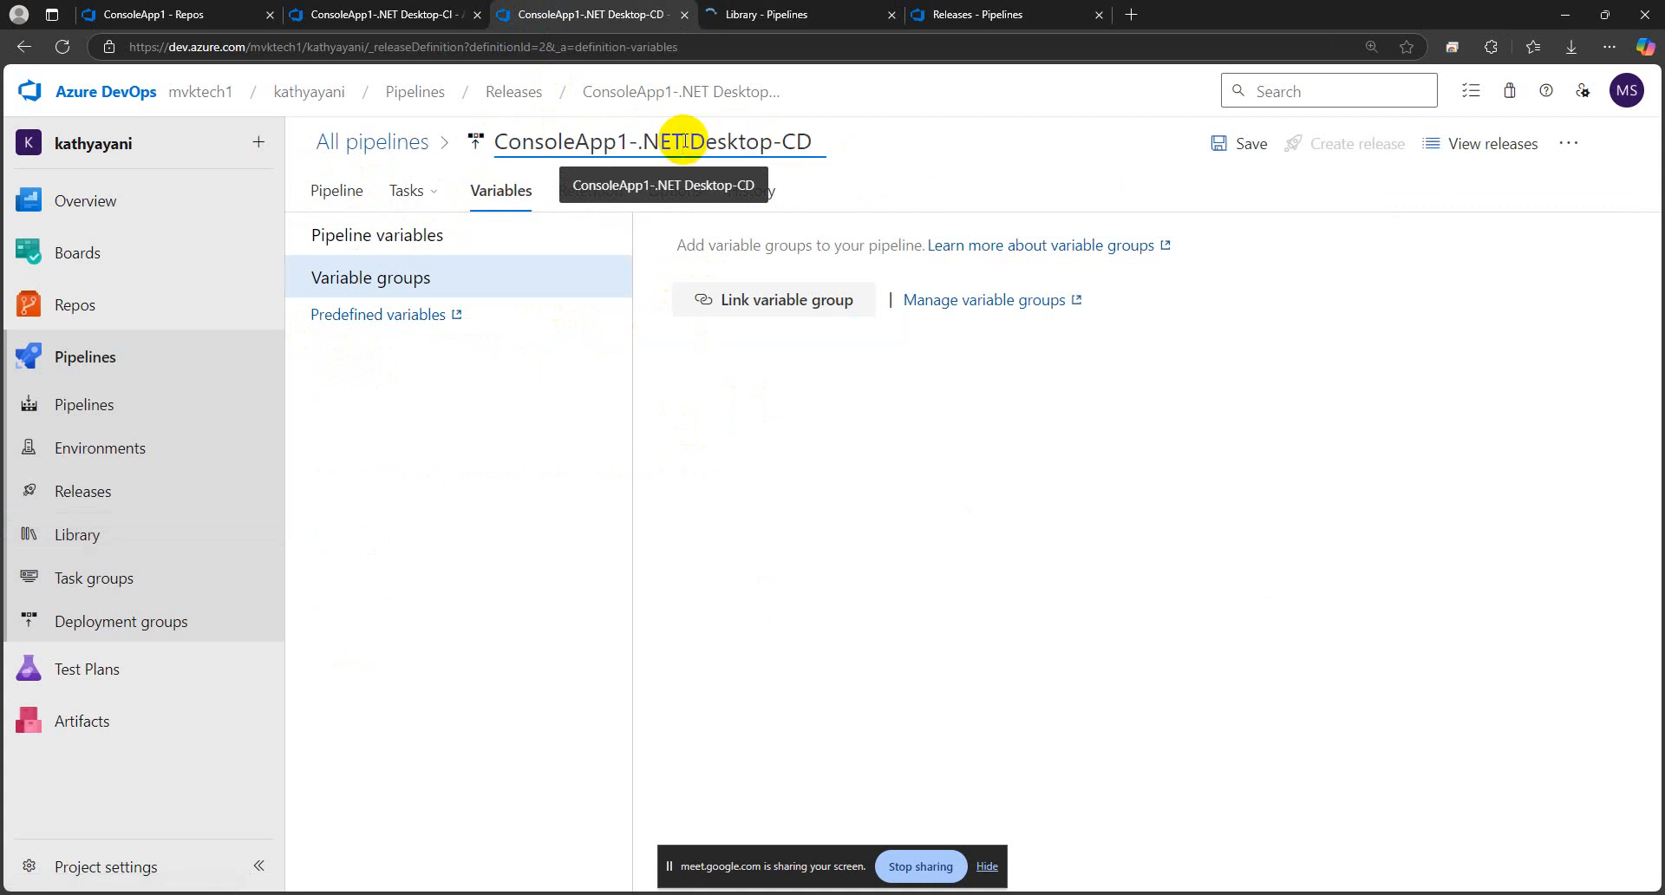
key(alt)
click(691, 140)
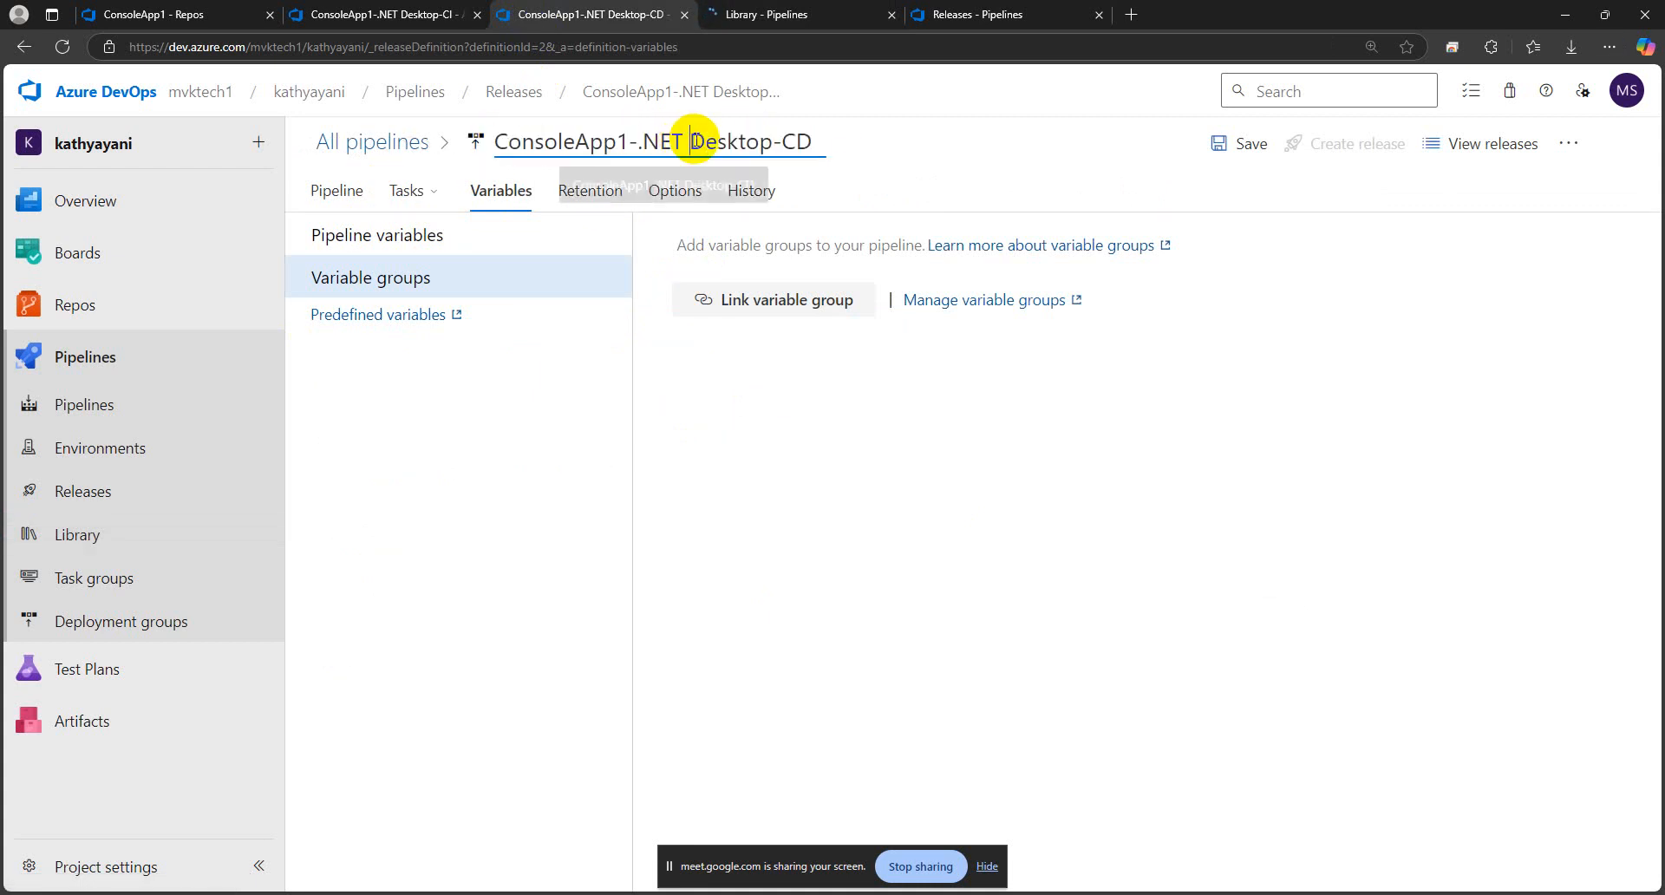
key(ctrl+a)
key(ctrl+c)
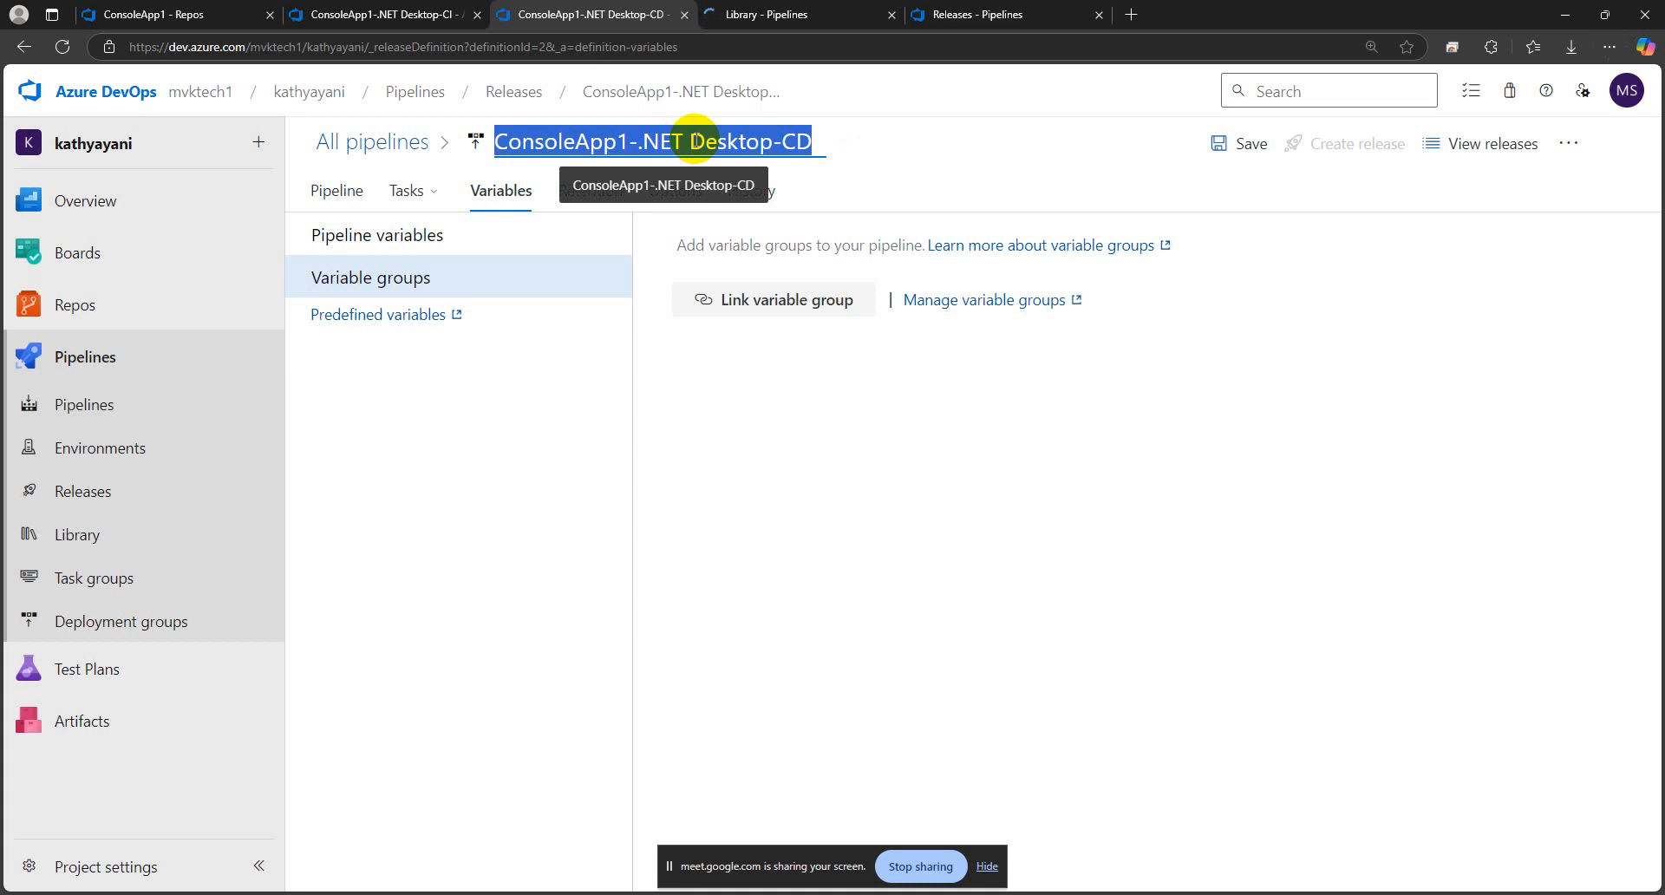
click(762, 14)
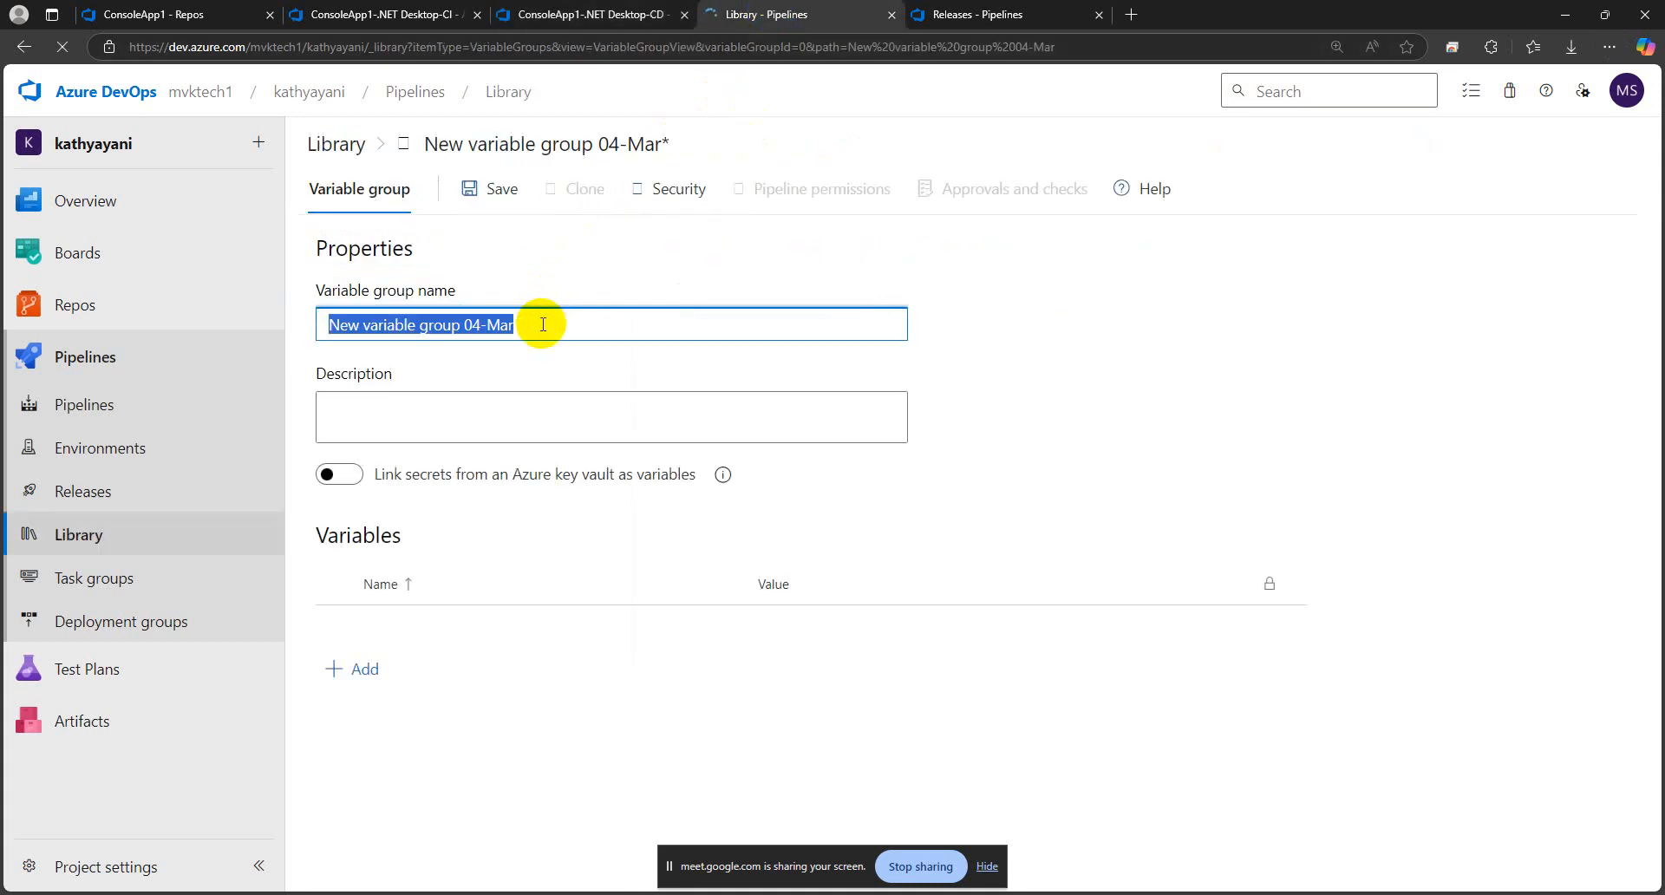
key(ctrl+v)
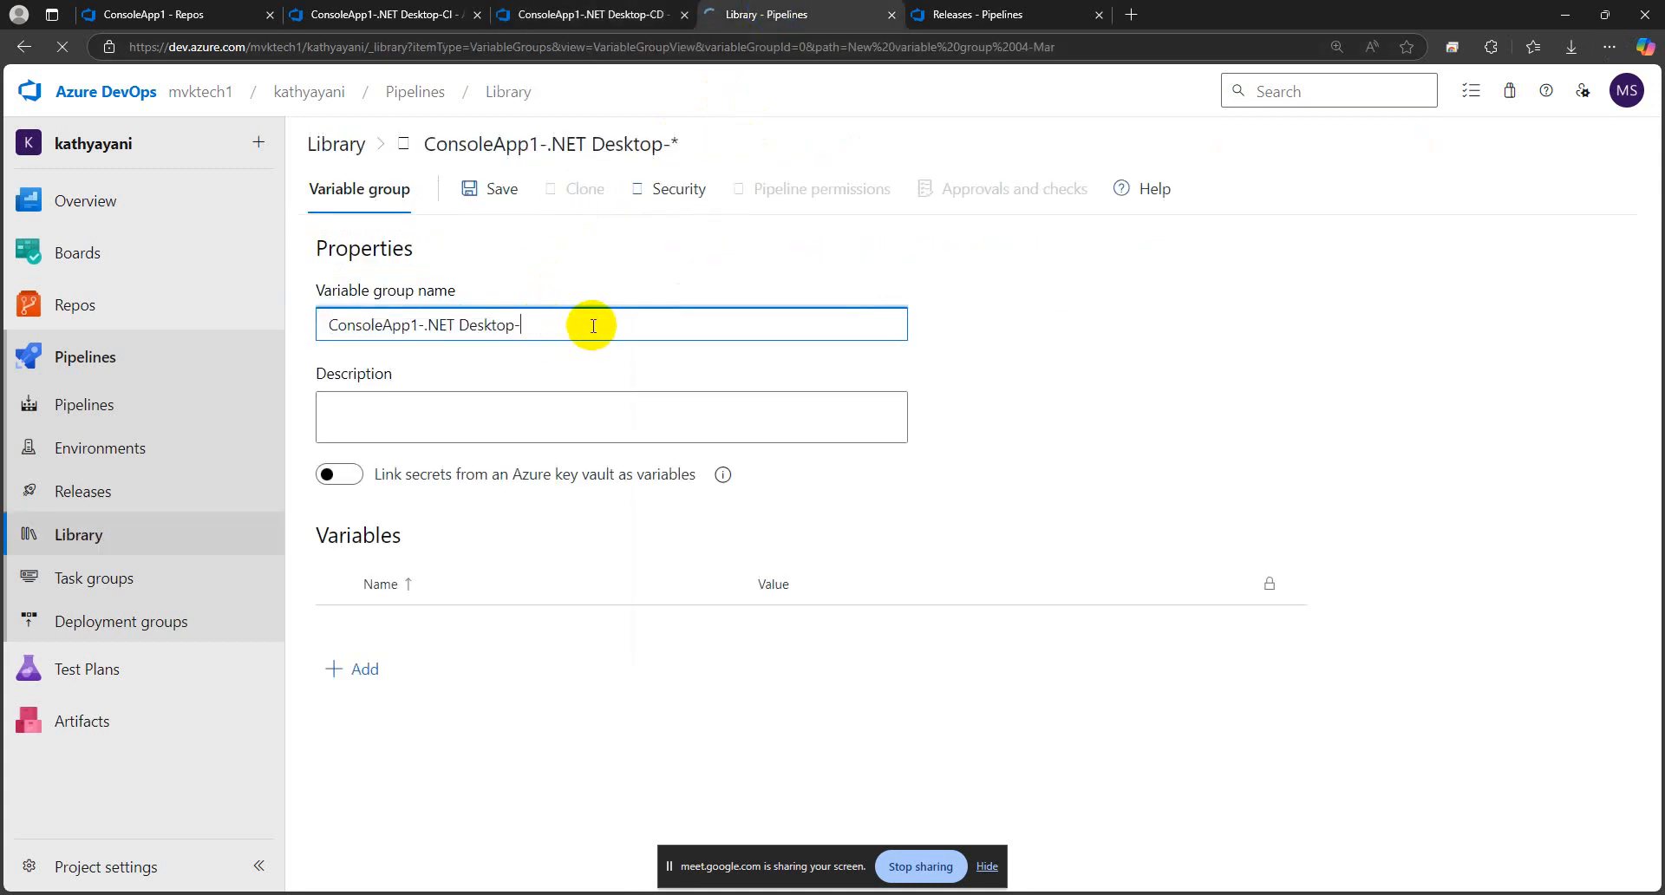
Complete the variable group name as ConsoleApp1-.NET Desktop-Dev
click(590, 15)
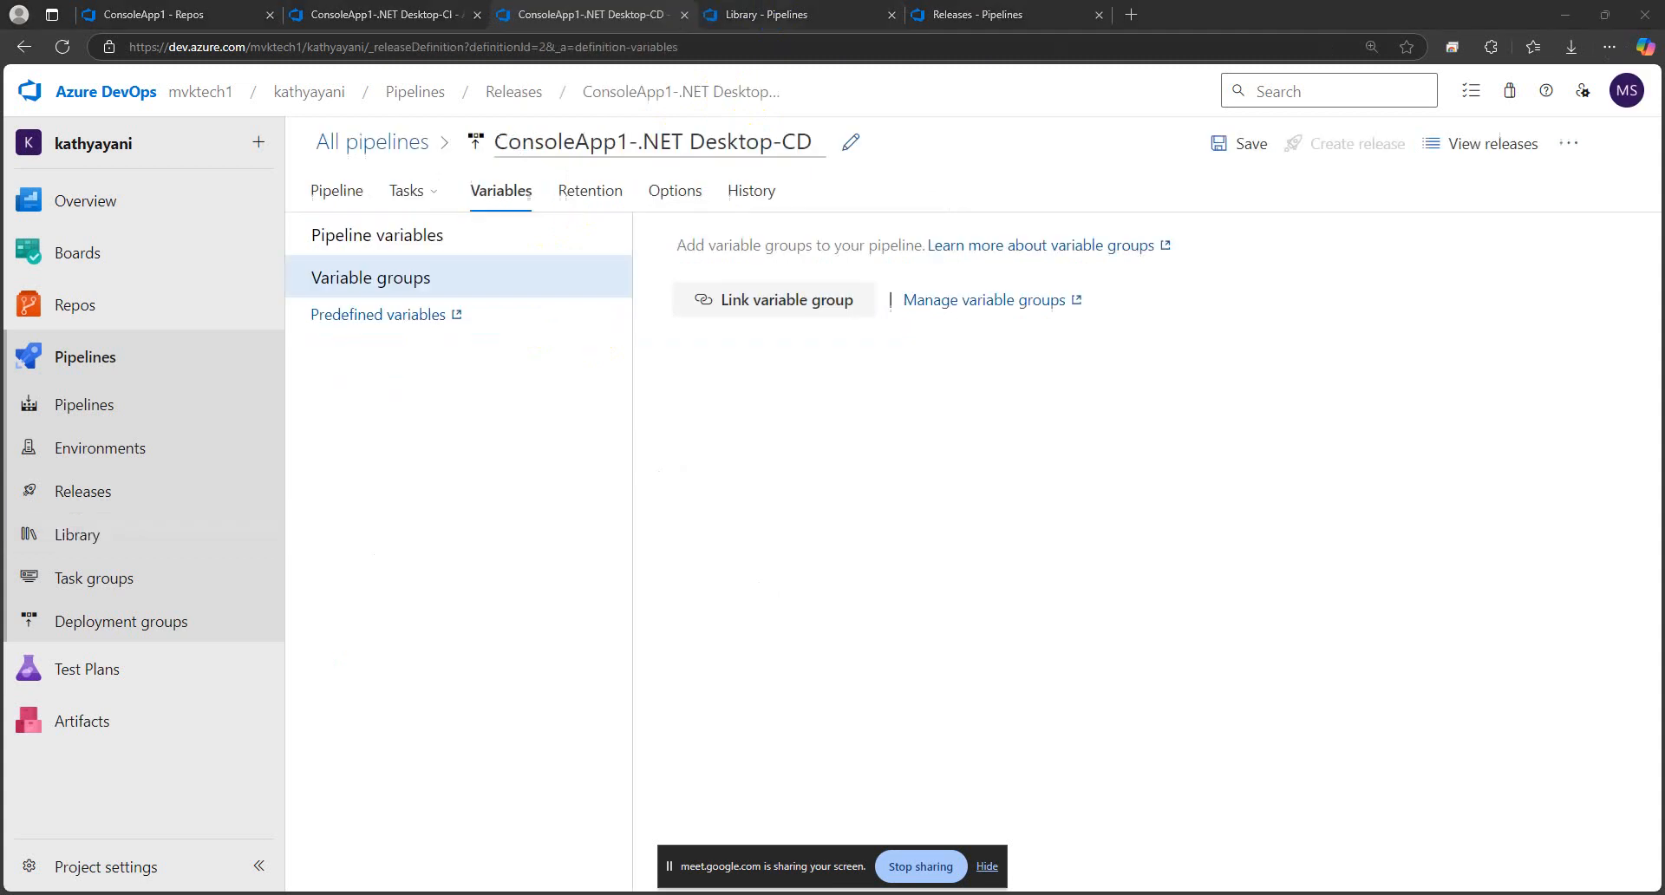
click(761, 14)
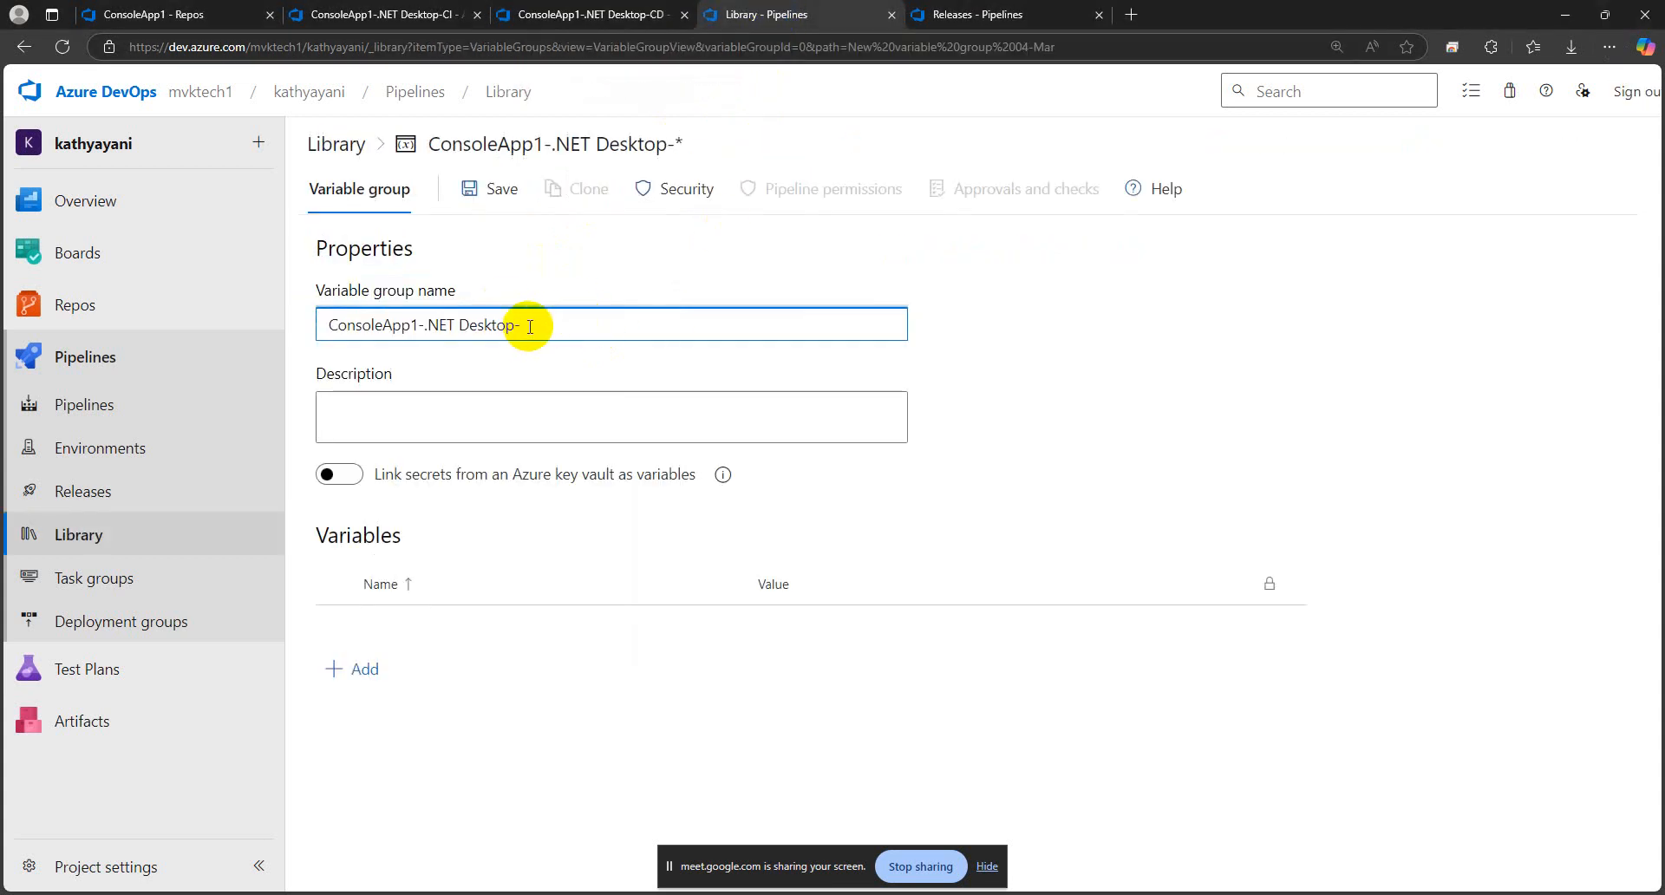
key(Caps_Lock)
text(D)
key(Caps_Lock)
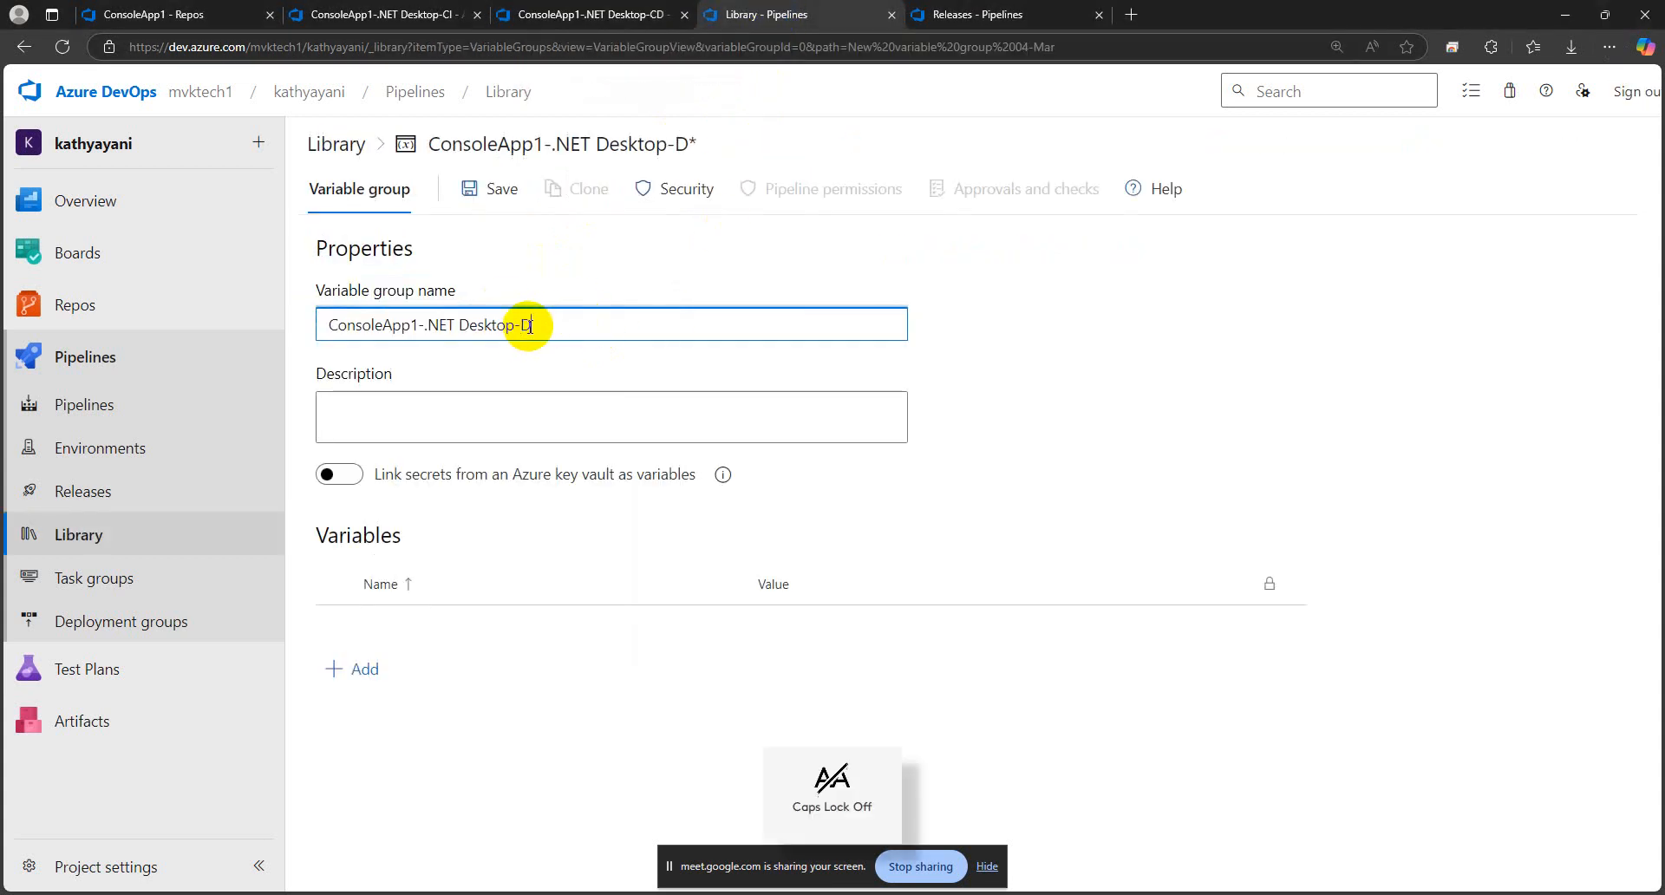
click(1237, 356)
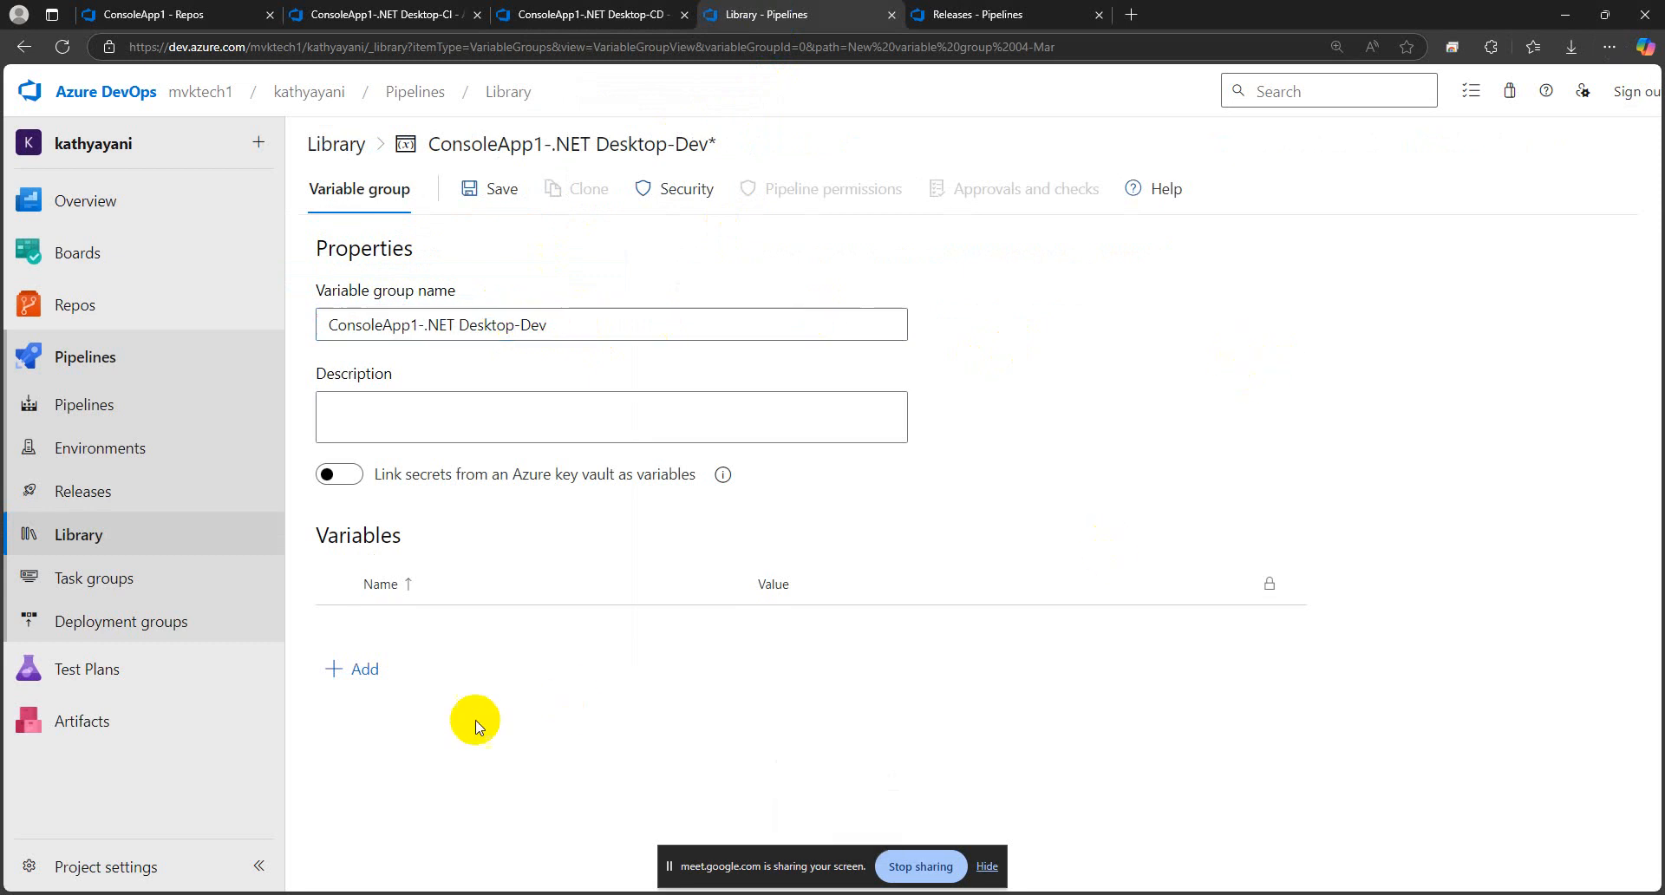
Add a variable named vApp to the ConsoleApp1-.NET Desktop-Dev variable group
click(366, 684)
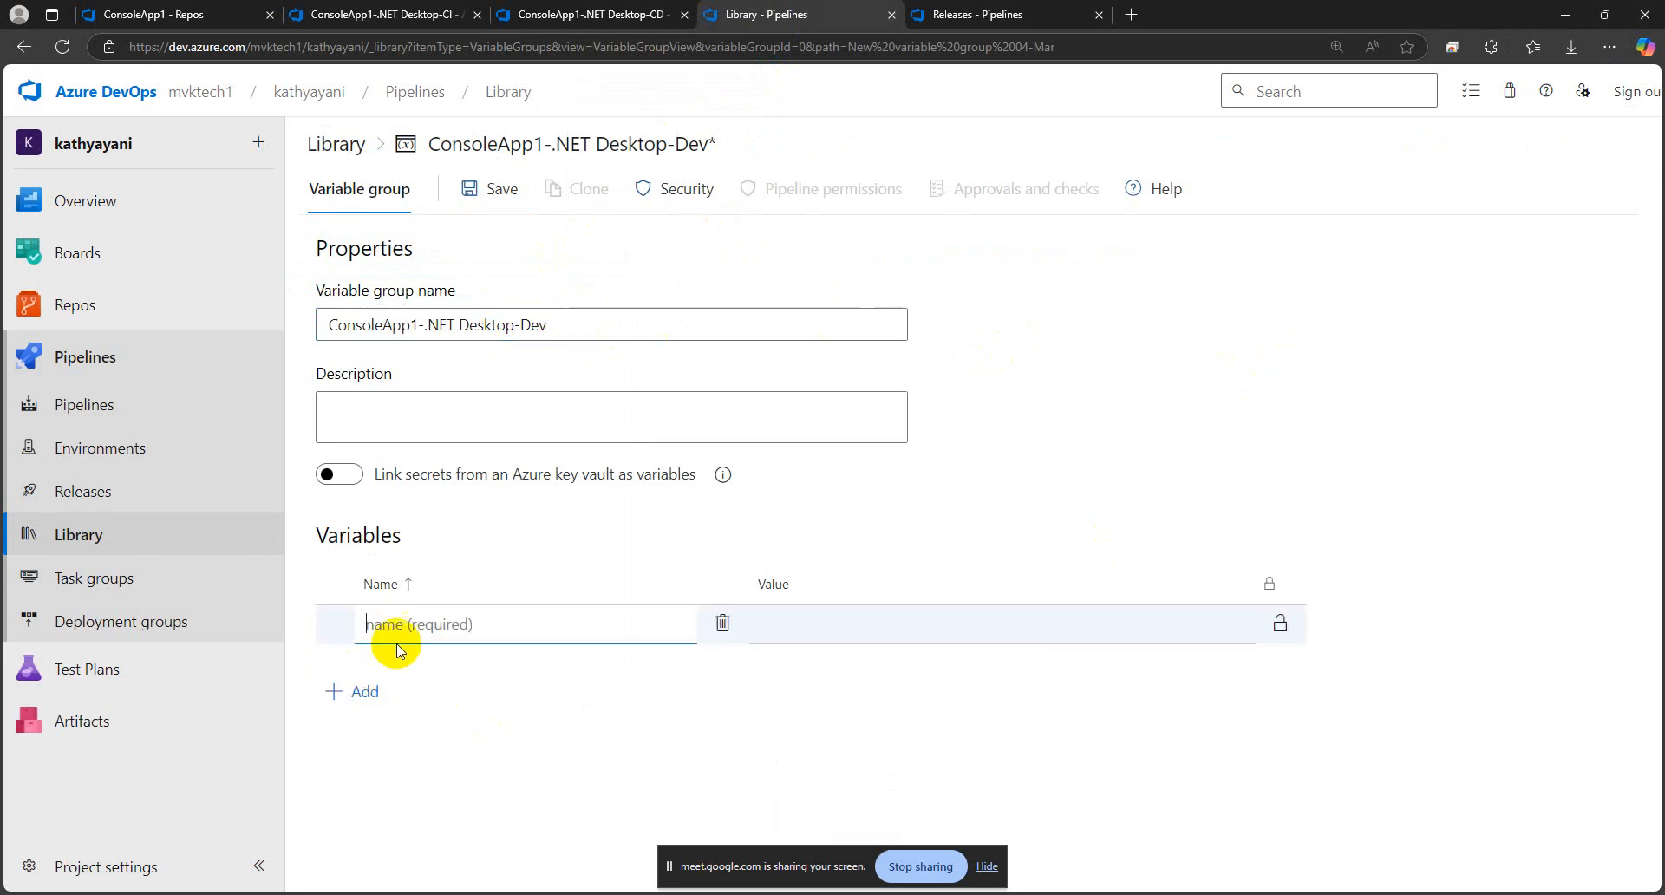
click(403, 624)
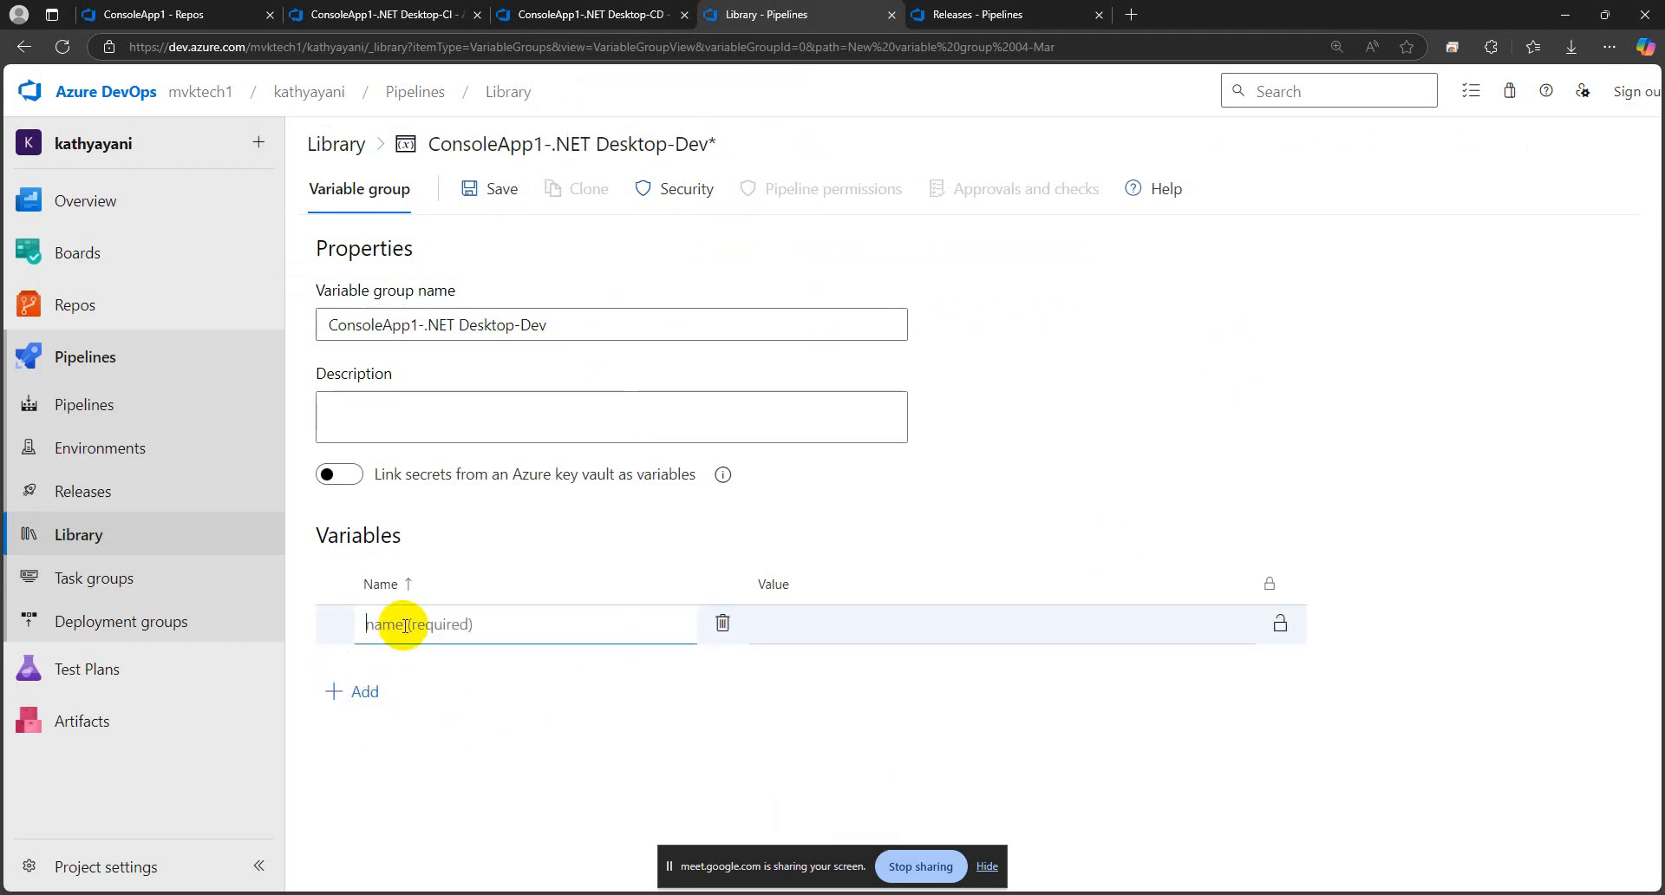
key(Caps_Lock)
text(V)
key(Caps_Lock)
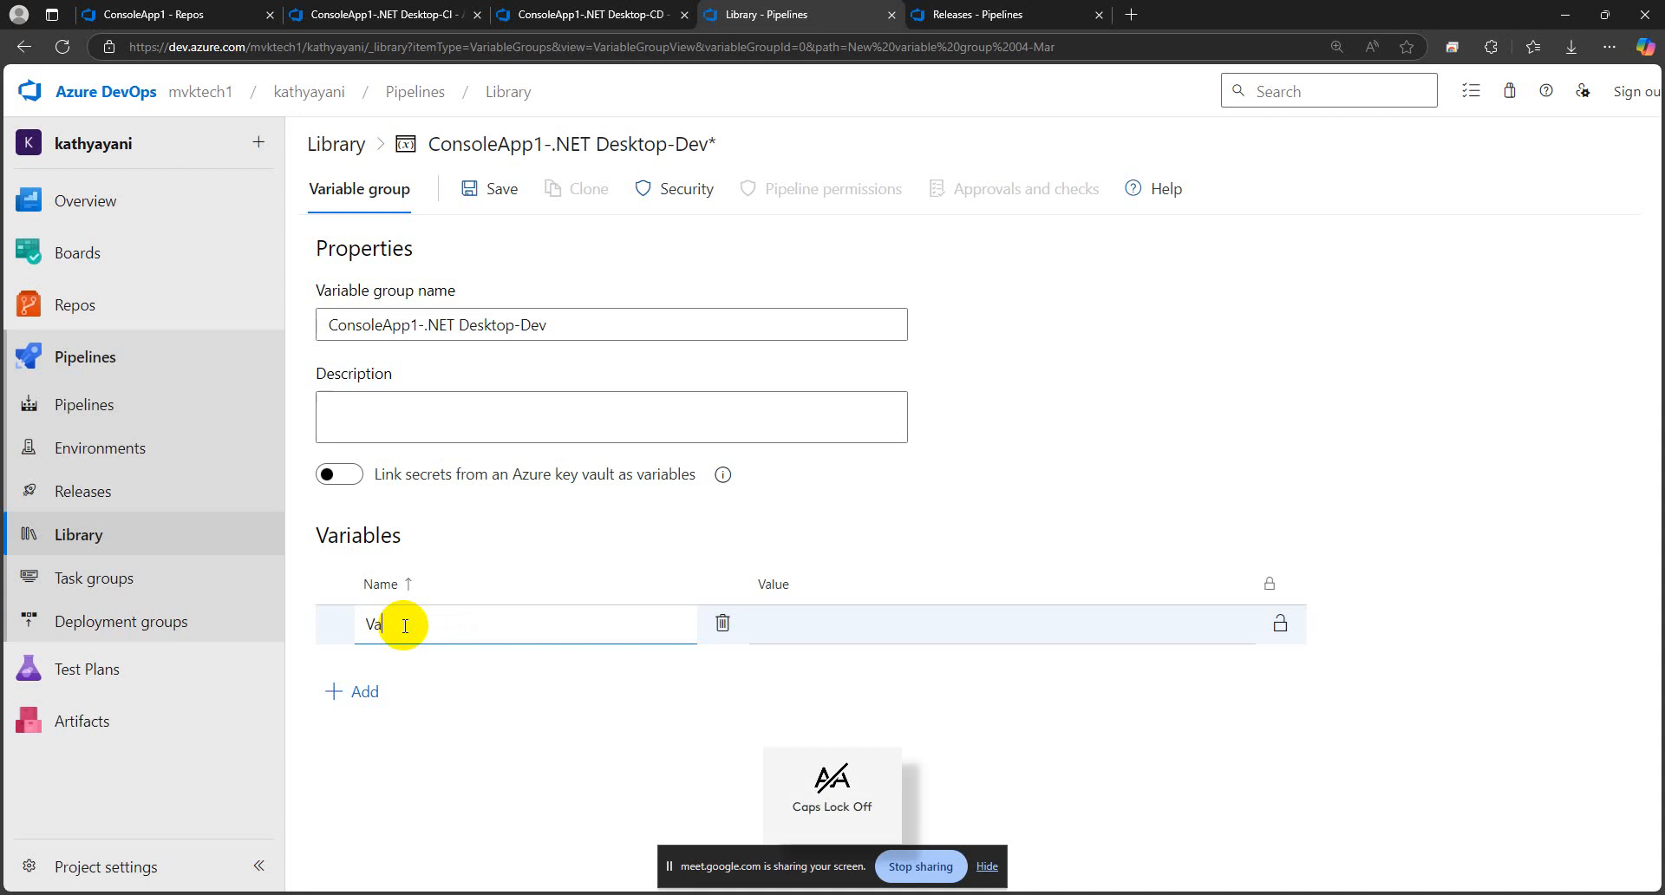
key(BackSpace)
key(BackSpace)
key(Caps_Lock)
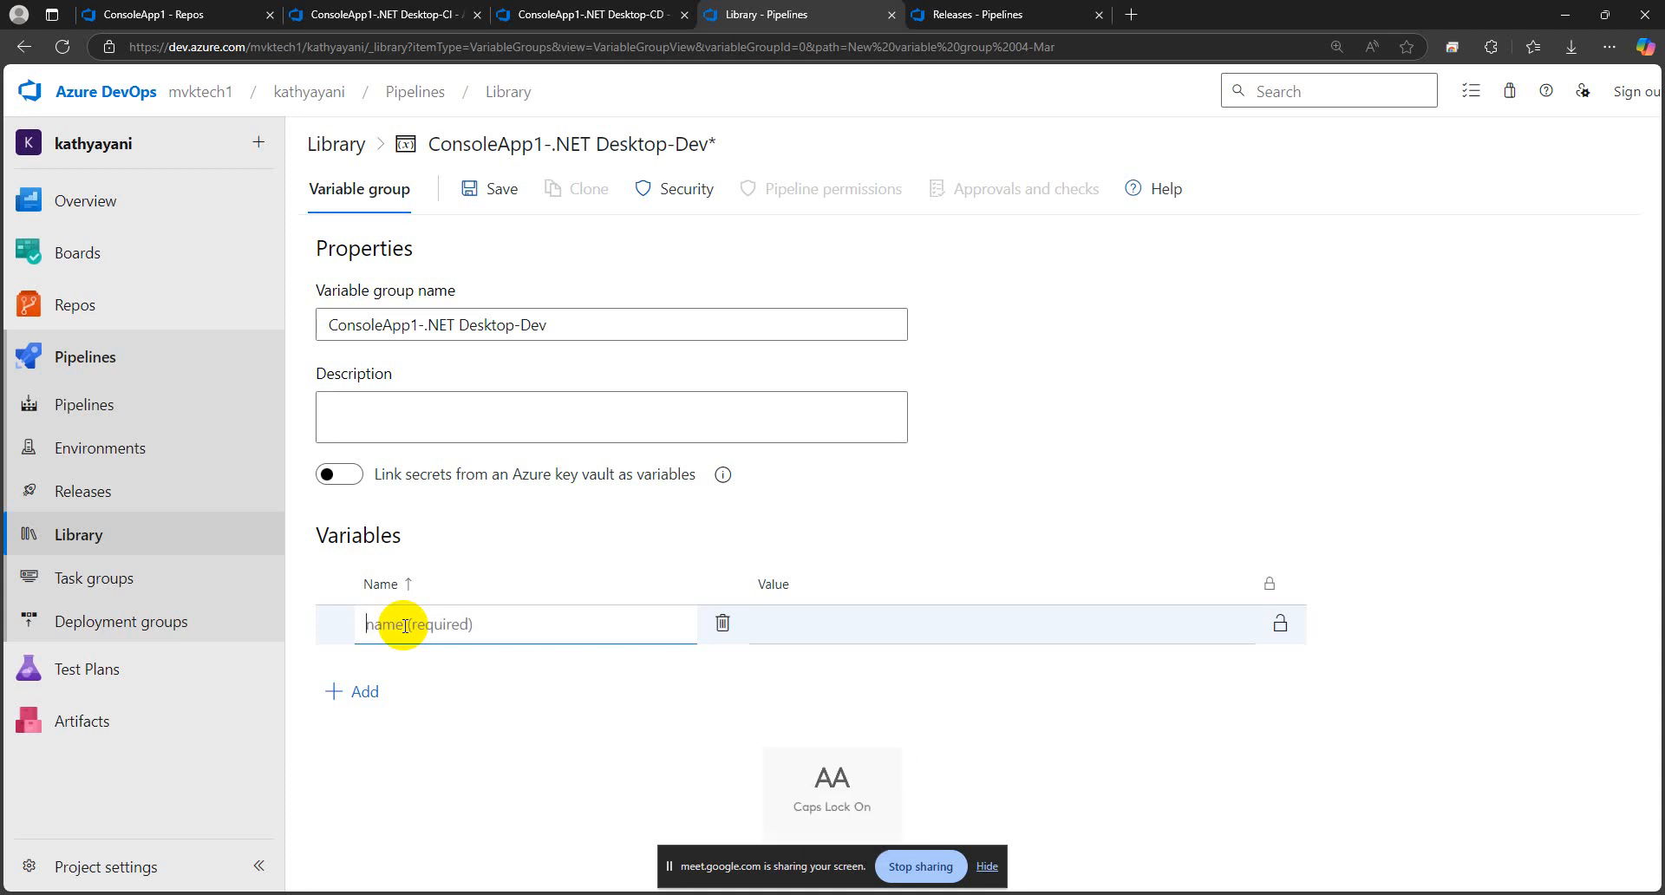
key(Caps_Lock)
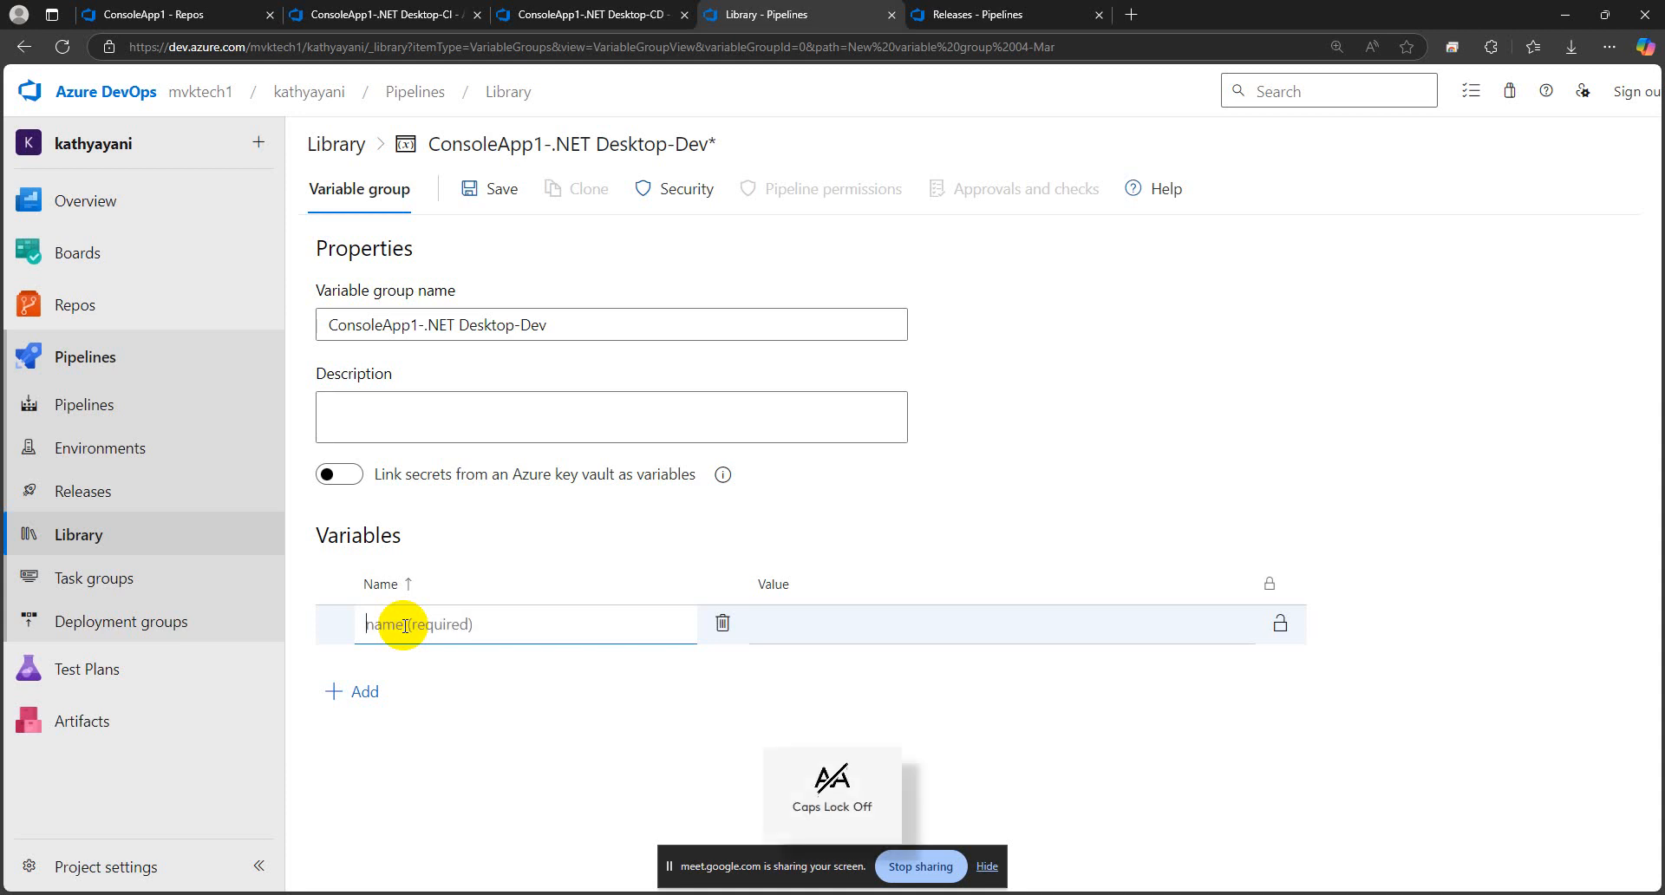
text(v)
key(Caps_Lock)
text(A)
key(Caps_Lock)
key(Caps_Lock)
text(A)
Set the vApp variable's value to Sample-dev and save the ConsoleApp1-.NET Desktop-Dev variable group
key(Caps_Lock)
text(pp)
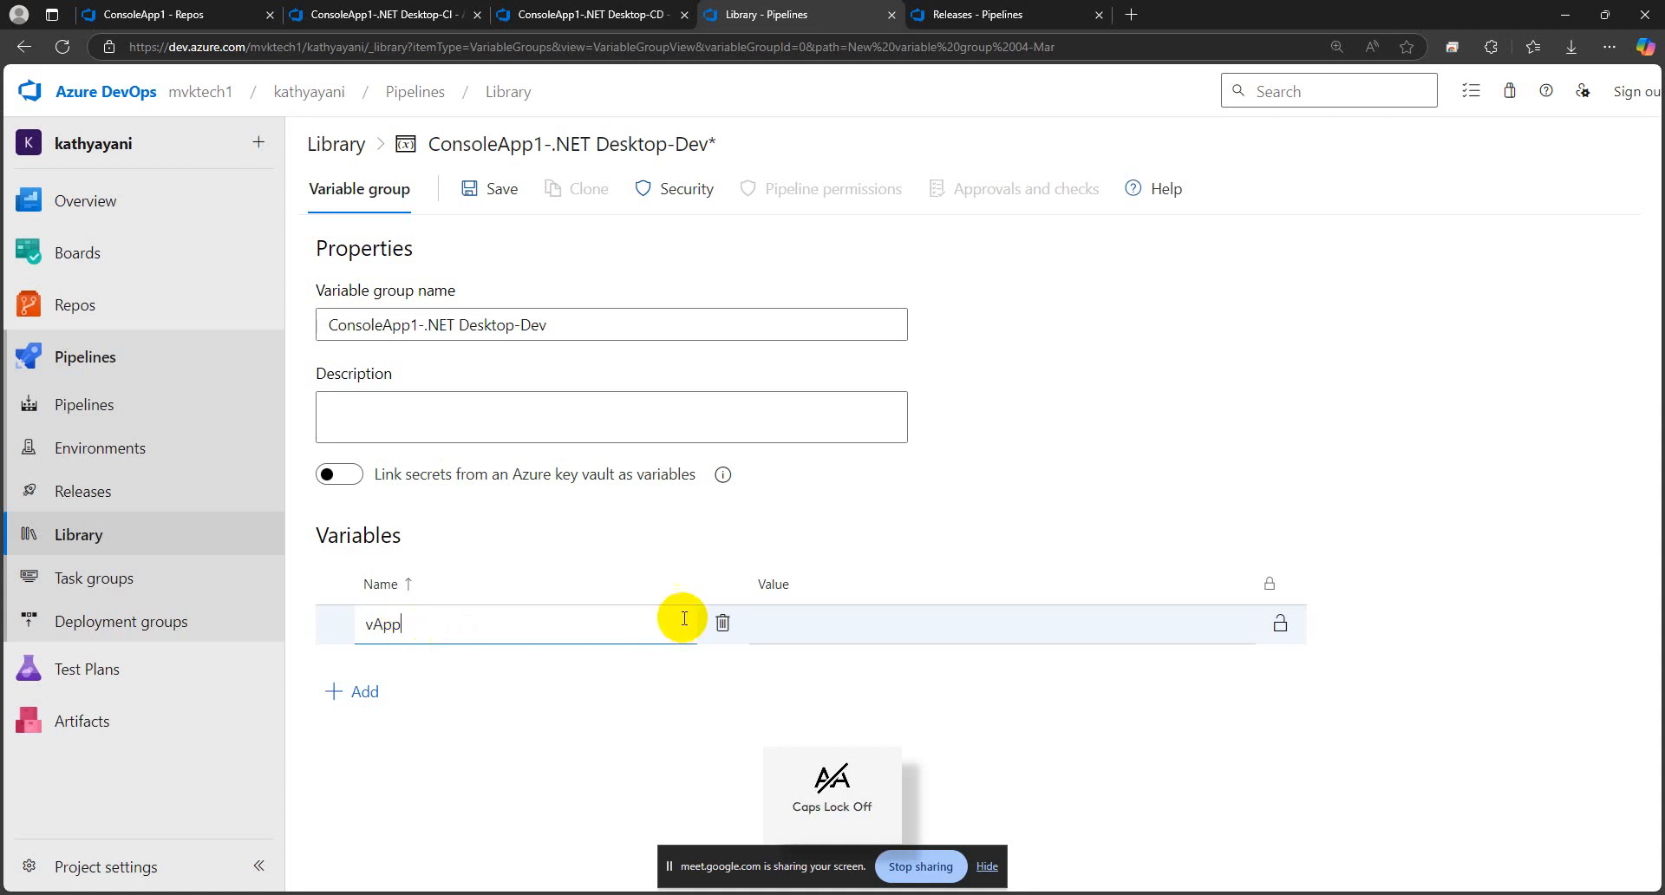
click(803, 621)
key(Caps_Lock)
text(S)
key(Caps_Lock)
text(ample-dev)
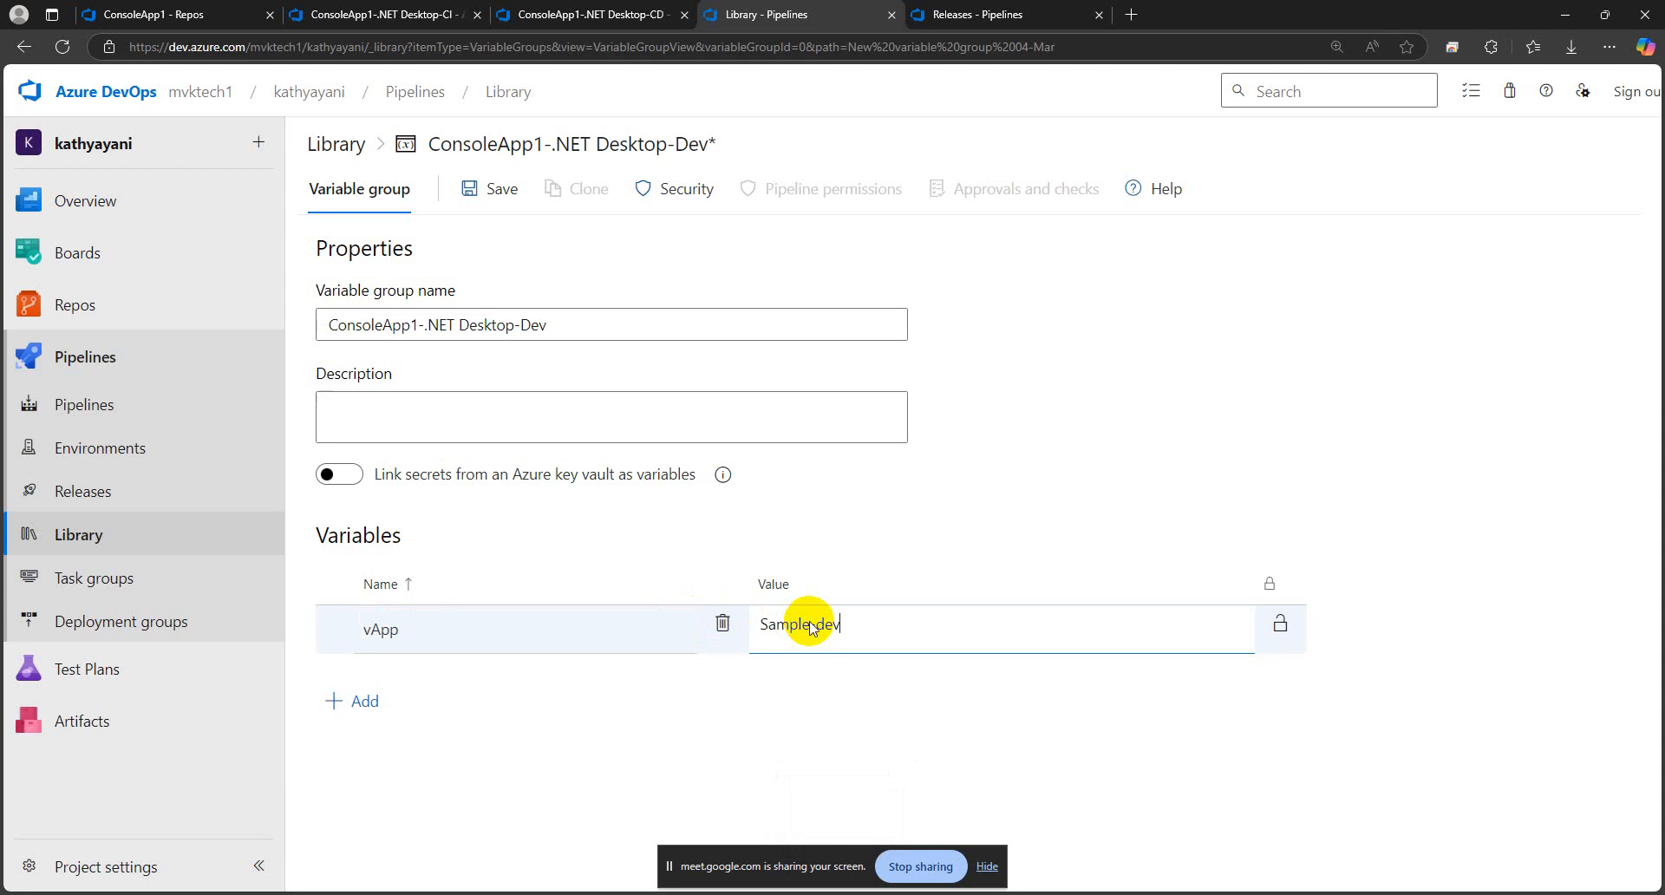
click(786, 725)
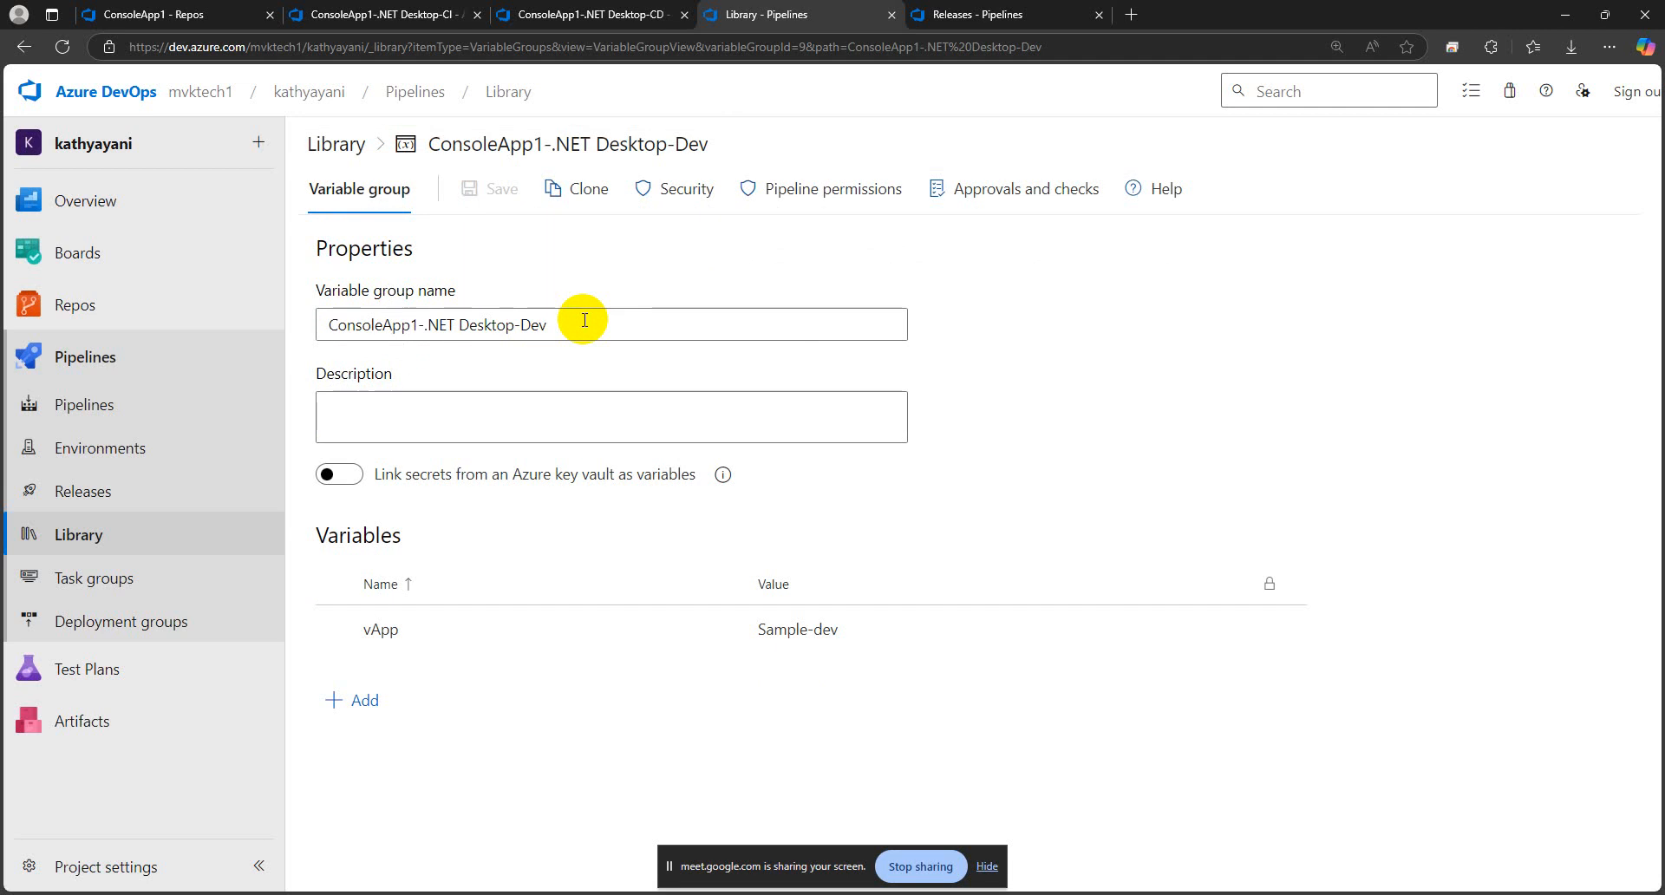
Return to the ConsoleApp1-.NET Desktop-CD release pipeline, save its pending changes and reload the page
click(546, 26)
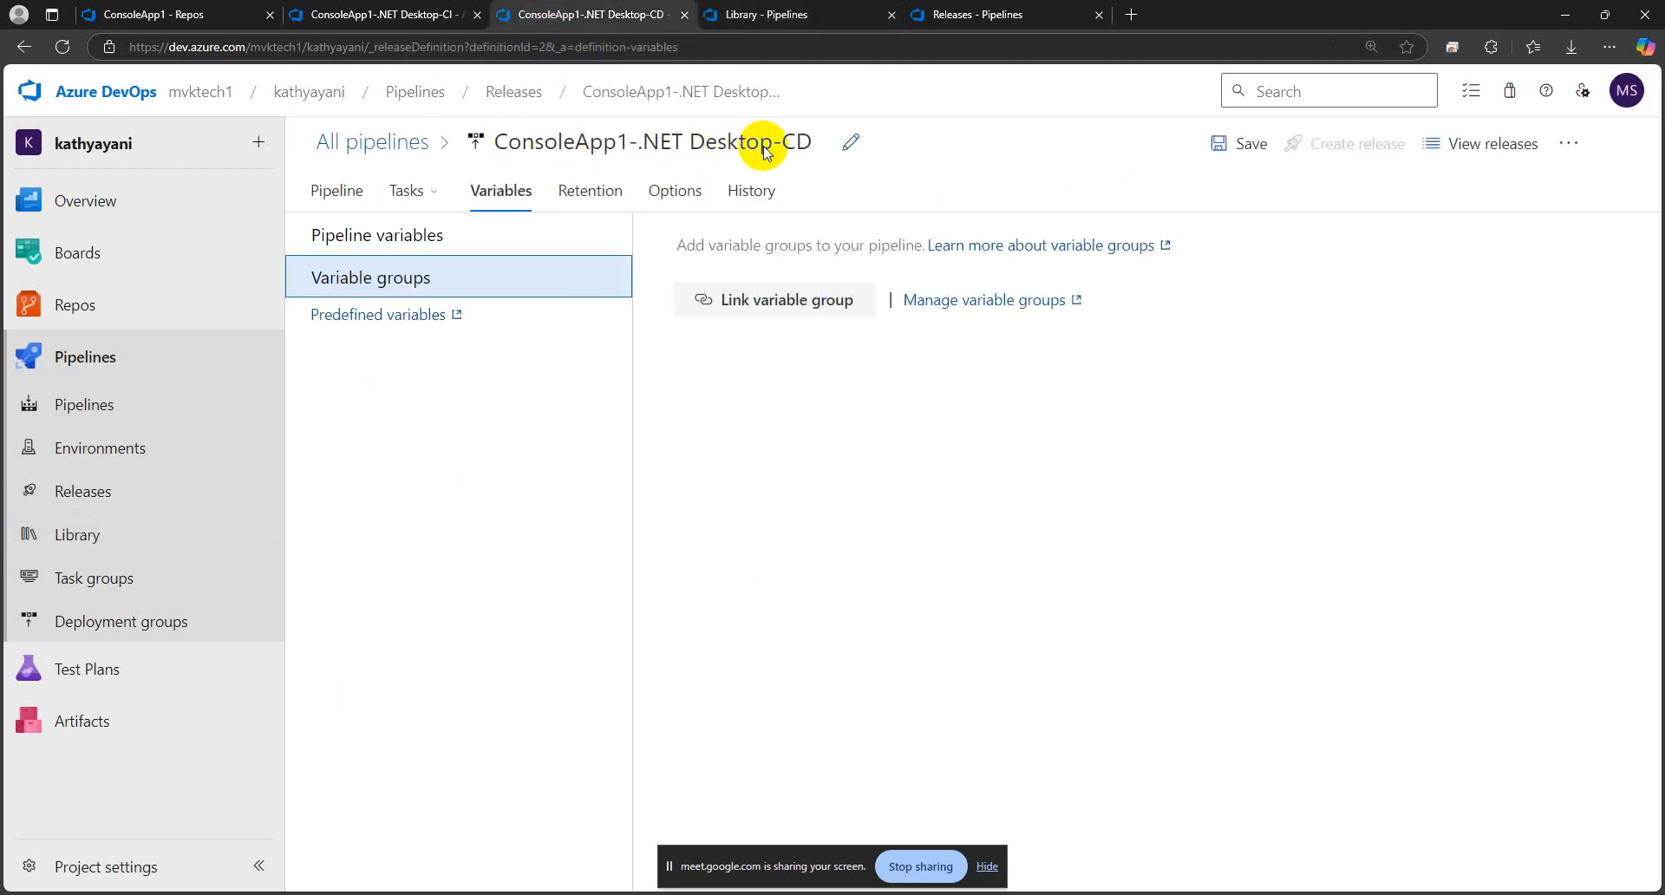
click(569, 476)
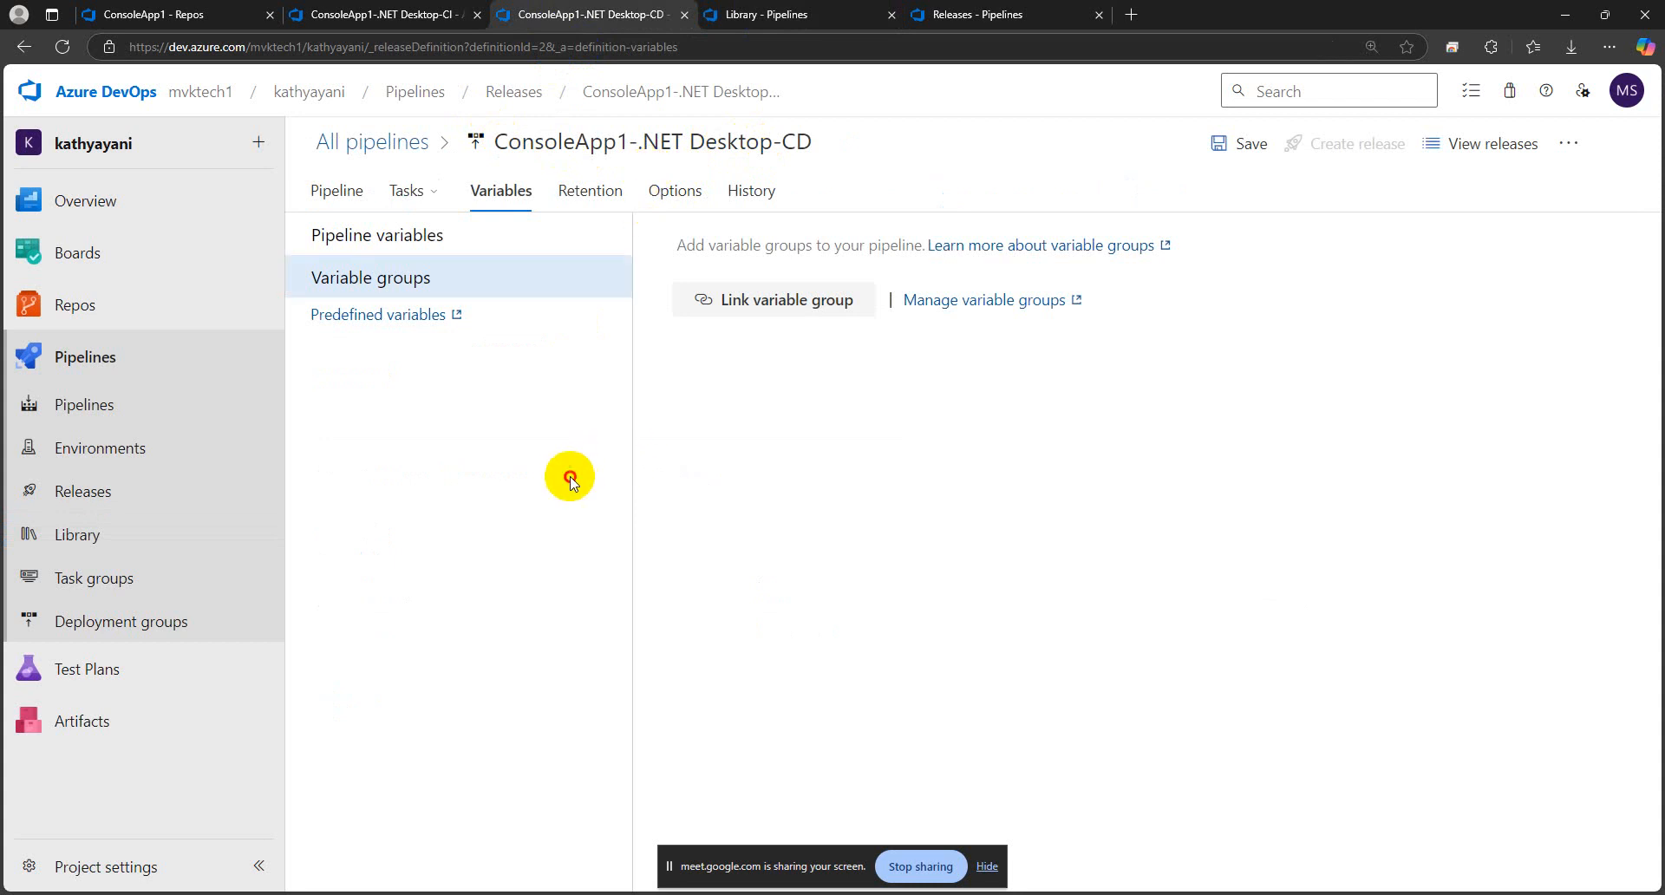
click(1227, 146)
click(929, 568)
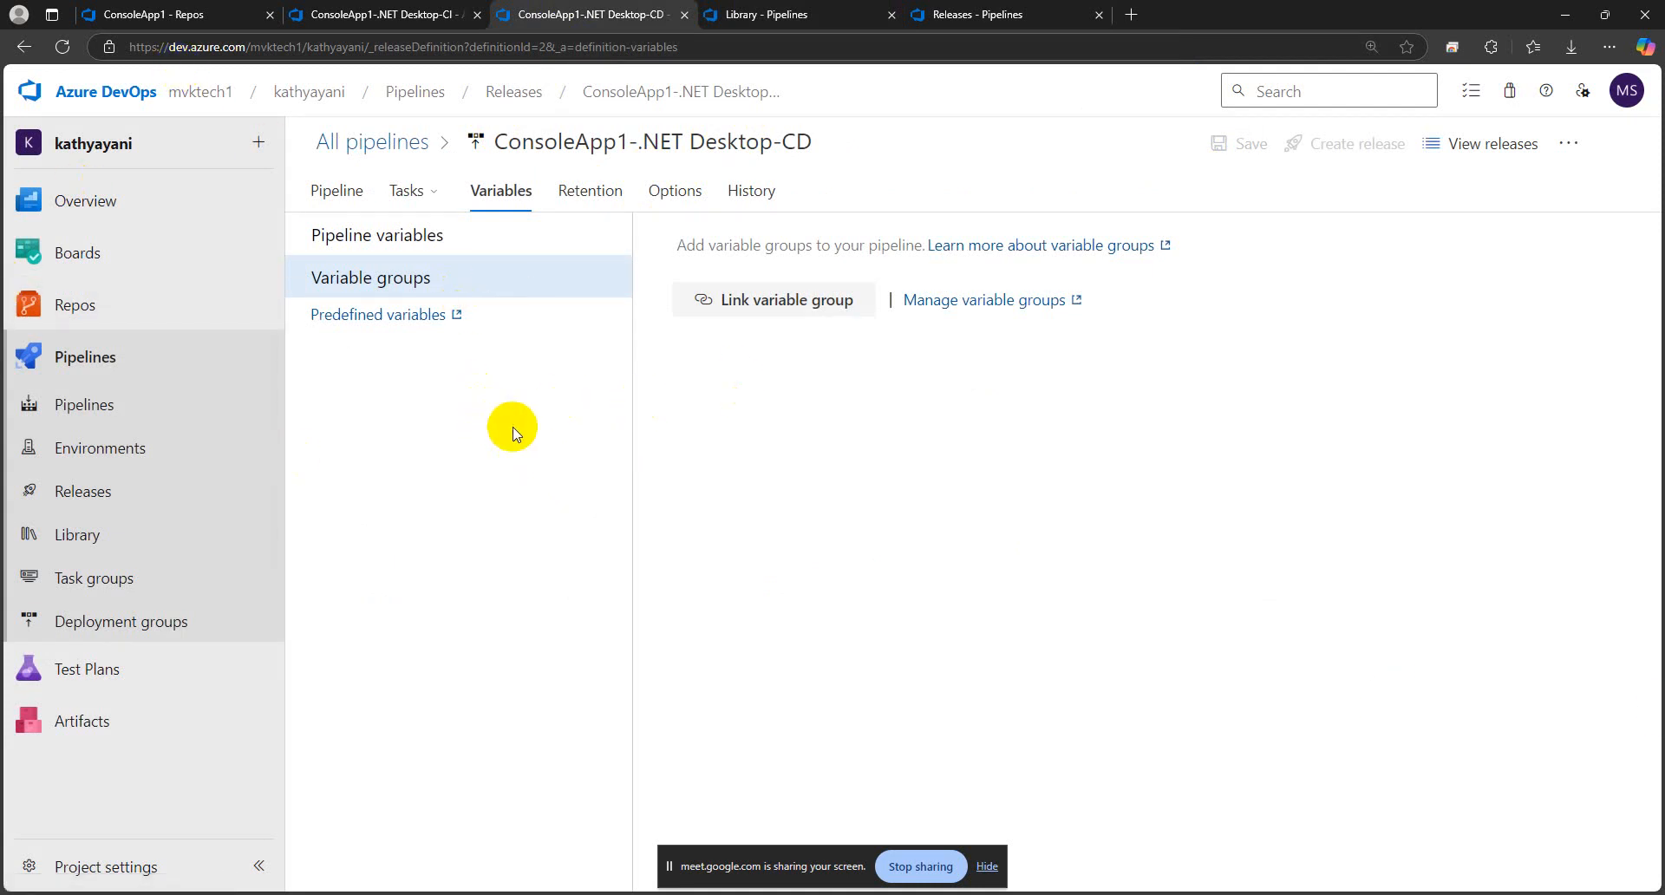
click(62, 46)
click(924, 144)
Check the Dev variable group's name, and remove the vApp variable from the CD release pipeline's own pipeline variables
click(972, 15)
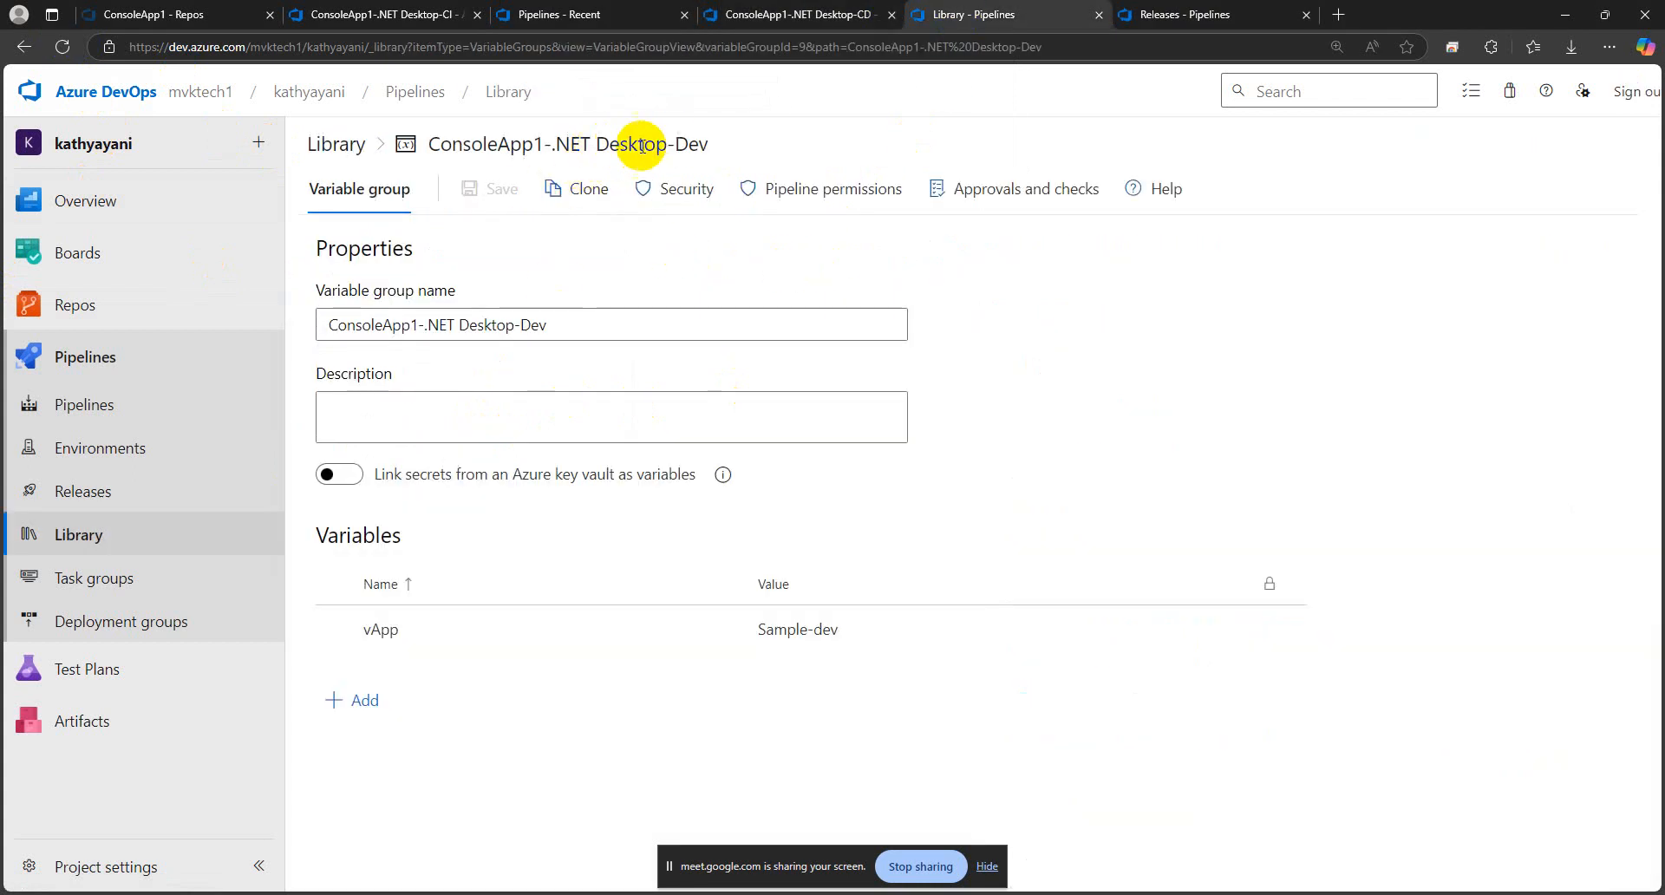
drag(559, 326, 293, 324)
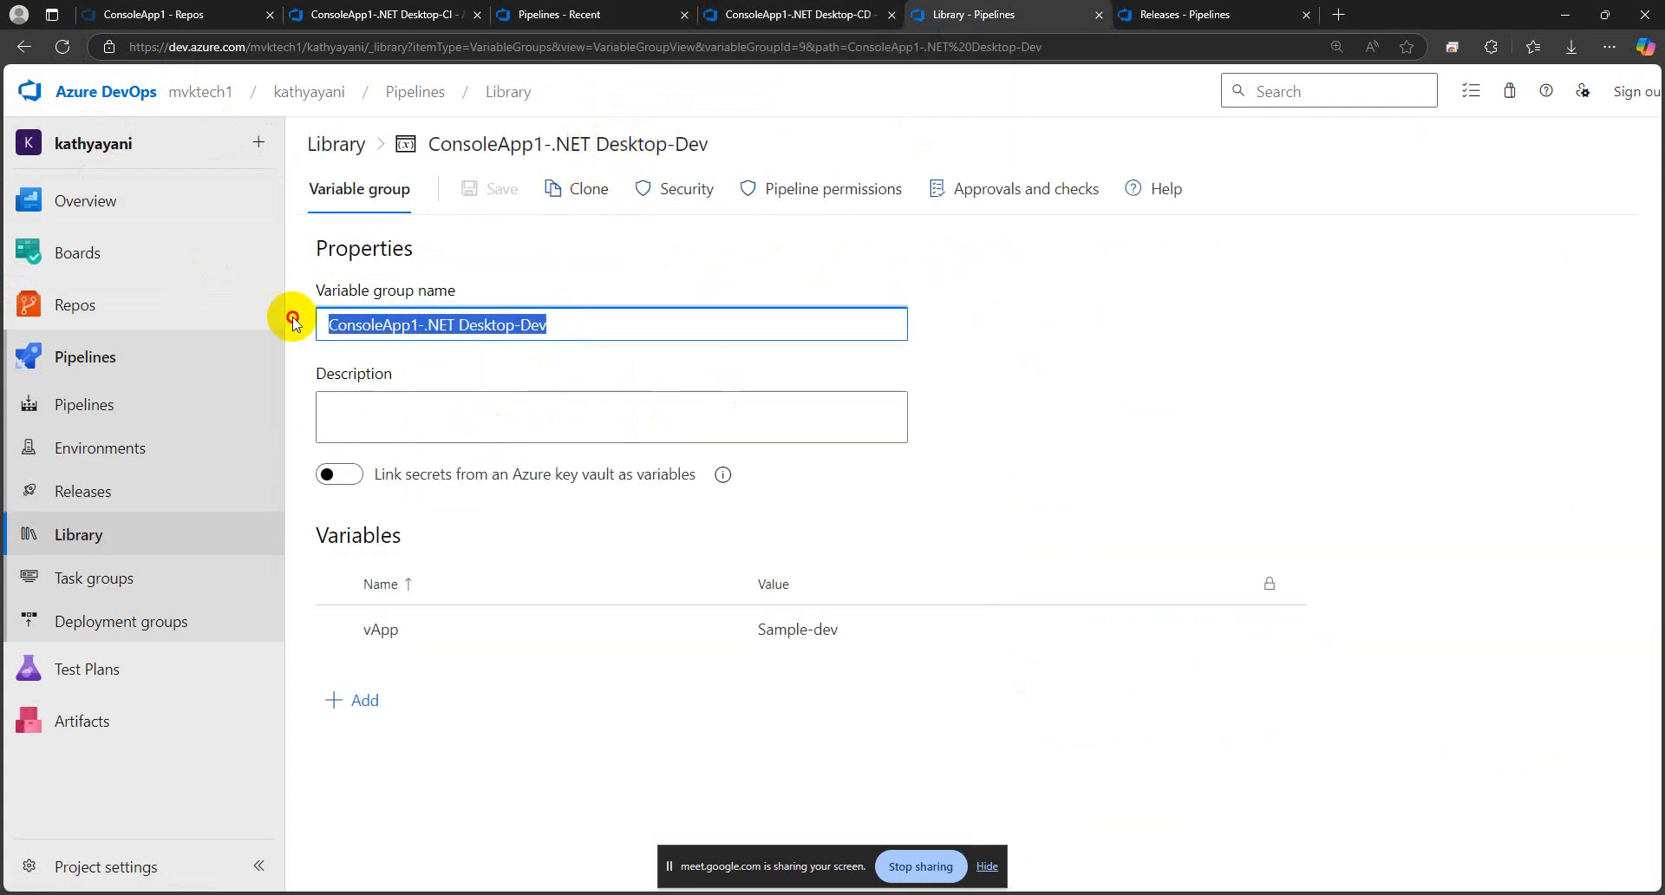
click(562, 327)
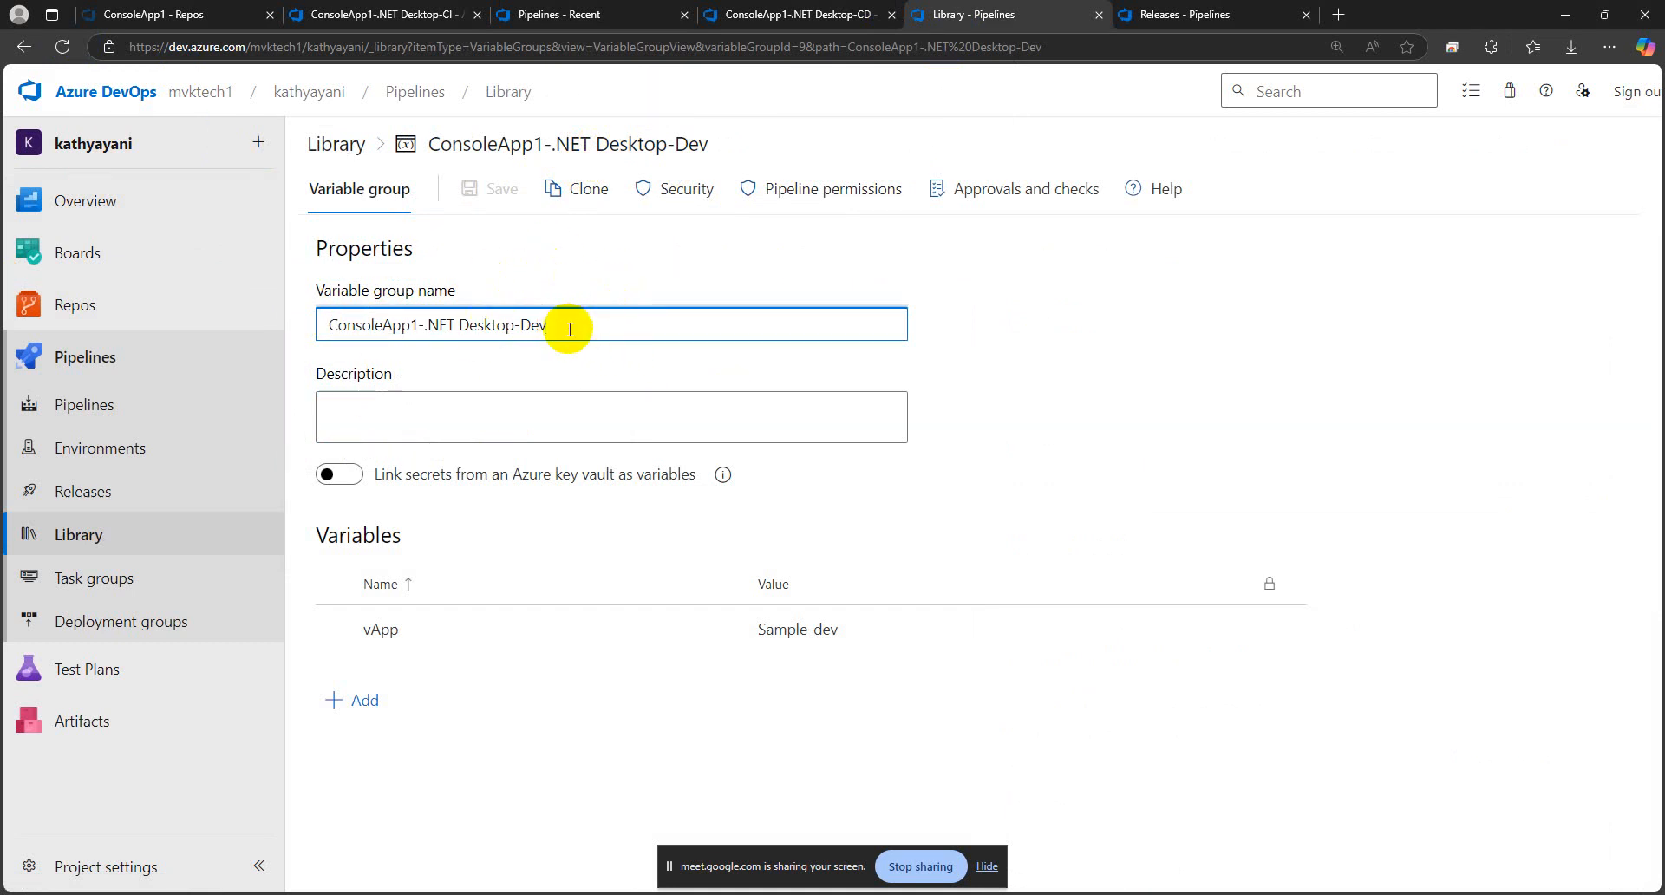
click(668, 17)
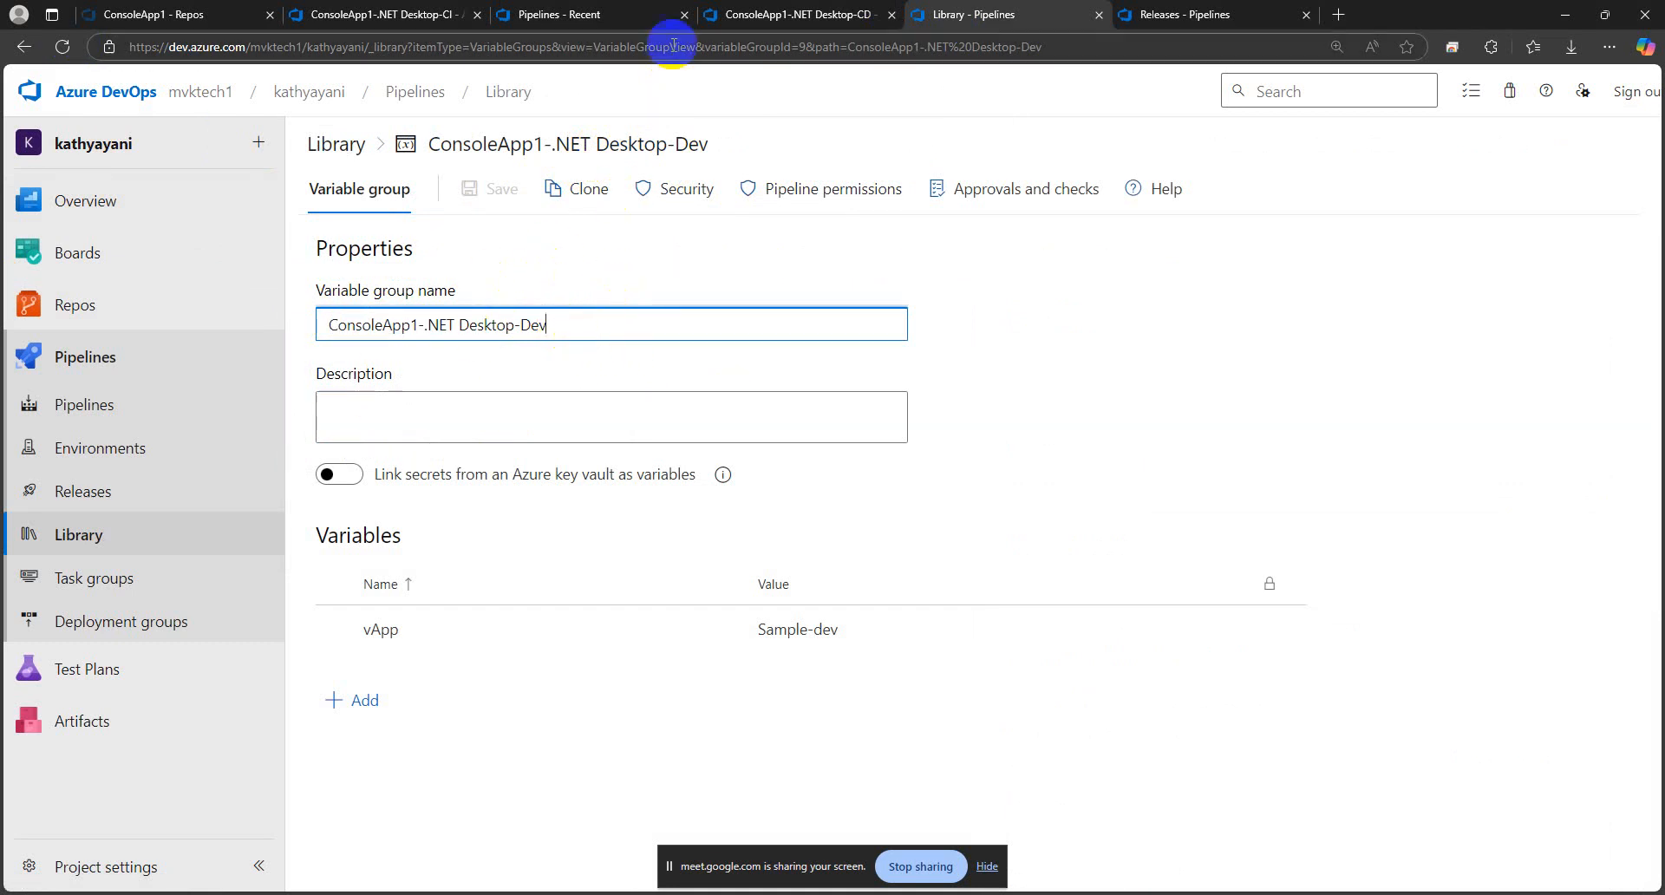
click(781, 19)
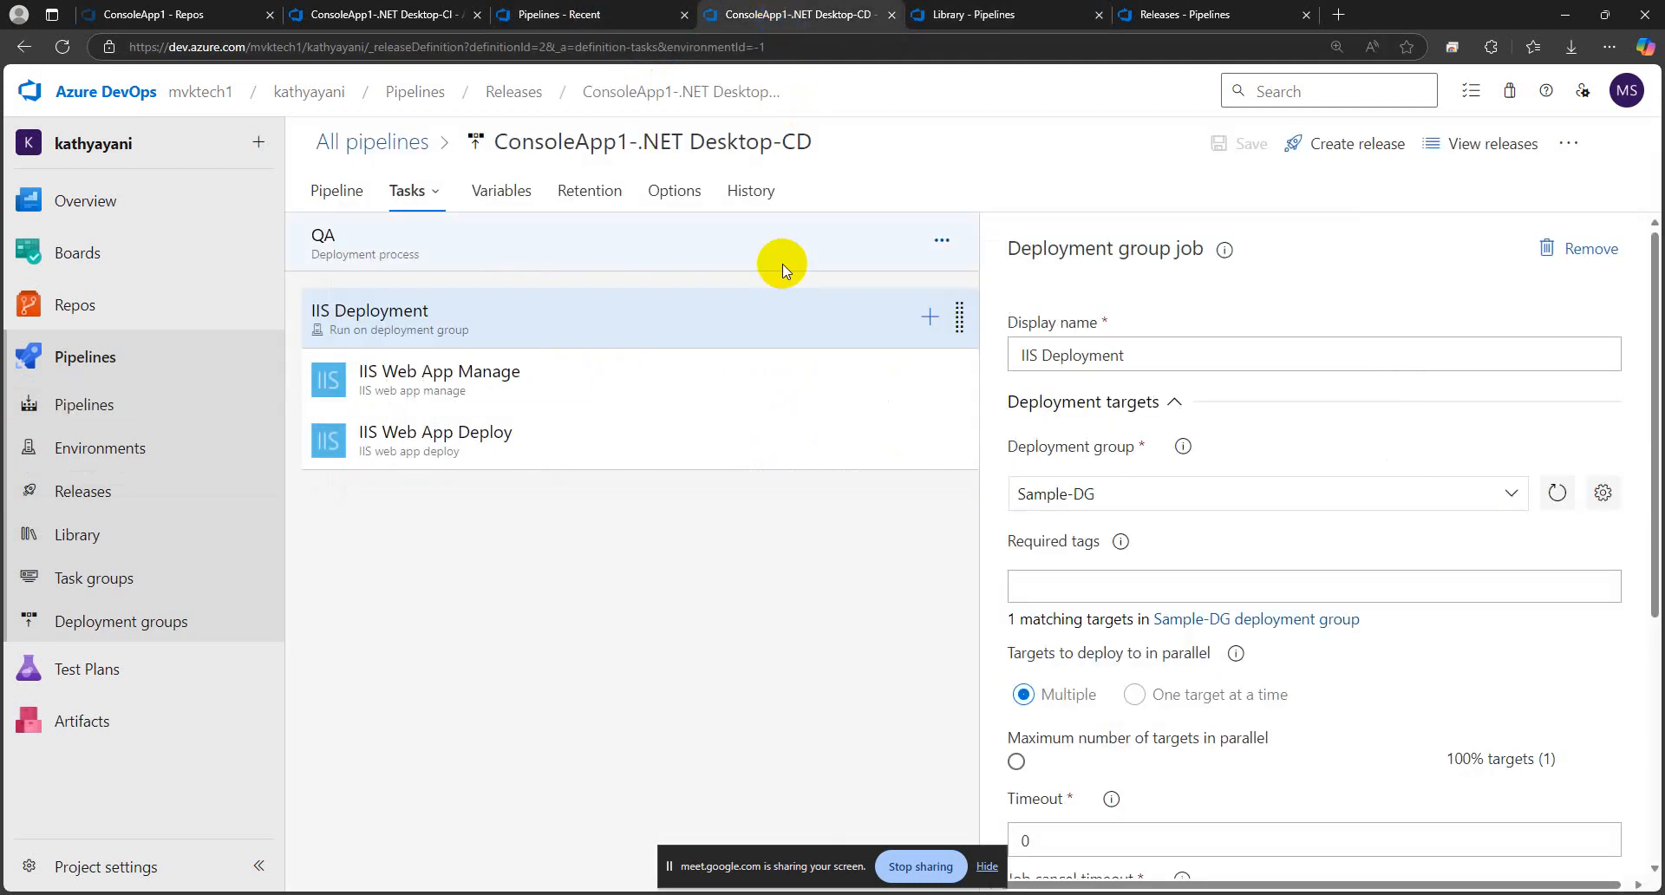
click(498, 191)
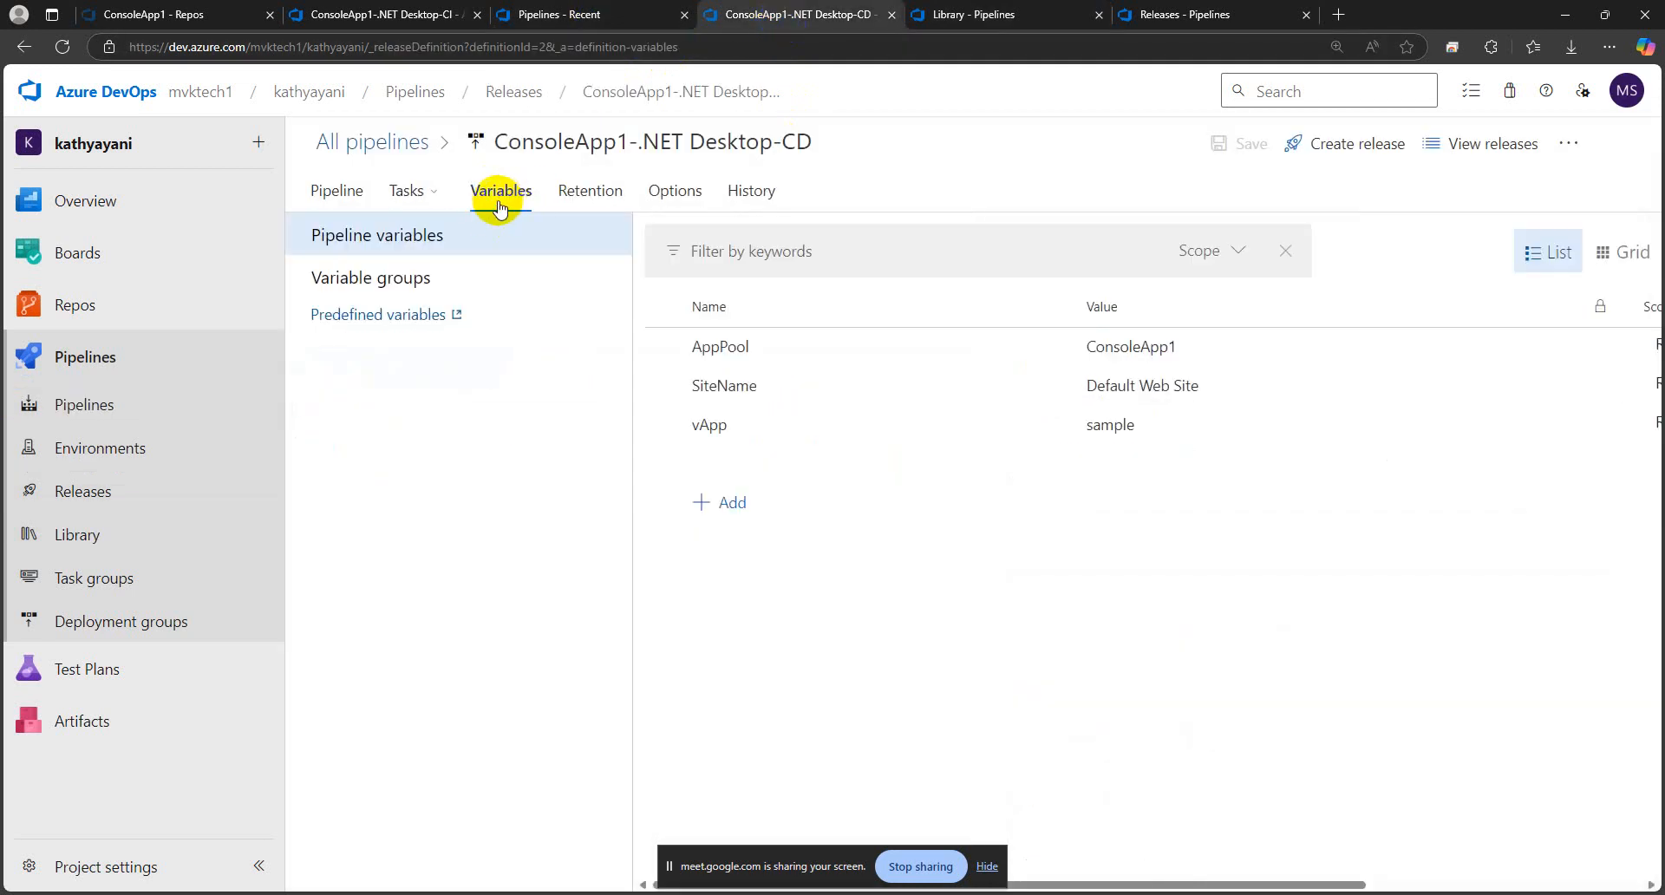
click(1051, 424)
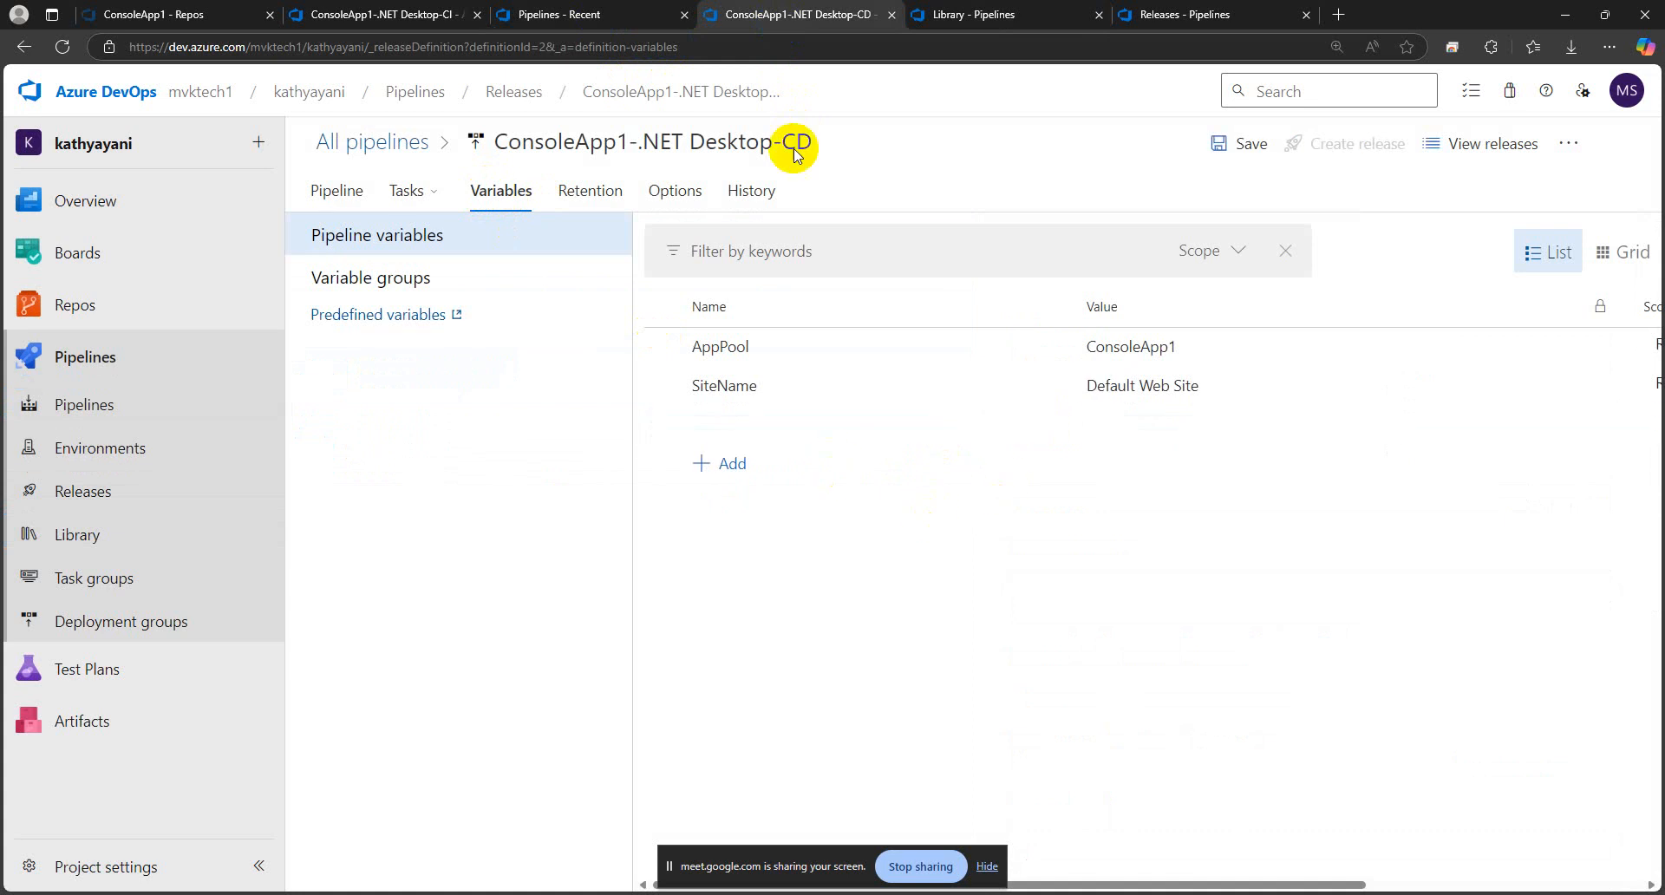
Start linking a variable group to the CD release pipeline and choose ConsoleApp1-.NET Desktop-Dev
click(941, 15)
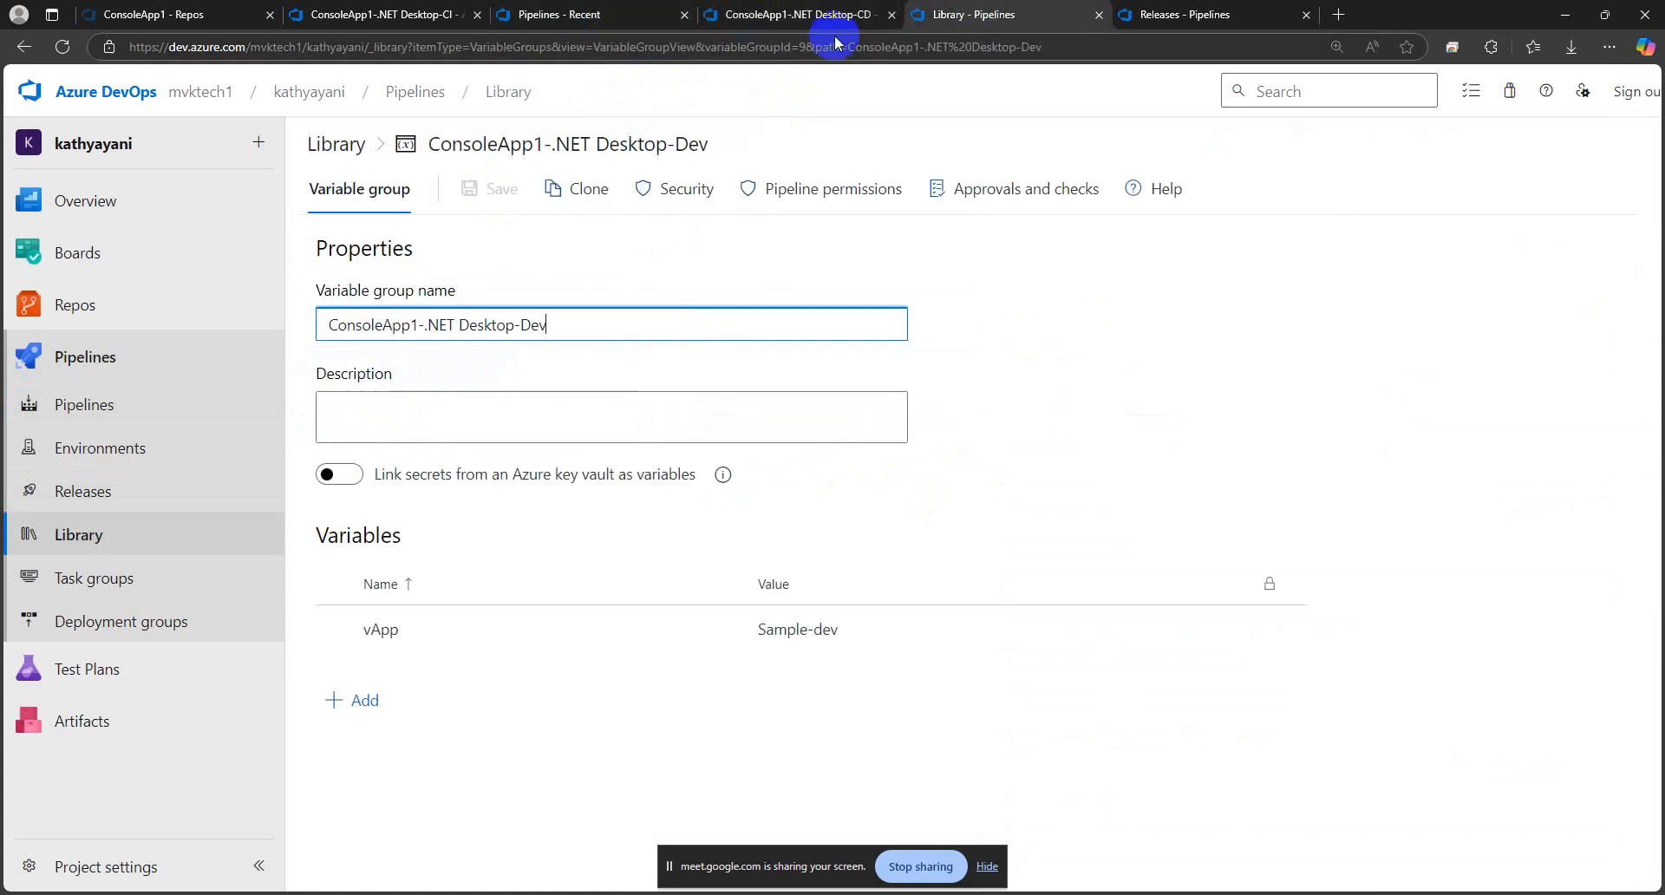
click(769, 19)
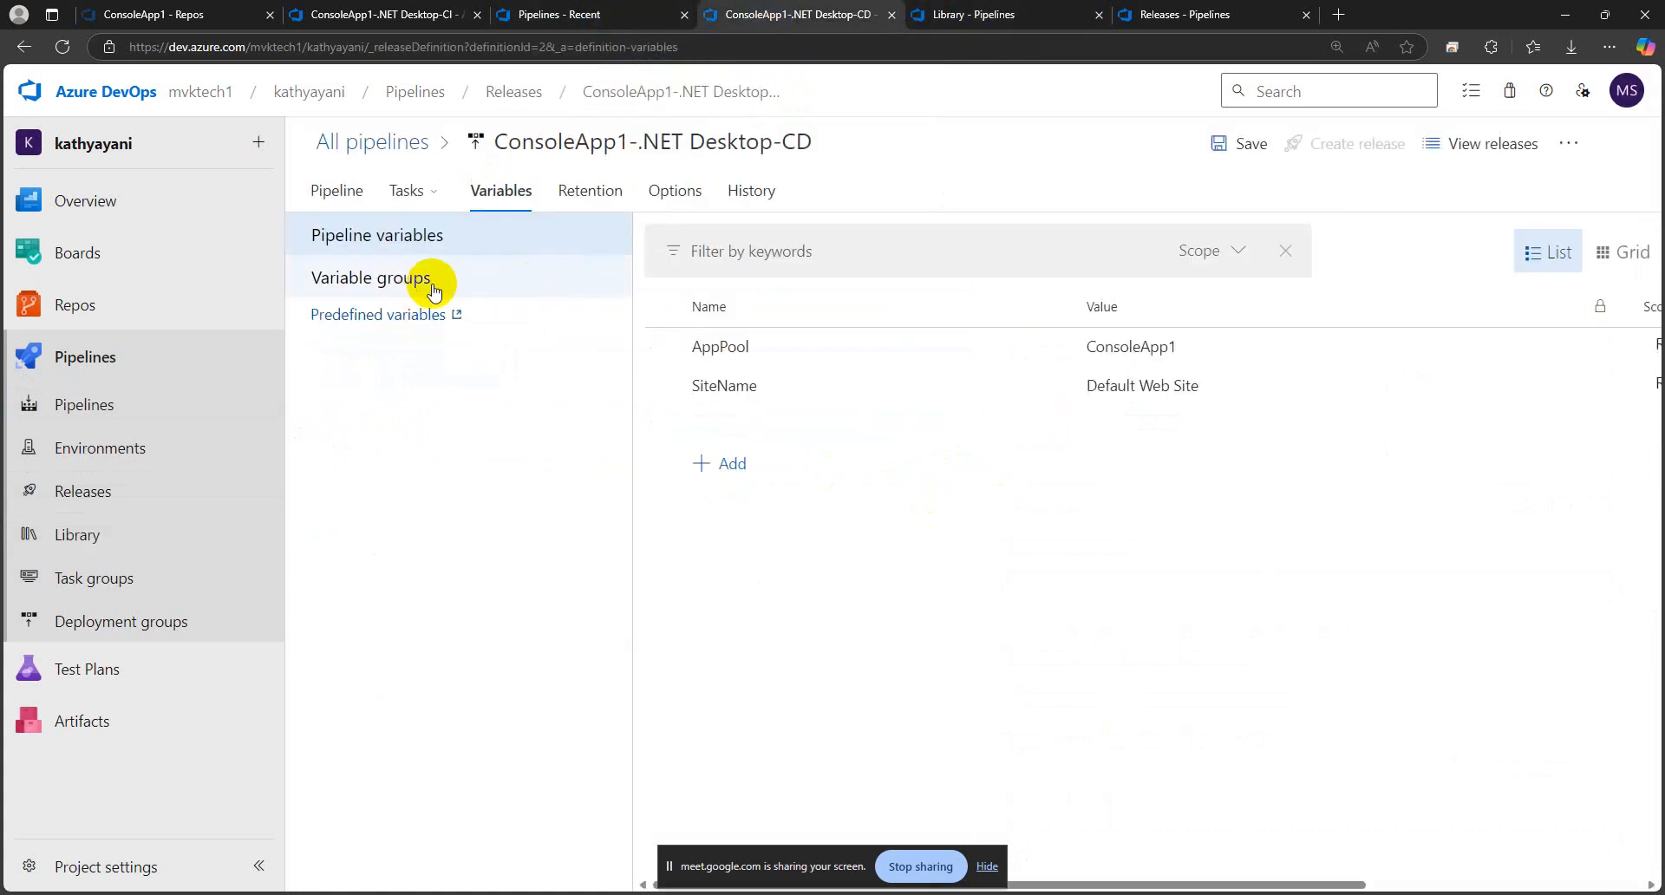
click(368, 283)
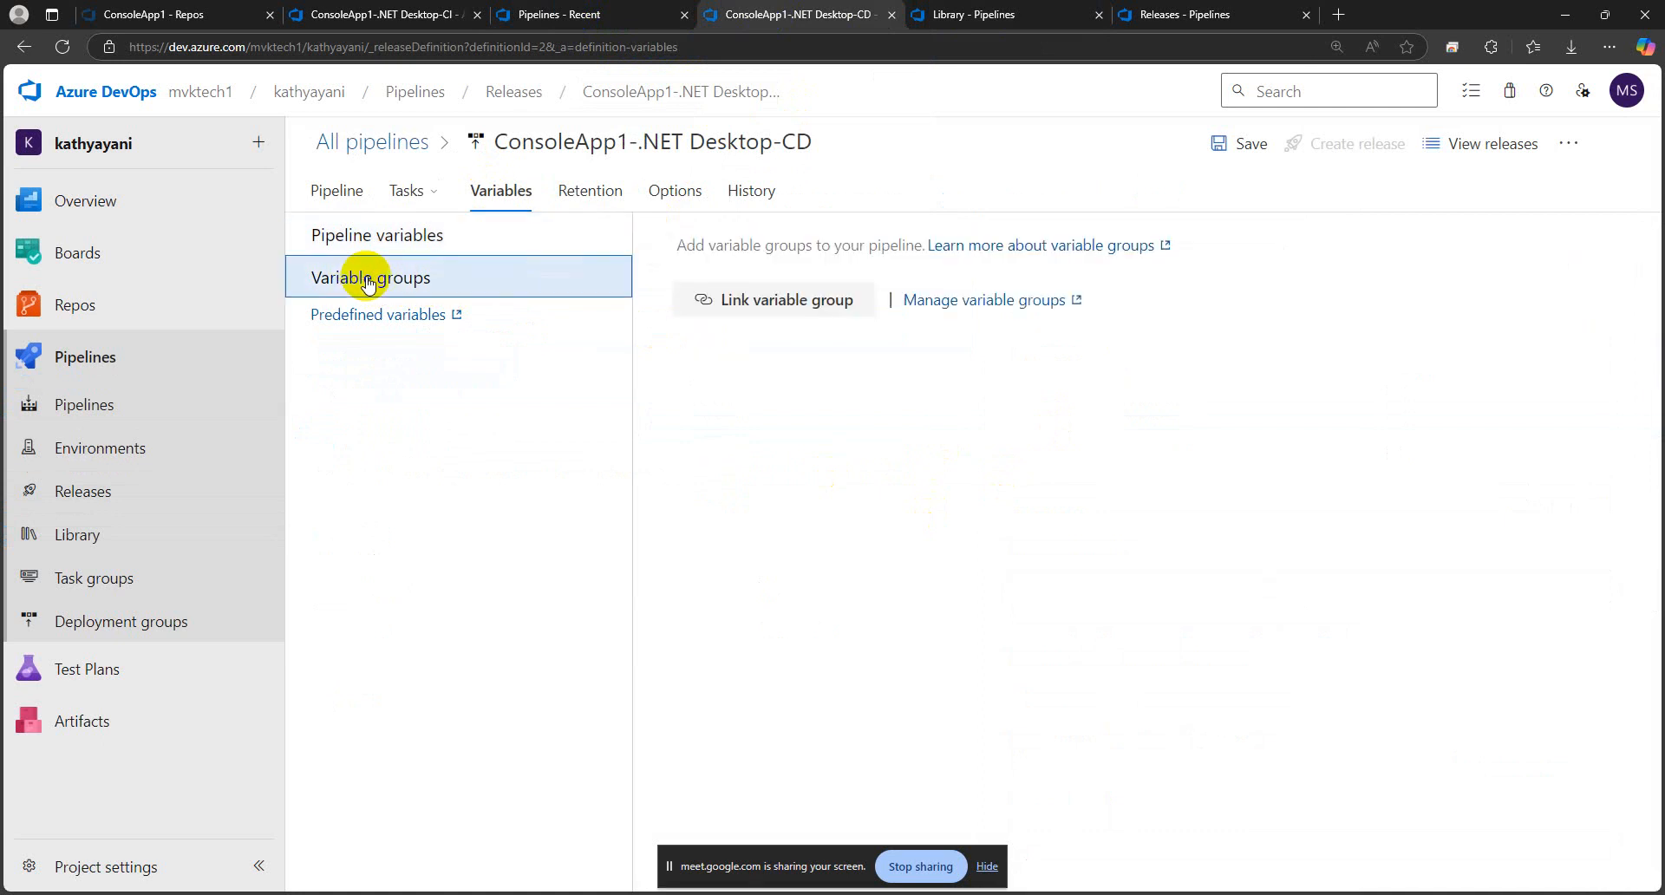
click(772, 305)
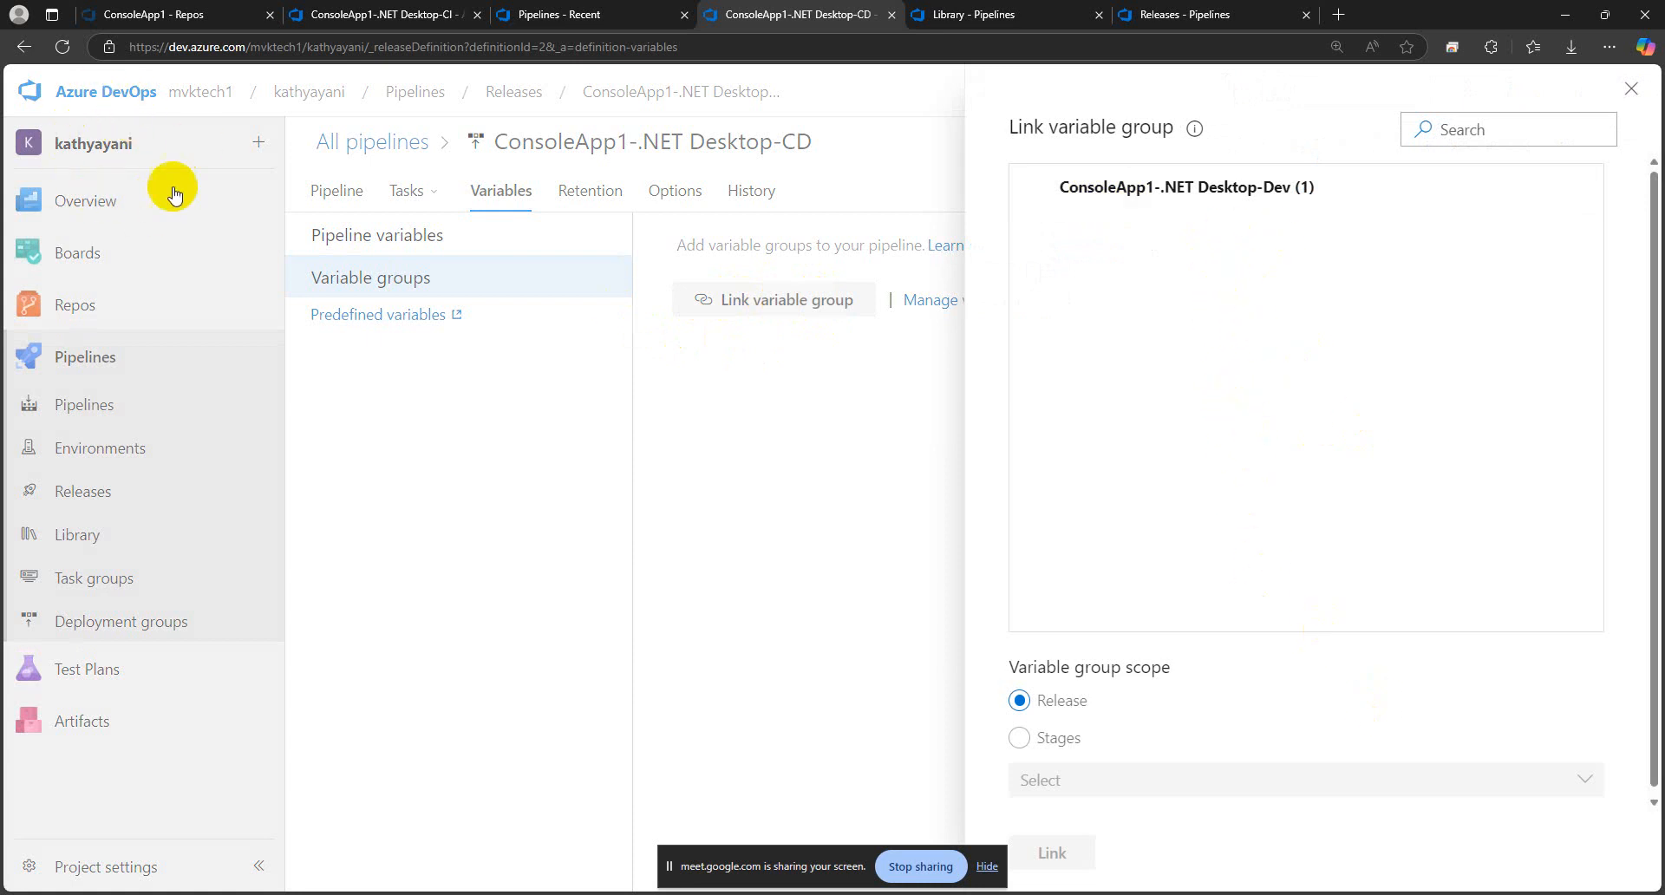
click(1190, 206)
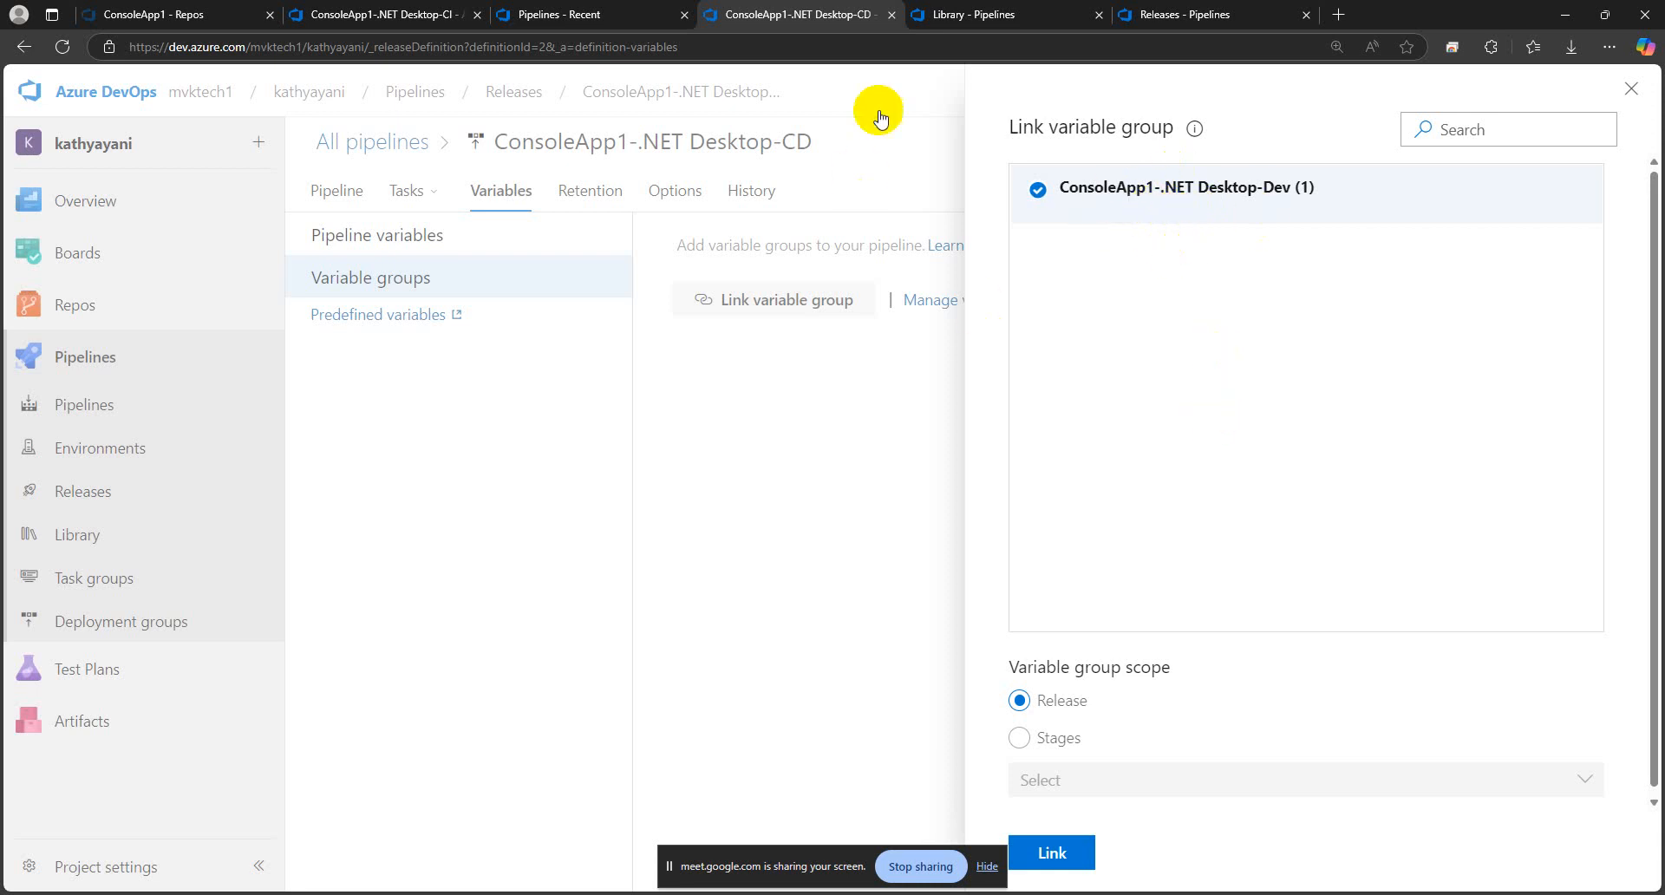
click(972, 13)
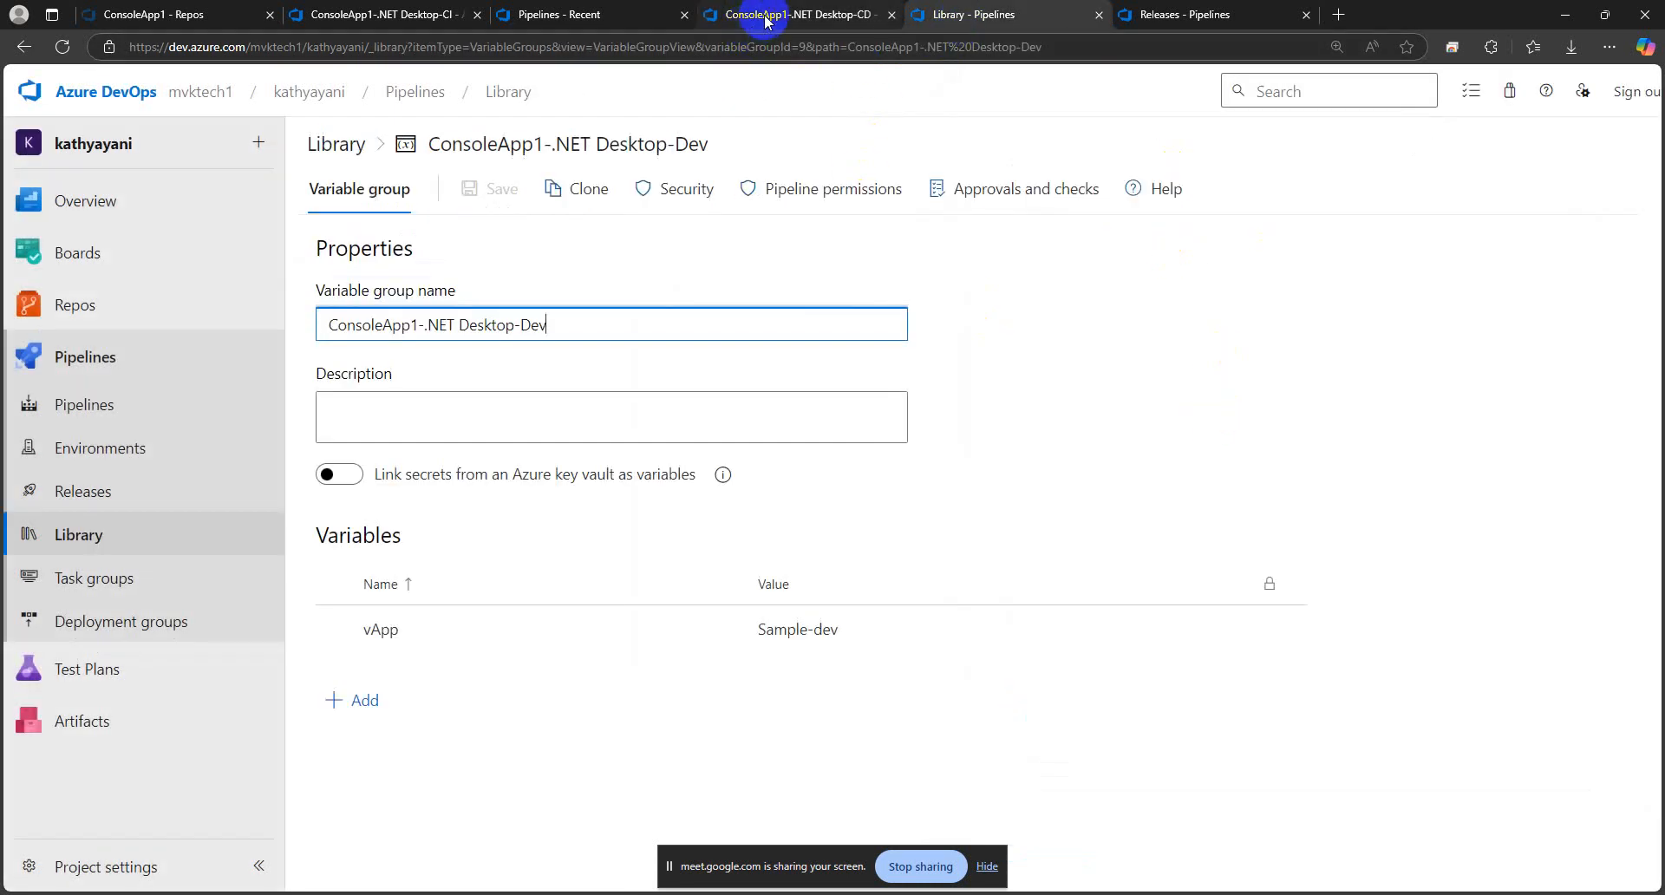
click(767, 20)
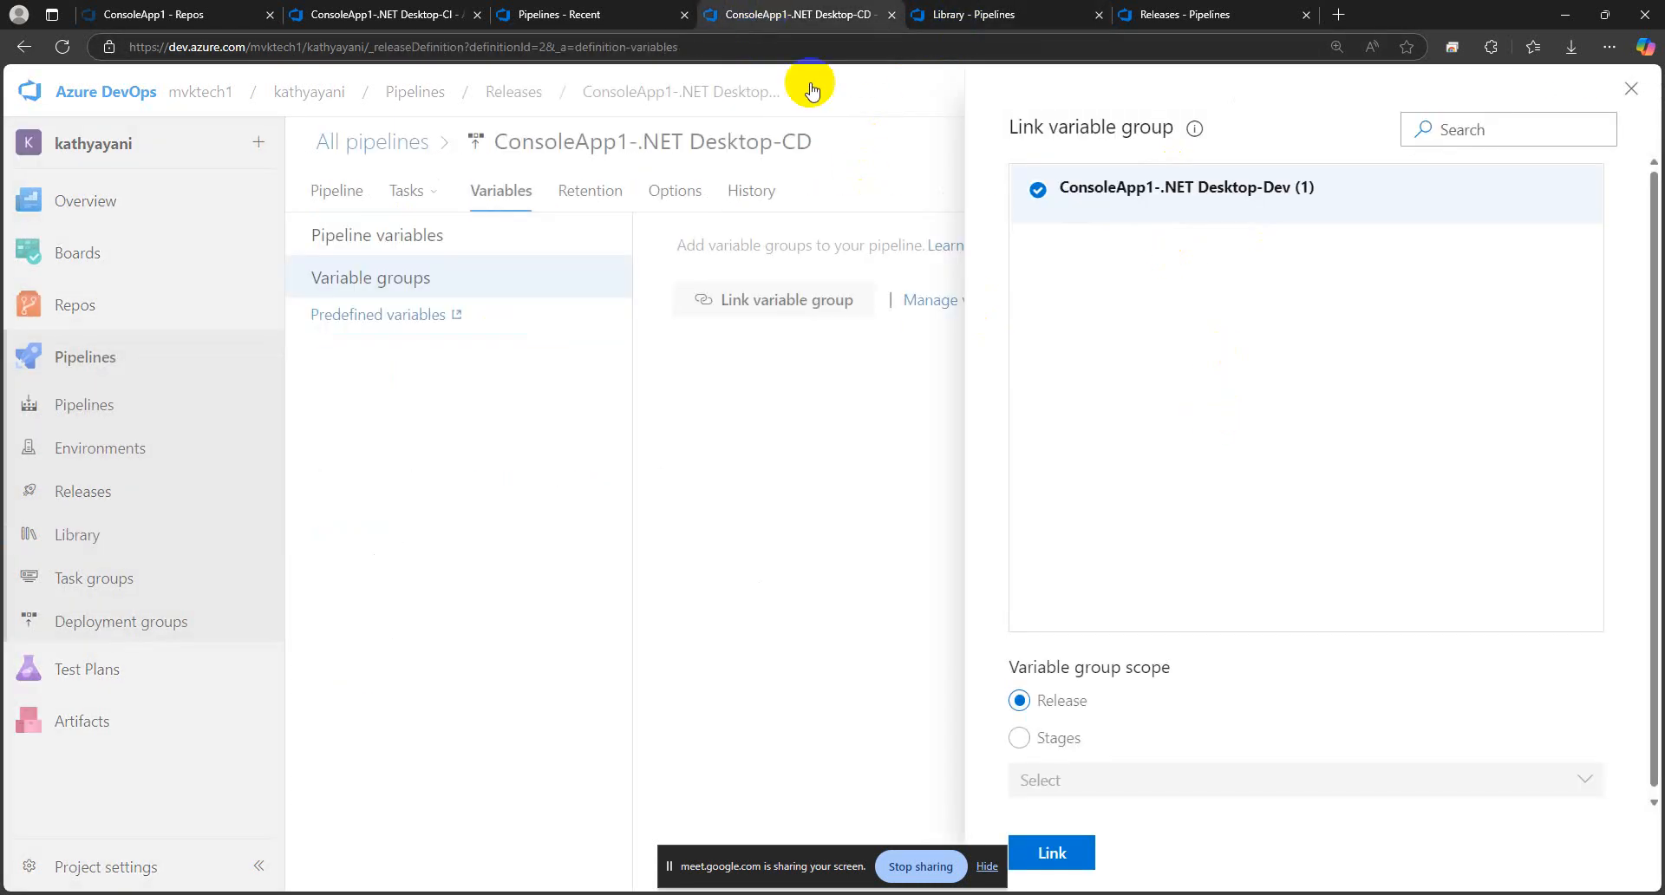
Scope the chosen variable group to the Dev stage only, link it and expand its variables
click(1050, 744)
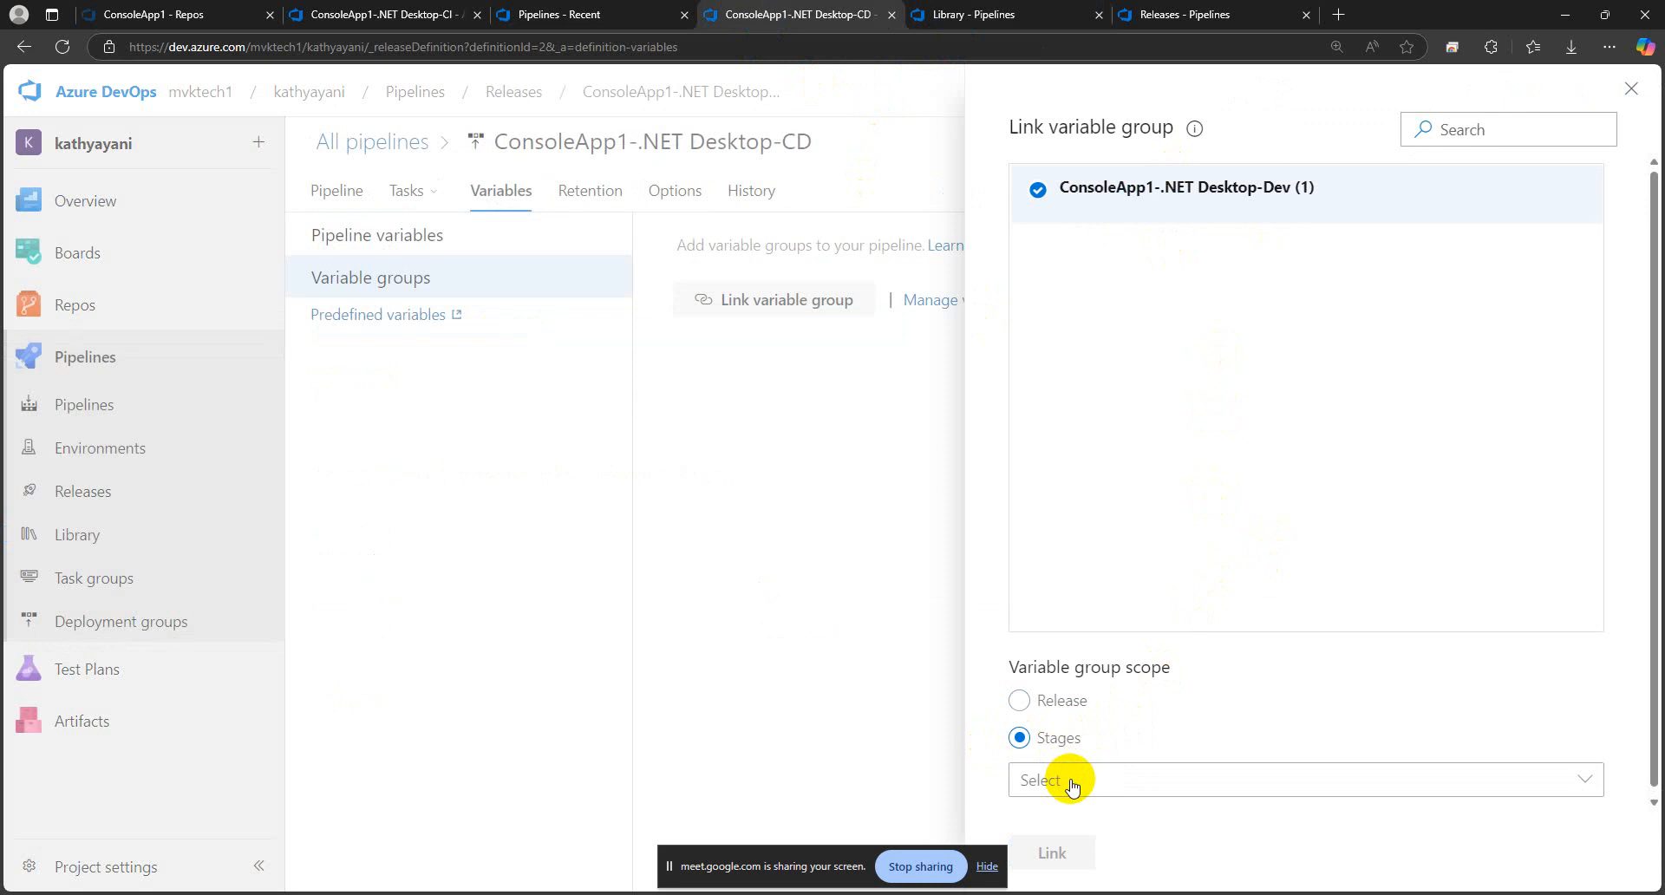
click(1070, 781)
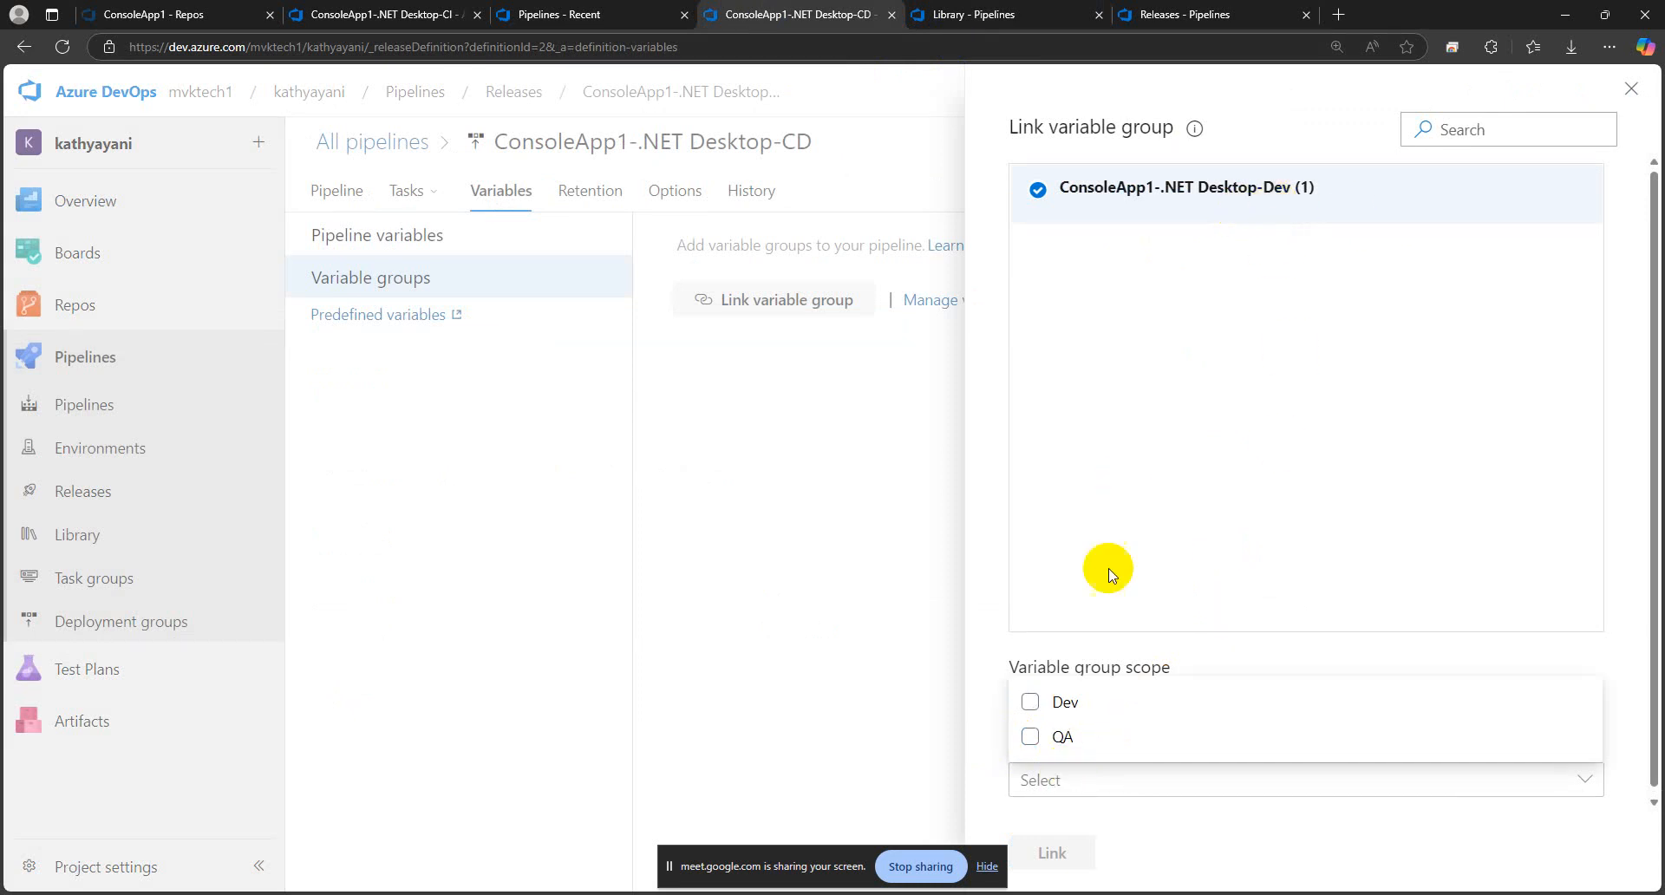
click(1053, 704)
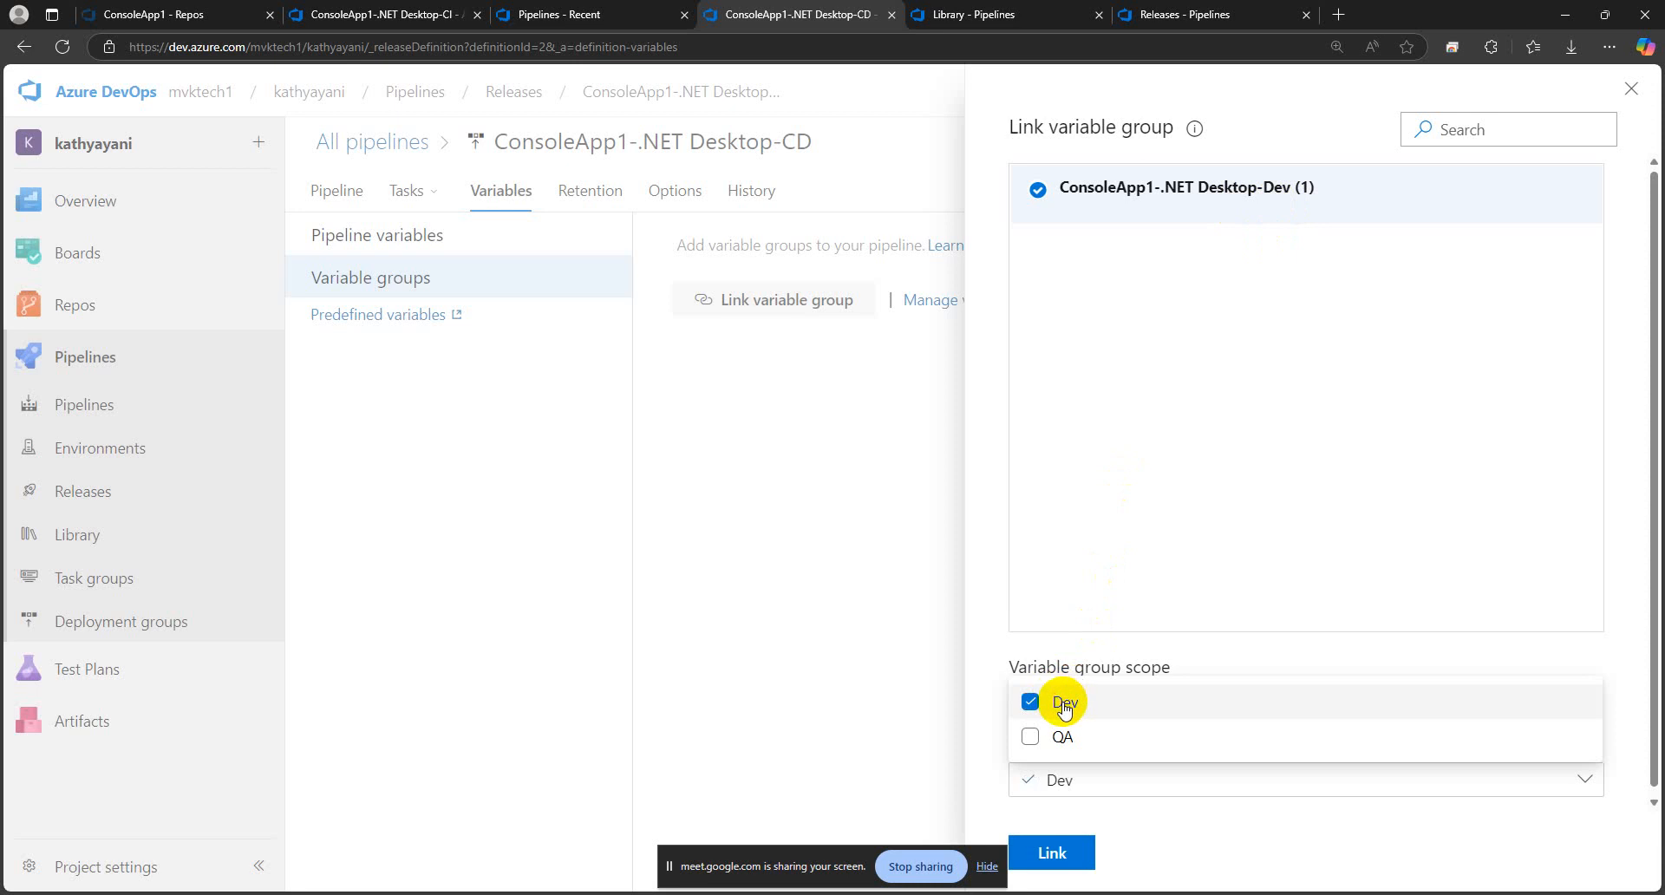
click(1047, 855)
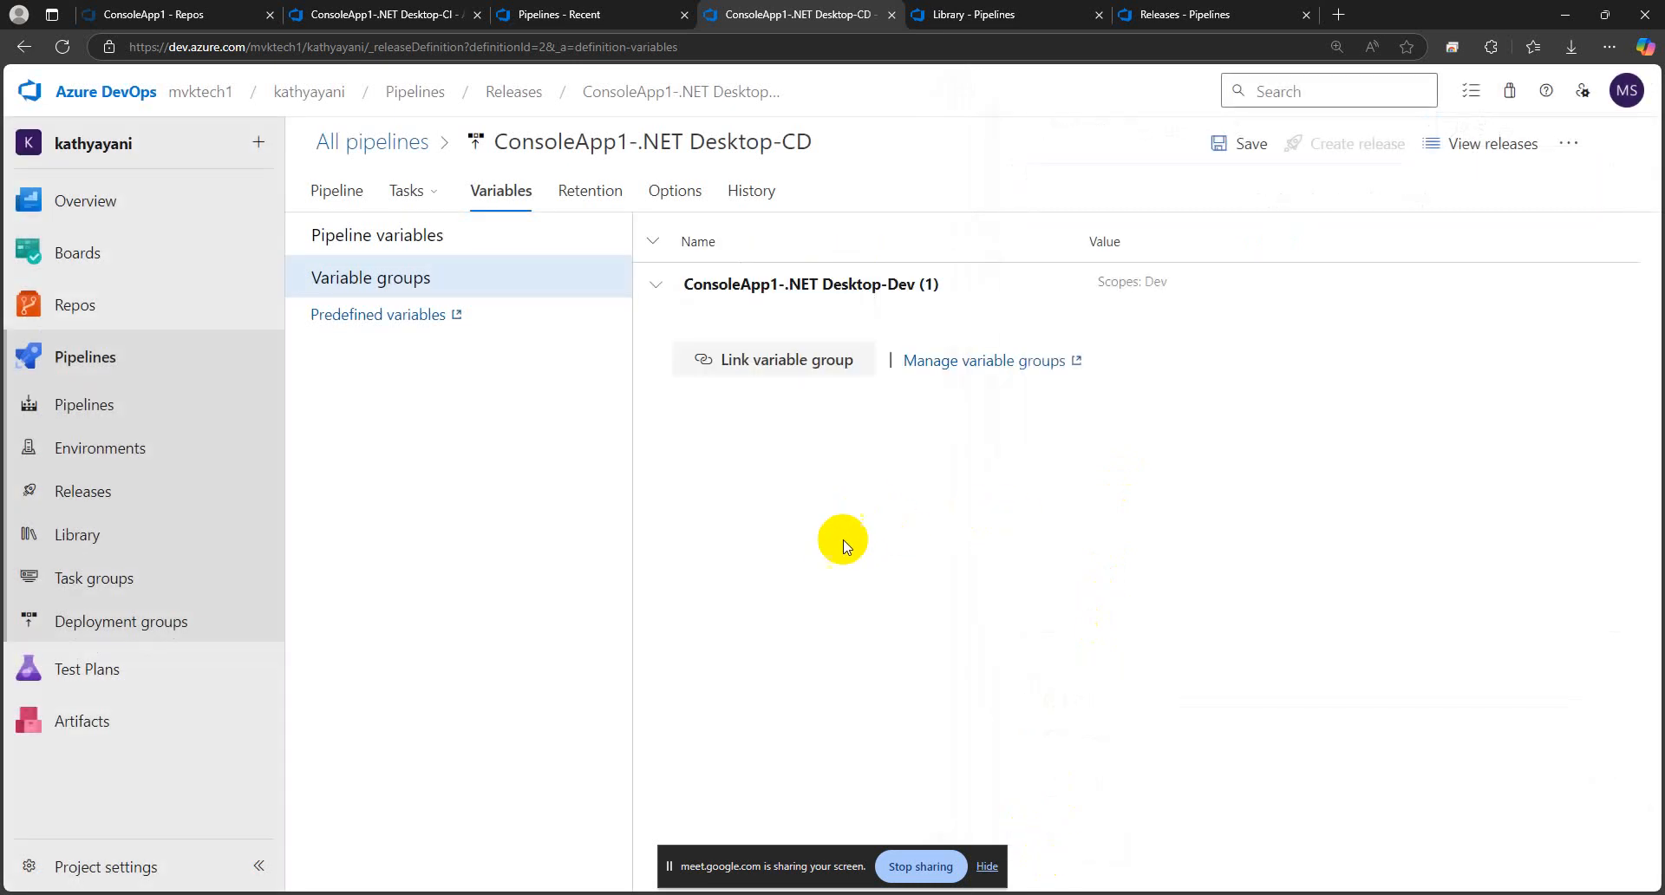
click(659, 292)
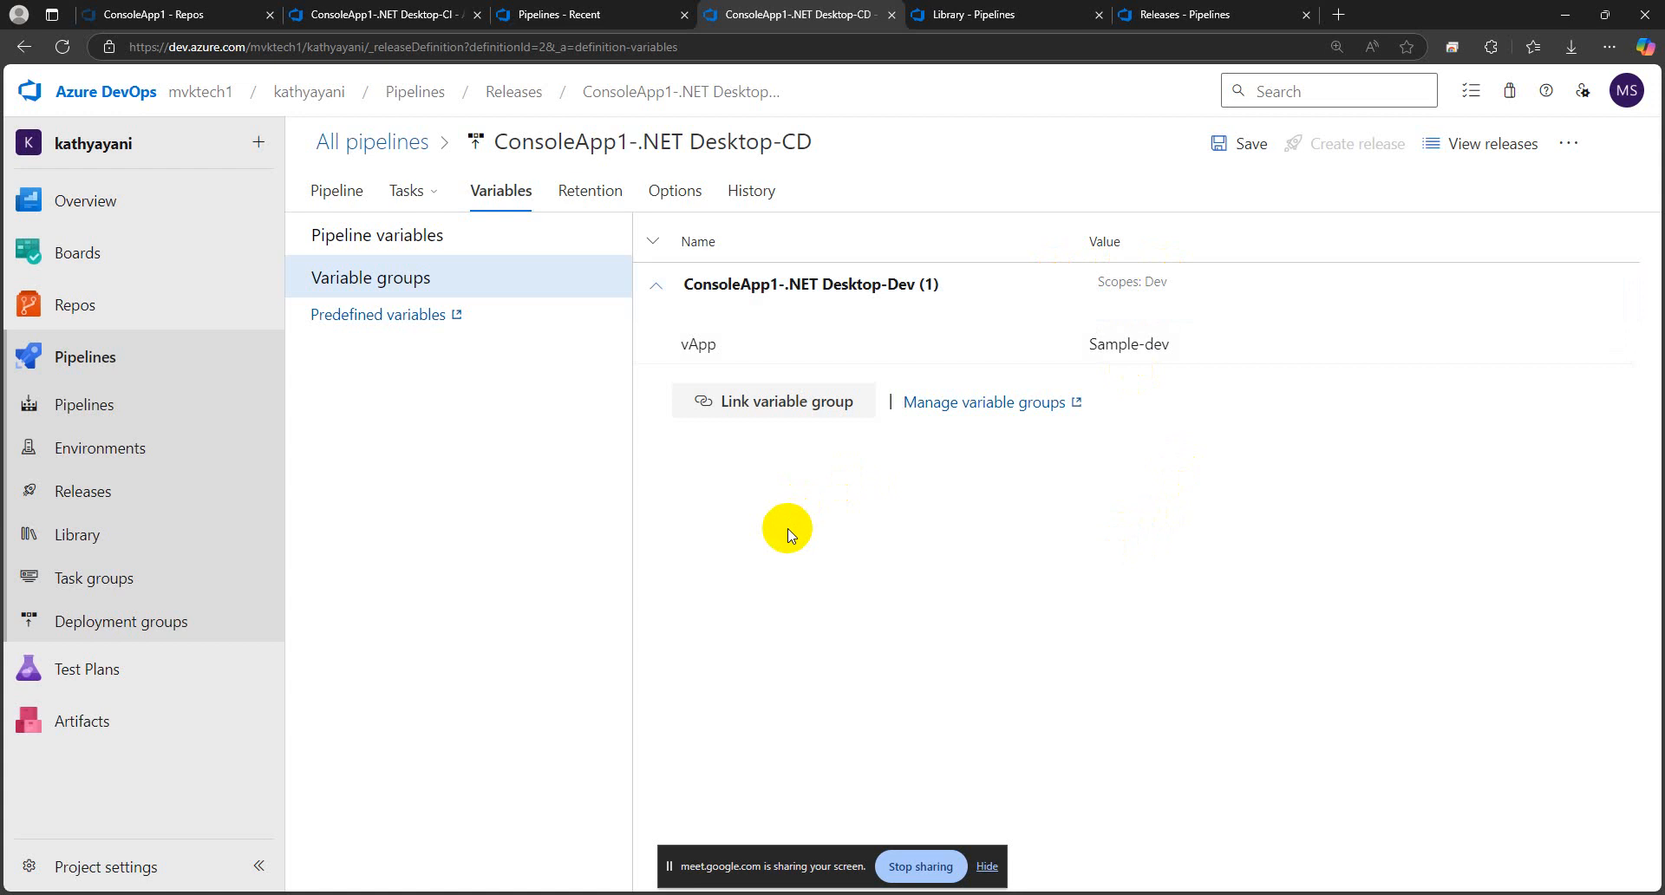
Clone the ConsoleApp1-.NET Desktop-Dev variable group in the Library and name the copy ConsoleApp1-.NET Desktop-QA
click(980, 22)
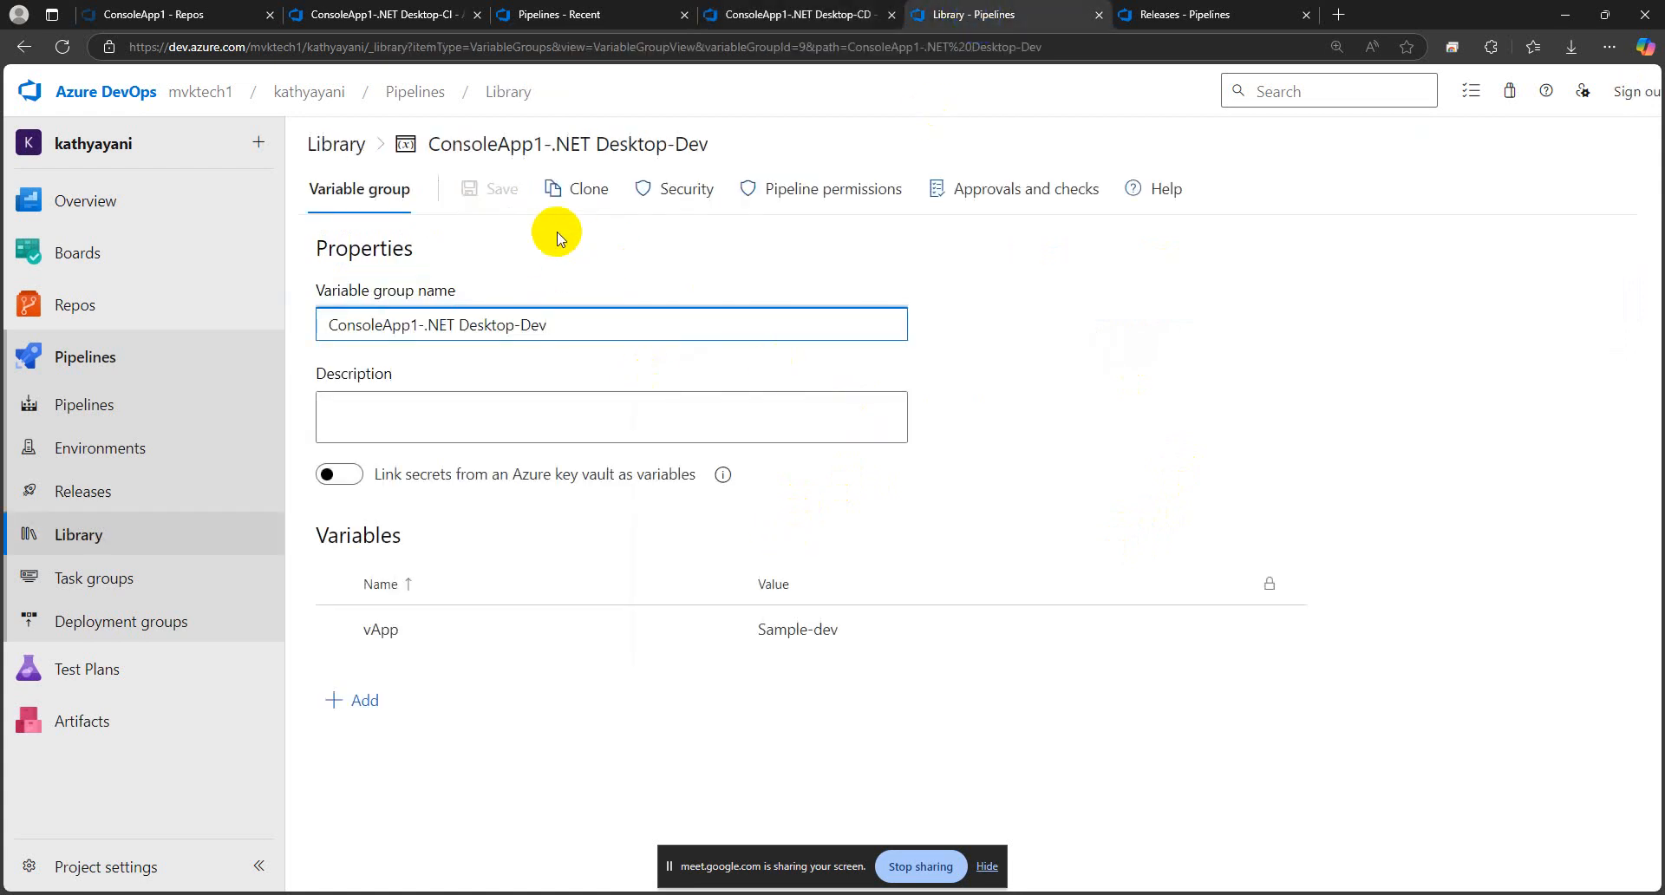
click(586, 239)
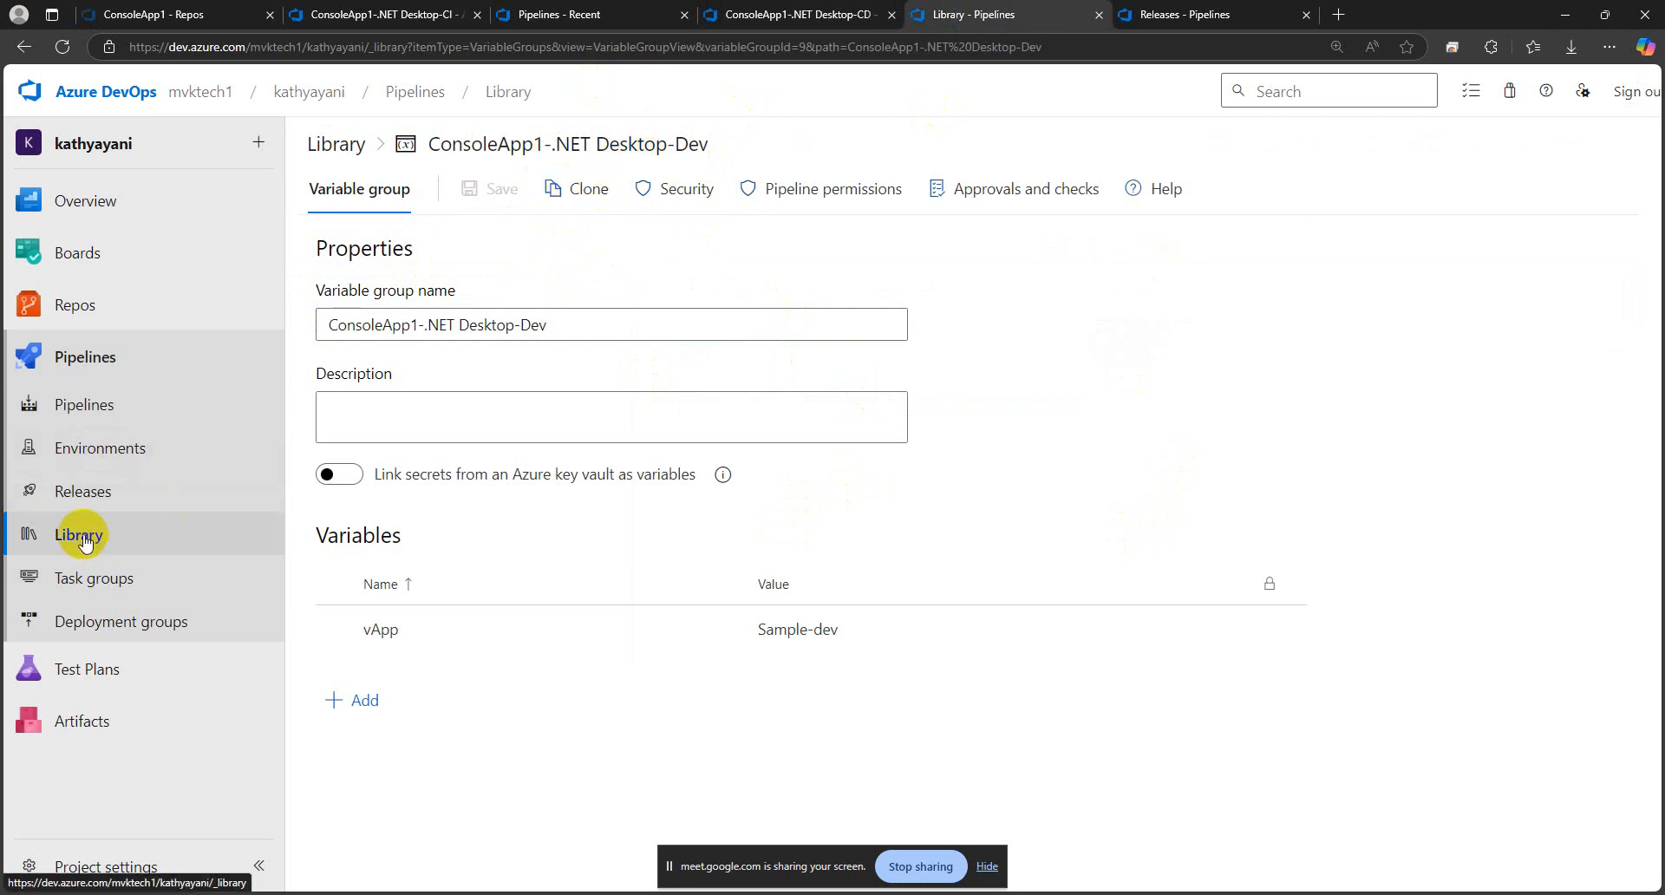
click(572, 192)
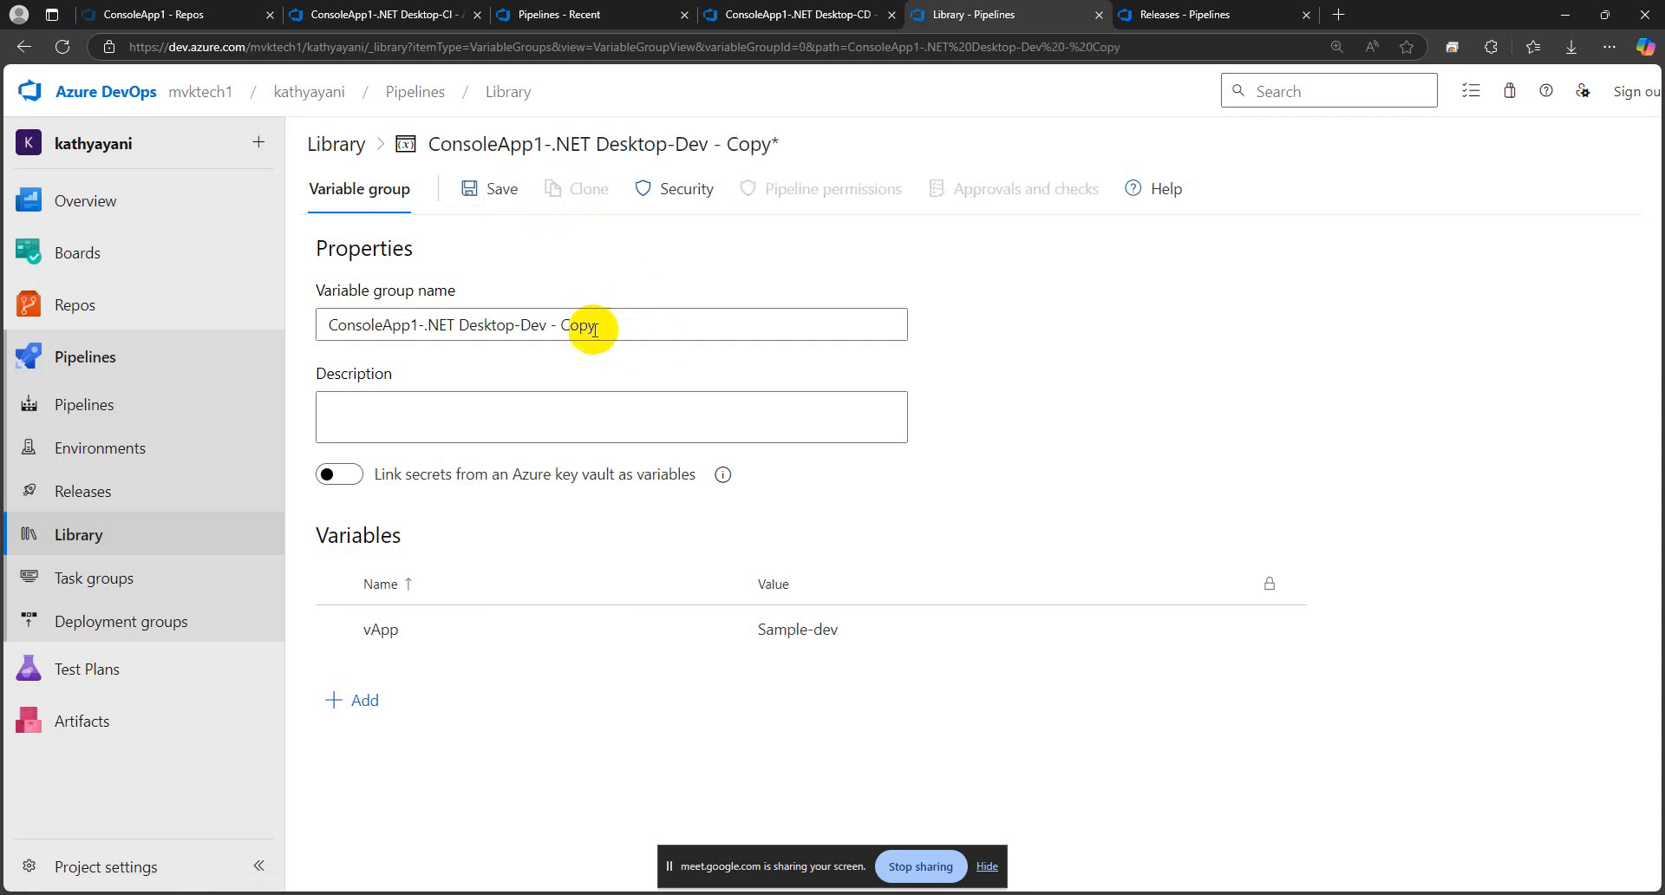
drag(597, 325, 521, 327)
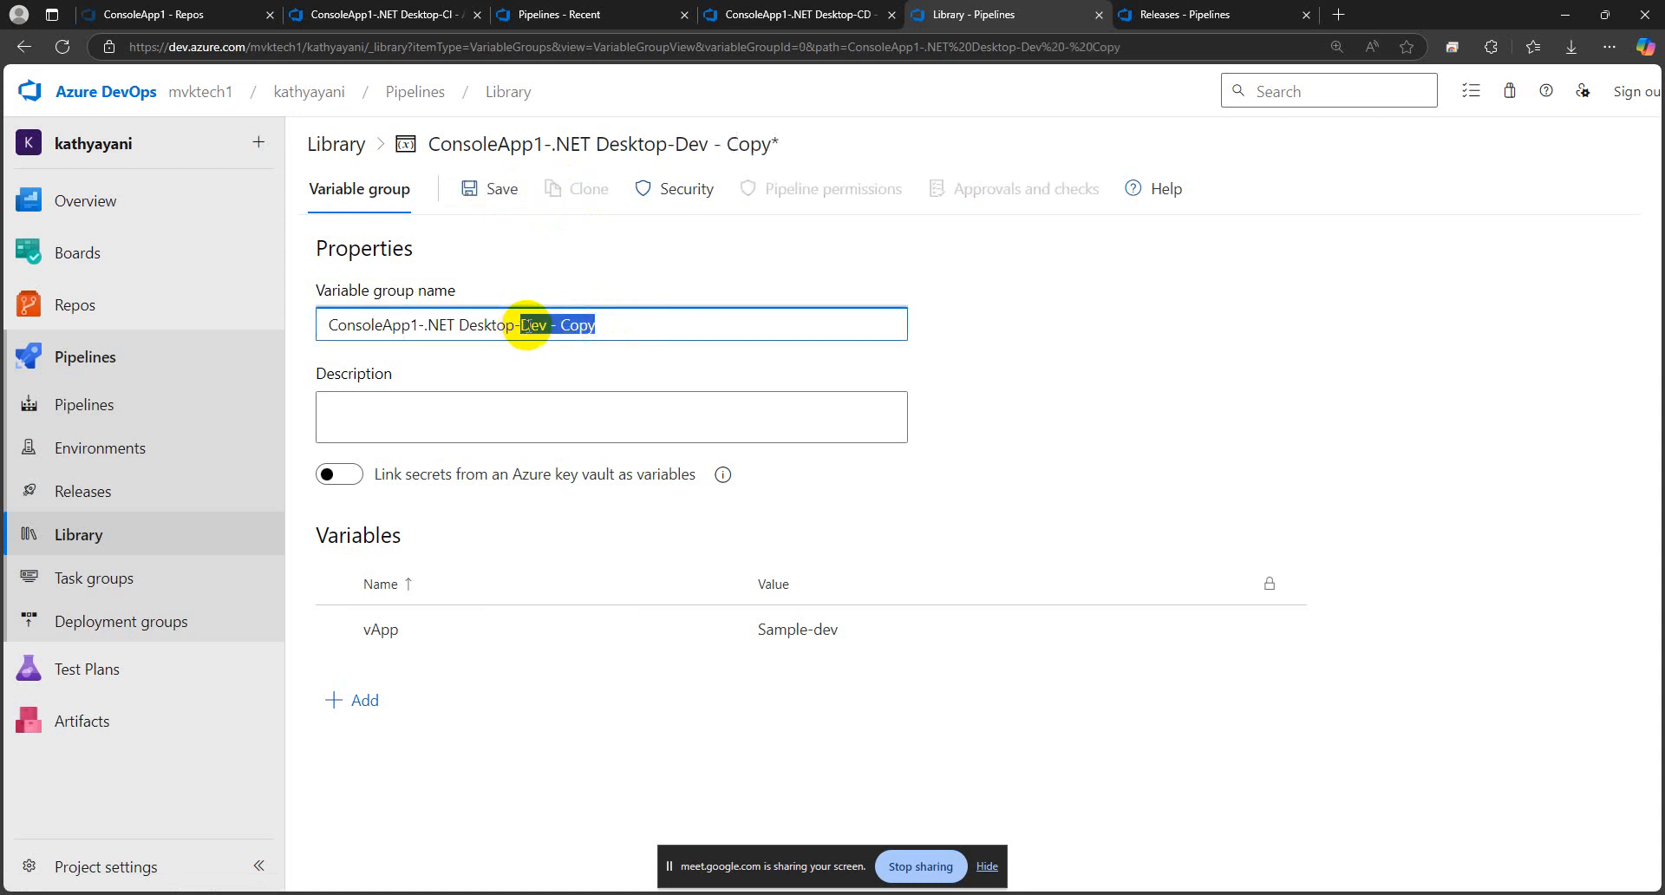
key(Caps_Lock)
text(QA)
key(Caps_Lock)
Set the vApp value in the QA variable group to Sample-QA and save the group
click(863, 627)
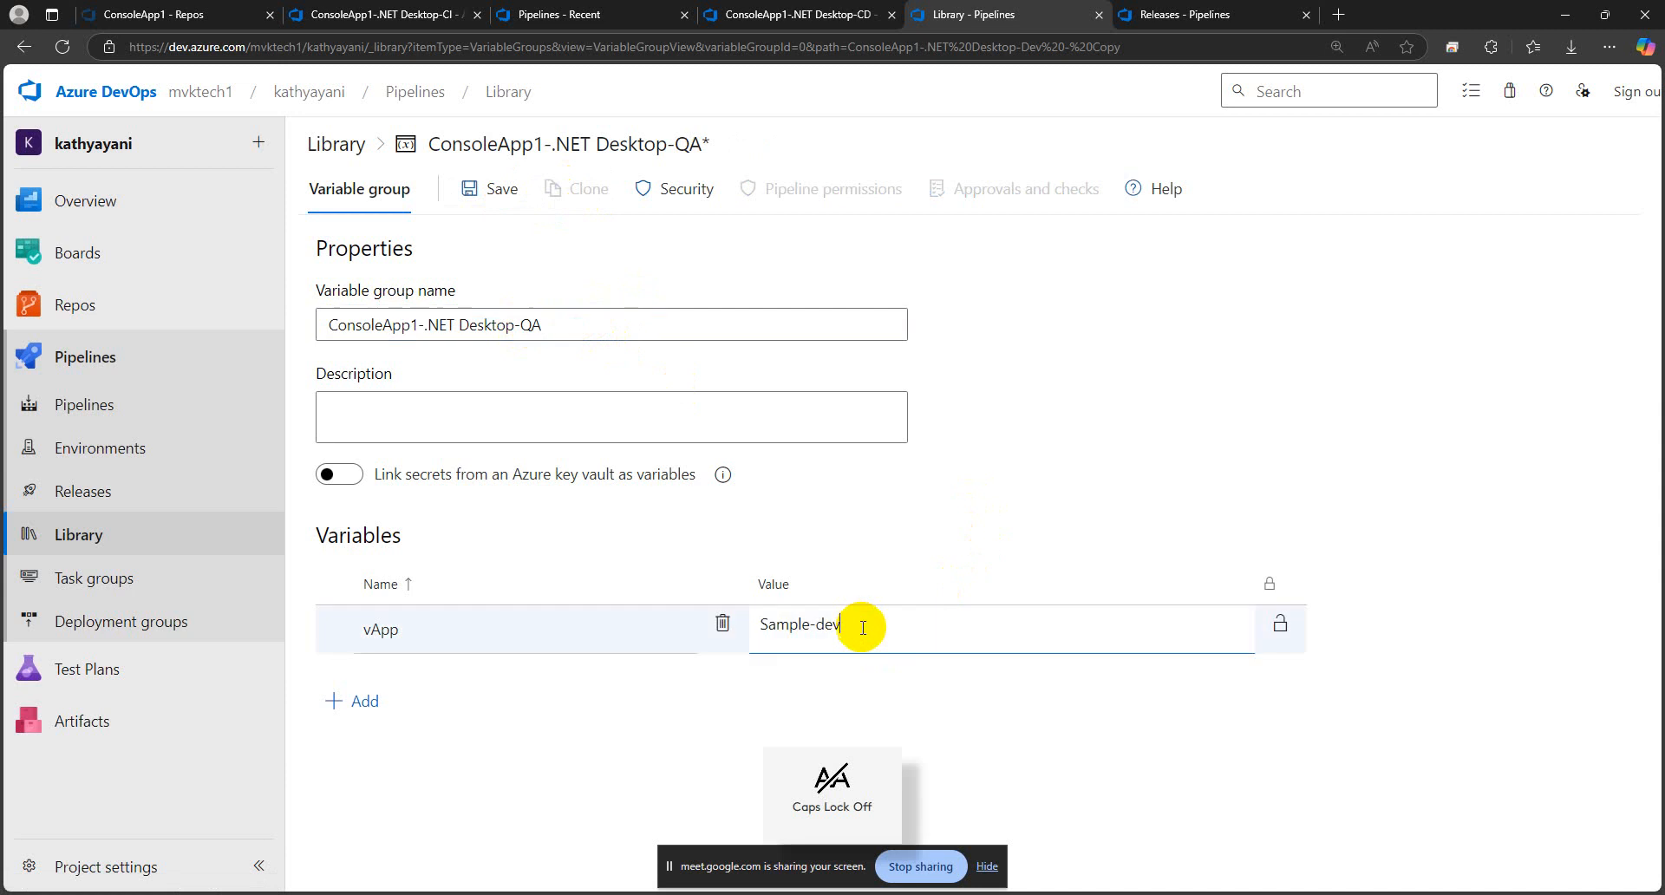
drag(863, 628, 817, 625)
key(Caps_Lock)
text(QA)
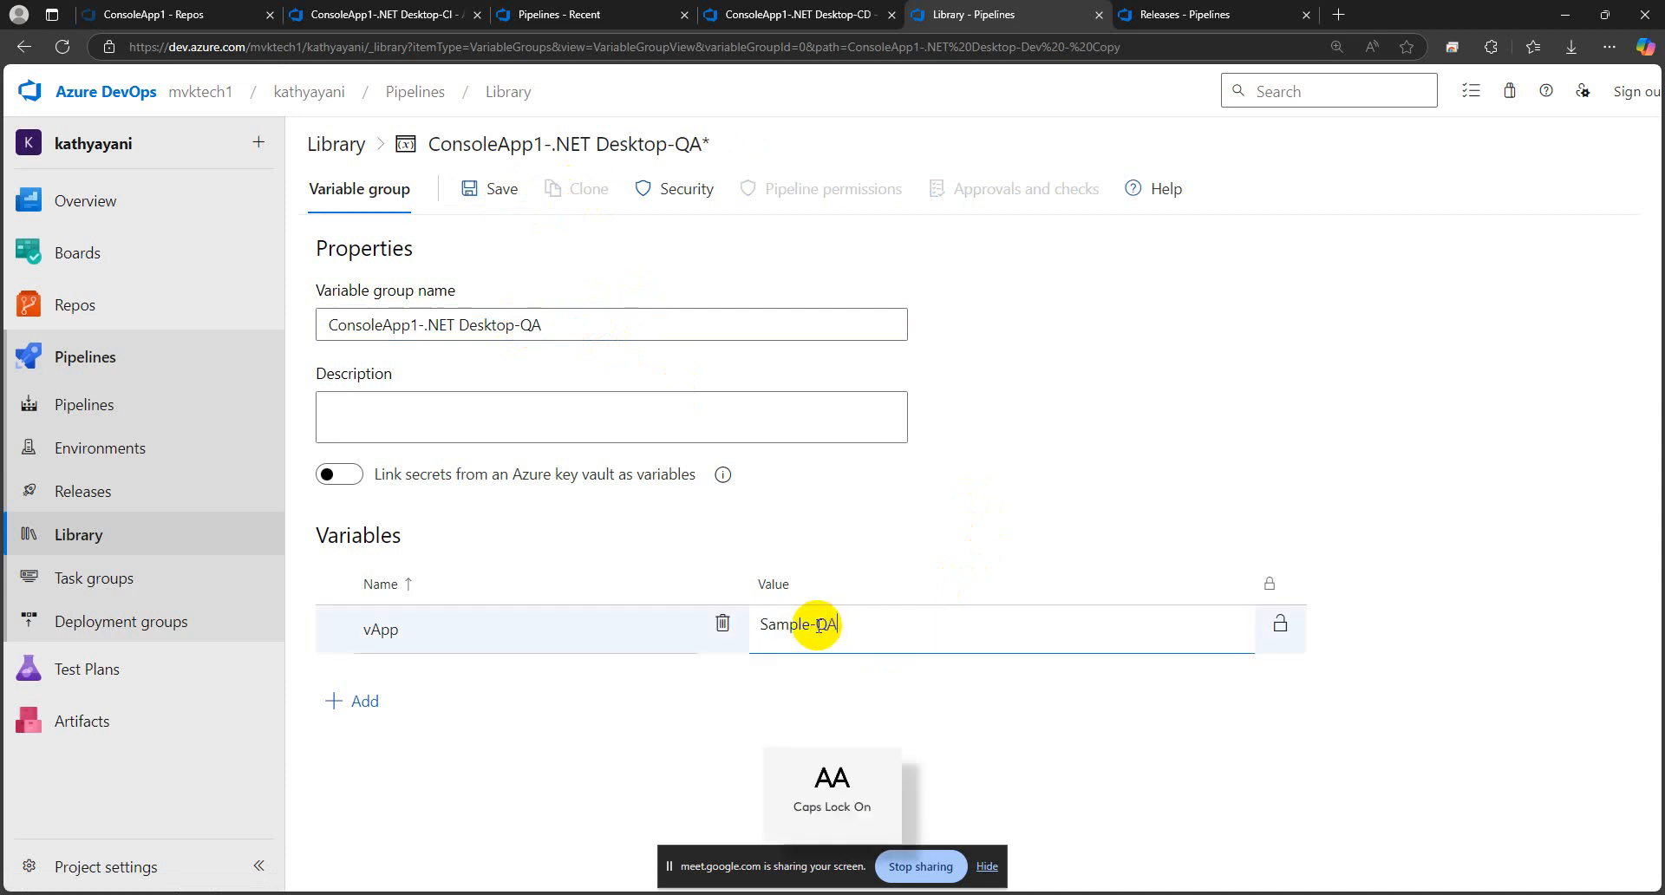
key(Caps_Lock)
click(1231, 434)
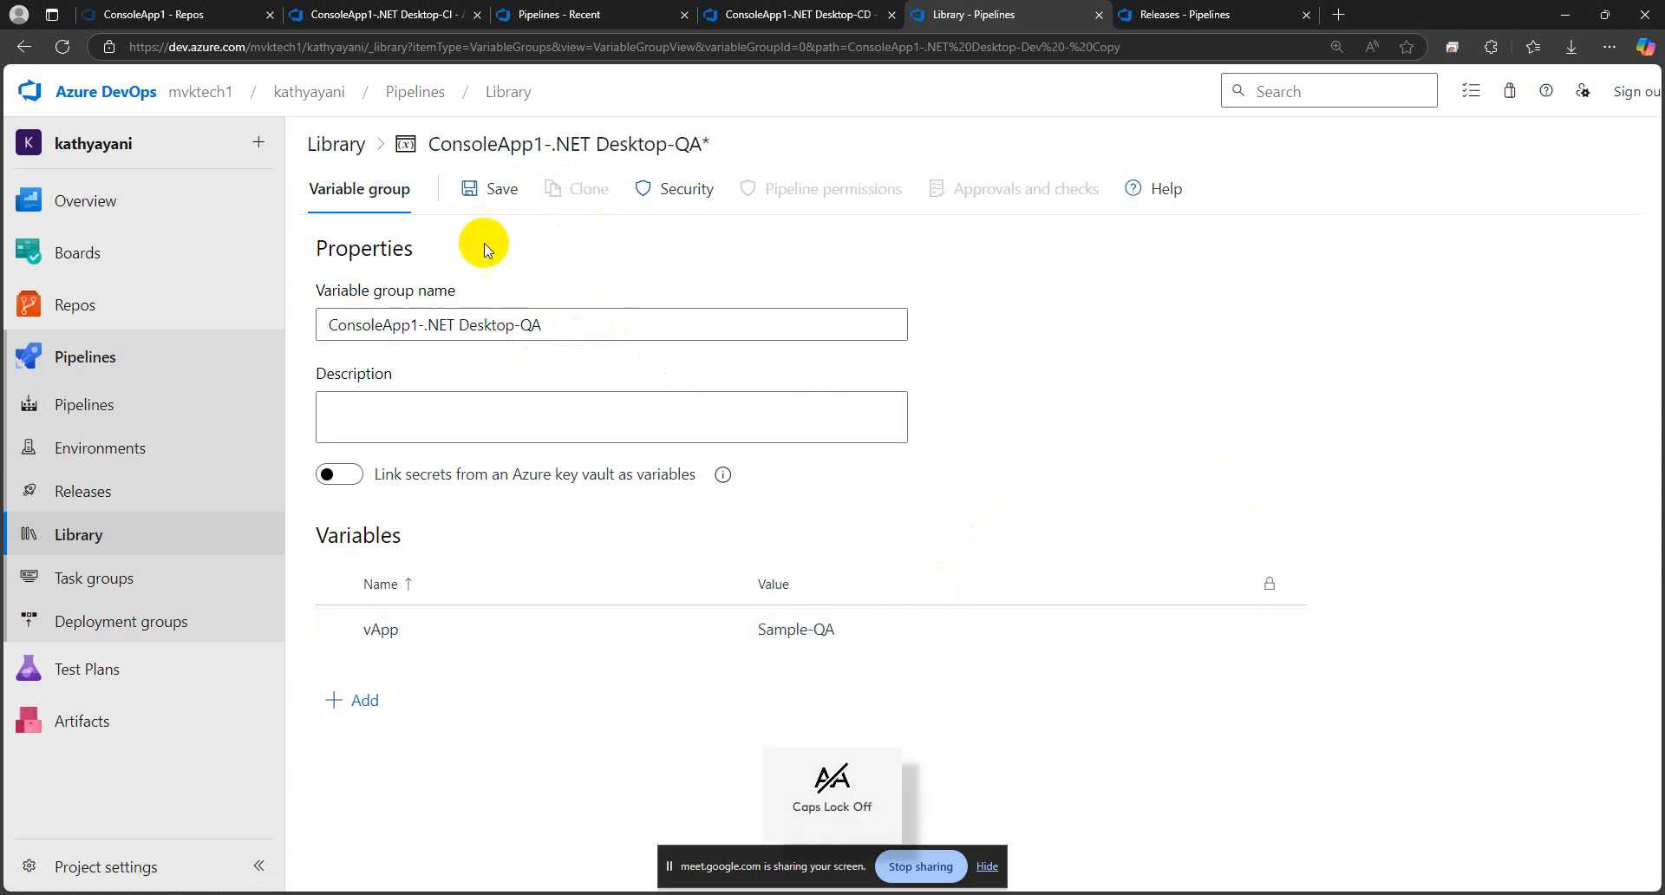
click(488, 188)
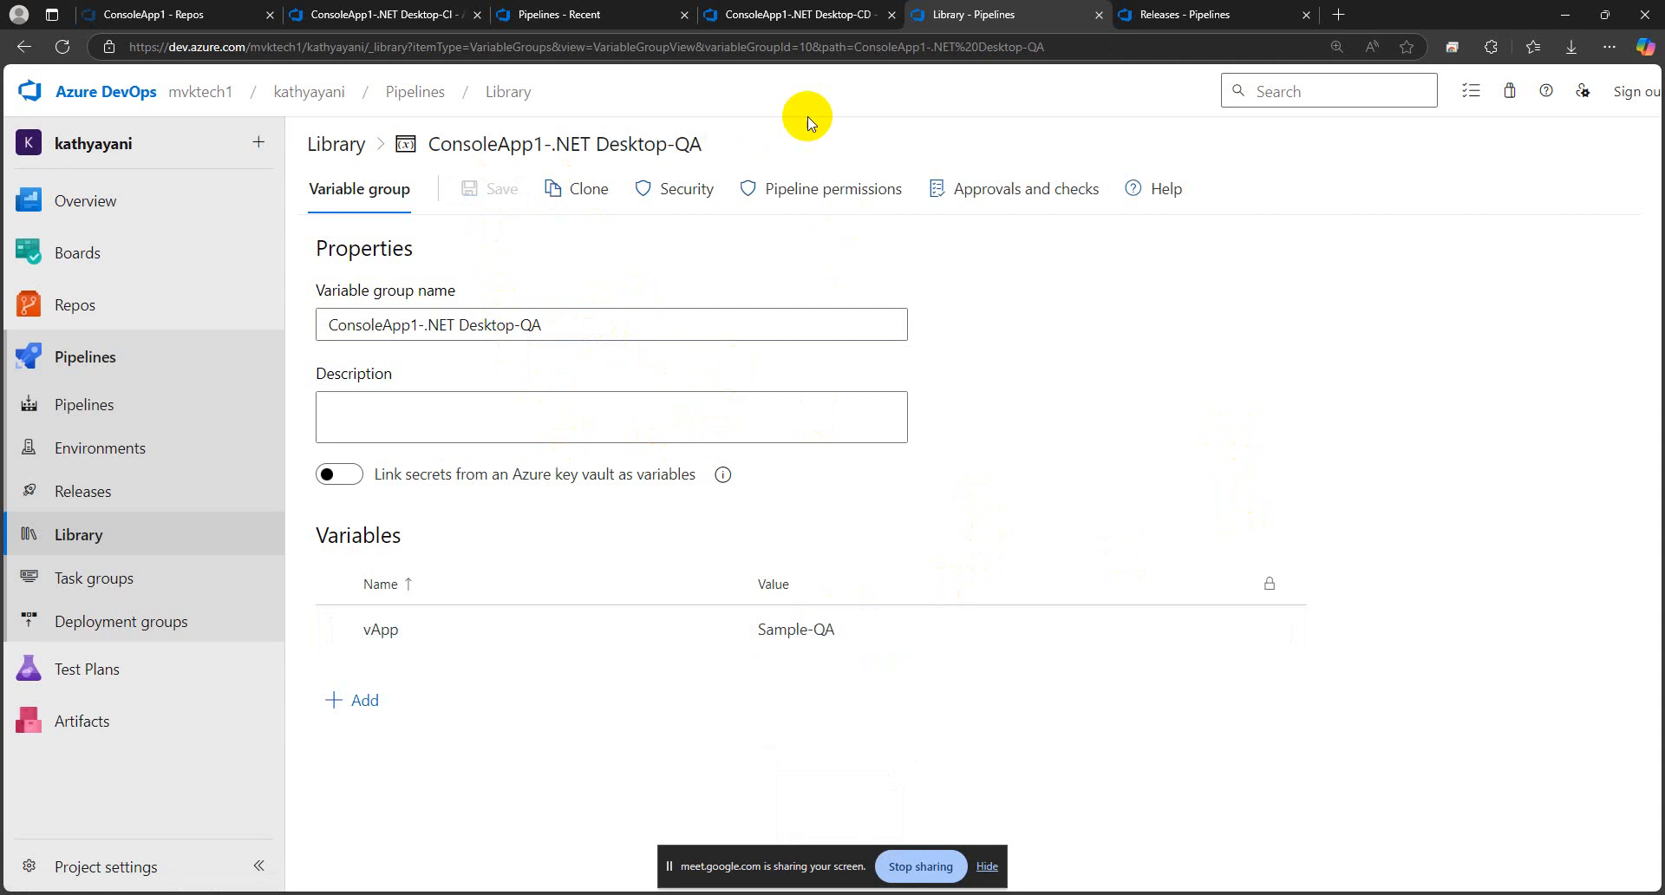
Link the ConsoleApp1-.NET Desktop-QA variable group to the ConsoleApp1-.NET Desktop-CD release pipeline, scoped to the QA stage only
click(792, 14)
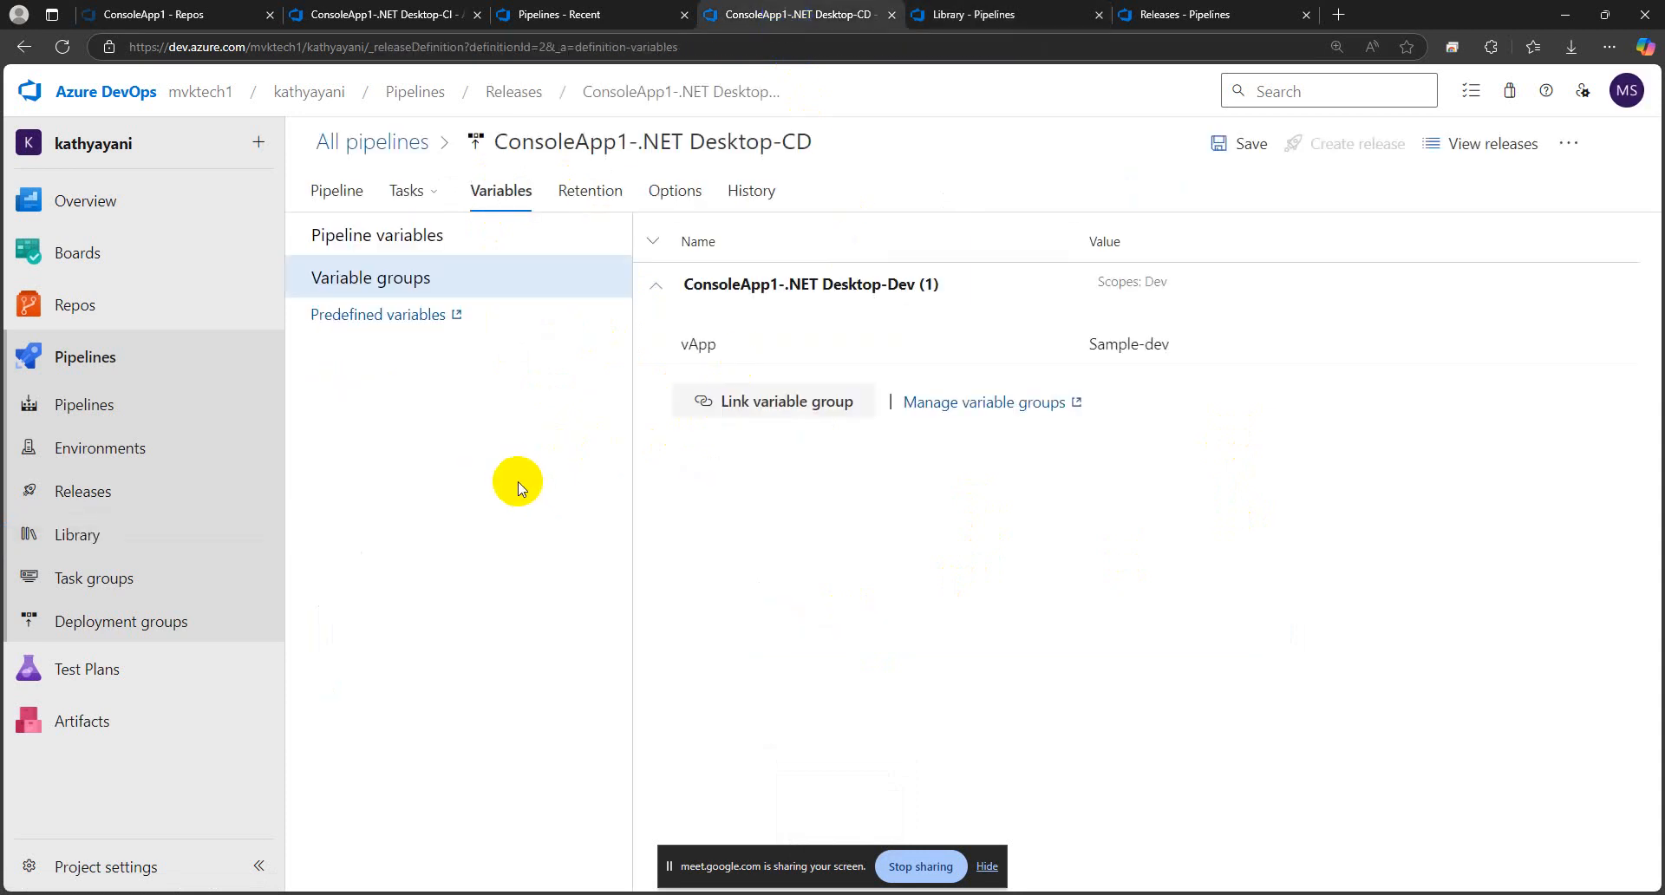
click(654, 285)
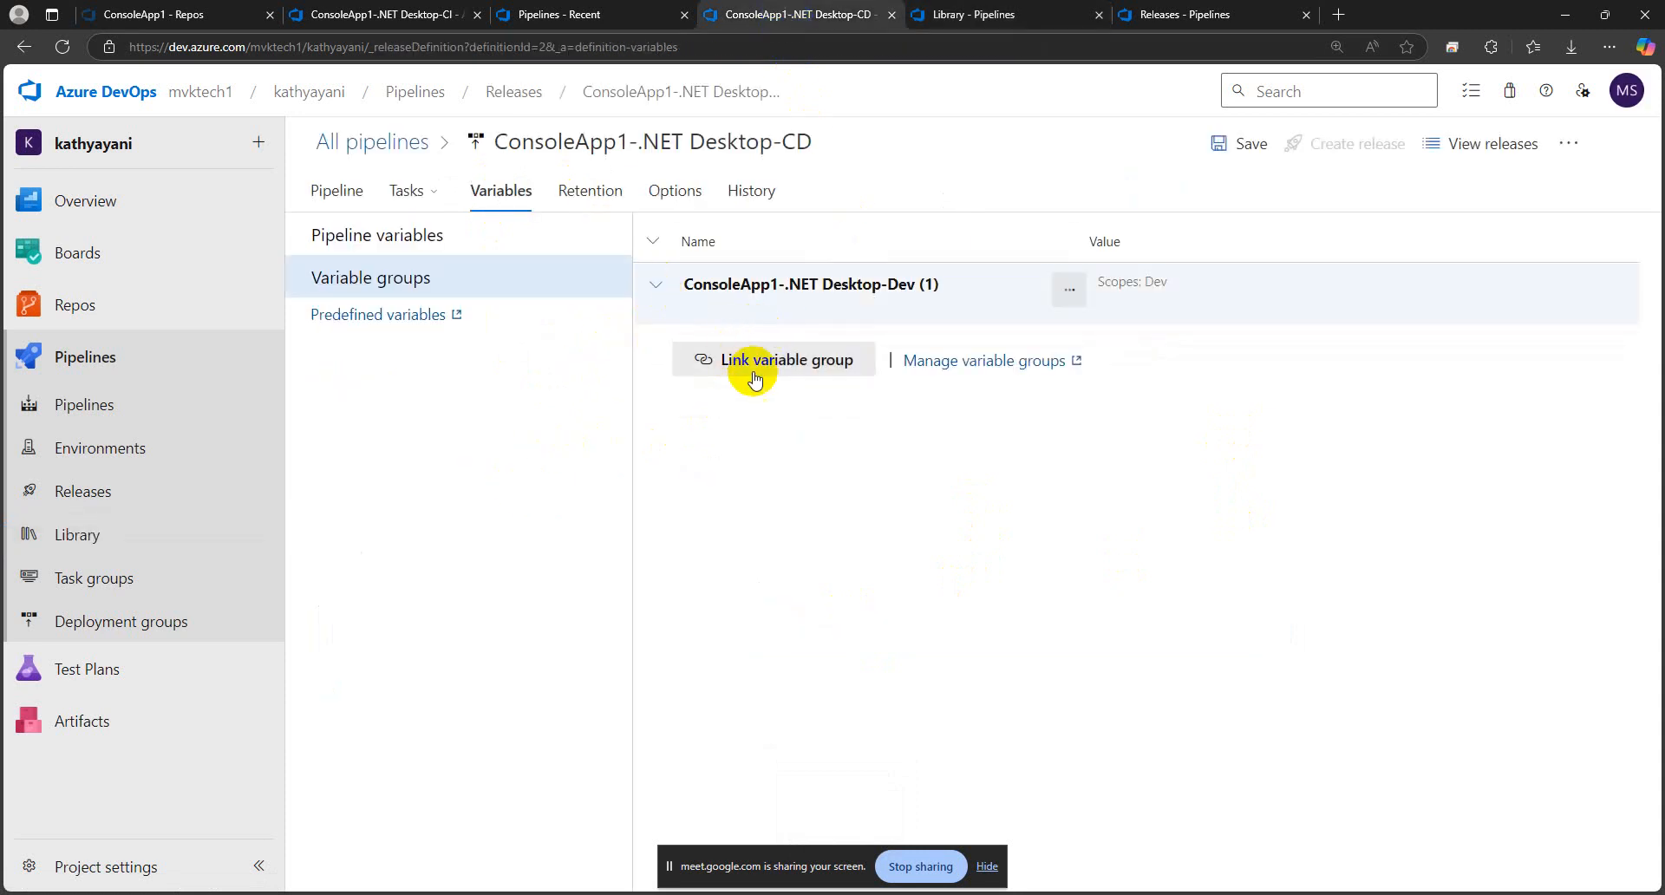
click(757, 367)
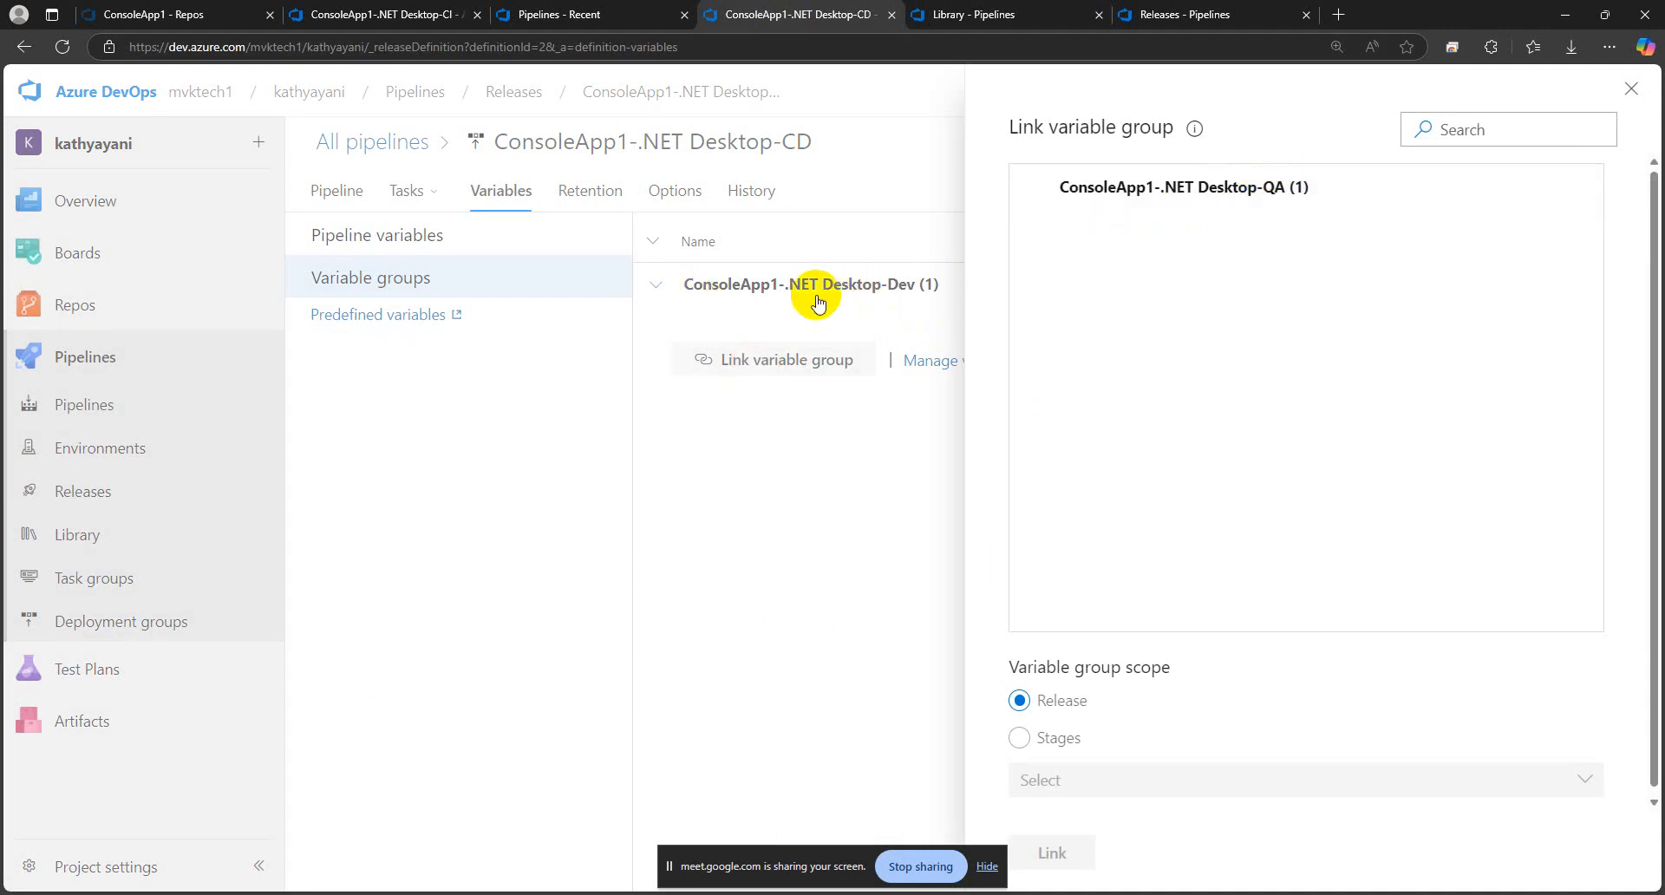
click(1038, 191)
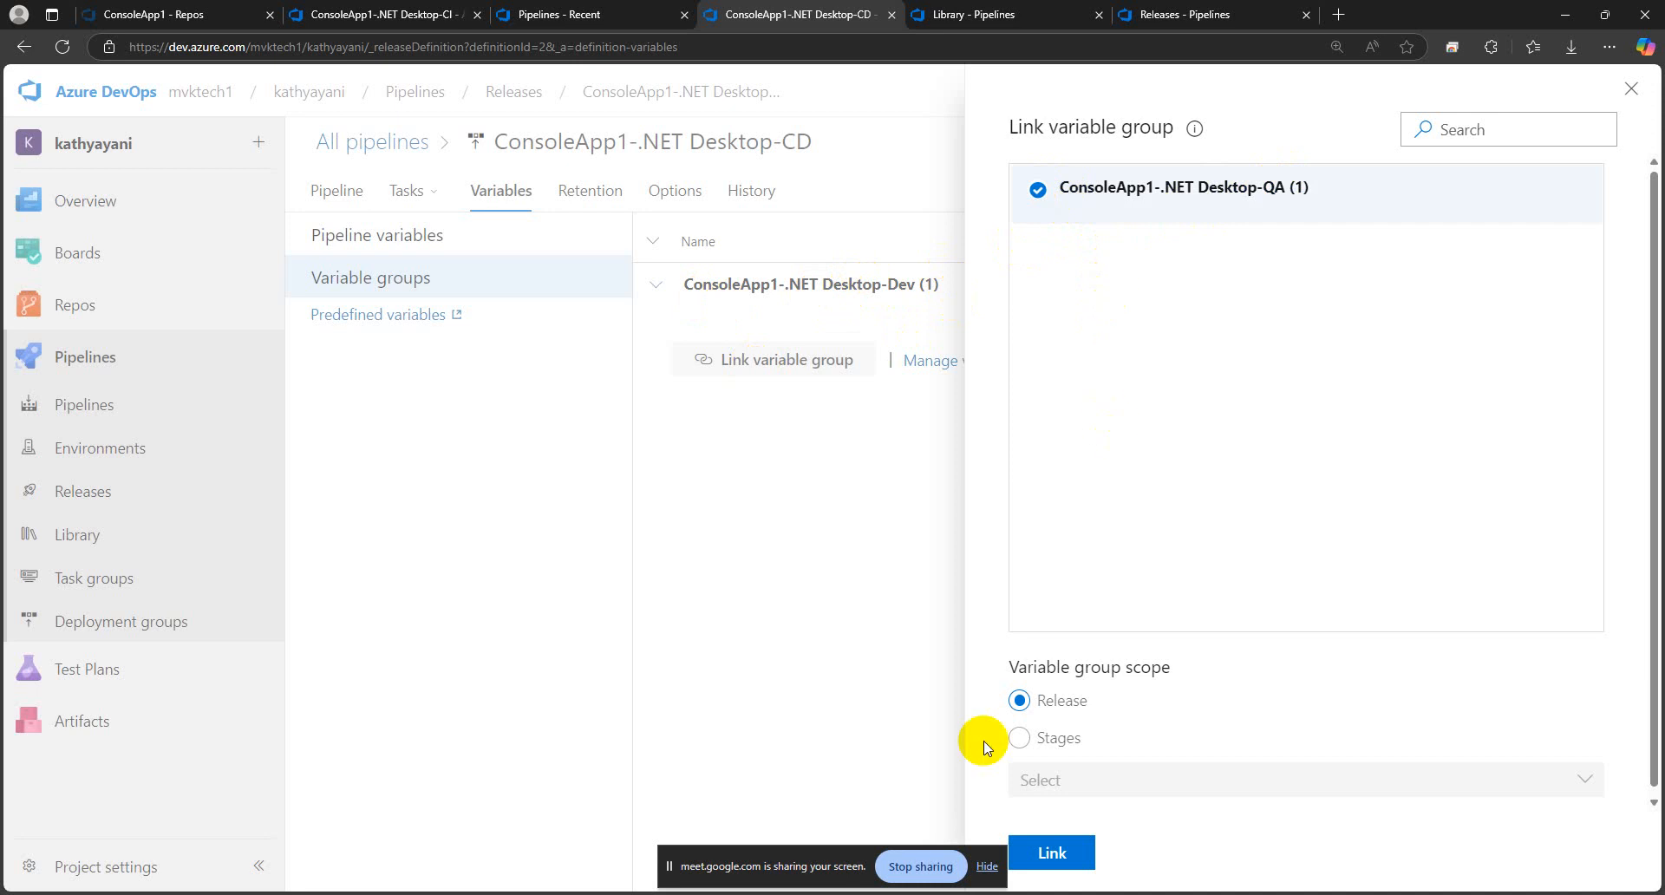
click(1021, 738)
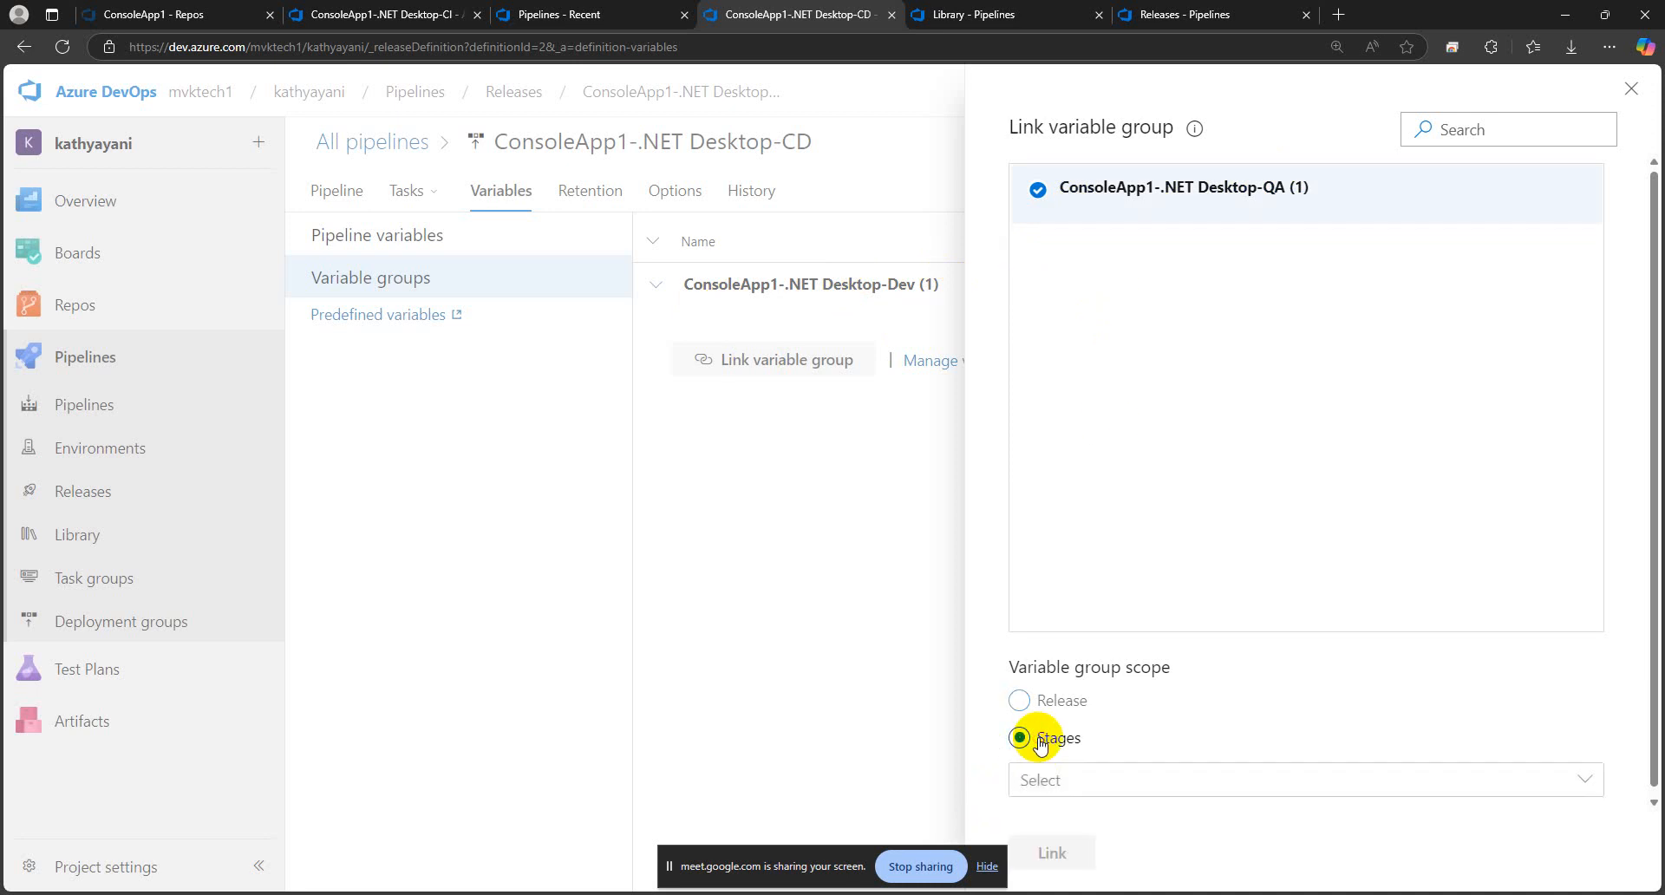
click(1066, 784)
click(1130, 517)
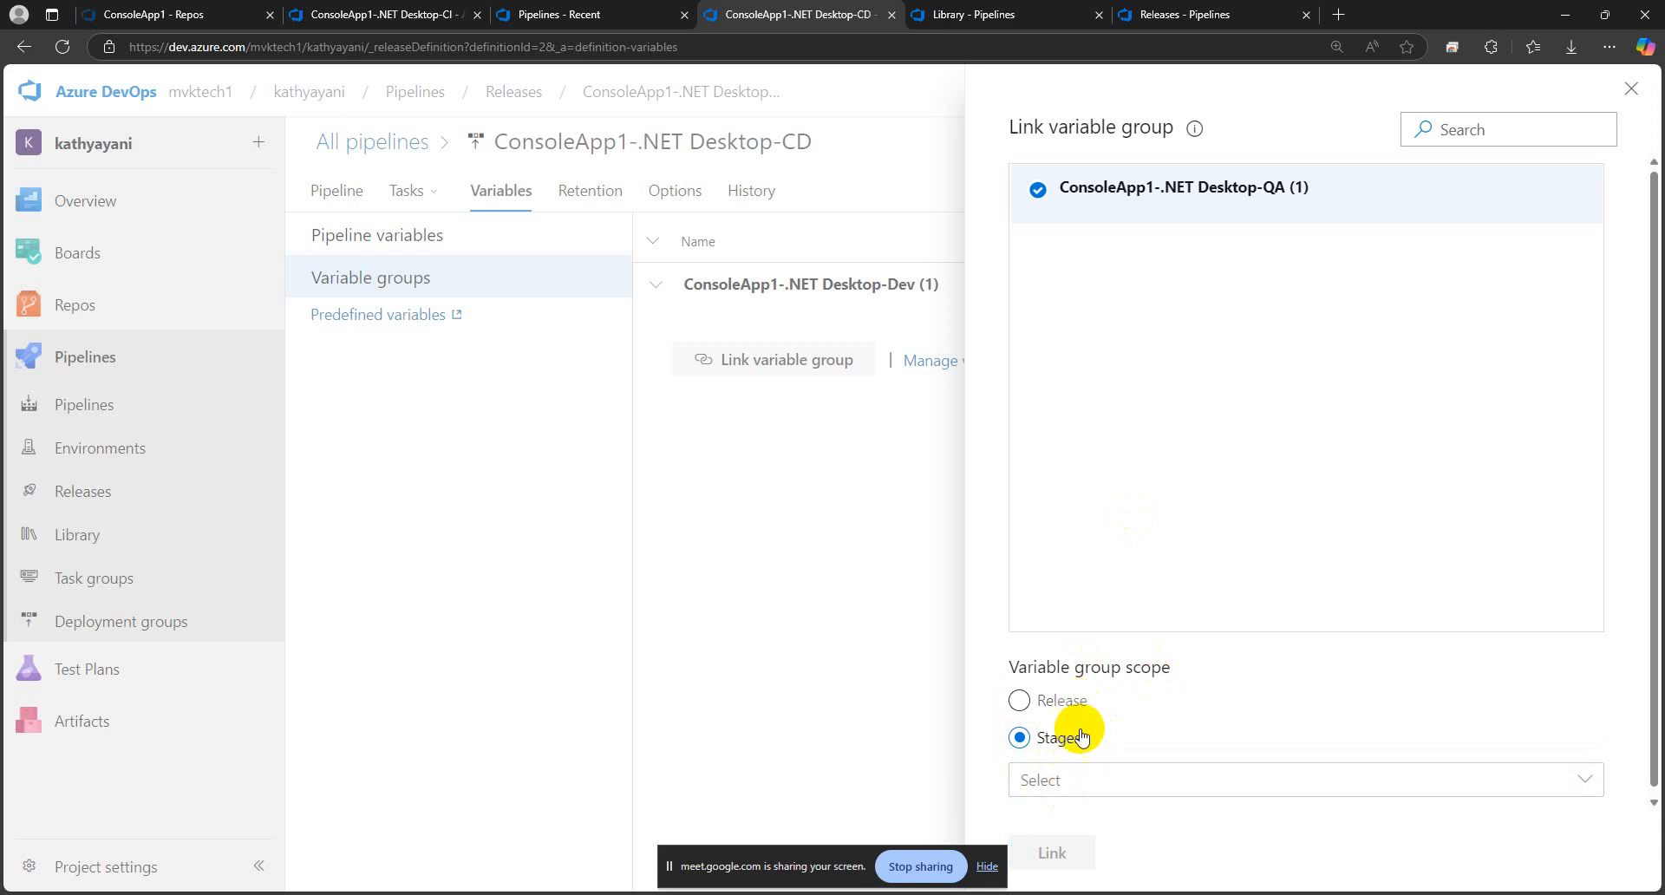
click(1073, 779)
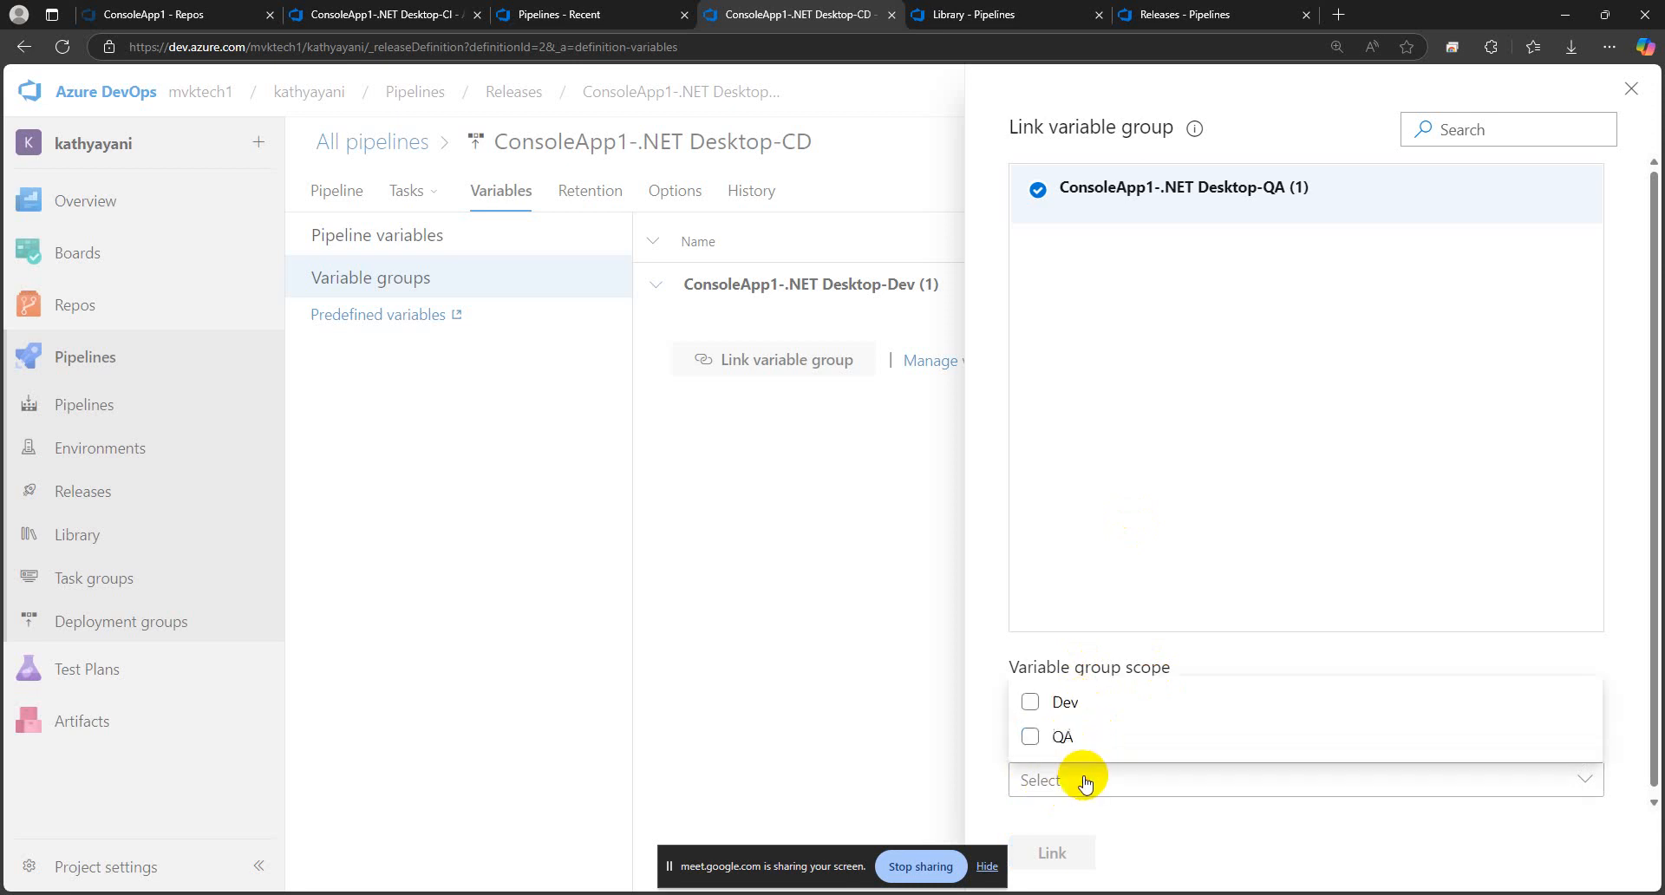
click(1062, 739)
click(1068, 851)
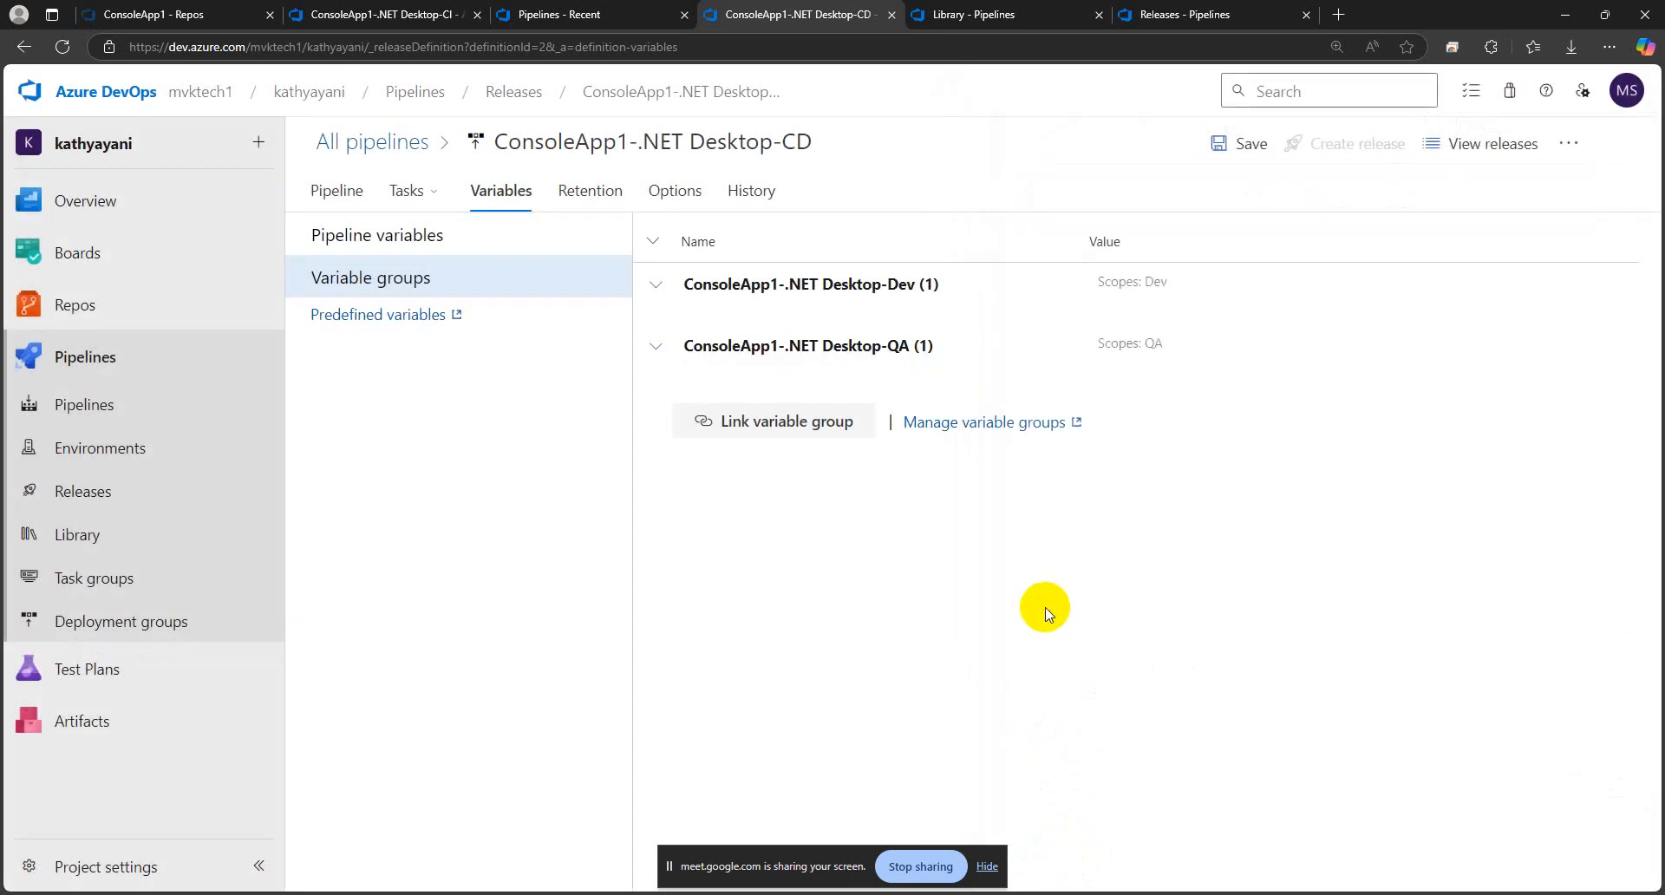
Save the release pipeline and expand the variables of the linked QA and Dev variable groups
click(1231, 143)
click(943, 575)
click(656, 345)
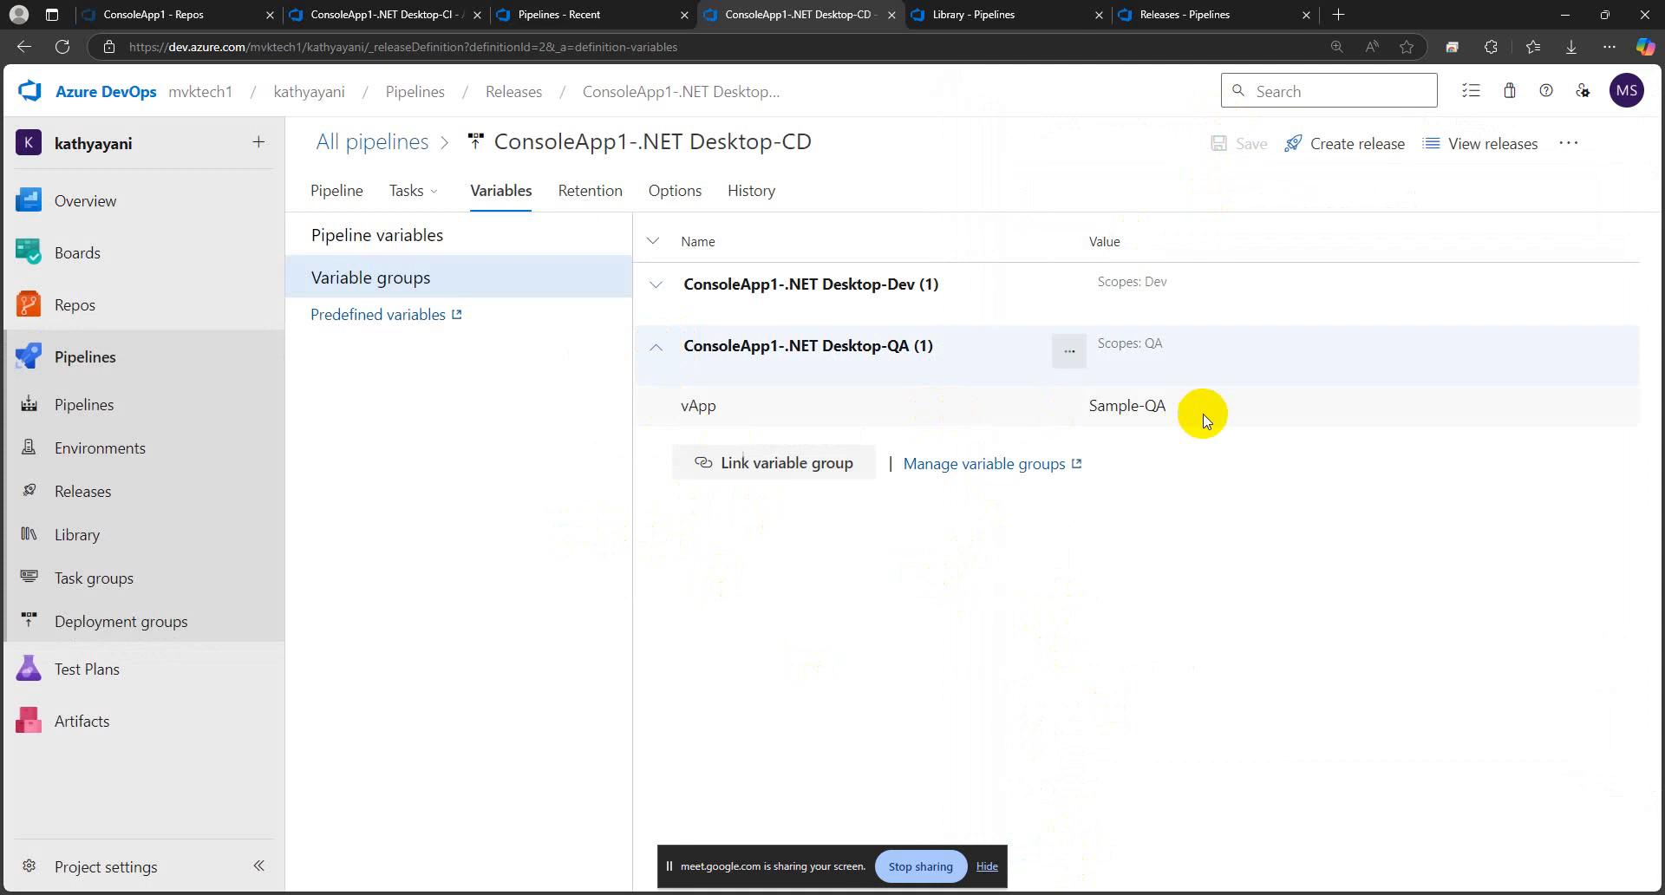
click(656, 286)
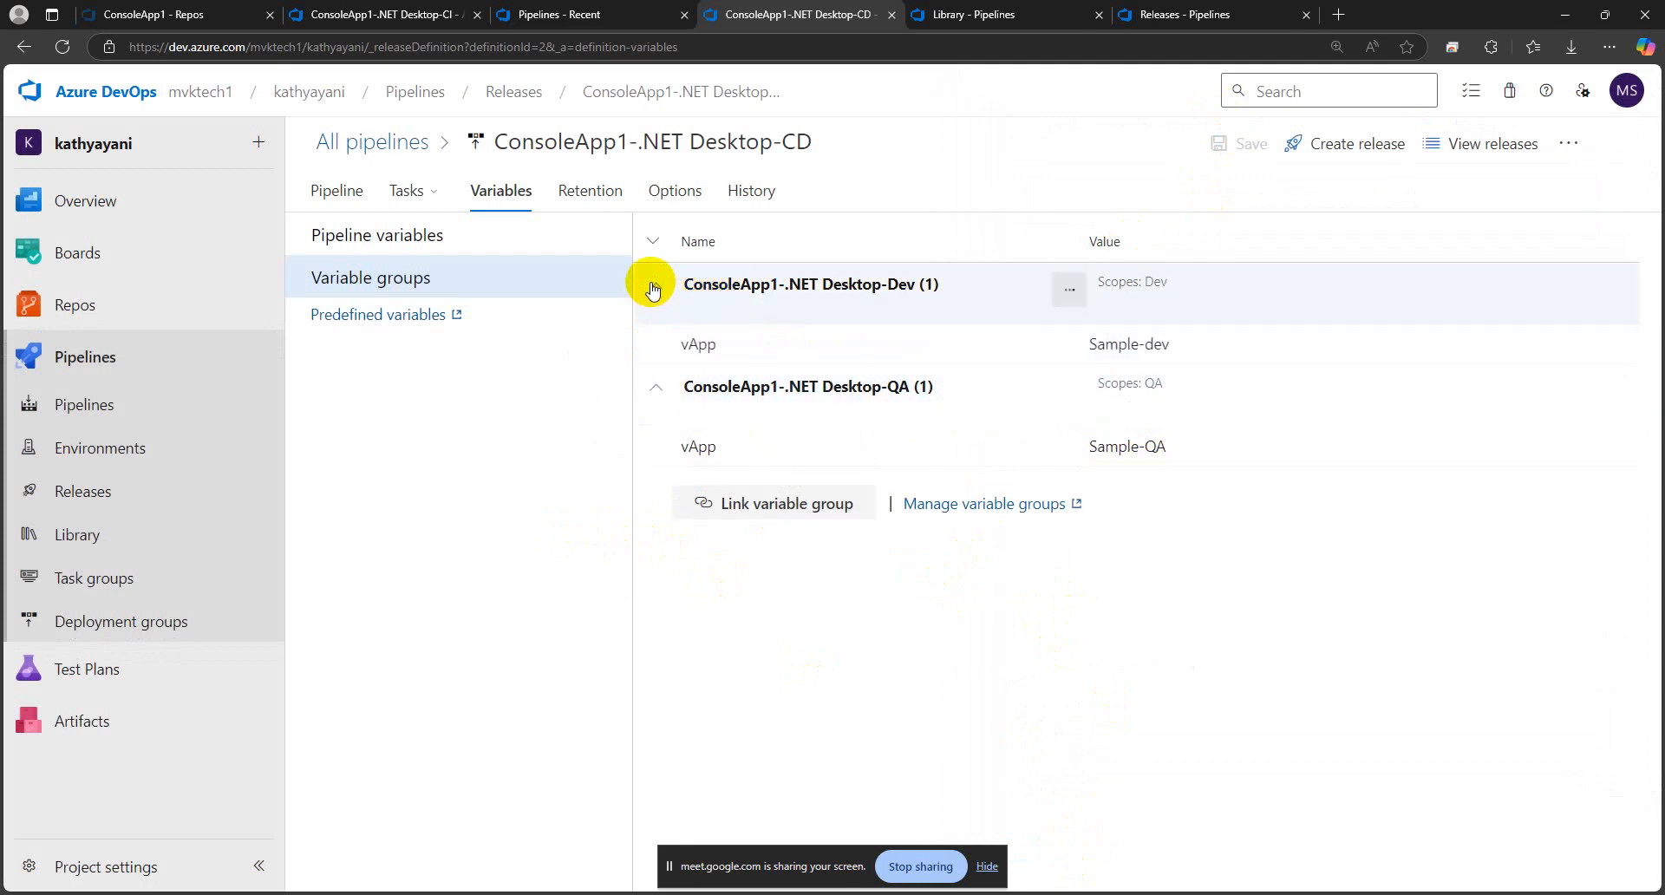
View the Dev stage's tasks and start creating a new release of the pipeline
click(407, 190)
click(416, 236)
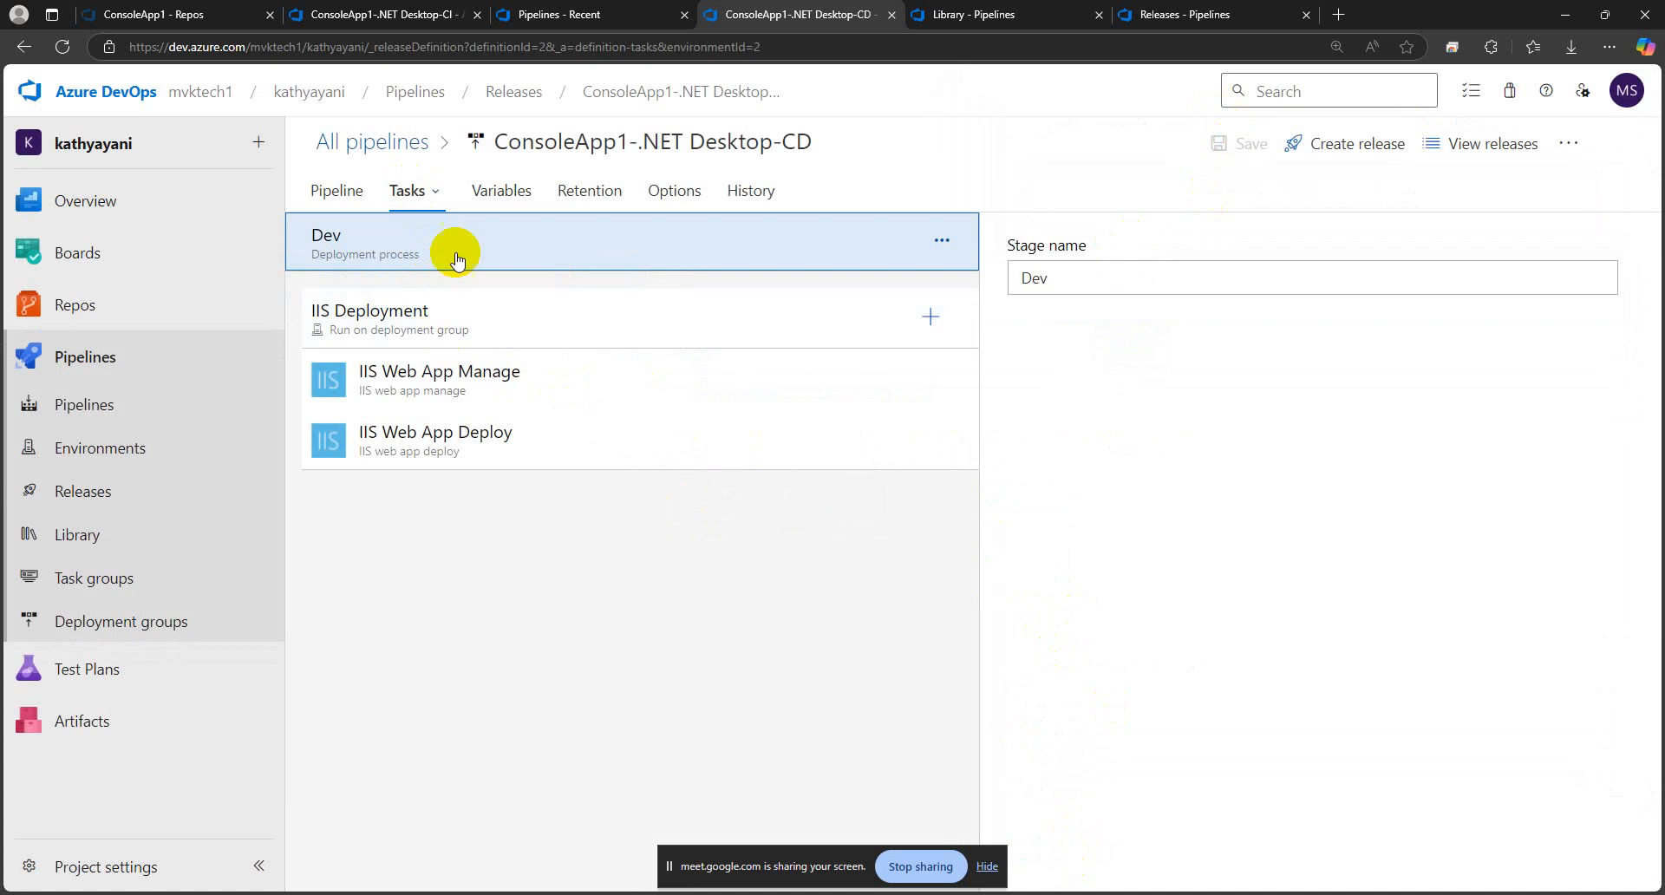
click(1320, 154)
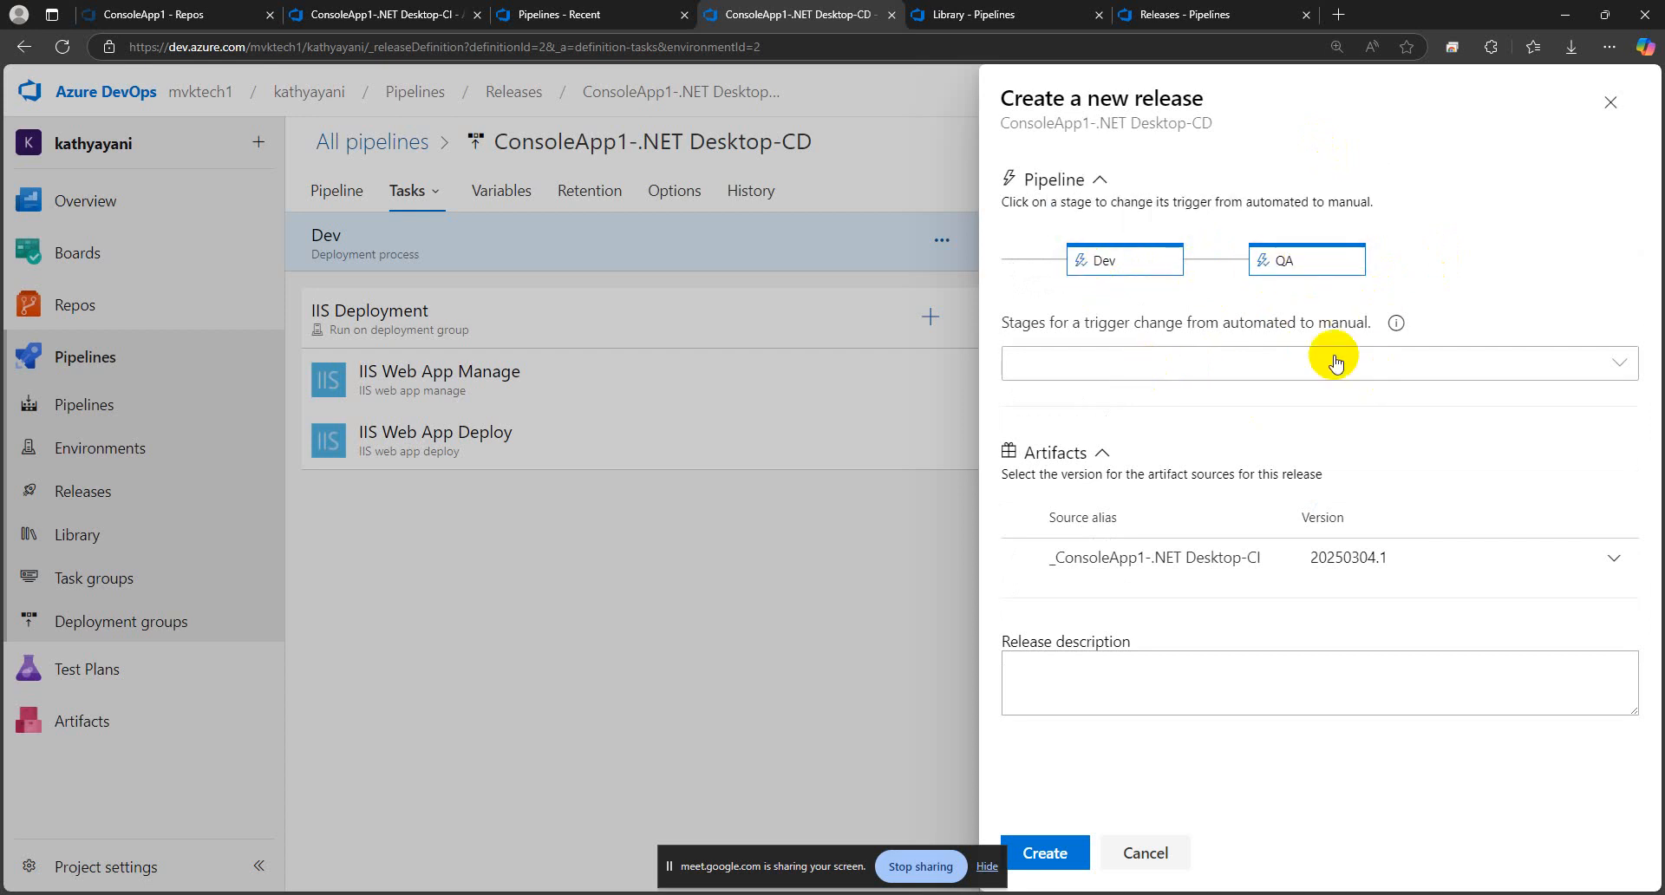
Try switching all stages, and Dev alone, from automated to manual trigger for the new release, clearing each selection again
click(1625, 368)
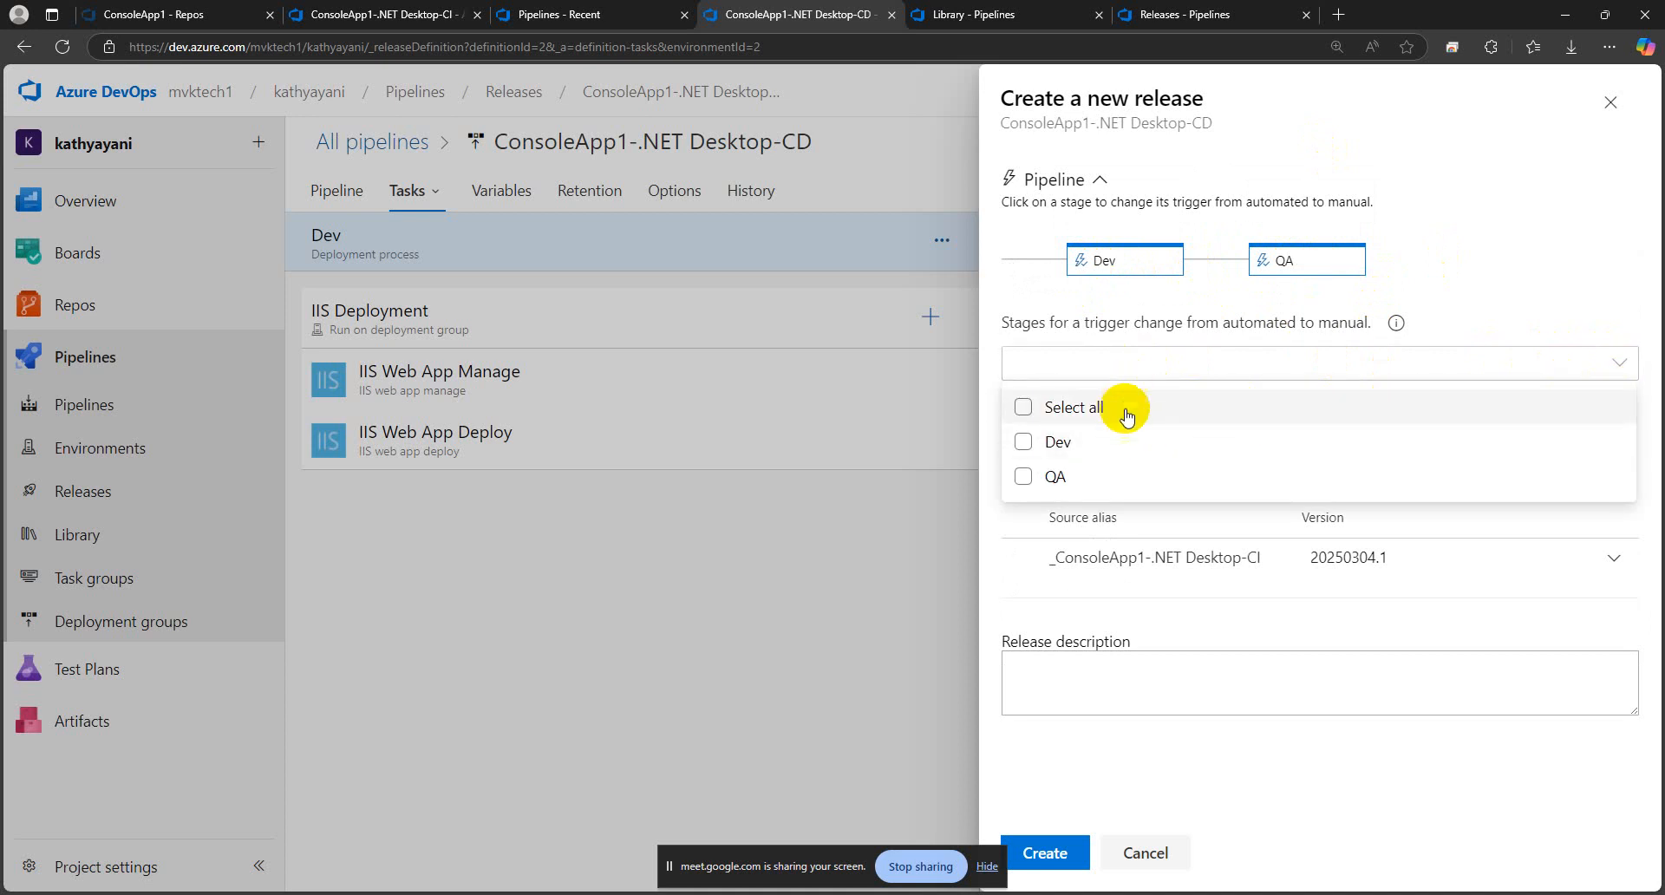
click(1089, 408)
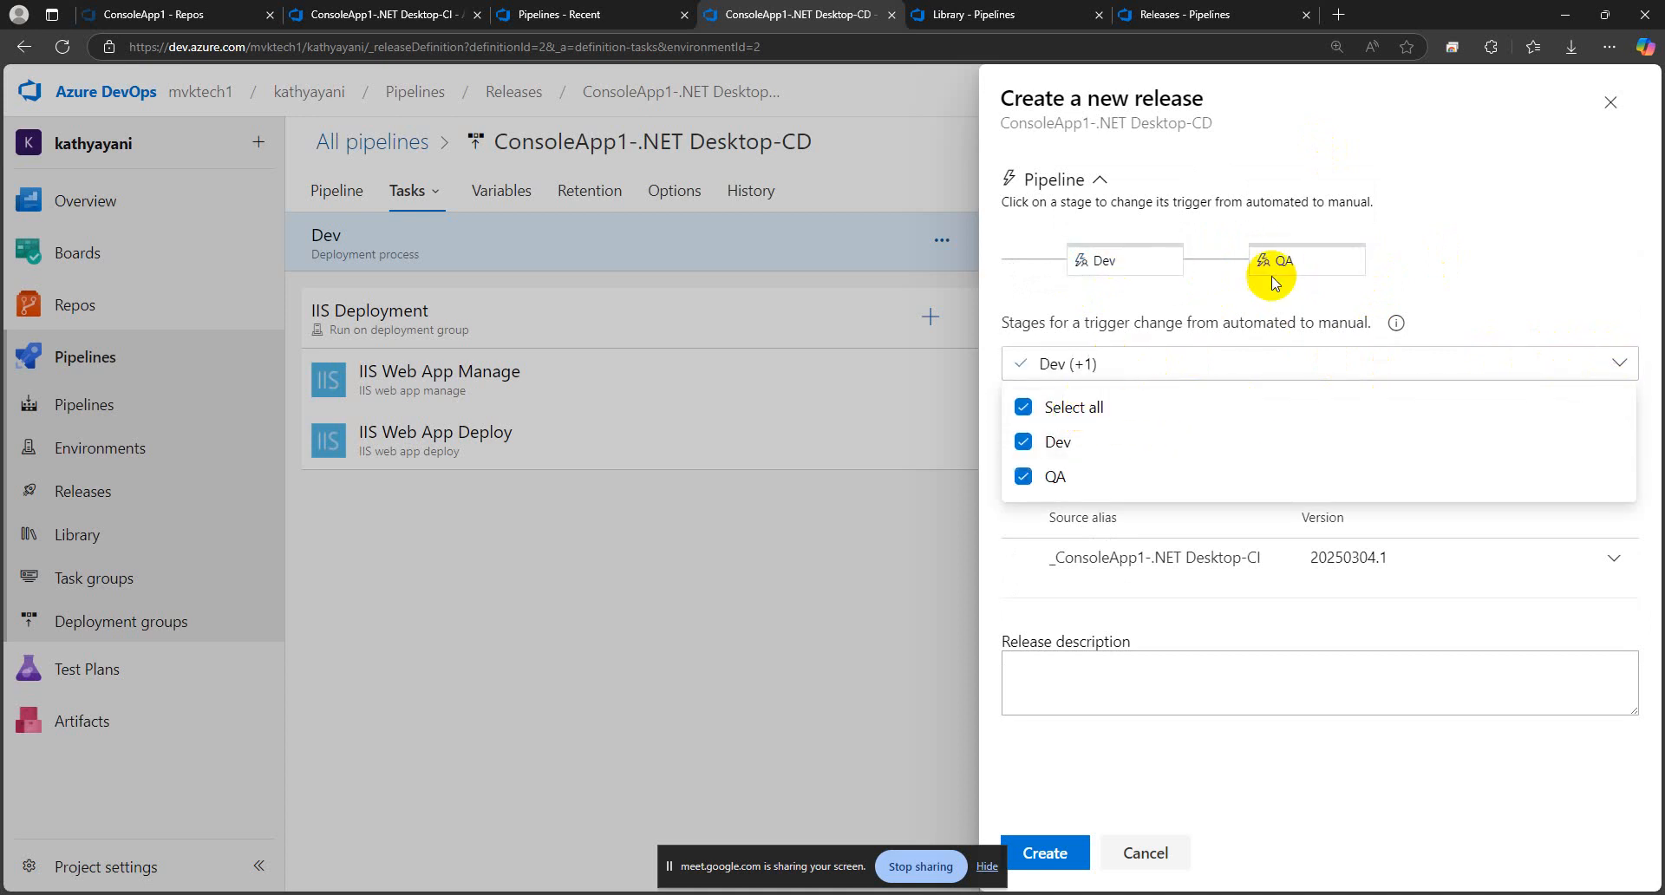
click(1089, 406)
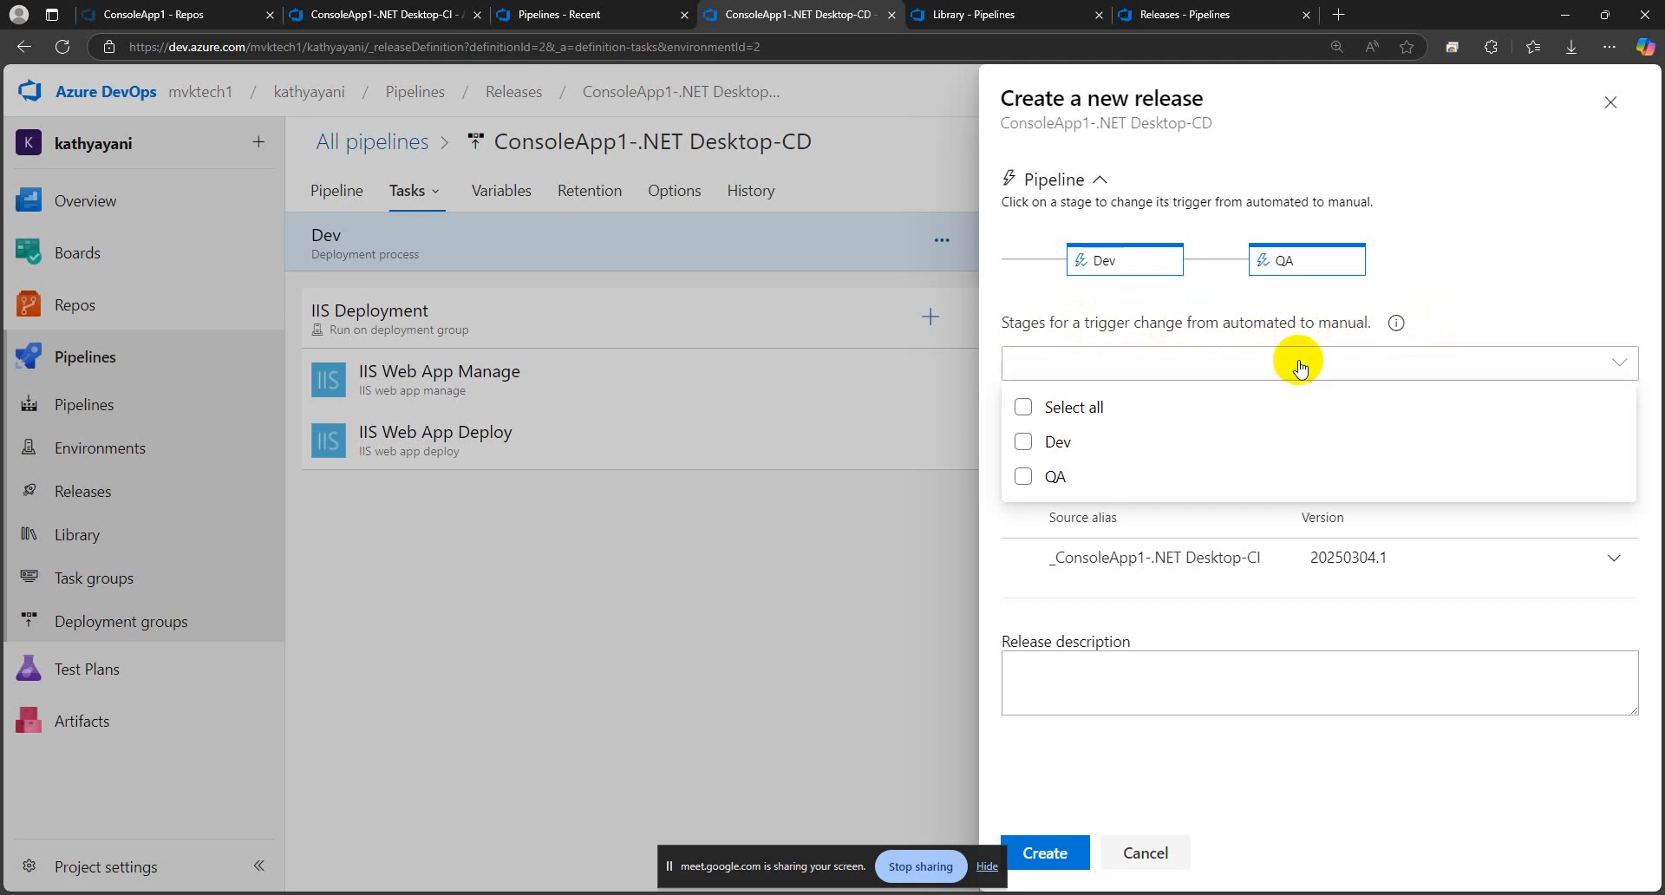
click(1059, 452)
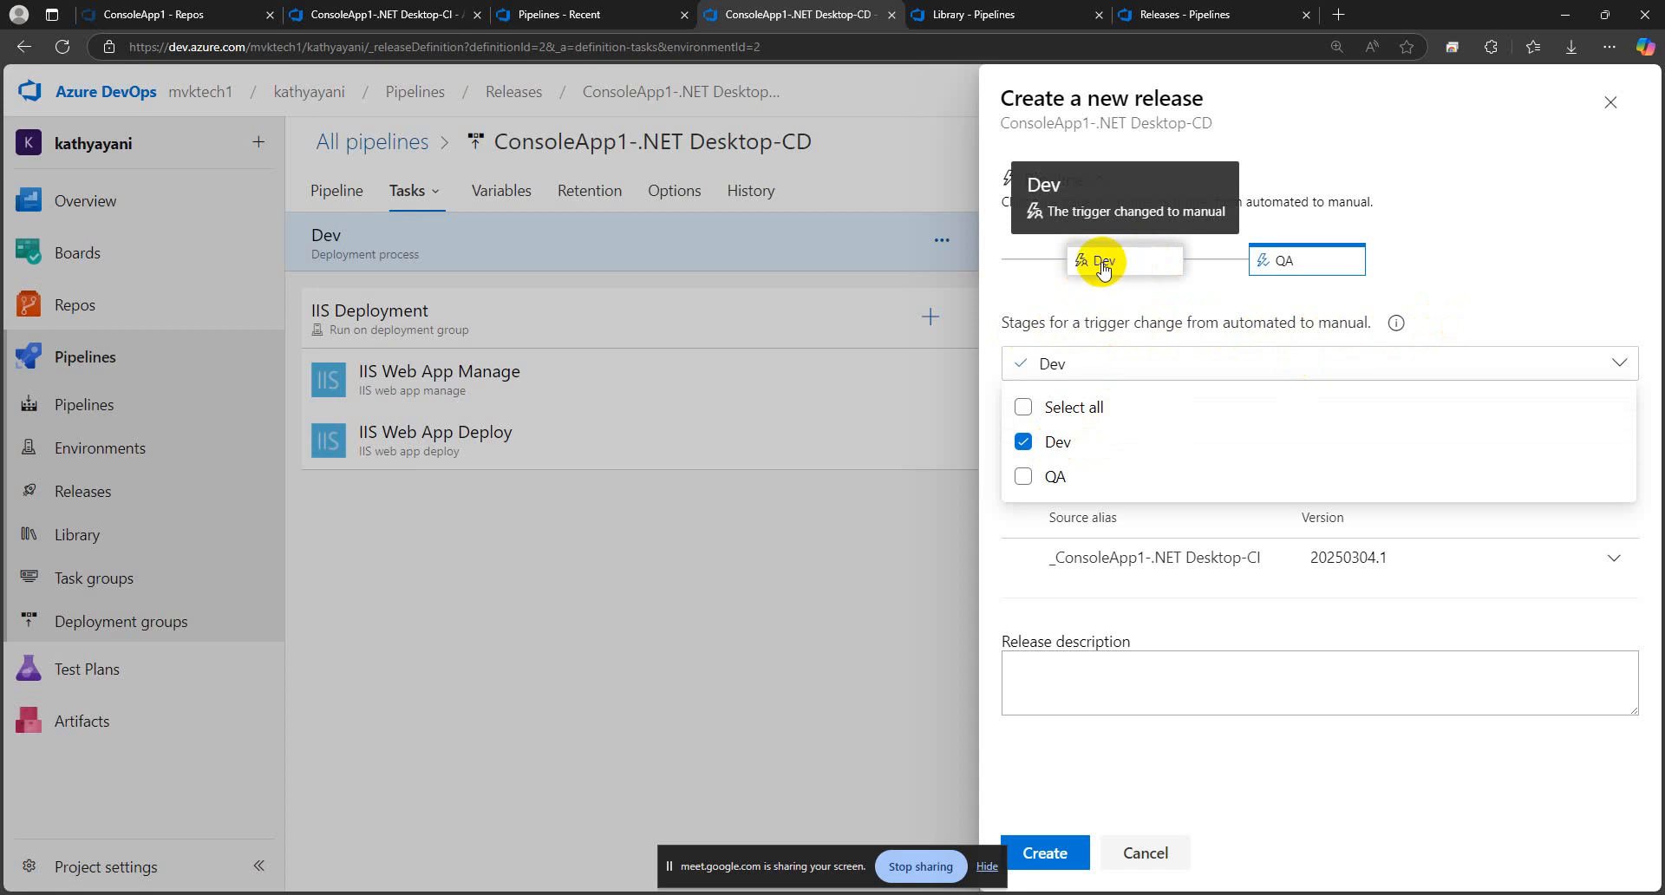
click(1054, 442)
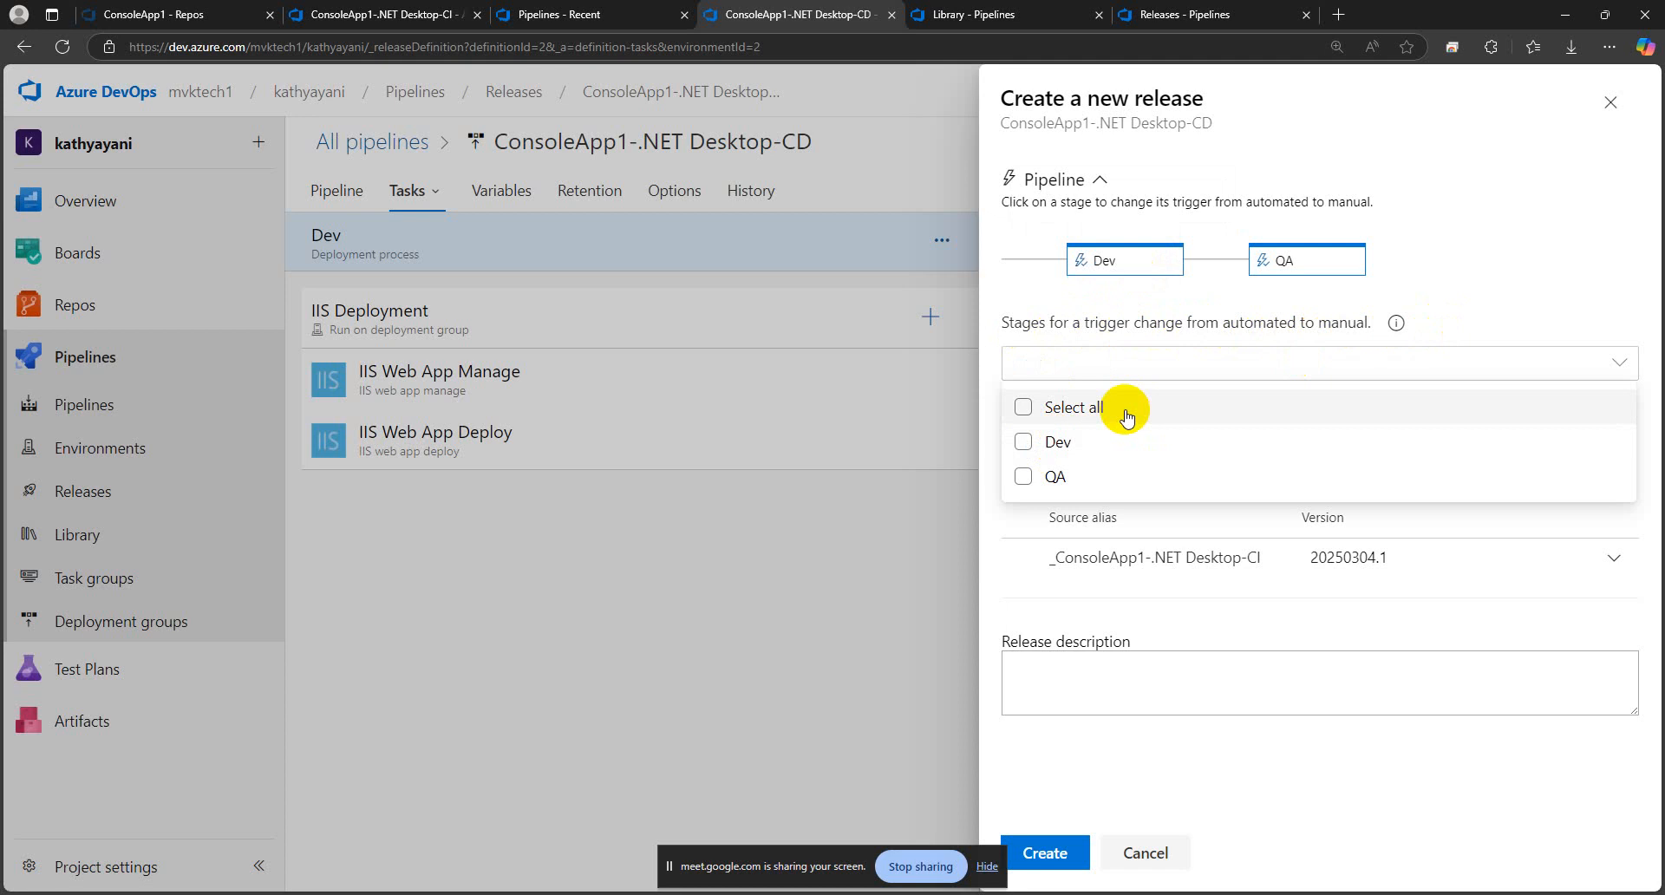
click(1441, 143)
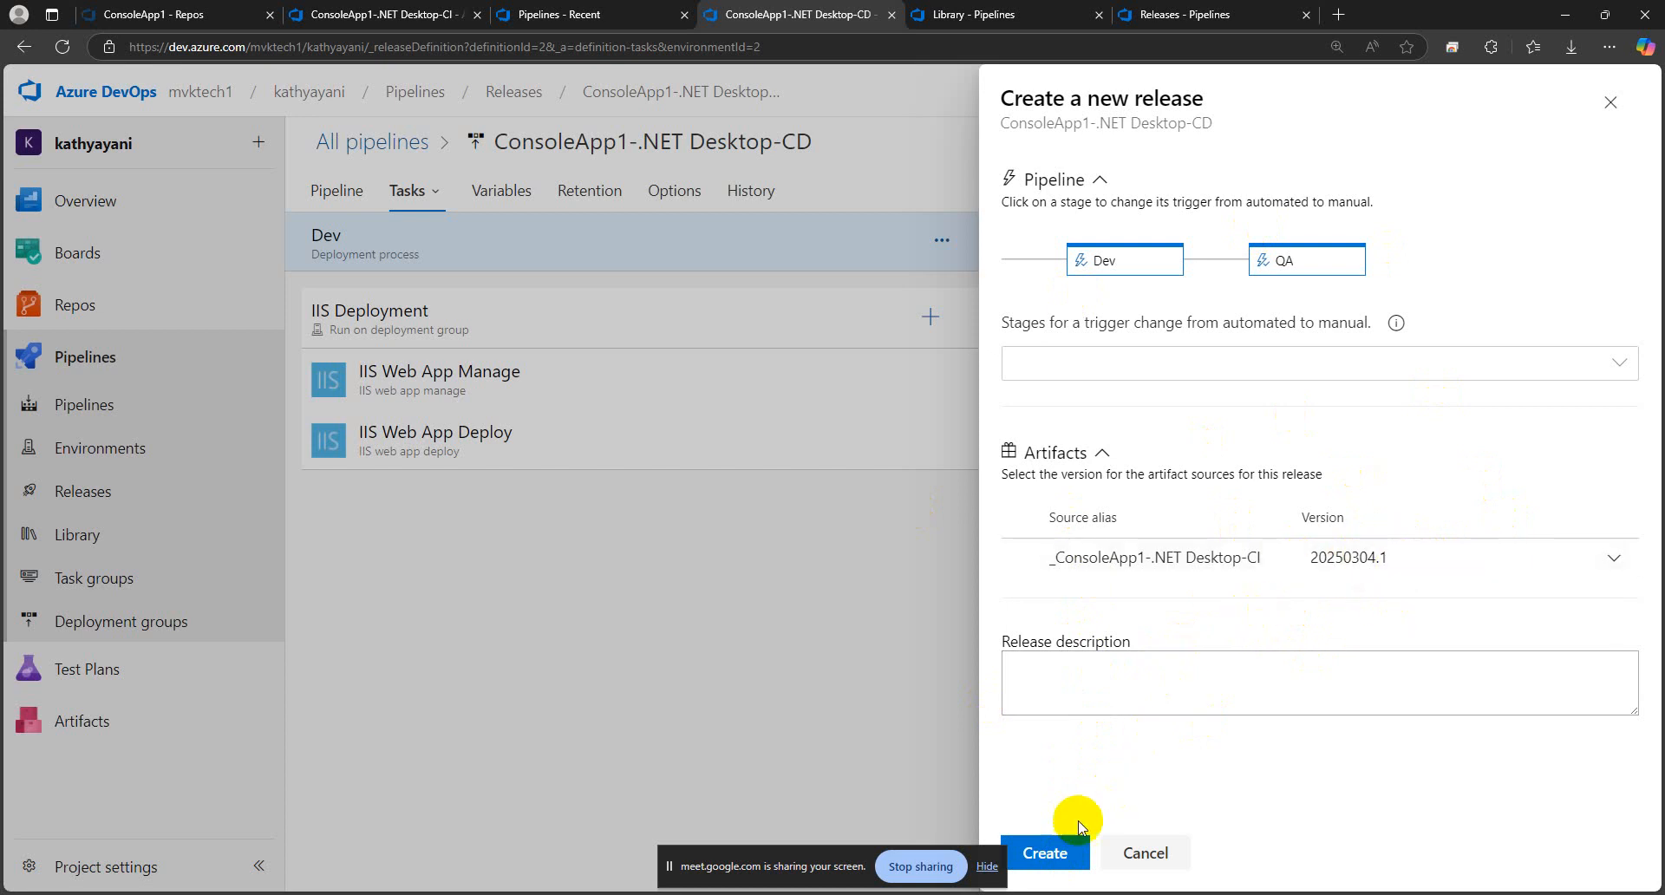
Create the release from artifact version 20250304.1 with automated stage triggers, open it and refresh its progress
click(1046, 848)
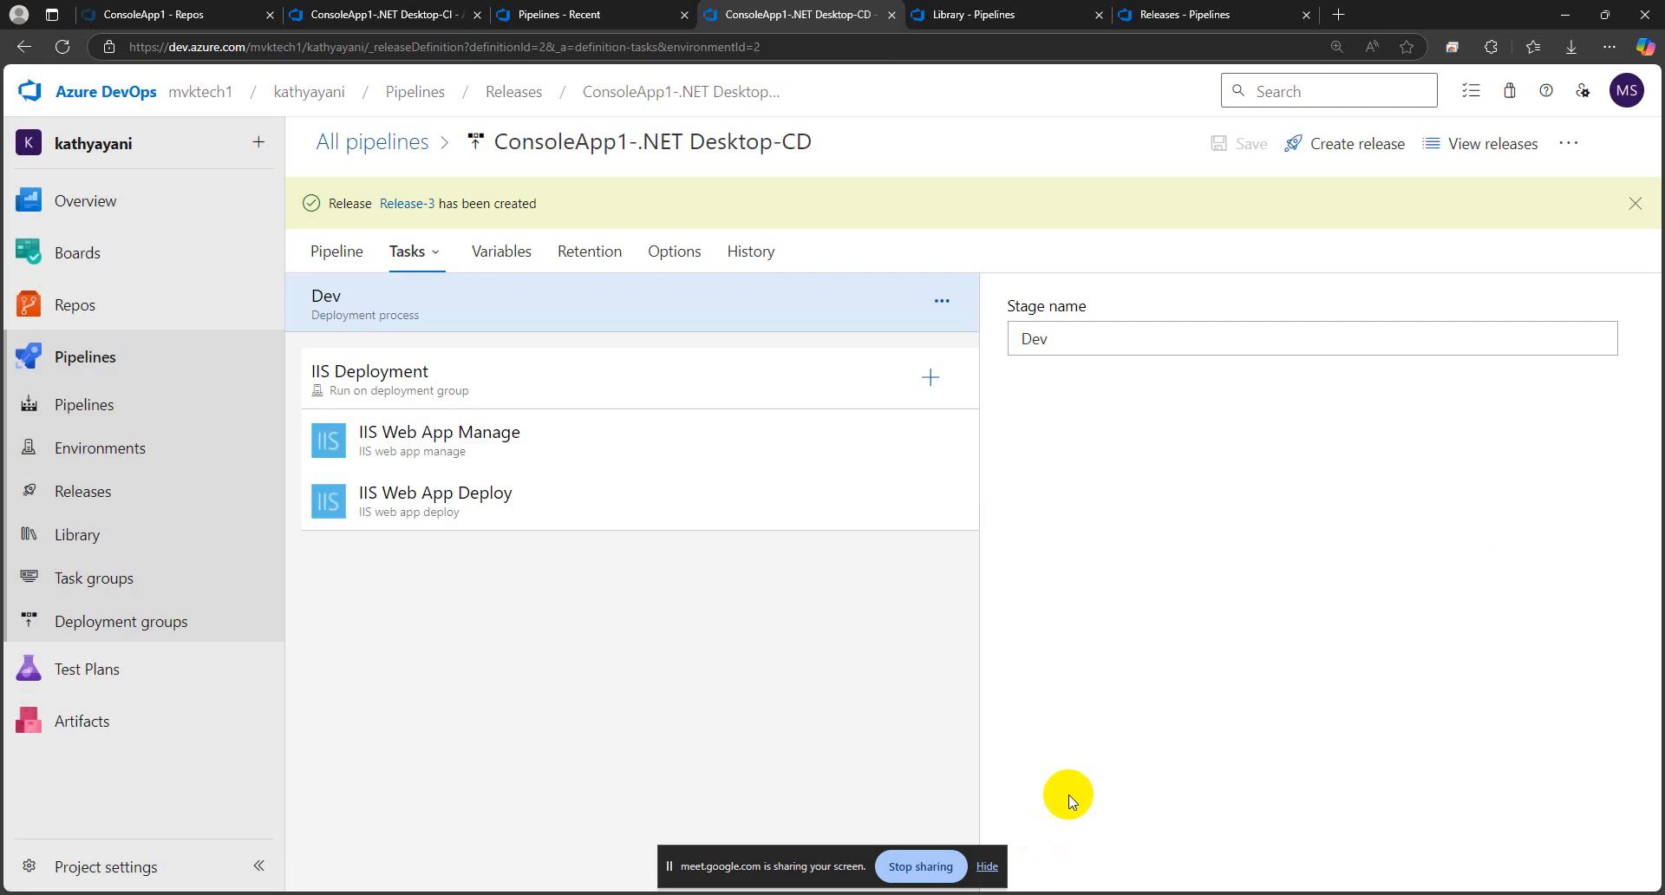
click(400, 204)
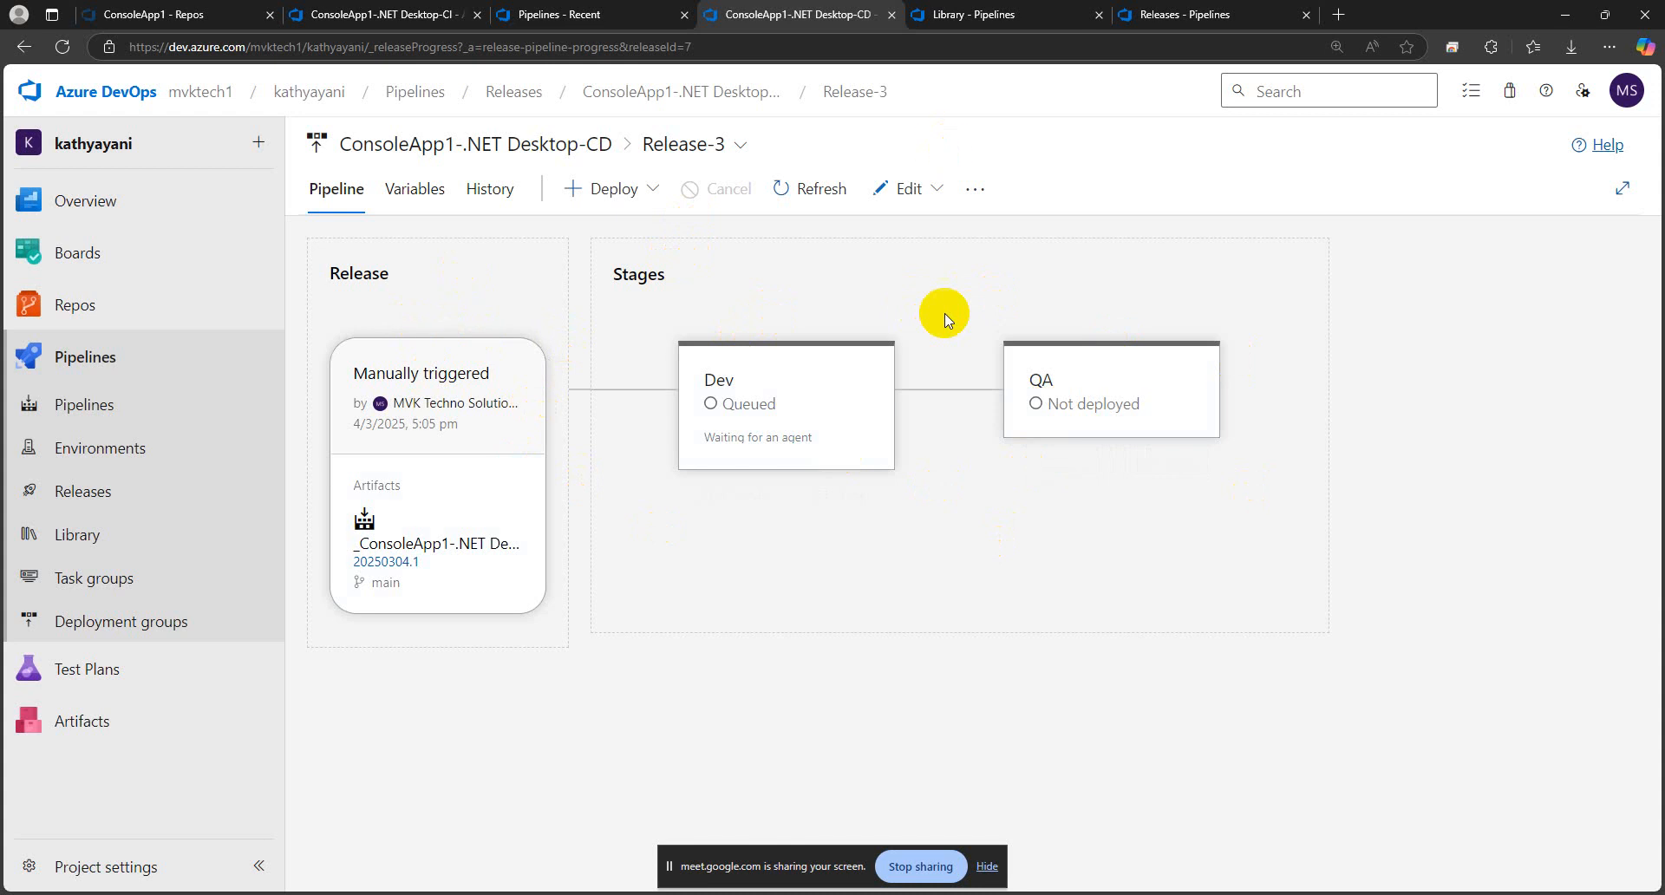
click(808, 191)
Monitor the new release's Dev and QA stage deployments and check the QA variable group in the Library
mouse_move(802, 384)
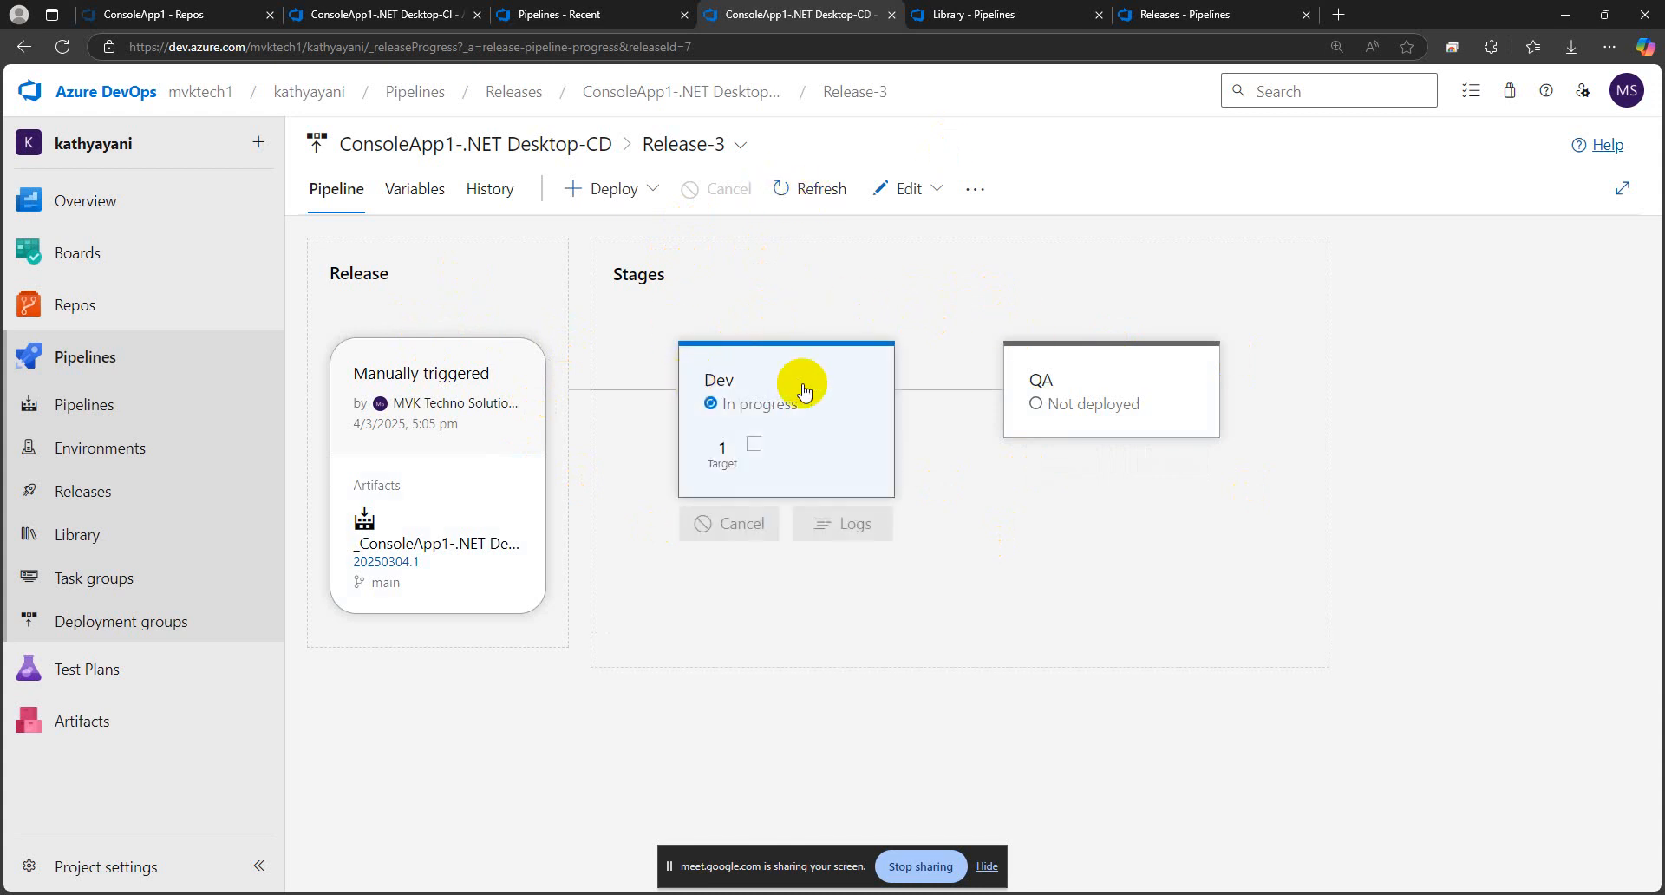
mouse_move(1201, 378)
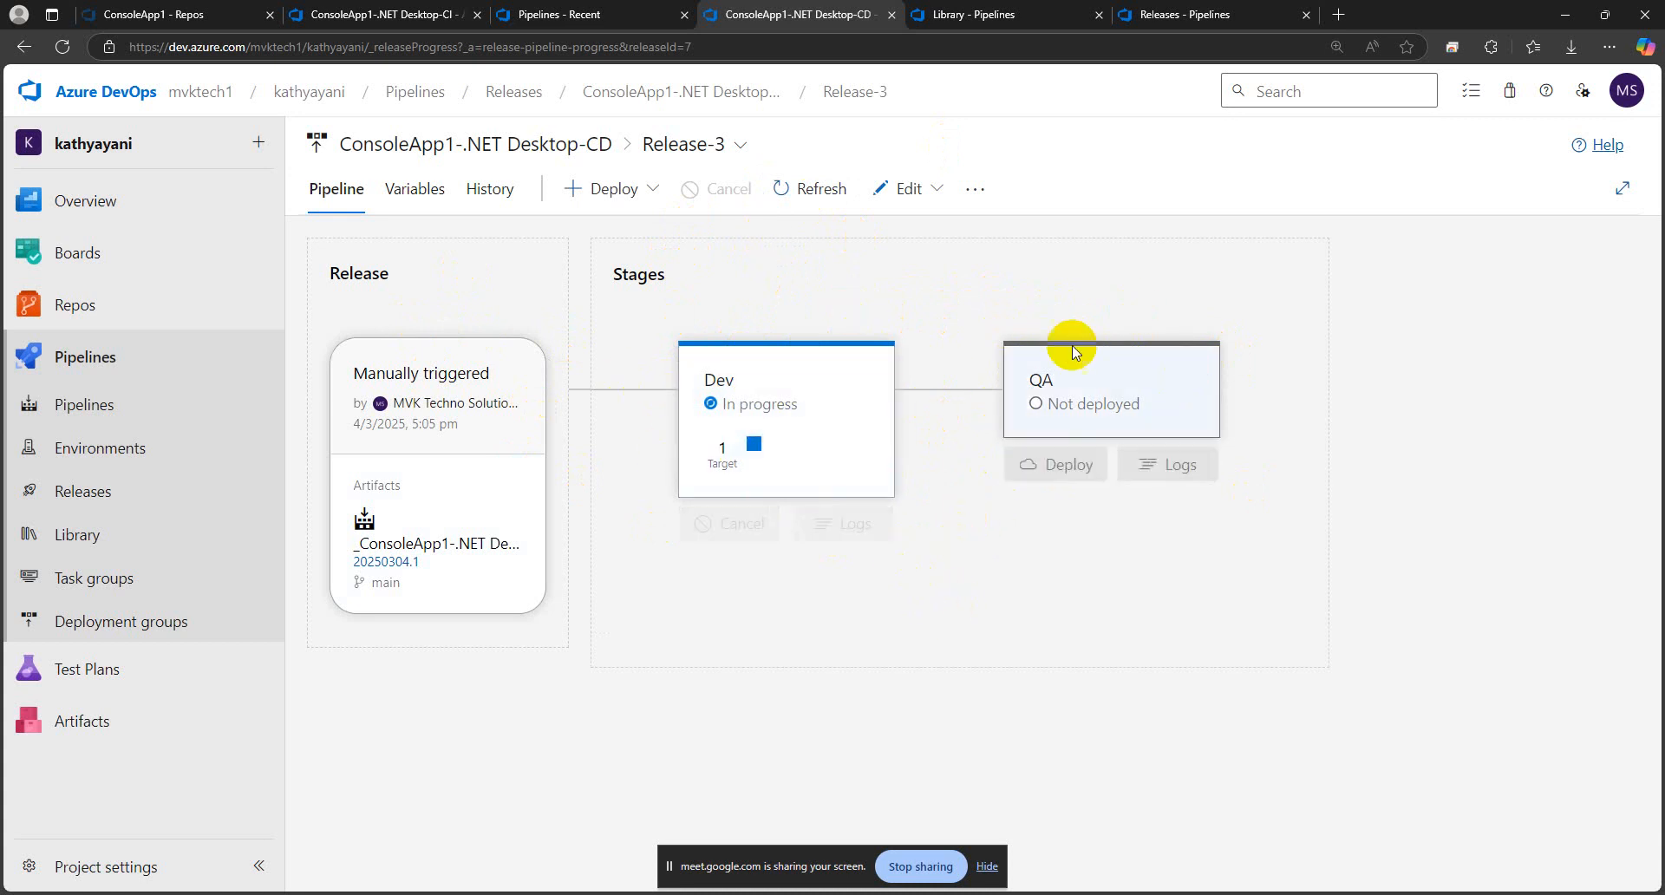
mouse_move(701, 475)
mouse_move(1104, 424)
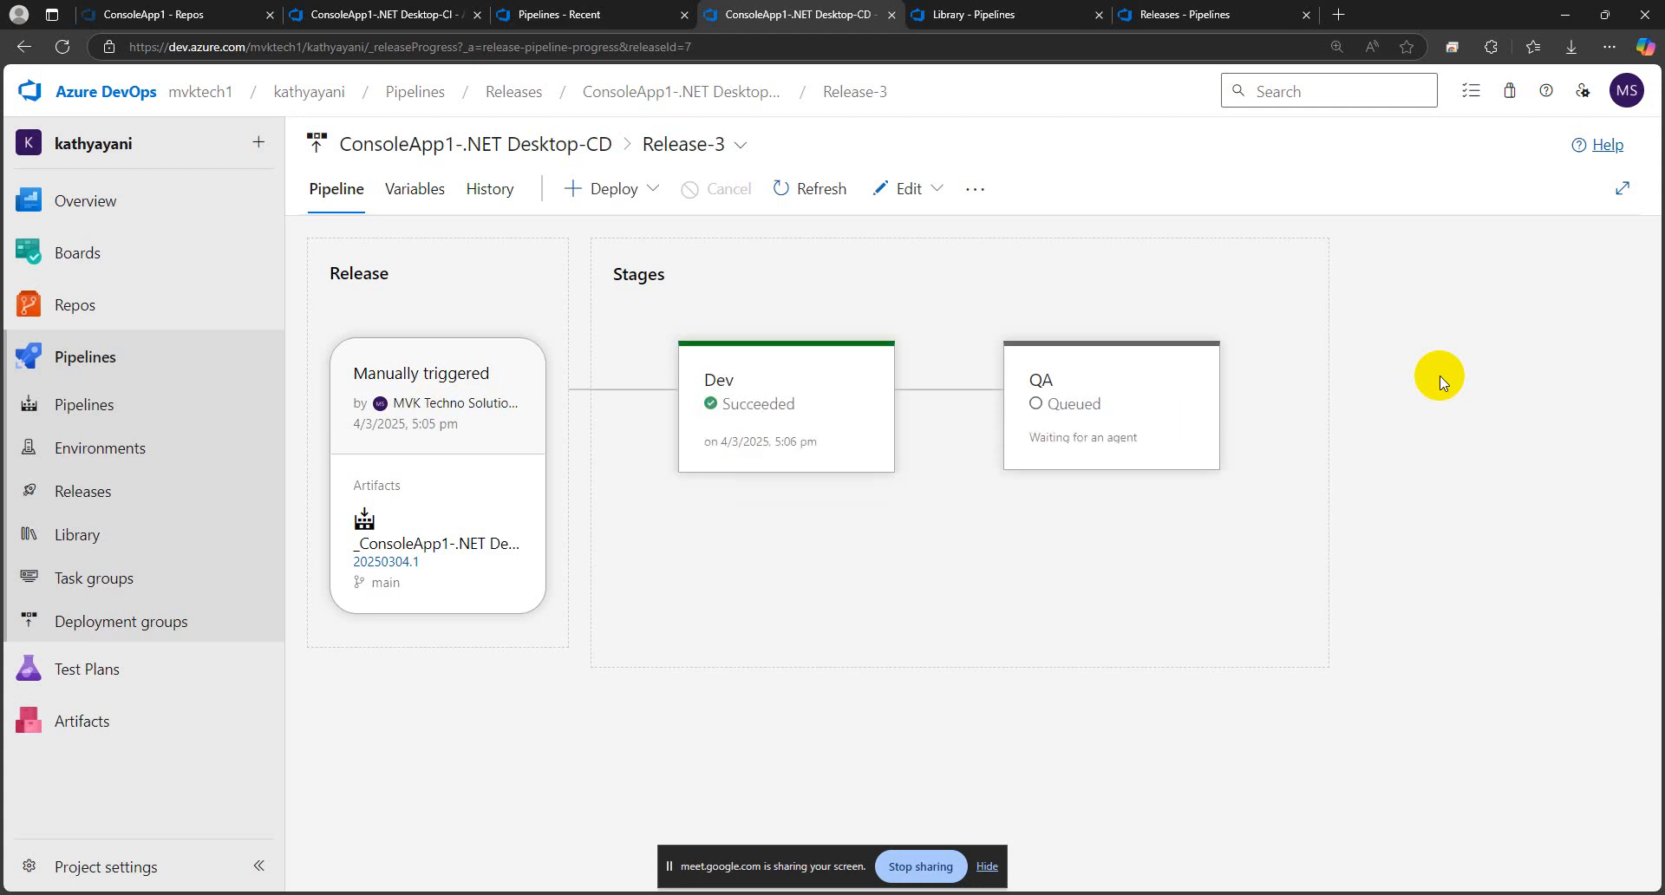
mouse_move(1023, 423)
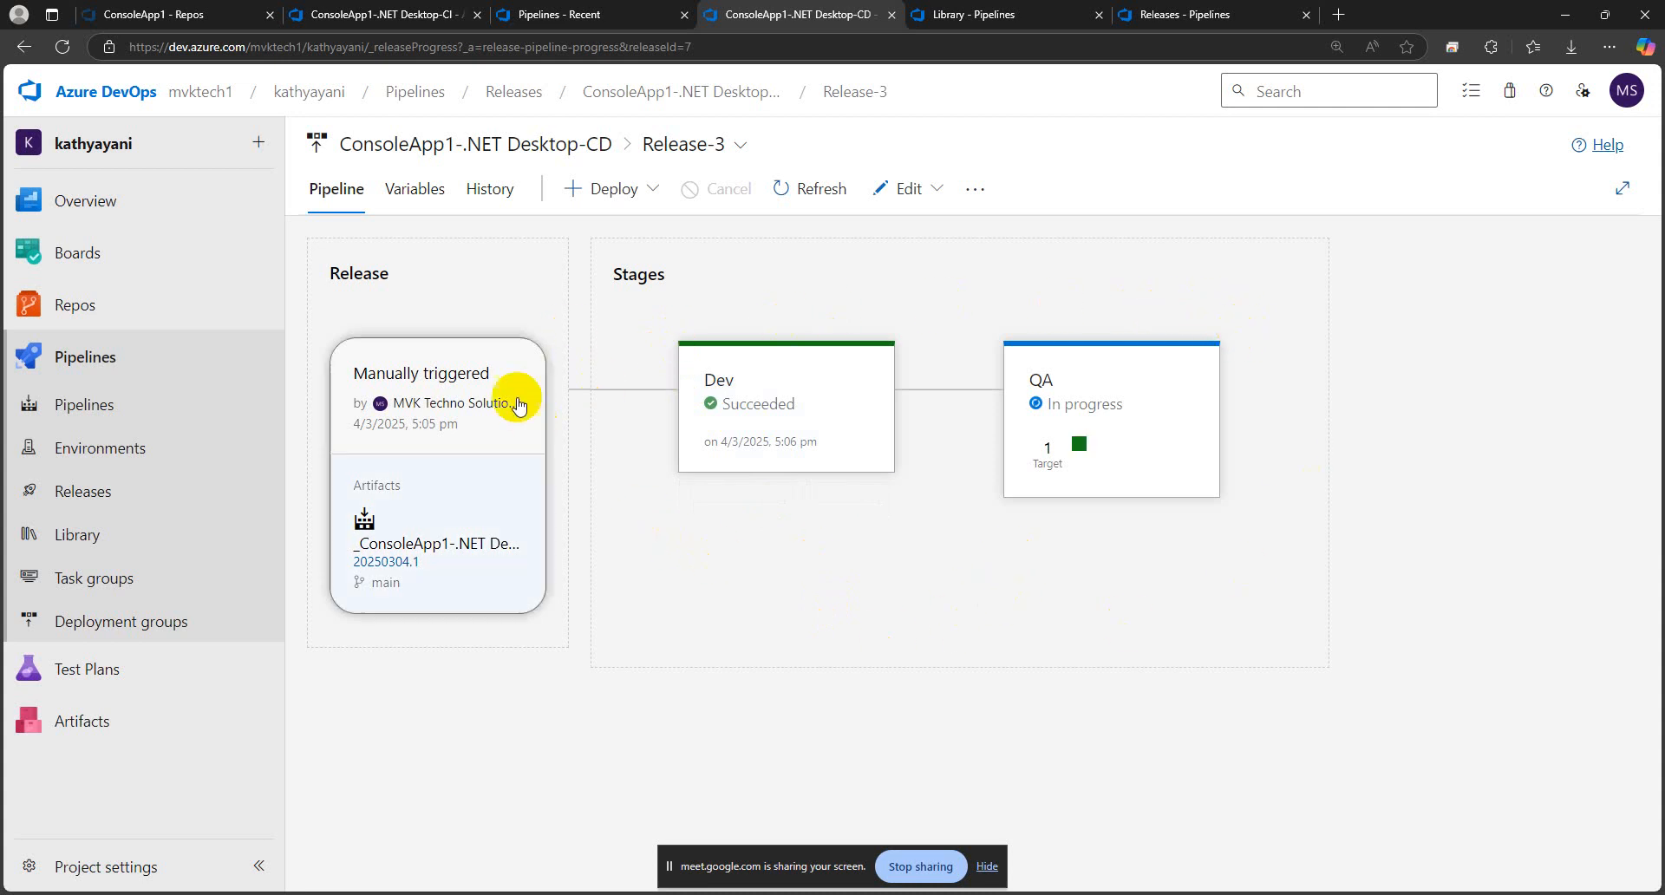
mouse_move(739, 353)
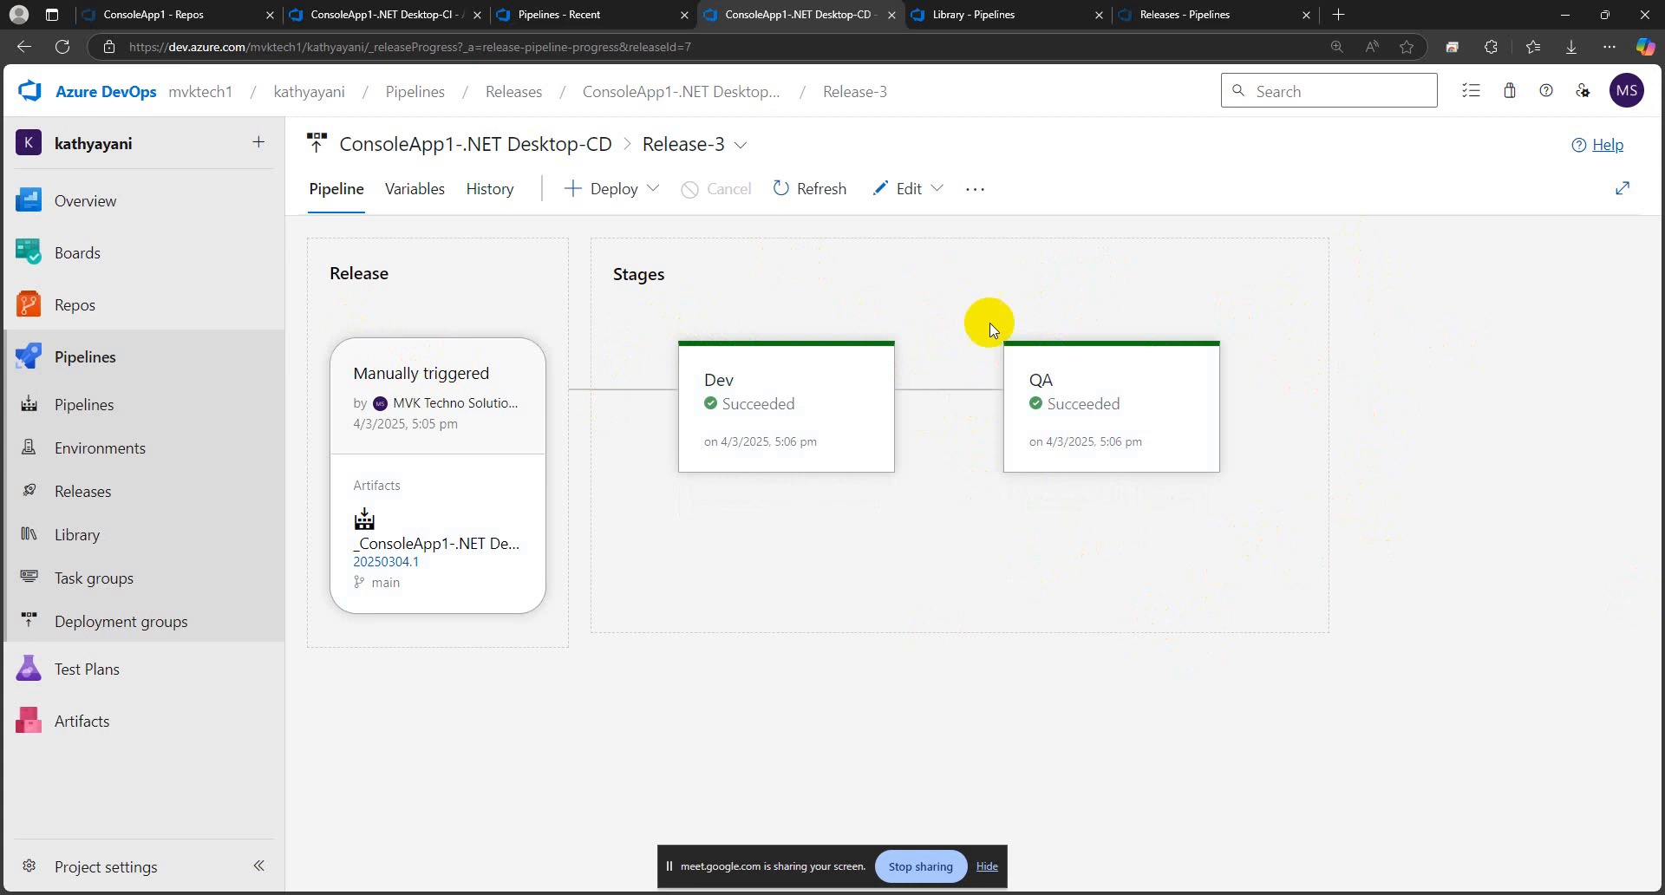
click(967, 15)
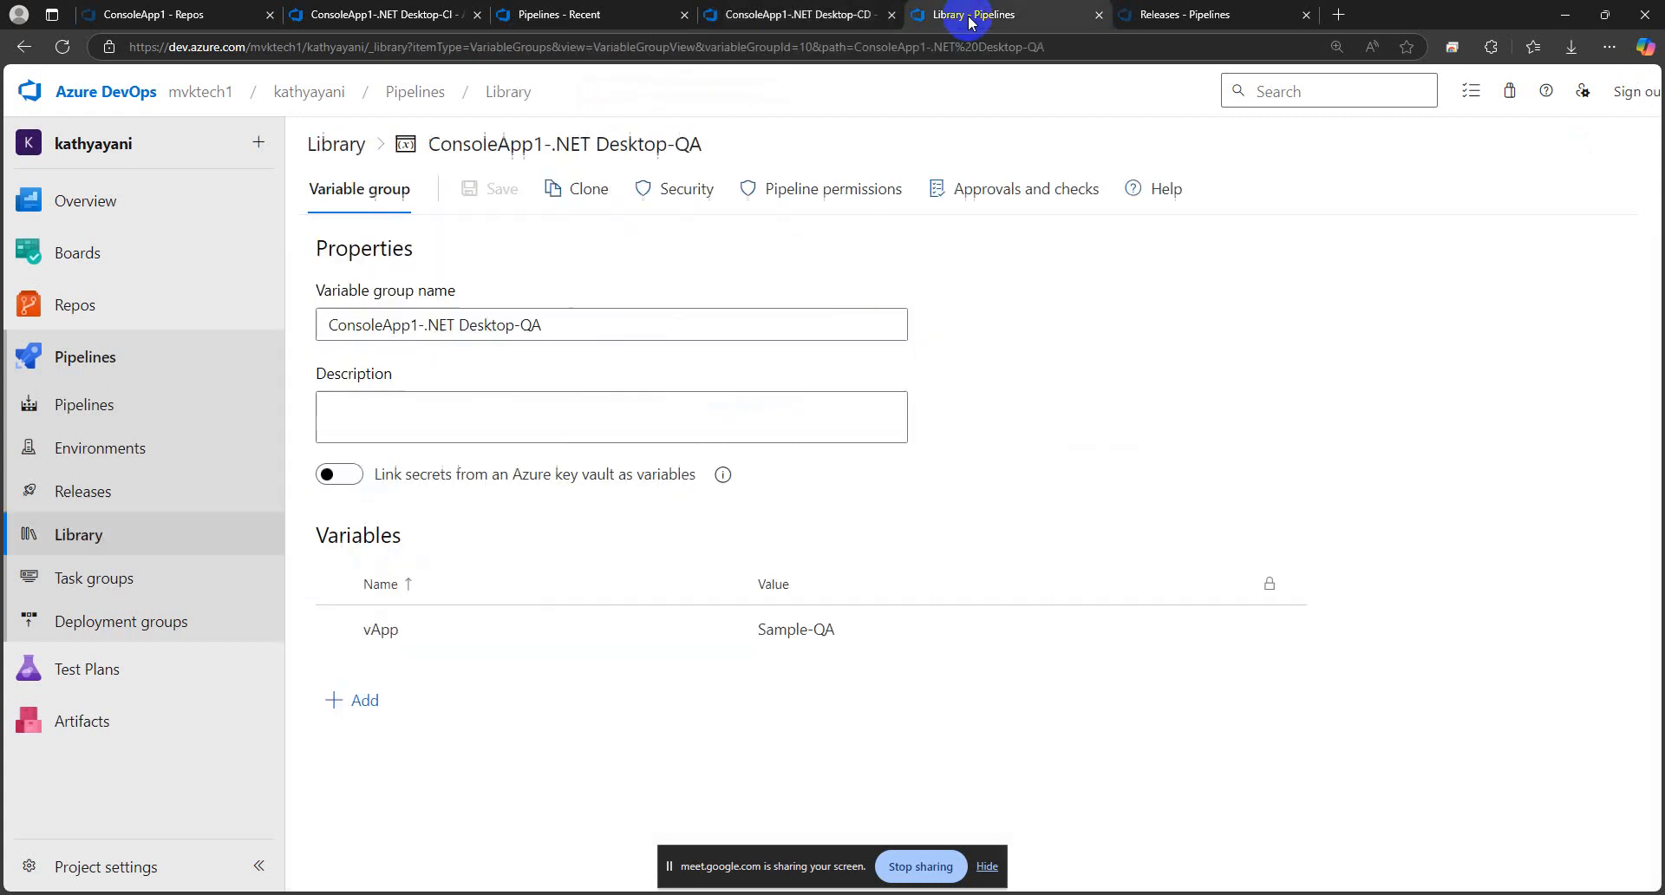
click(766, 15)
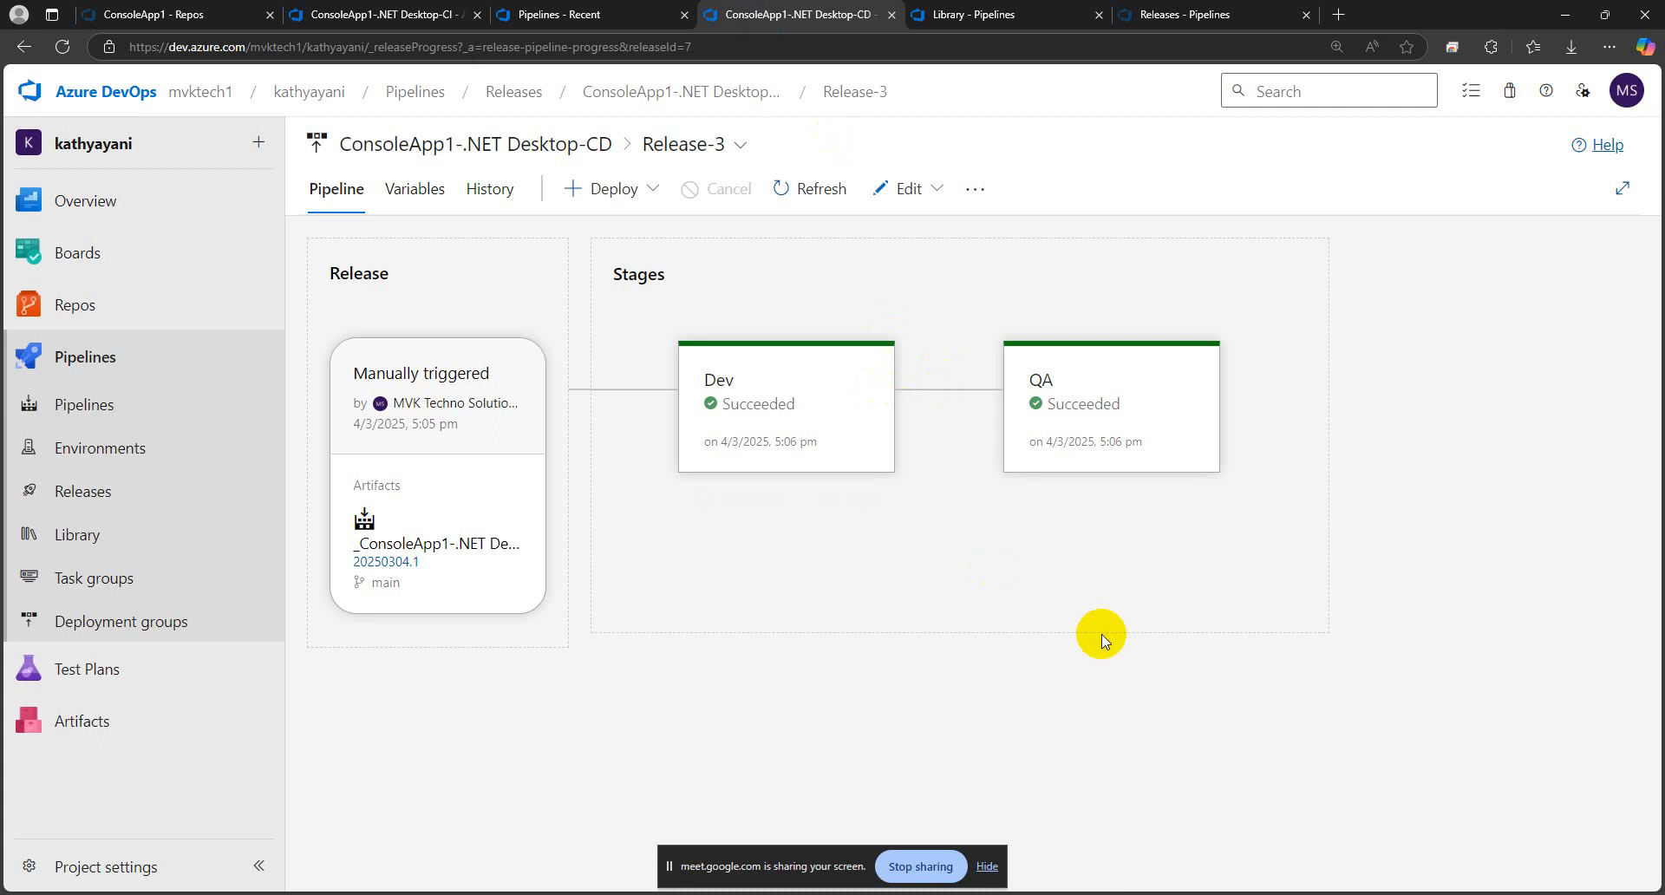
Open the ConsoleApp1-.NET Desktop-CD release pipeline for editing and clone its QA stage
click(686, 103)
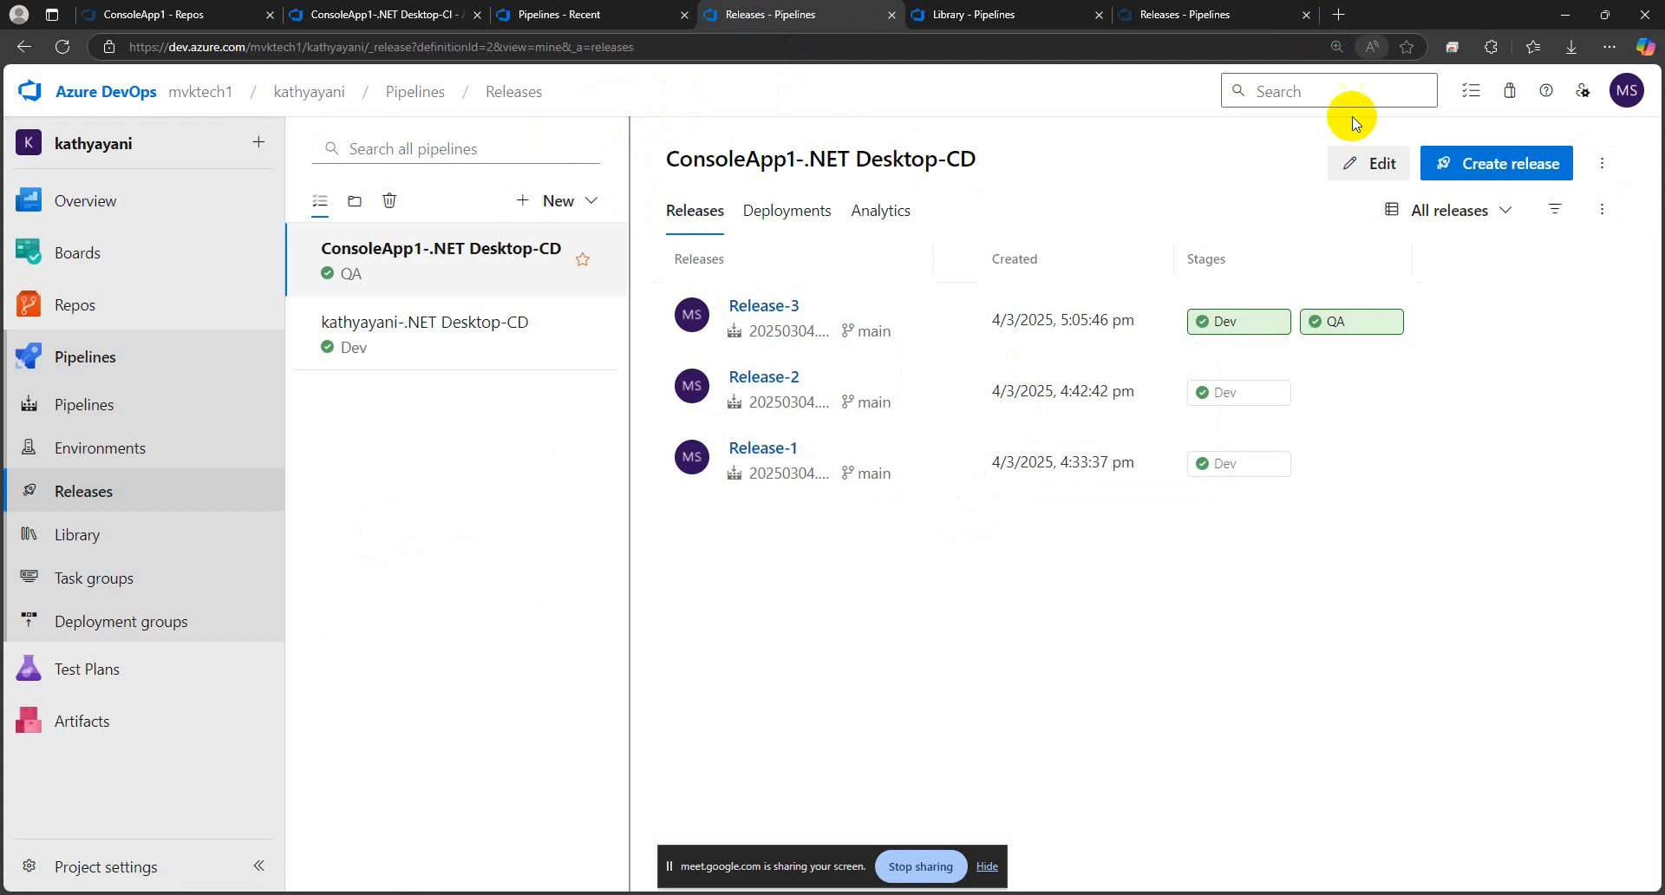
click(1358, 169)
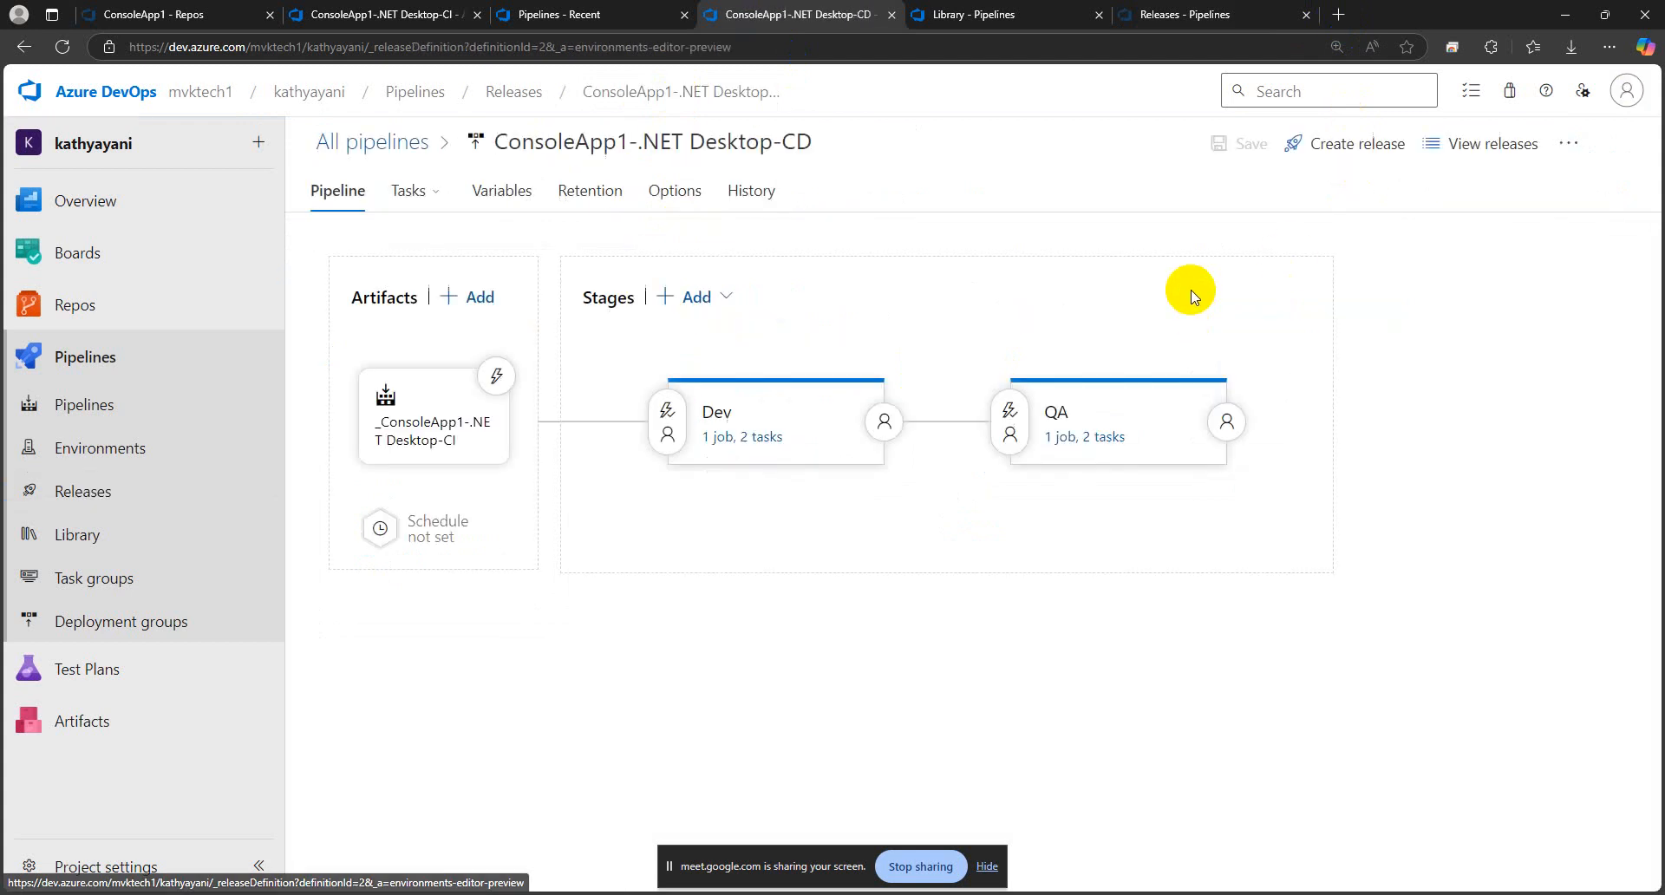
mouse_move(1075, 475)
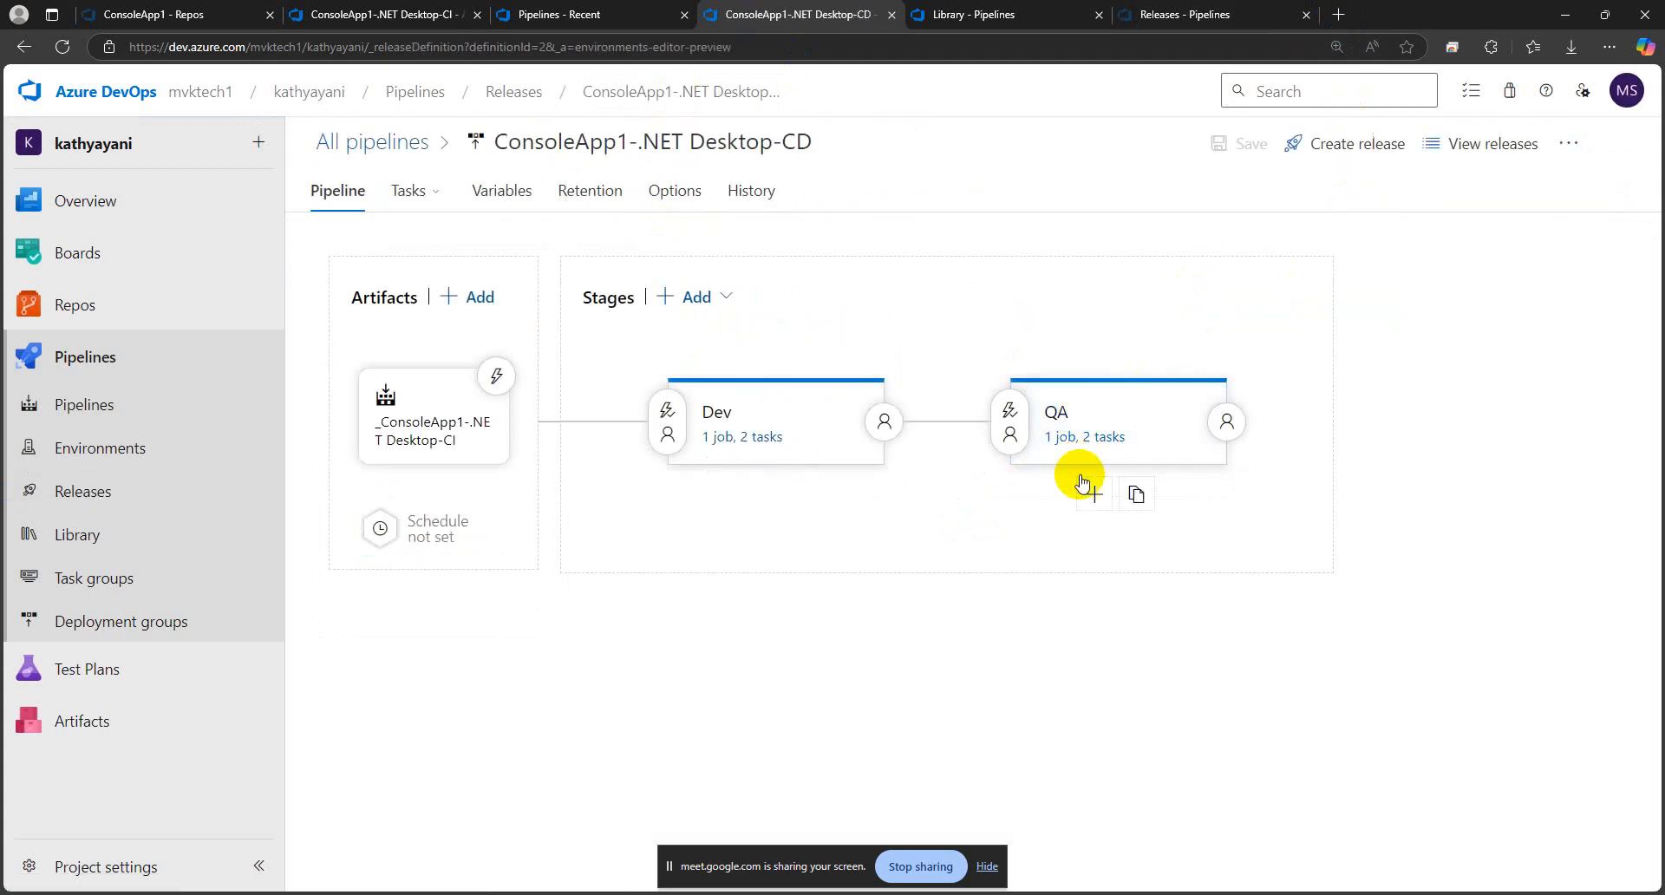
click(1163, 499)
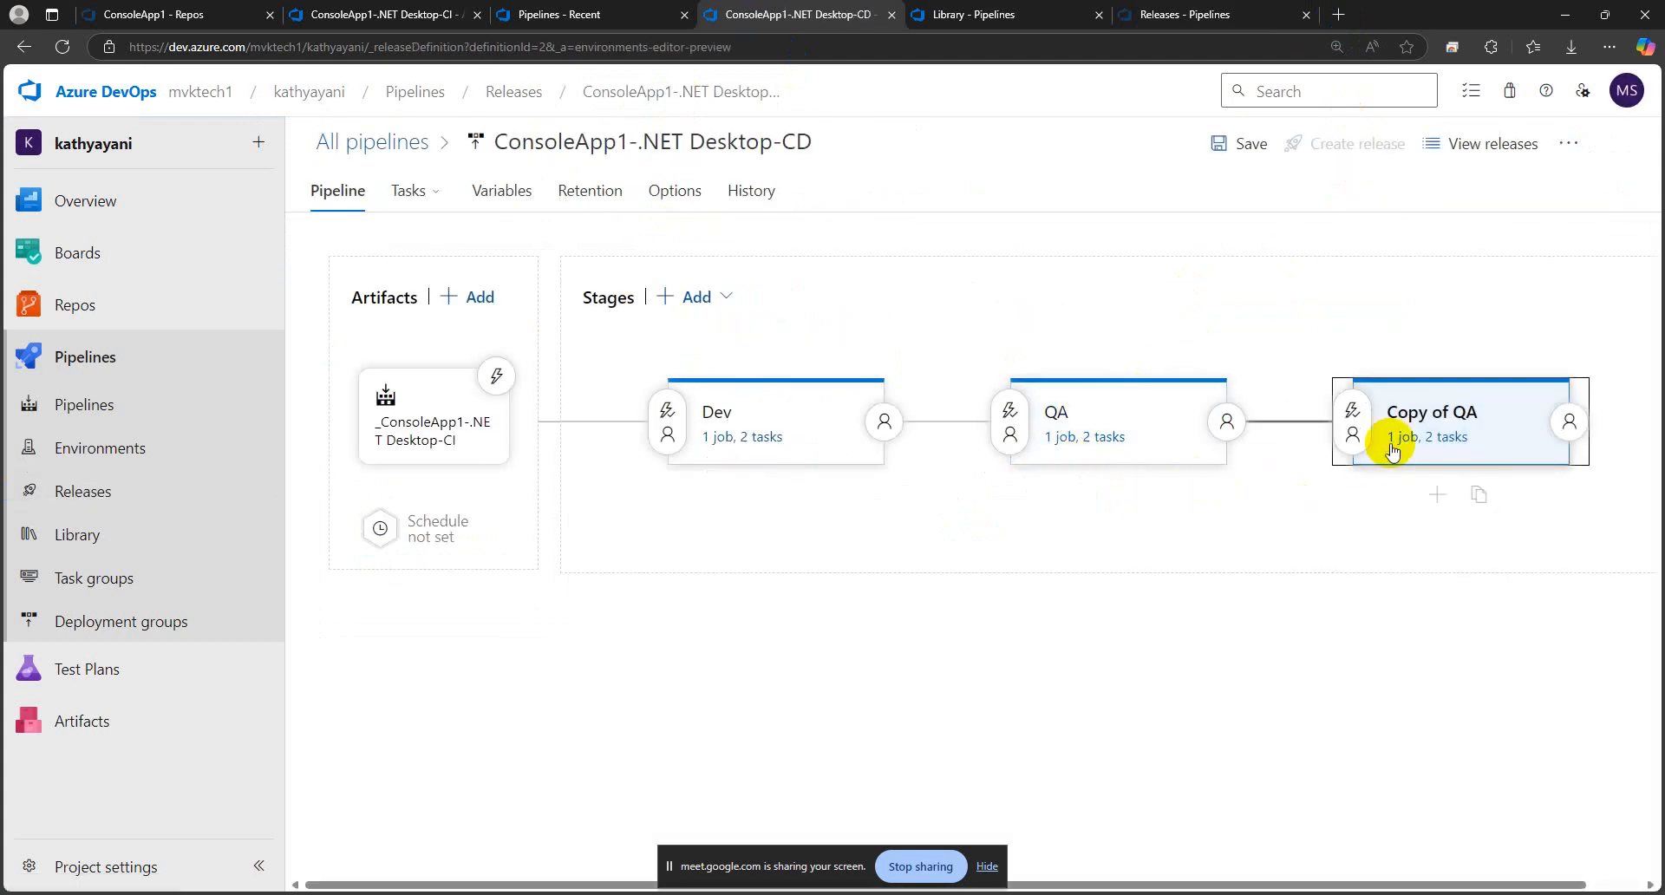
Rename the cloned QA stage to PROD and close its stage properties
click(1413, 411)
drag(1145, 431, 944, 424)
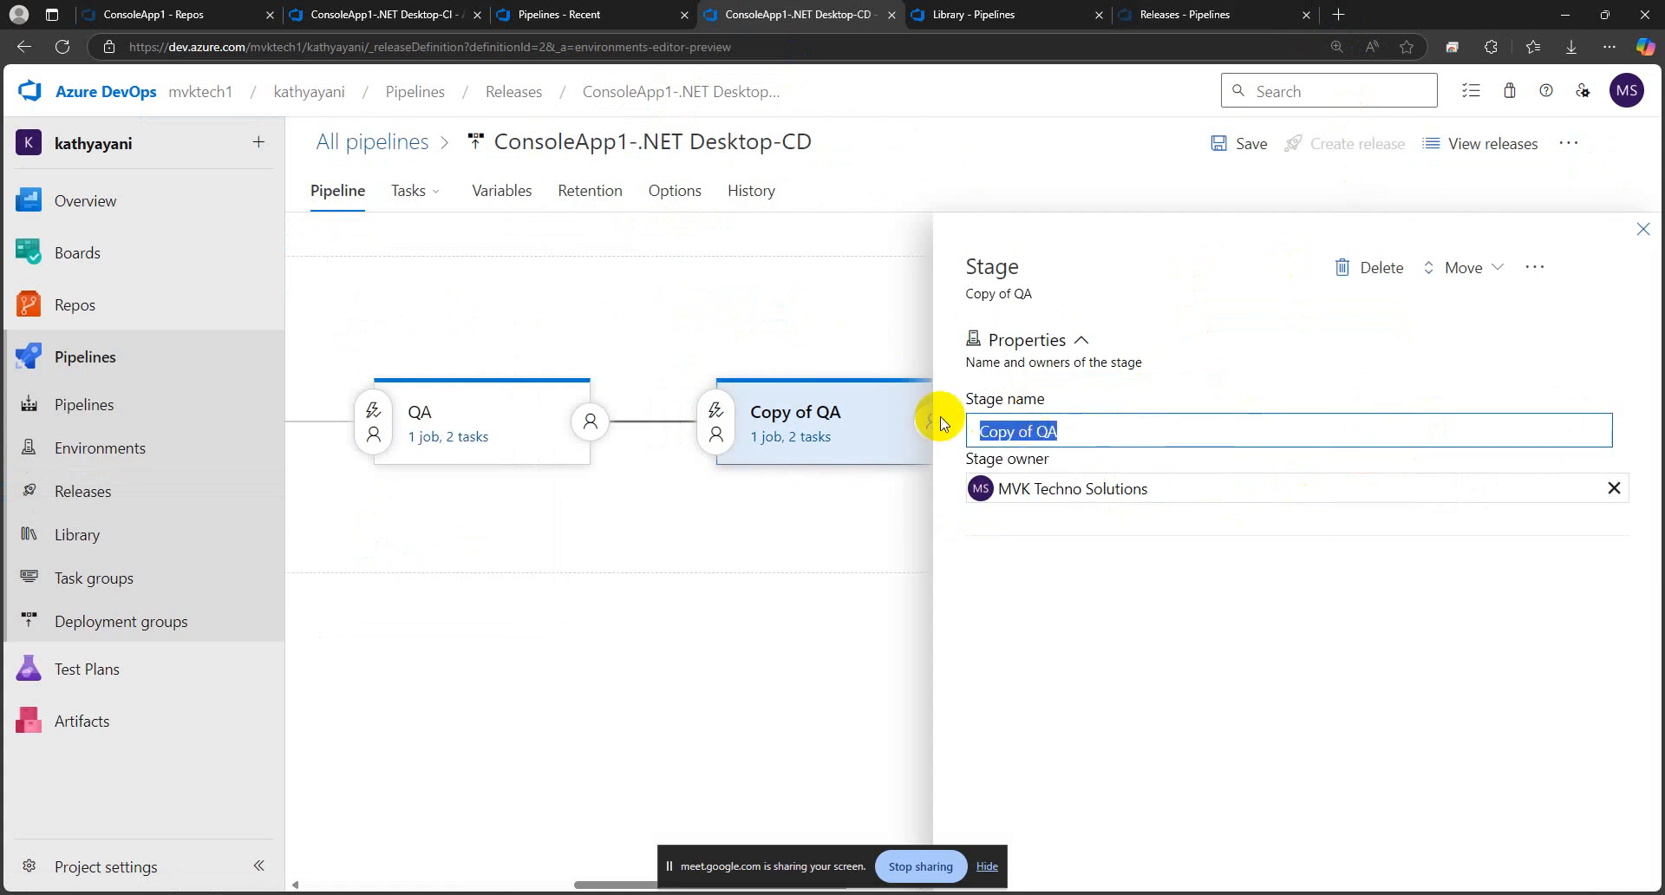
key(Caps_Lock)
text(PROD)
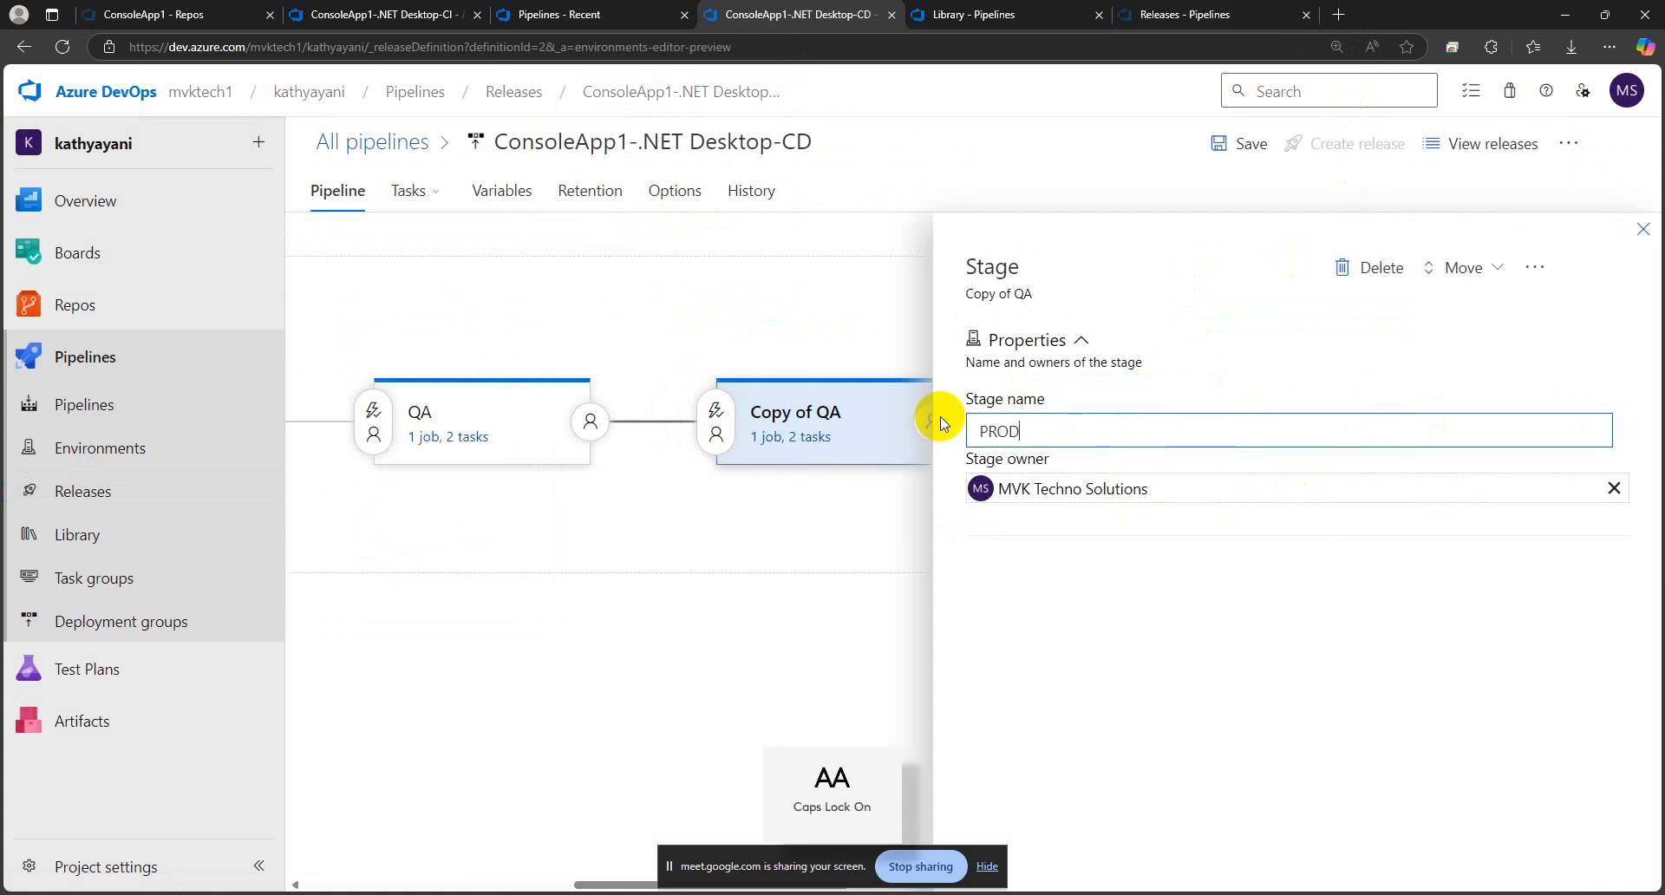
key(Caps_Lock)
click(1642, 229)
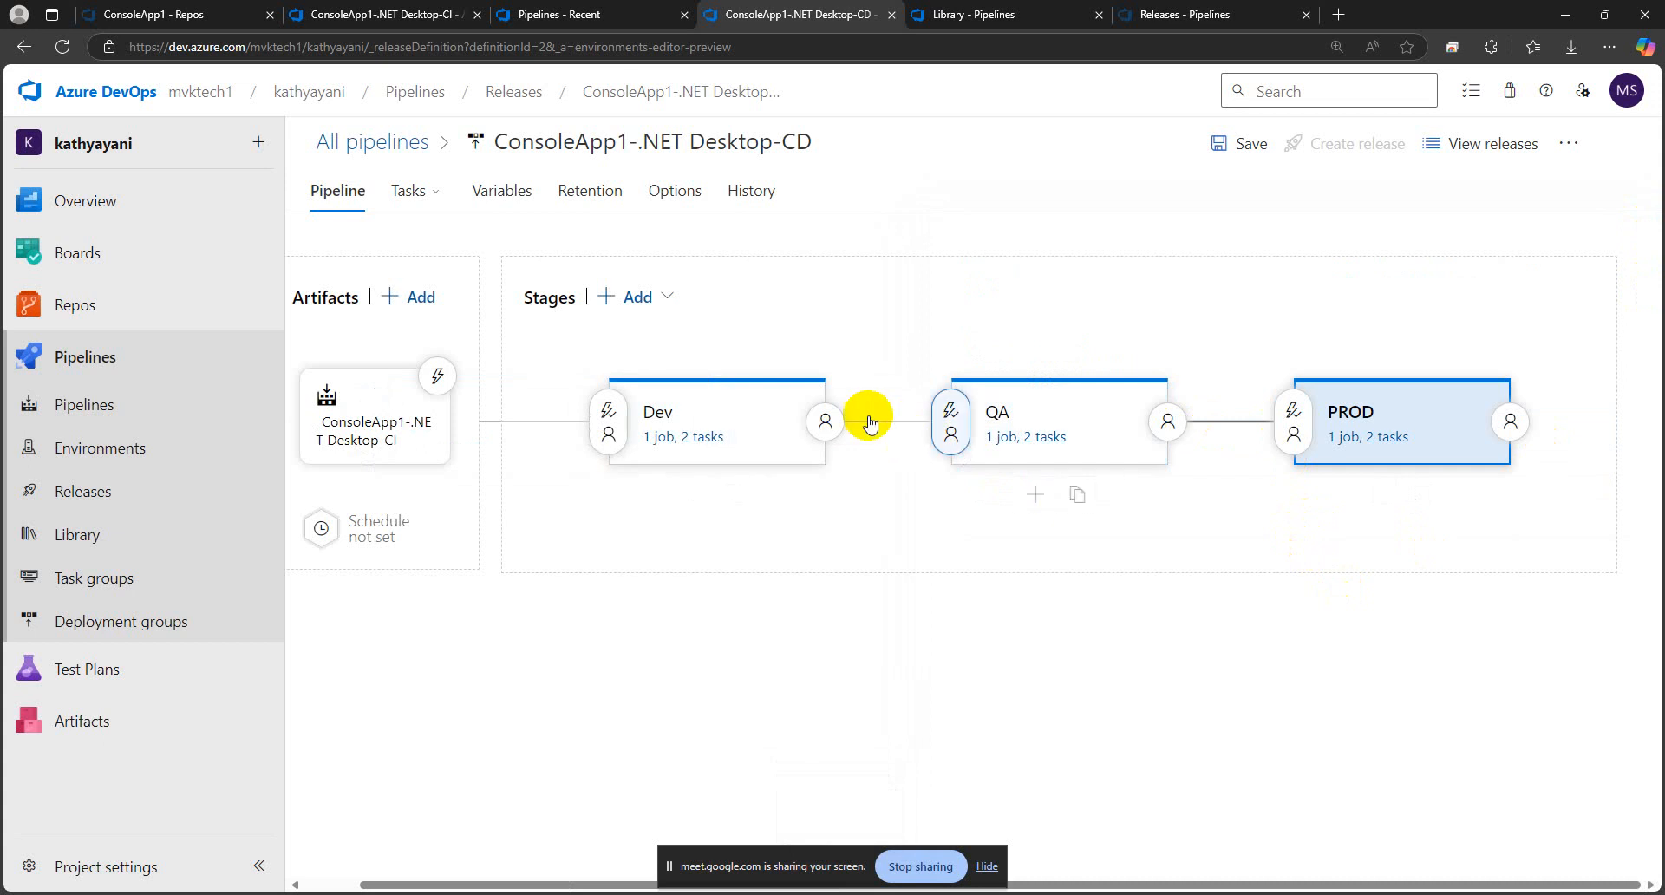
Open the PROD stage's pre-deployment conditions and examine the After stage trigger and the stages available for it
click(1292, 431)
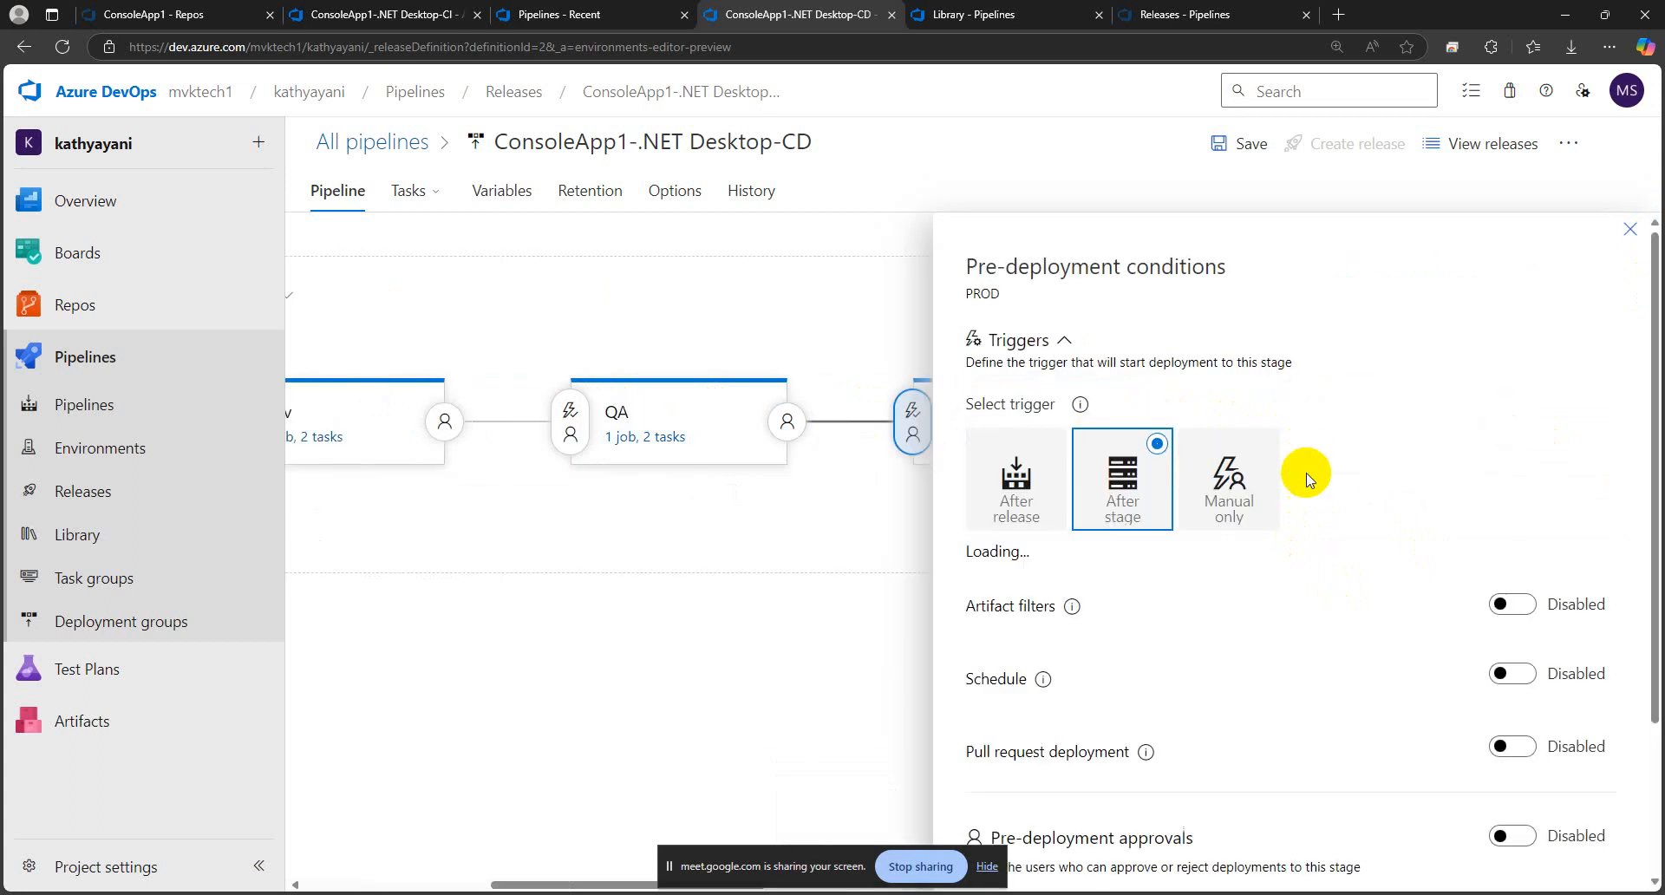
scroll(1364, 459, down, 2)
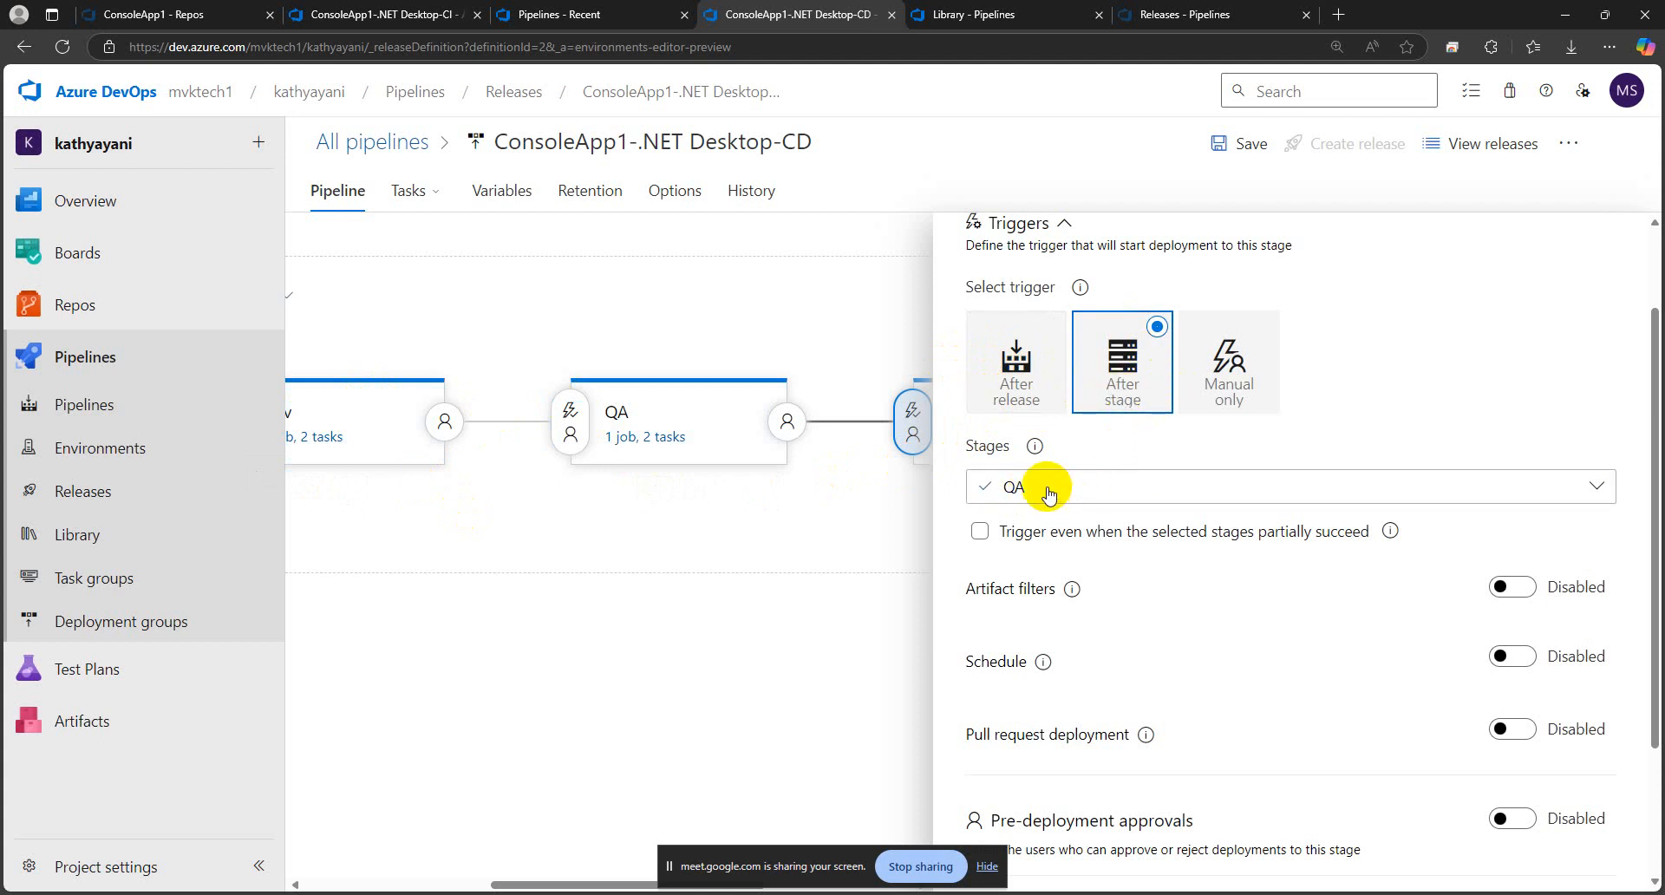
click(1100, 497)
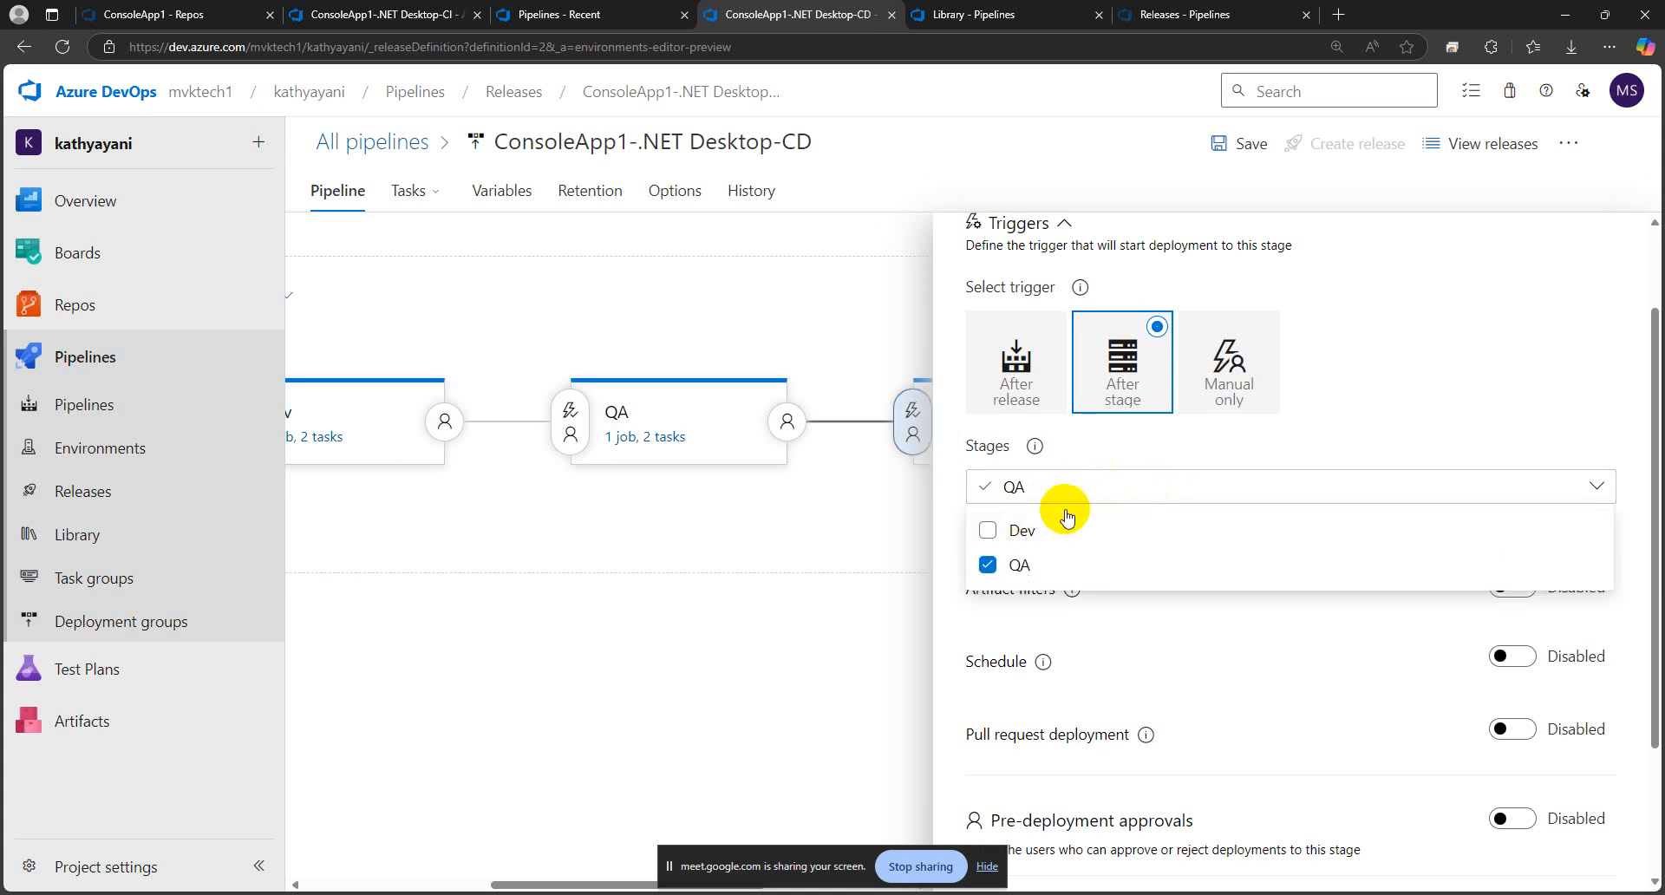
click(1153, 430)
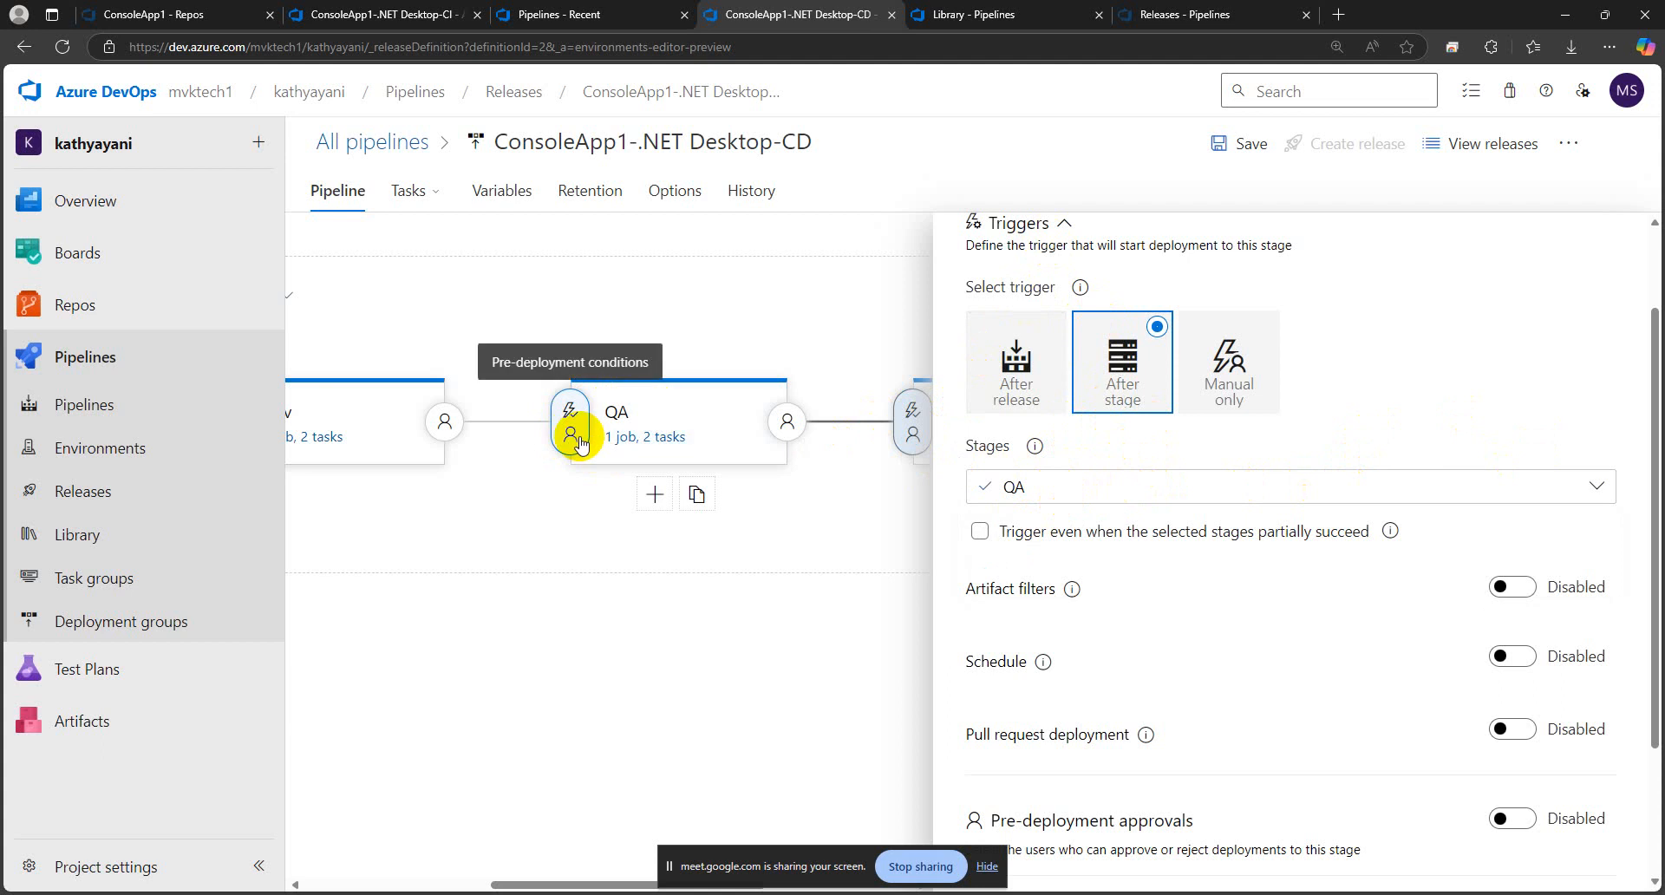
click(1072, 486)
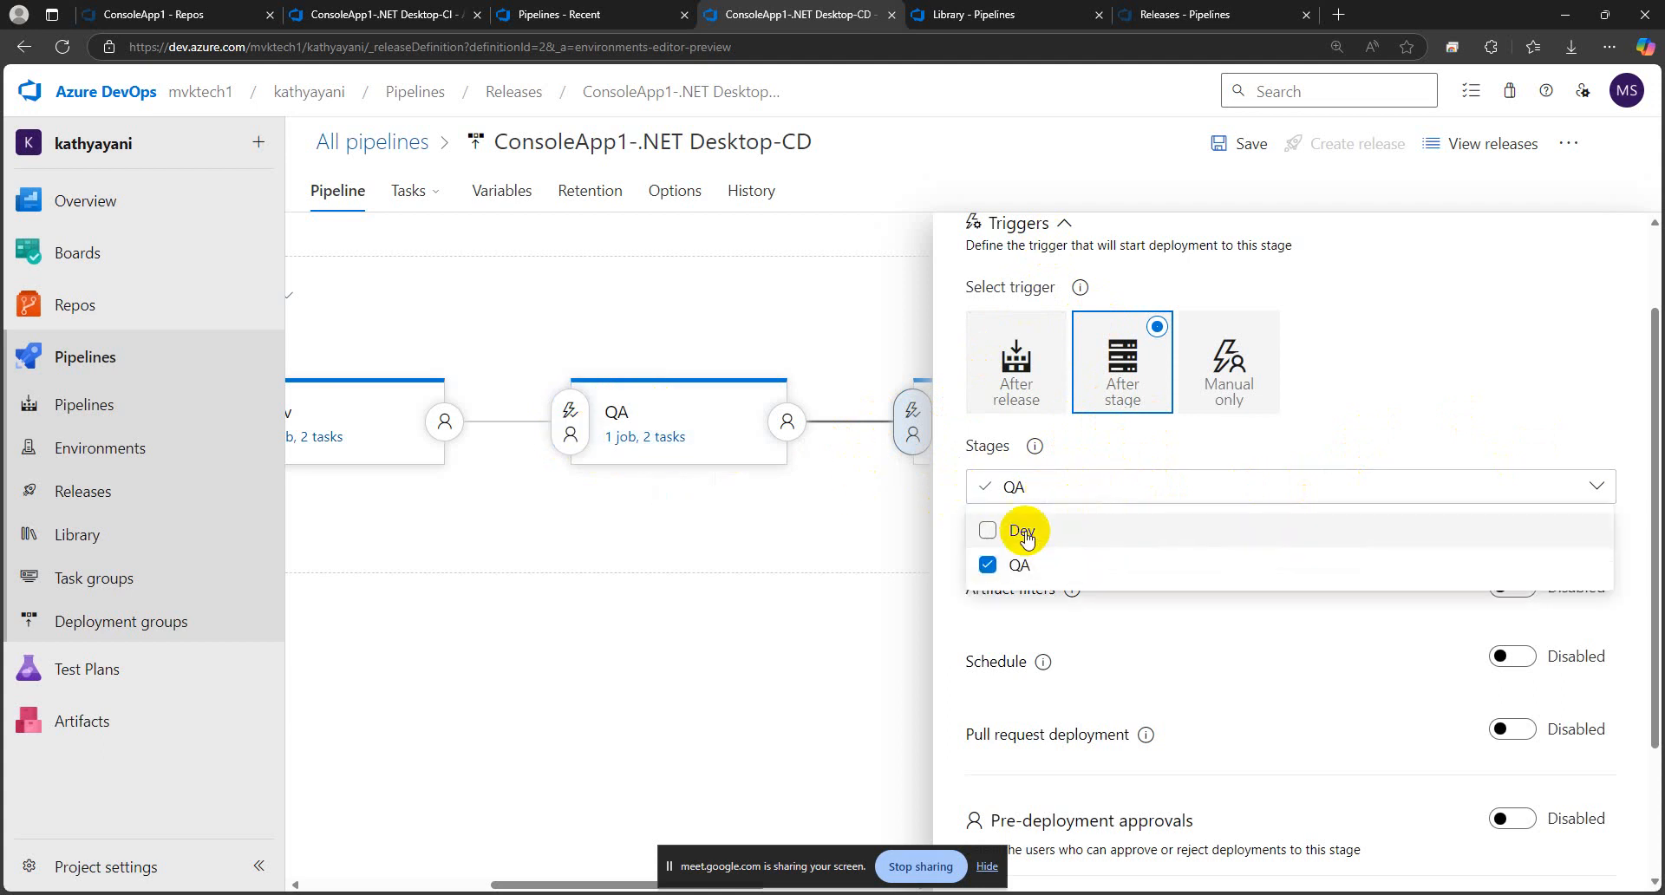
click(1106, 445)
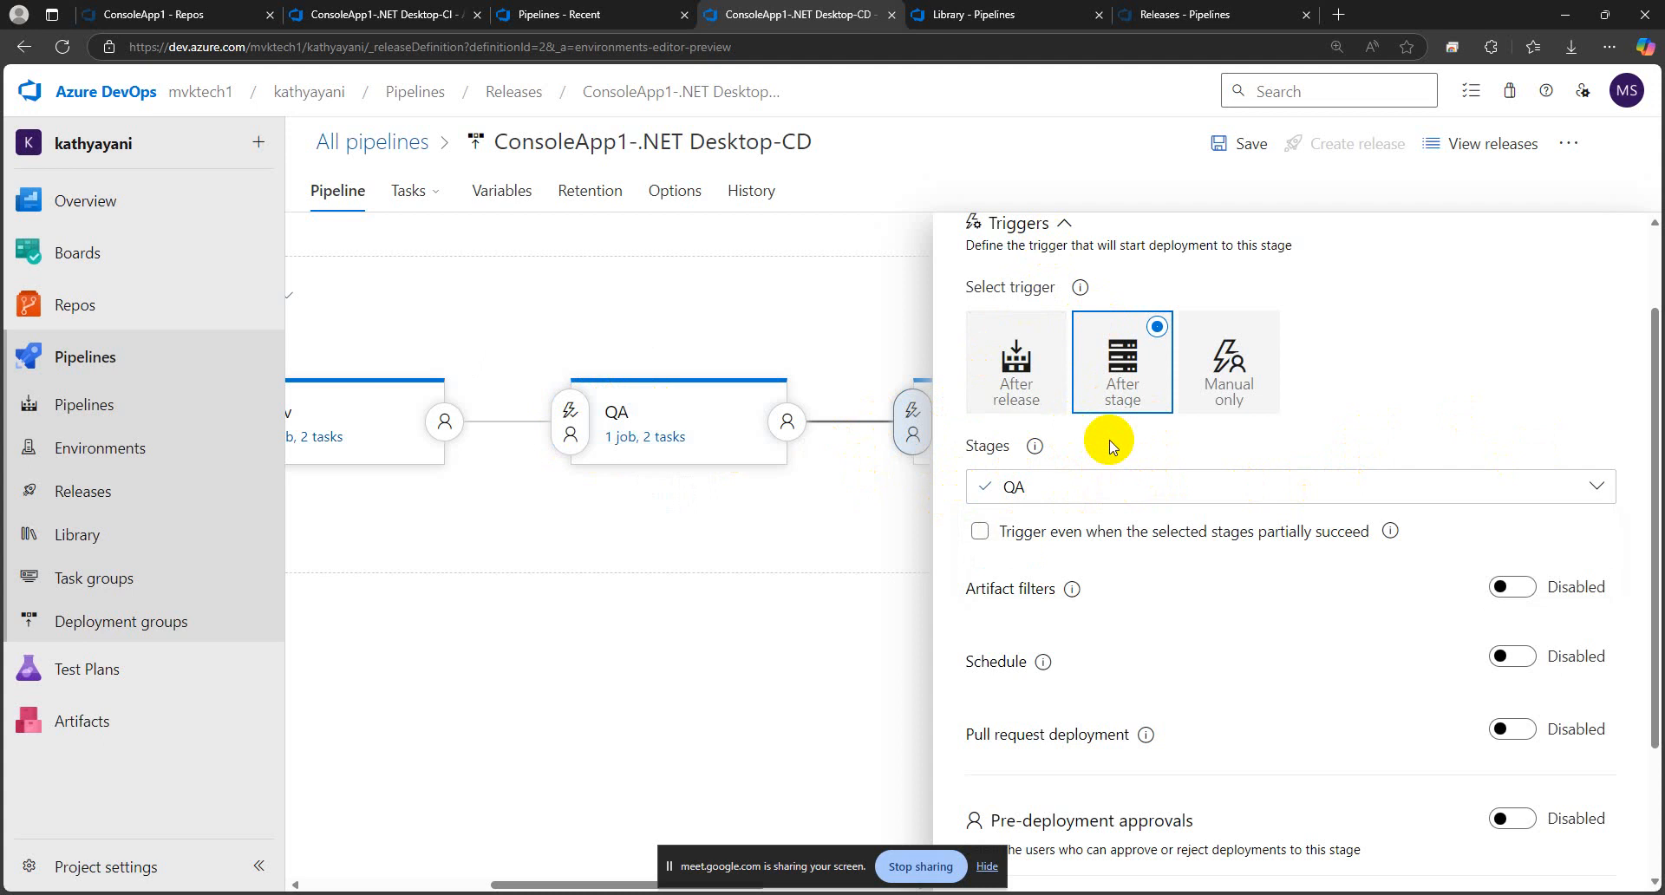
Try clearing QA as PROD's trigger stage and using the Manual only trigger, restoring After stage with QA selected
click(1071, 484)
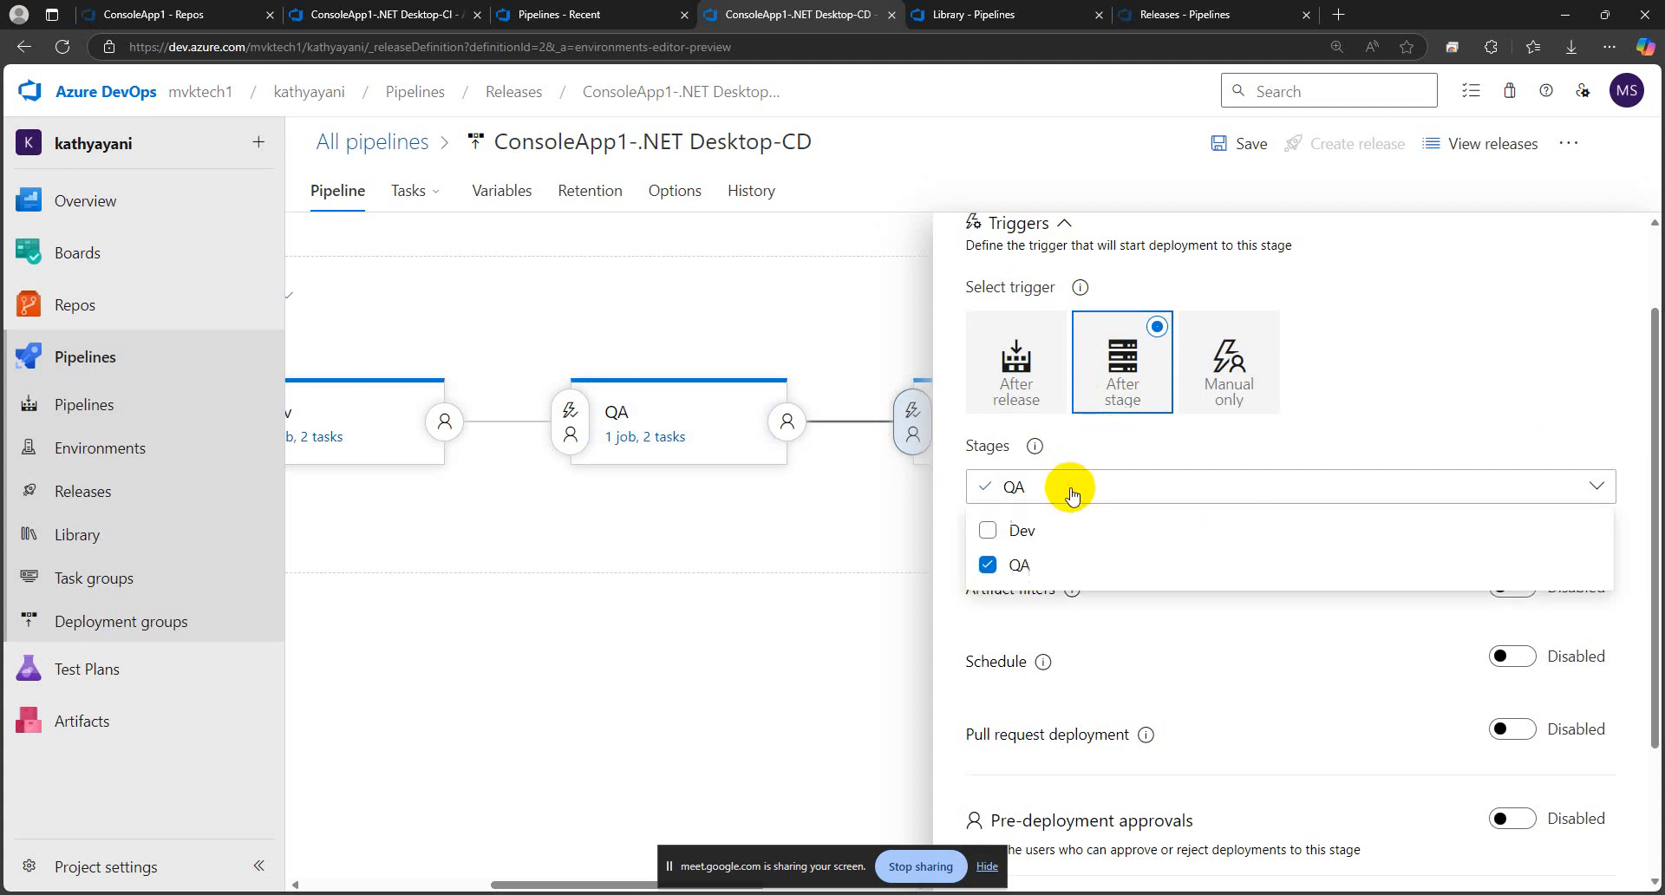
click(1024, 564)
mouse_move(442, 684)
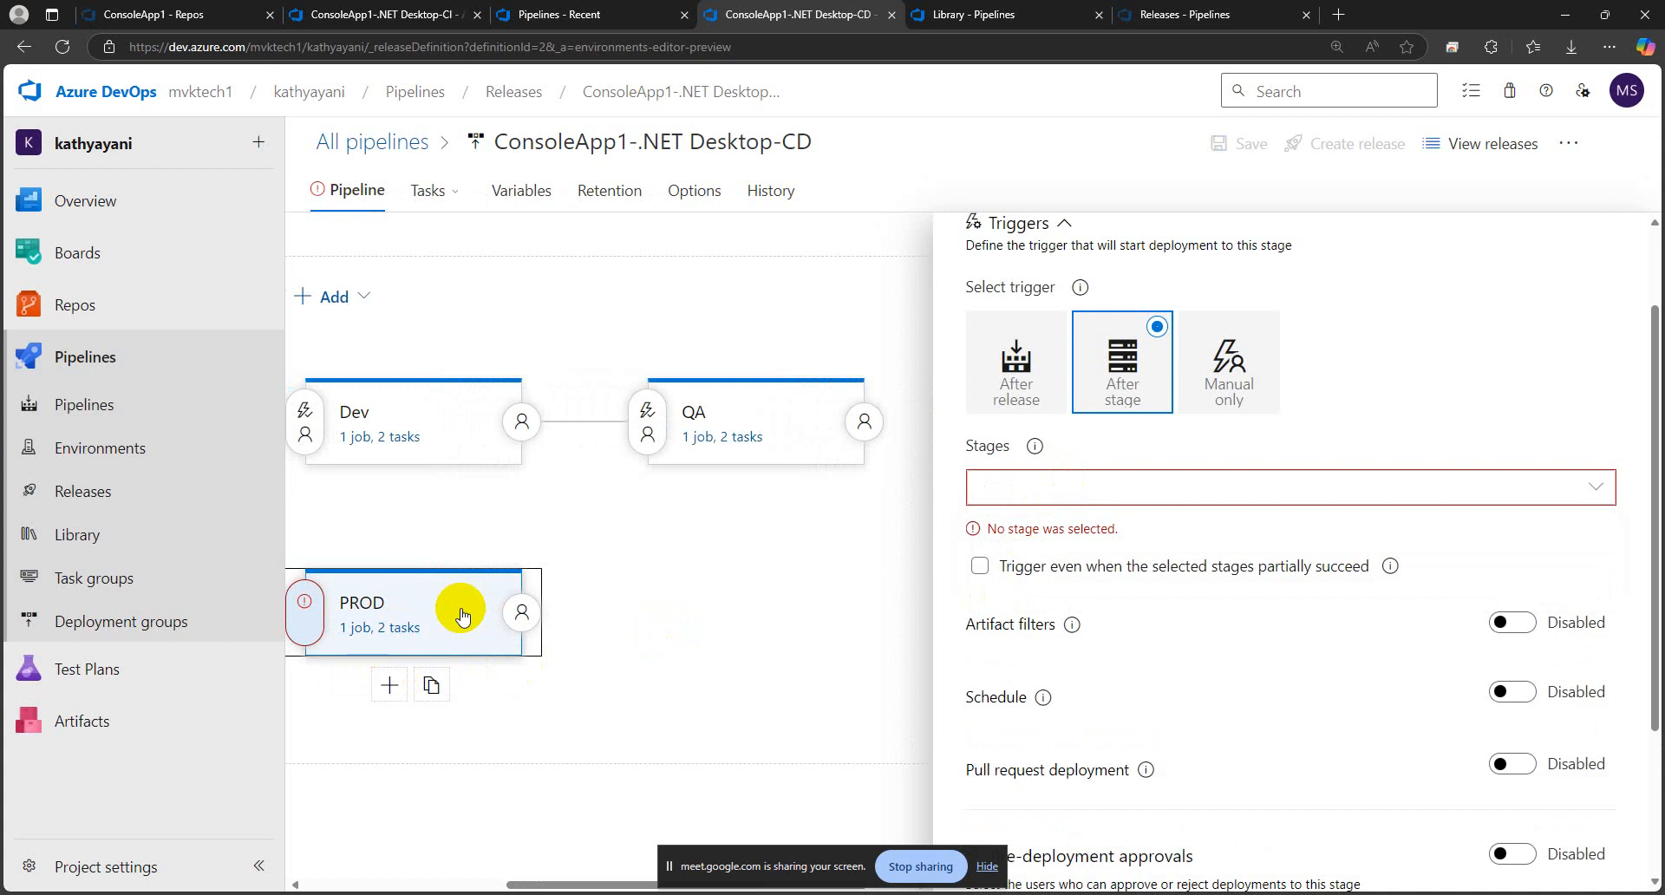
click(989, 486)
click(1017, 572)
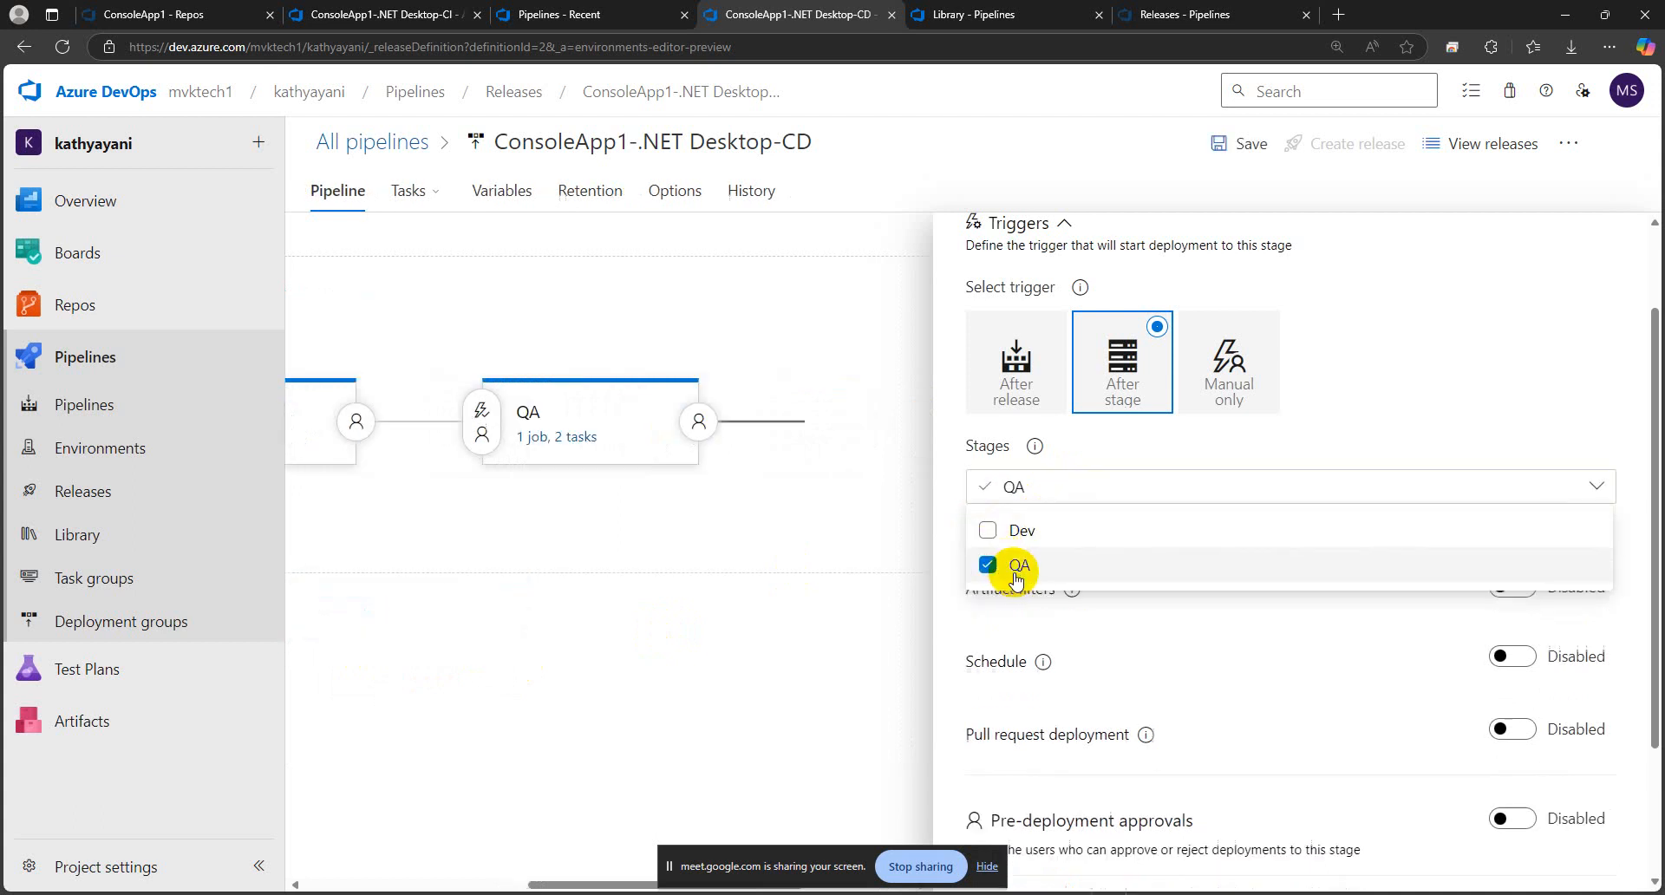
click(1143, 438)
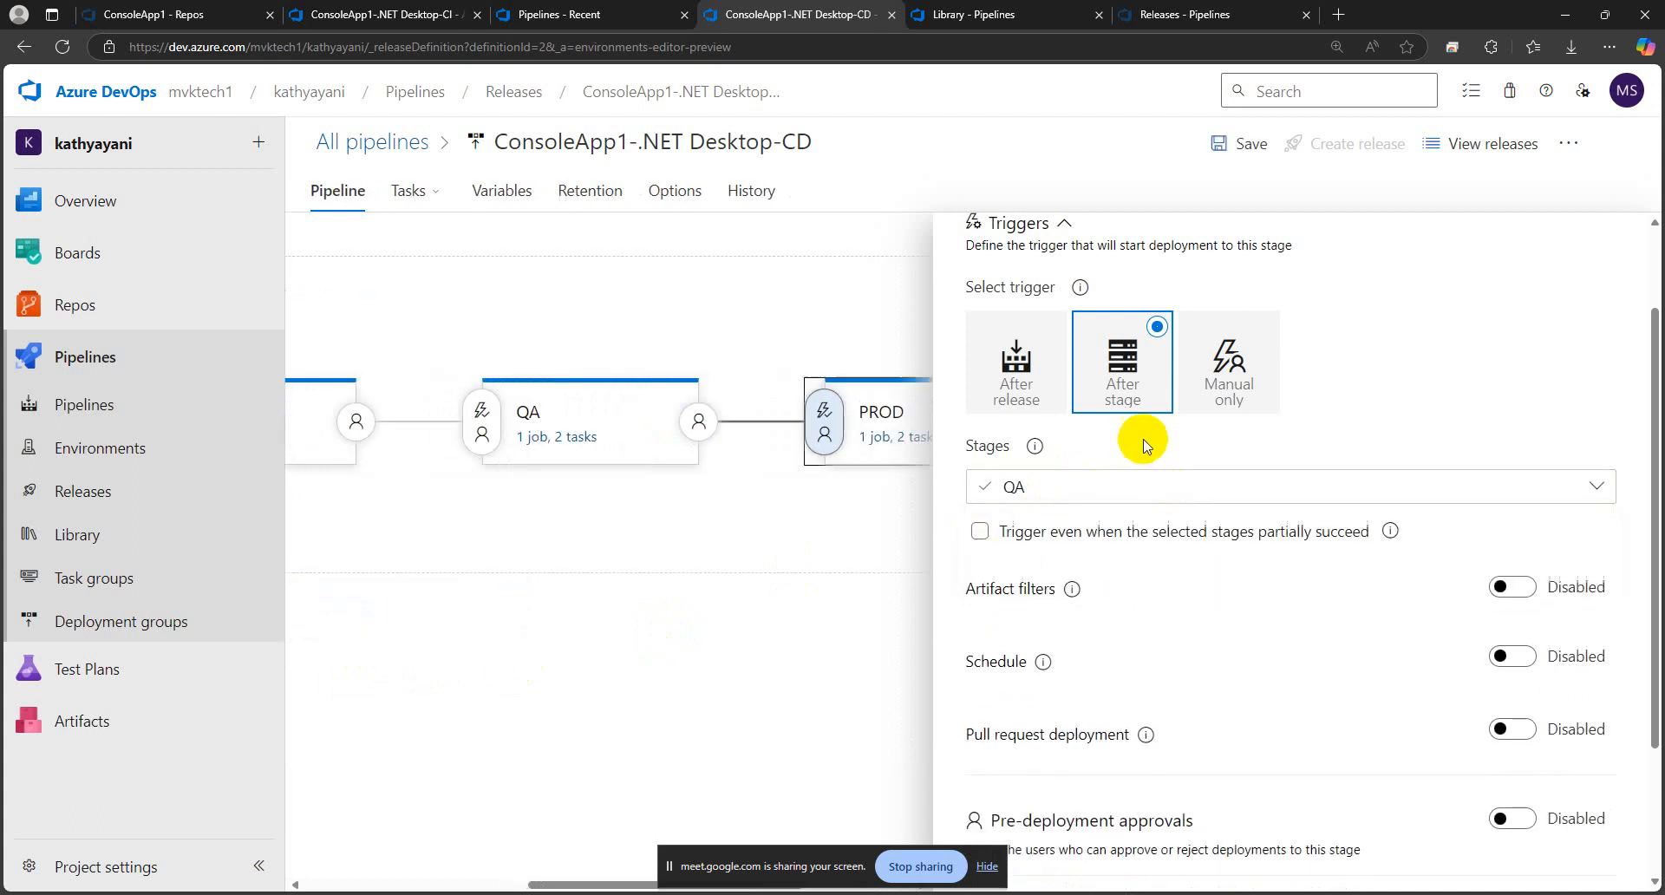
click(1242, 363)
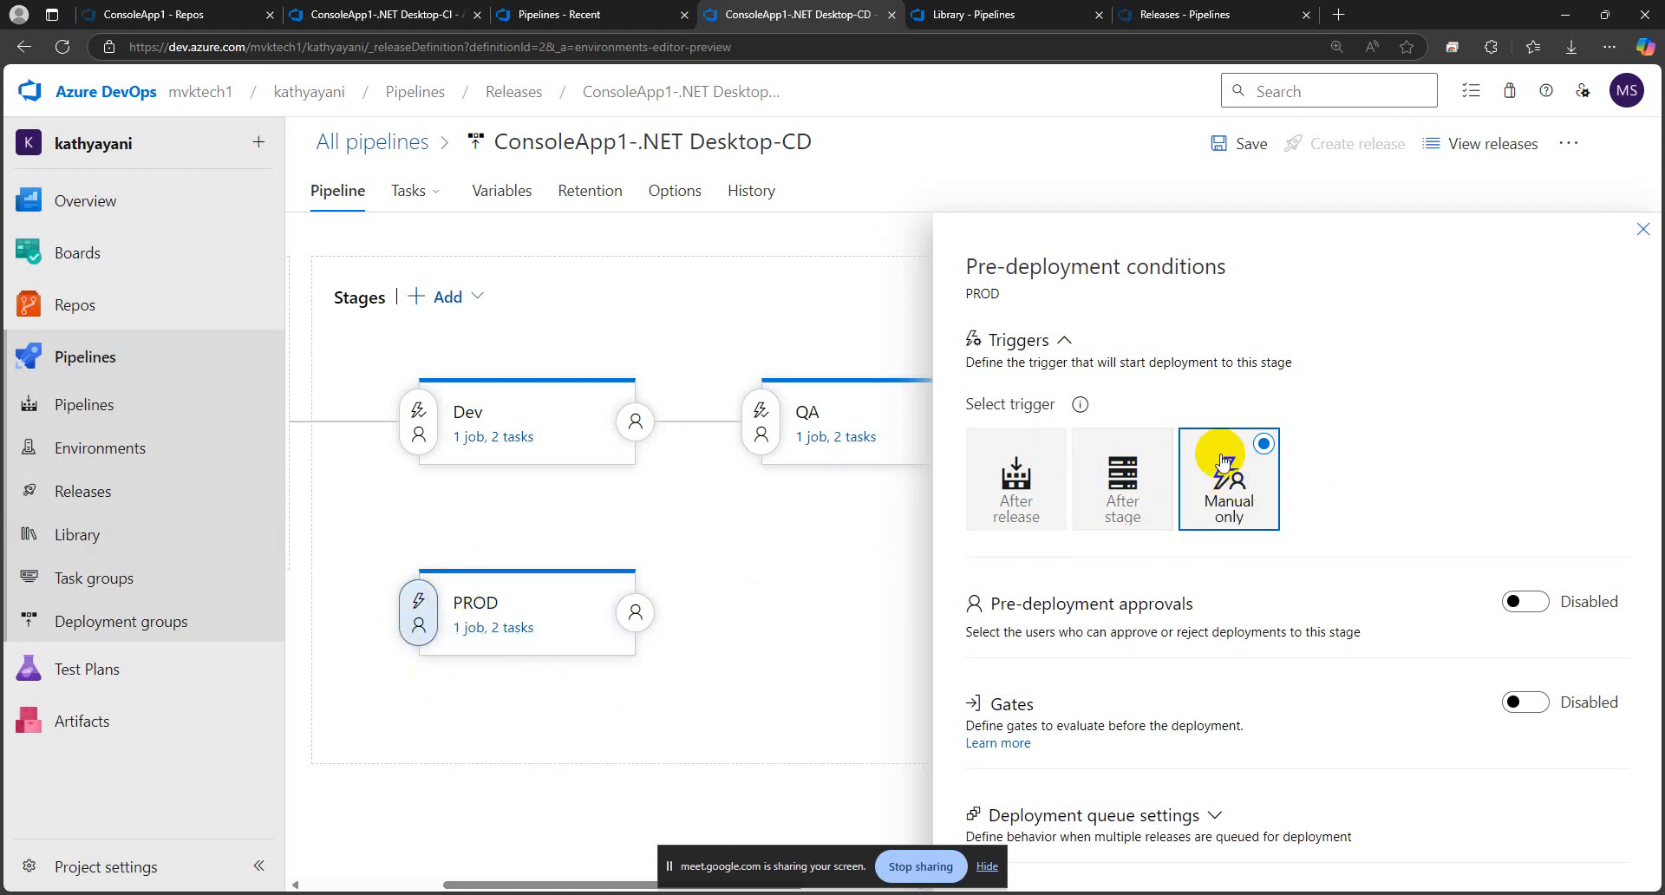
click(1127, 521)
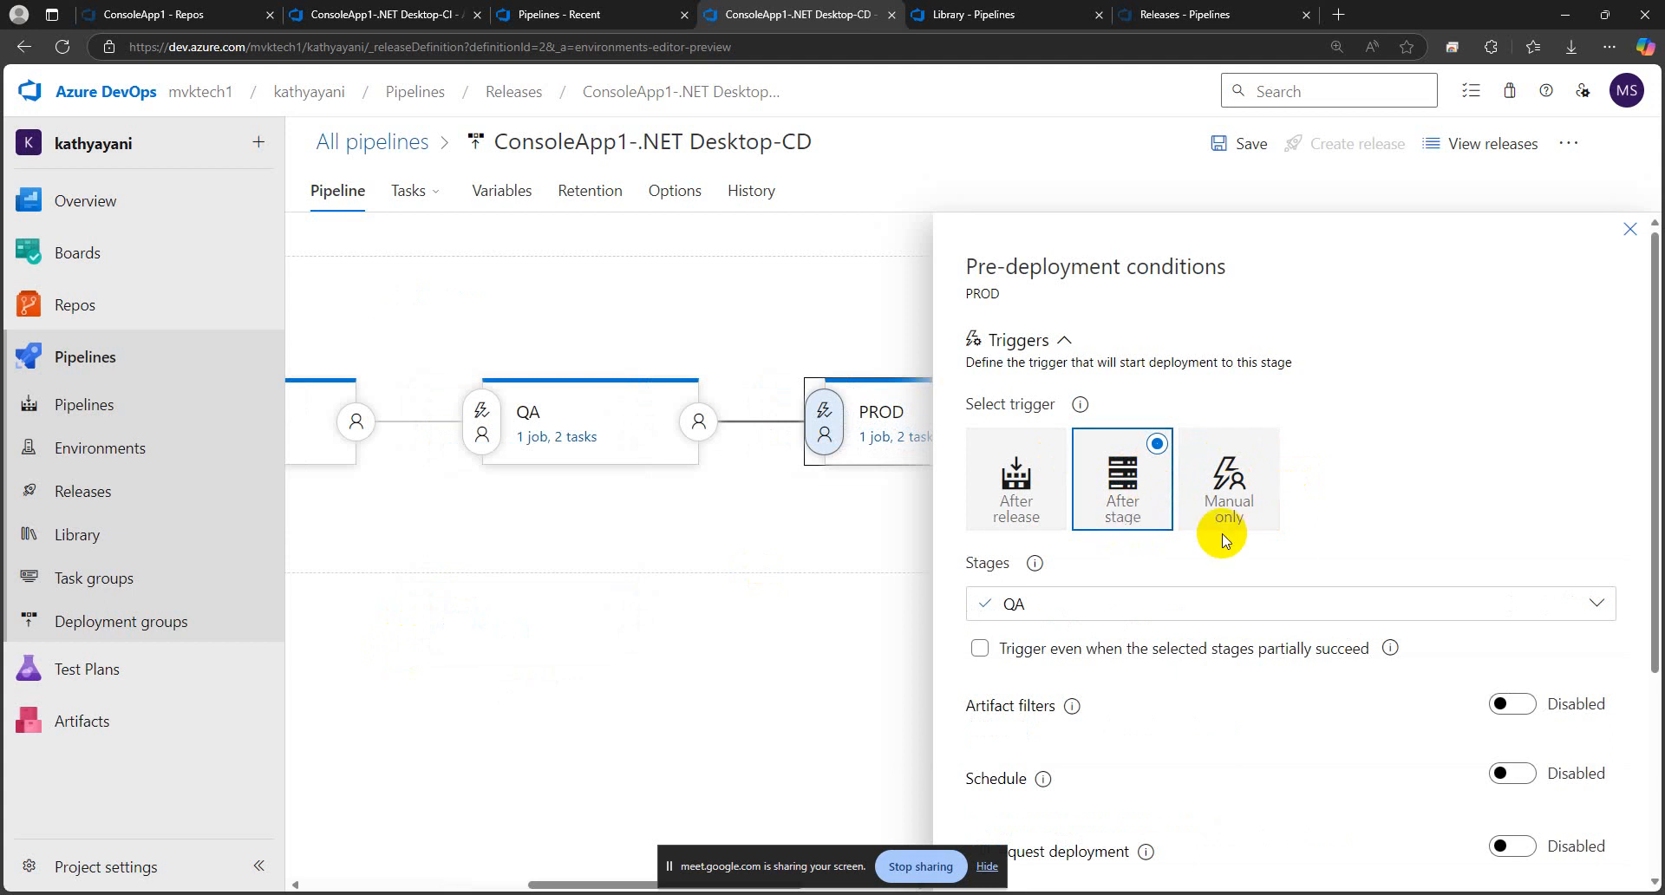
Enable pre-deployment approvals for the PROD stage with MVK Techno Solutions as approver and save the release pipeline
scroll(1225, 537, down, 3)
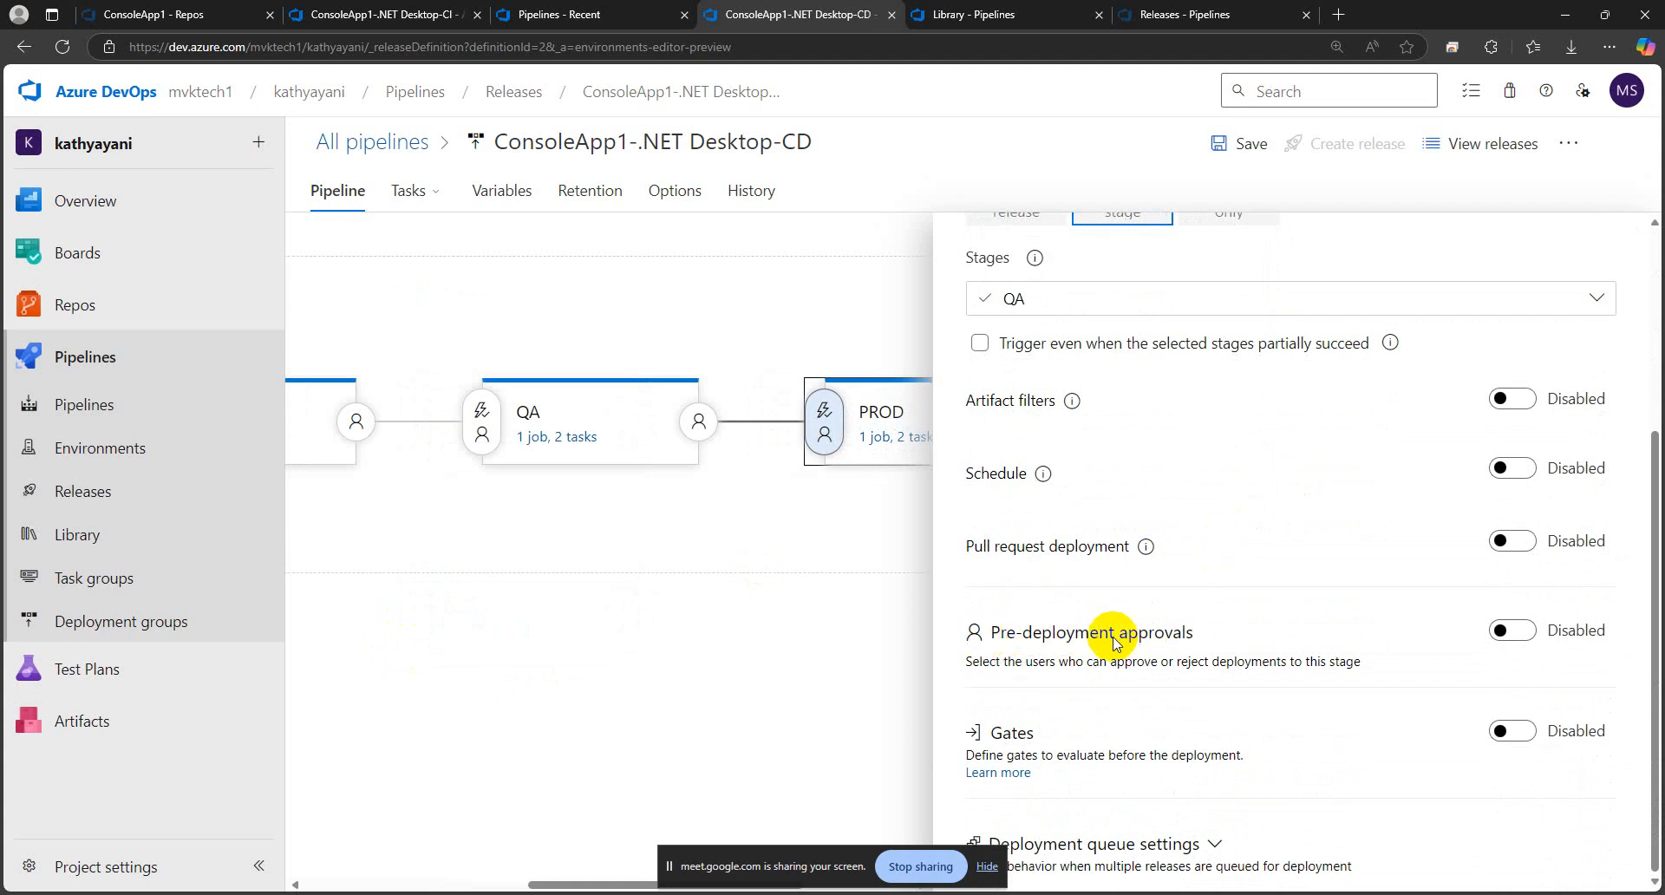
click(1503, 628)
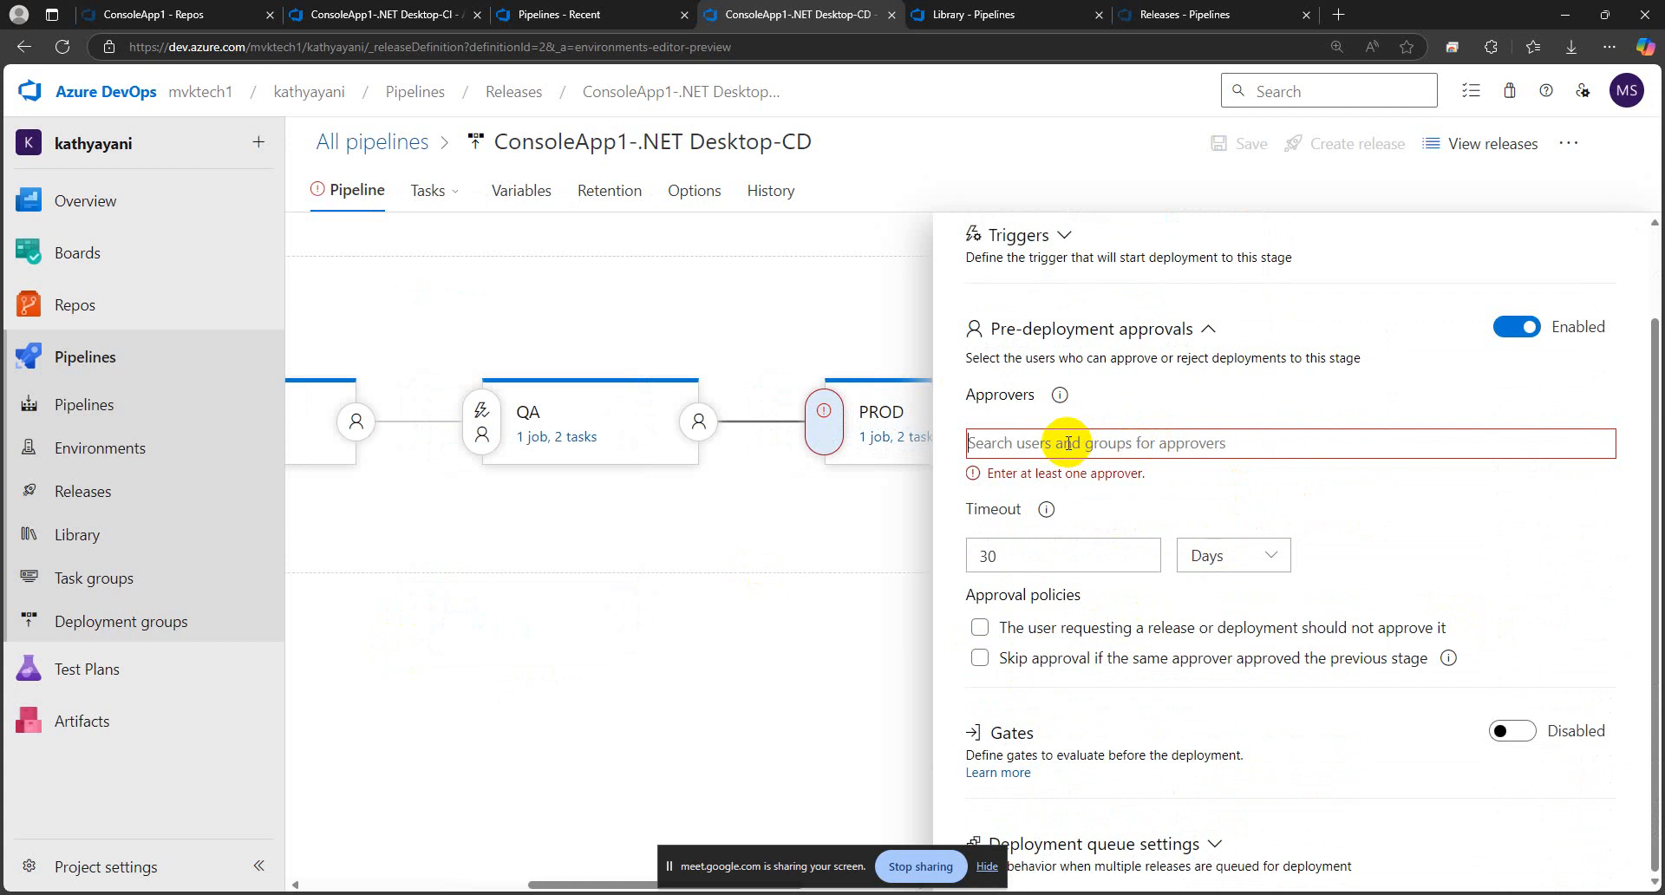
text(mvk)
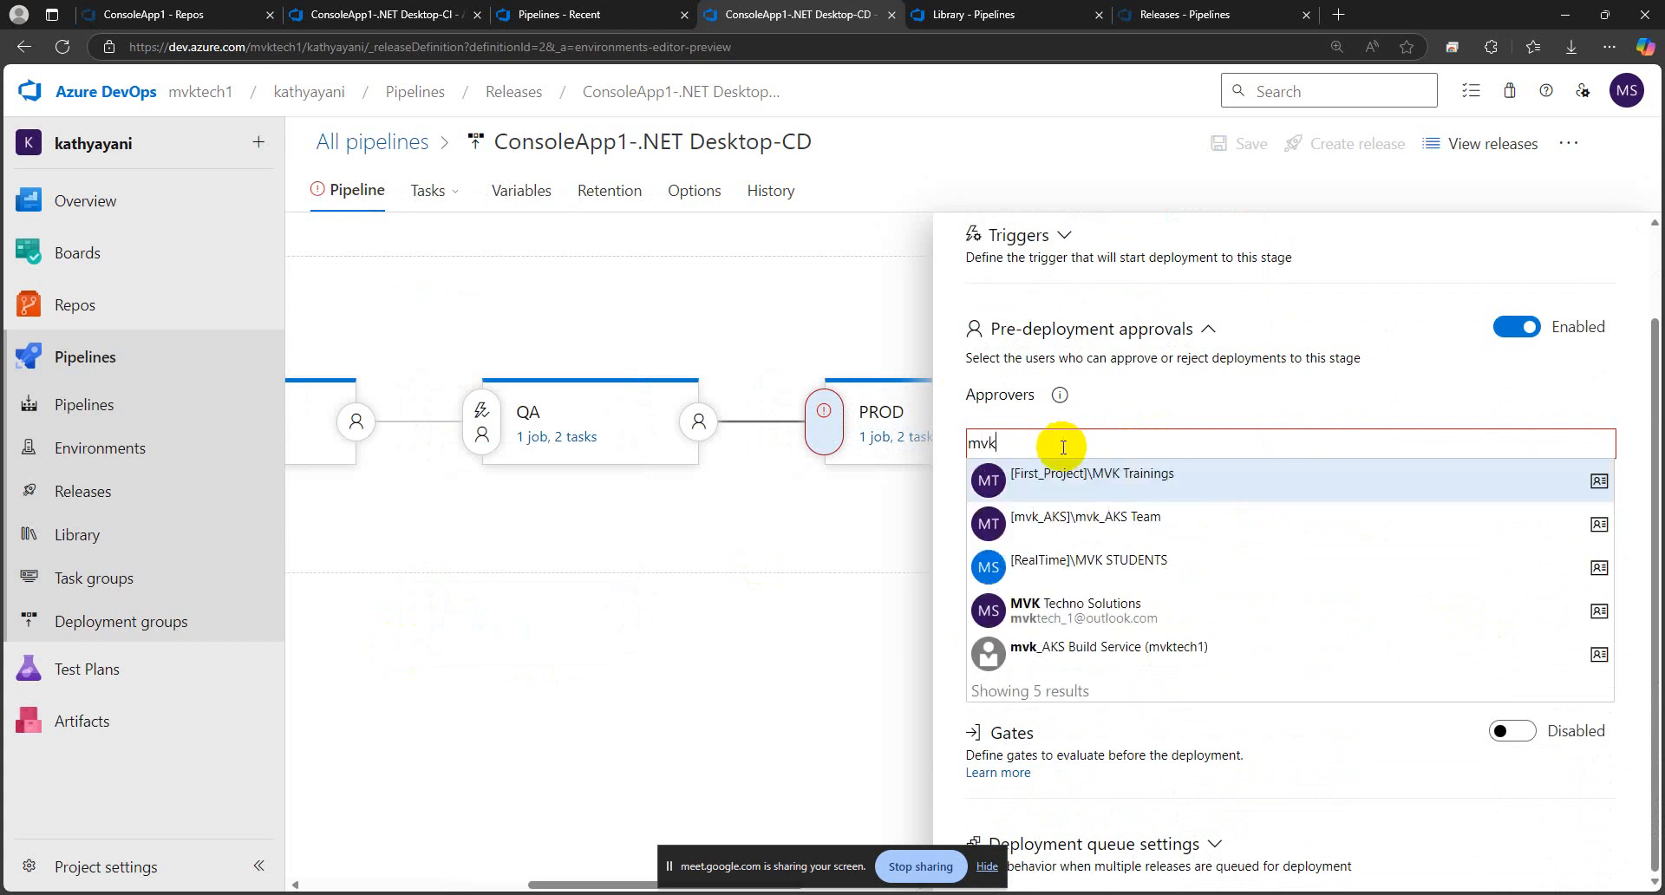
click(1101, 612)
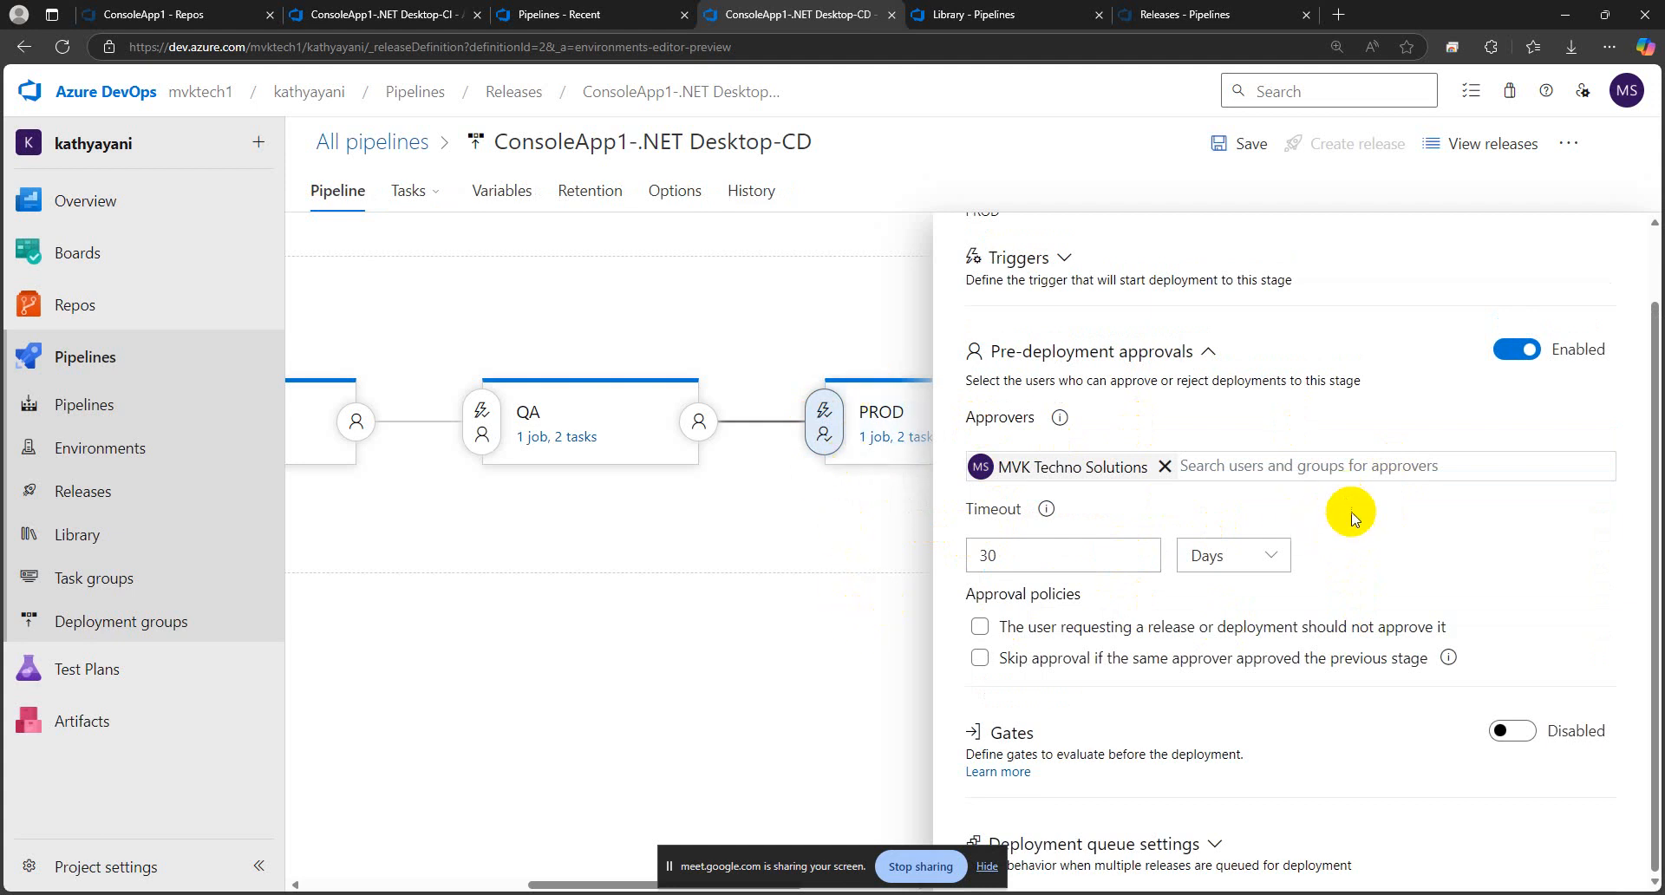
scroll(1350, 518, up, 2)
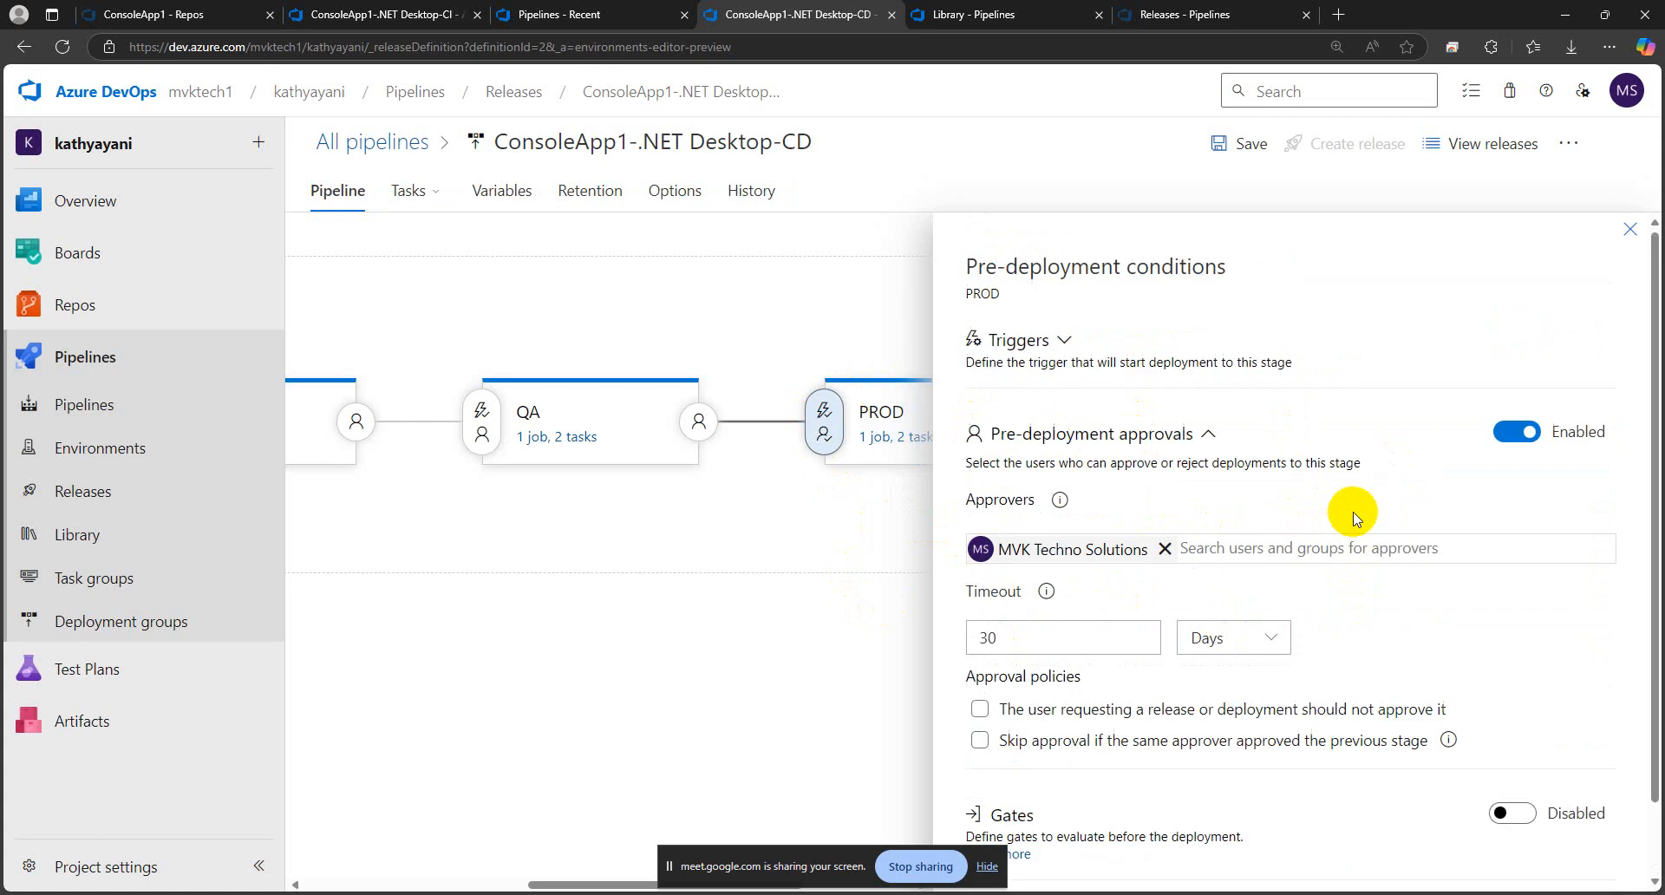
click(1630, 235)
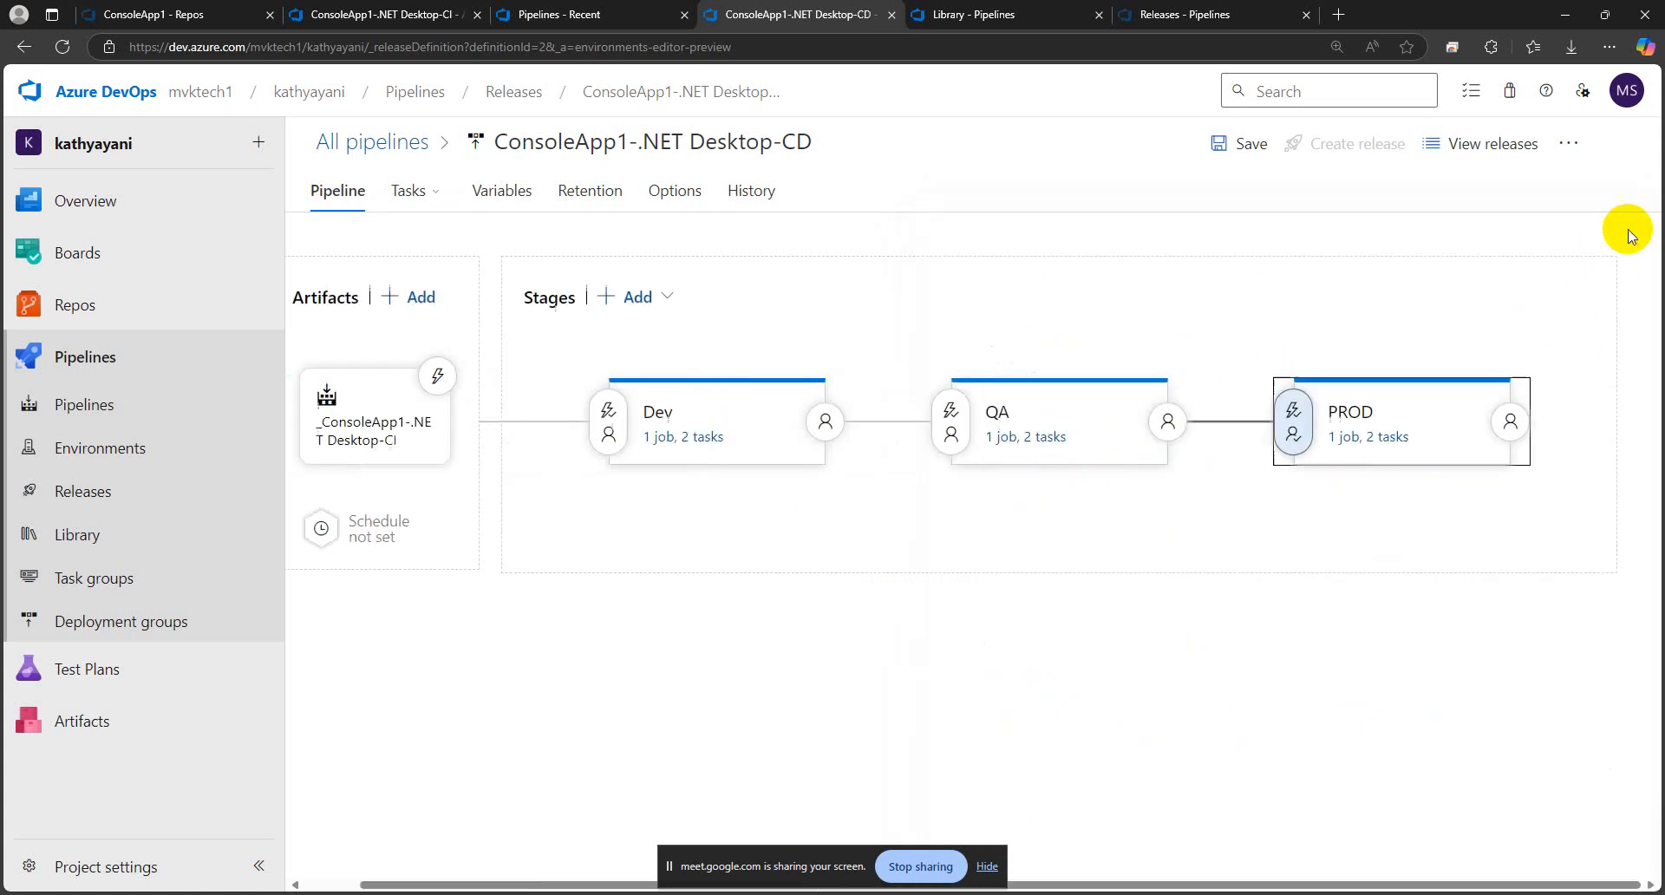
click(1233, 149)
click(913, 568)
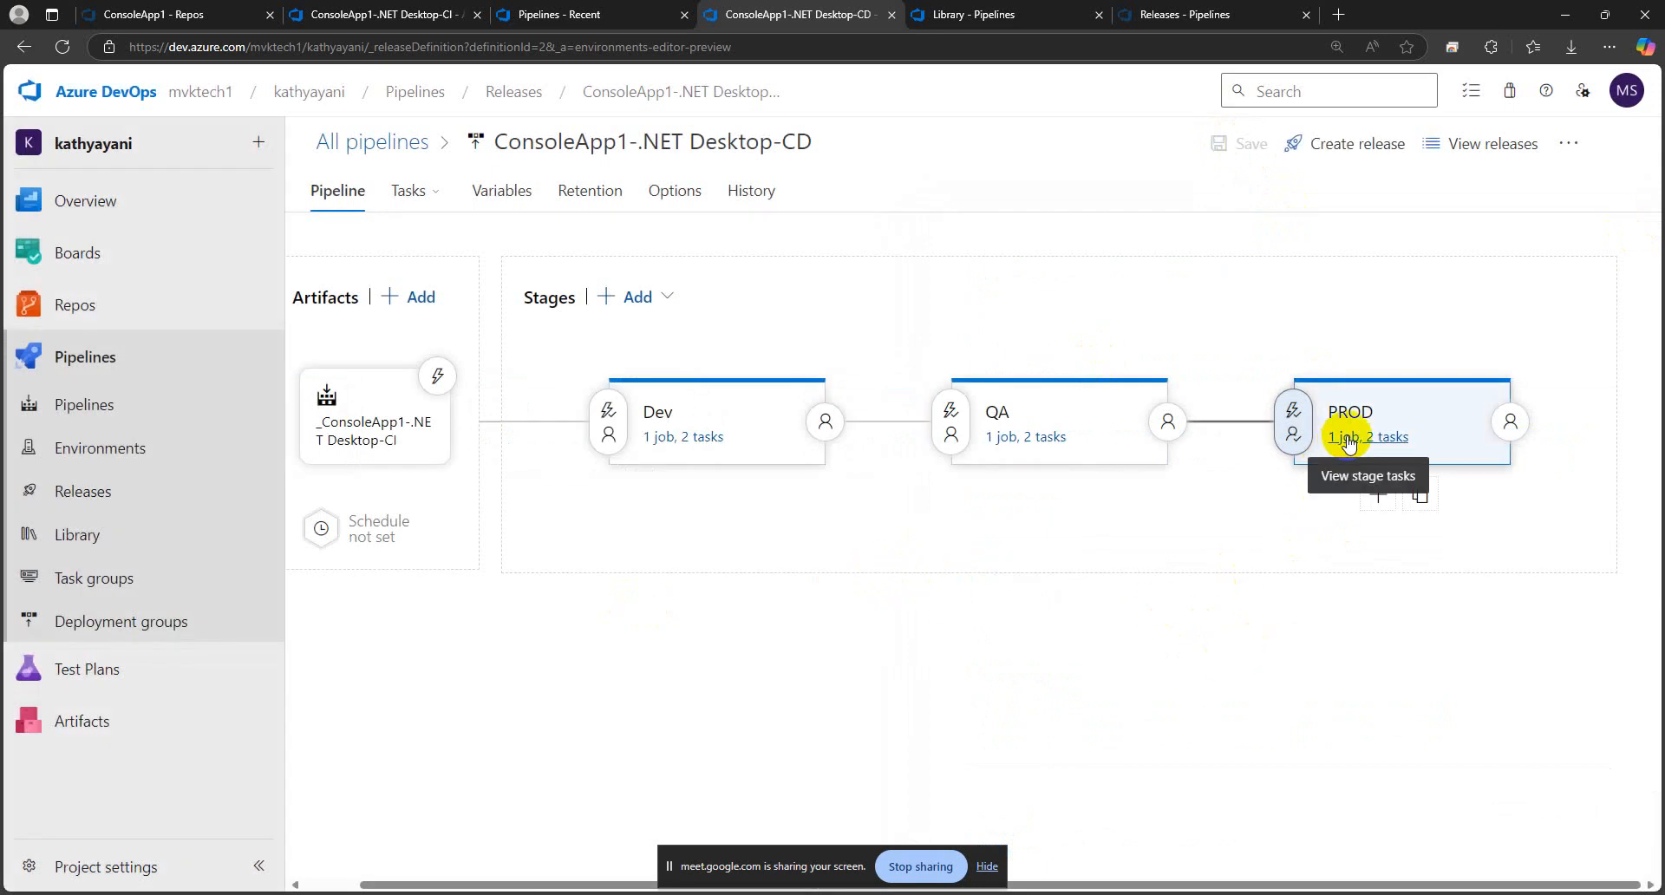
Clone the QA variable group in the Library and name the copy ConsoleApp1-.NET Desktop-PROD
click(958, 14)
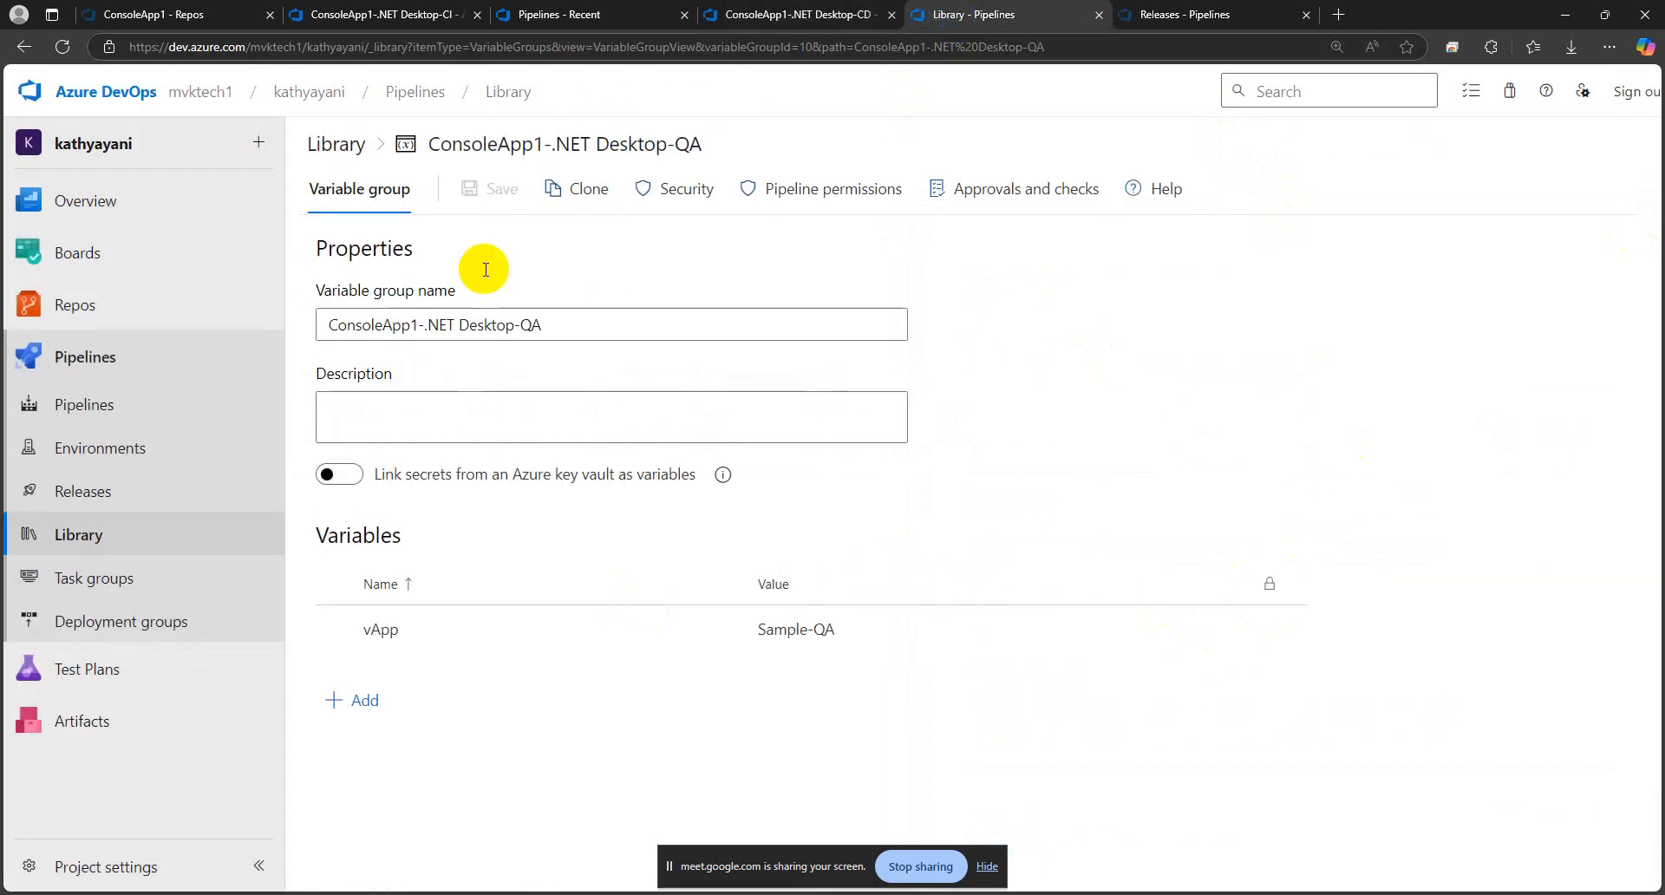
click(578, 188)
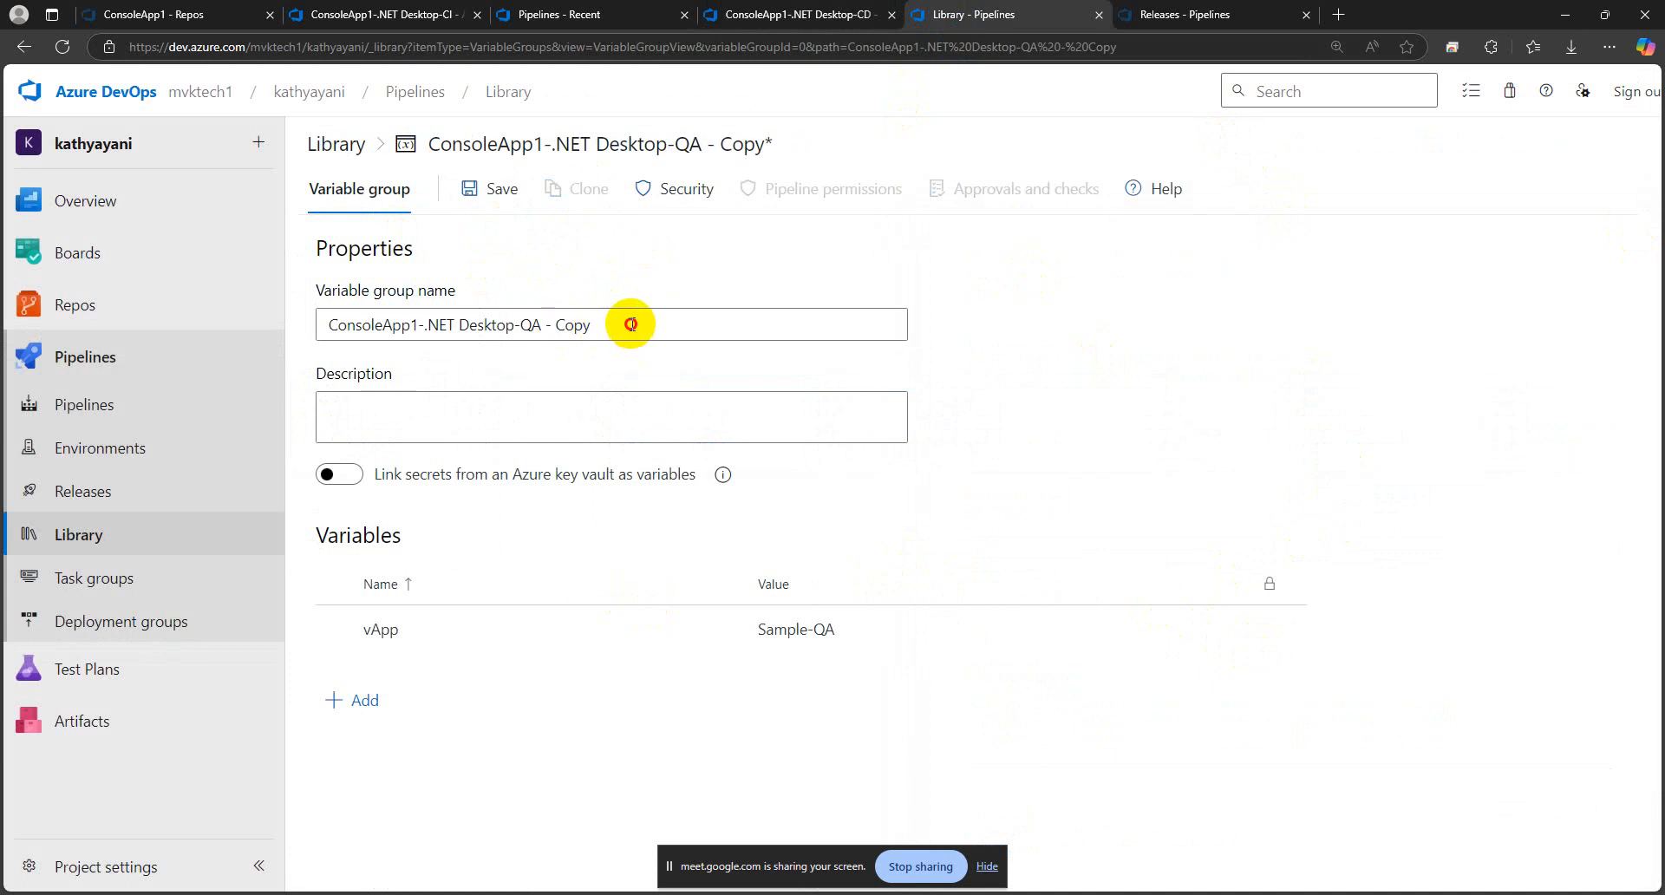
drag(613, 324, 526, 325)
key(Caps_Lock)
text(PROD)
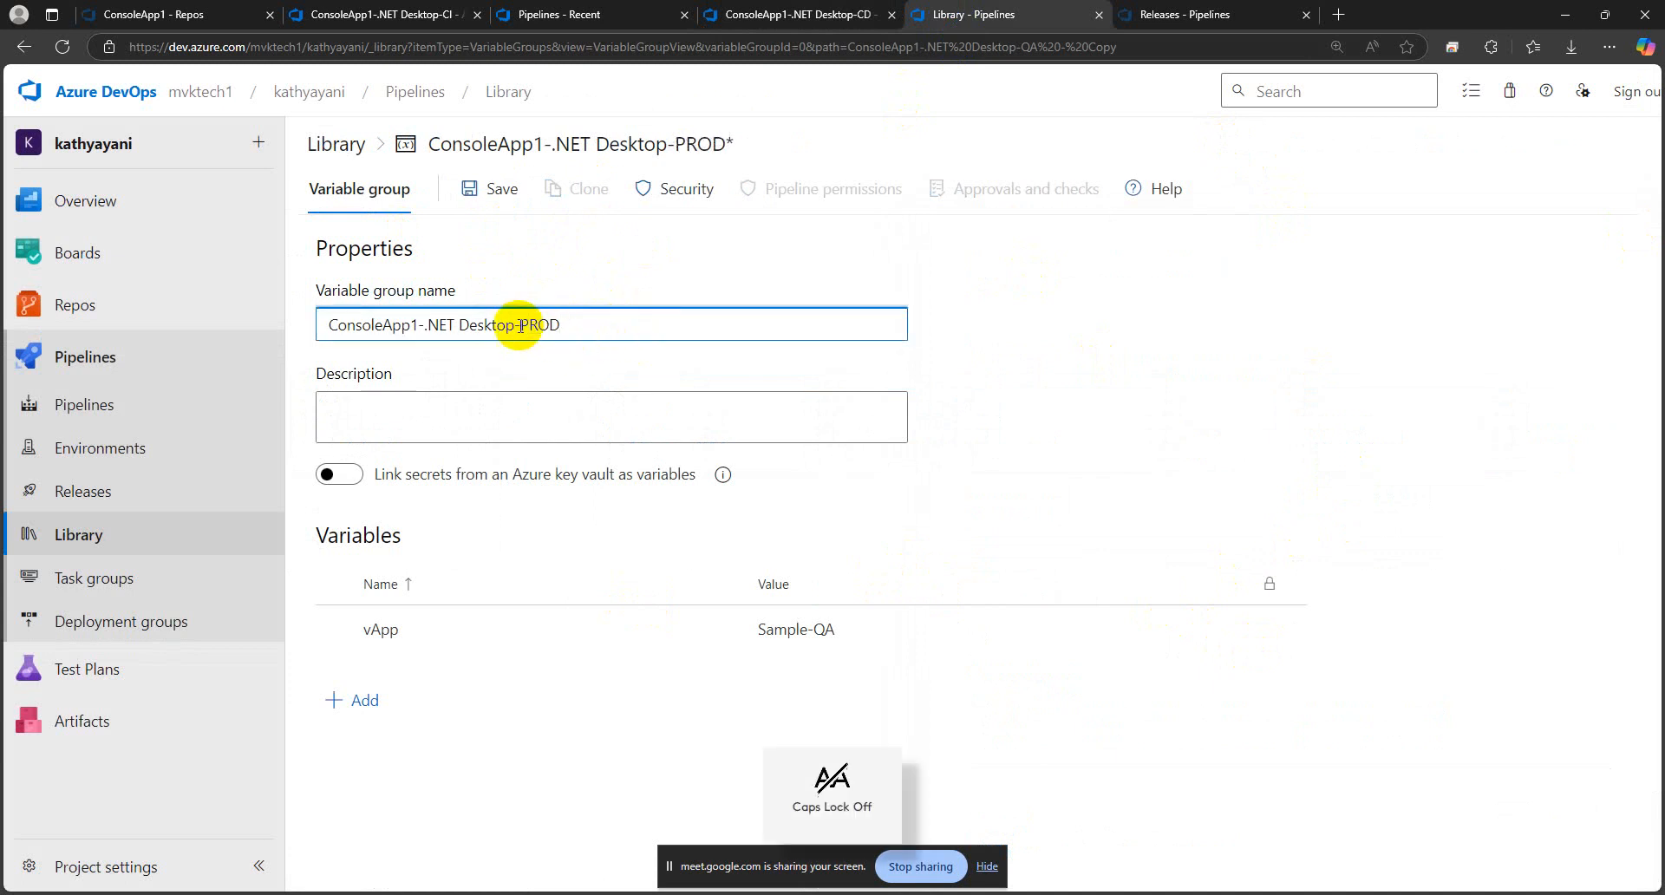
Set the vApp variable to Sample-PROD in the cloned variable group and save the group
click(869, 626)
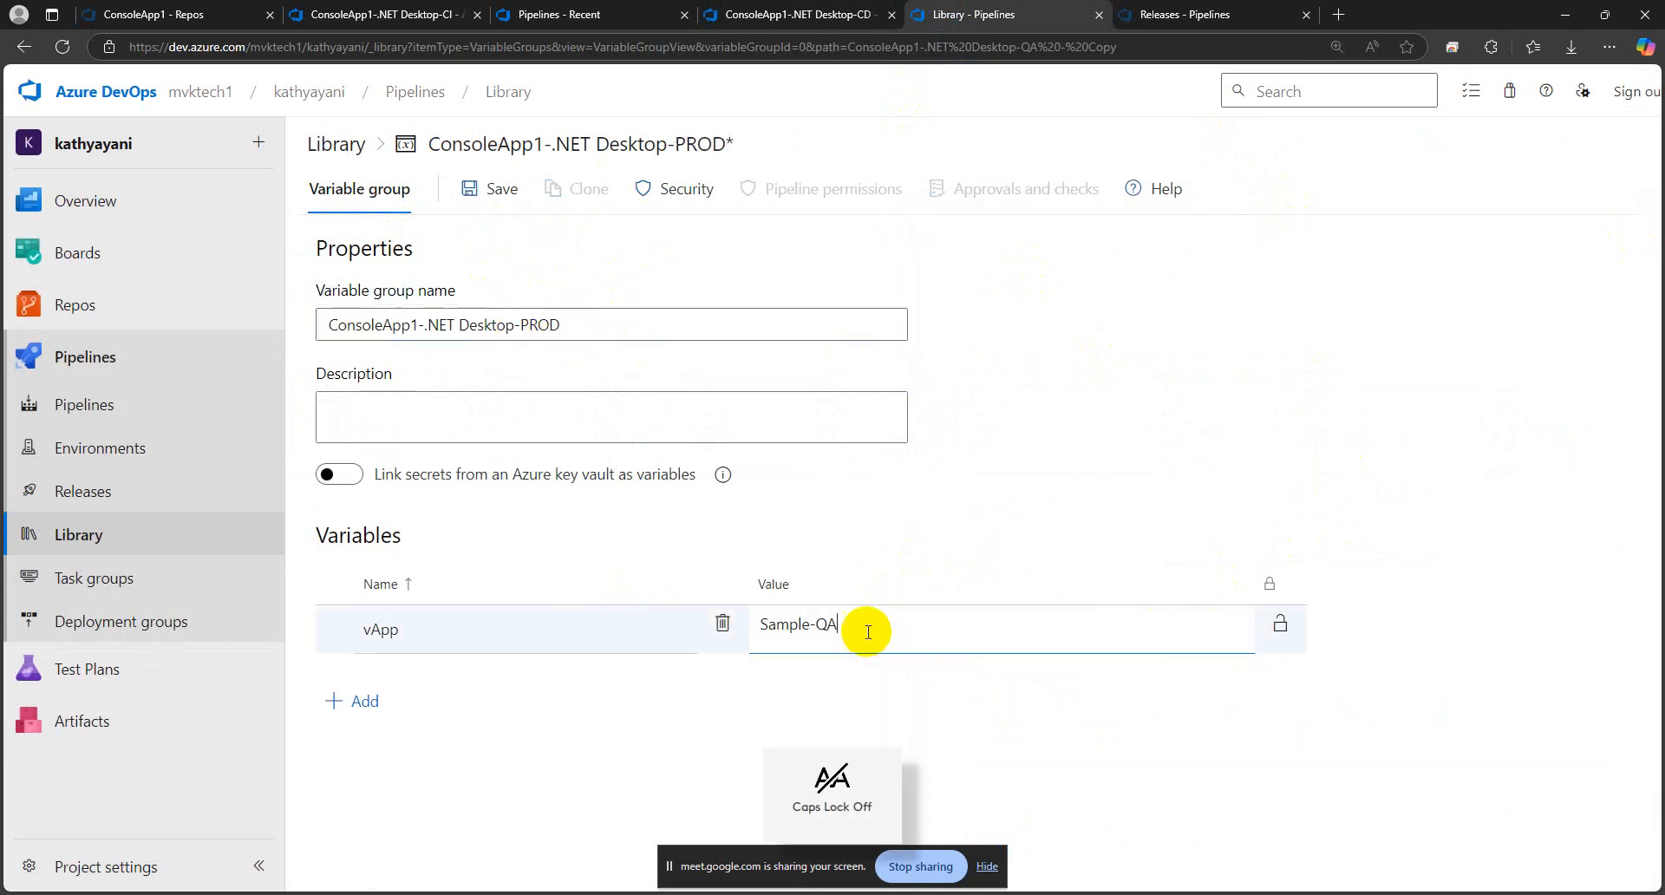
drag(869, 626, 819, 631)
key(Caps_Lock)
text(PROD)
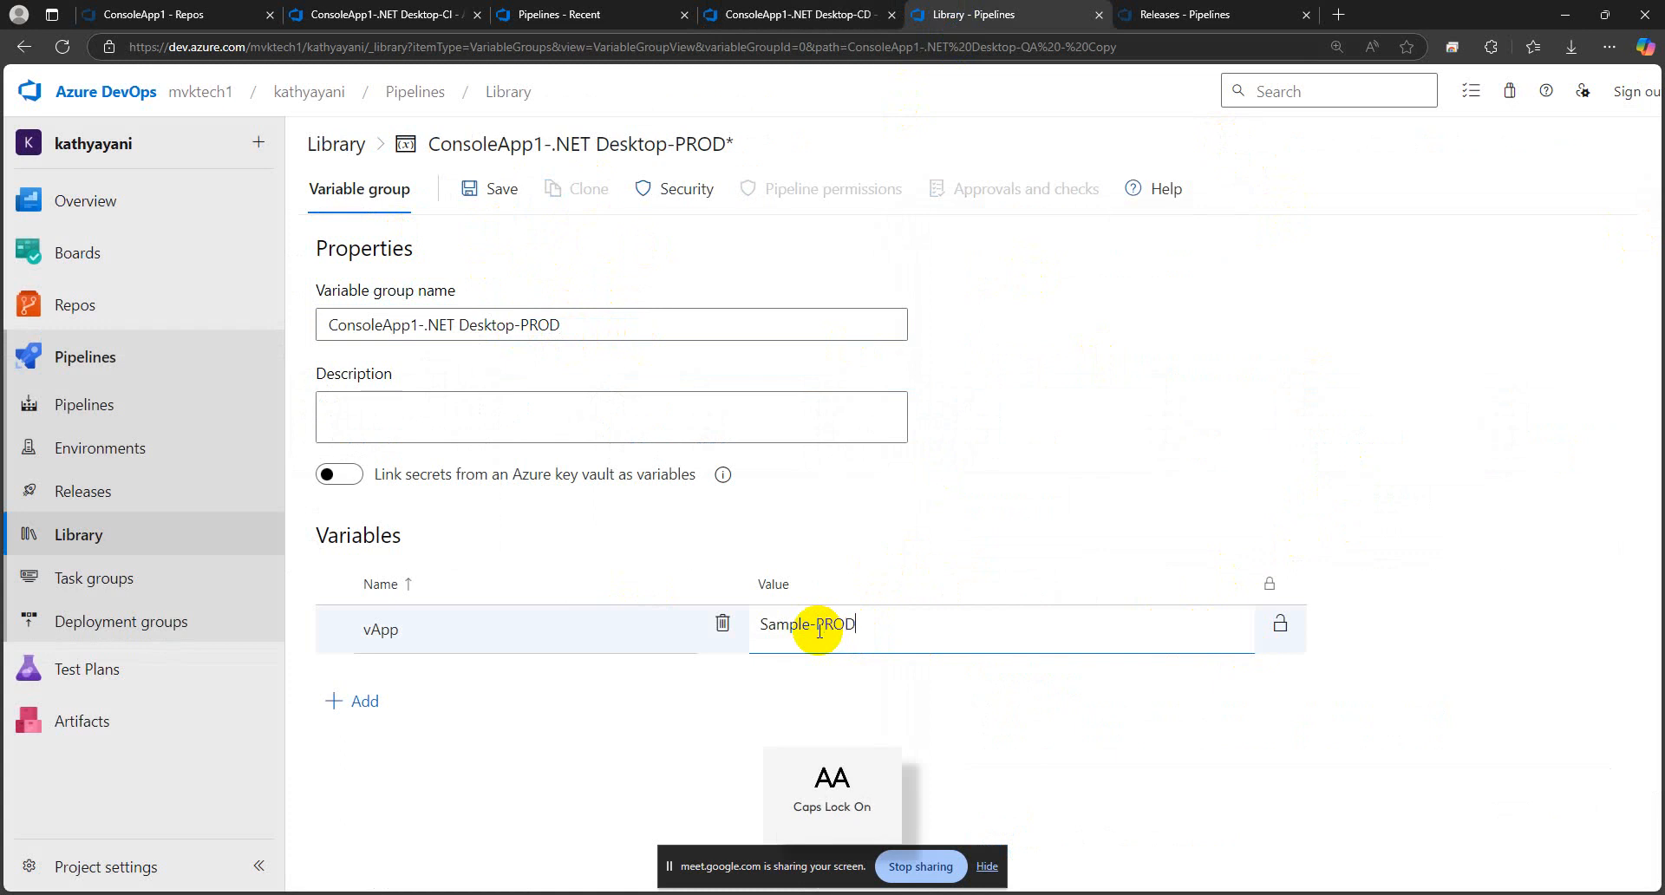
key(Caps_Lock)
click(1553, 292)
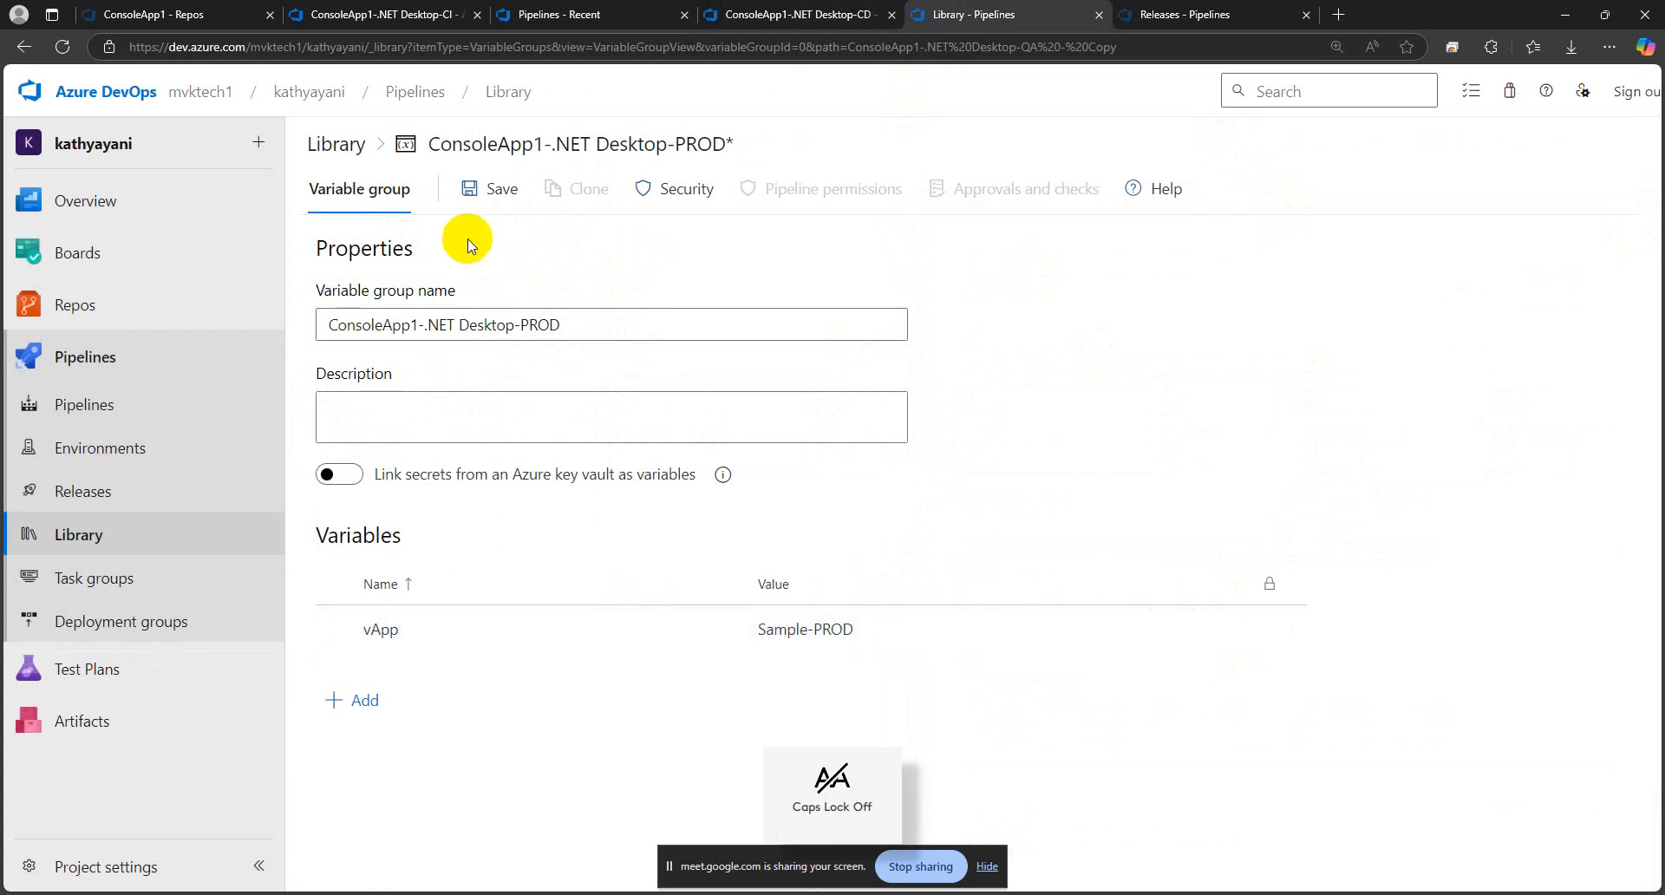
click(503, 190)
Return to the release pipeline and remove the PROD stage from the ConsoleApp1-.NET Desktop-QA variable group's scope, keeping only QA
click(733, 14)
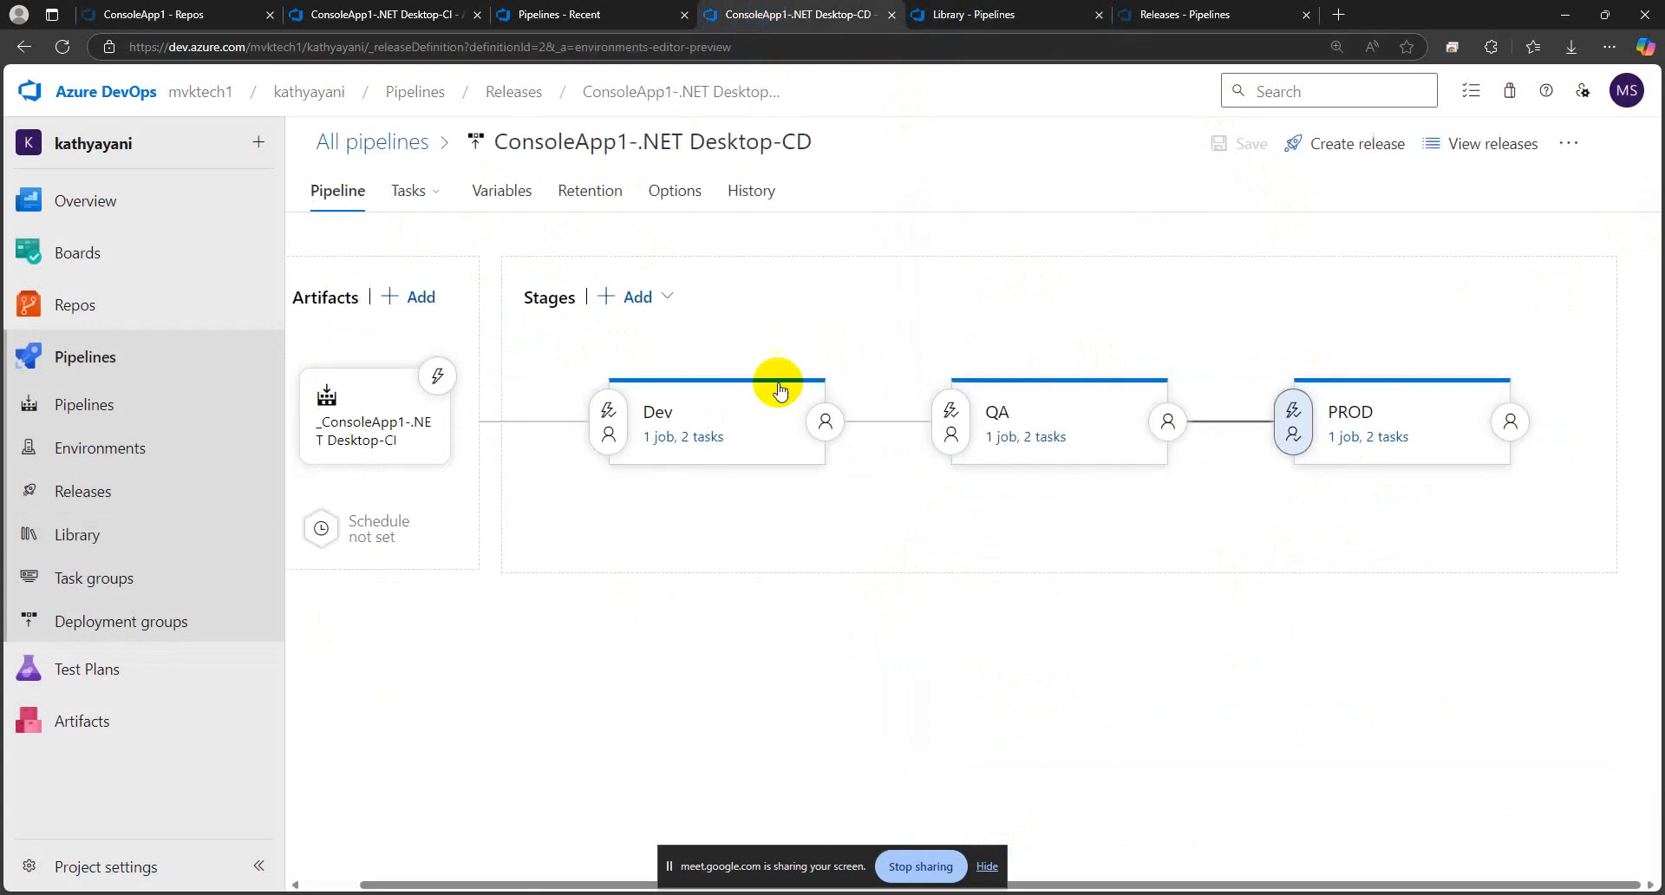
click(1367, 433)
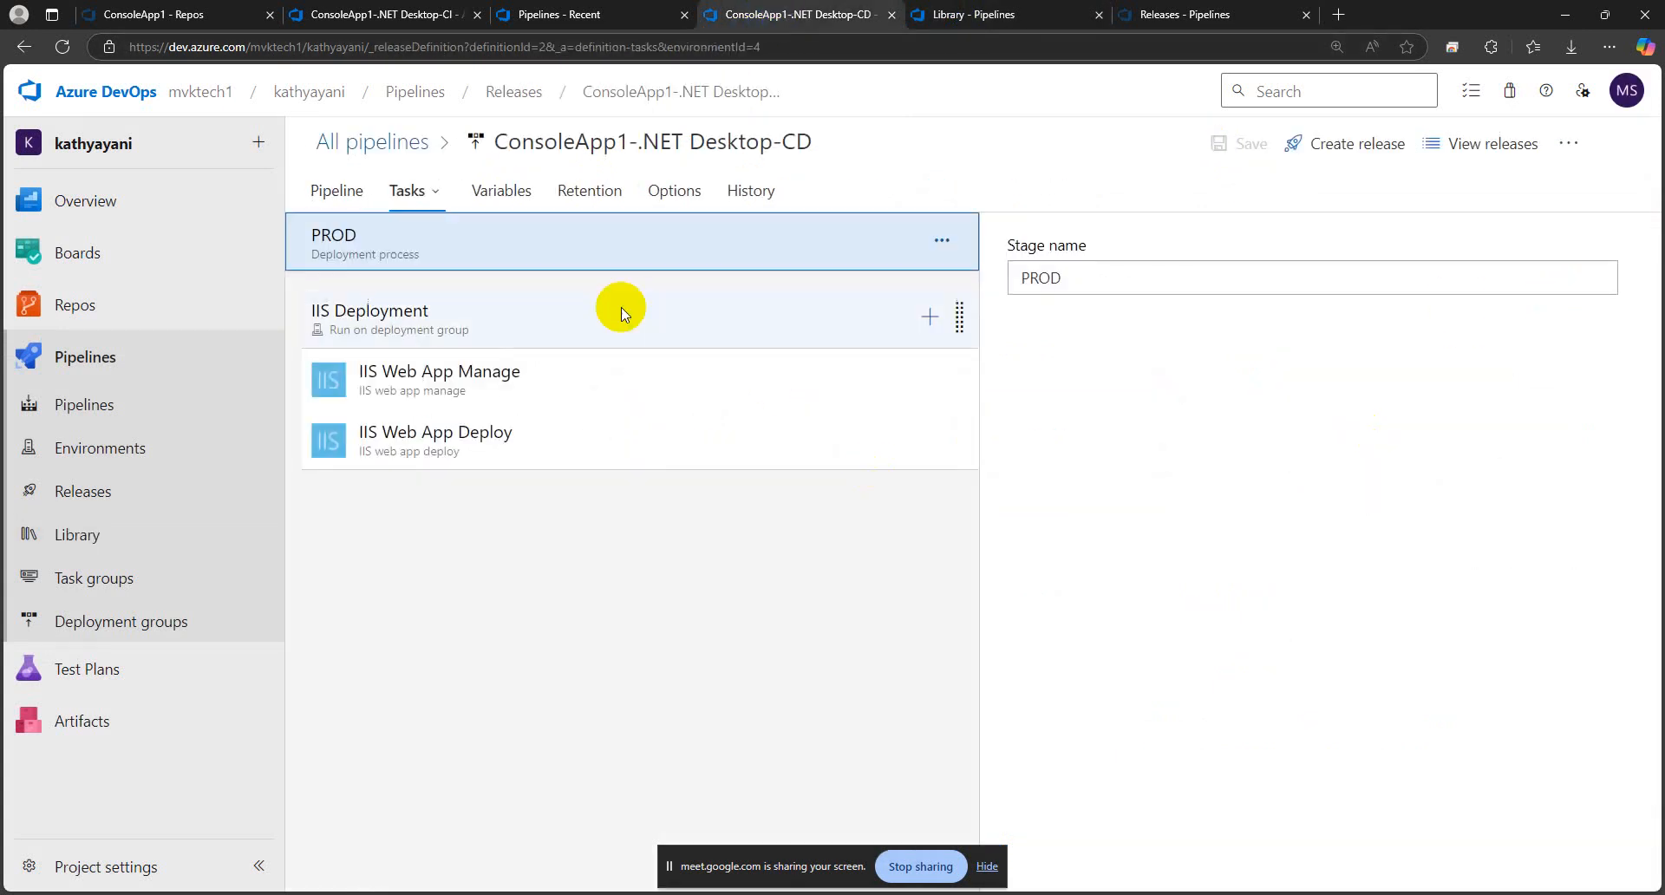
click(503, 195)
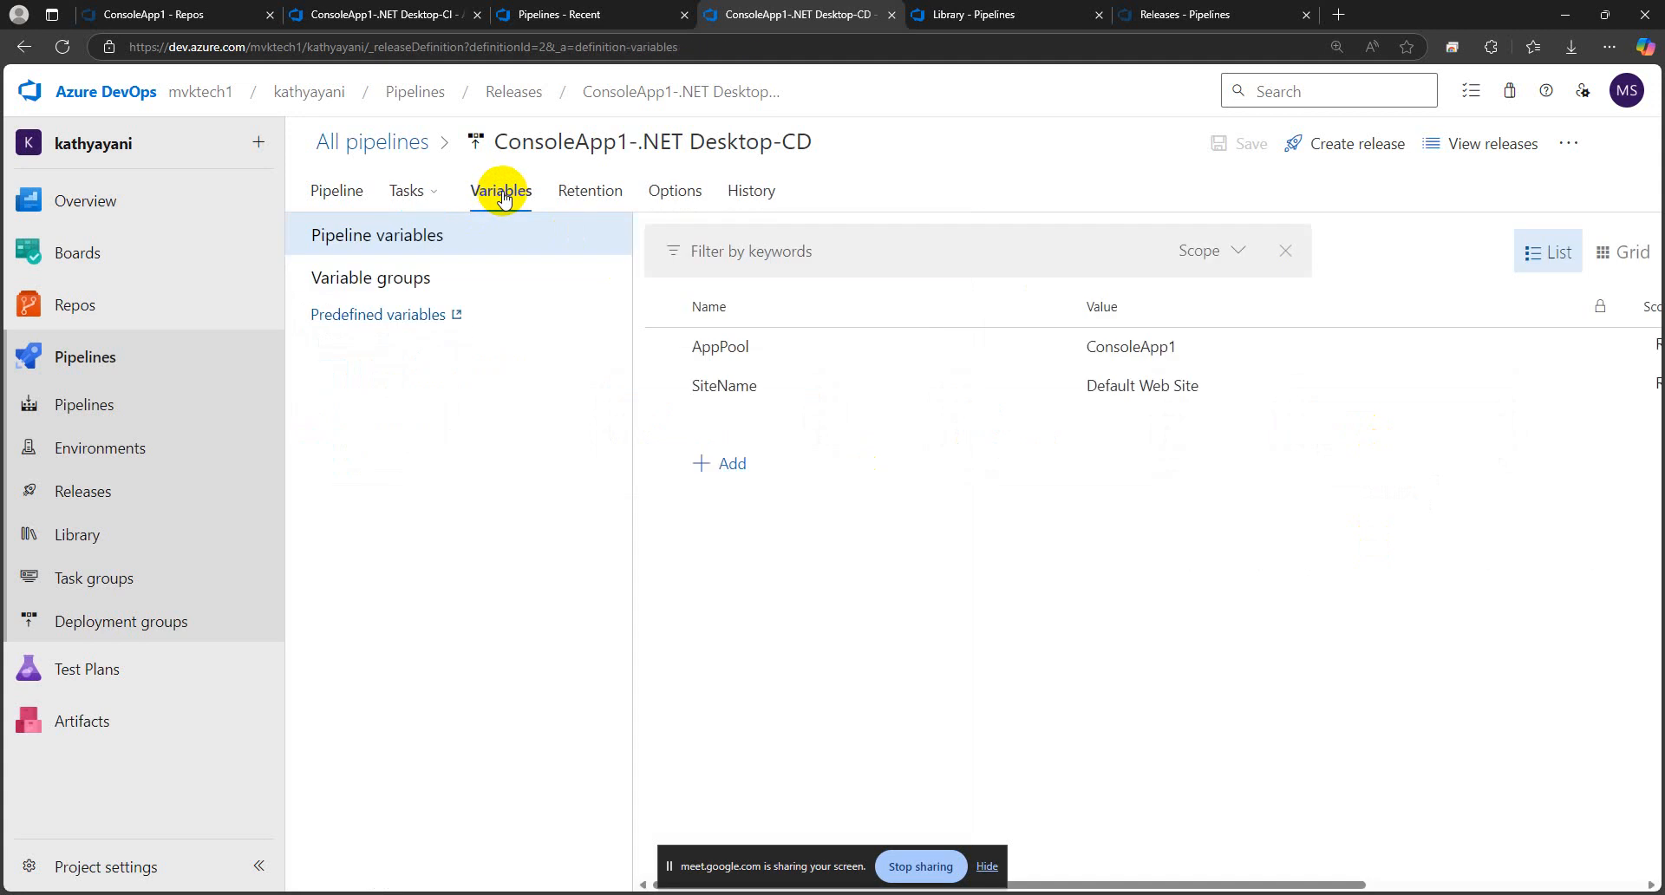
click(440, 274)
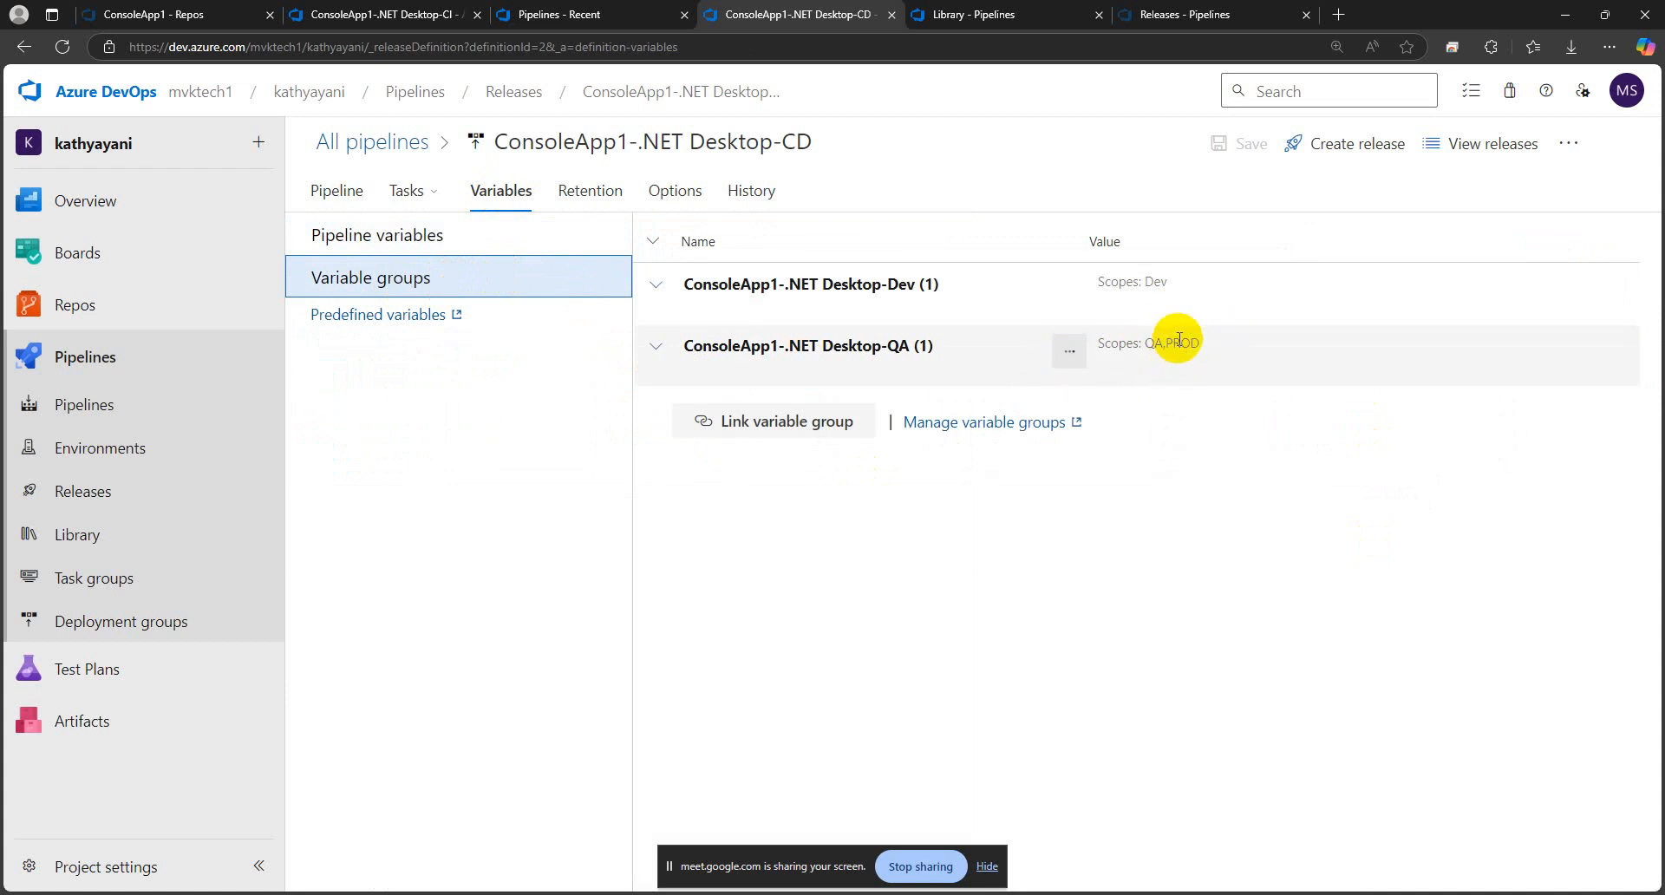
click(1070, 354)
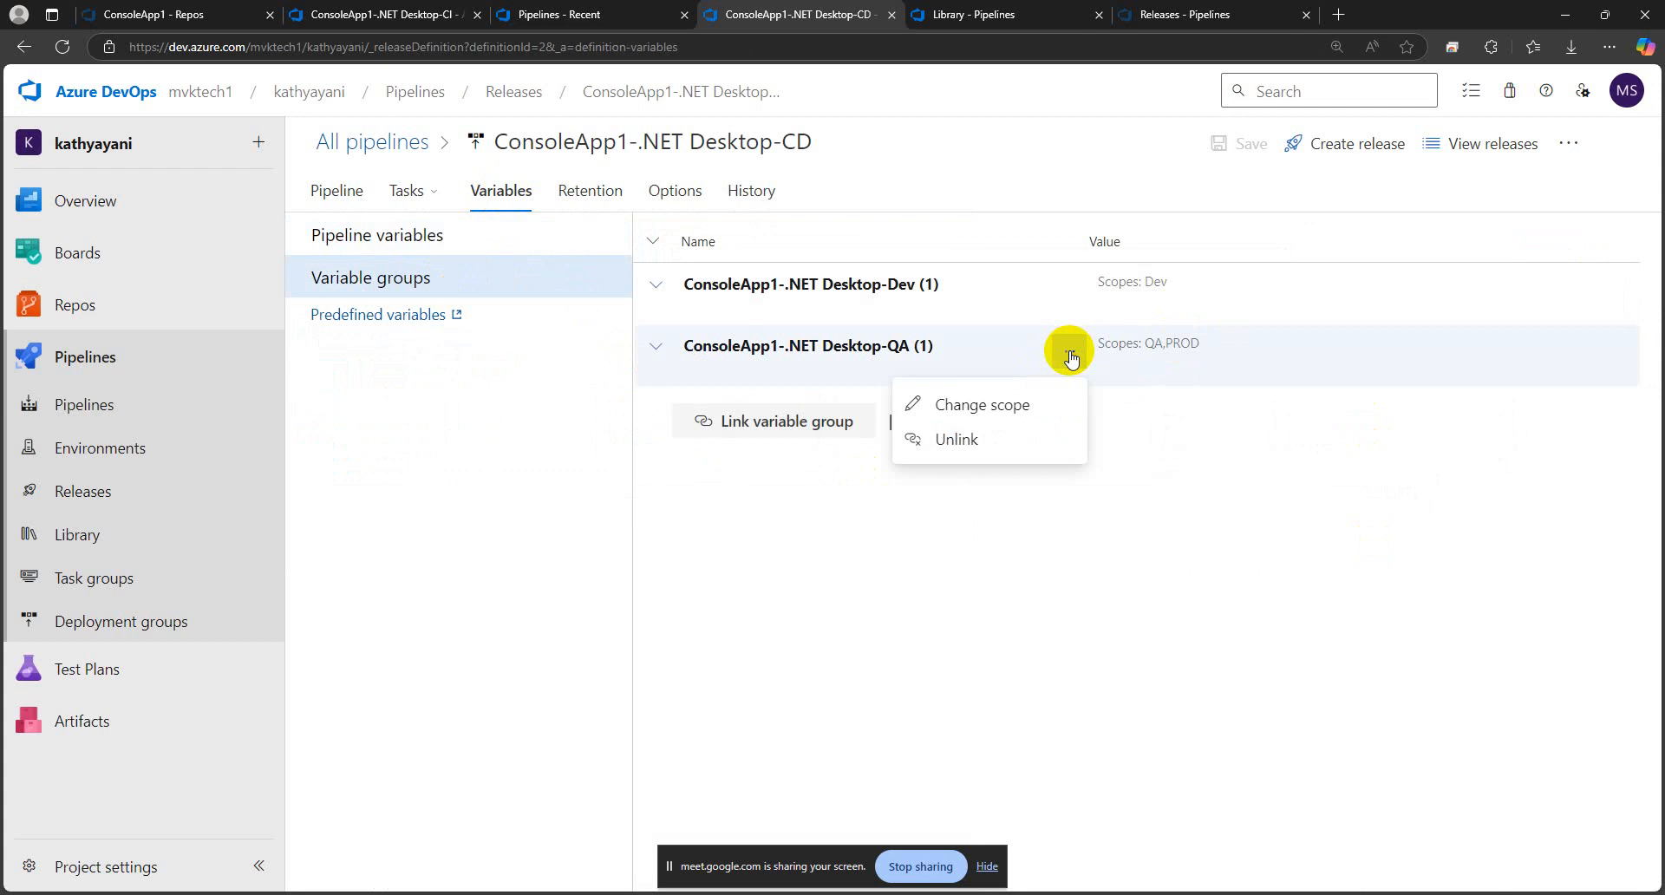
click(981, 406)
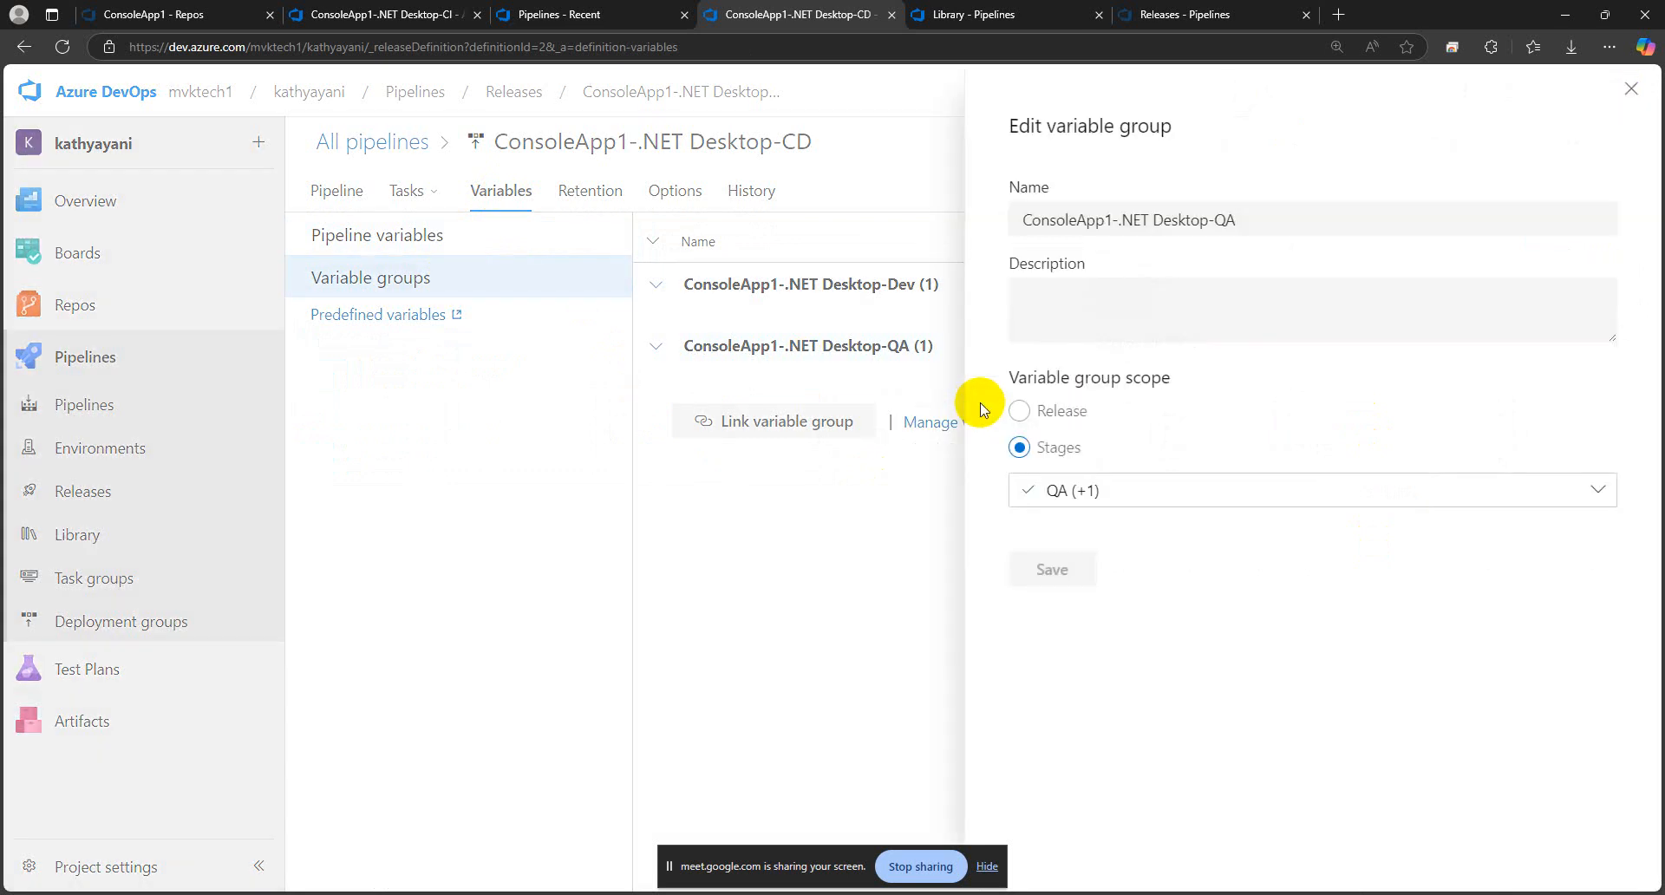
click(1086, 490)
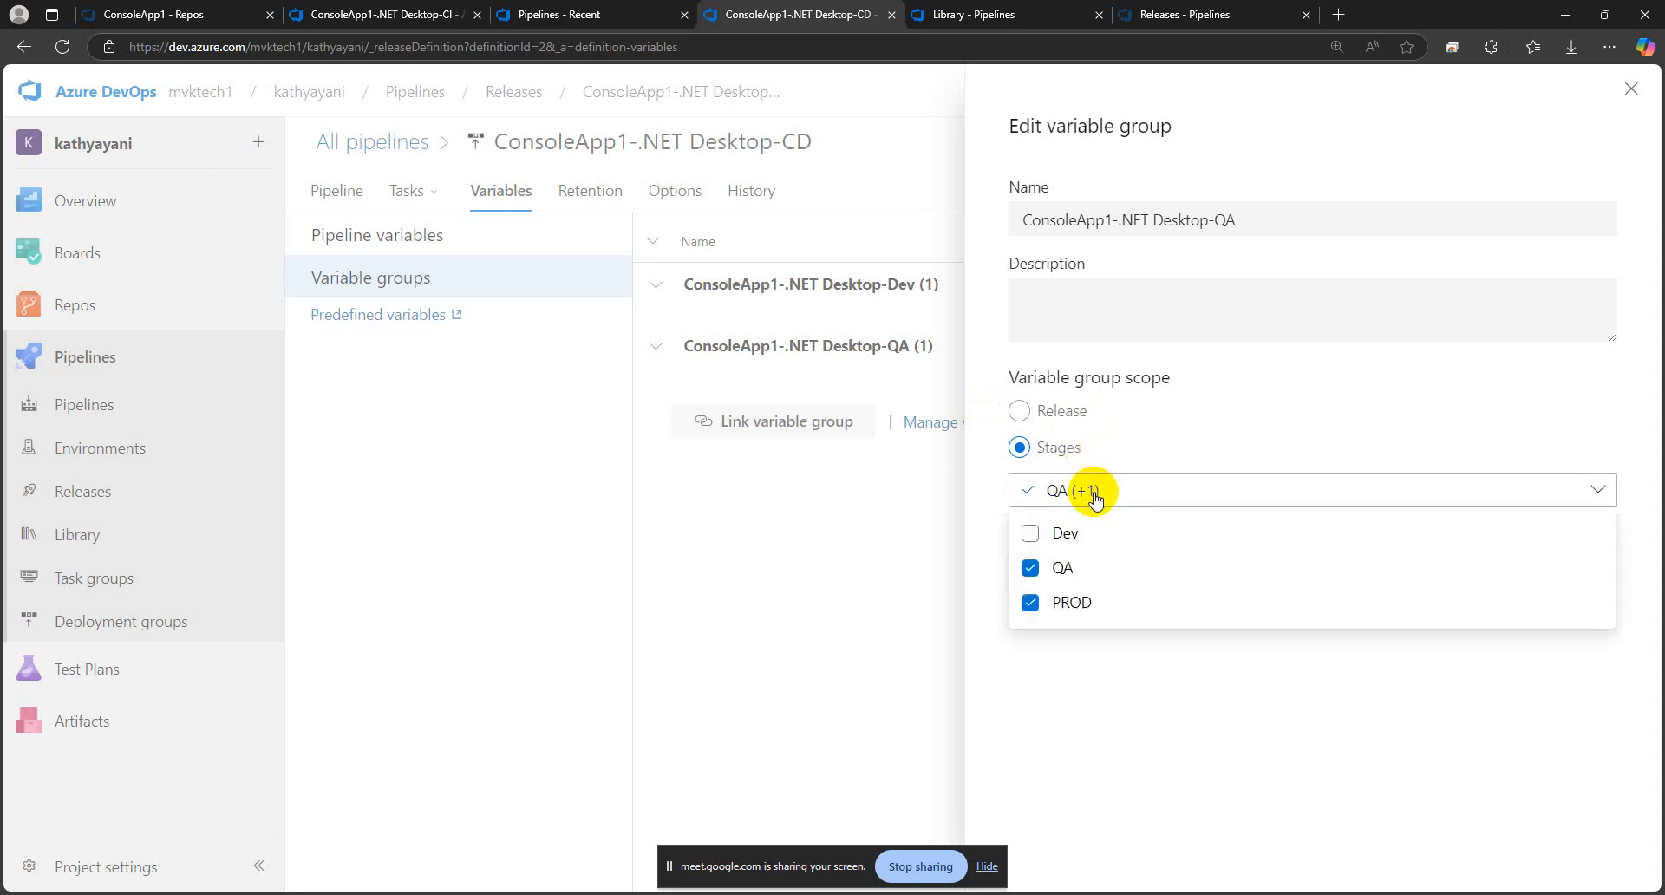
click(1072, 602)
click(1115, 669)
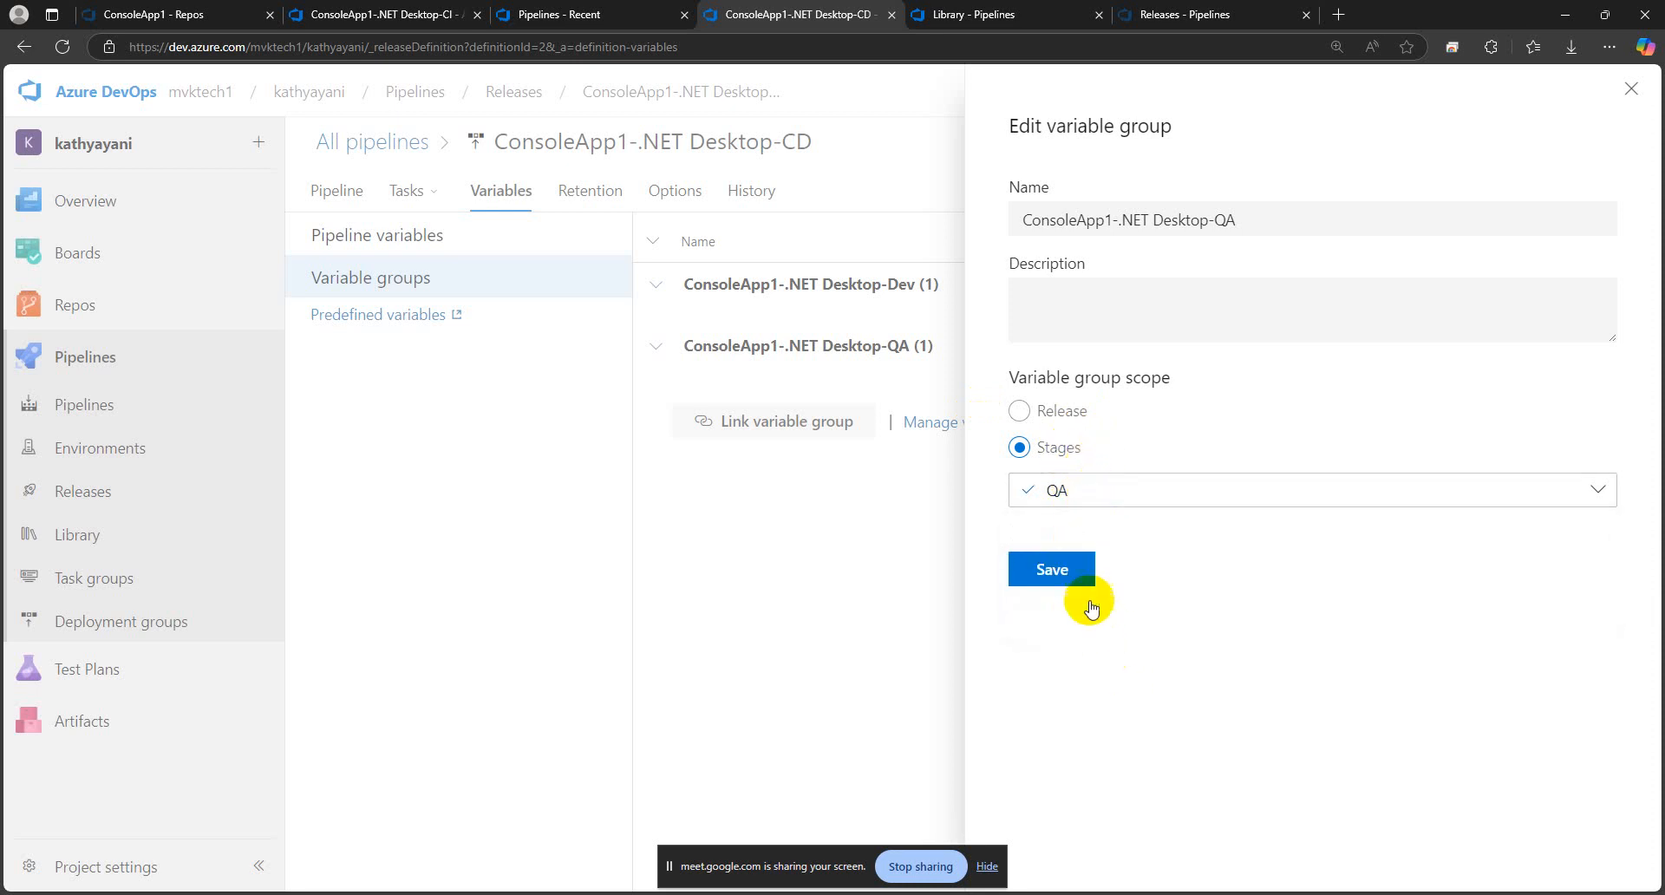
click(1054, 571)
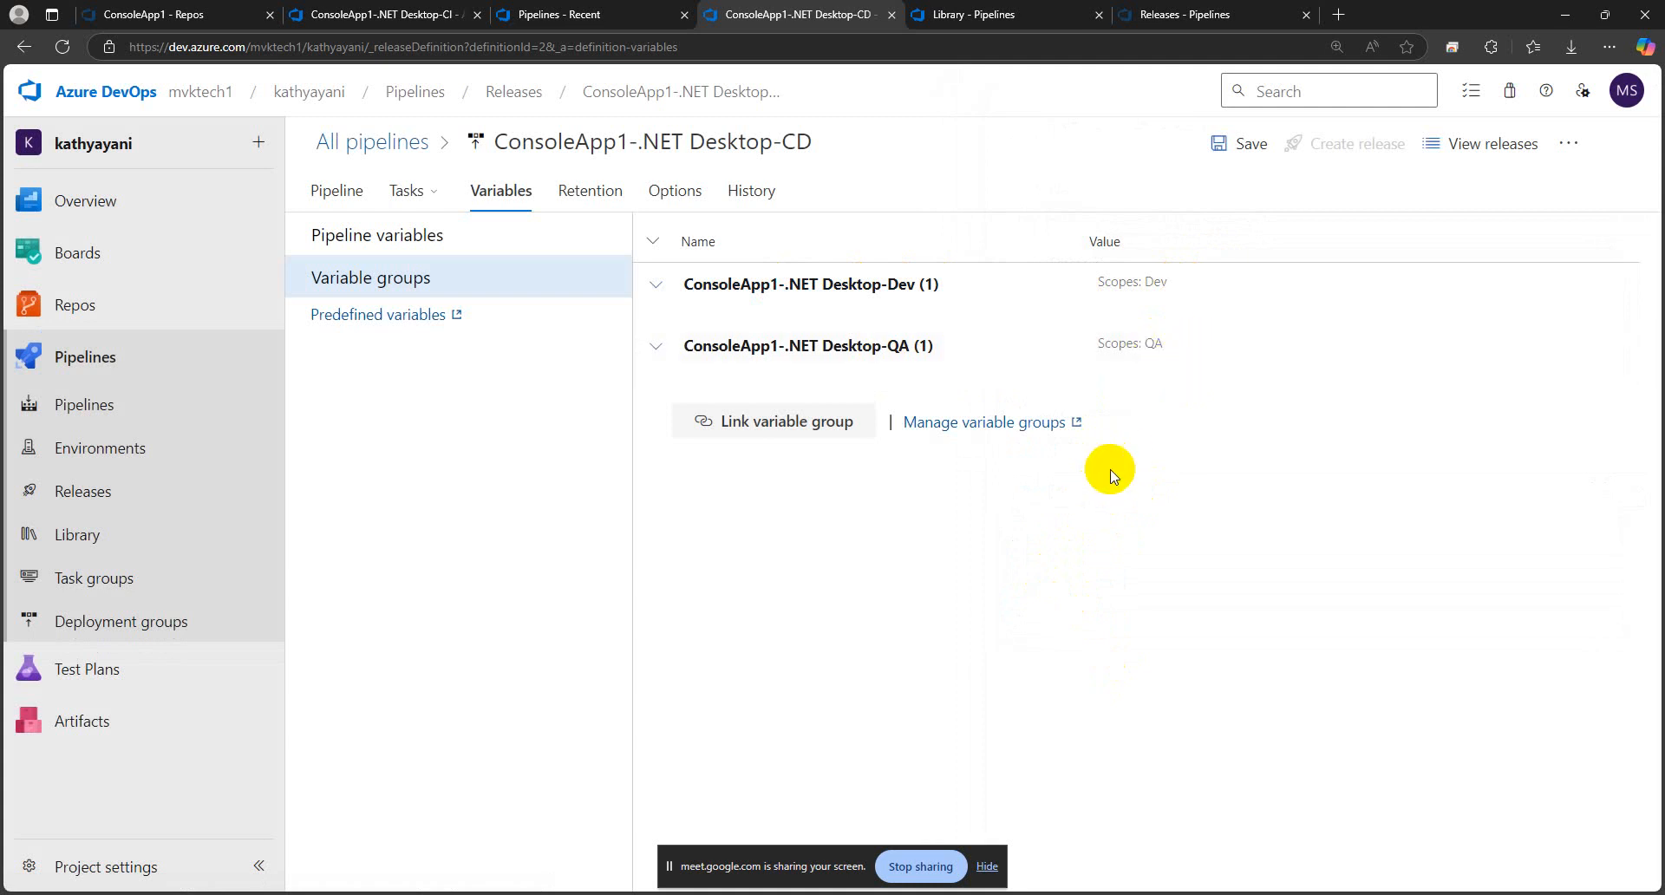
Link the ConsoleApp1-.NET Desktop-PROD variable group to the release pipeline, scoped only to the PROD stage
click(743, 423)
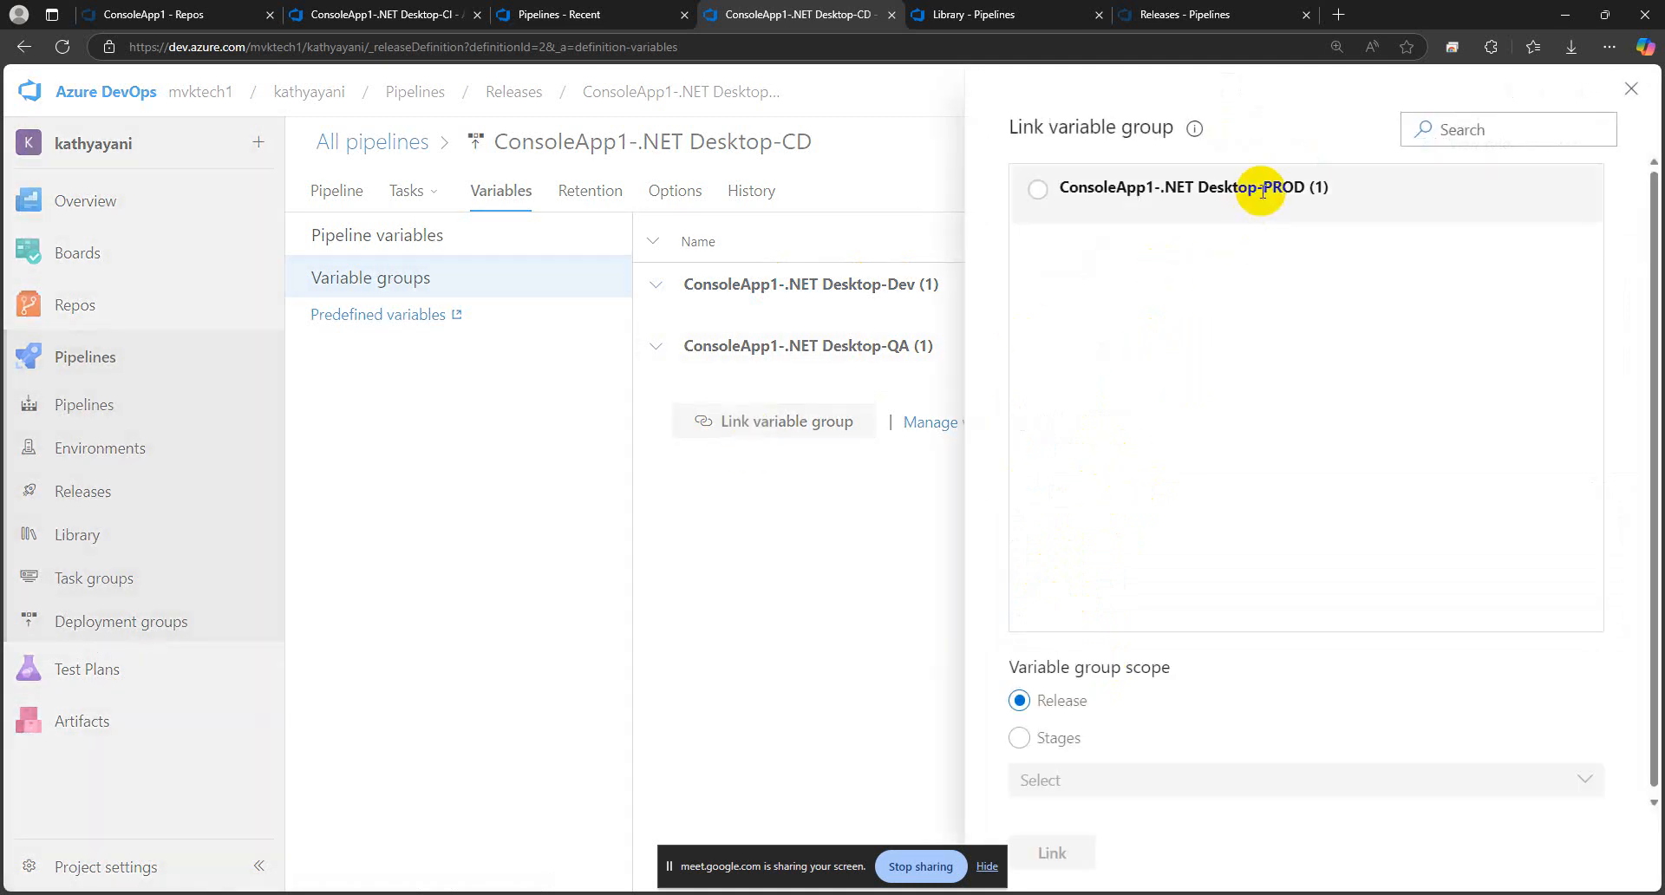
click(1160, 187)
click(1067, 737)
click(1093, 785)
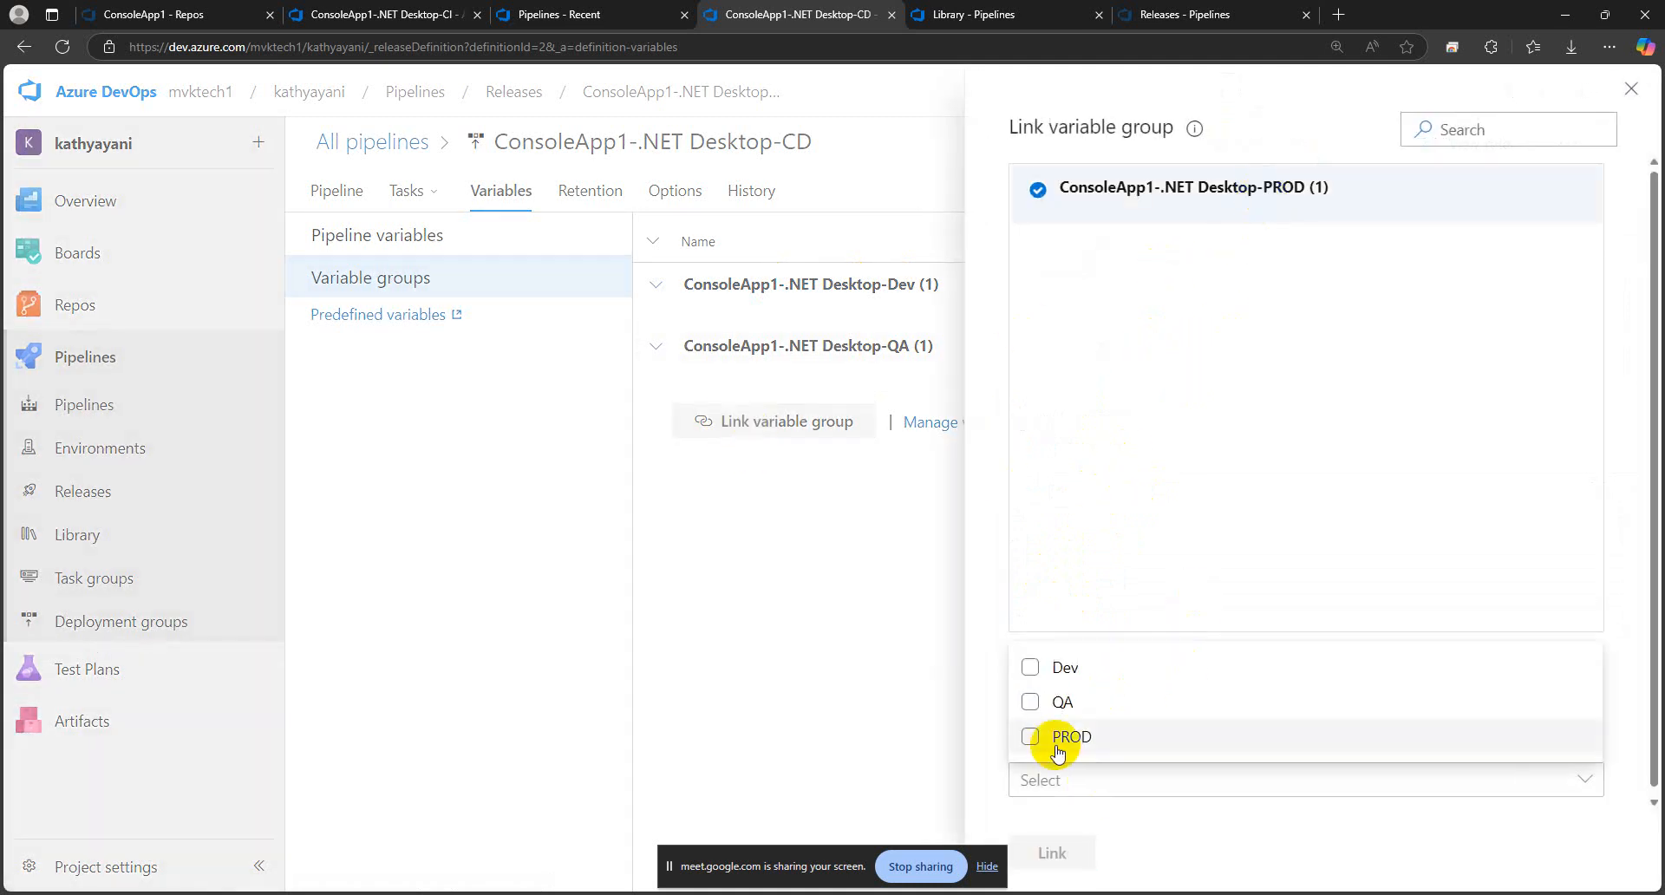
click(1052, 731)
click(1064, 846)
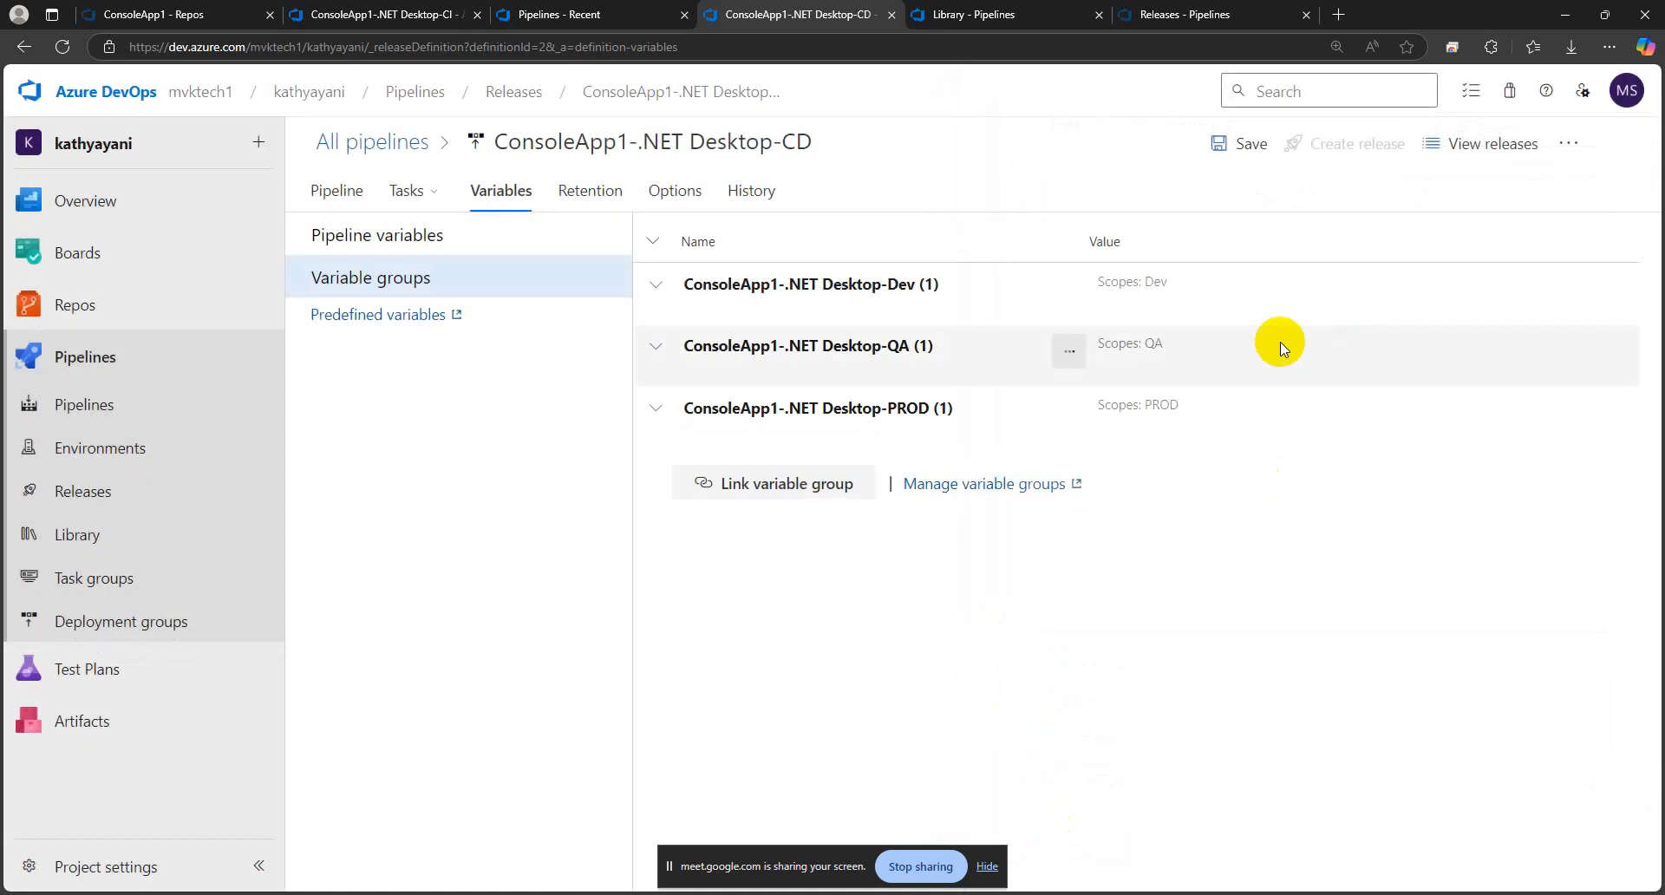
Check the vApp variable in the linked PROD variable group and save the release pipeline
click(651, 409)
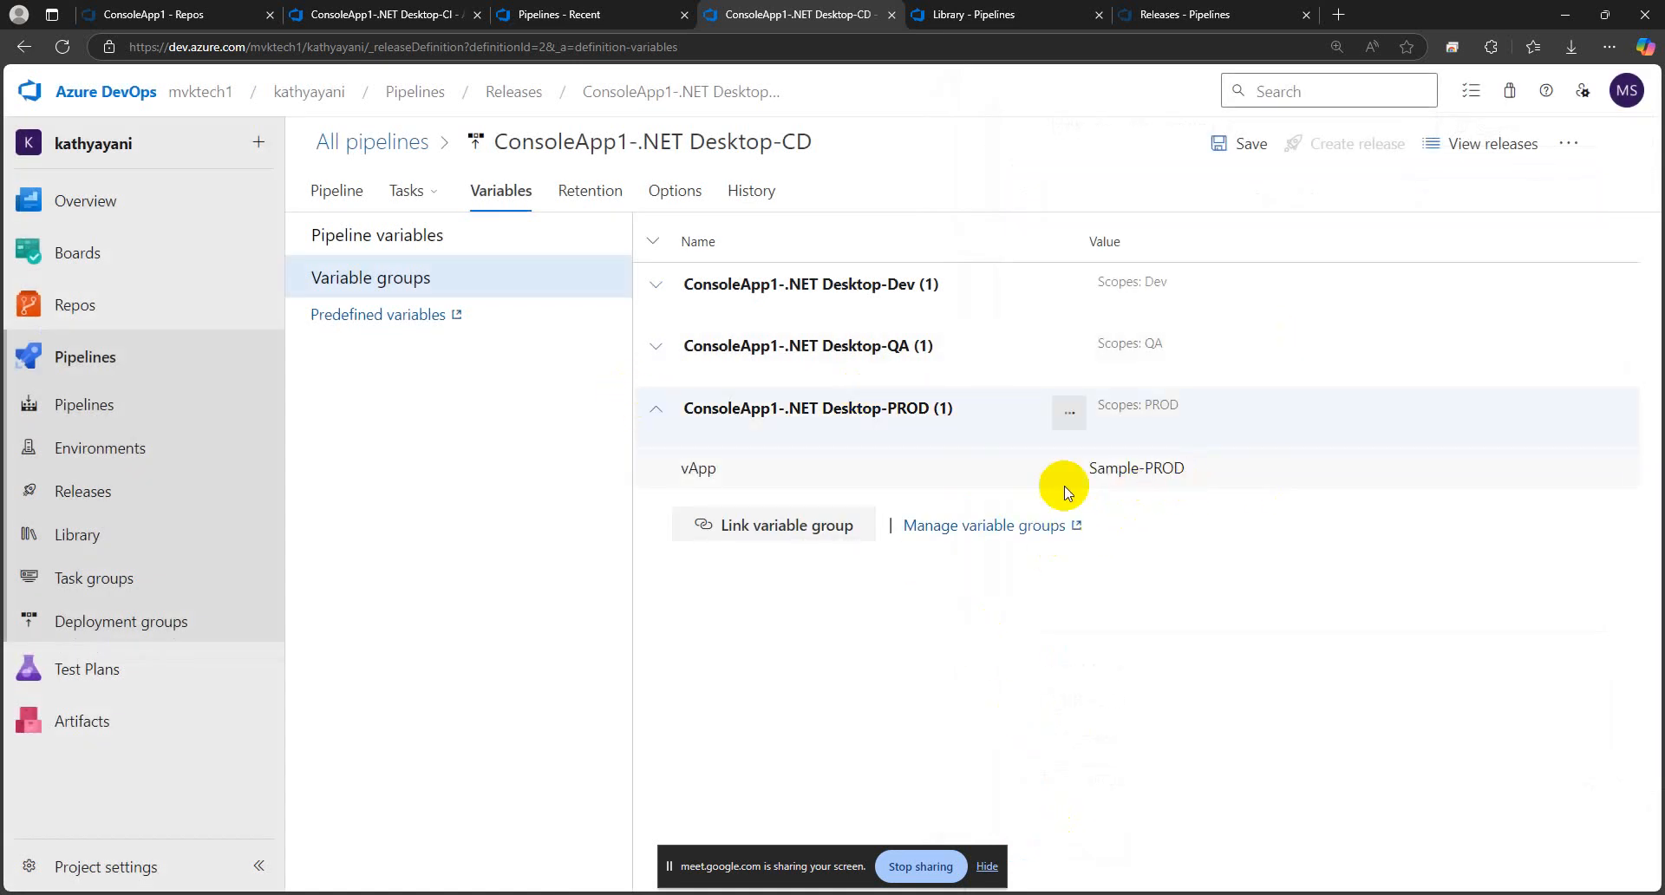
click(654, 408)
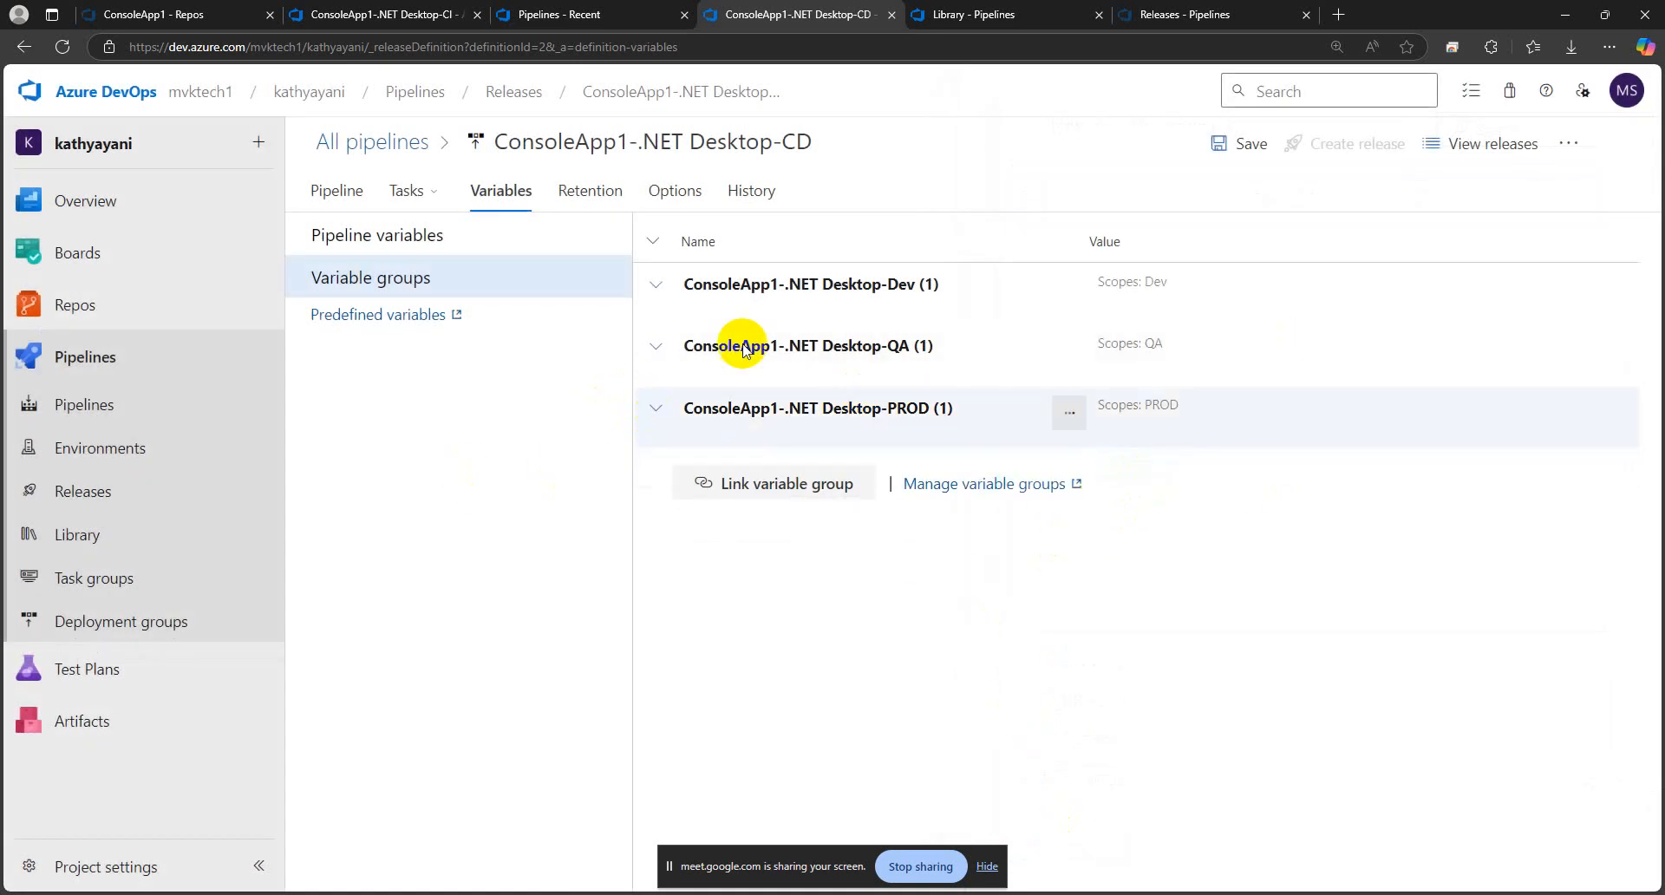
click(1223, 147)
click(922, 564)
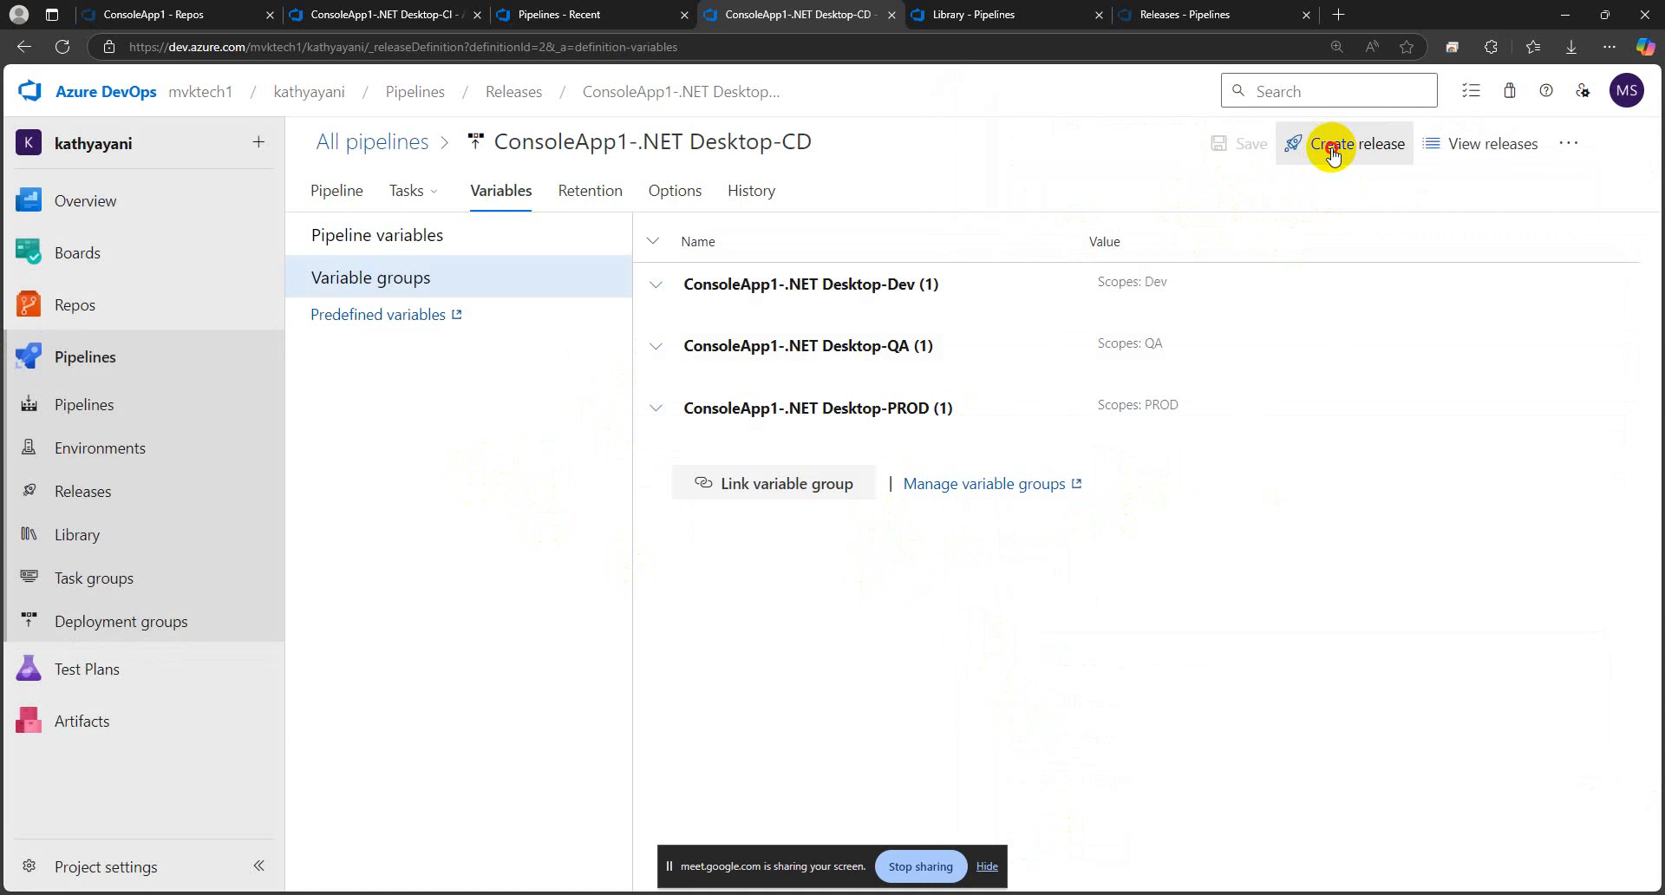
Create a new release with artifact version 20250304.1 and automated triggers for all stages, and open that release
click(1333, 148)
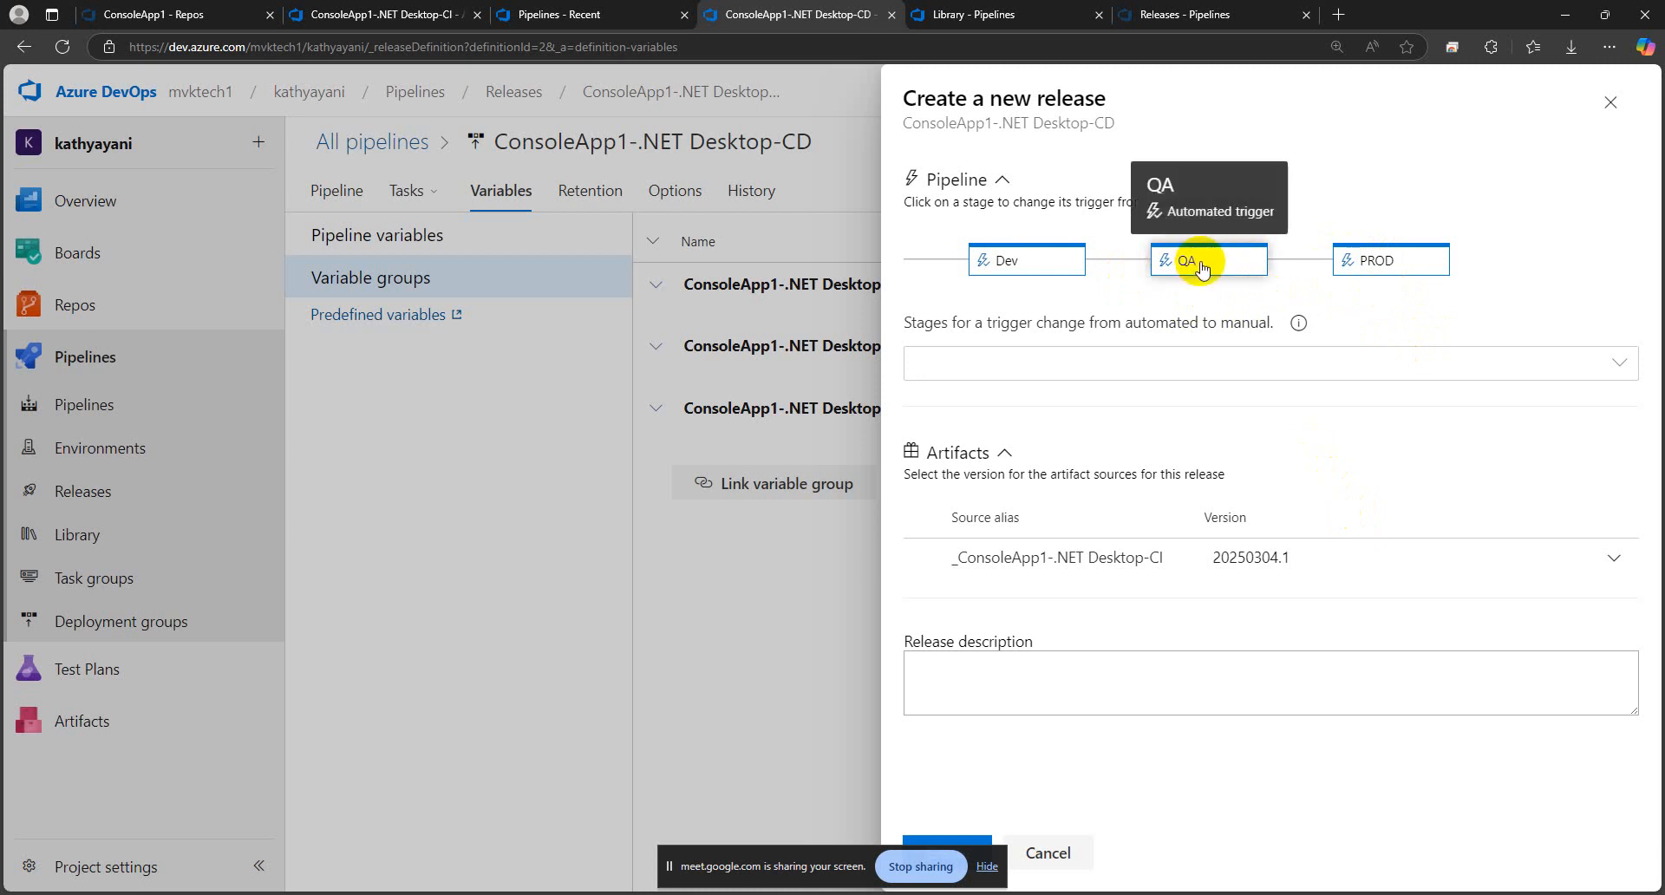
drag(807, 856, 610, 808)
click(947, 852)
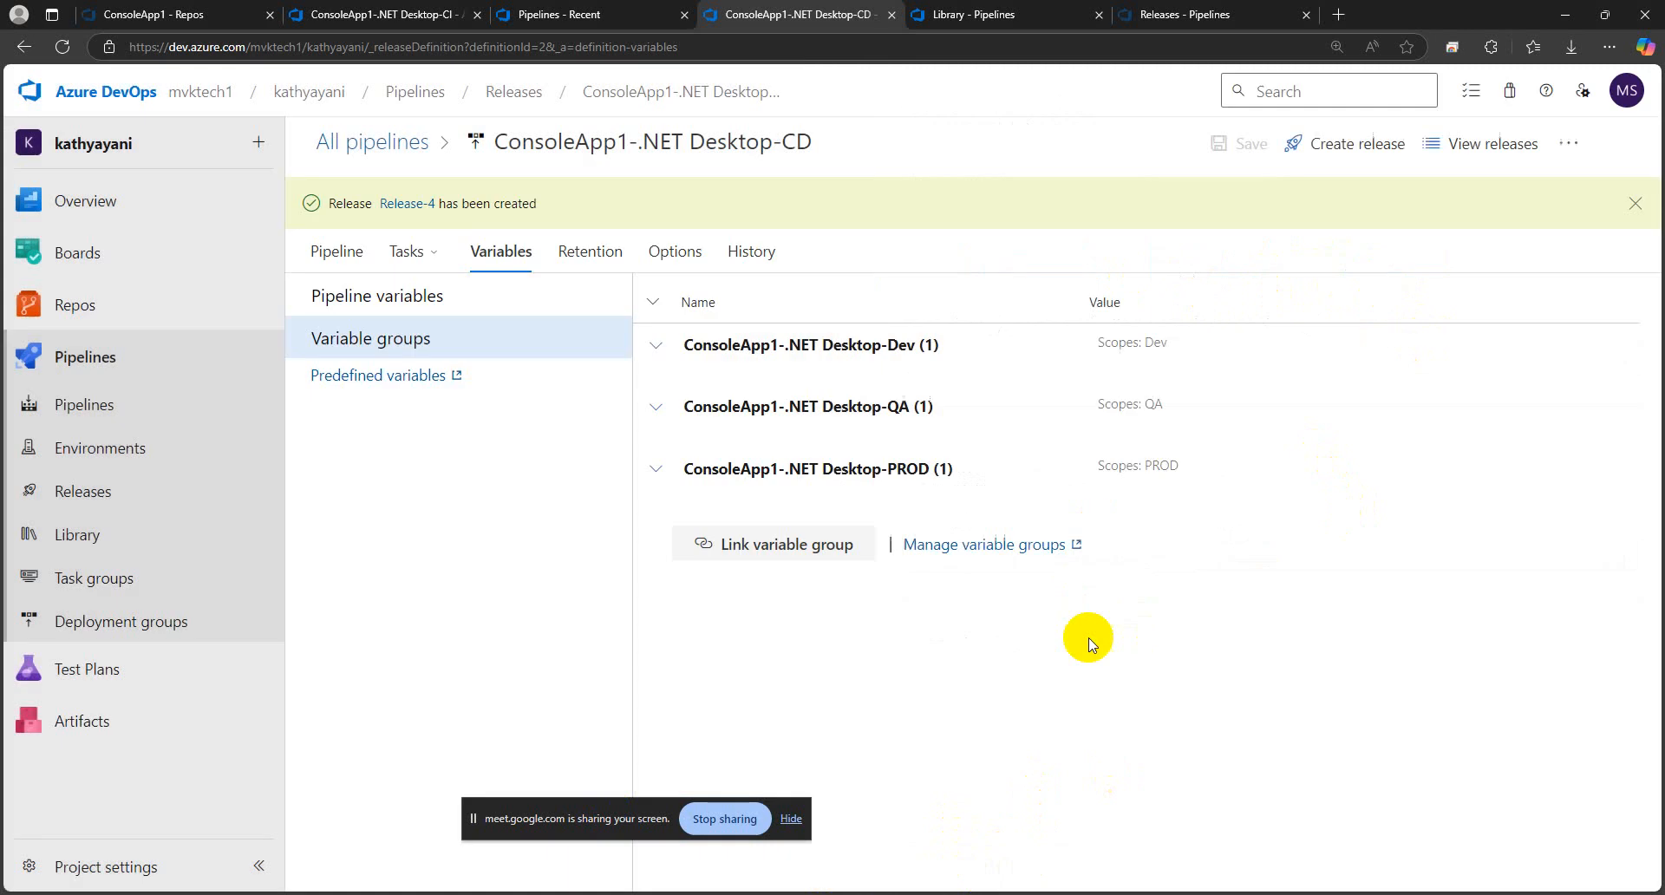
click(413, 206)
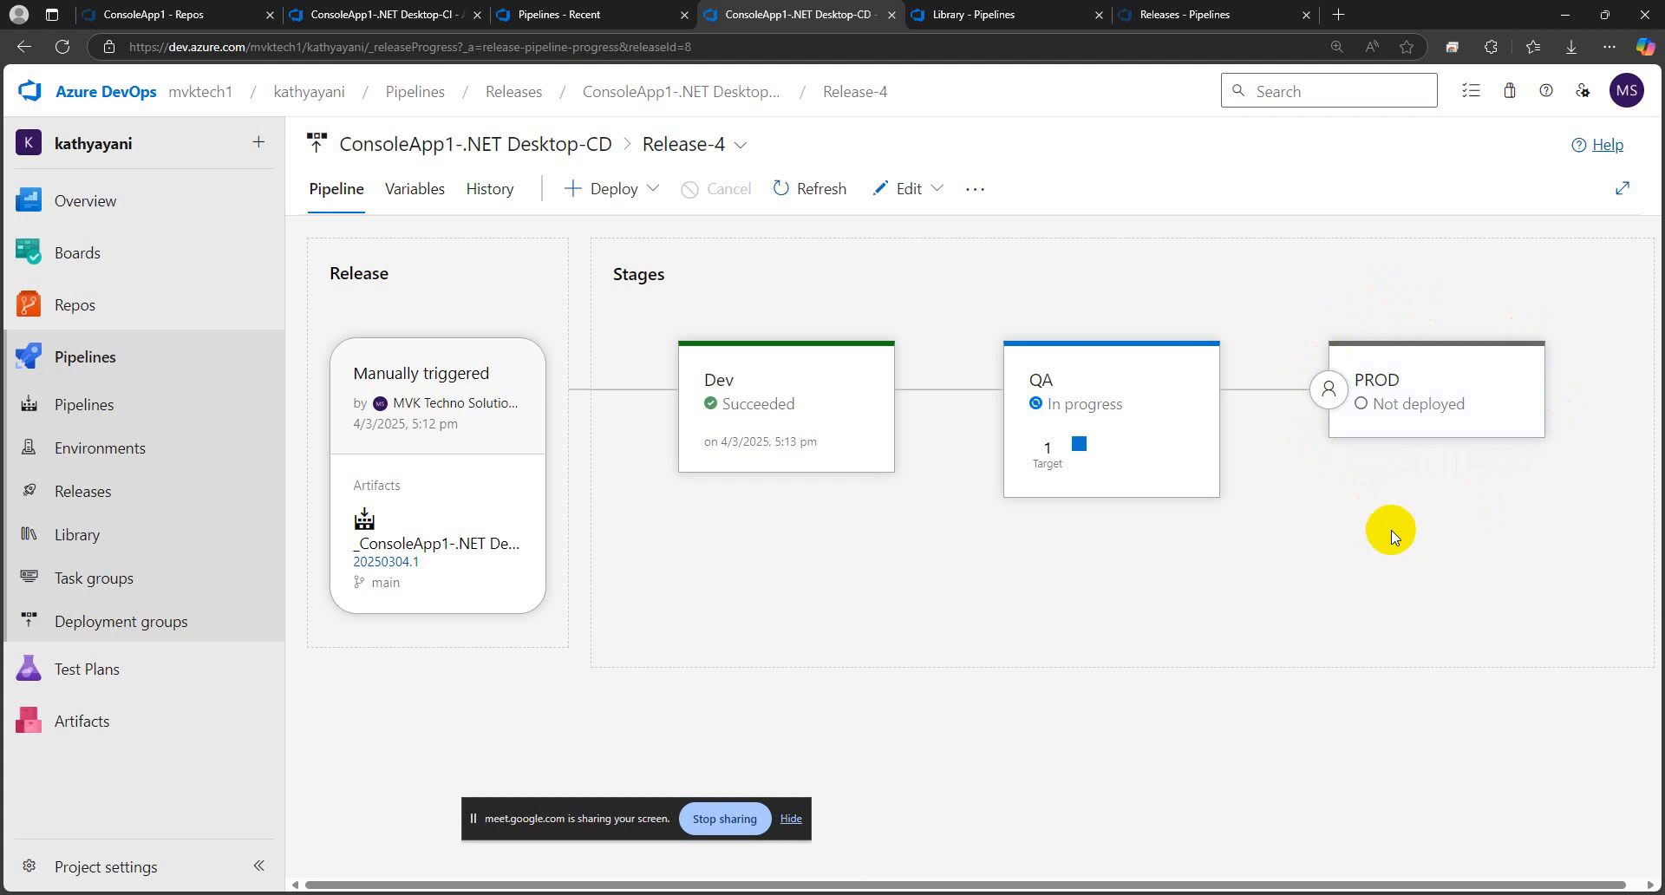
Approve the pending PROD stage deployment of Release-4 without a comment and return to its stages
mouse_move(1148, 345)
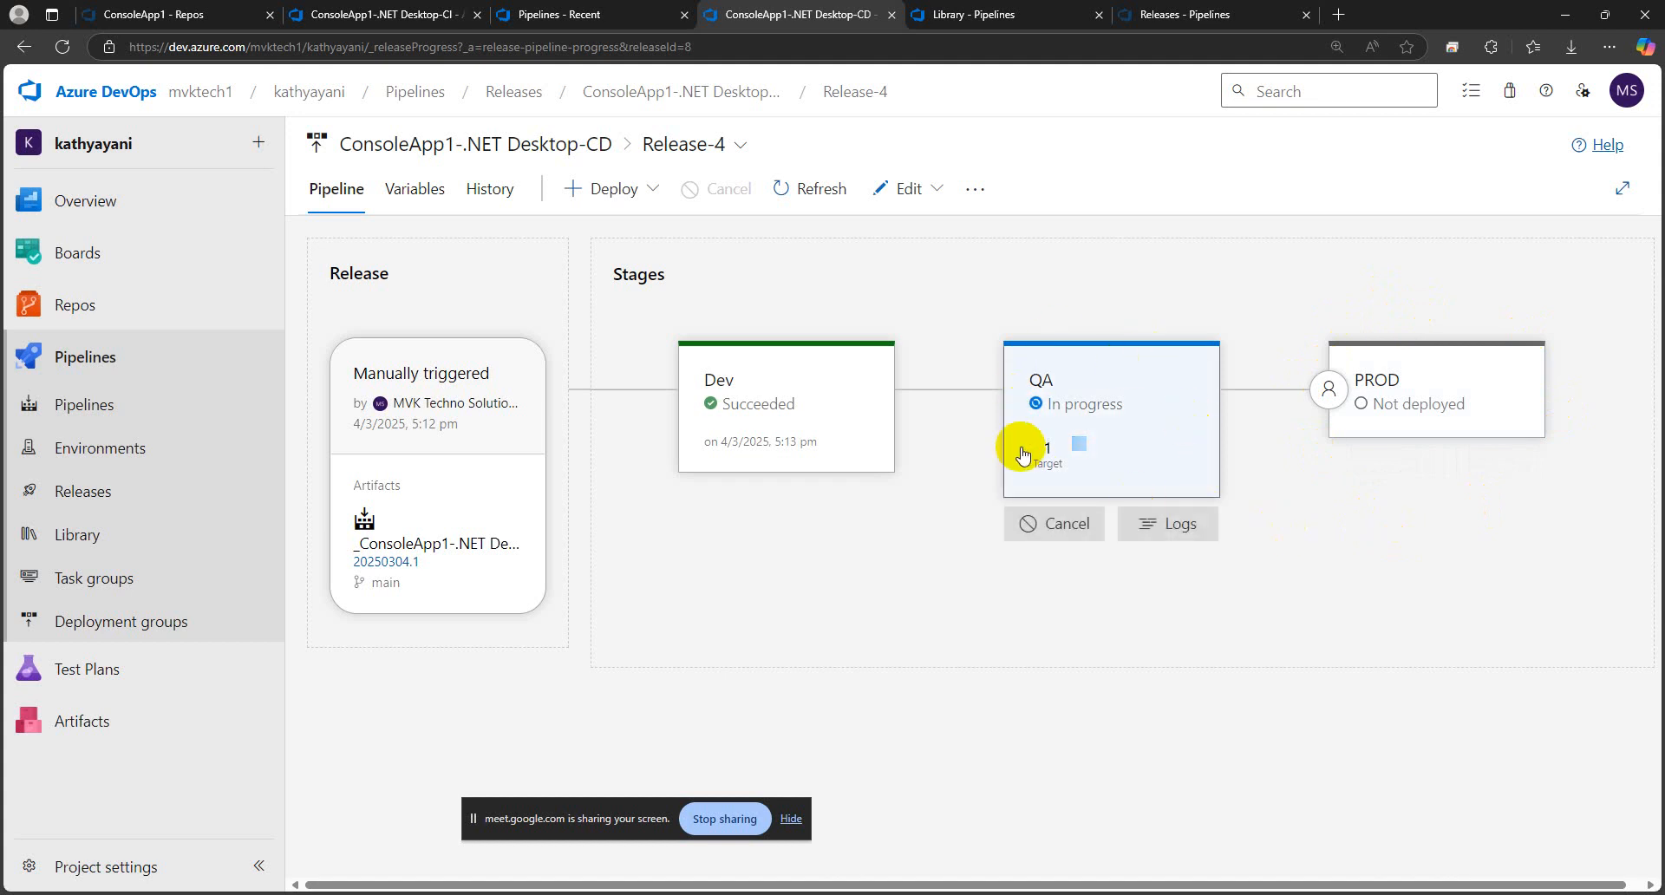
mouse_move(1522, 373)
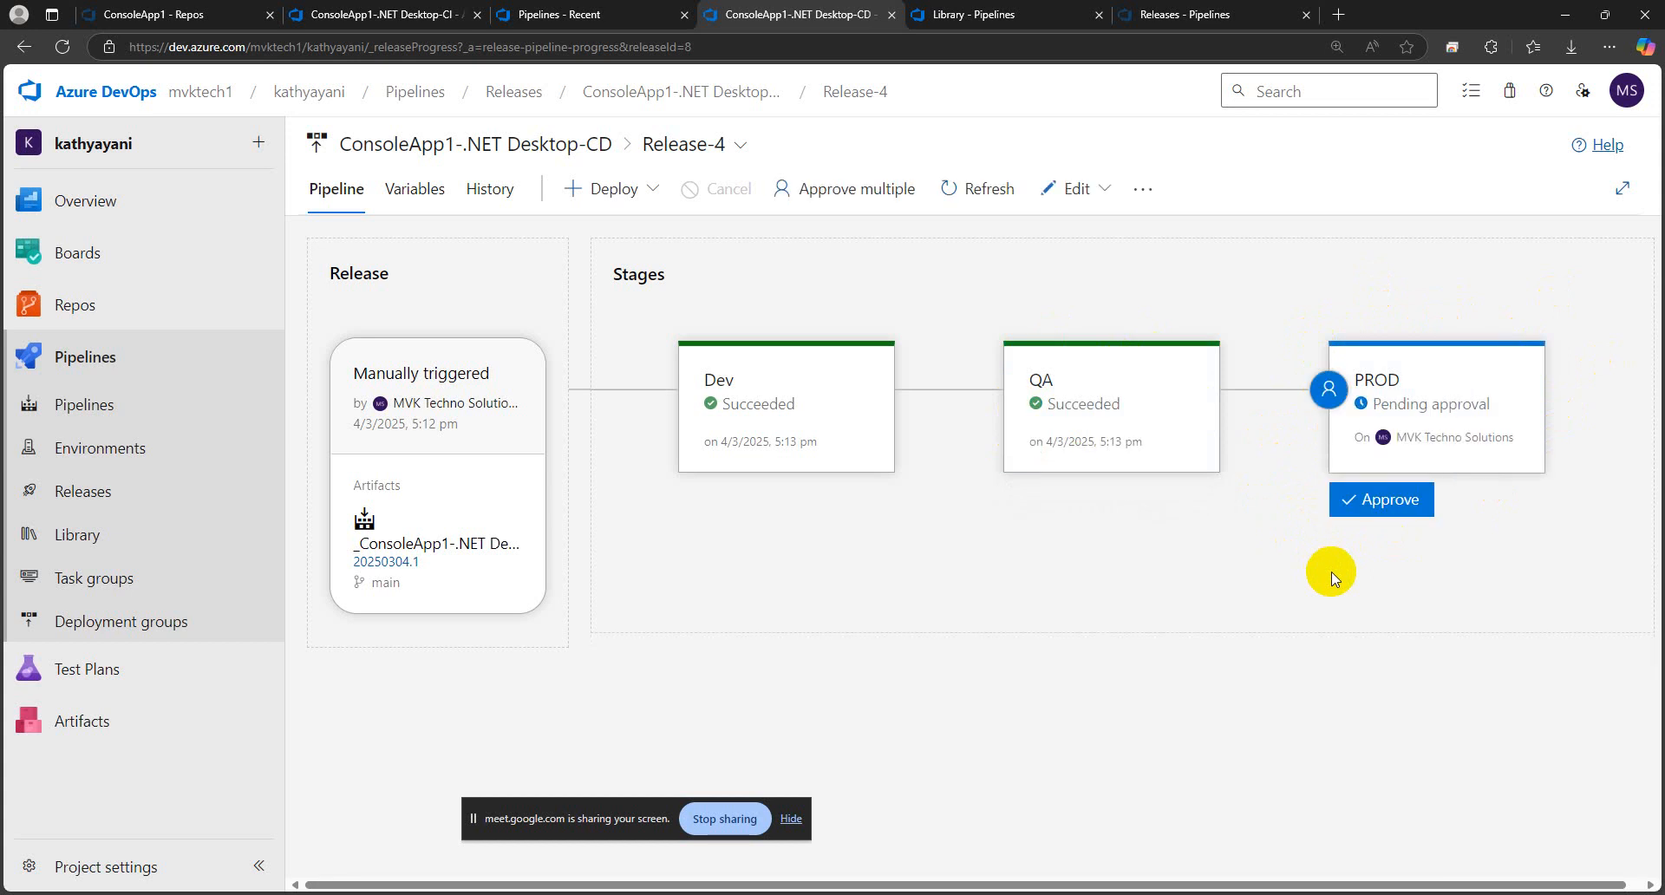
click(1371, 501)
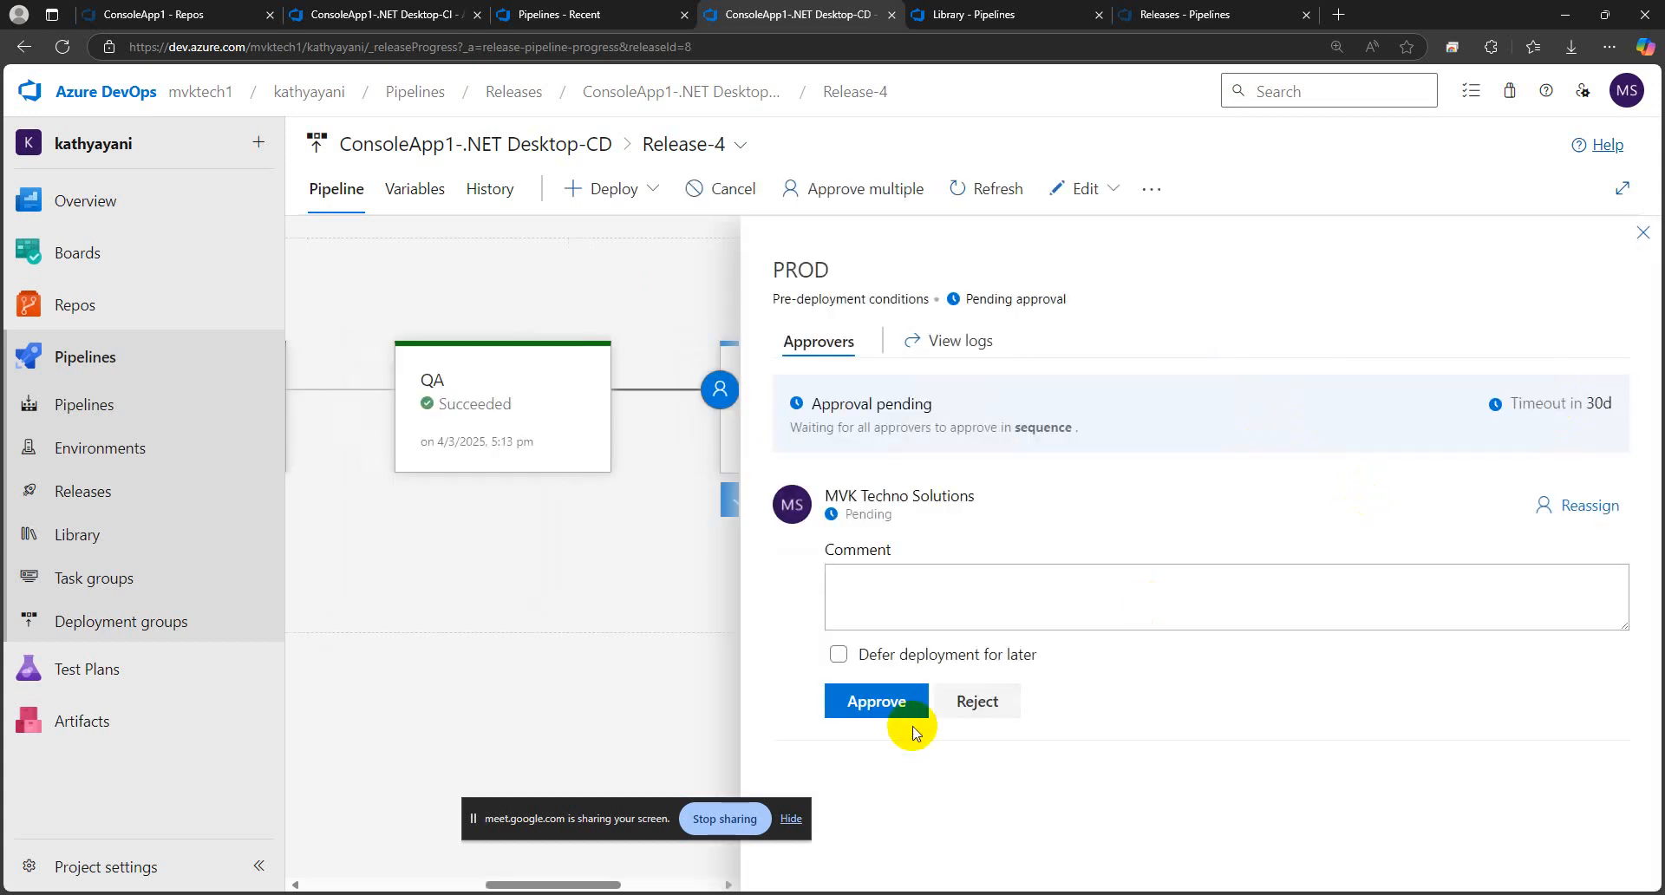
click(893, 699)
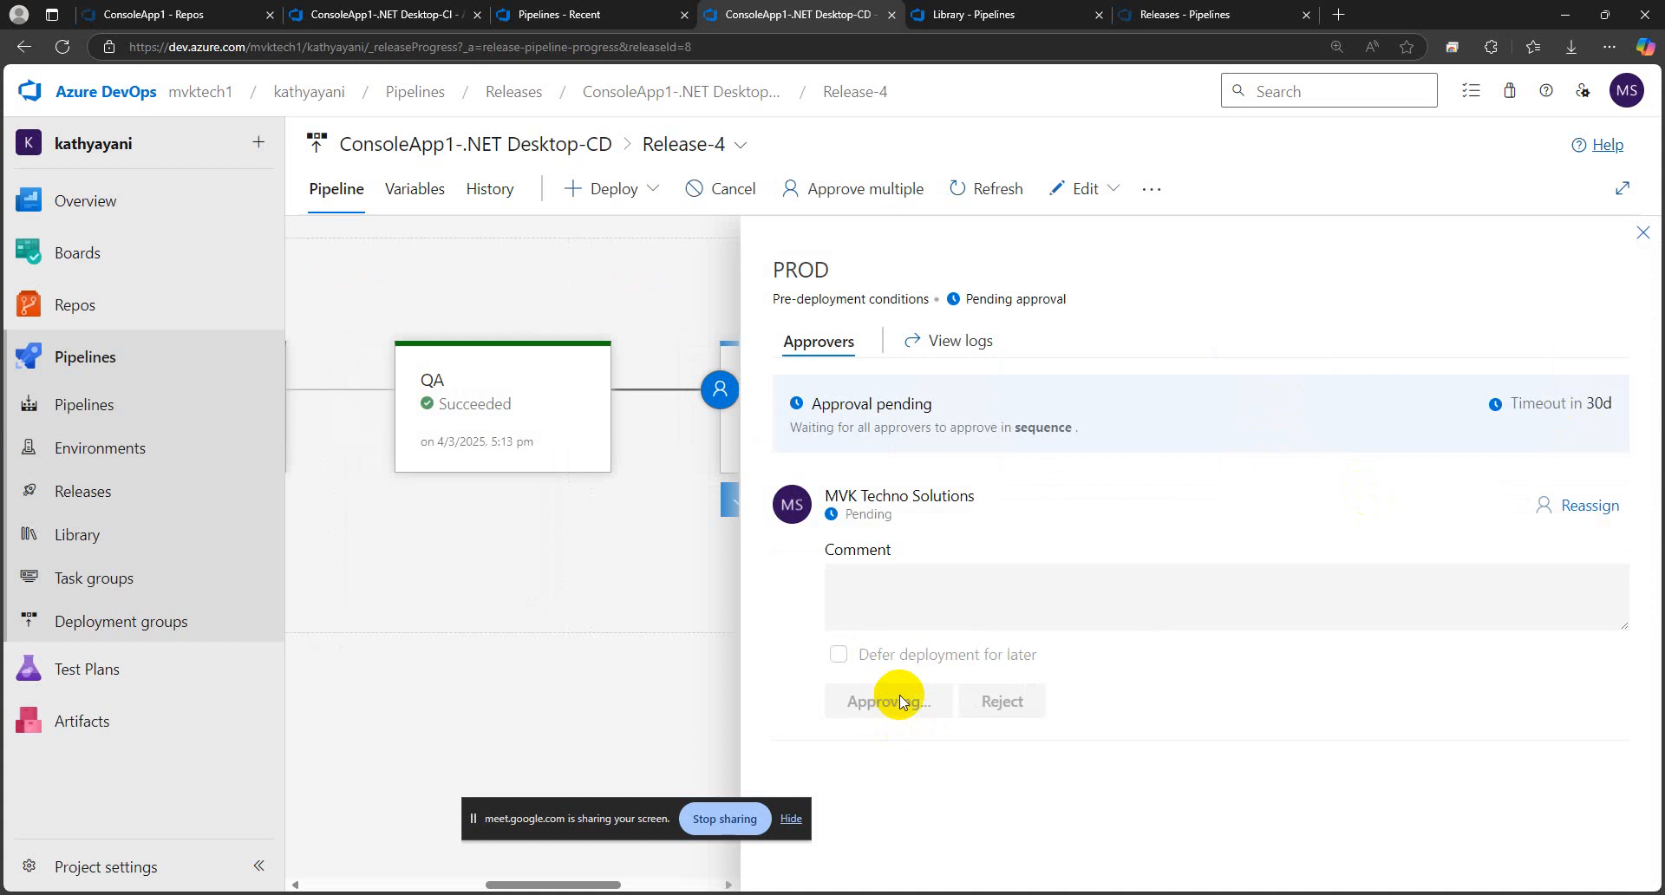
click(1642, 234)
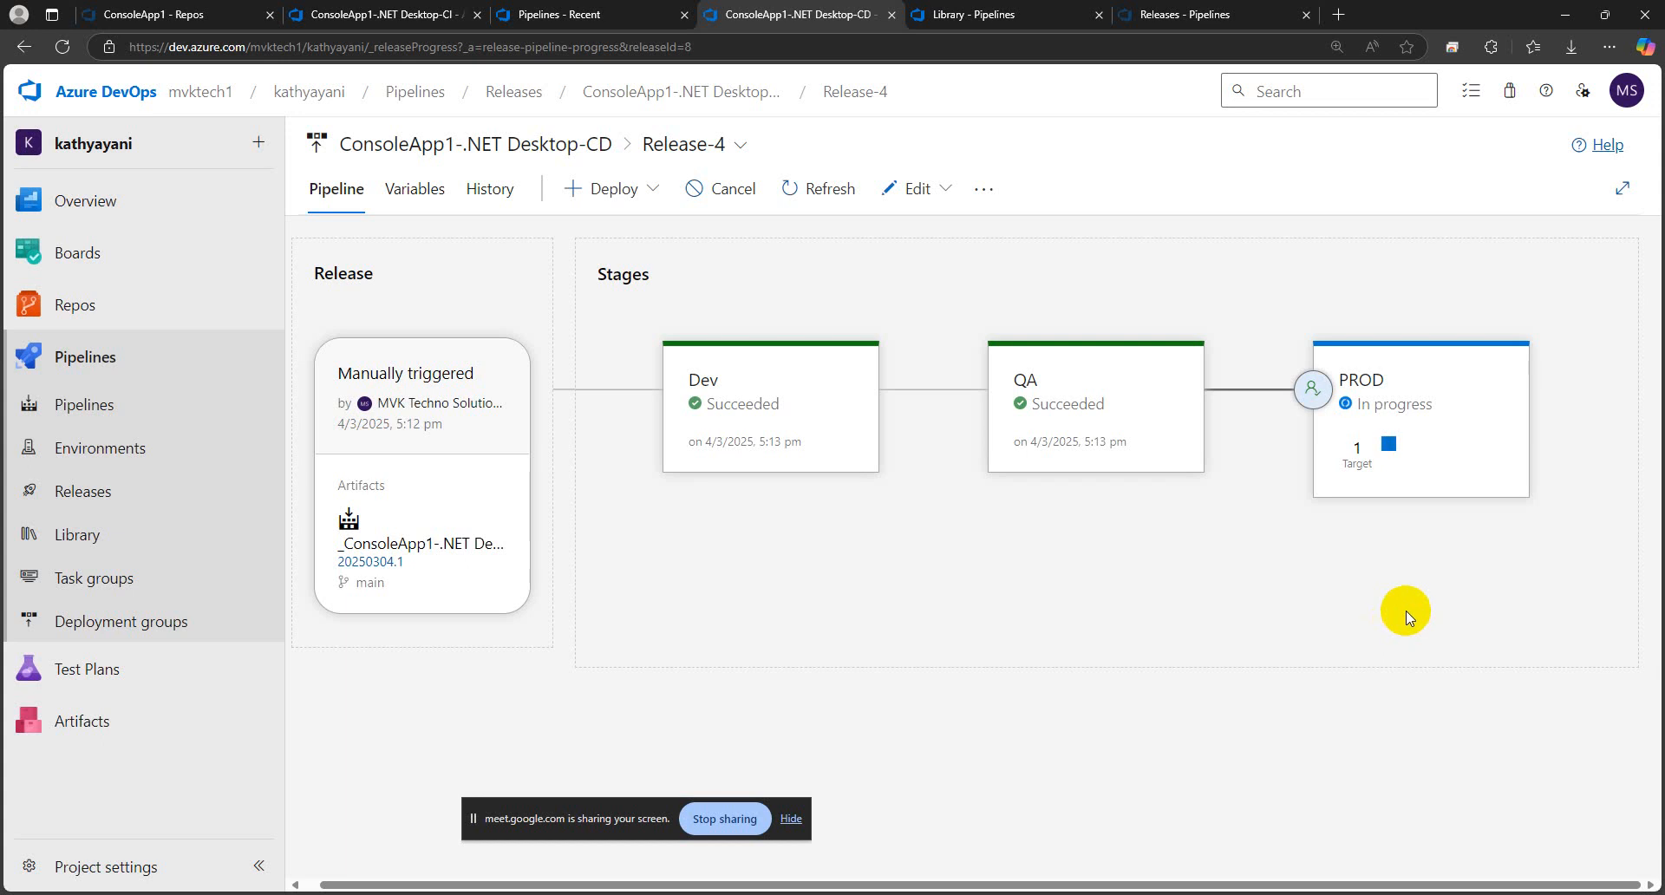
Return to the repository files and open Program.cs in the ConsoleApp1 folder
key(ctrl+shift+Tab)
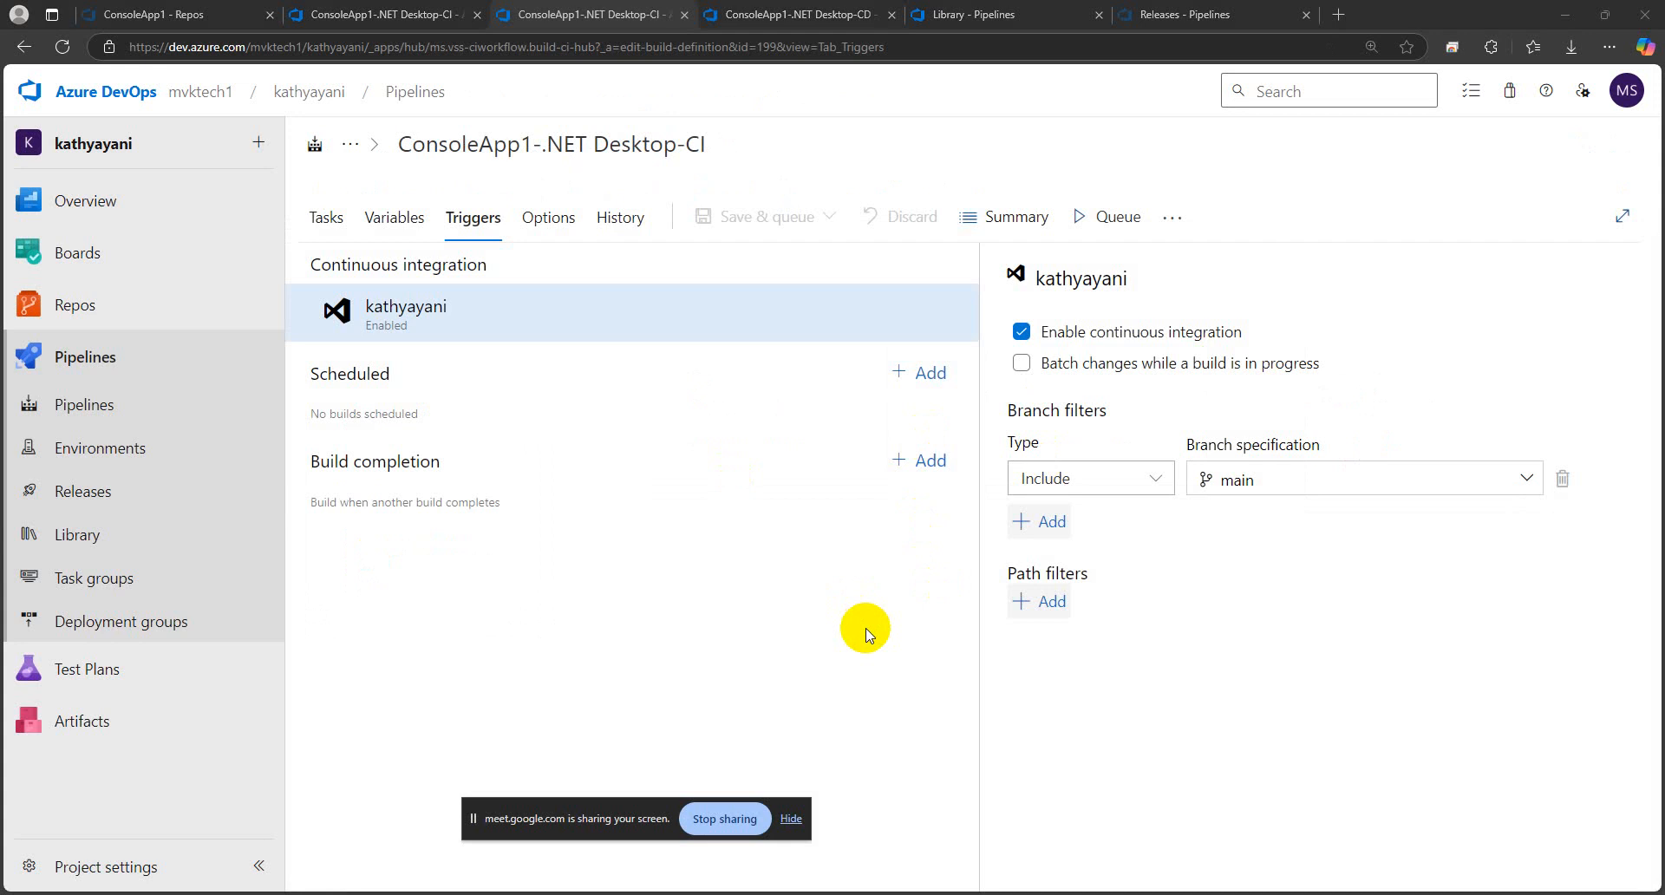
click(345, 24)
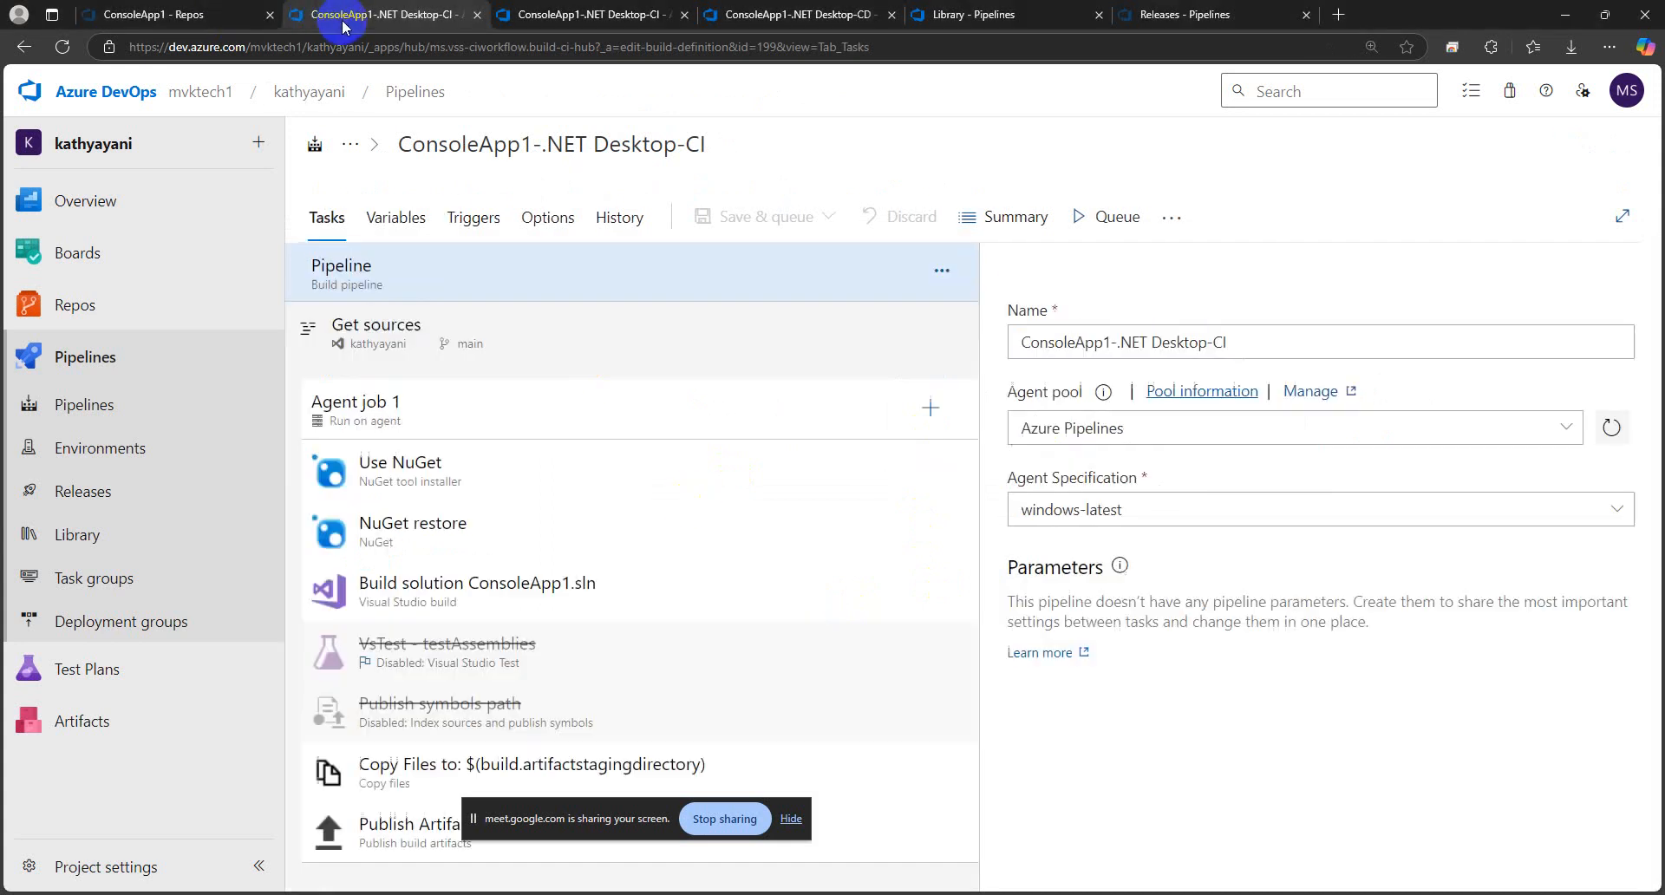
click(140, 15)
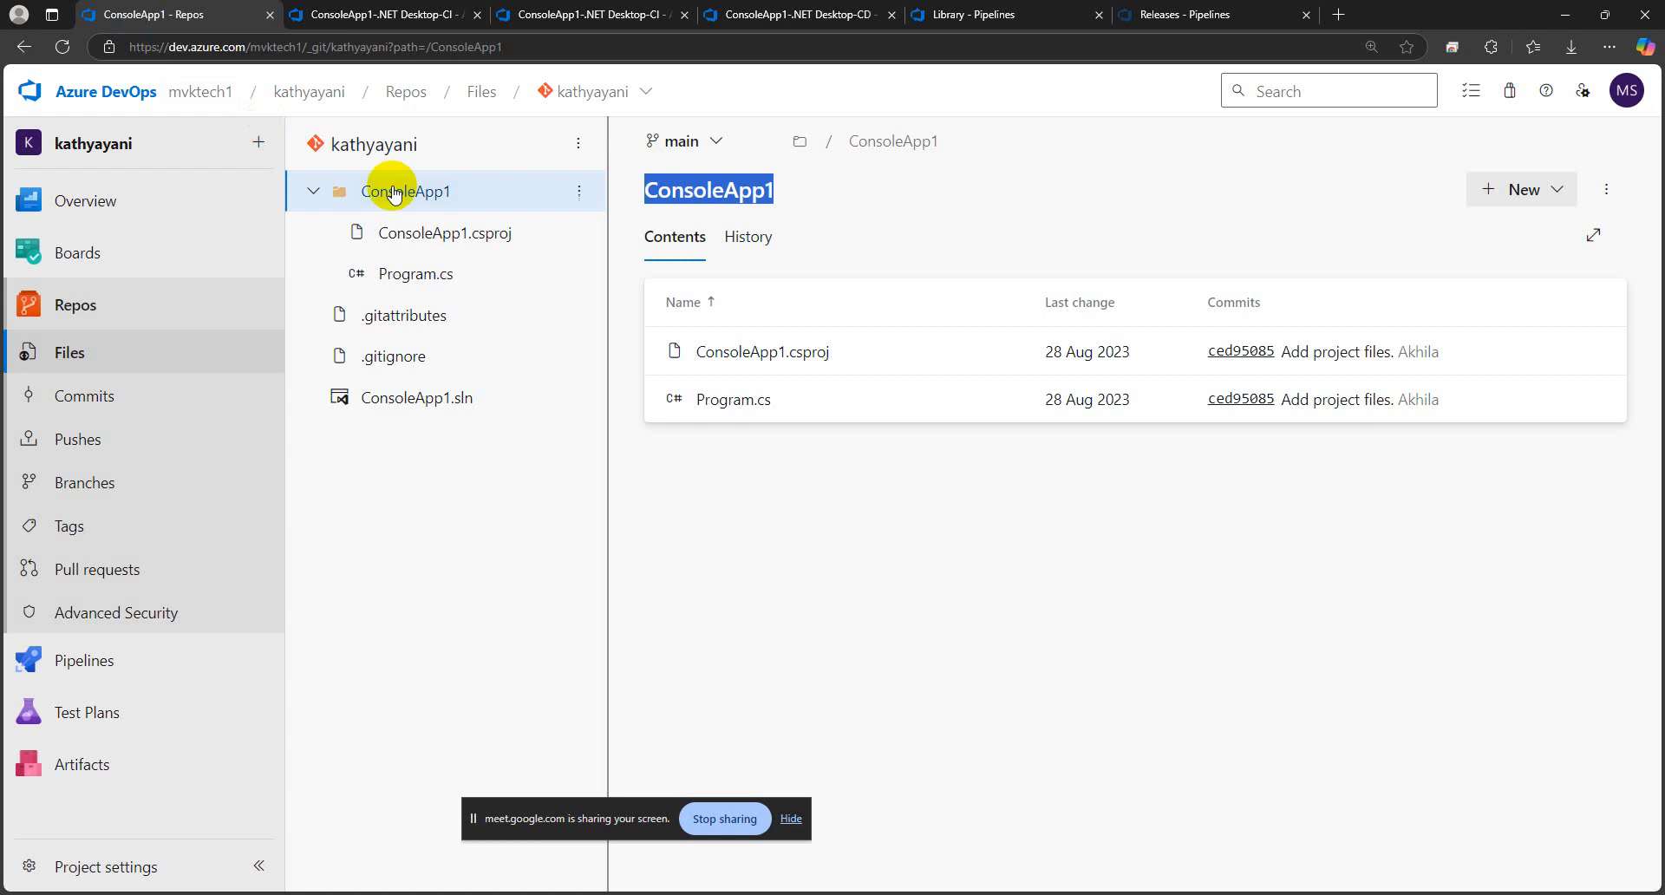
click(770, 435)
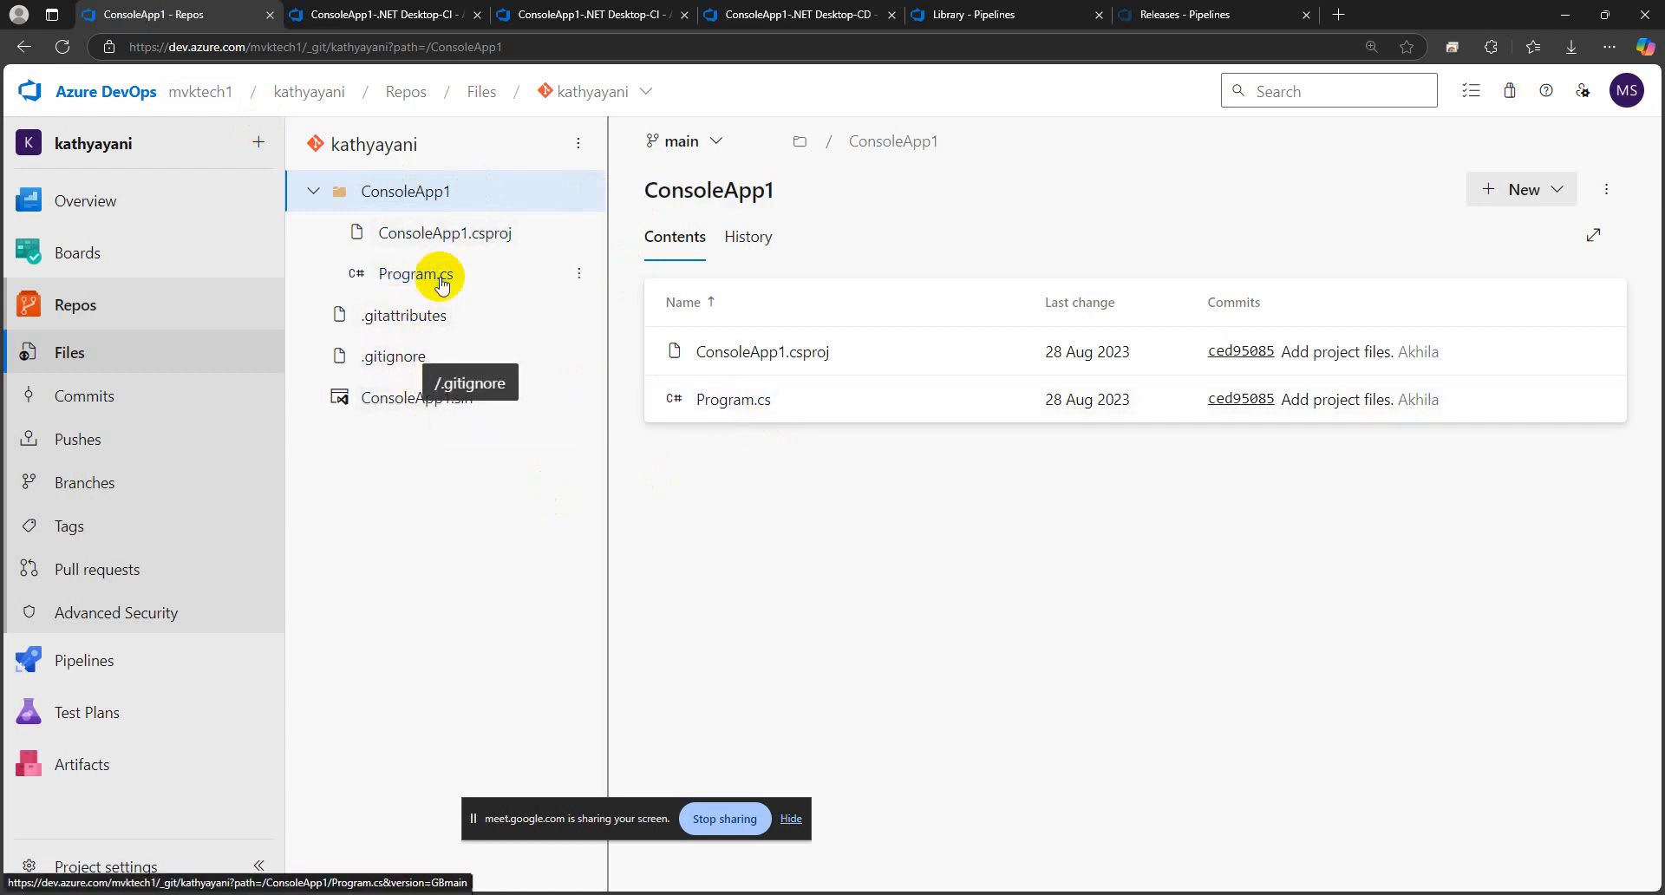
click(730, 351)
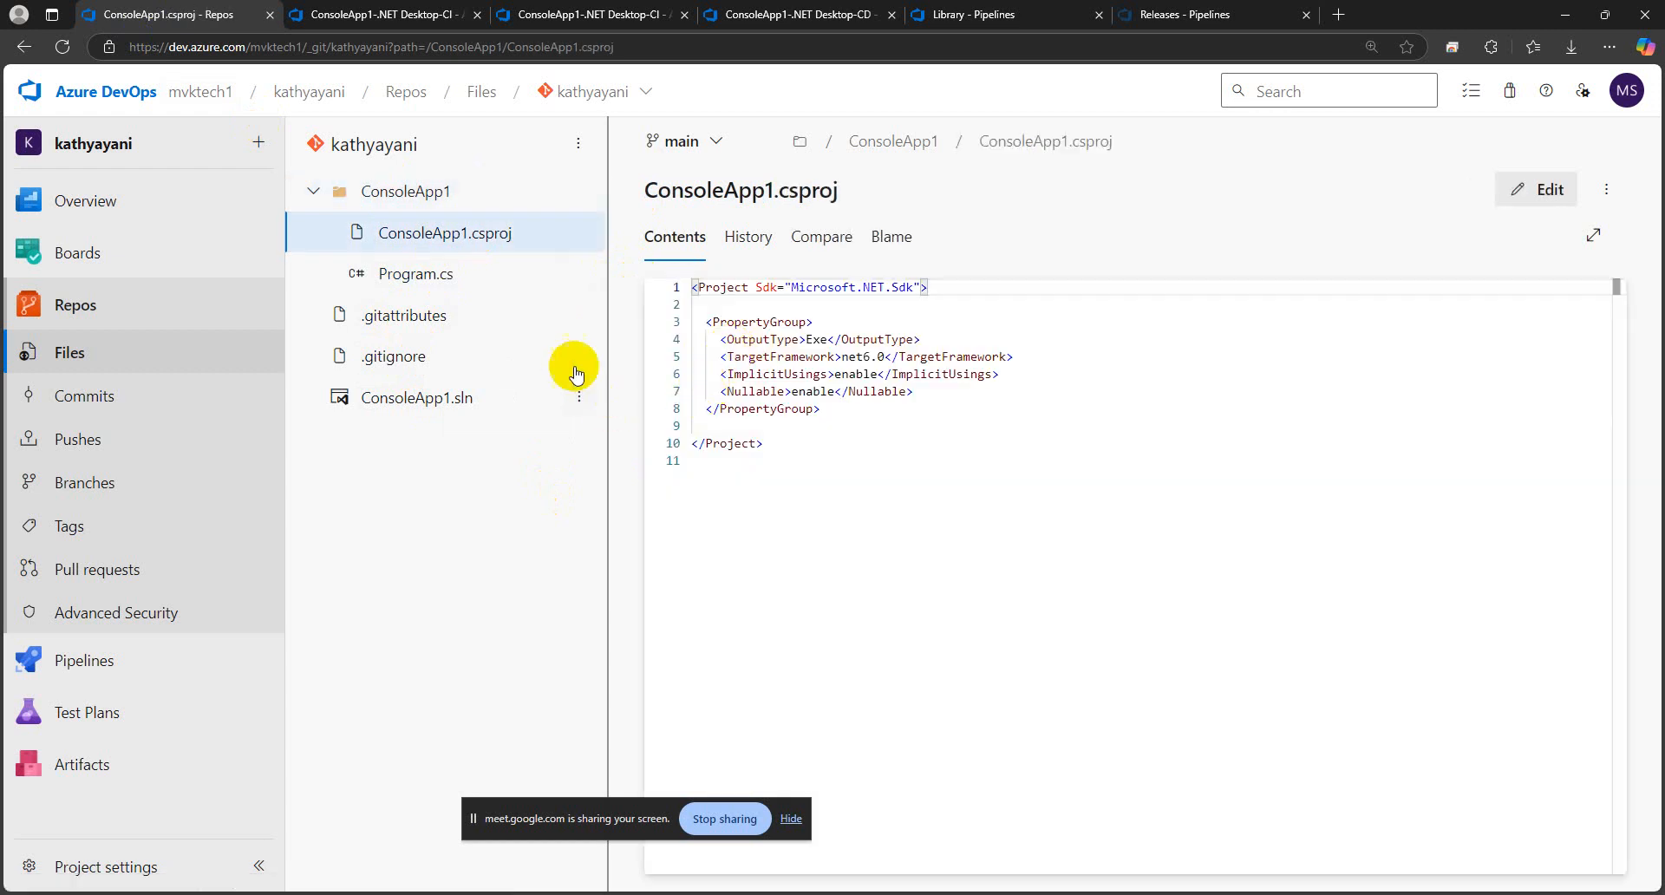
click(418, 273)
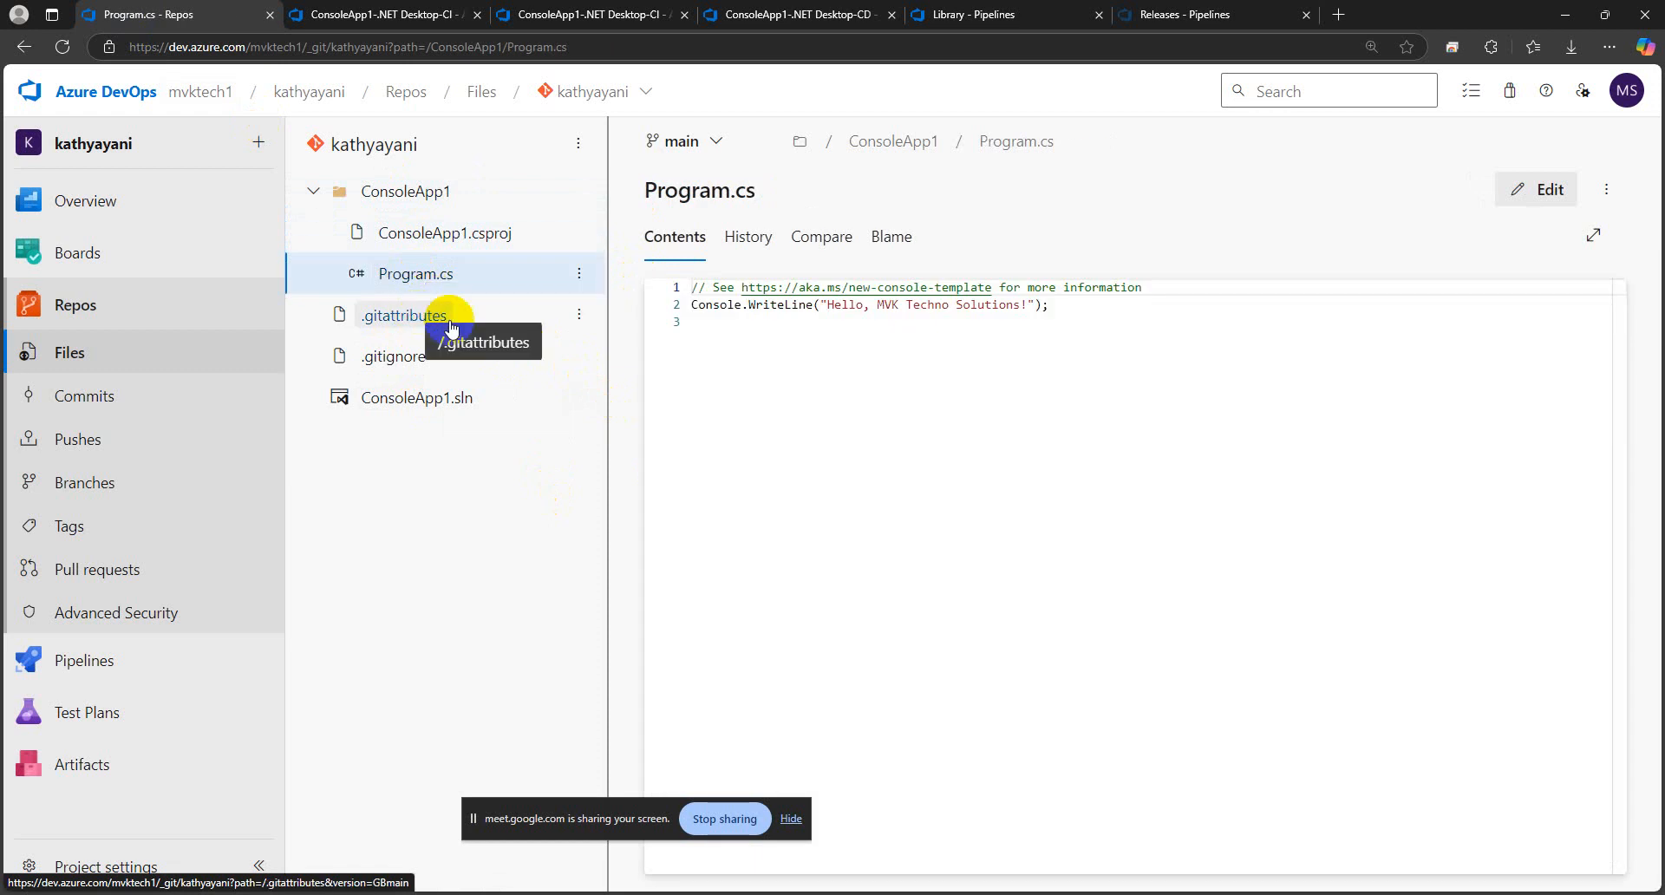
Change the Program.cs greeting to "Hello, MVK Techno Solutions- recheck" and commit it to main with the comment "Updated Program.cs"
click(1534, 189)
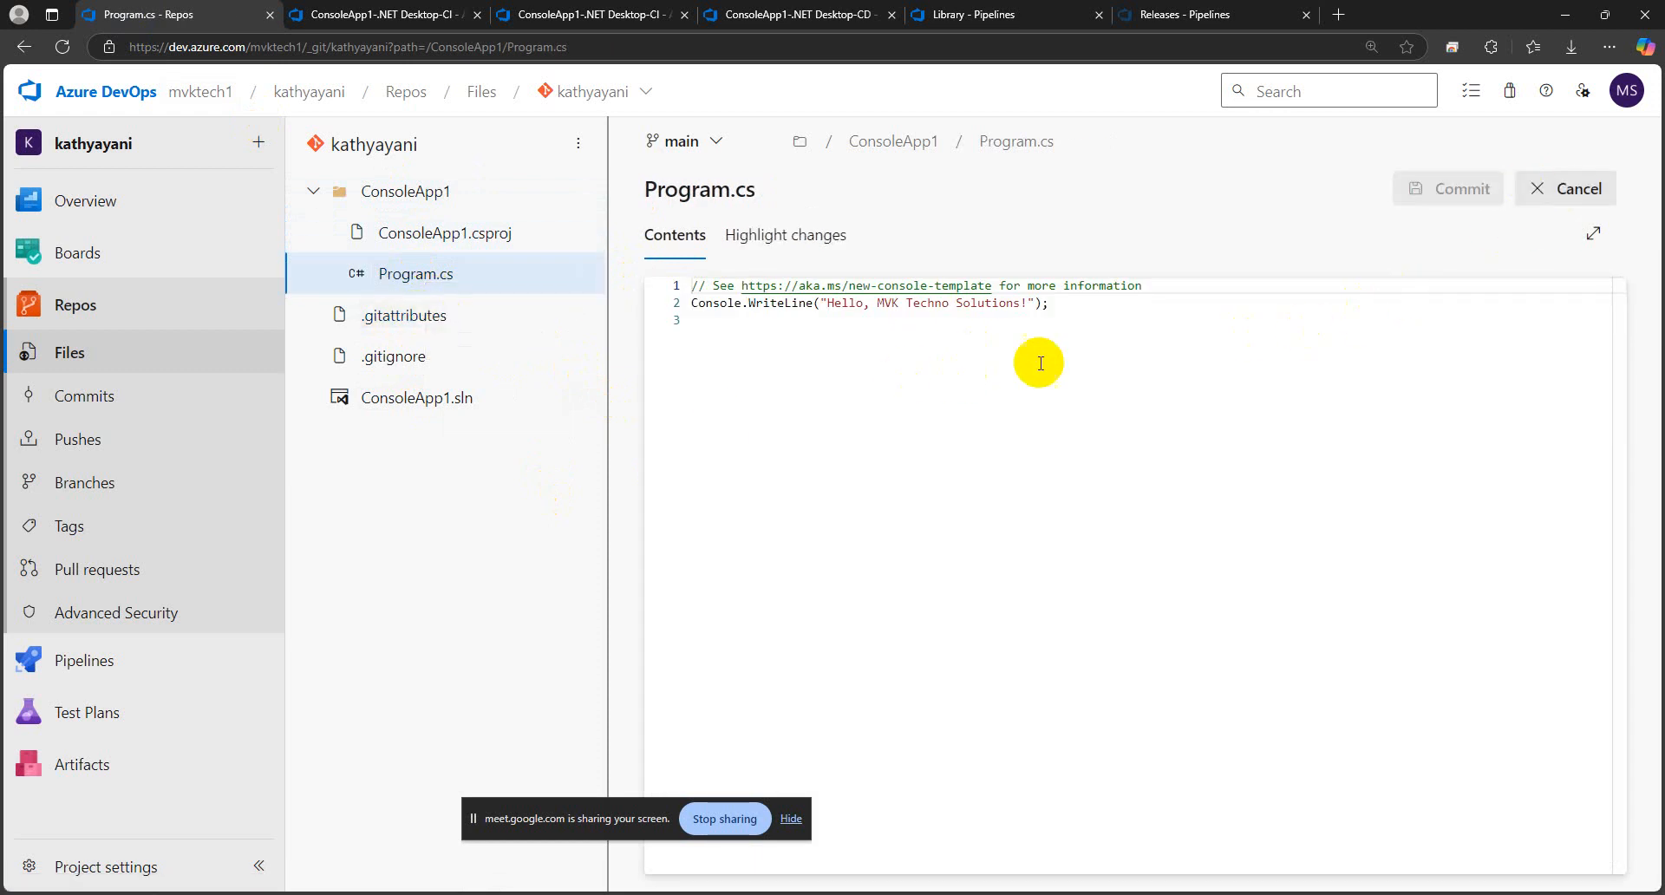
click(1029, 306)
click(1026, 304)
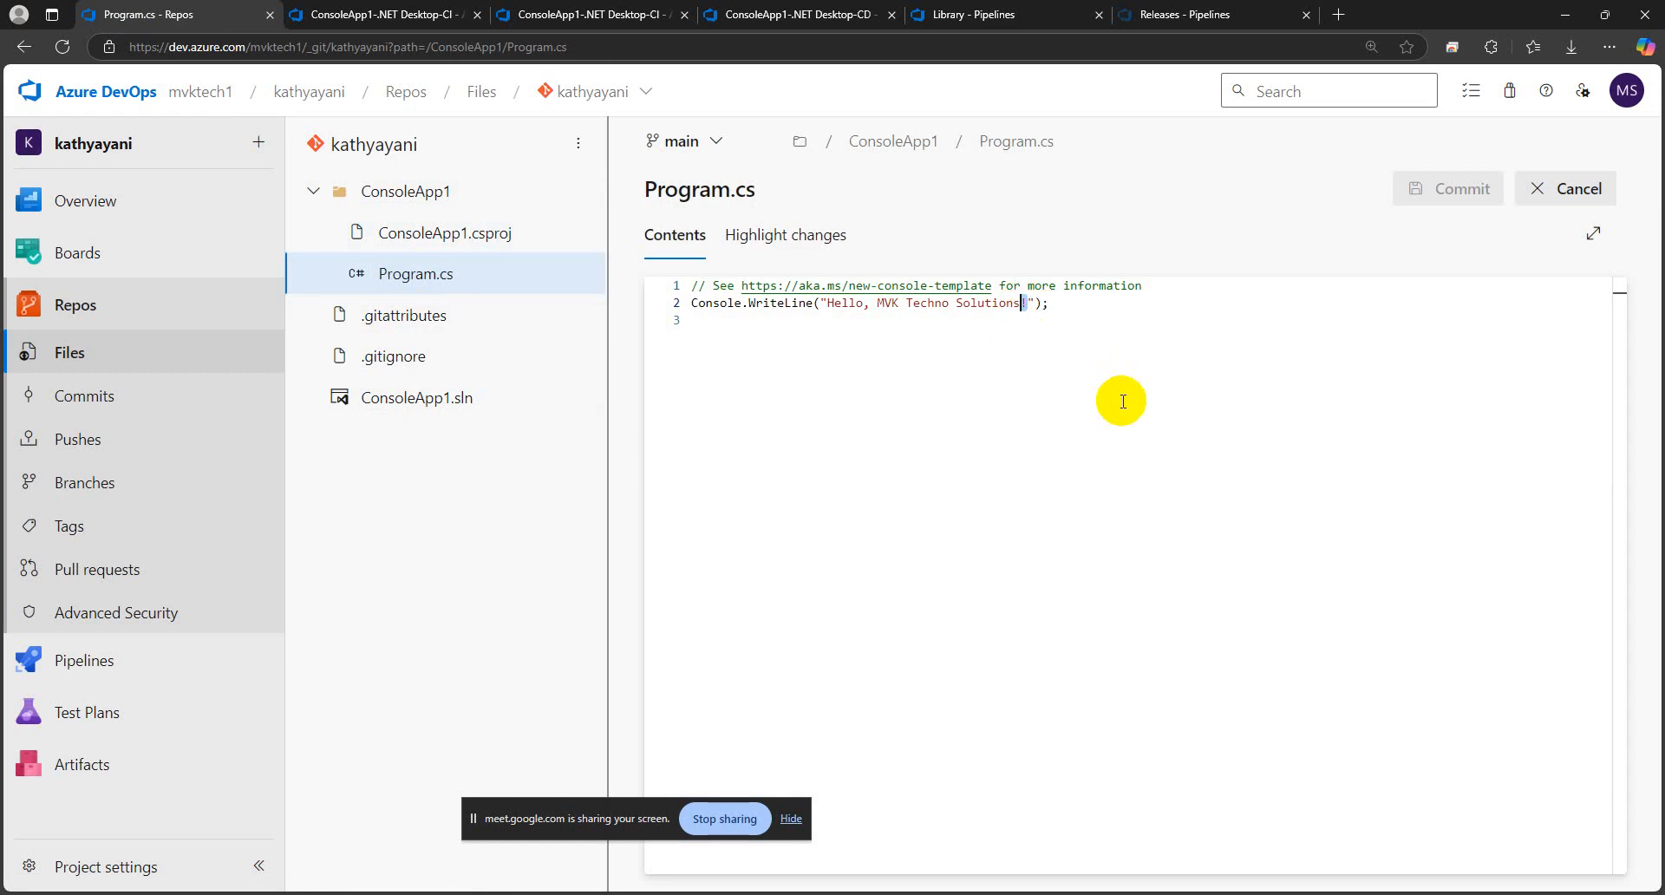
text(- recheck)
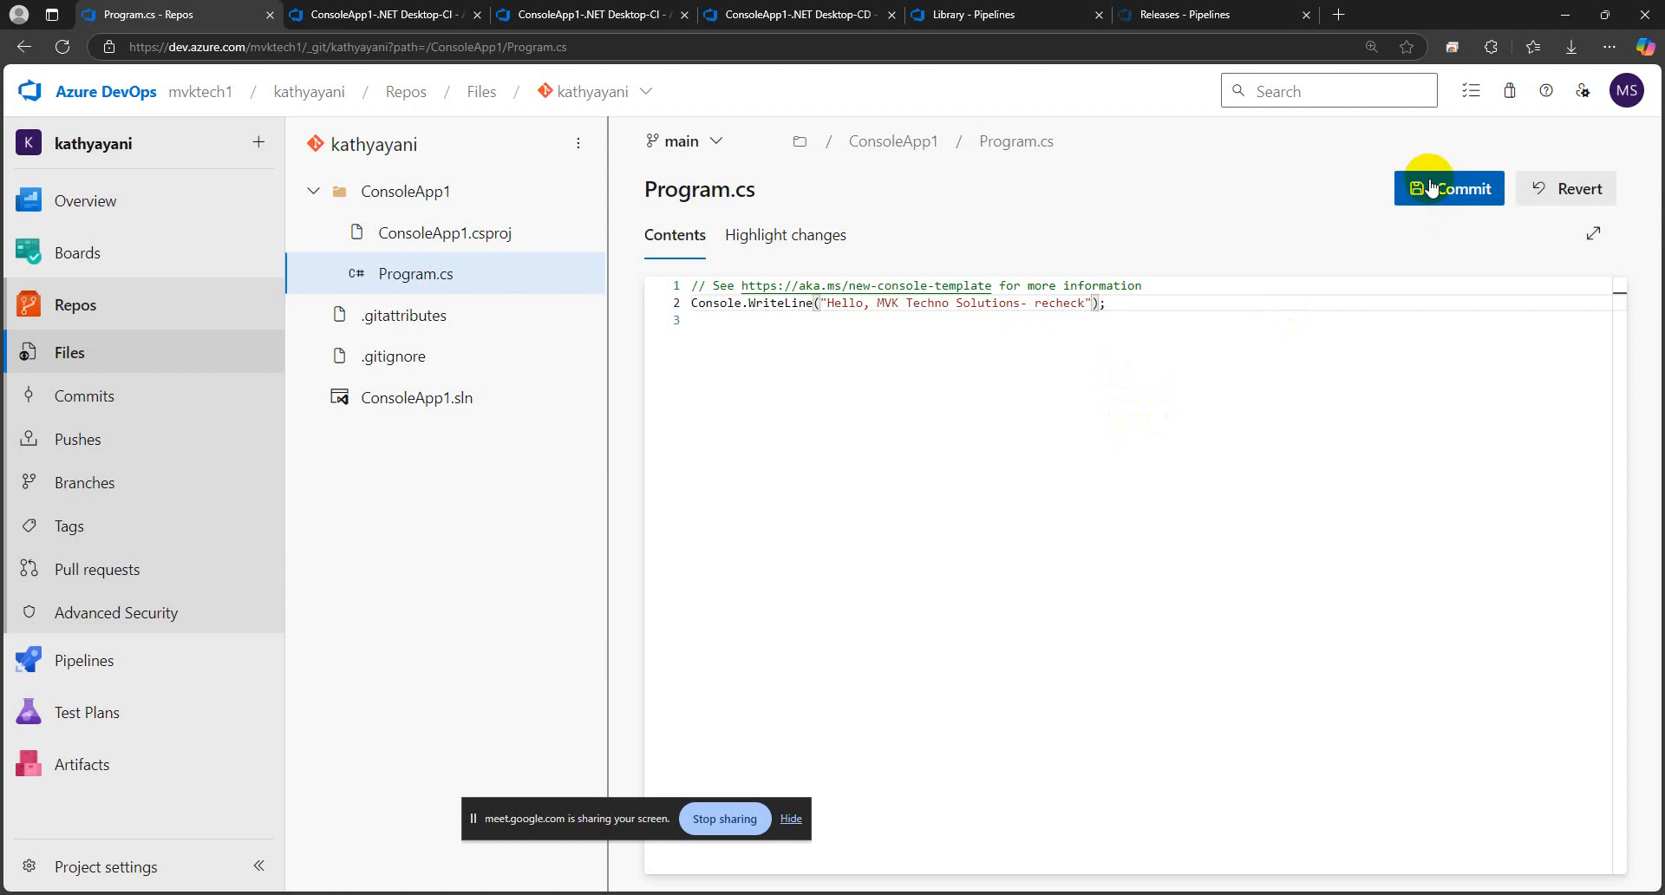
click(1432, 187)
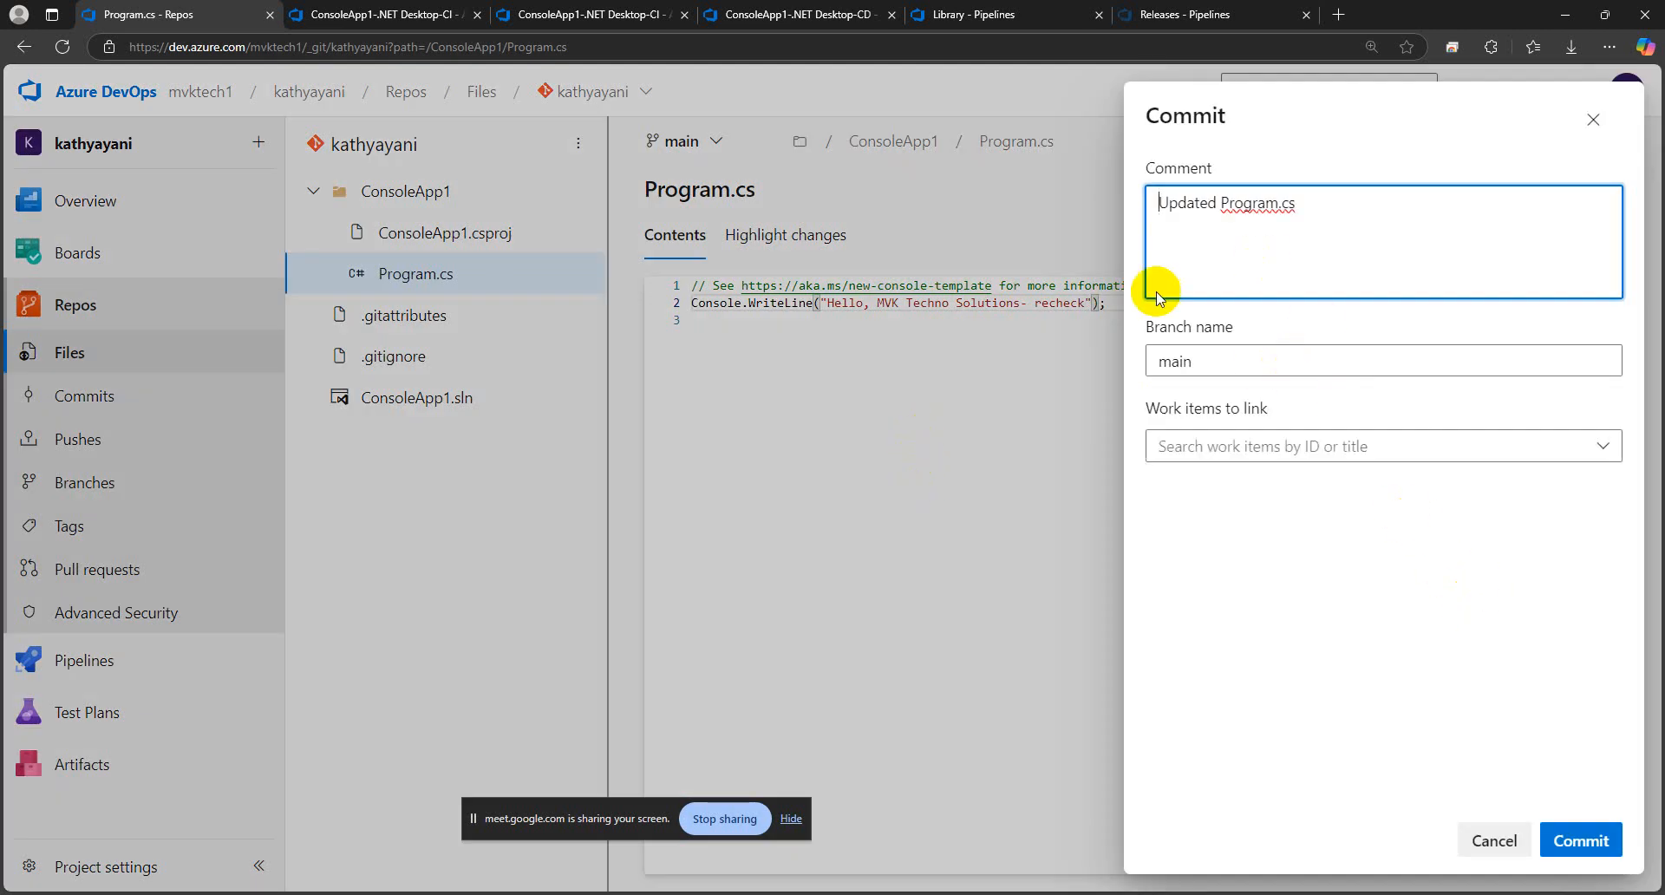
click(1588, 841)
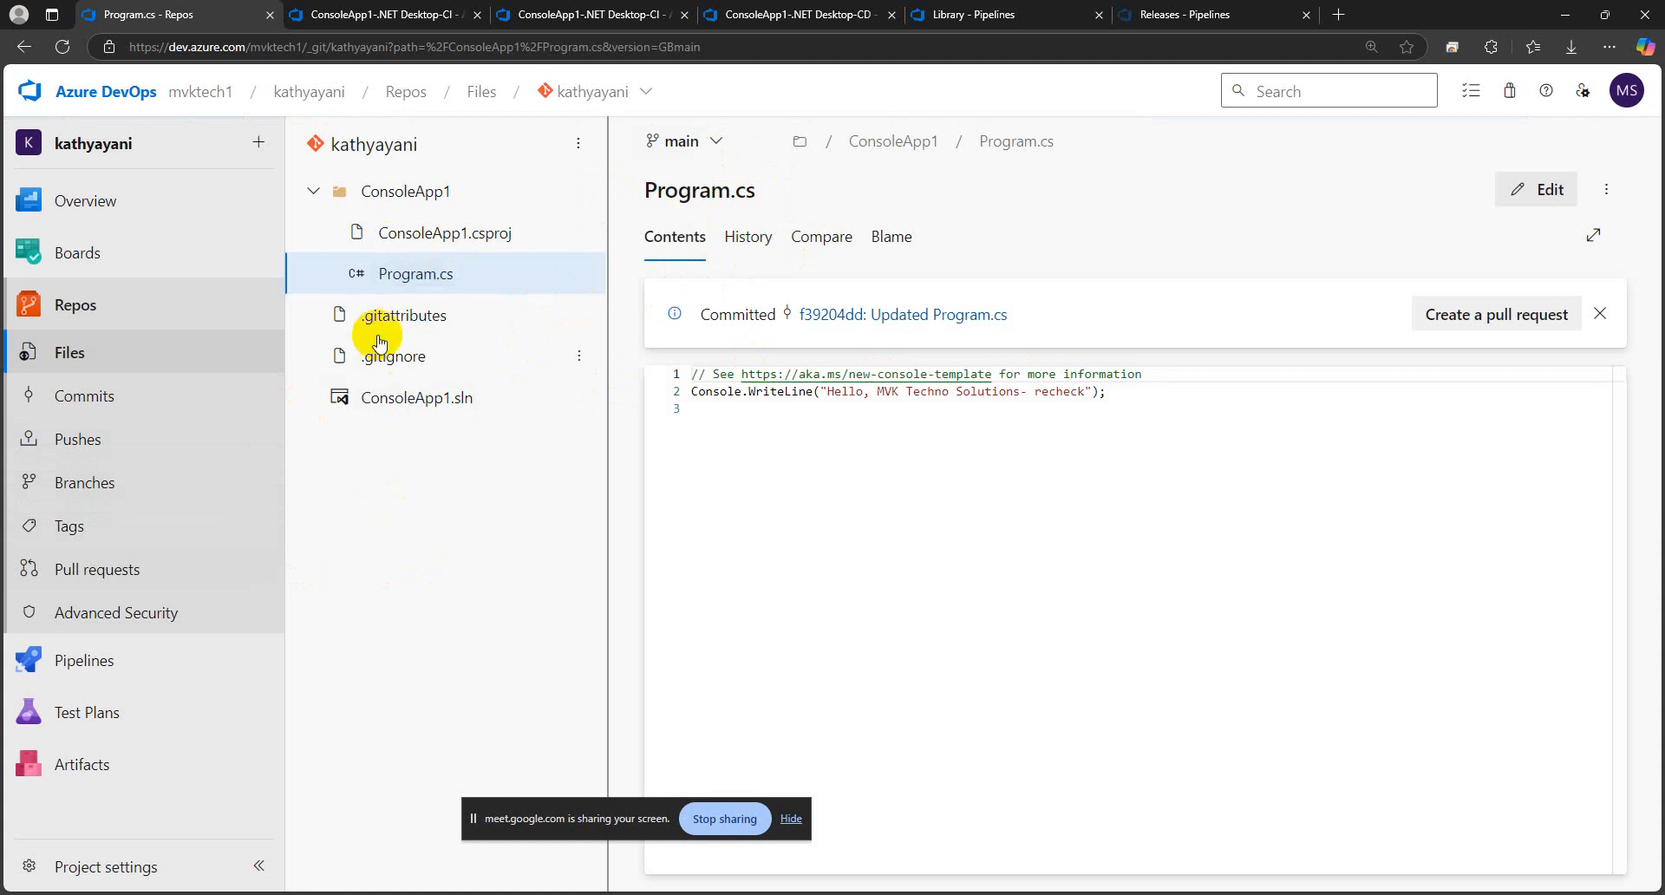
Check the recently run pipelines and the continuous integration trigger of ConsoleApp1-.NET Desktop-CI
click(559, 15)
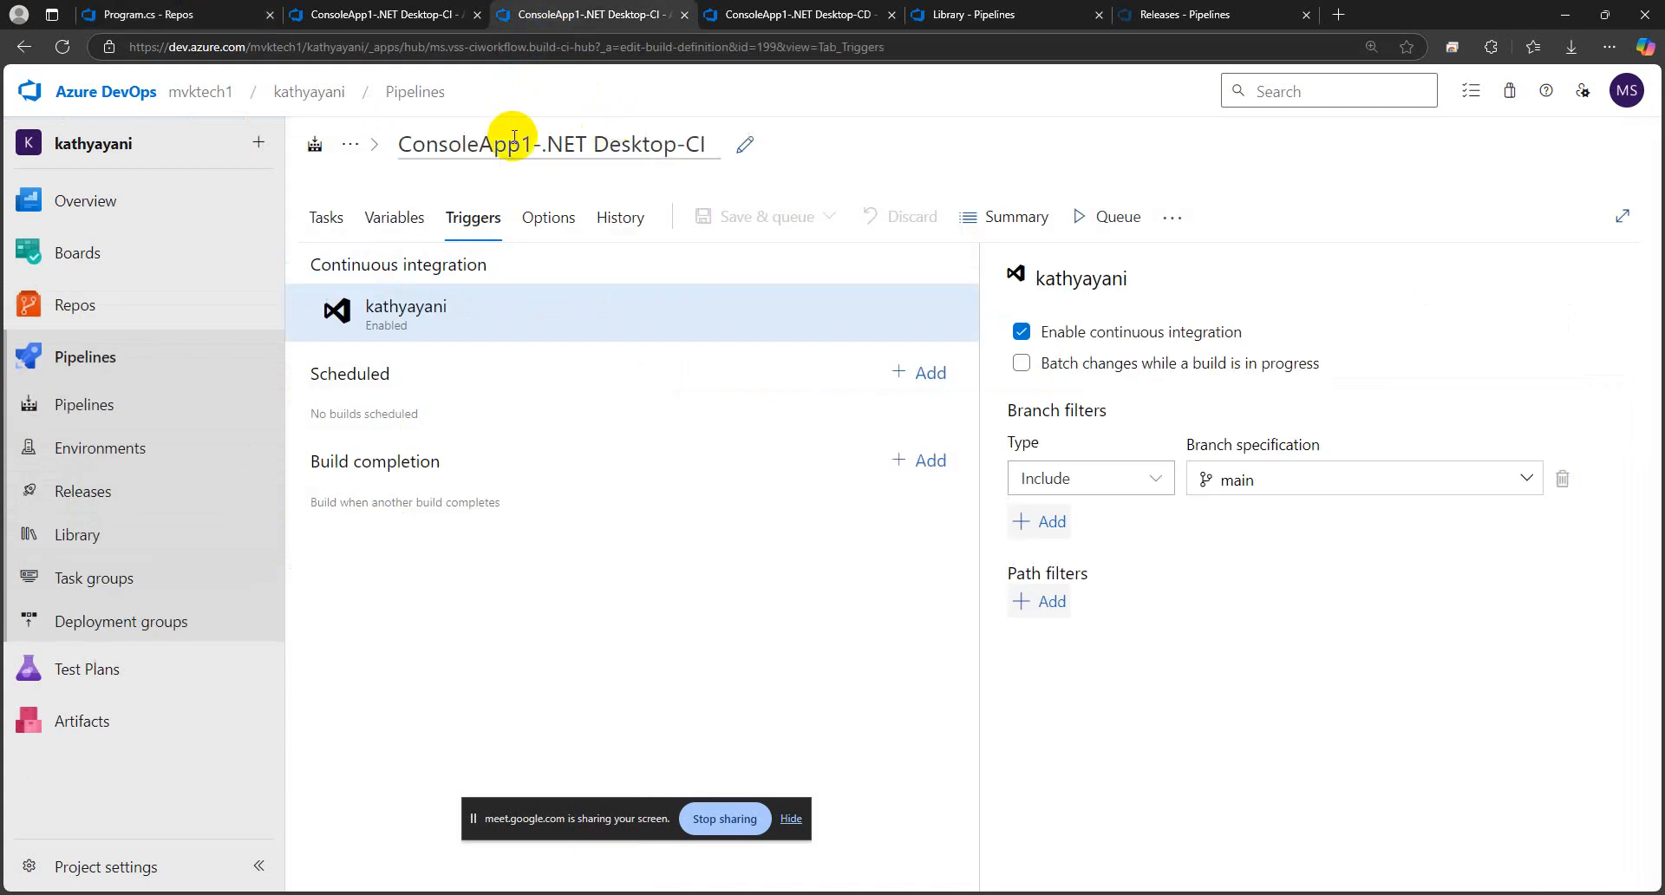
click(417, 95)
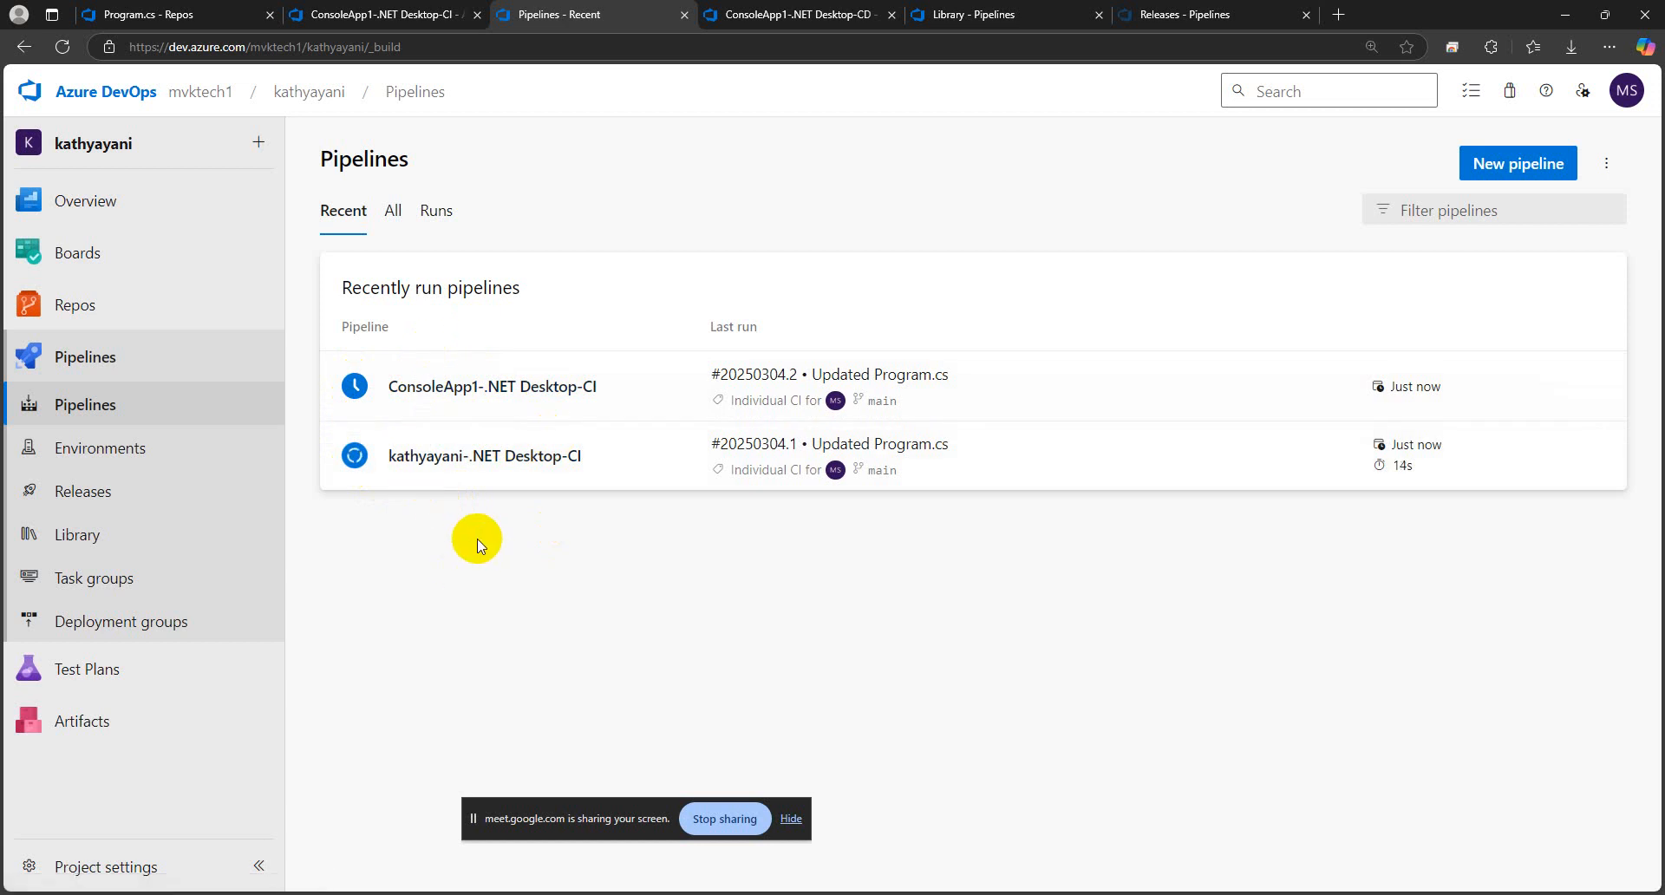
click(1049, 392)
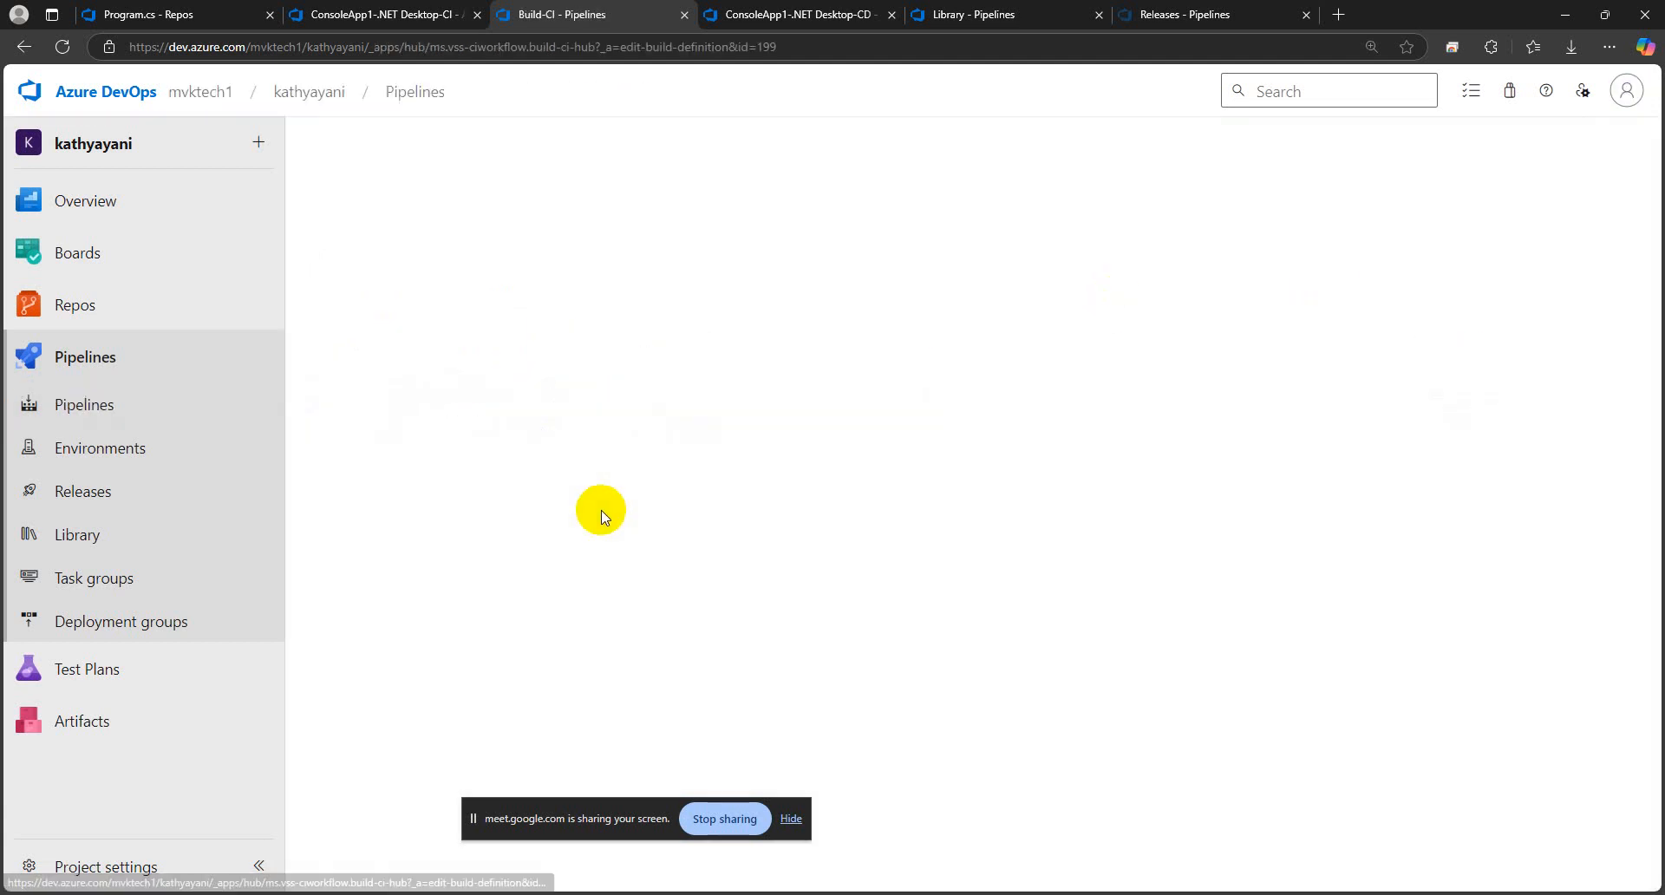
click(476, 218)
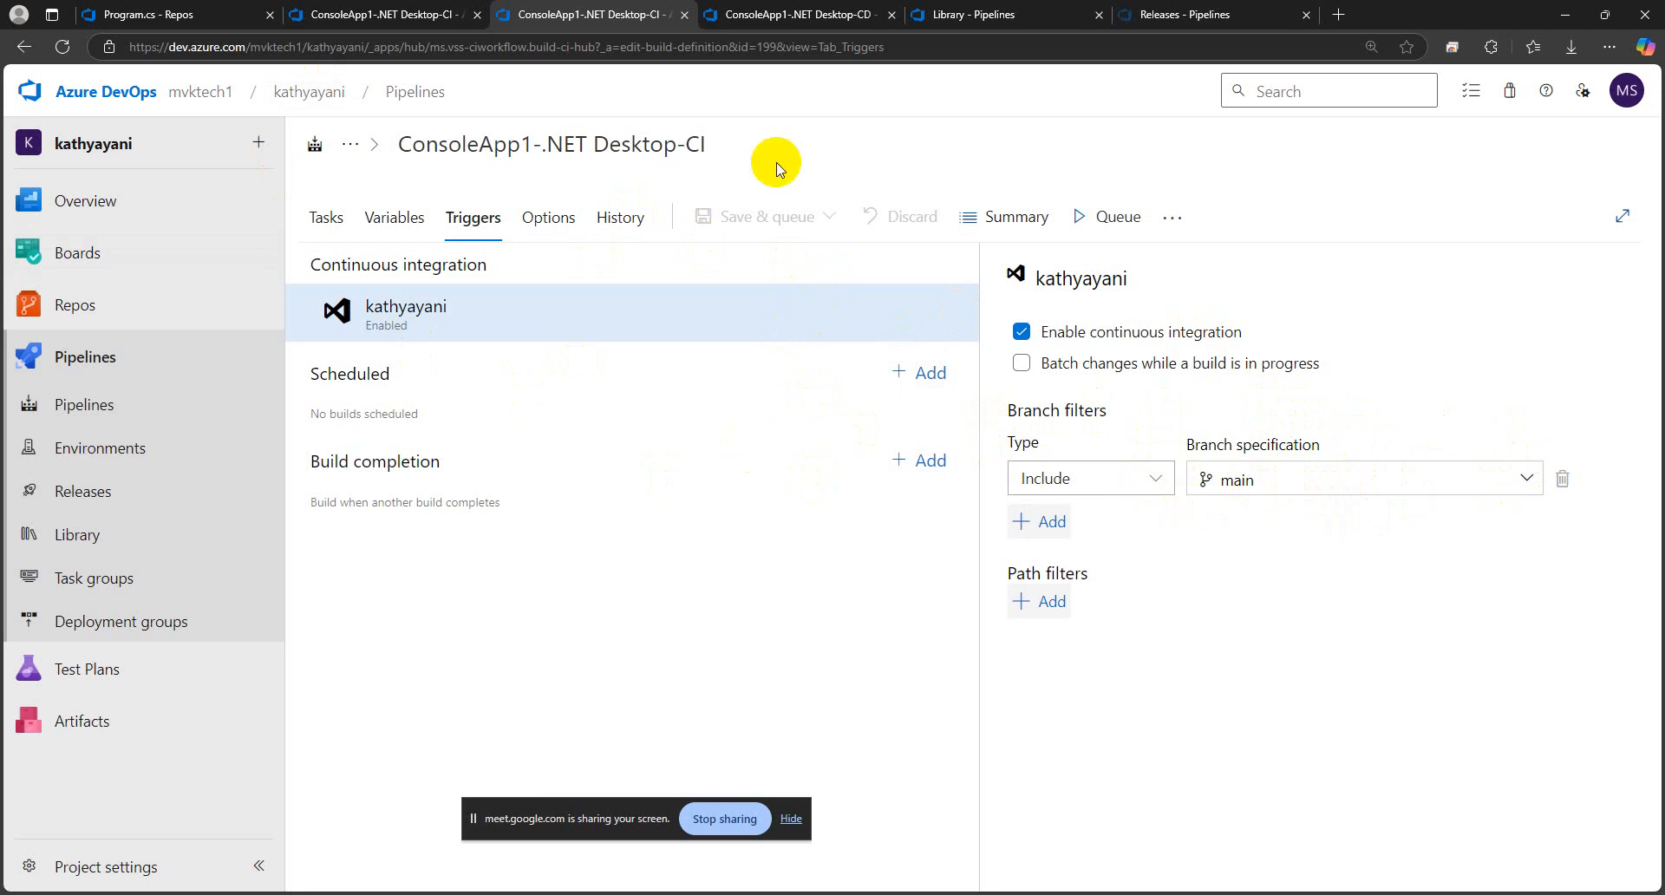
click(426, 92)
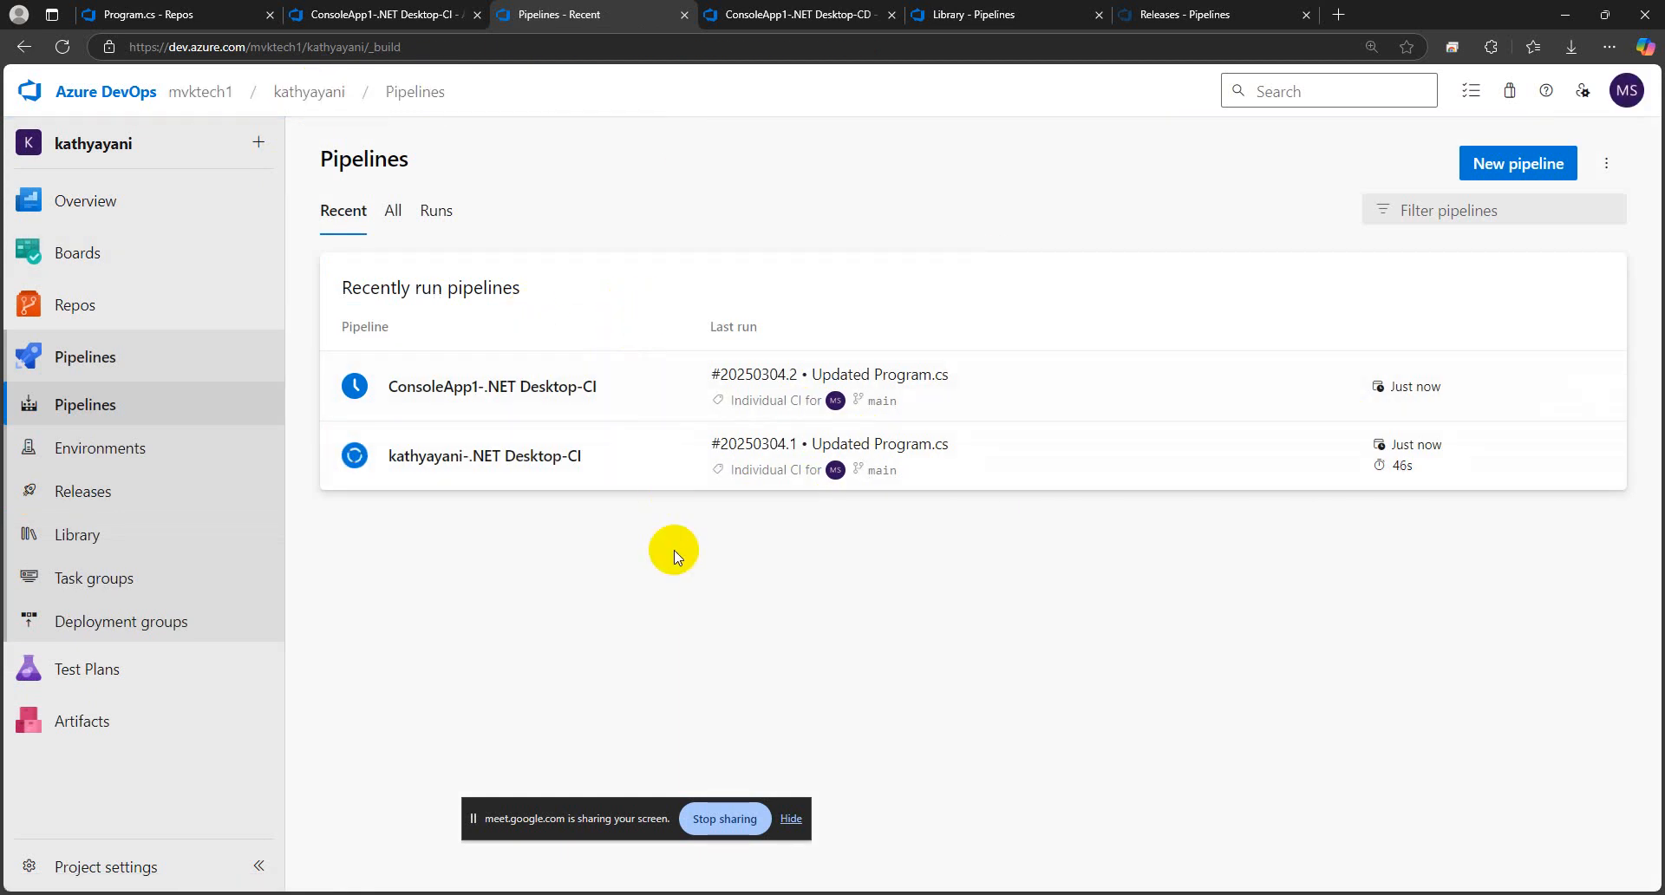
Review the ConsoleApp1-.NET Desktop-CD releases and the CI pipeline's runs and tasks, and return to the committed Program.cs
click(785, 16)
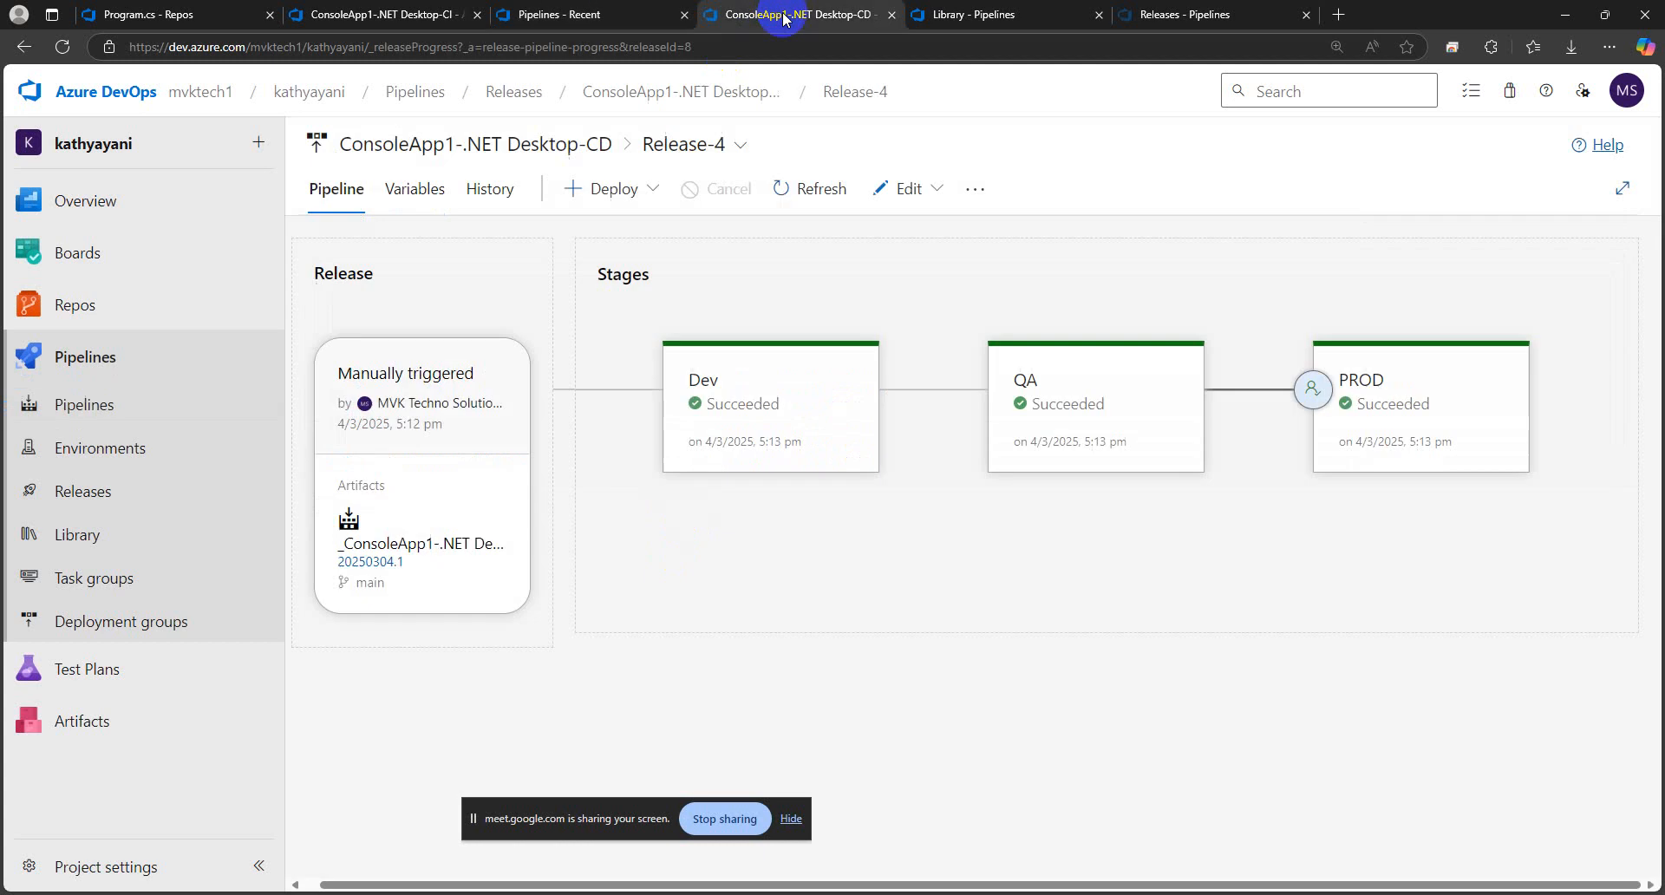
click(673, 92)
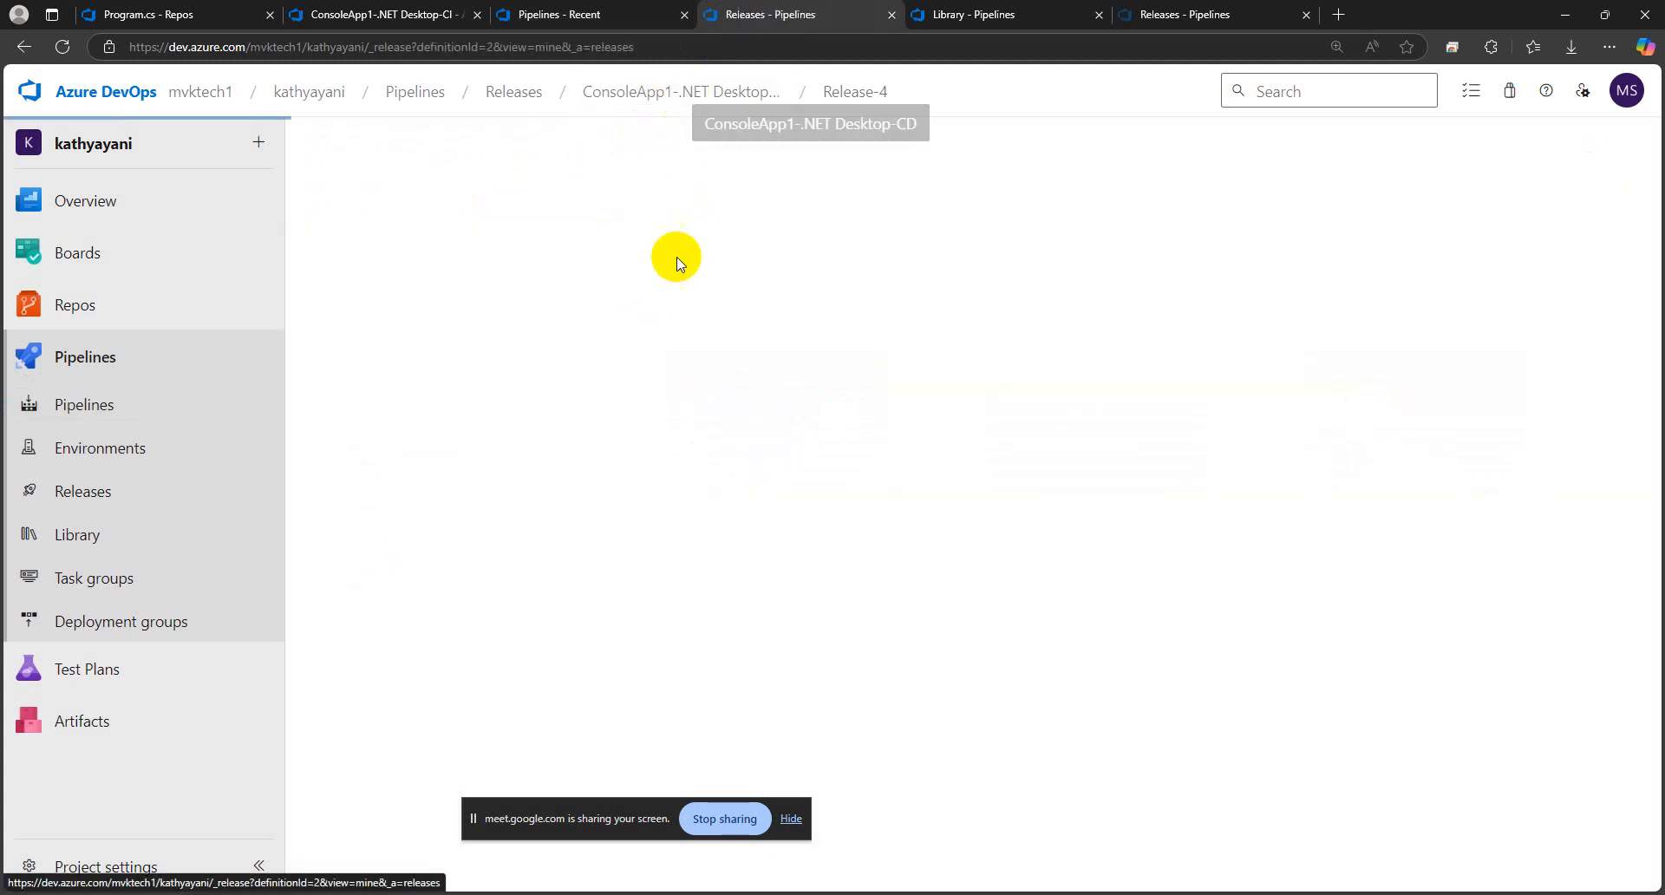
click(557, 18)
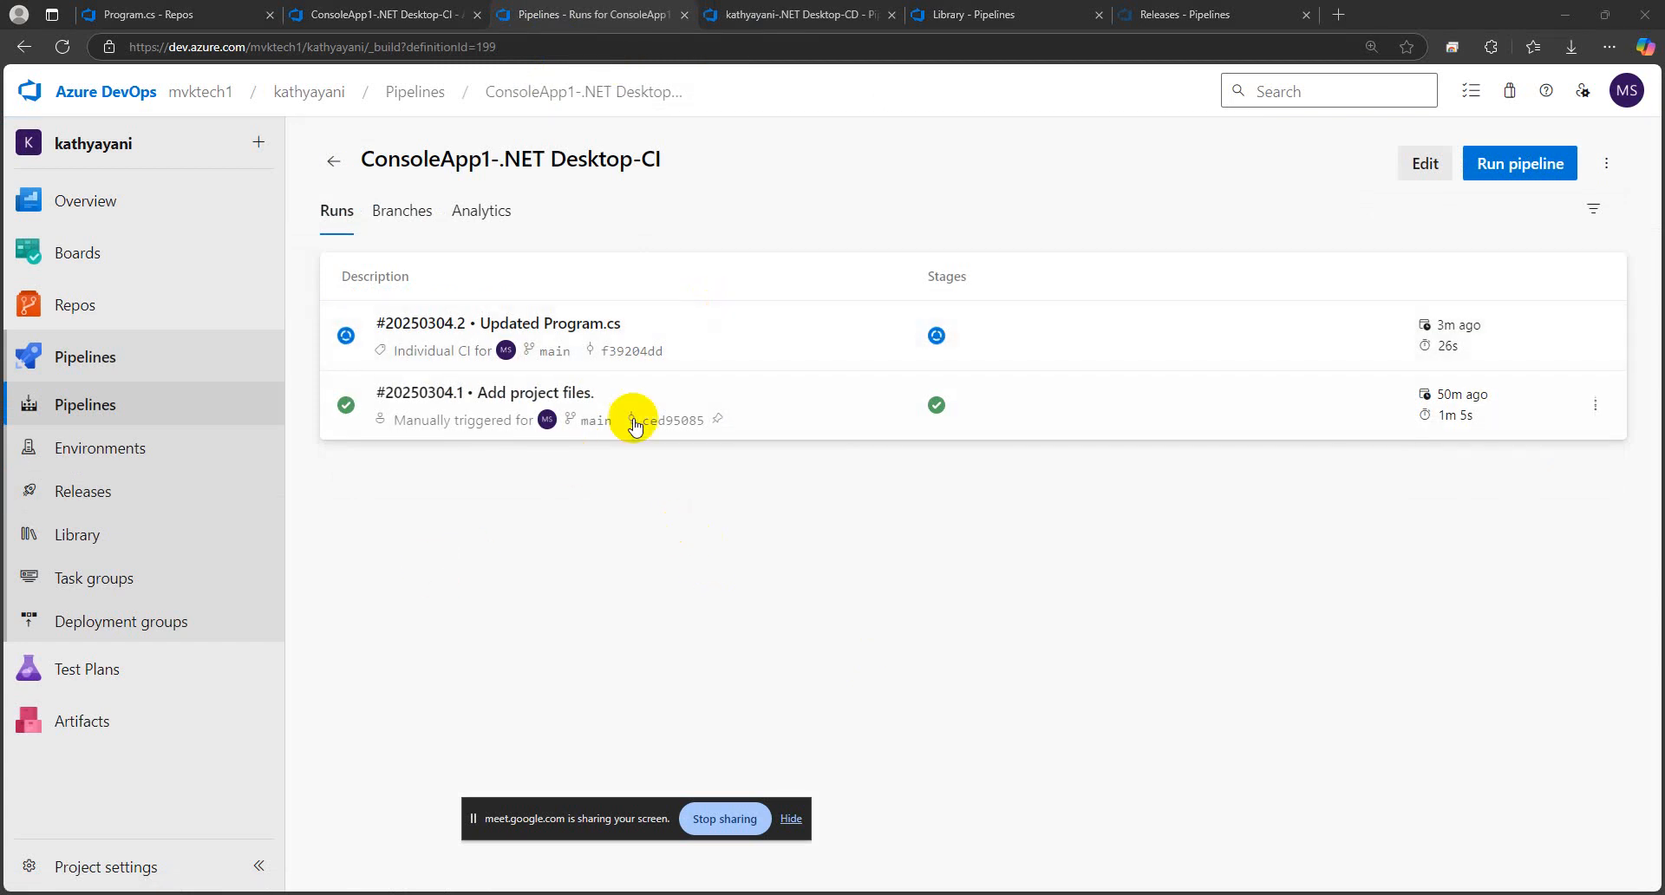
click(387, 15)
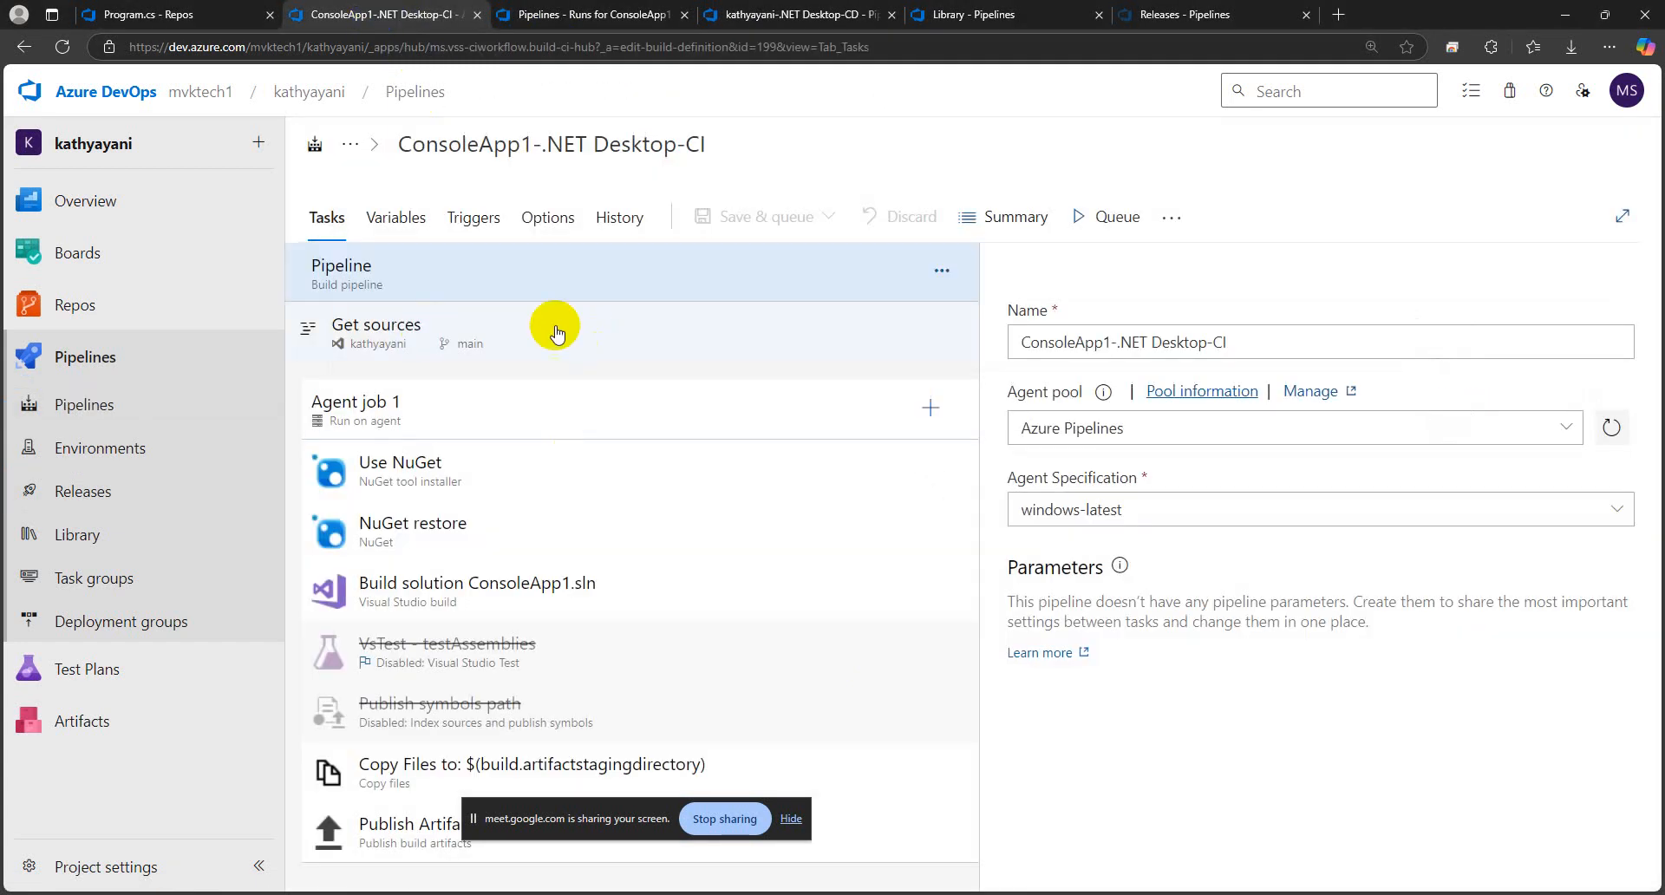
click(199, 14)
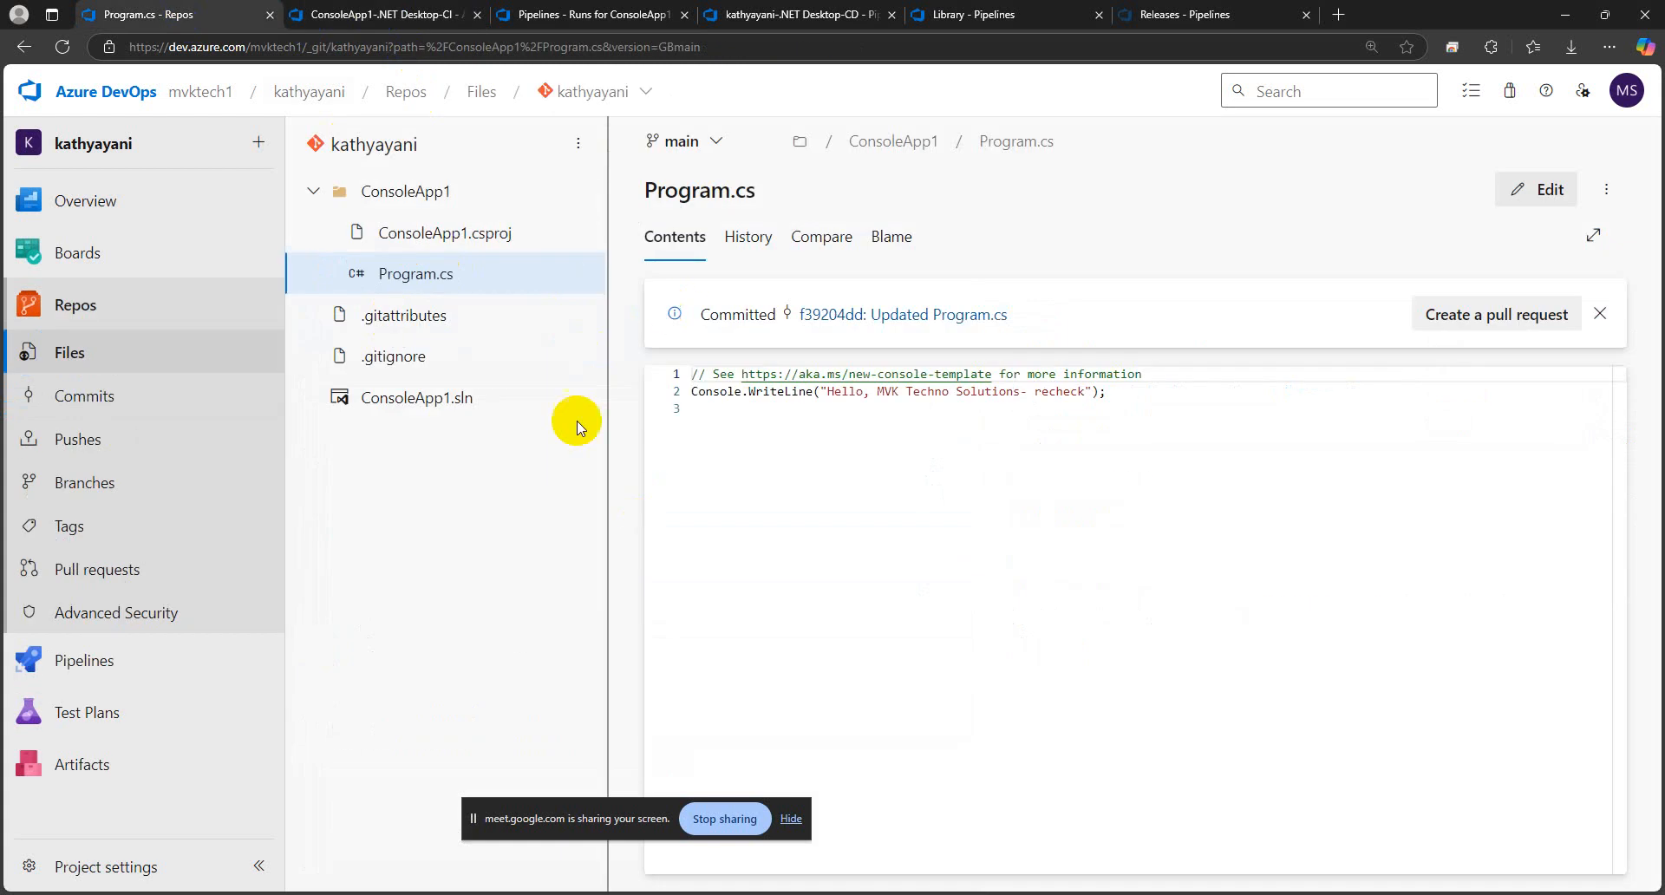
Enable the continuous deployment trigger on the _kathyayani-.NET Desktop-CI artifact of kathyayani-.NET Desktop-CD and save the release pipeline
click(538, 14)
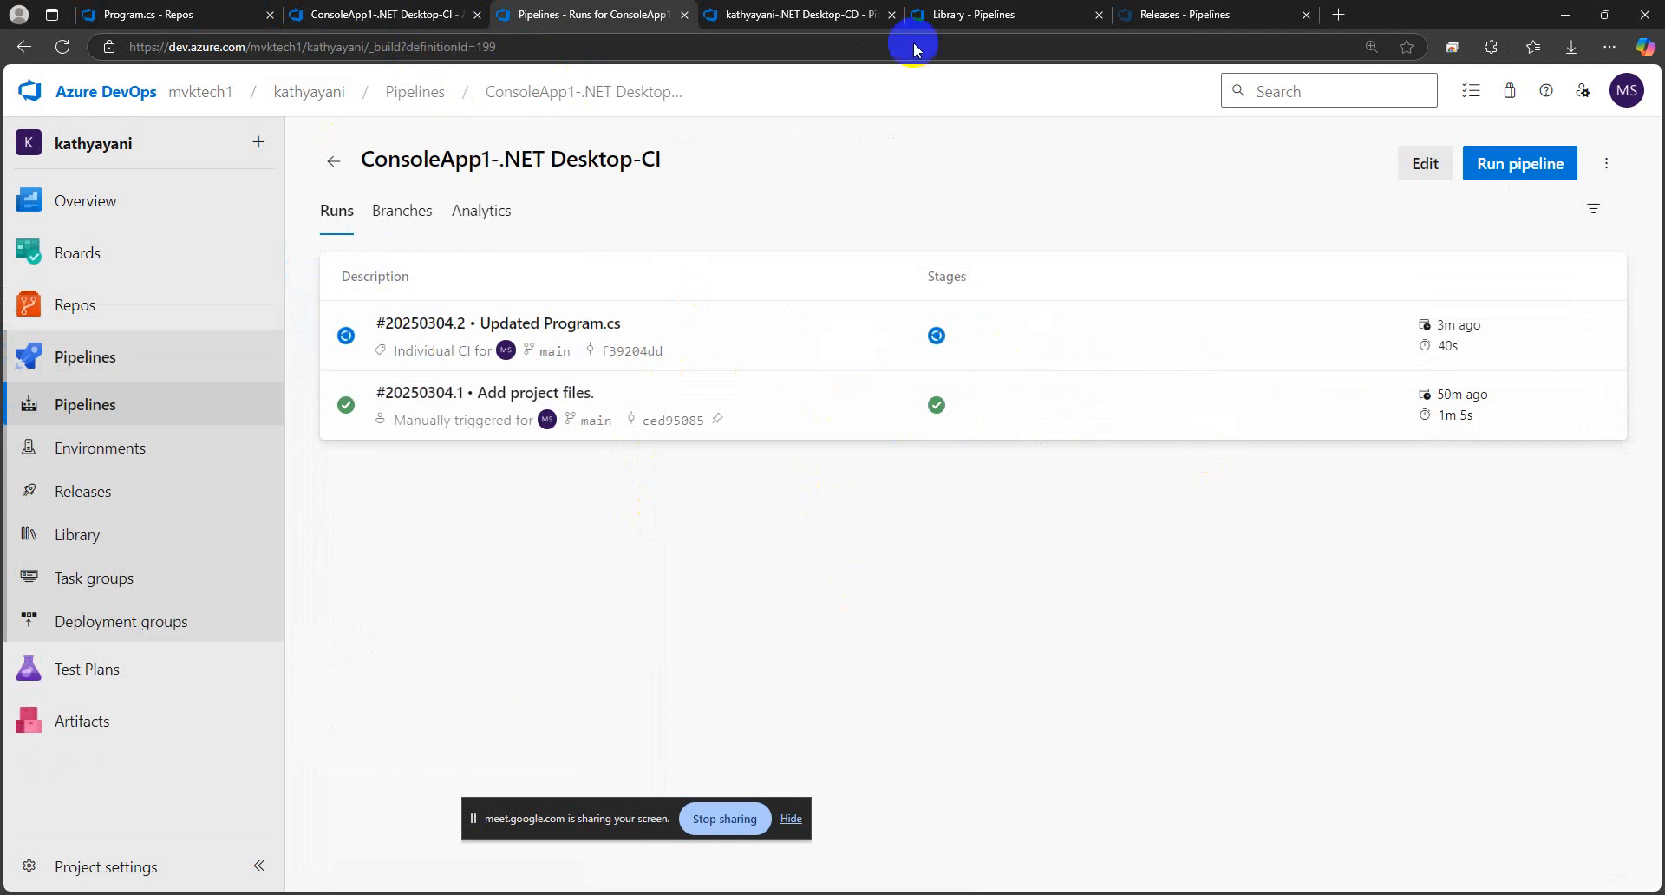
click(785, 14)
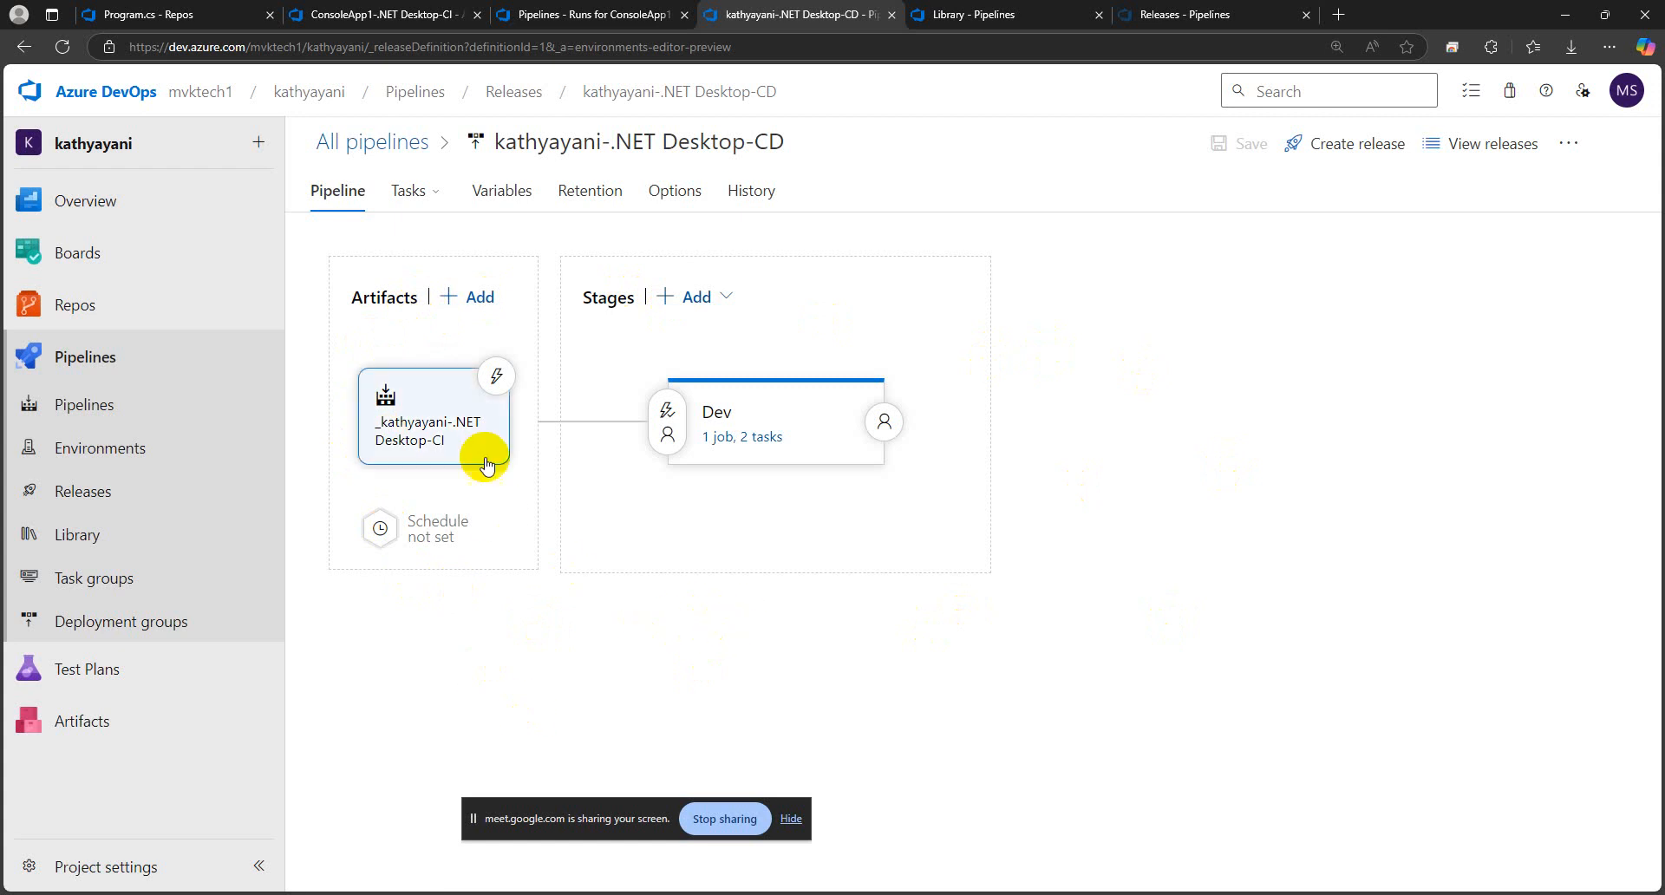
click(496, 376)
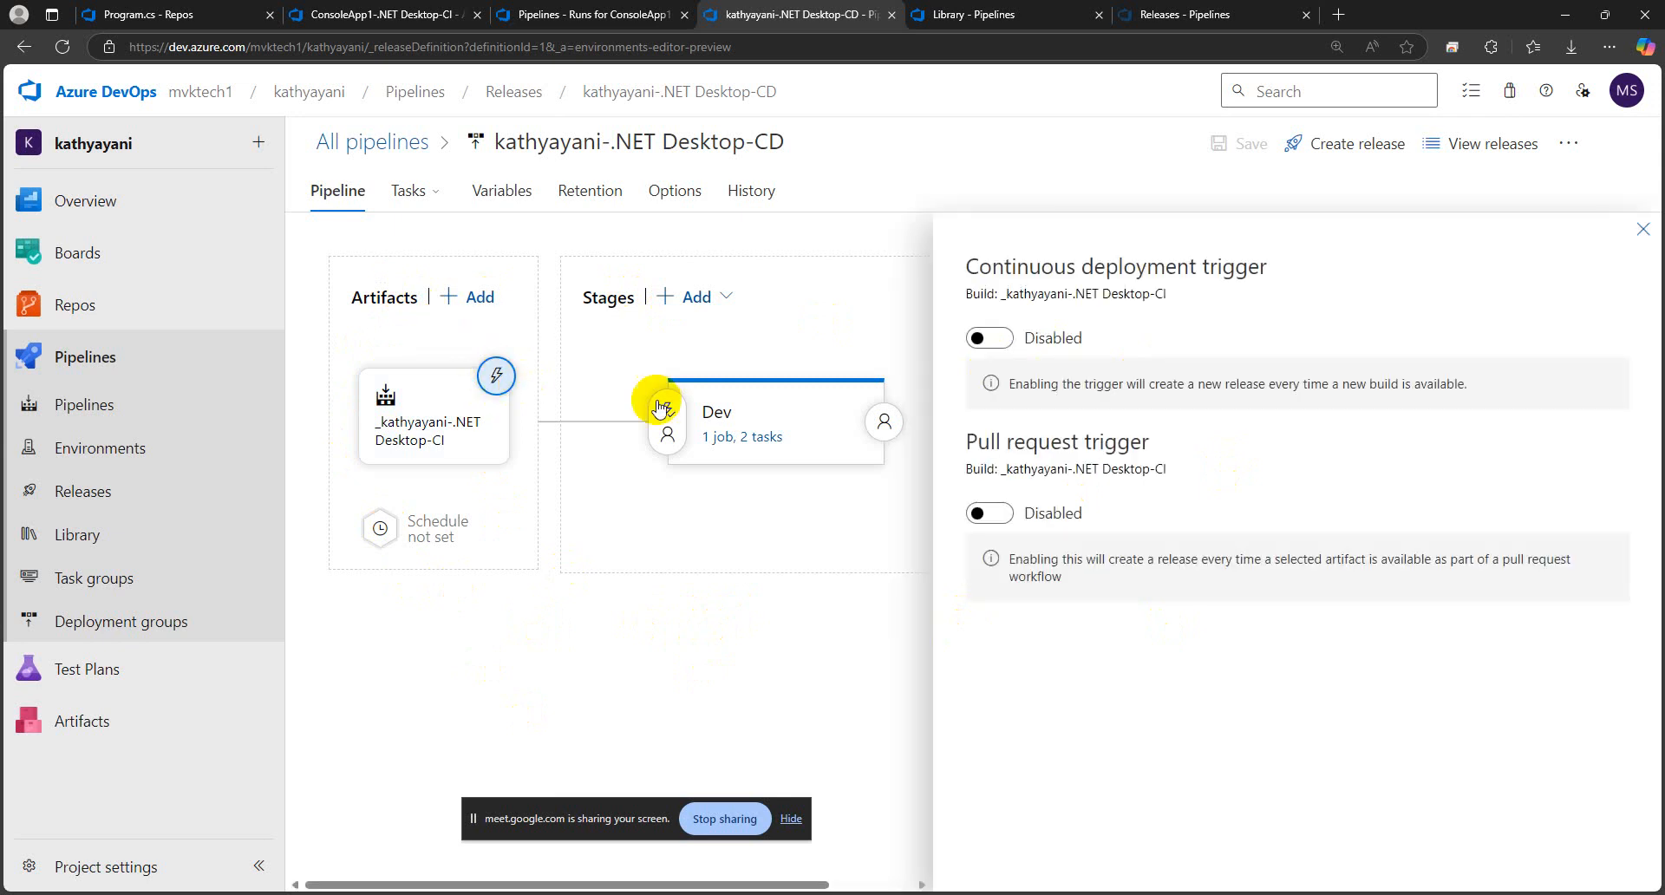
click(978, 340)
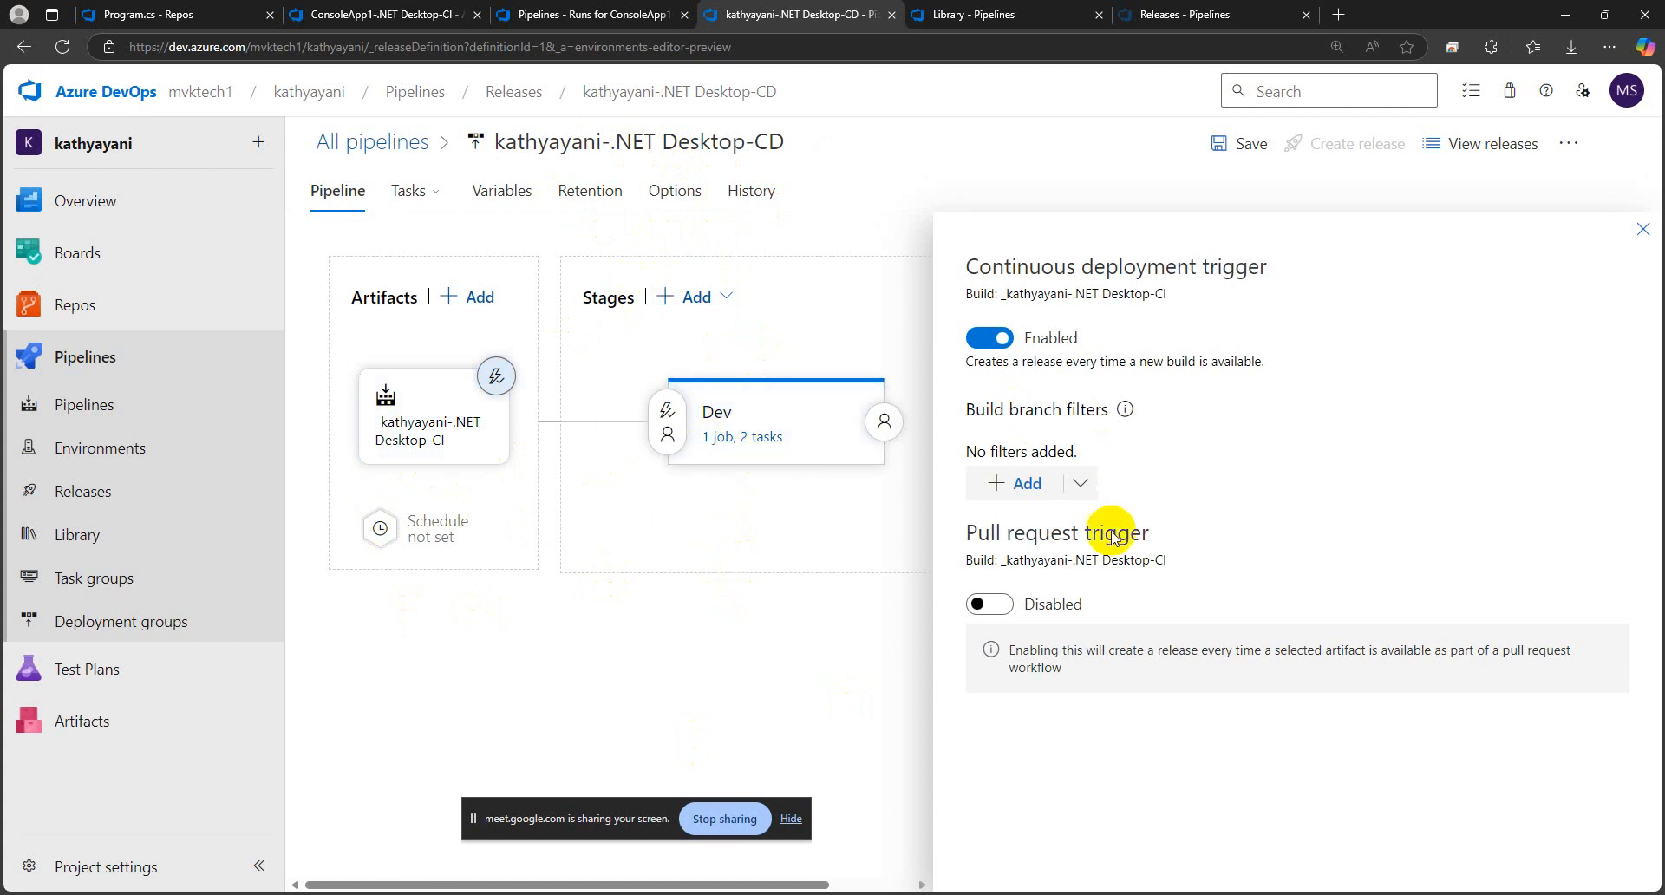
click(1643, 232)
click(1229, 143)
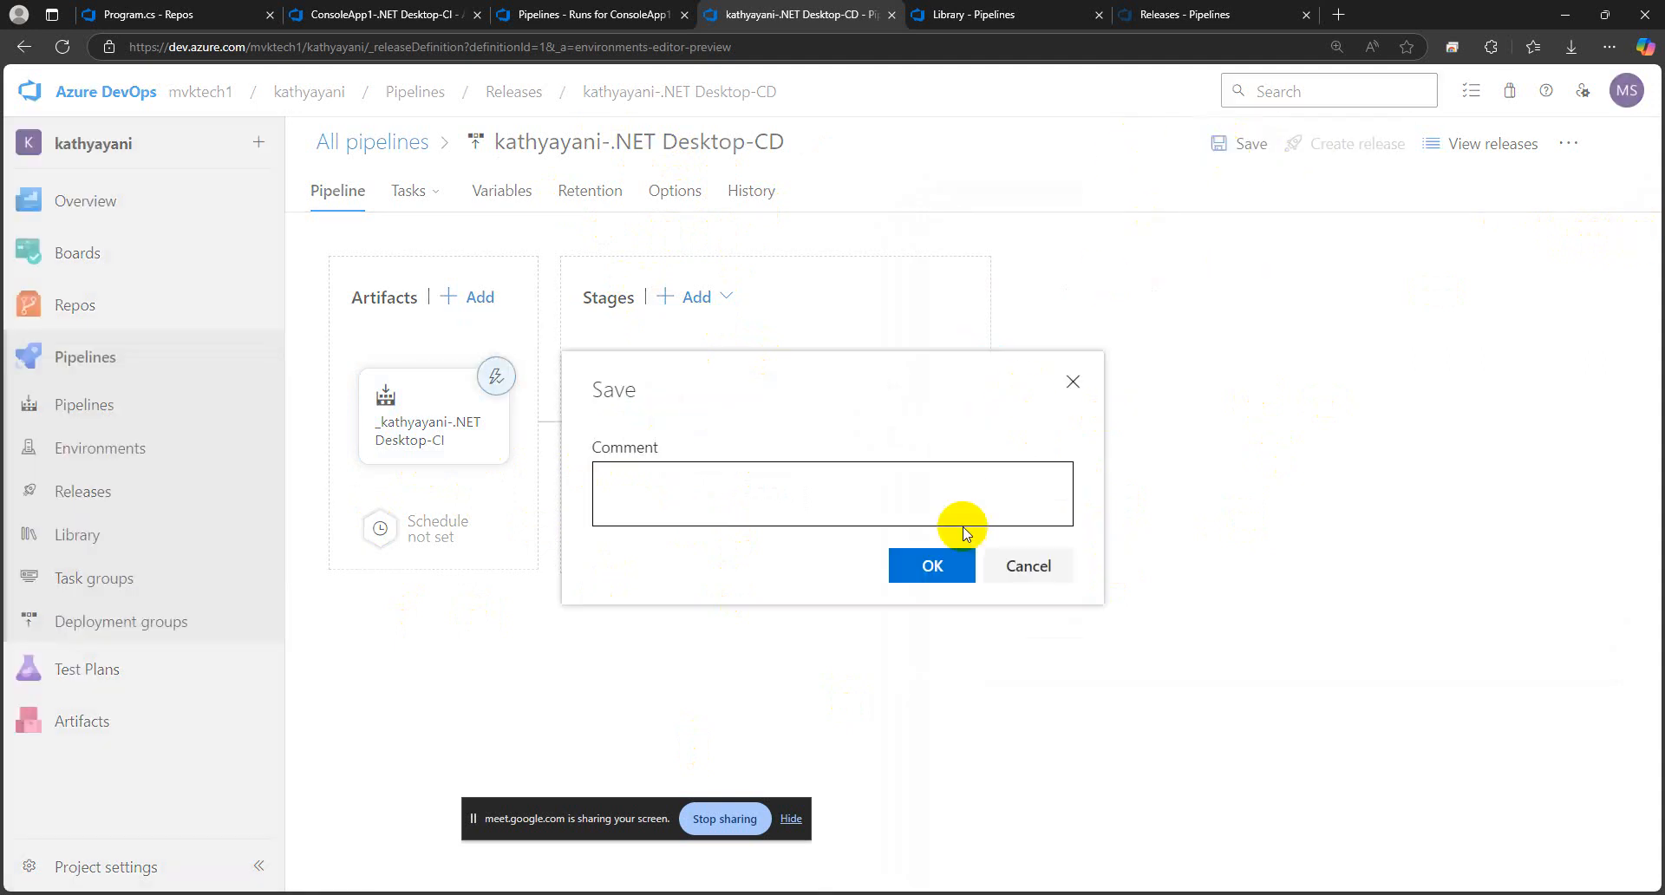
click(932, 568)
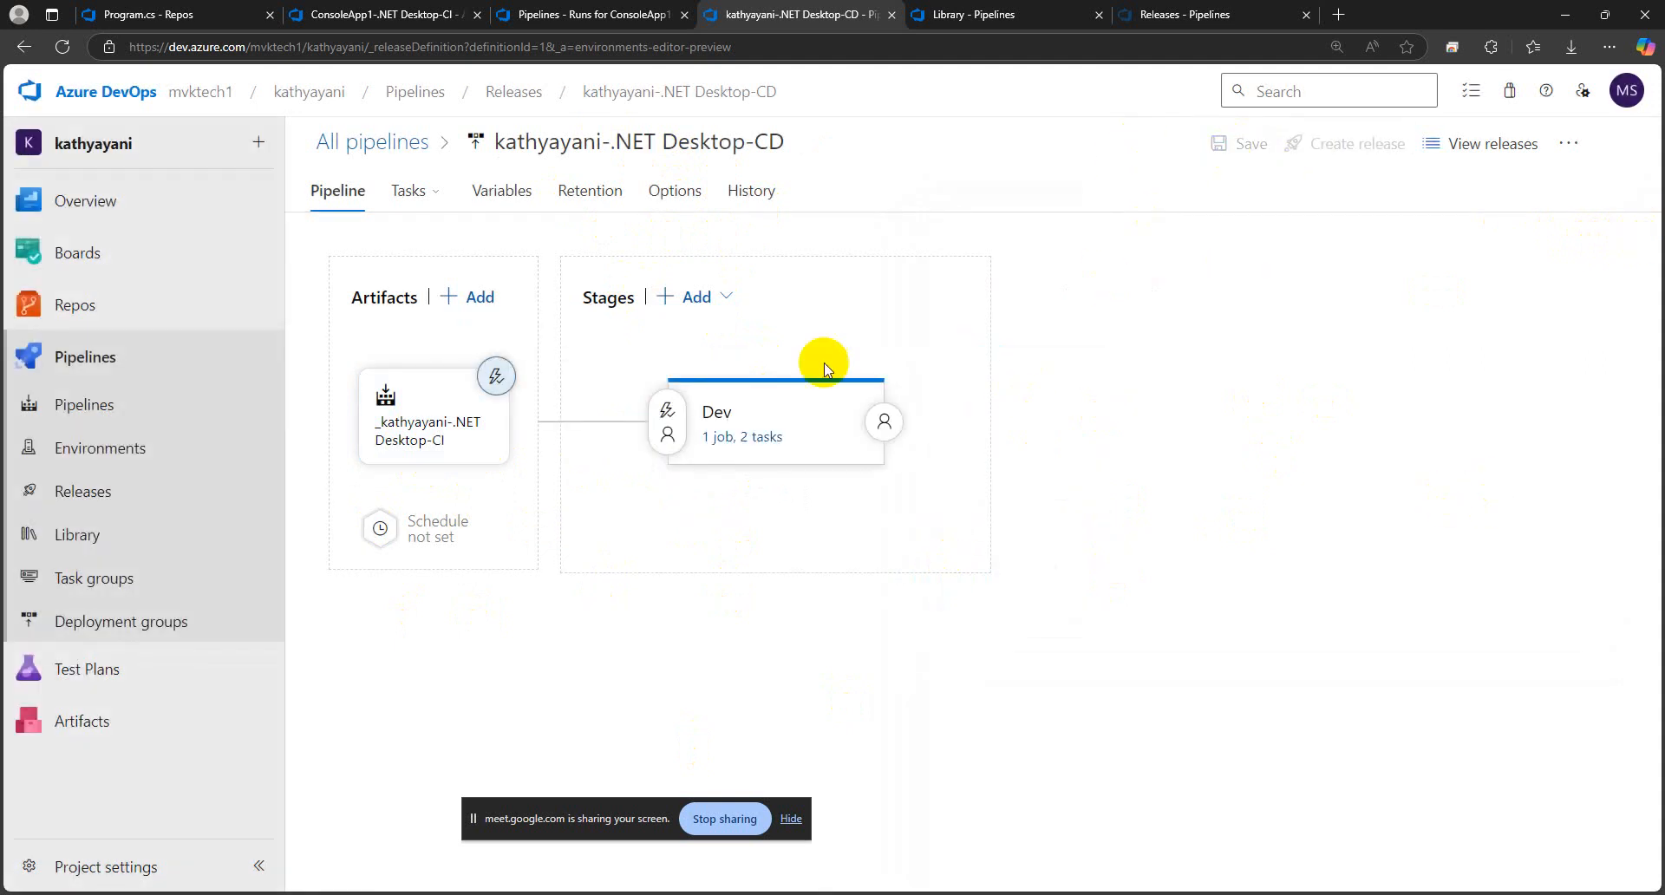
Open ConsoleApp1-.NET Desktop-CD for editing, enable the continuous deployment trigger on its _ConsoleApp1-.NET Desktop-CI artifact, and save the pipeline
click(675, 91)
click(1028, 535)
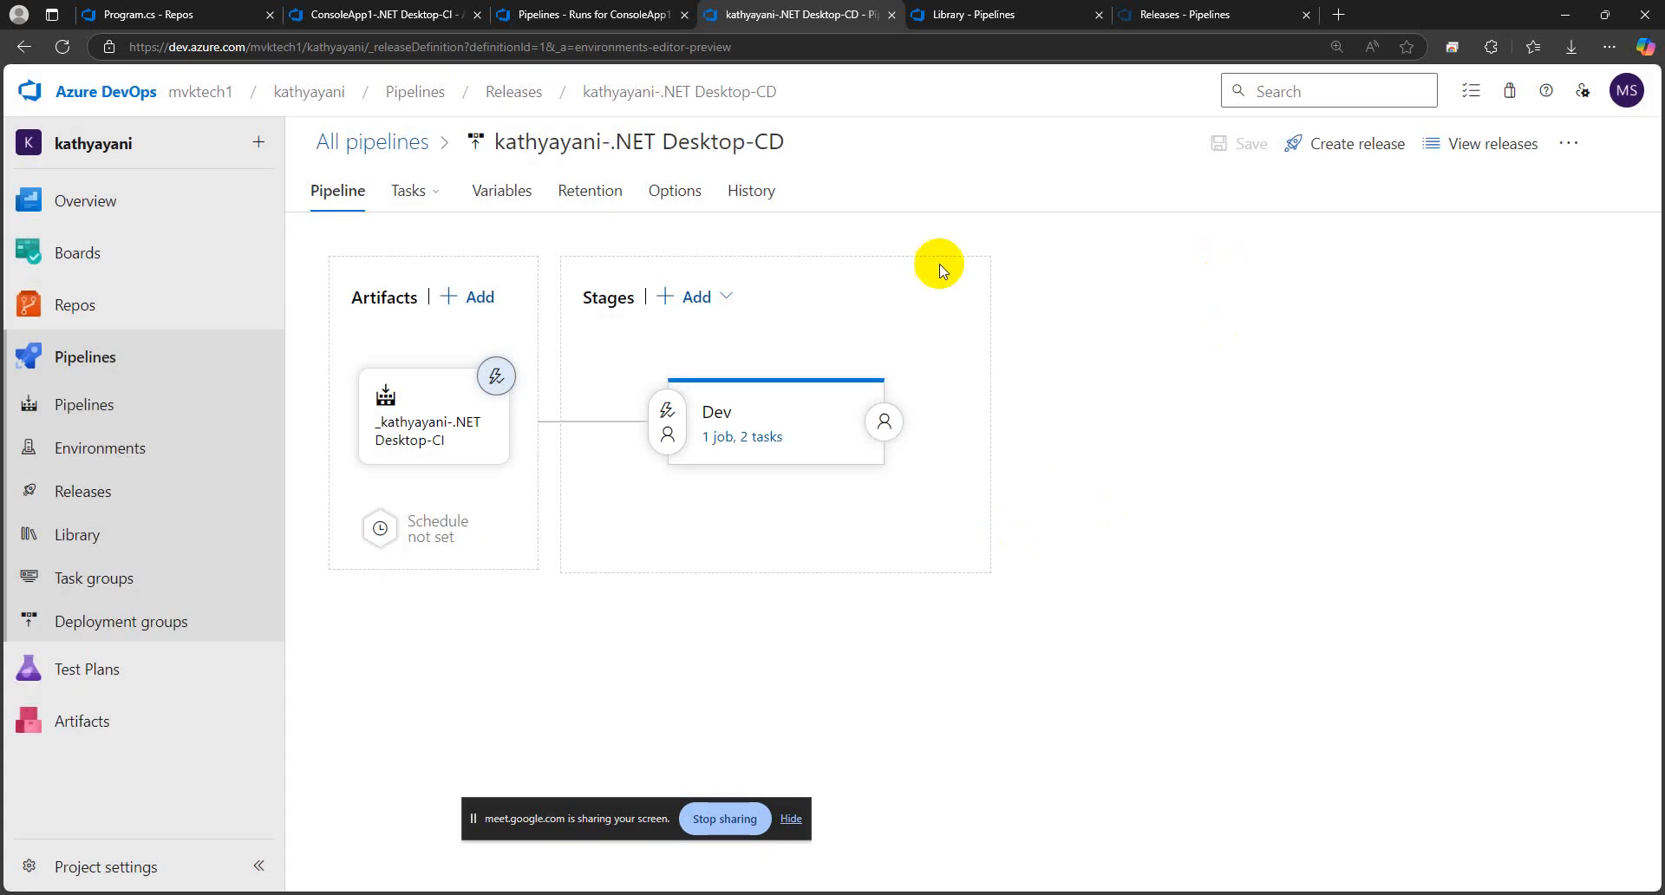
click(669, 91)
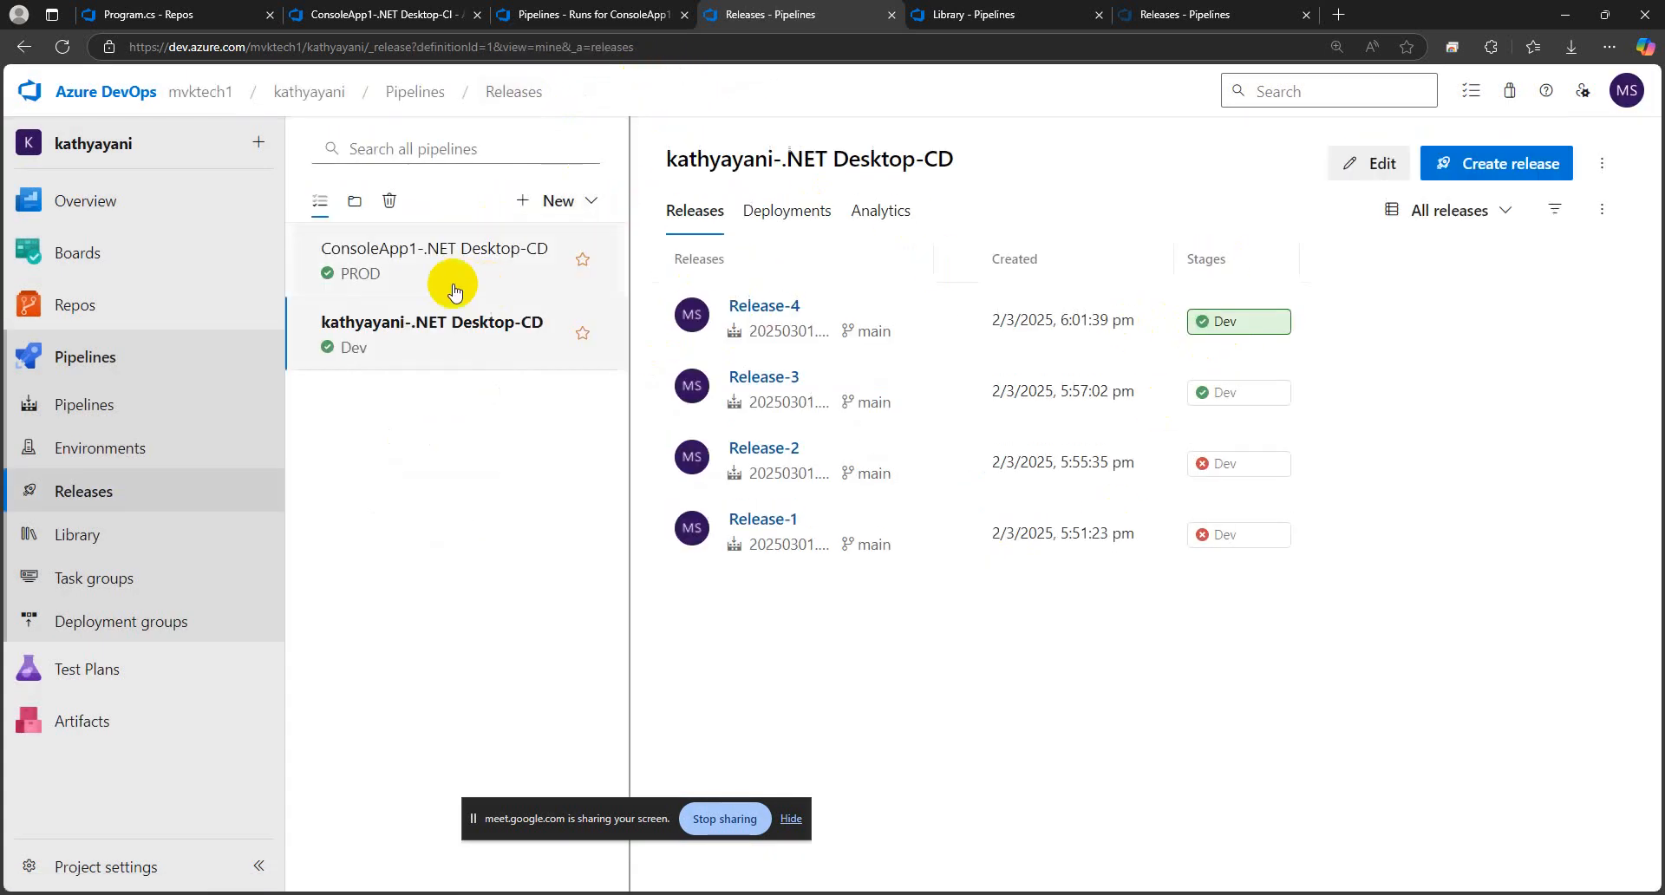
click(446, 276)
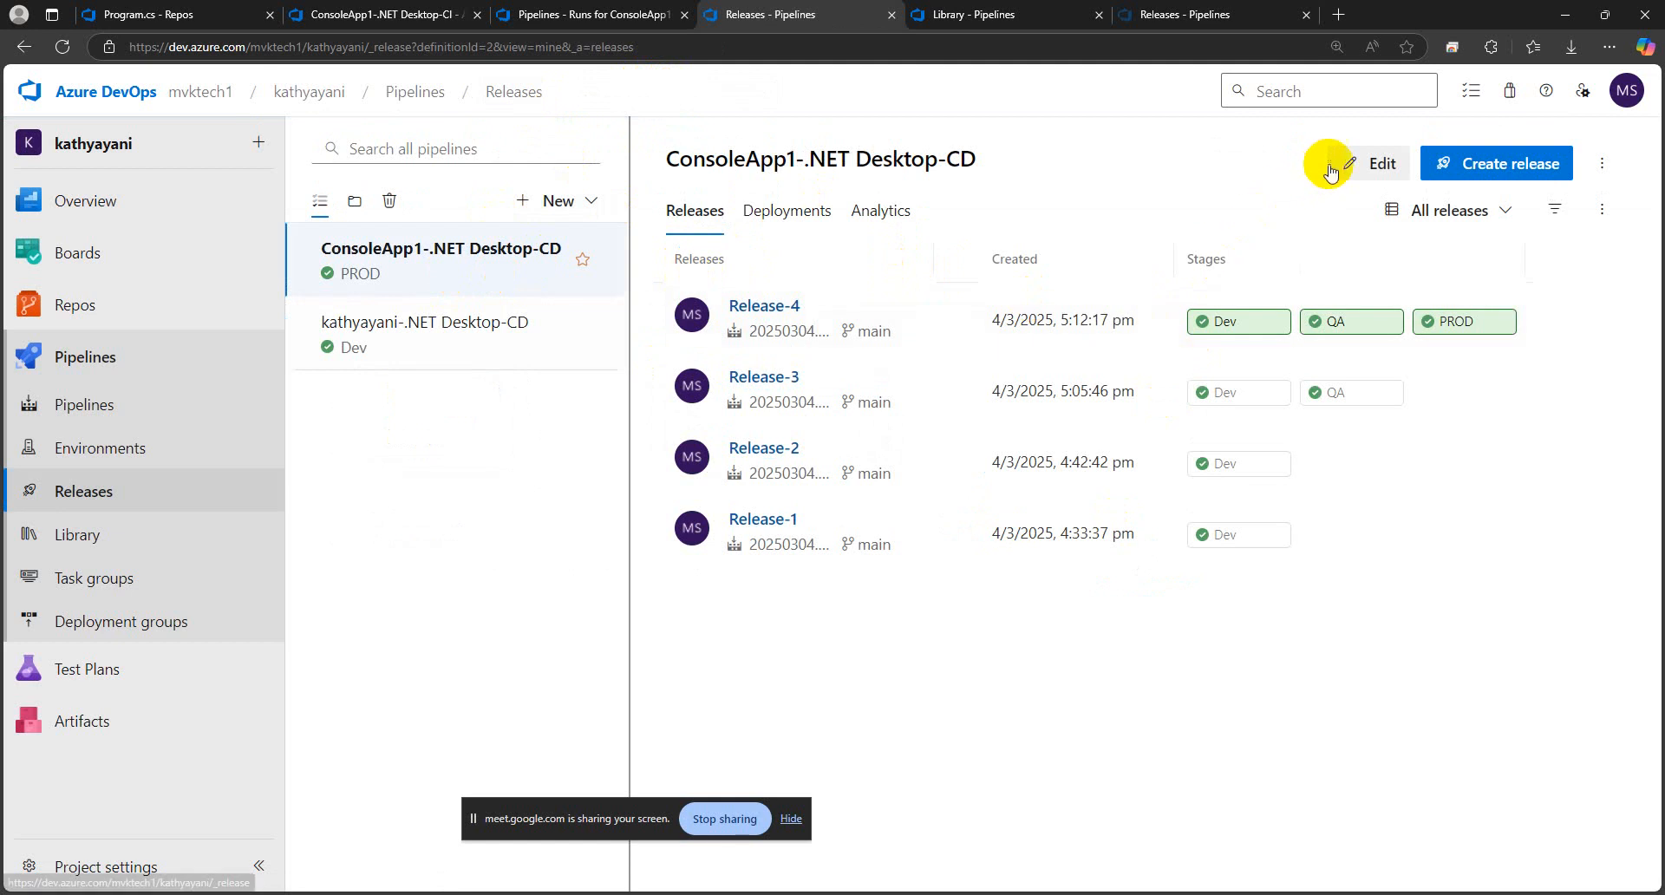
click(1370, 163)
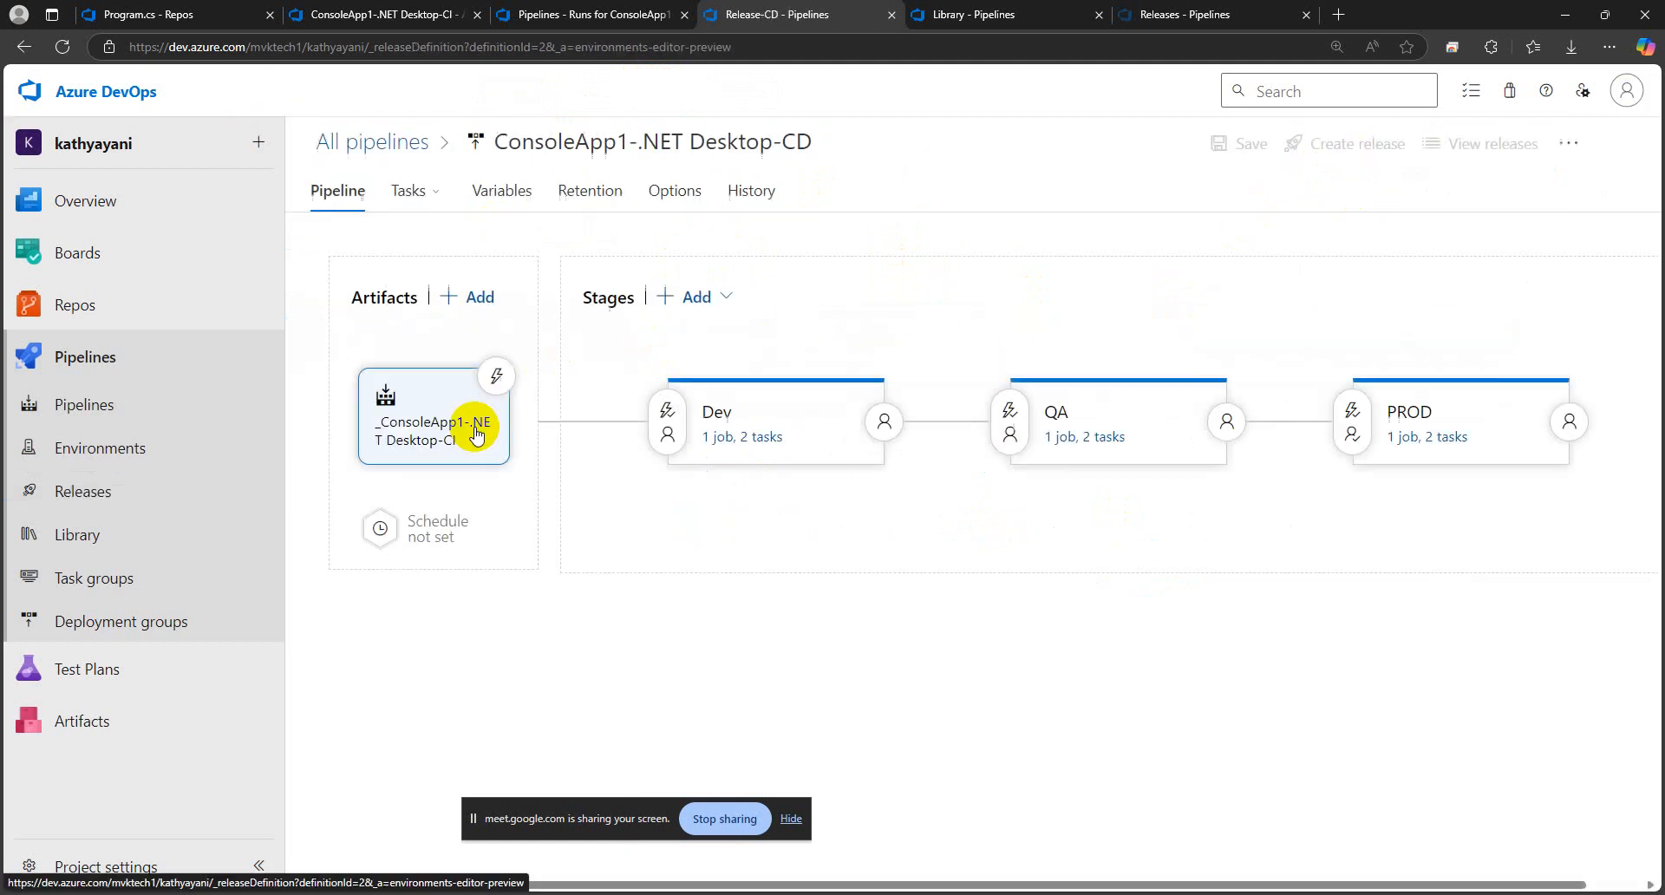
click(494, 375)
click(981, 340)
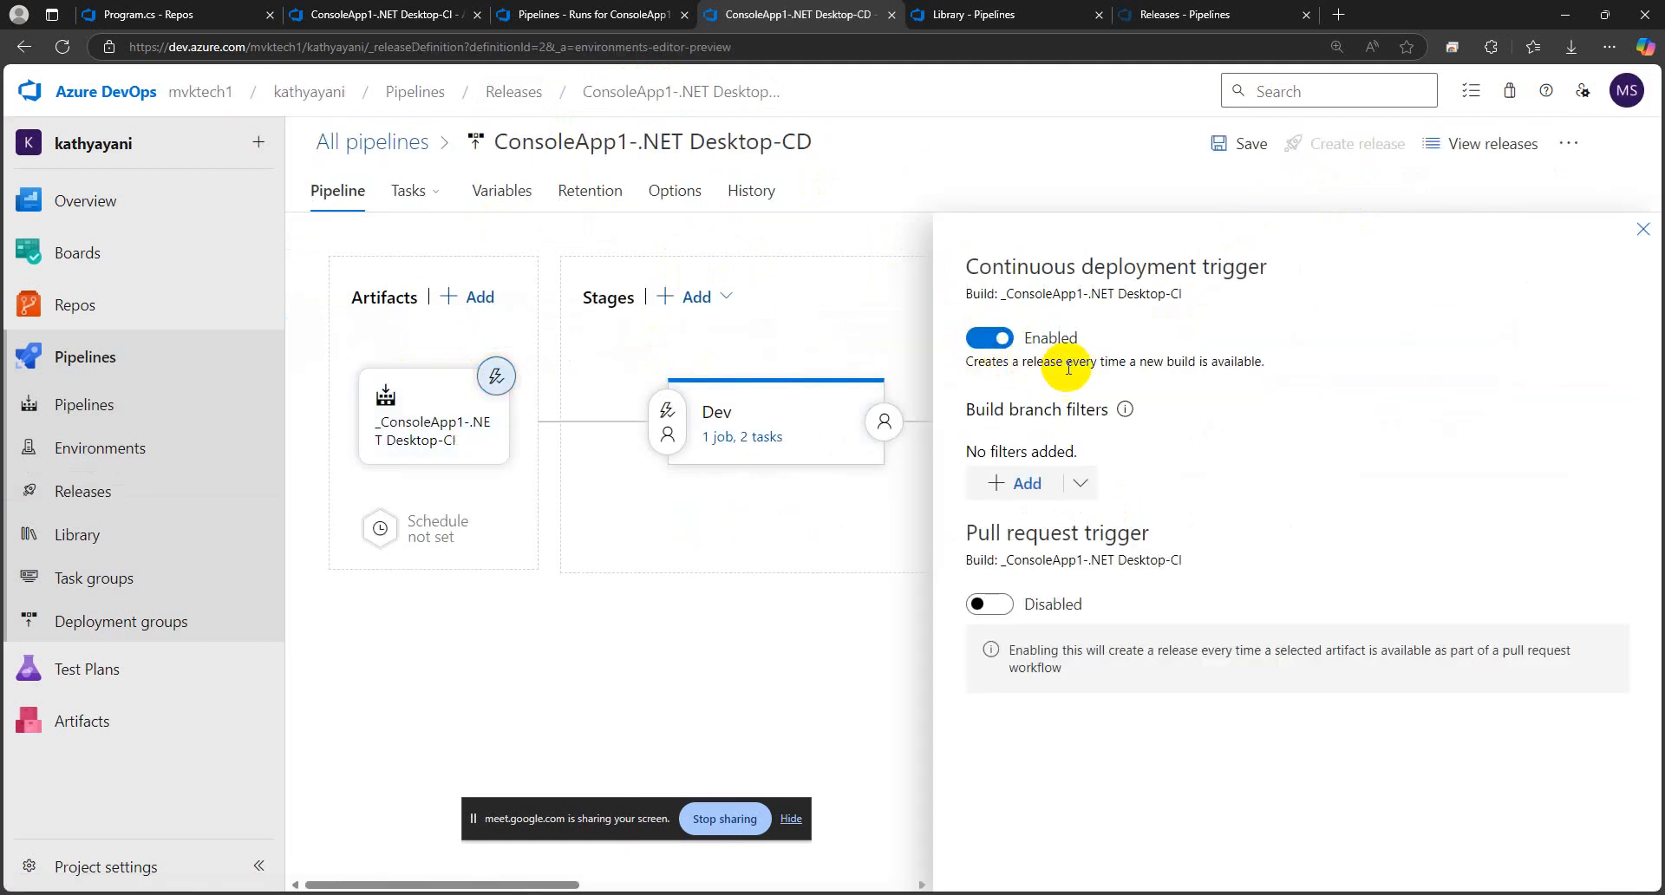
click(1642, 231)
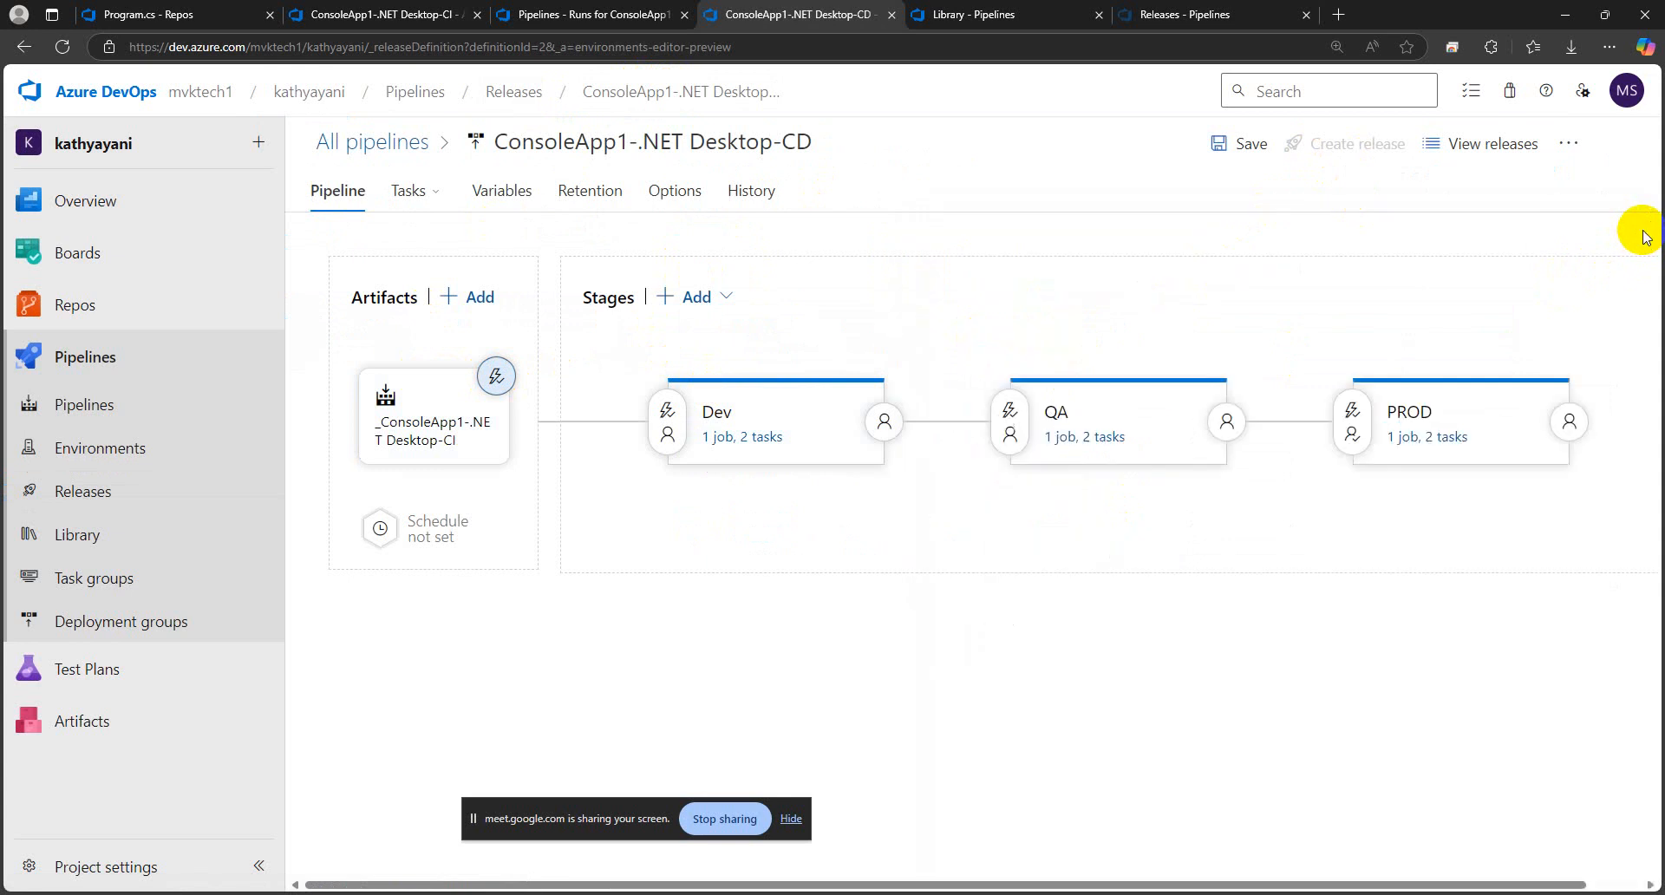
click(1216, 146)
click(925, 565)
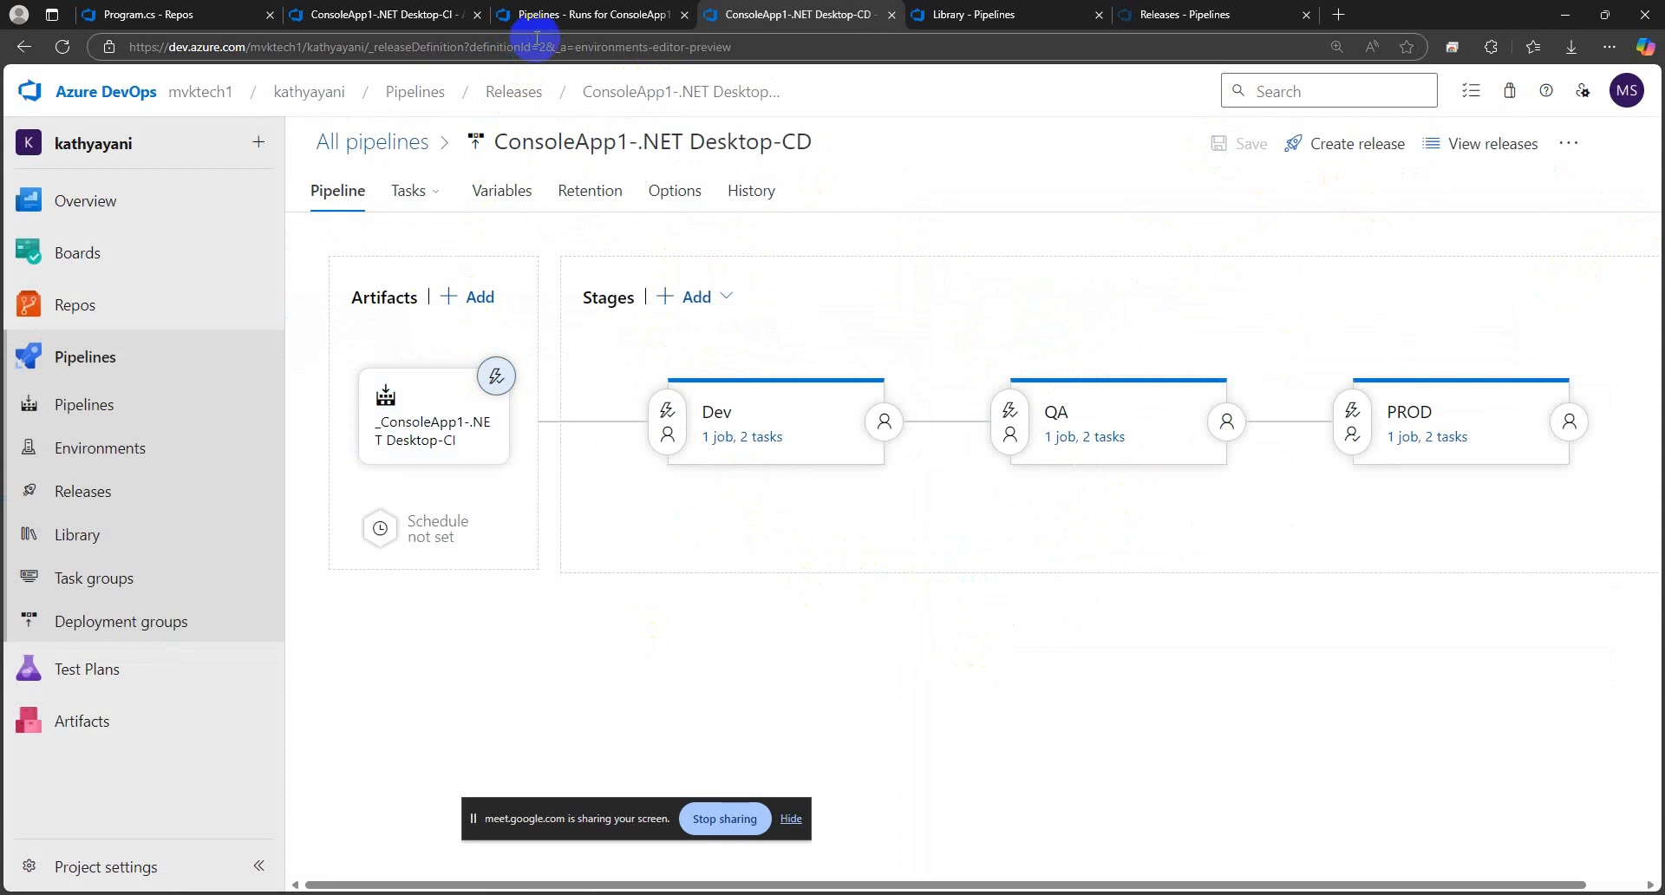
Check Agent job 1 of CI run #20250304.2 and the list of releases of ConsoleApp1-.NET Desktop-CD
click(599, 14)
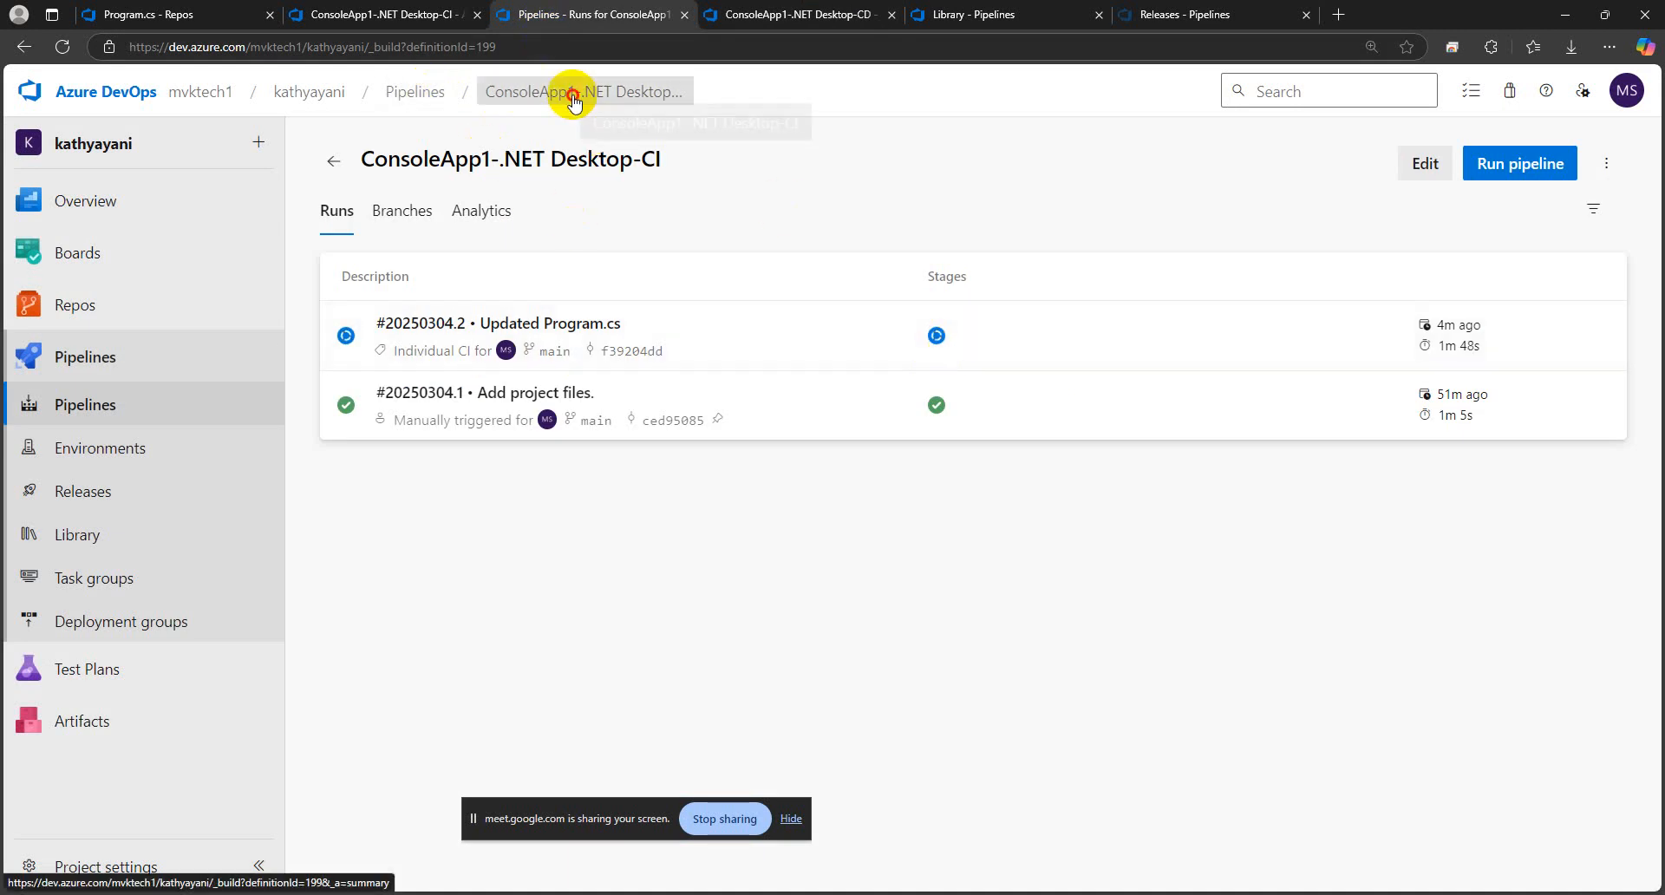
click(663, 94)
click(1024, 328)
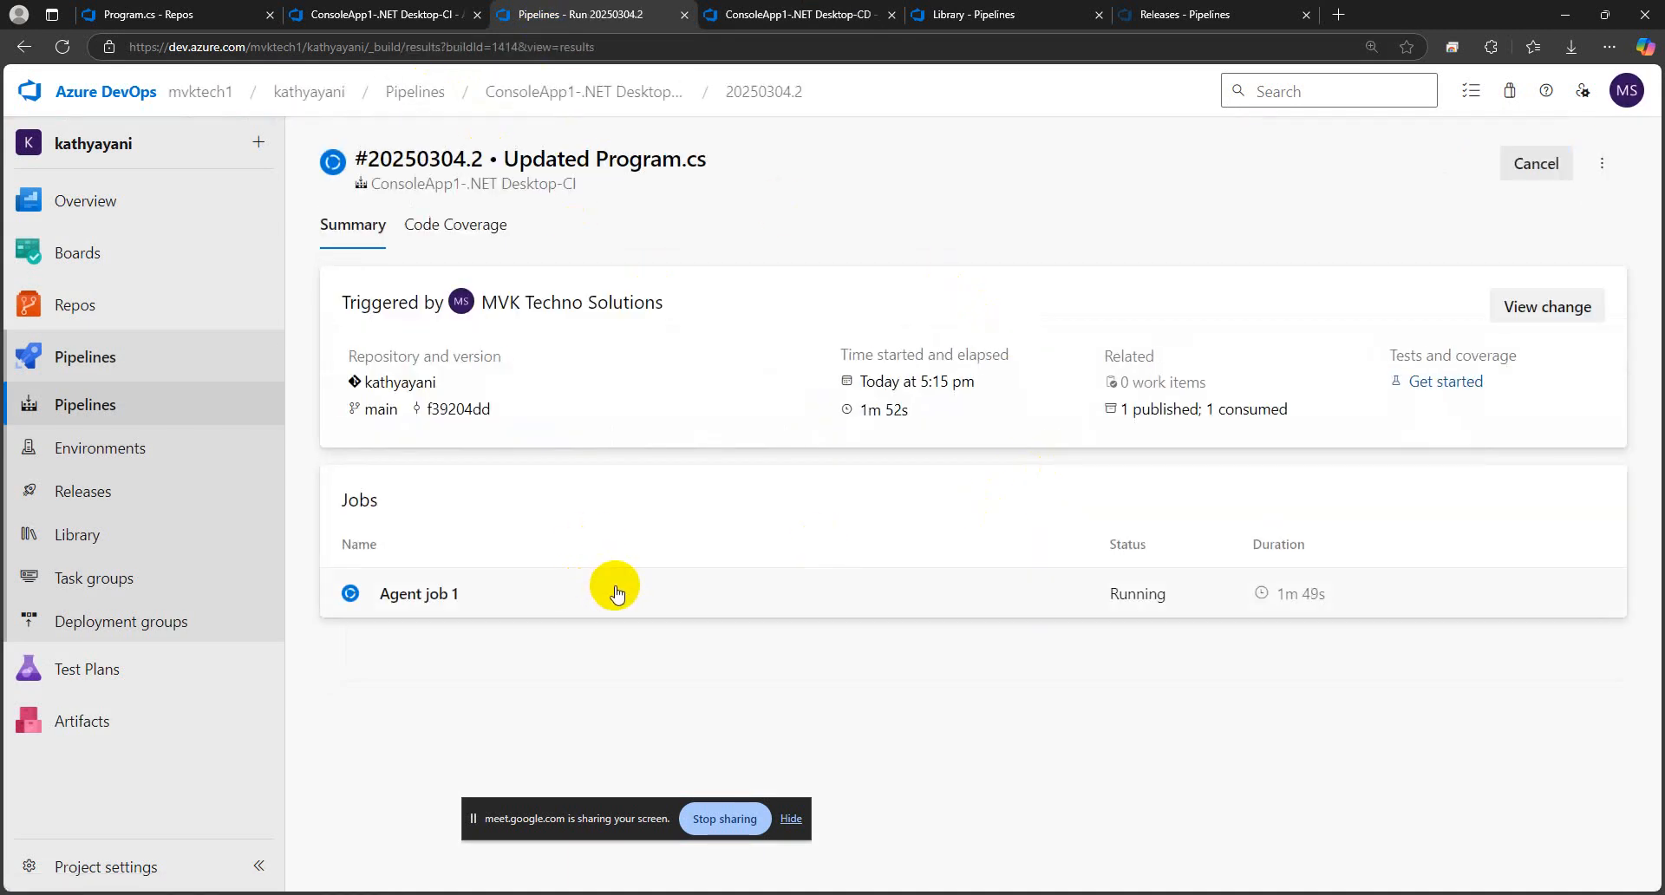
click(616, 594)
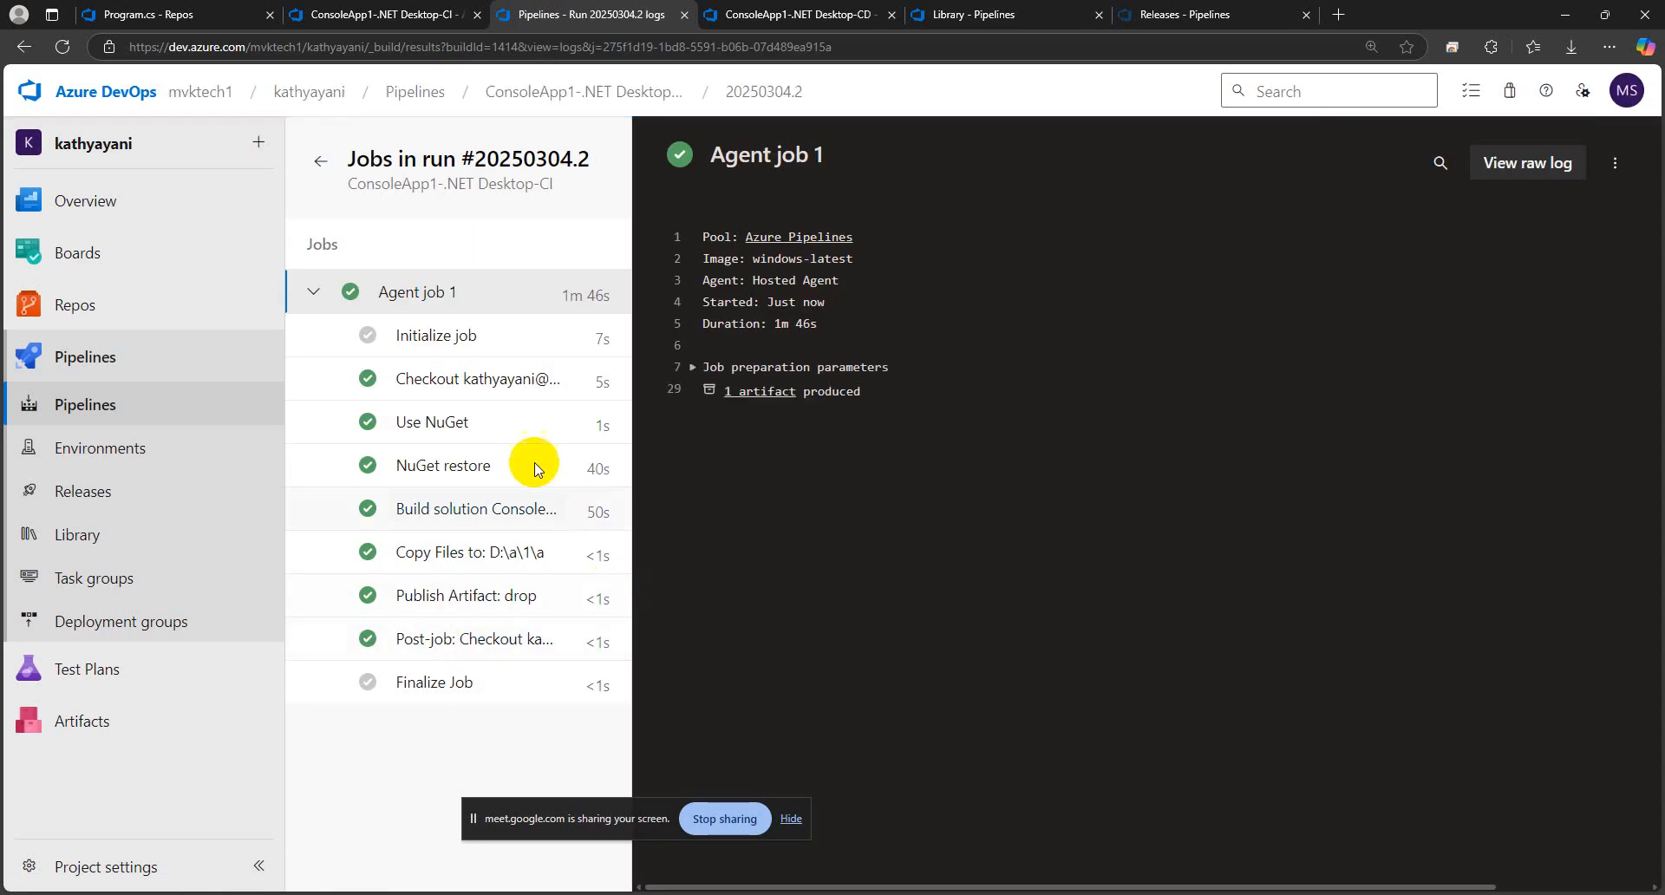
click(822, 10)
click(639, 91)
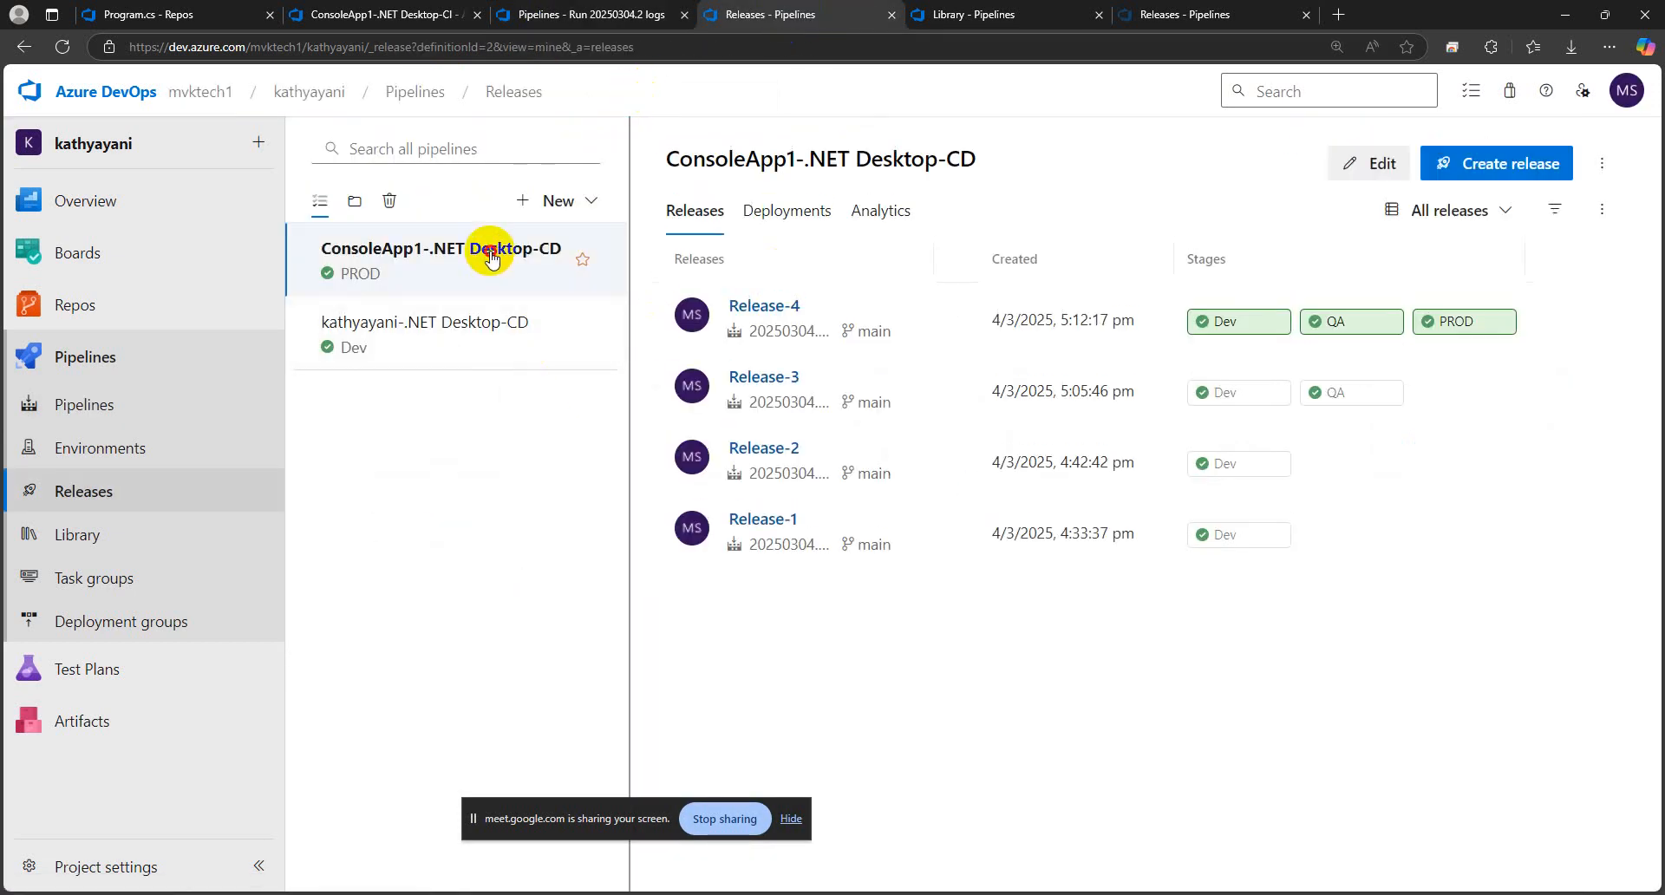
click(494, 332)
click(469, 253)
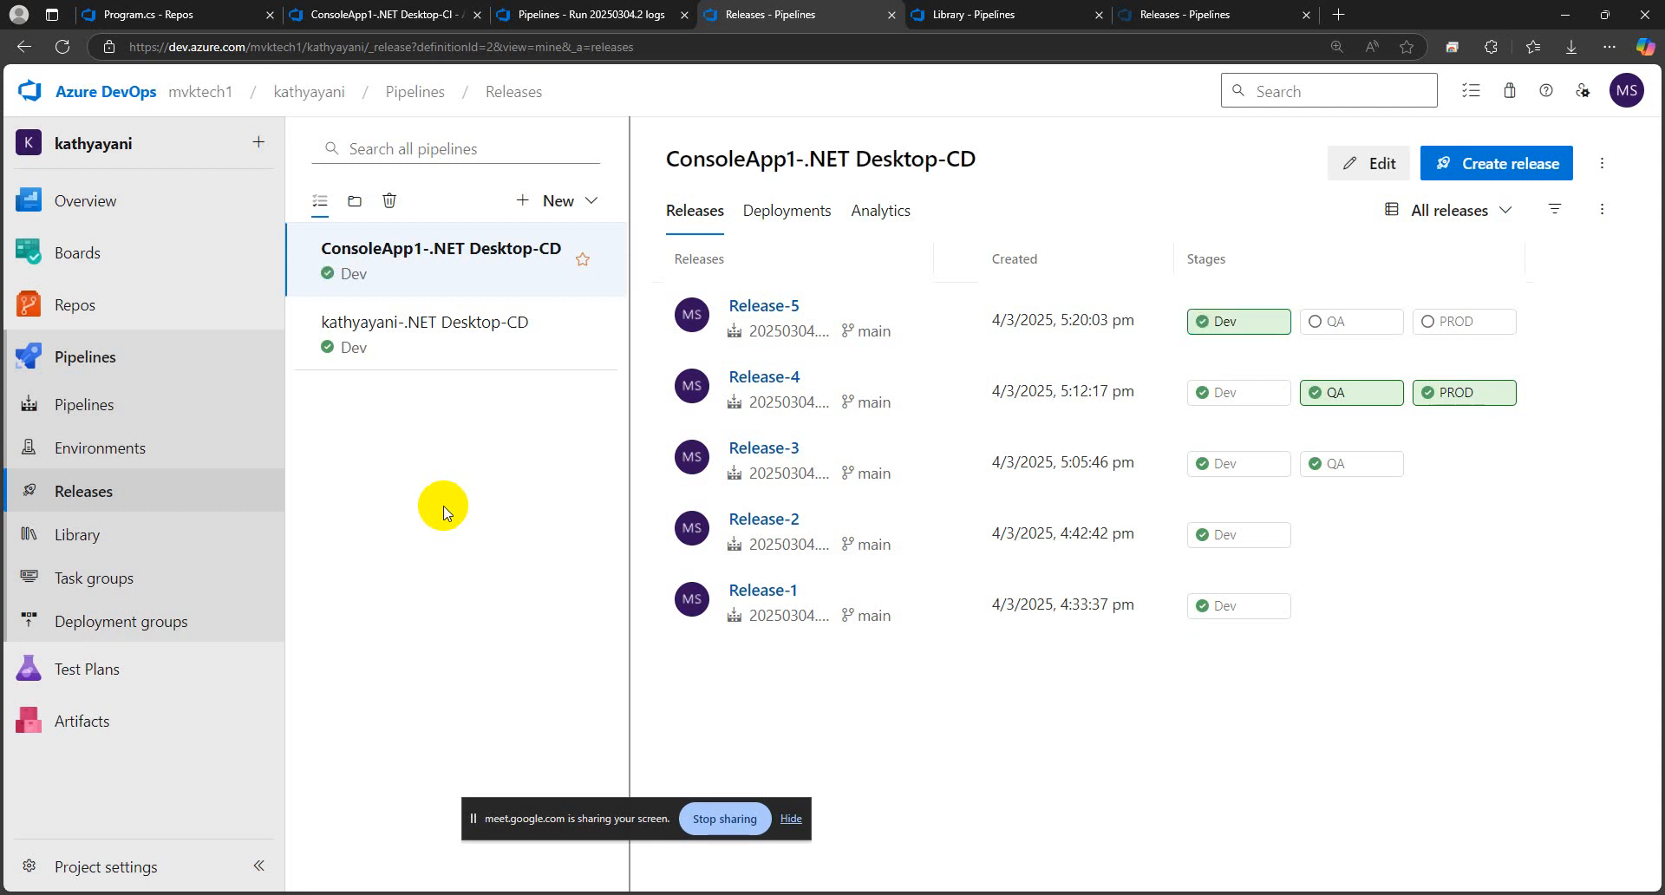
Review the ConsoleApp1-.NET Desktop-CI runs alongside the committed Program.cs in the repository
click(566, 15)
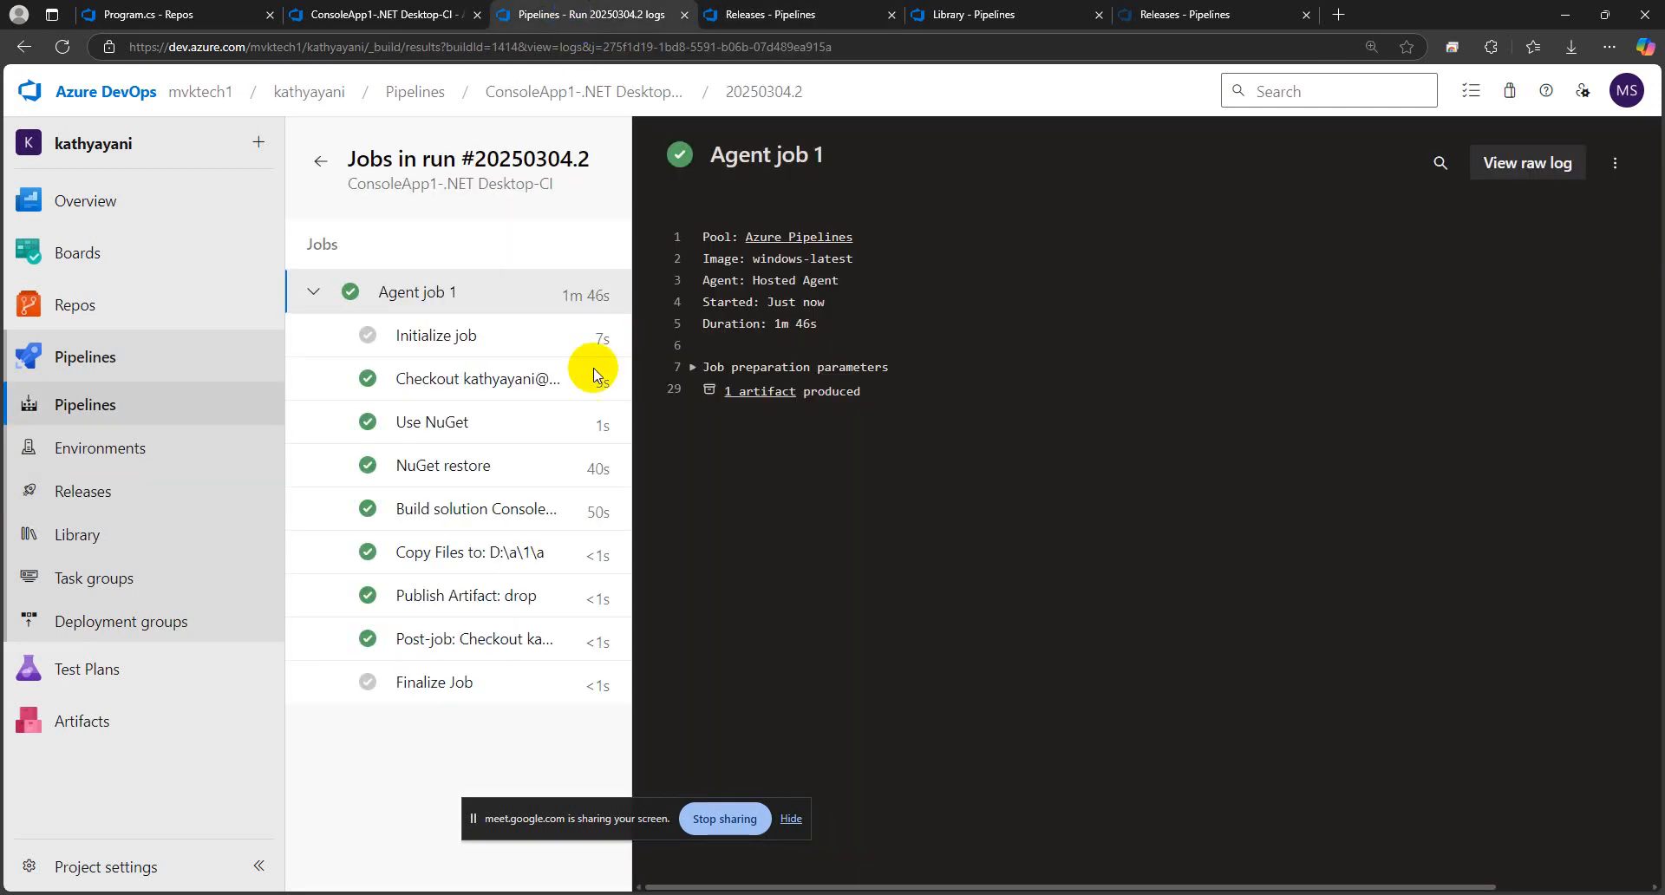
click(576, 91)
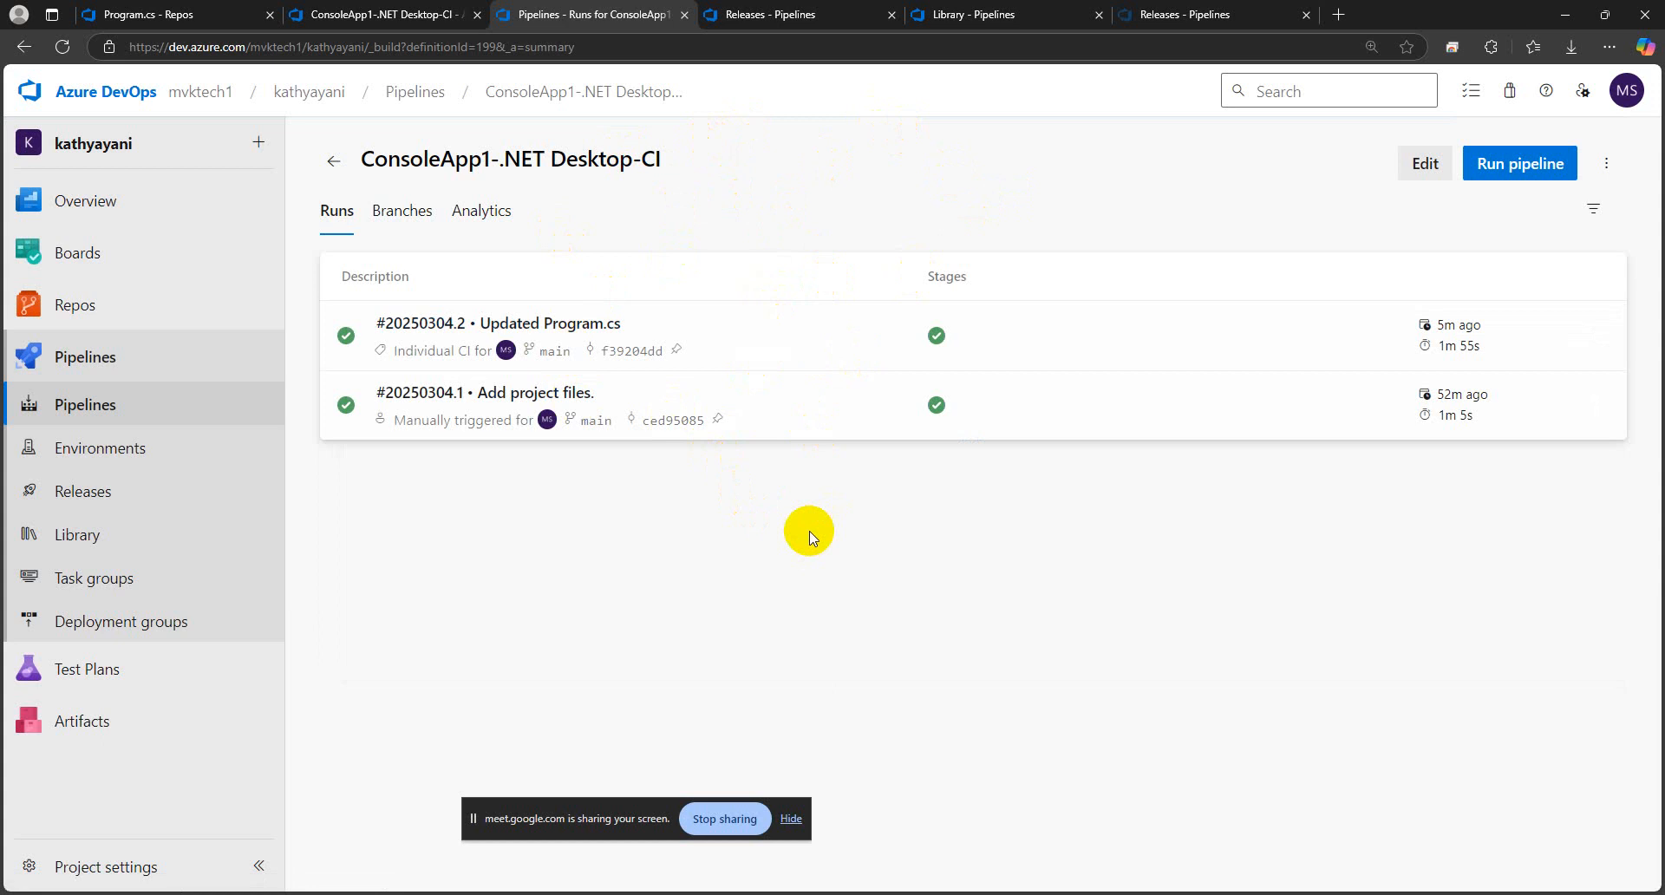
click(386, 17)
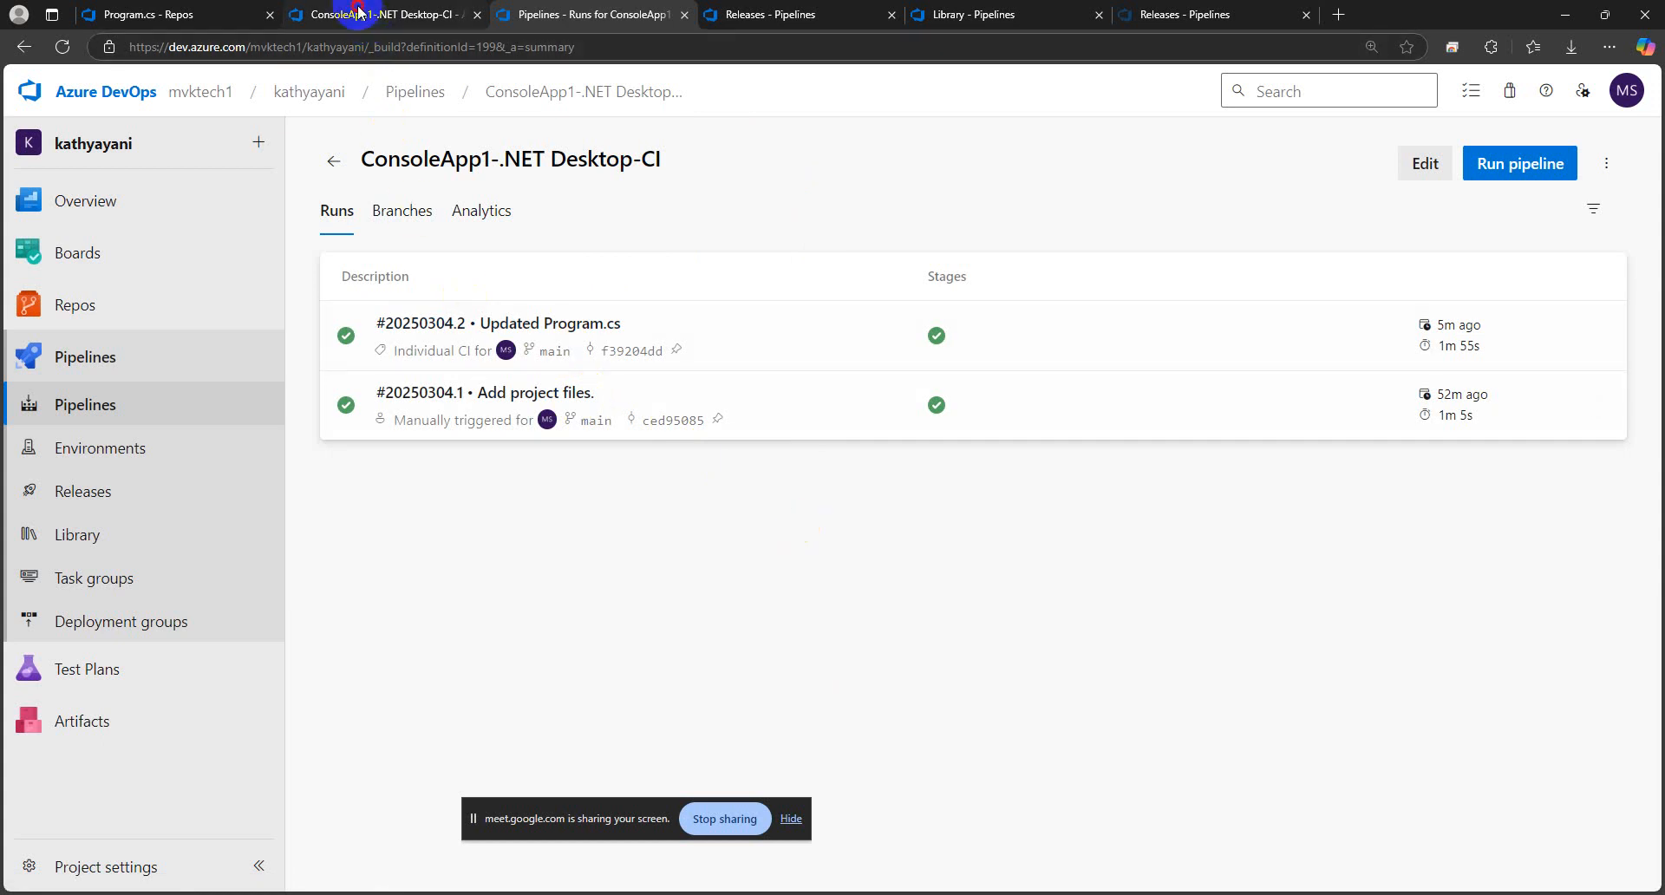
click(185, 17)
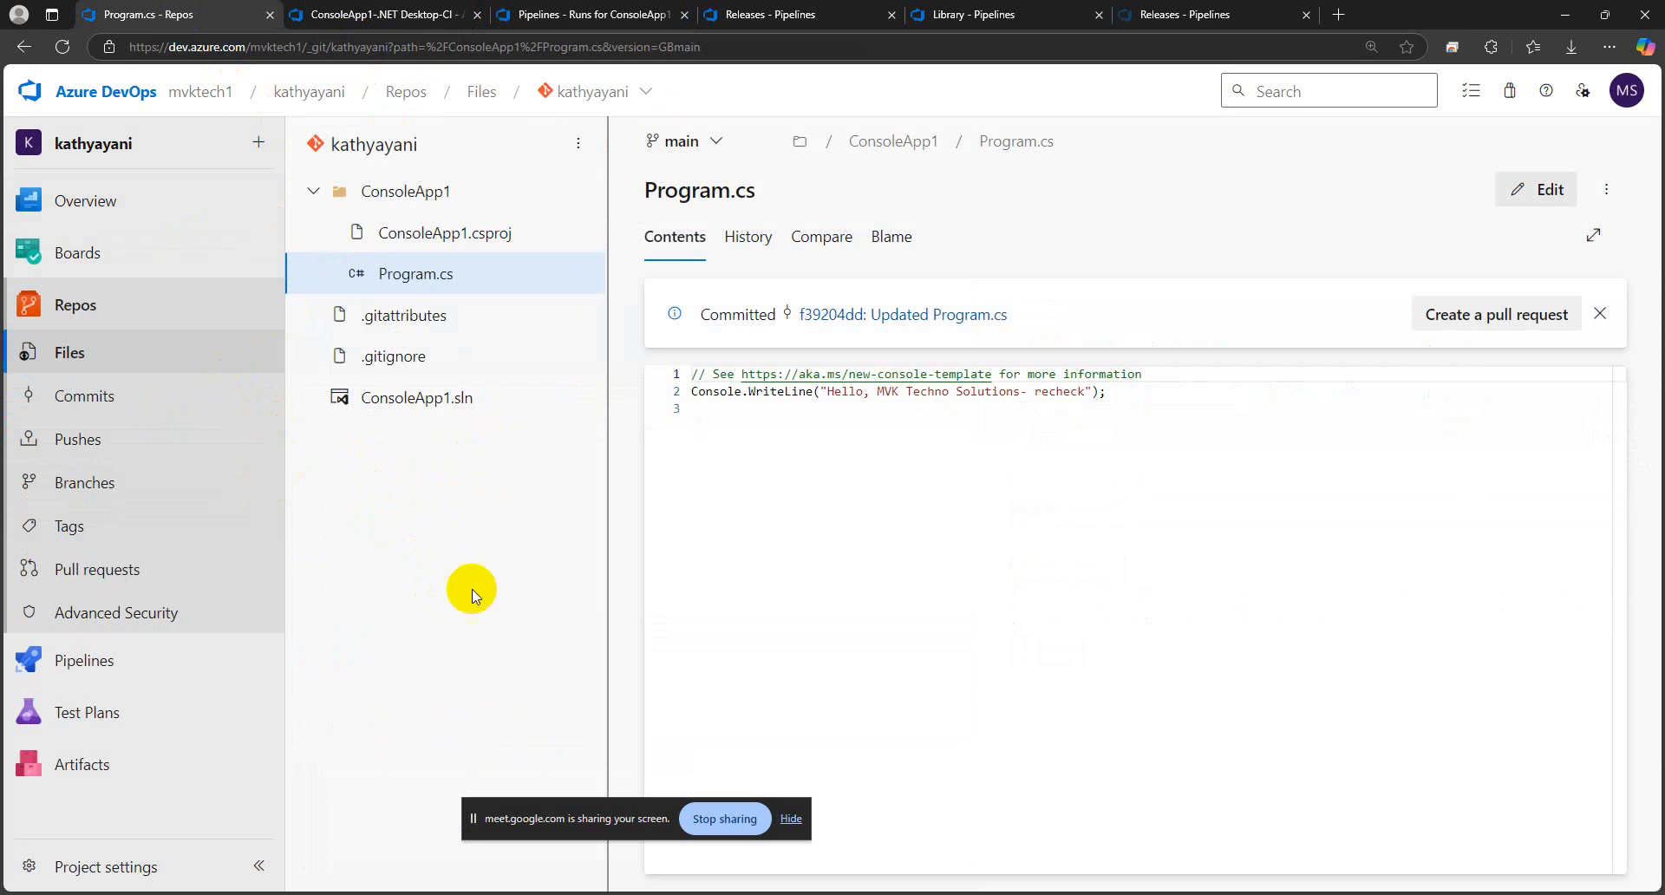
click(556, 14)
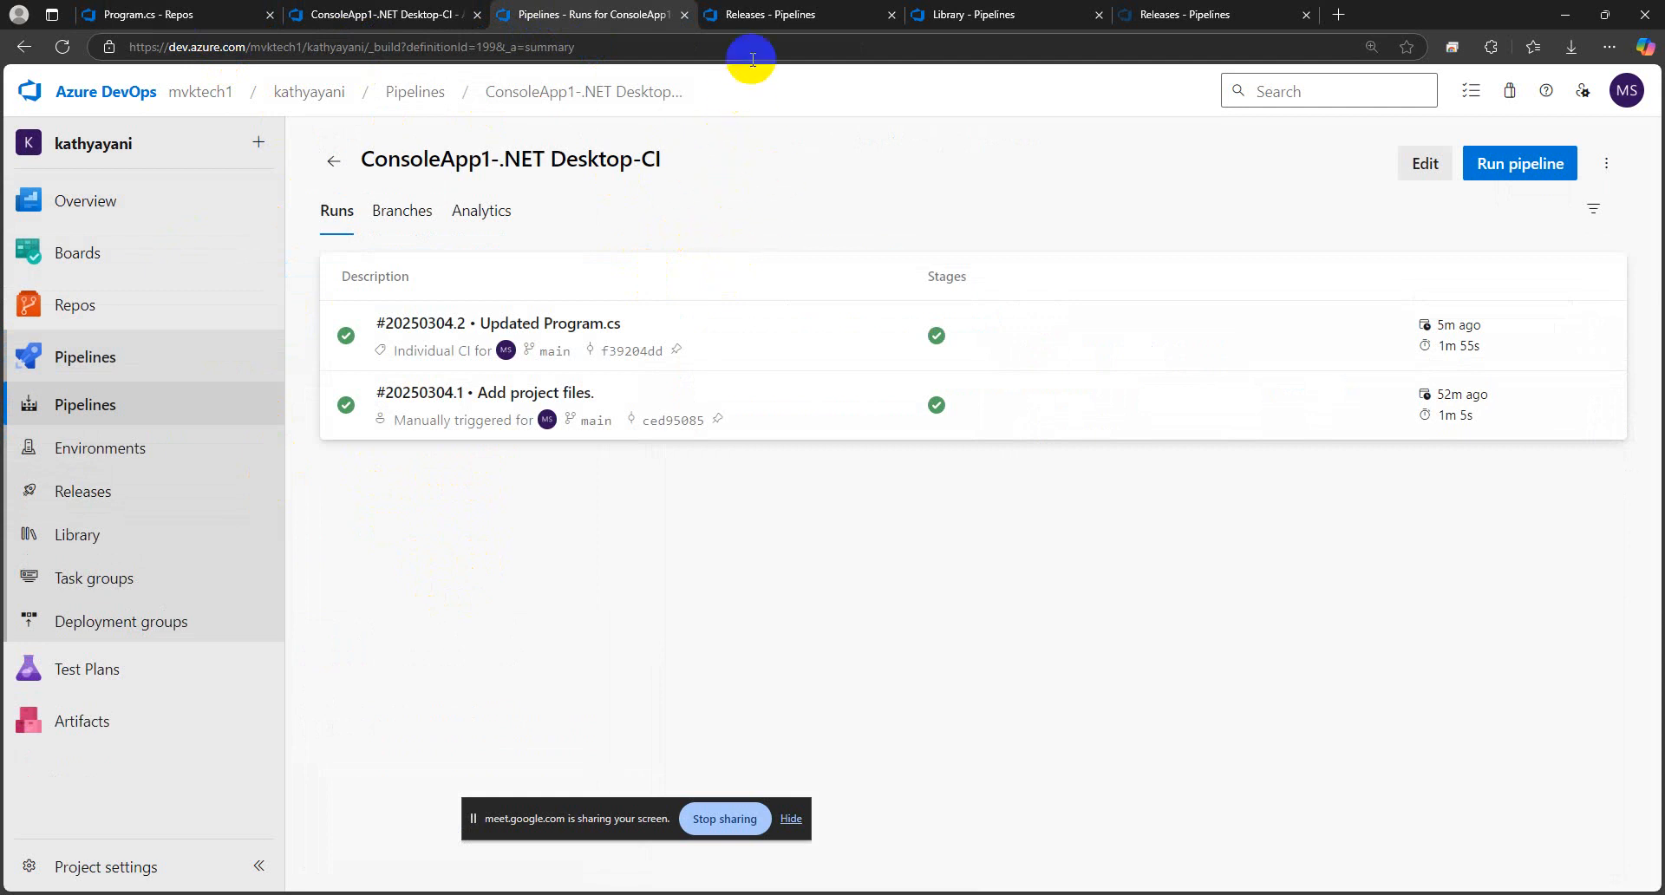
Open Release-5 of ConsoleApp1-.NET Desktop-CD and approve its PROD stage deployment
click(746, 13)
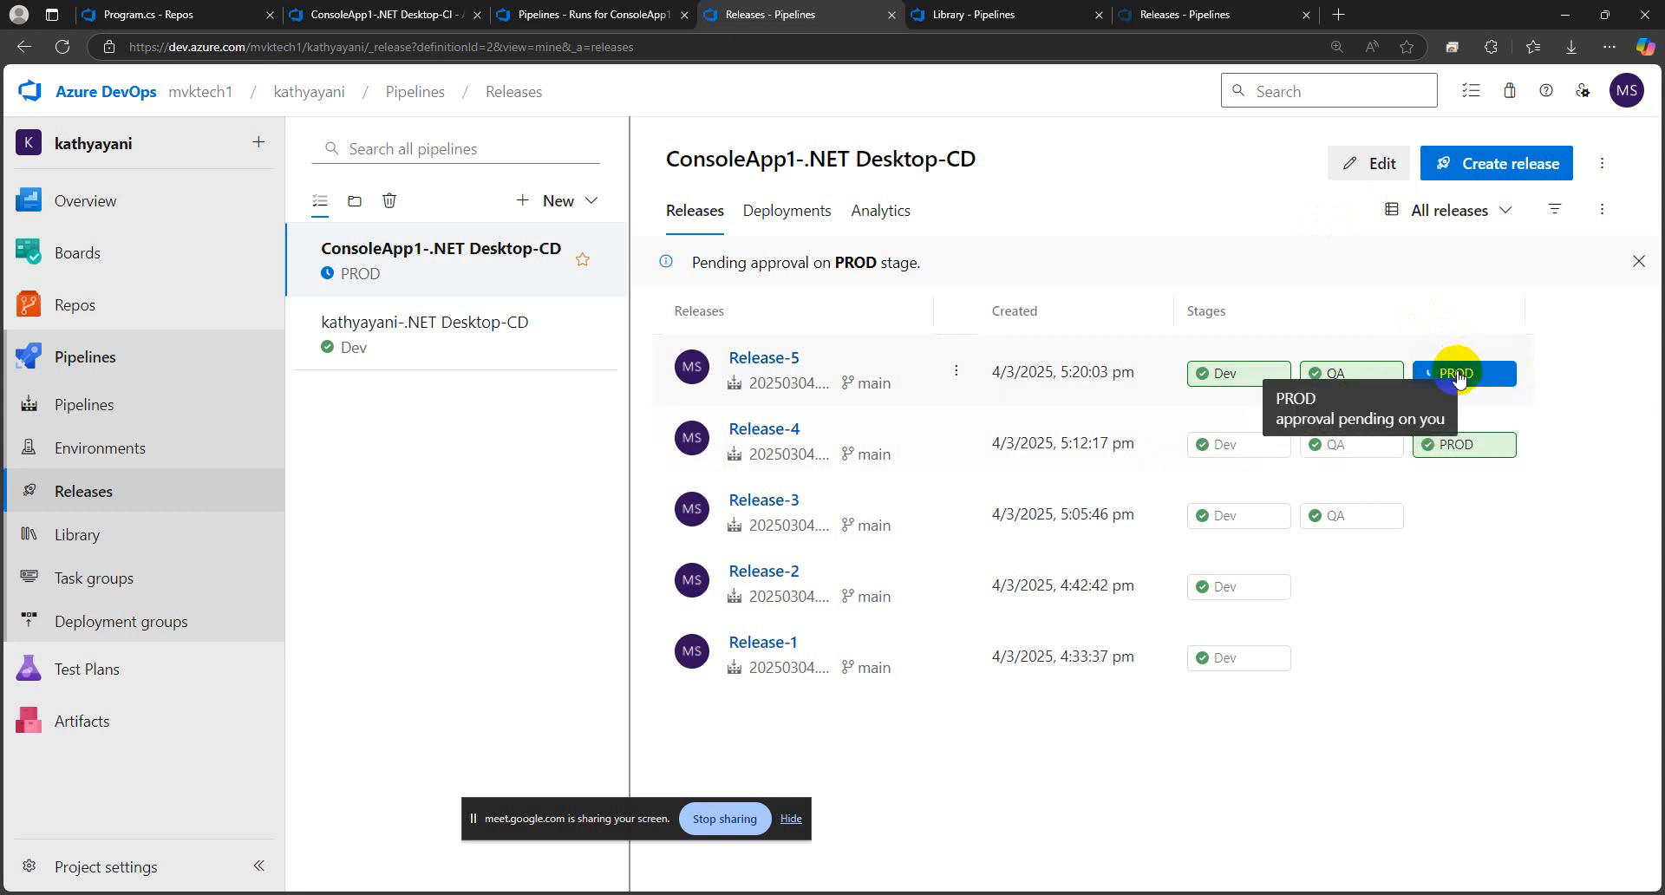
click(763, 358)
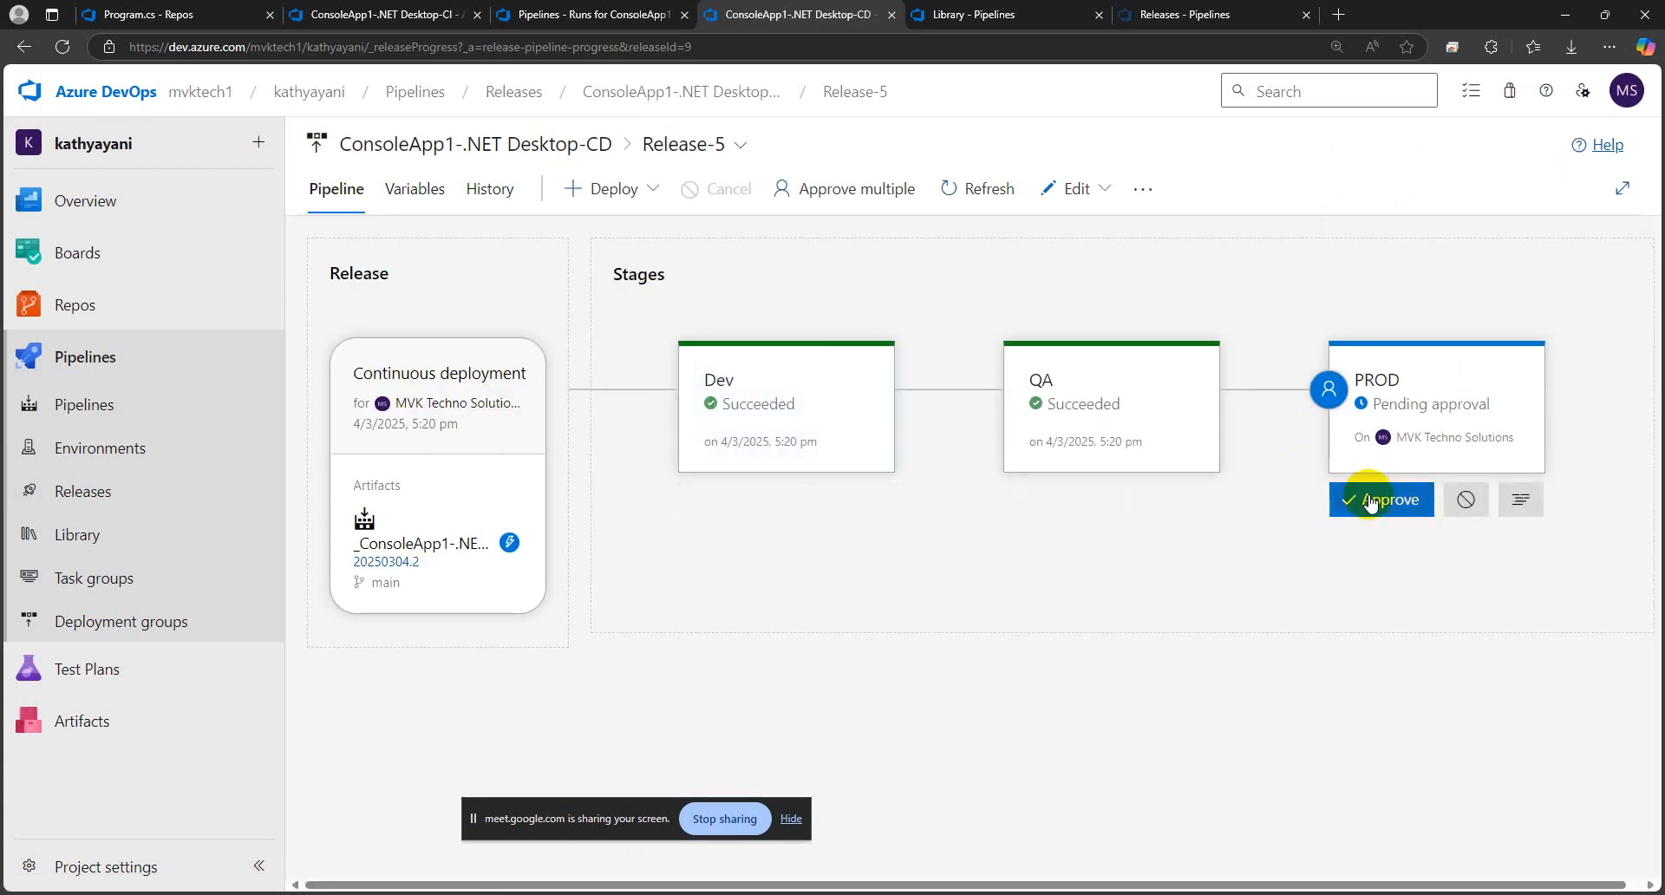
click(1379, 507)
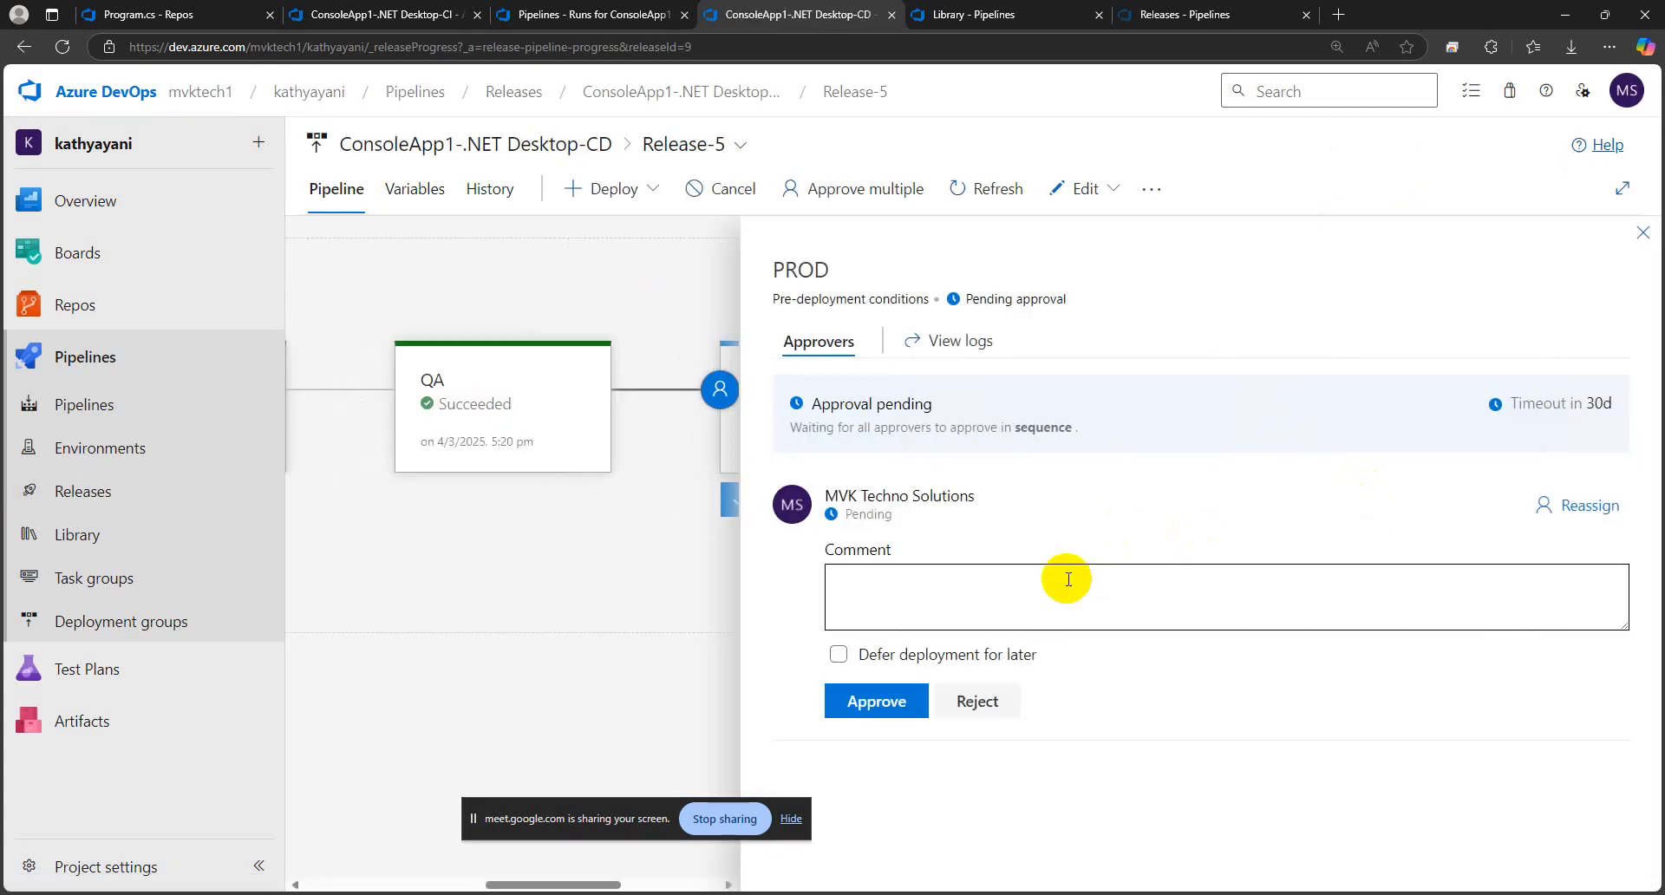
click(886, 704)
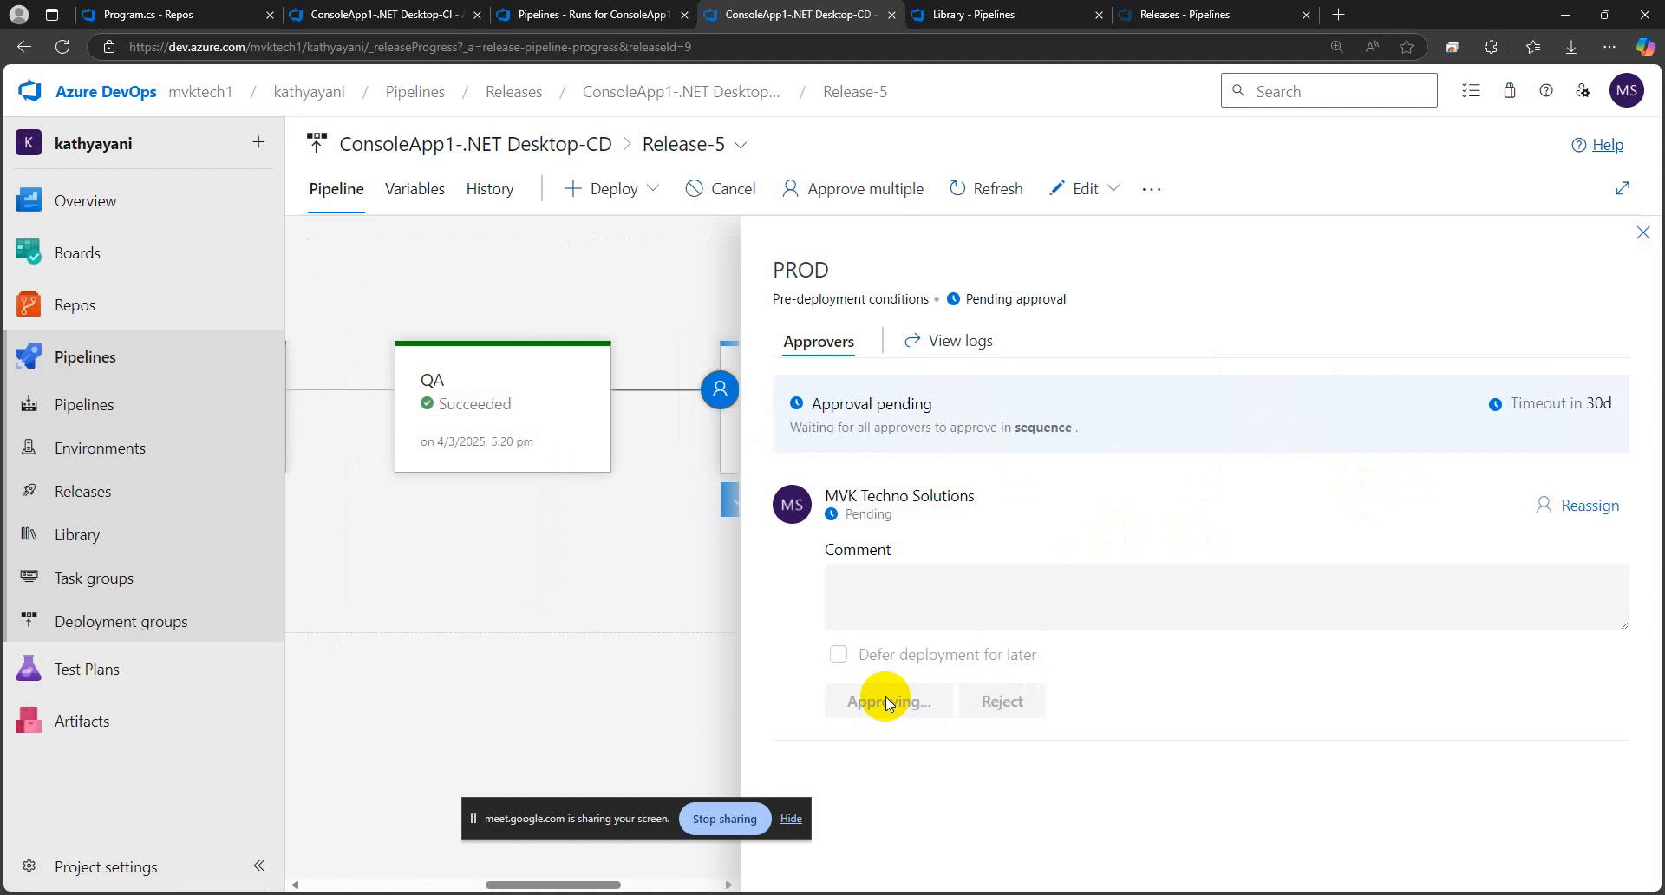
click(1642, 233)
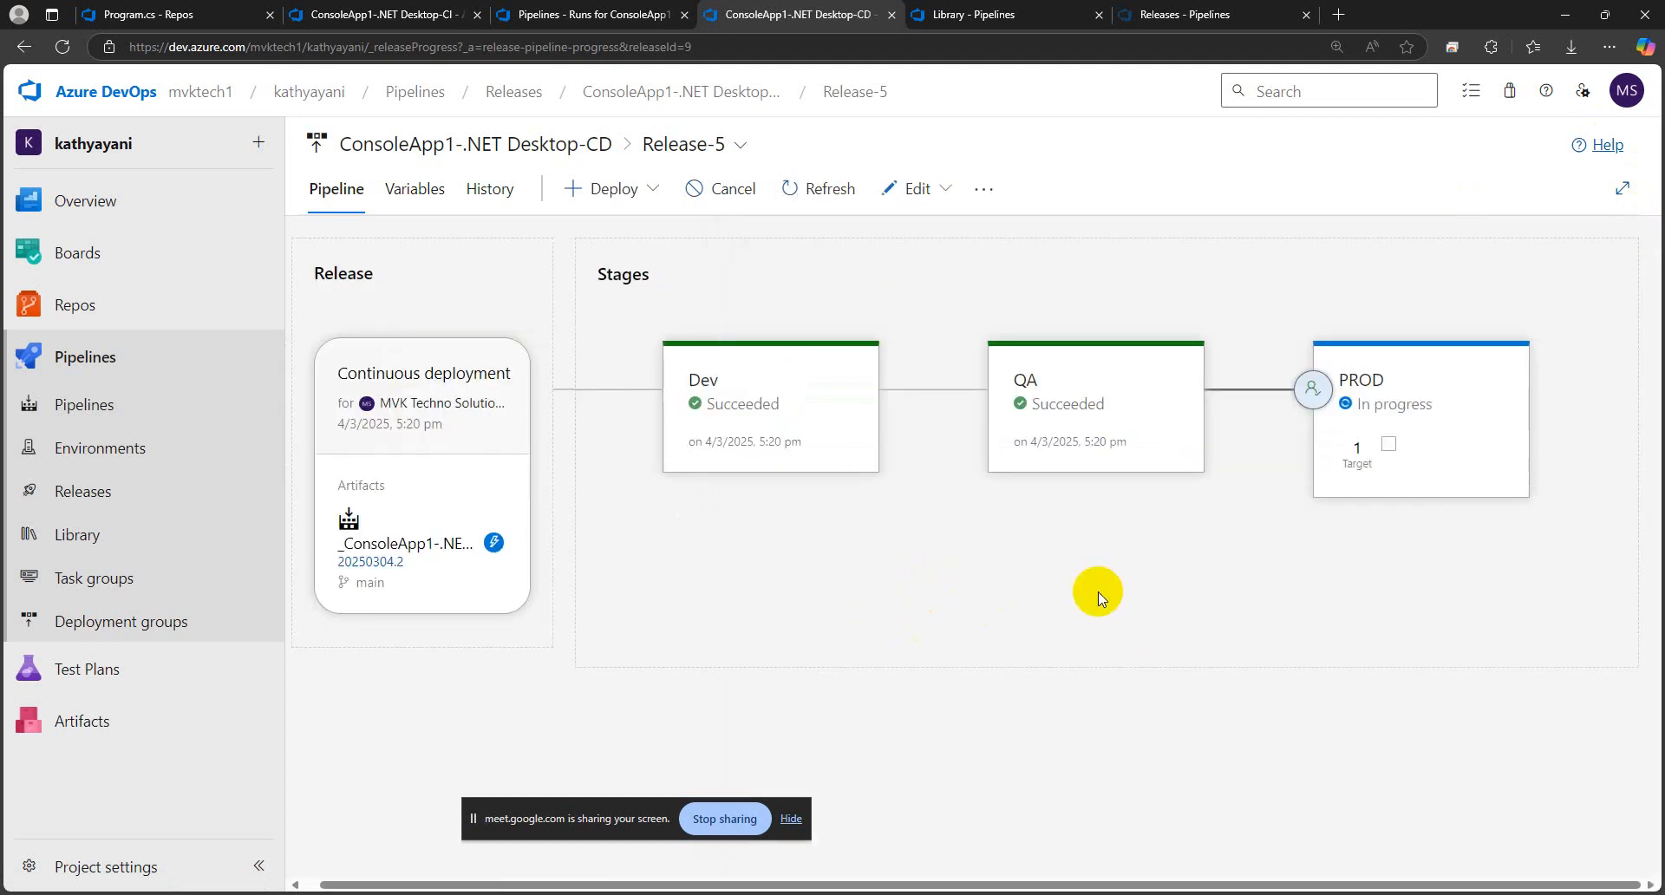